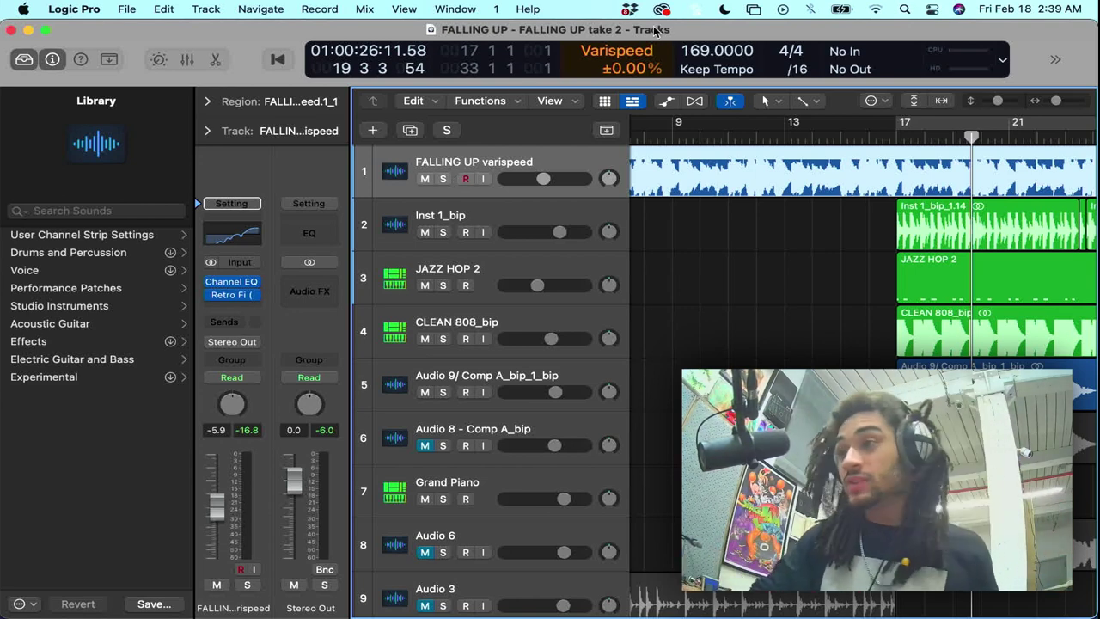
- Play the section from bar 17 to 33 with Inst 1_bip, JAZZ HOP 2, CLEAN 808_bip and Audio 9/ Comp A_bip_1_bip soloed, and clear the solos
left_click(904, 134)
left_click_drag(438, 232, 443, 360)
key("space")
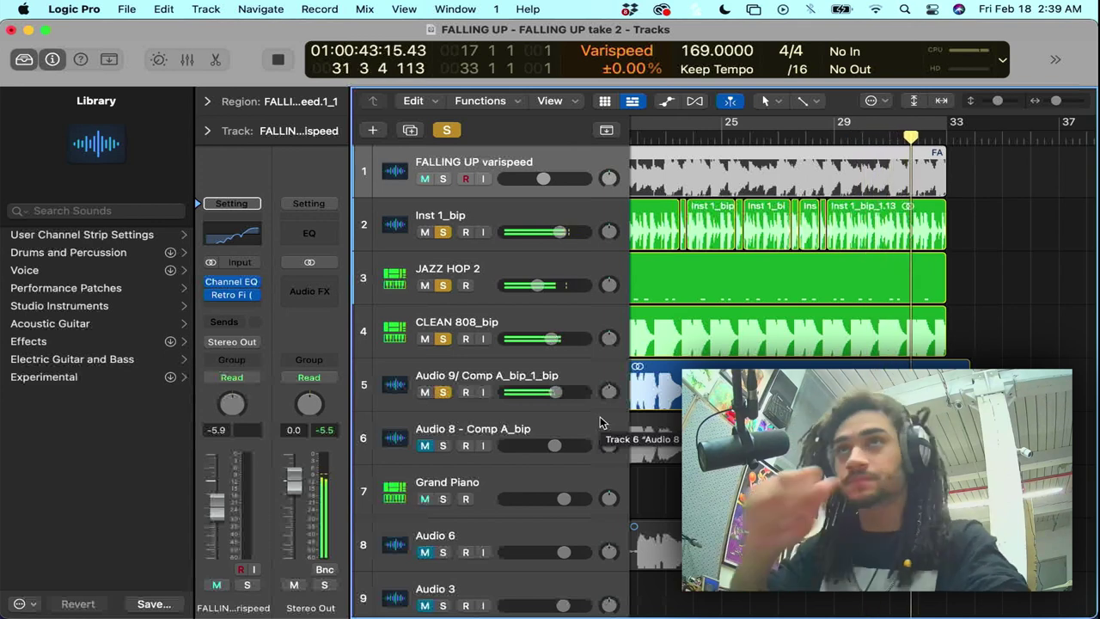
key("space")
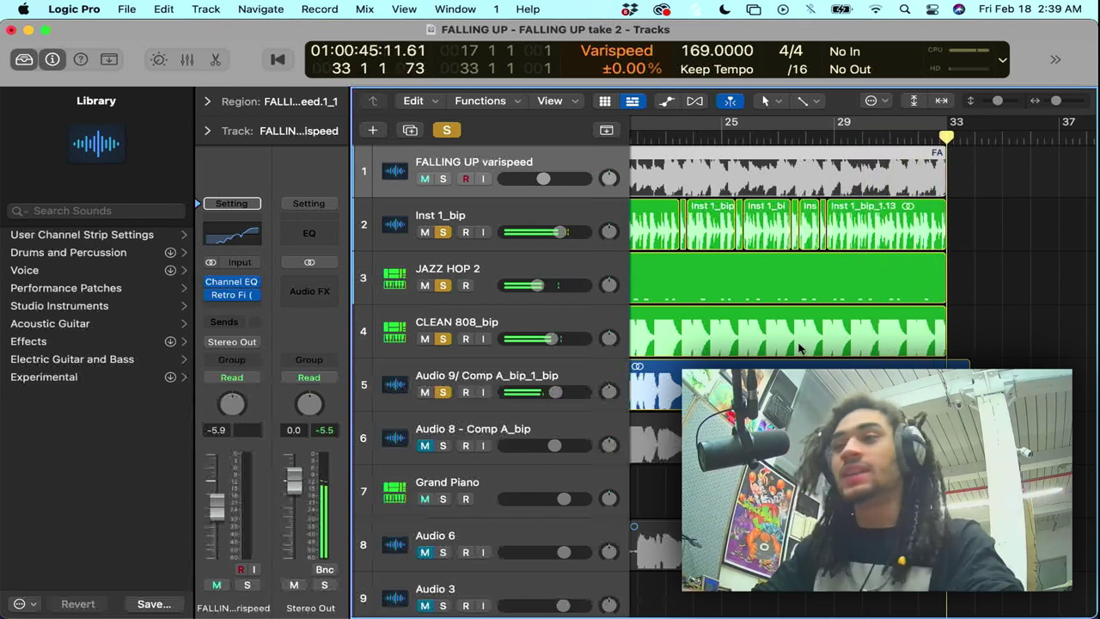
scroll(799, 348, "left", 8)
left_click(446, 135)
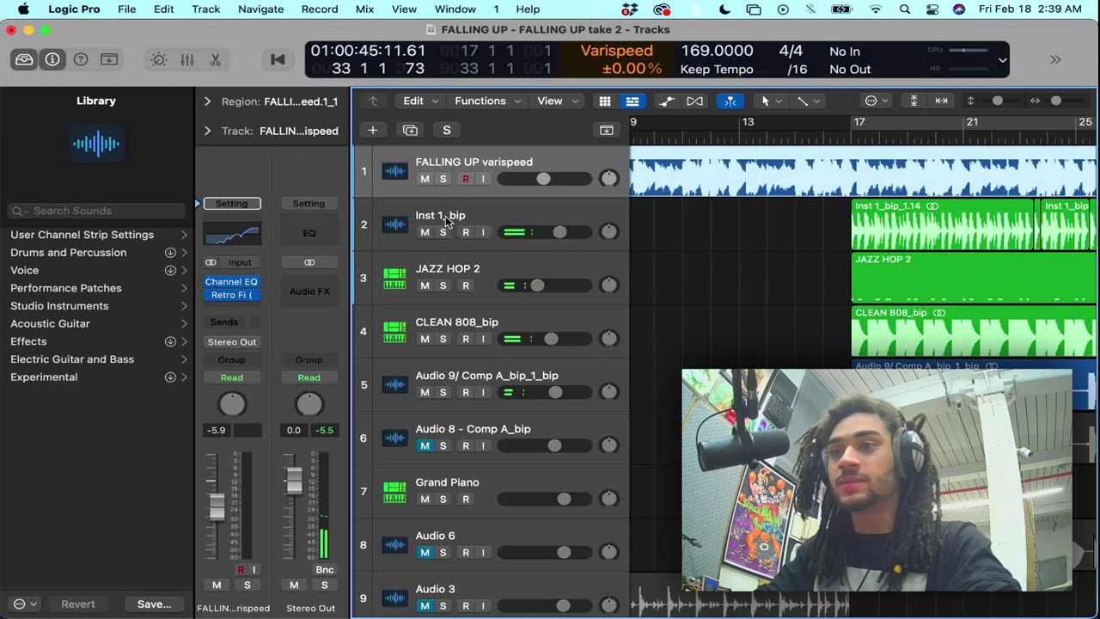
- Turn on cycling for bars 17 to 33, audition Inst 1_bip soloed with JAZZ HOP 2 added, and clear the solos
left_click(443, 233)
key("c")
key("space")
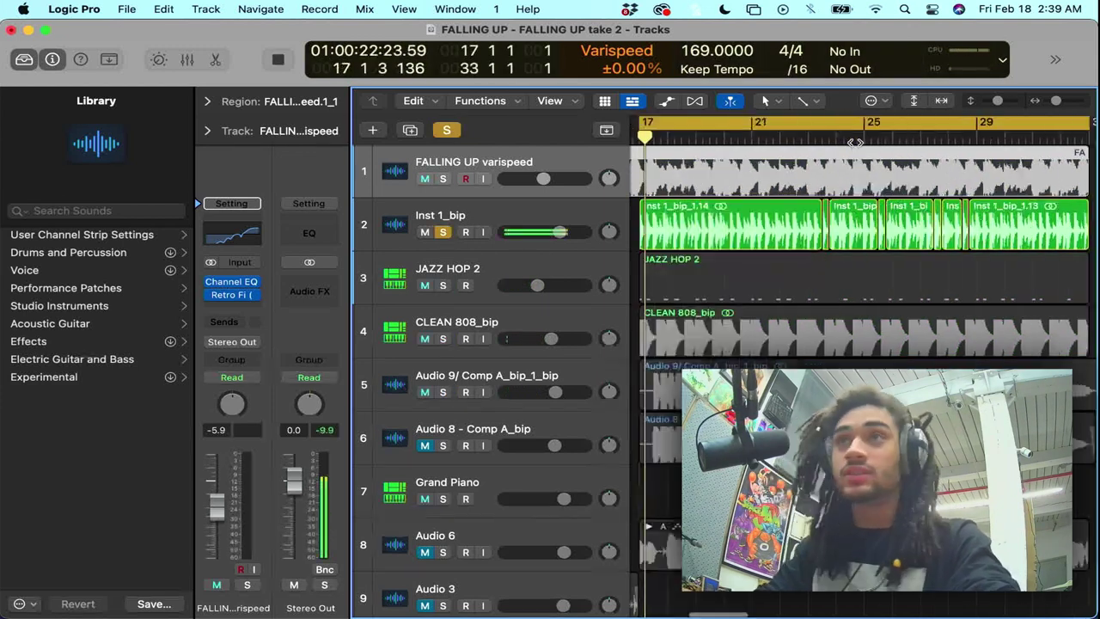
left_click(443, 285)
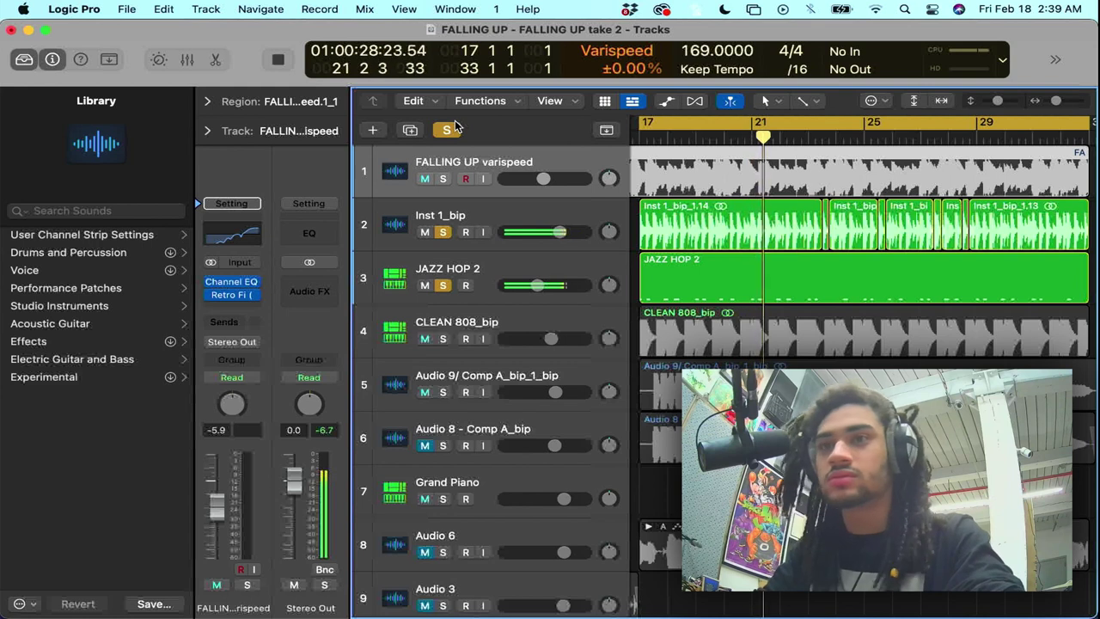
key("space")
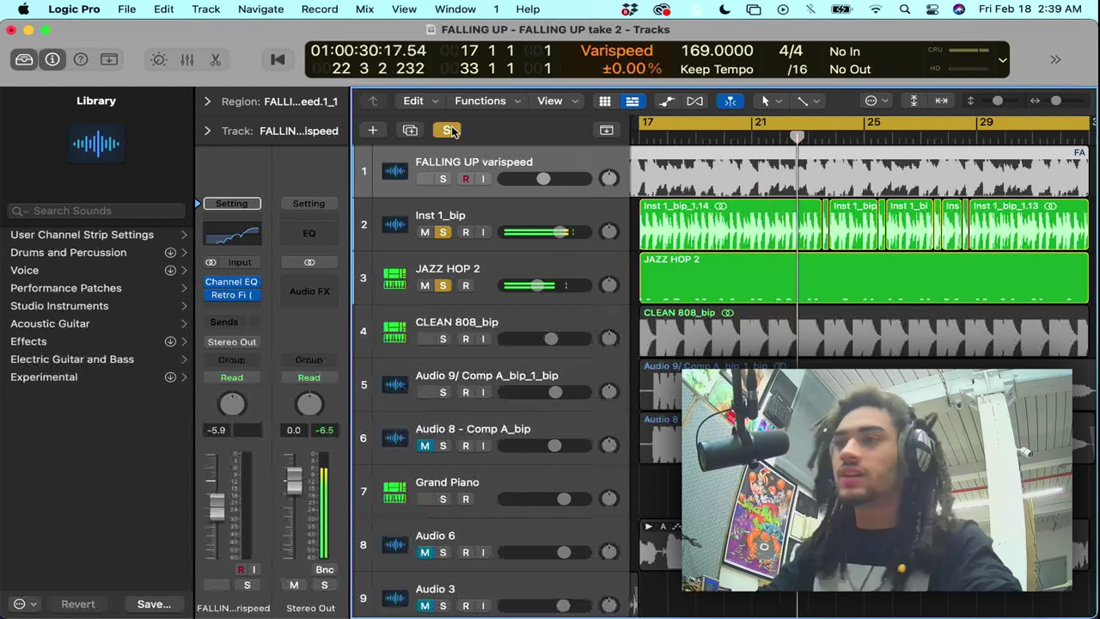
left_click(451, 131)
scroll(623, 250, "left", 3)
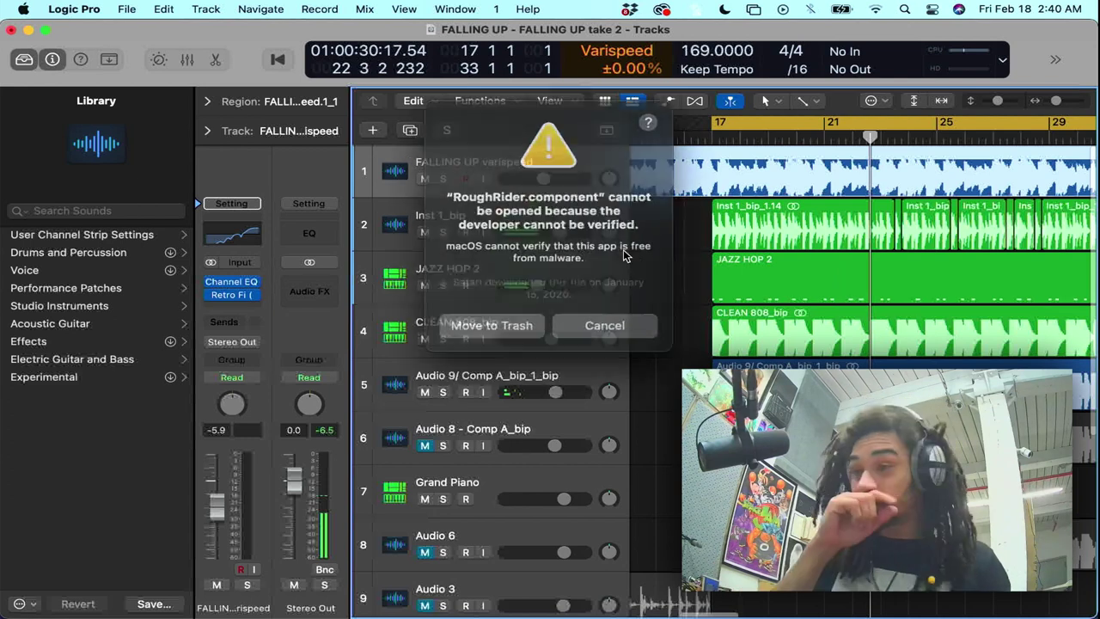
- Dismiss the RoughRider.component and audio interface alerts, ignore the missing CLEAN 808 sample, and stop playback
left_click(602, 318)
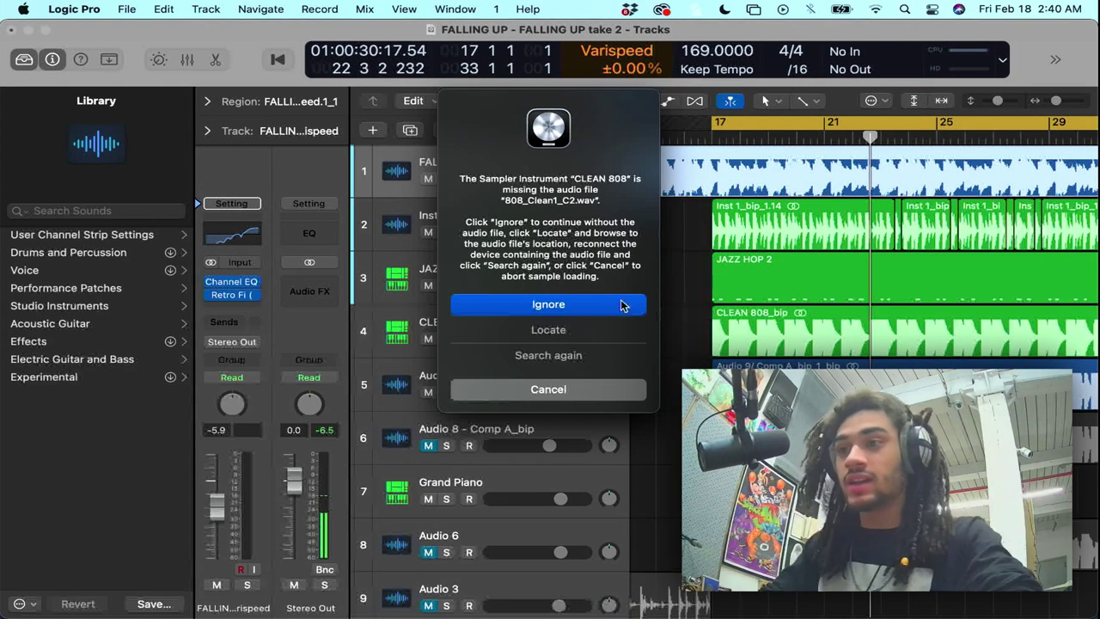
left_click(617, 308)
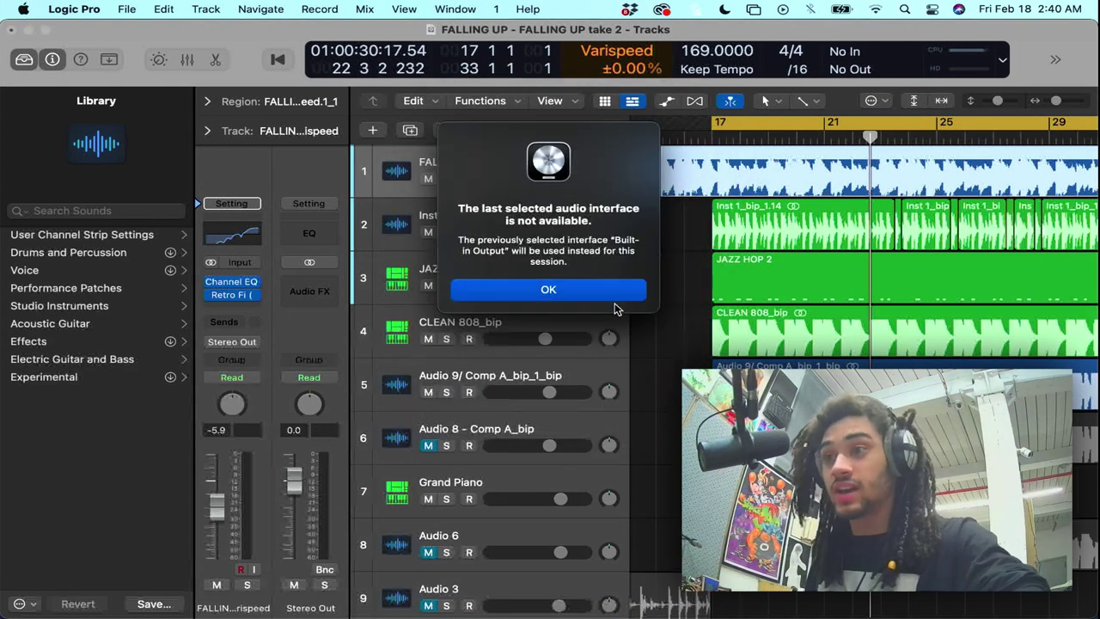
left_click(610, 296)
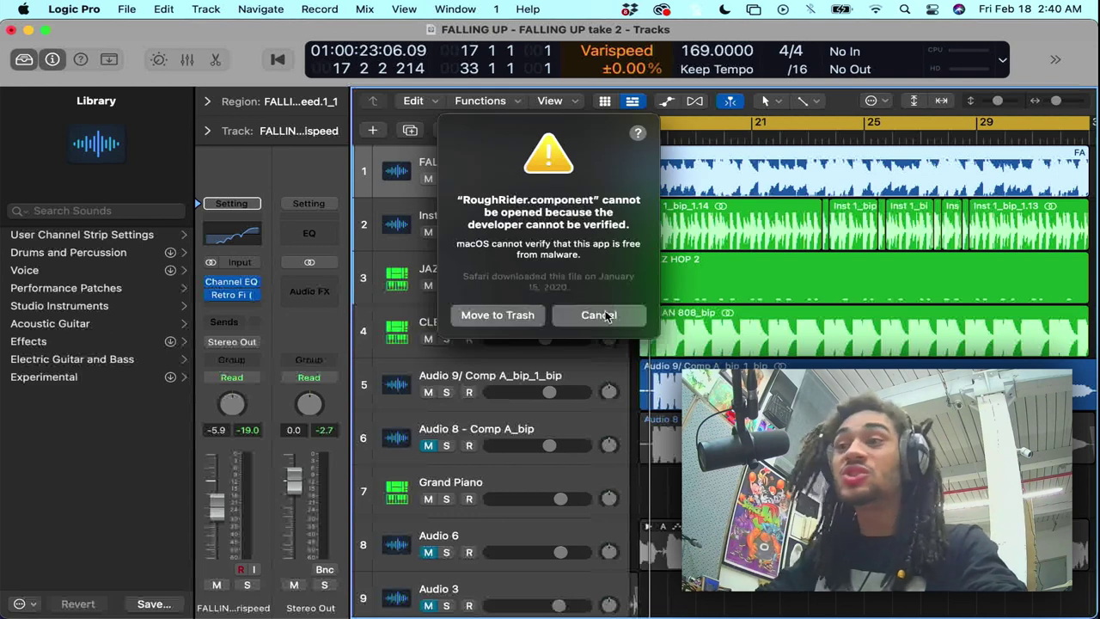
left_click(603, 320)
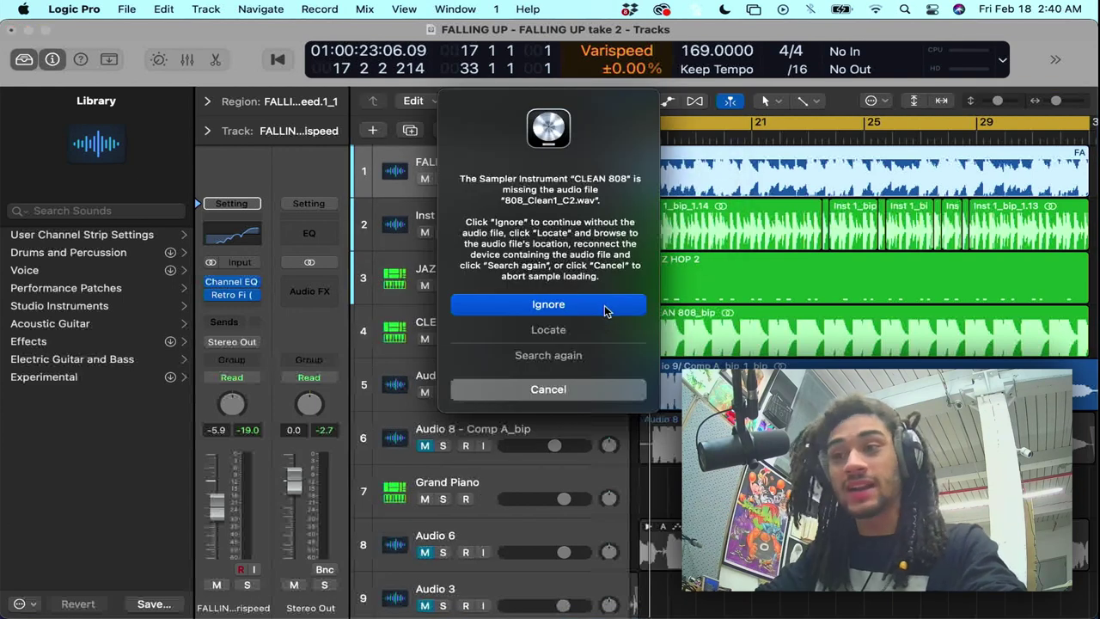
left_click(605, 311)
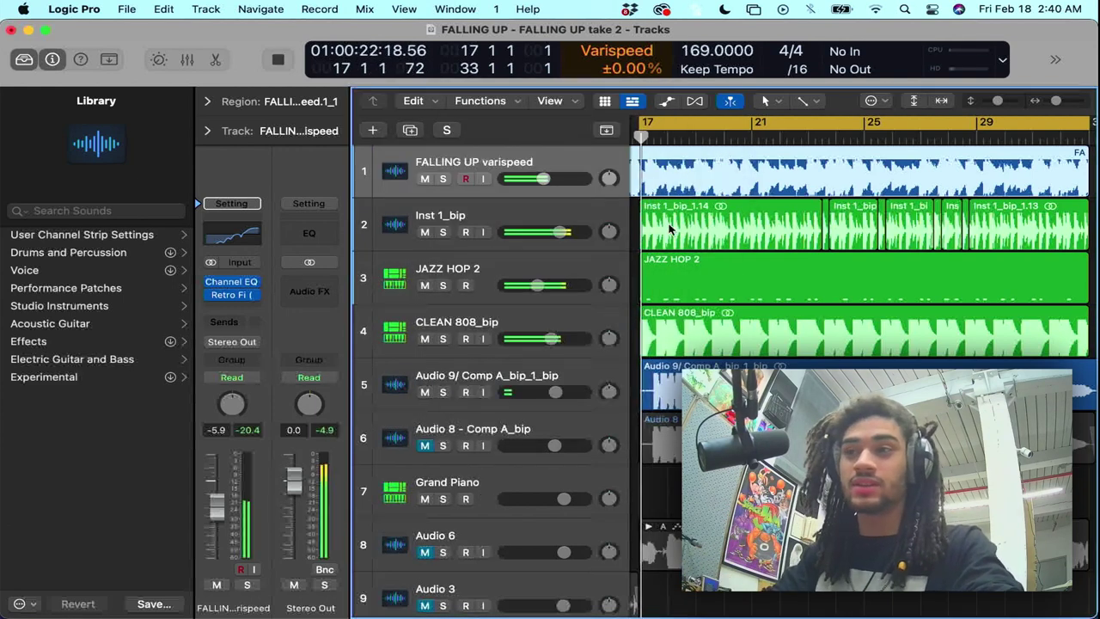
key("space")
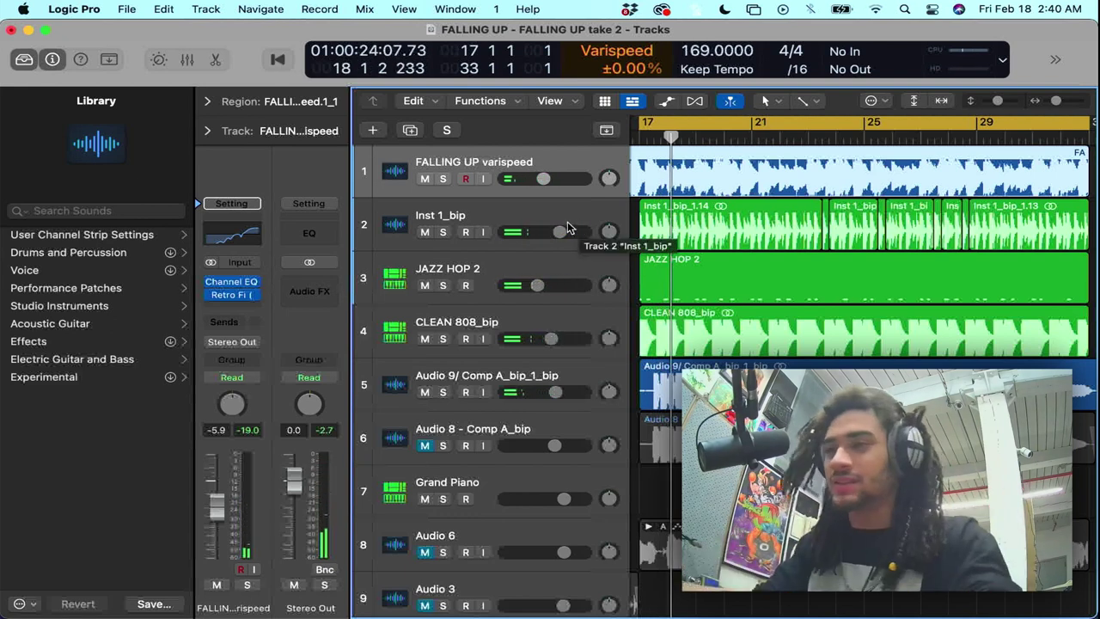
- Create one new audio track below FALLING UP varispeed with Input 2 and Output 1 + 2
scroll(604, 272, "up", 1)
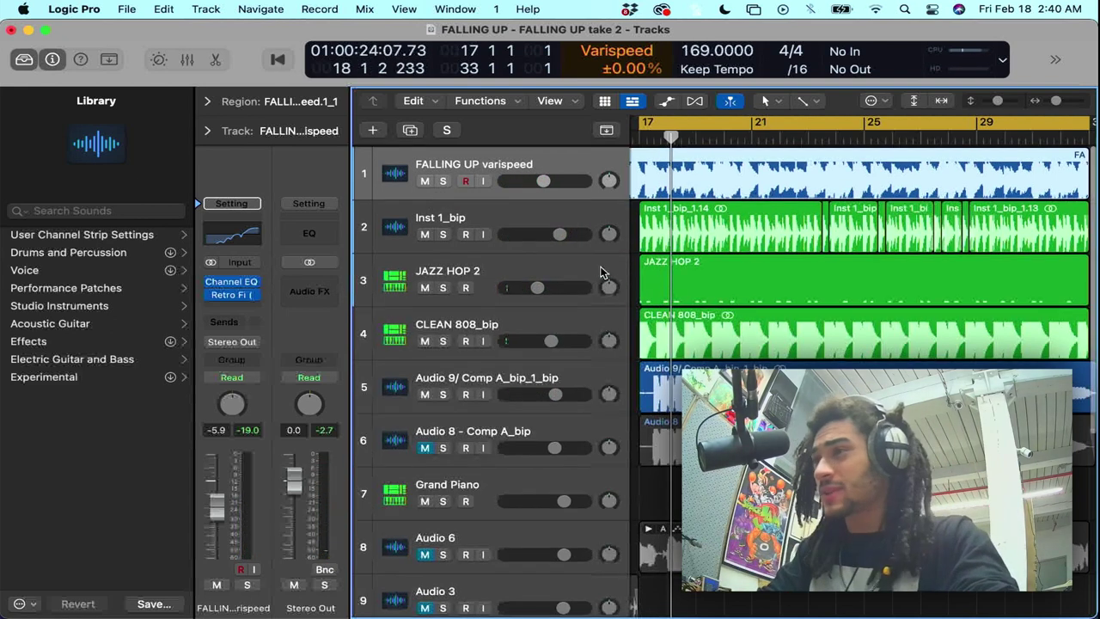
scroll(603, 273, "left", 2)
key("super+Left")
key("super+Left")
key("super+Left")
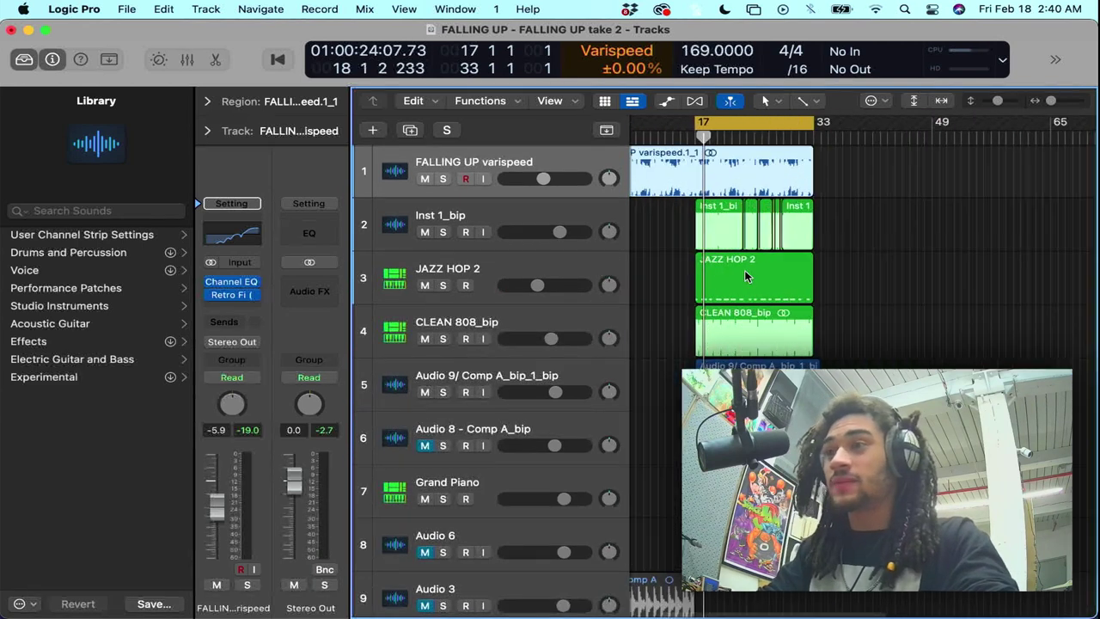
scroll(746, 276, "up", 5)
scroll(746, 276, "down", 1)
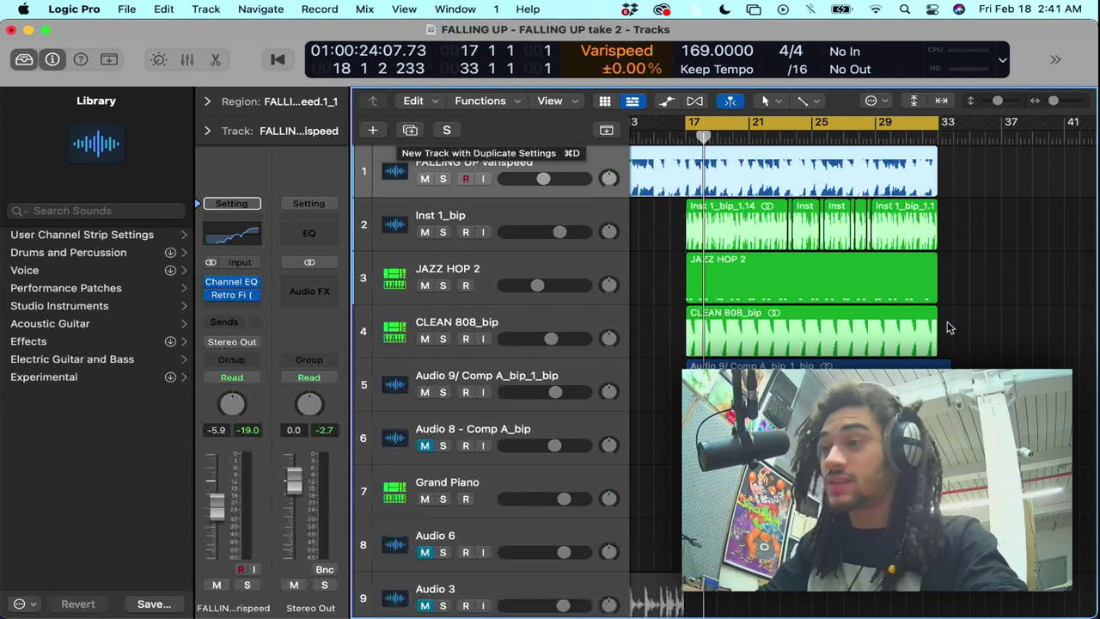
left_click(378, 131)
left_click(550, 180)
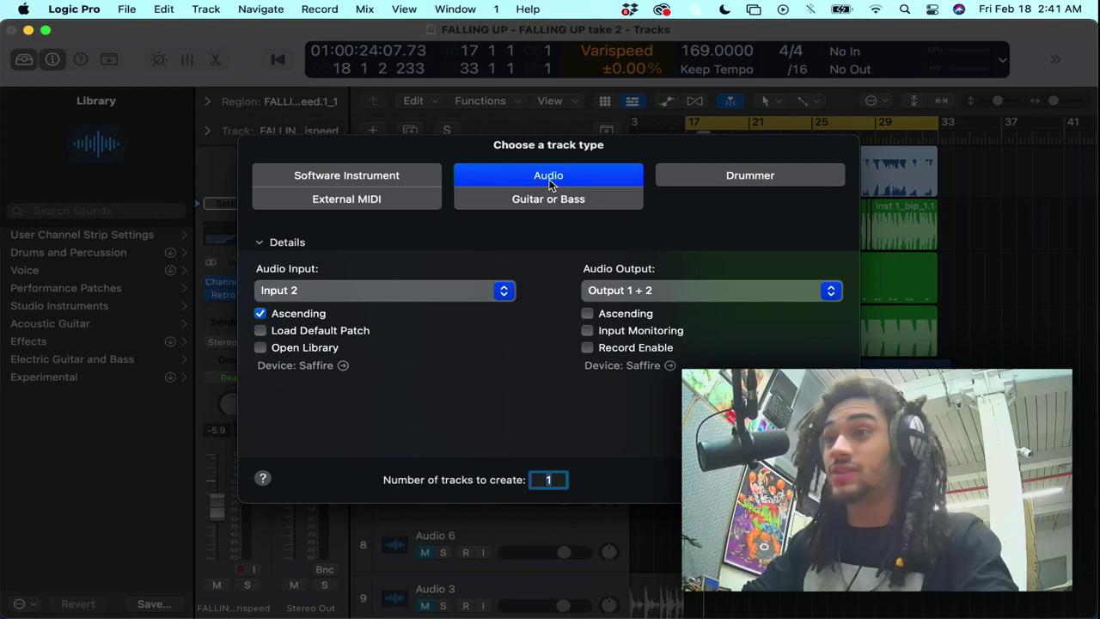
key("Return")
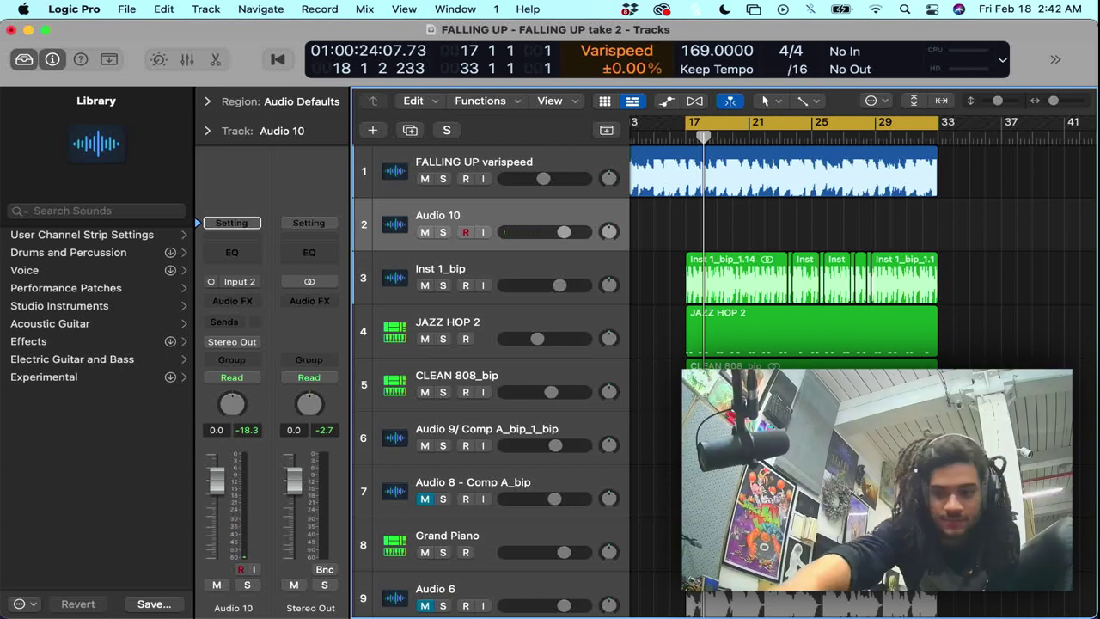
- Play the cycled section to hear the mix and set the Audio 10 track to record-enabled
key("space")
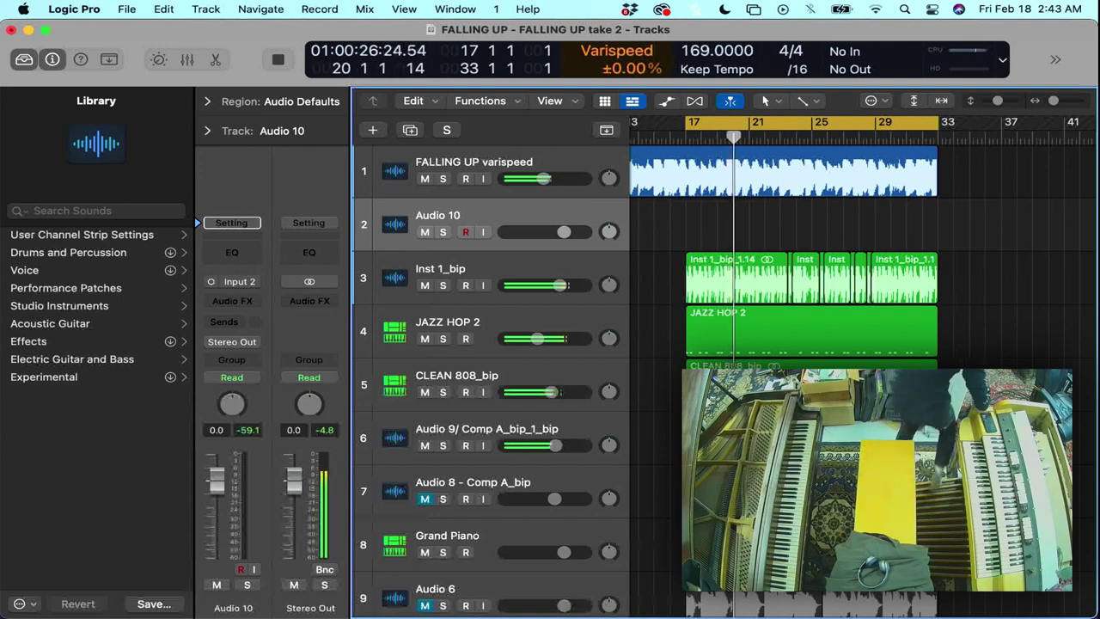
key("space")
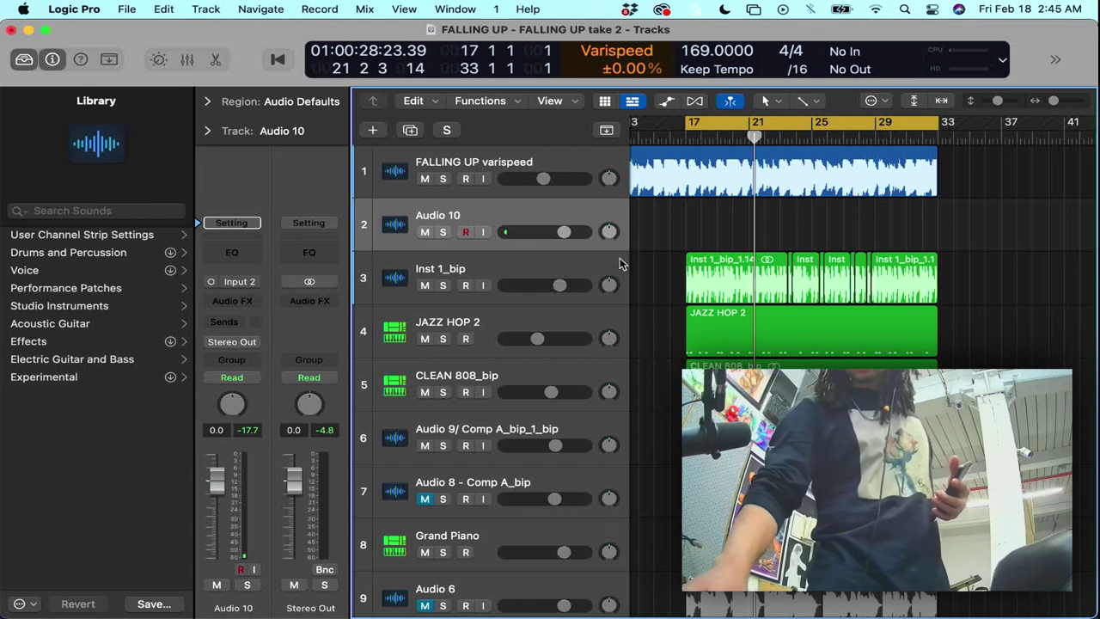
left_click(466, 232)
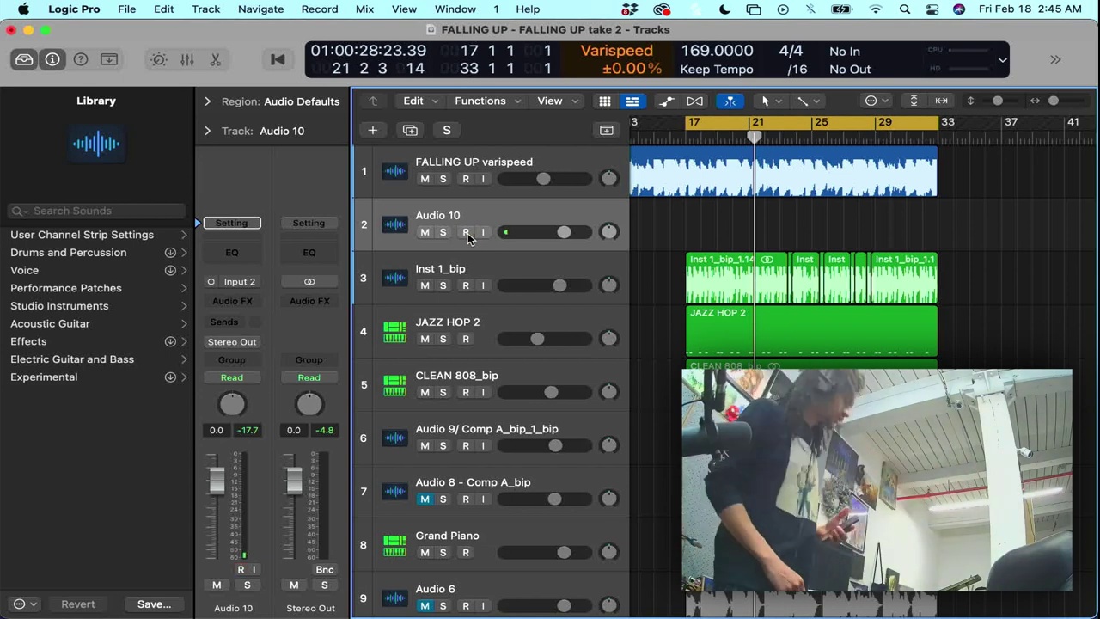
left_click(466, 232)
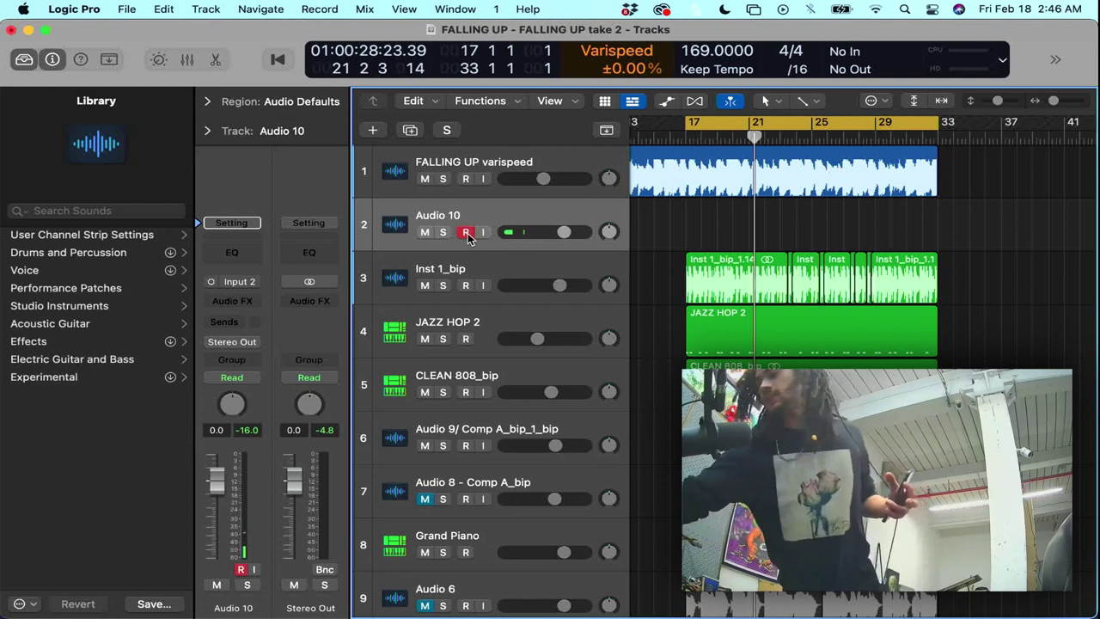
left_click(467, 234)
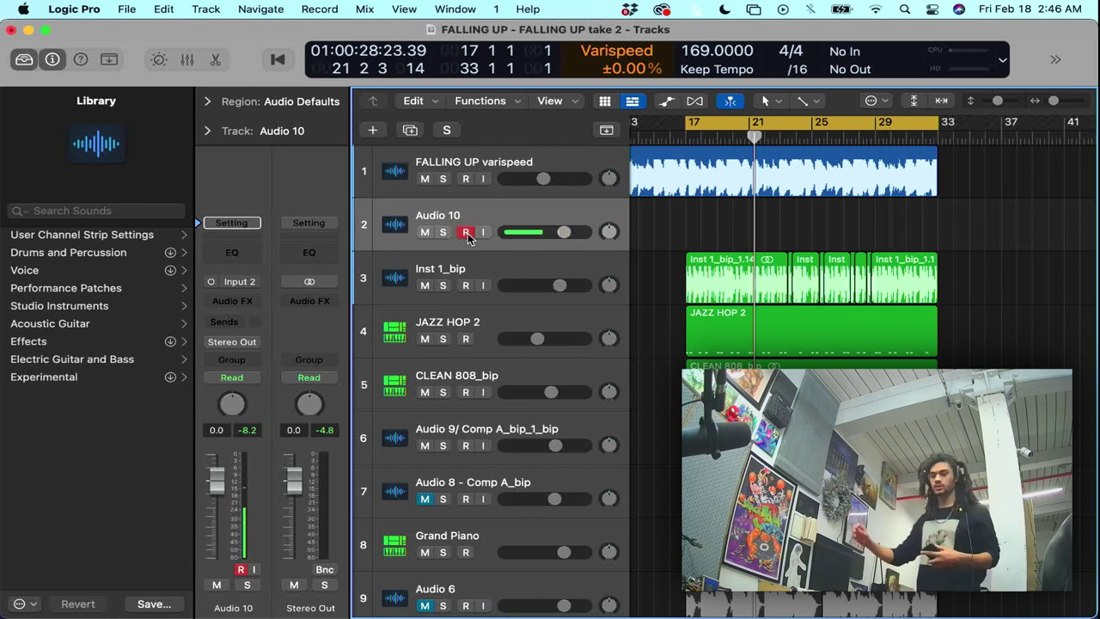
left_click(466, 232)
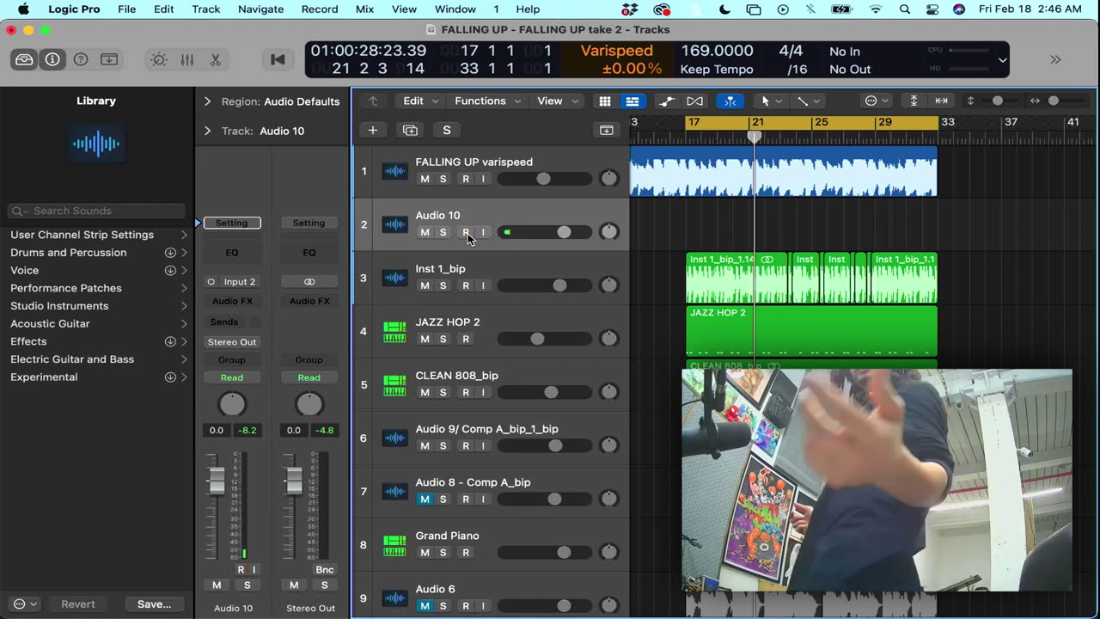
left_click(466, 232)
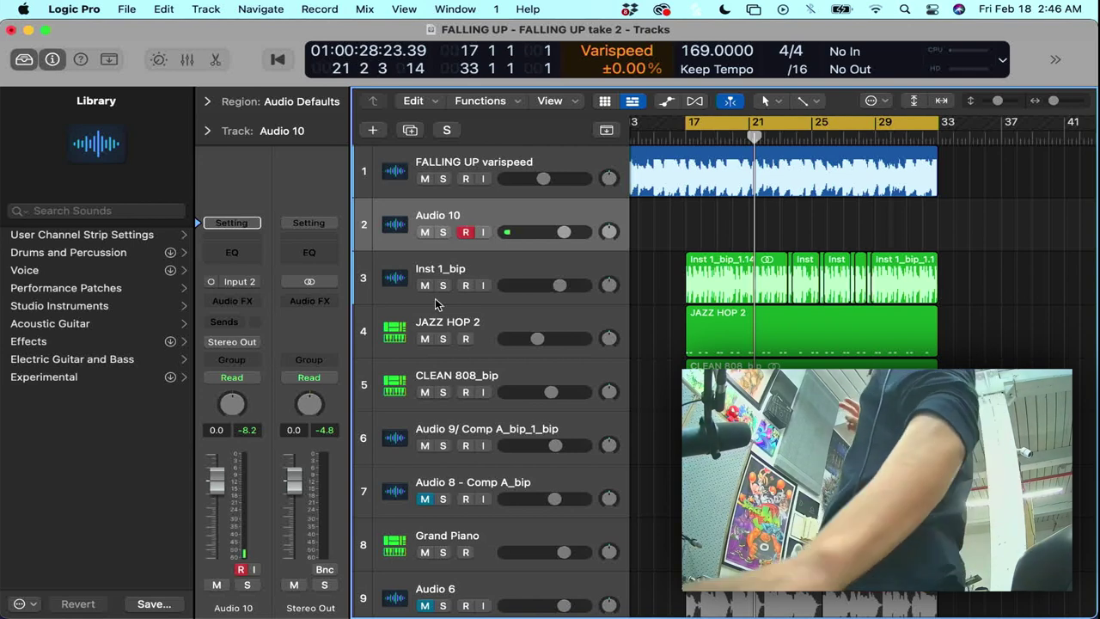
- Record several looped keyboard takes on Audio 10 across bars 17 to 33 with the FALLING UP varispeed track muted
key("r")
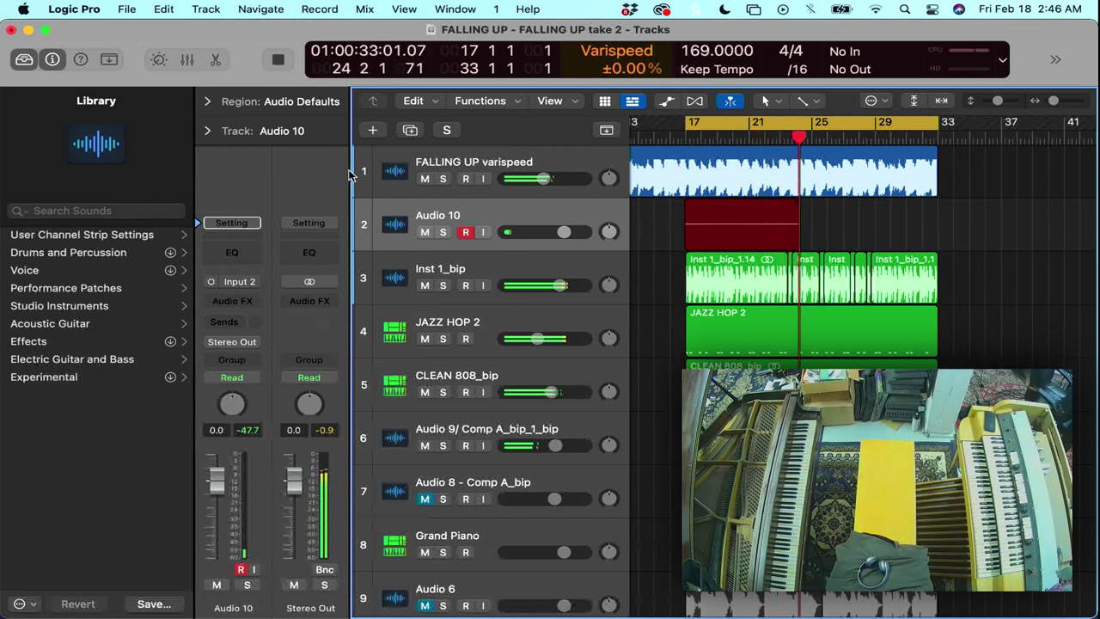
left_click(424, 179)
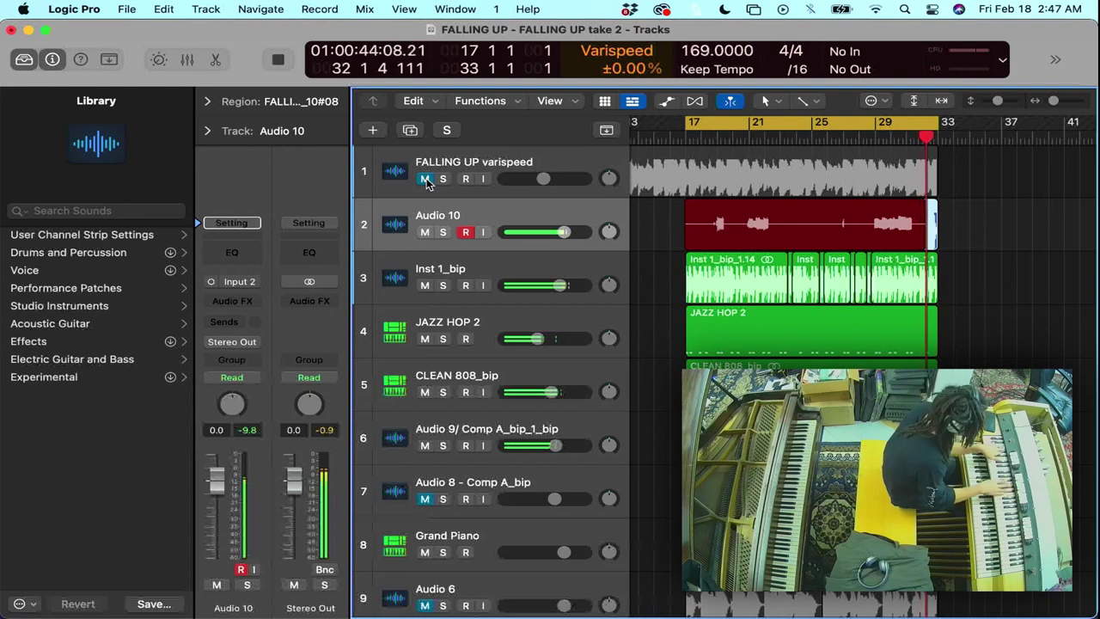
key("space")
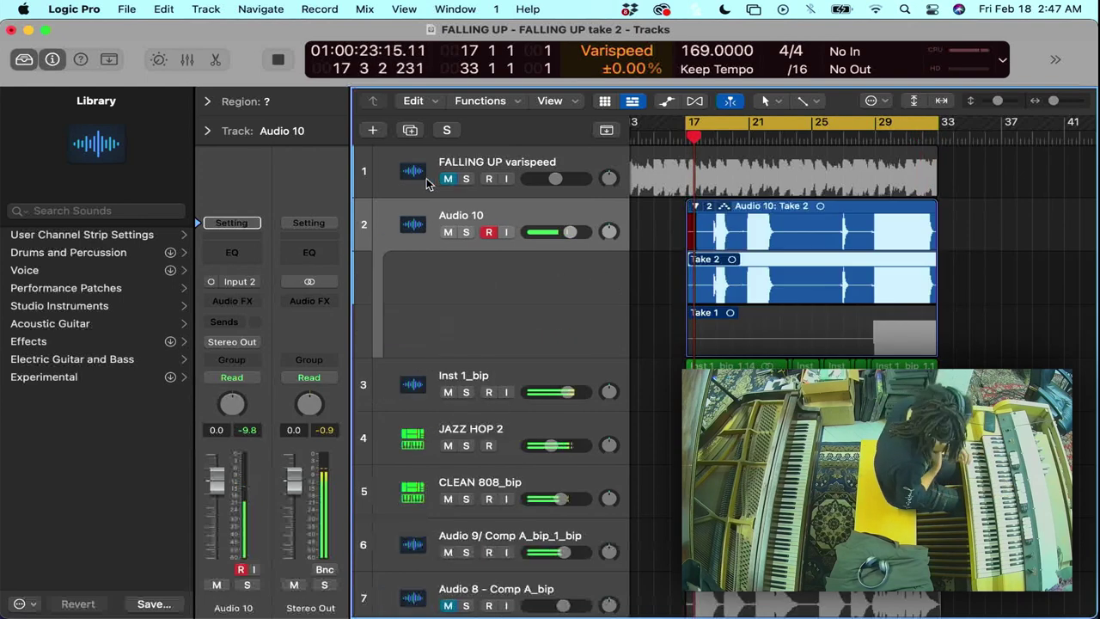
key("r")
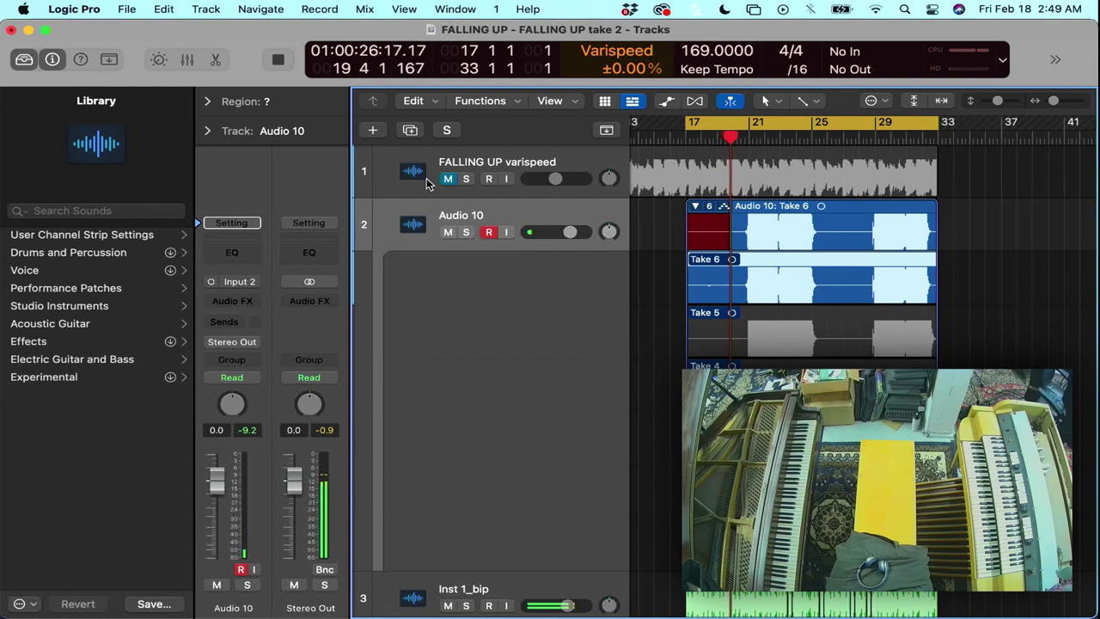
key("space")
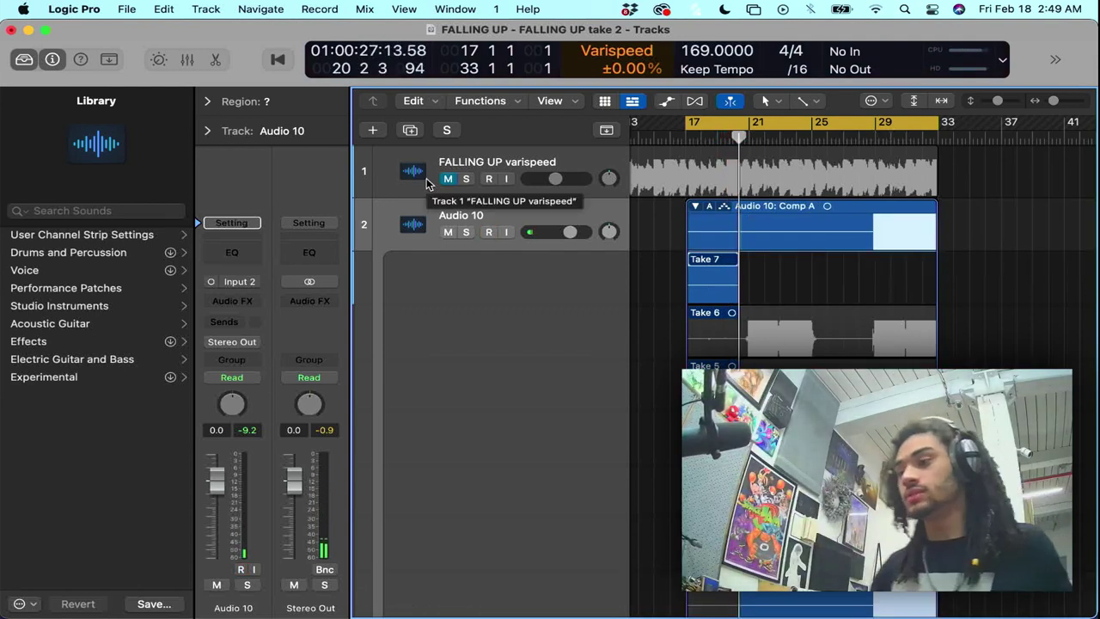
- Set the cycle range to bars 29 to 33 and play back that part of the takes with Audio 10 soloed
left_click(447, 130)
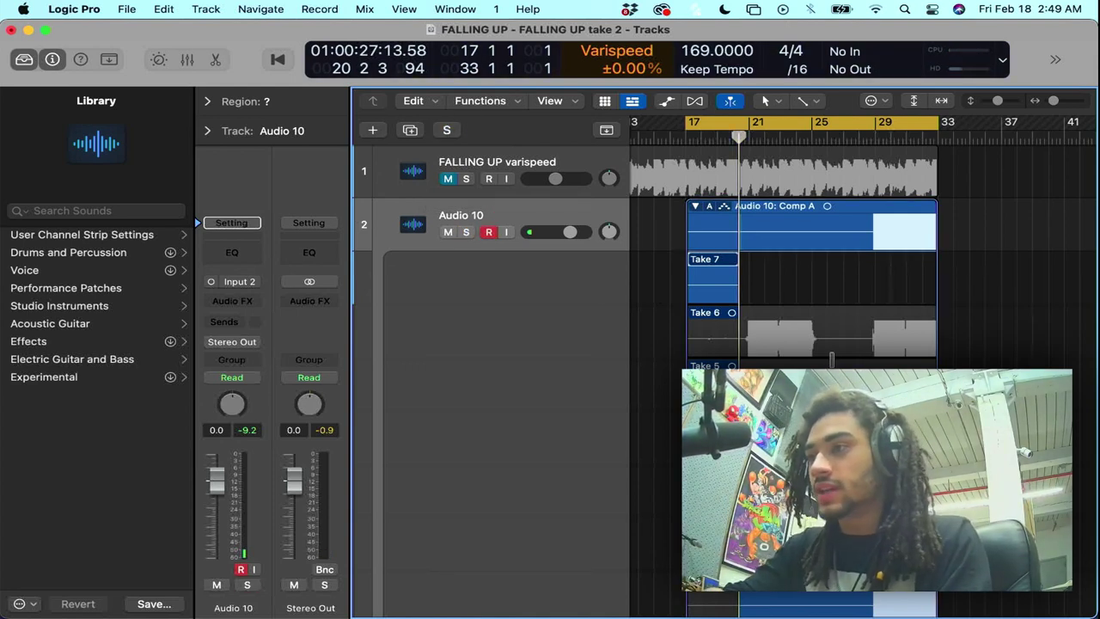
scroll(896, 321, "down", 2)
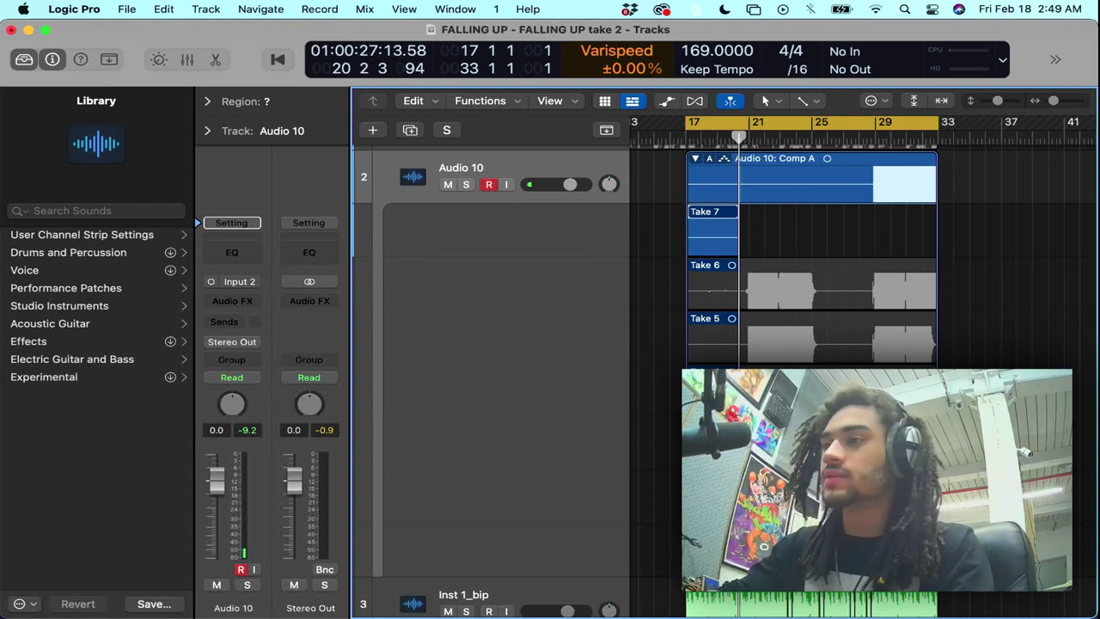
left_click_drag(877, 123, 935, 127)
left_click(962, 173)
left_click(876, 126)
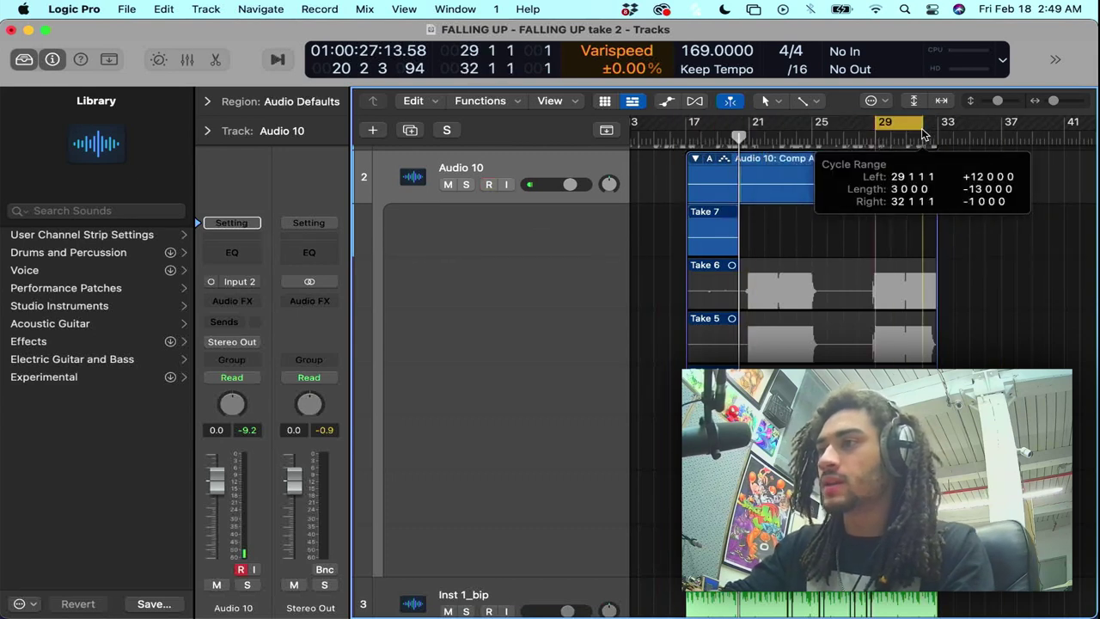
key("space")
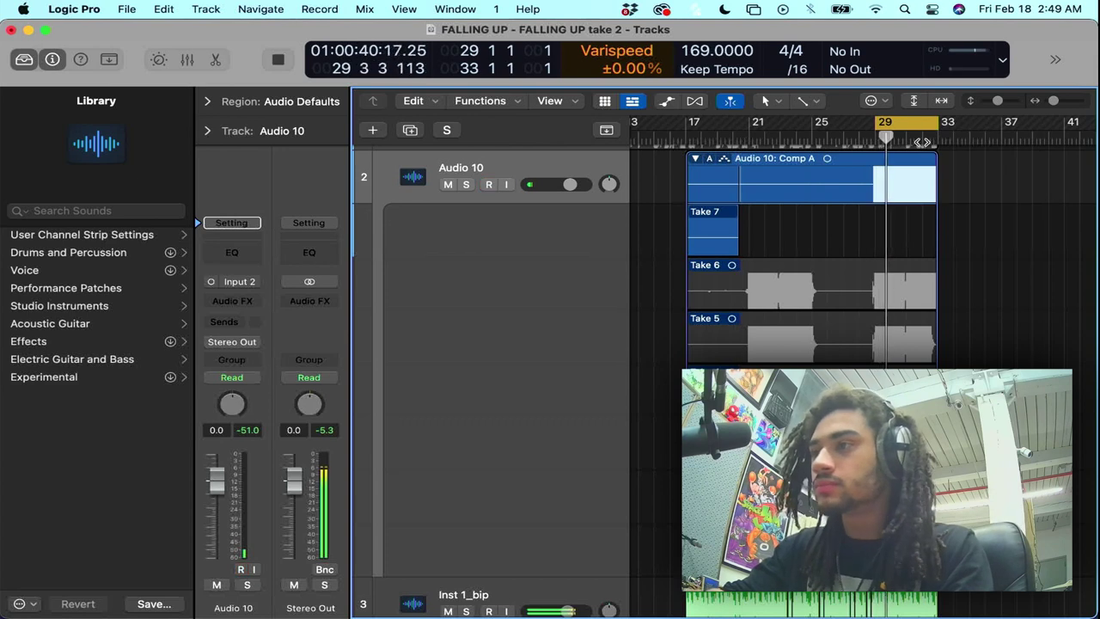
left_click(466, 185)
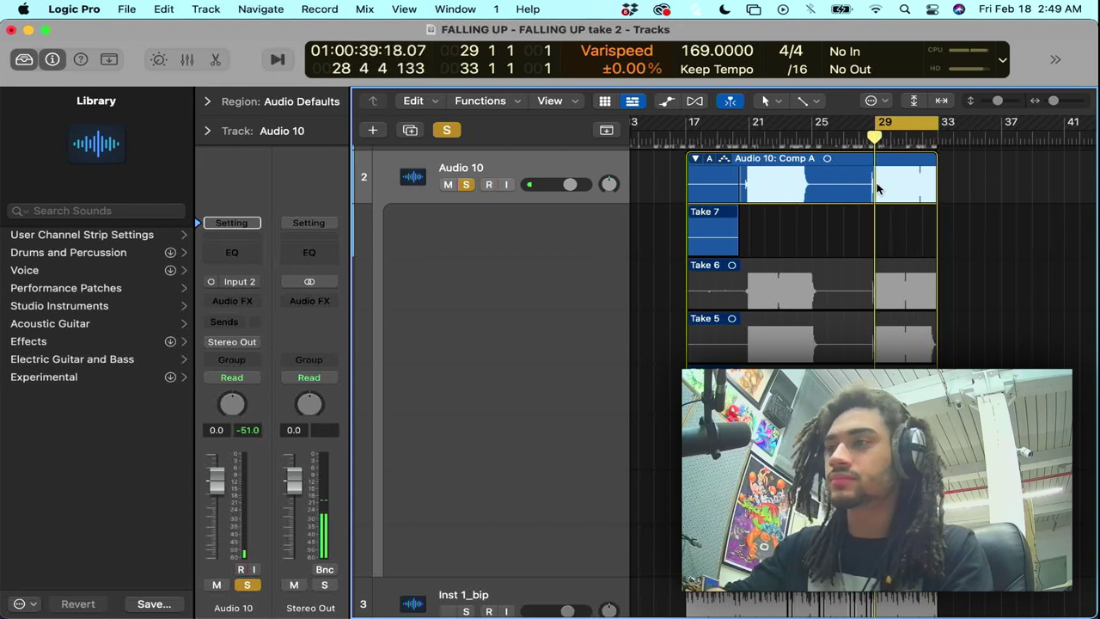
- Set the cycle range to bars 20 to 25 and comp that phrase from Take 5, ending the selection at about bar 26
left_click_drag(877, 123, 862, 123)
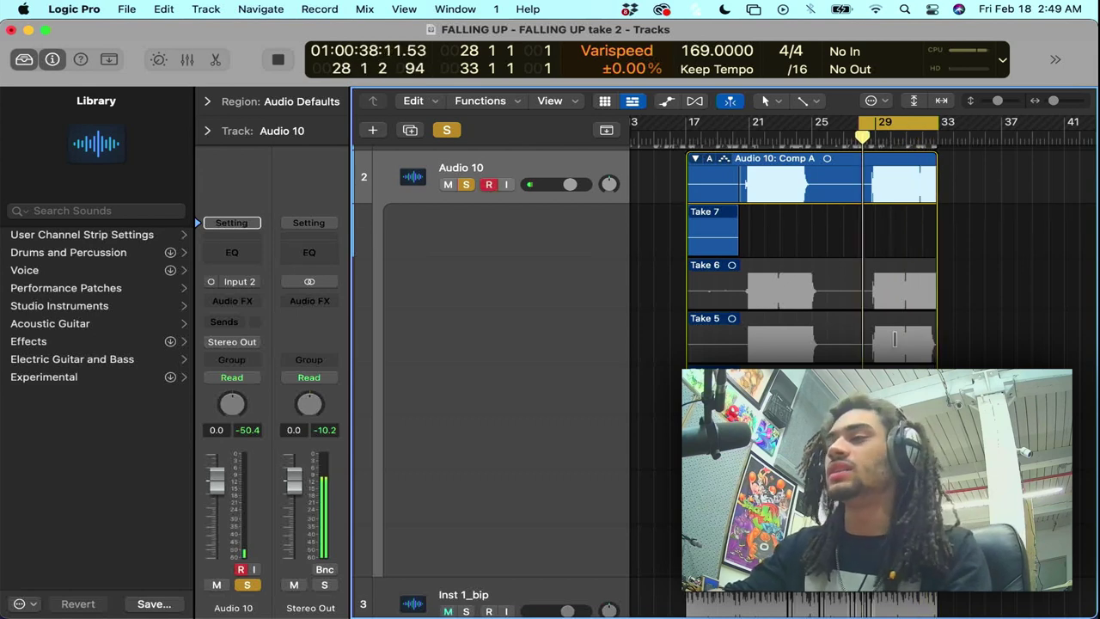
left_click_drag(740, 494, 792, 494)
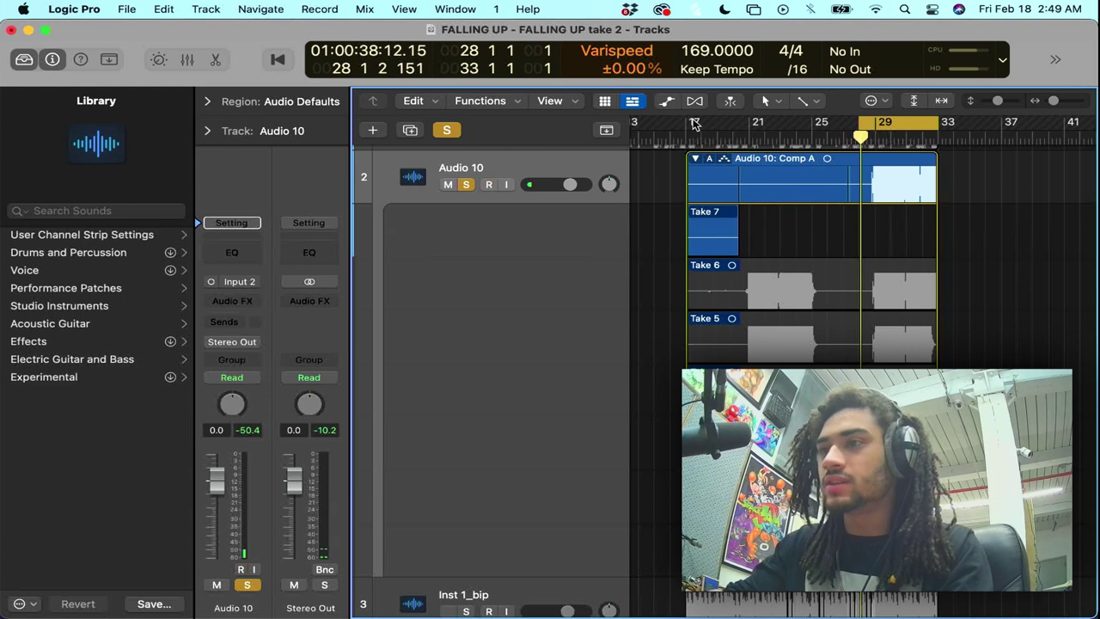
left_click_drag(735, 129, 812, 129)
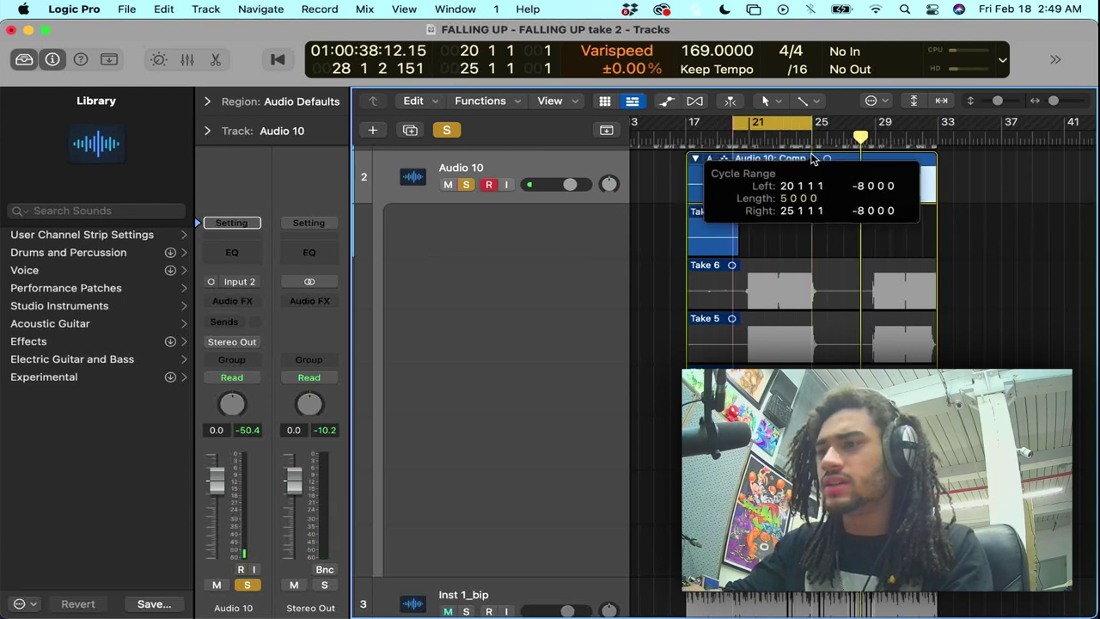
left_click(789, 335)
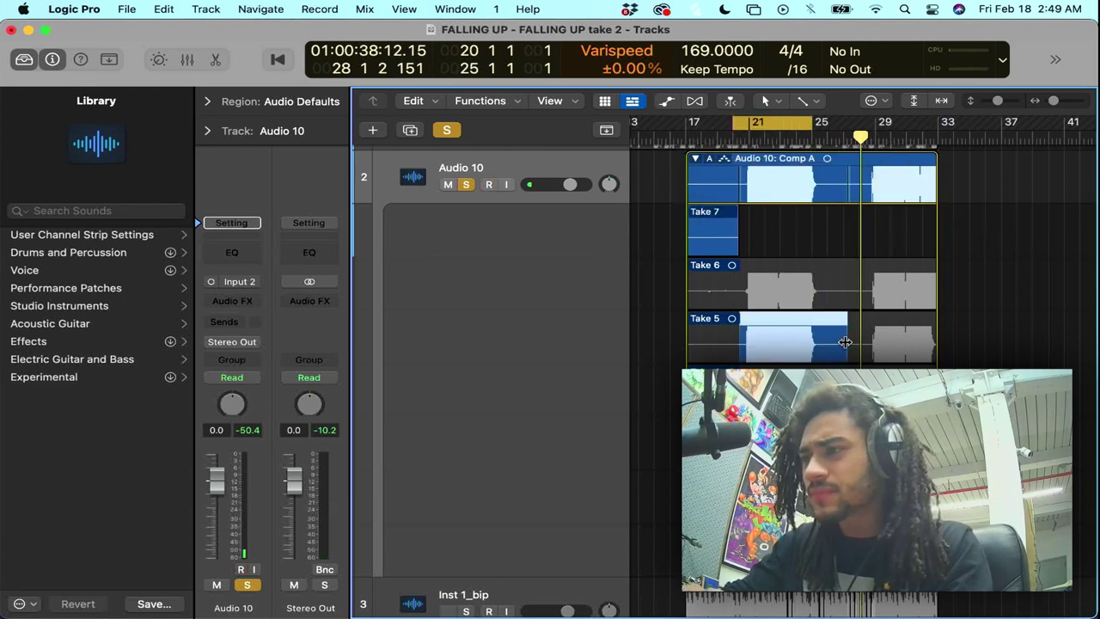
left_click_drag(845, 342, 825, 343)
- Hide the Library and reduce the waveform zoom so the recorded takes show at a readable height
key("super+Right")
key("super+Right")
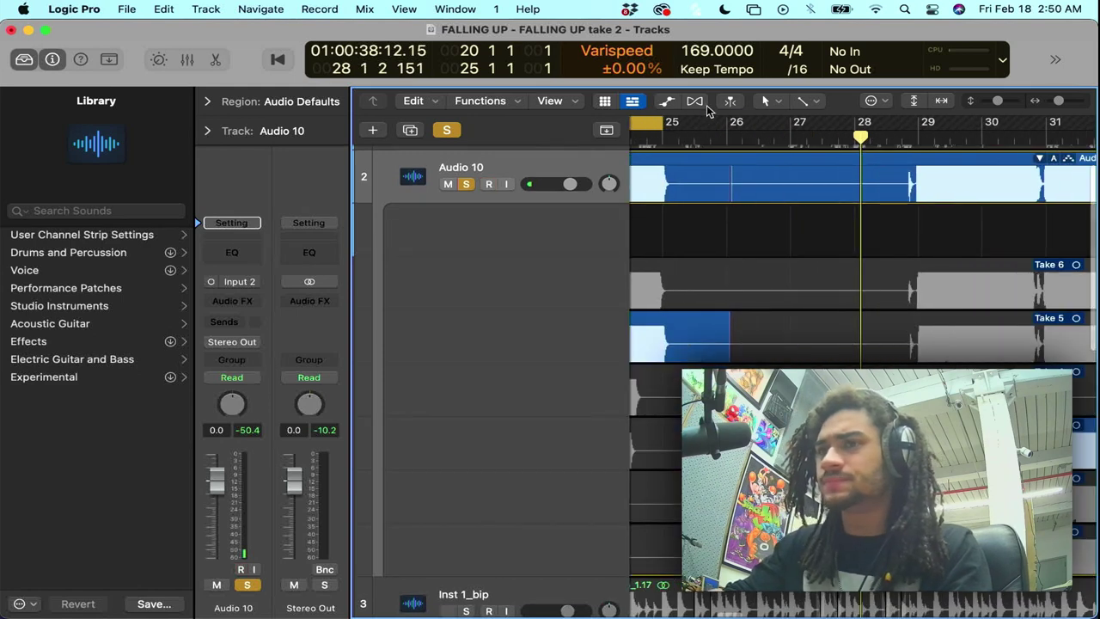
left_click(26, 62)
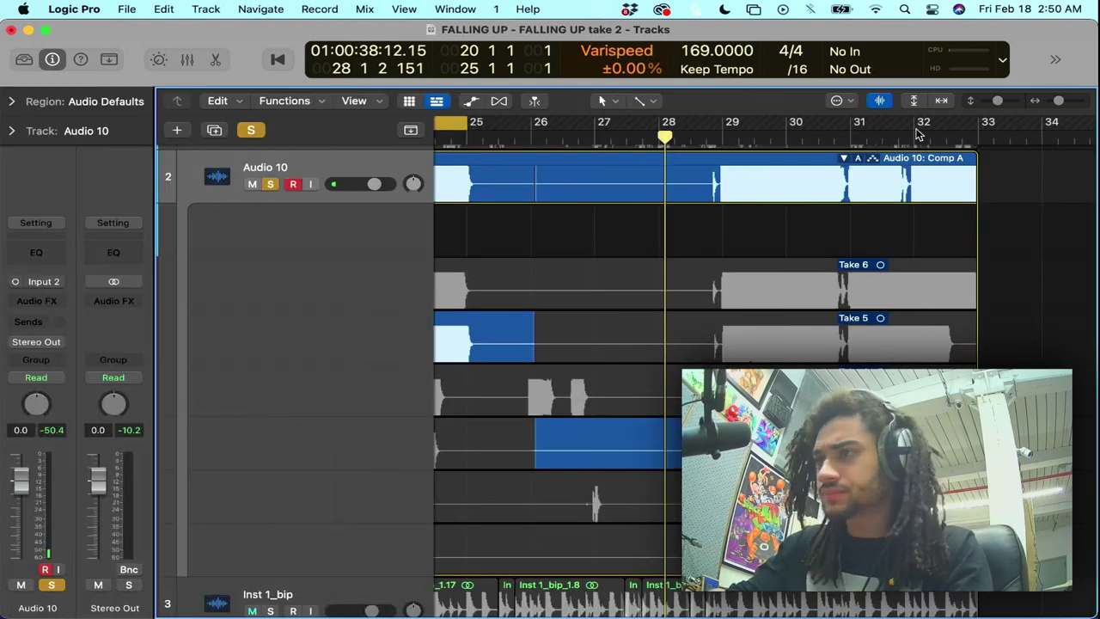
left_click_drag(881, 101, 888, 167)
scroll(829, 275, "left", 2)
- Play the cycled phrase with Take 5, switch that phrase to Take 3 in the comp and play it again
key("space")
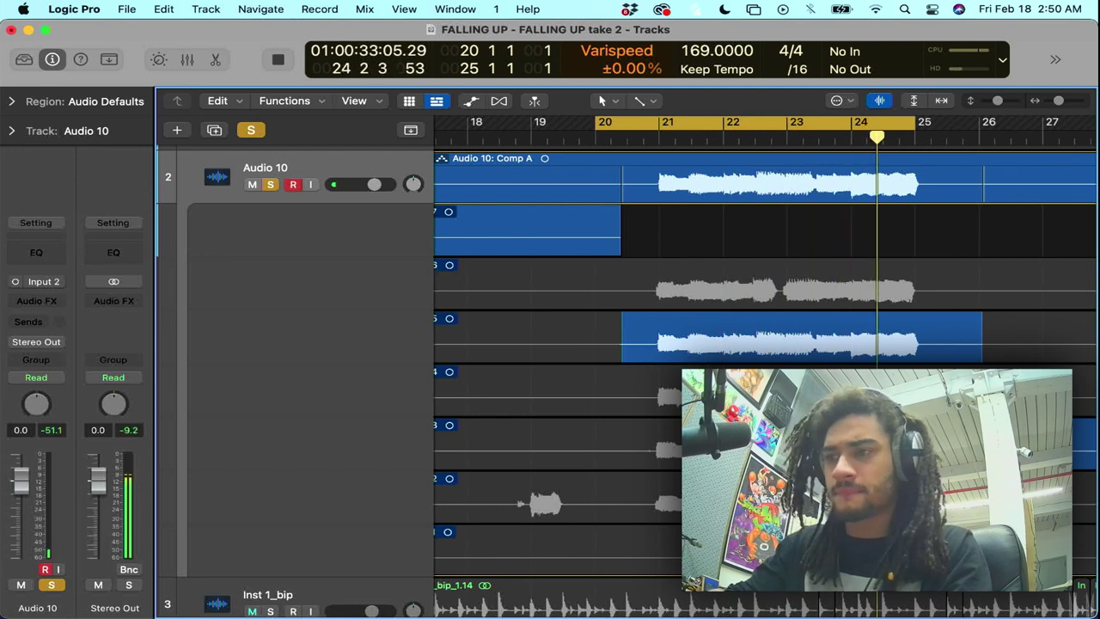
key("space")
left_click(774, 443)
key("space")
scroll(773, 443, "right", 5)
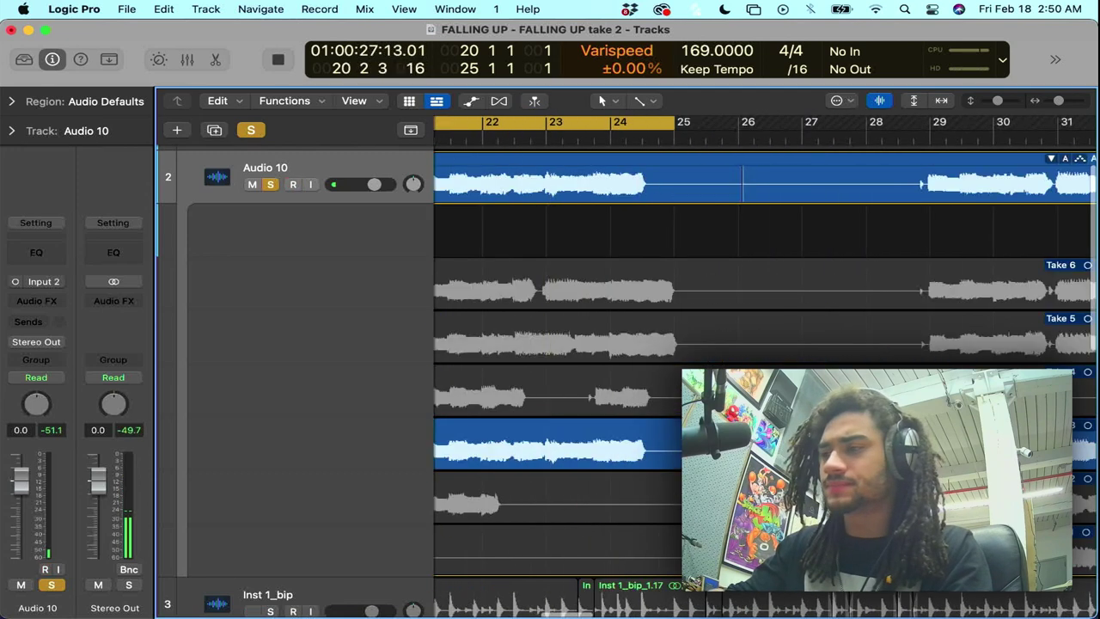
scroll(774, 443, "left", 1)
scroll(765, 361, "left", 3)
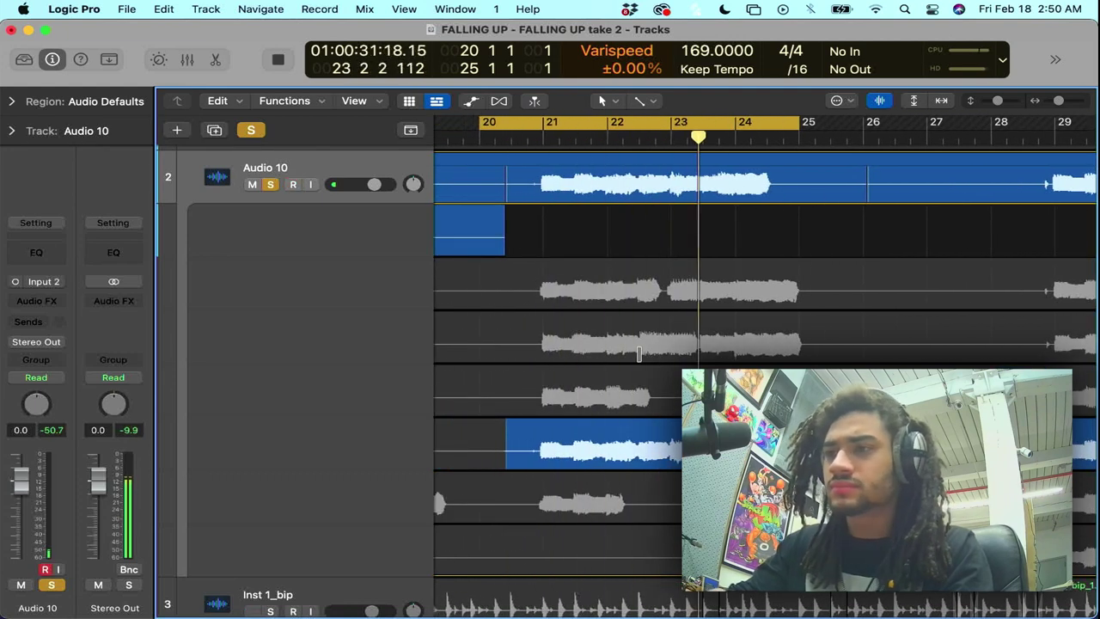
- Comp Take 5 from about 22 3 to bar 24 and Take 6 from bar 24 on, and play the phrase
left_click_drag(638, 343, 727, 344)
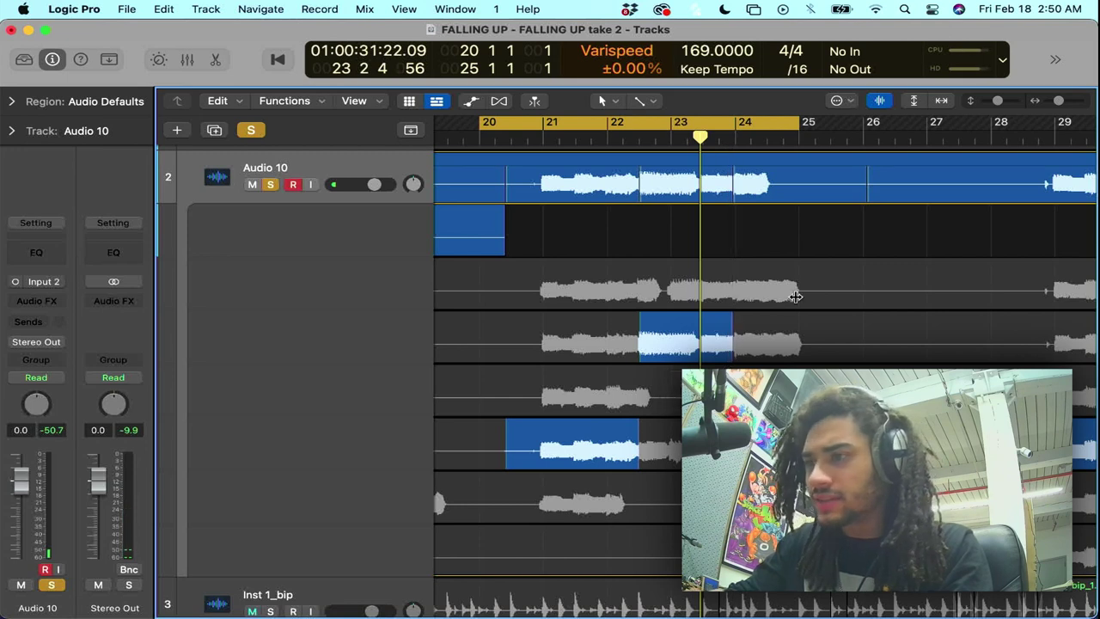
left_click_drag(795, 297, 840, 303)
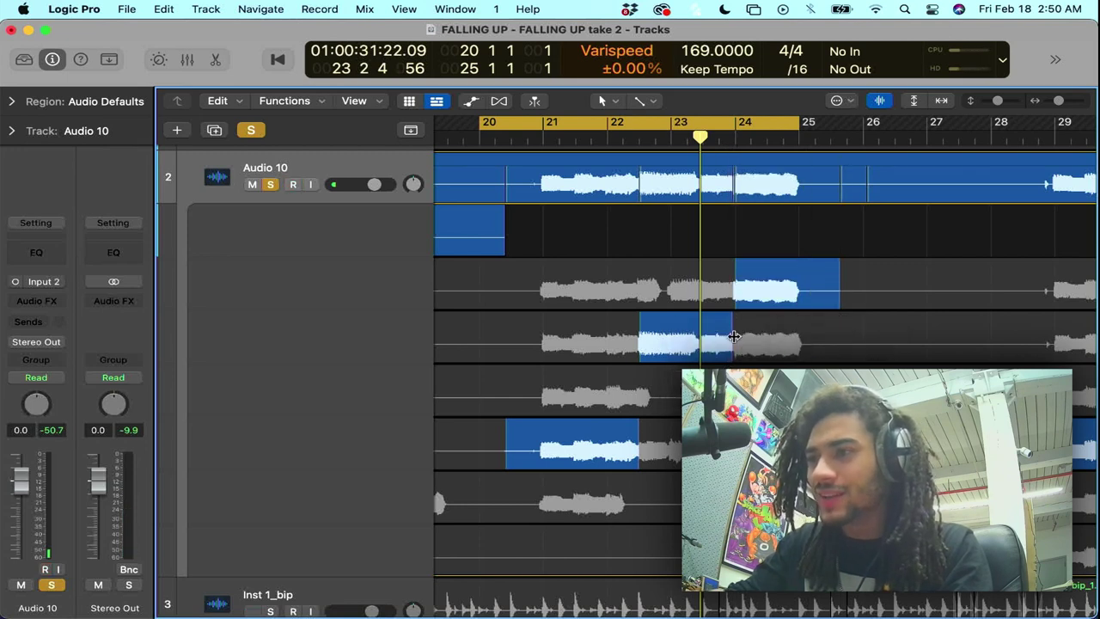
left_click_drag(755, 342, 743, 344)
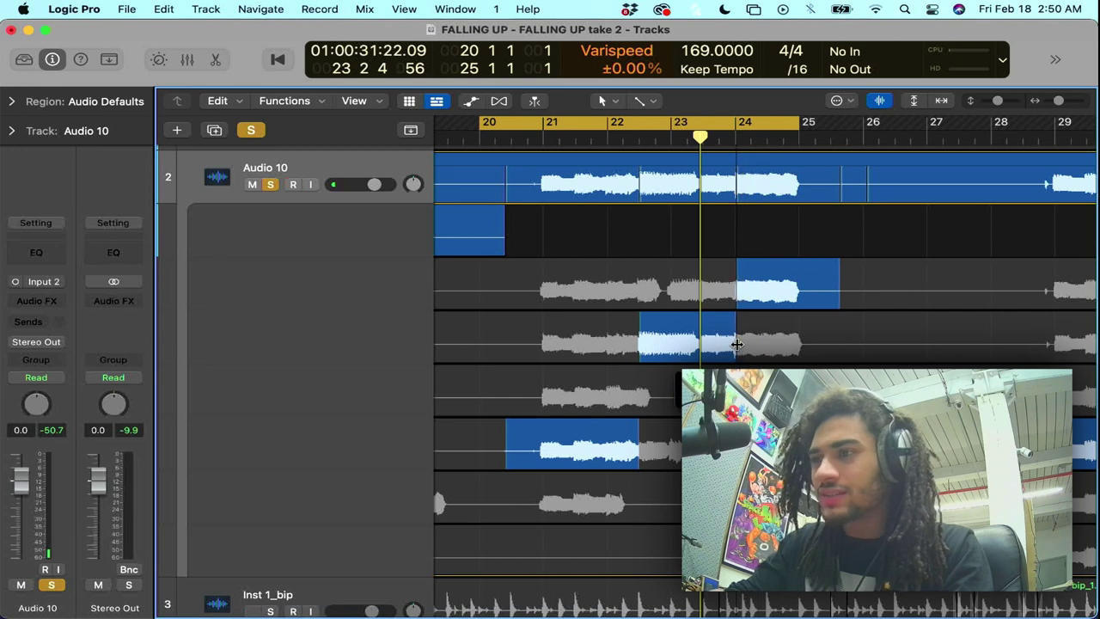
key("space")
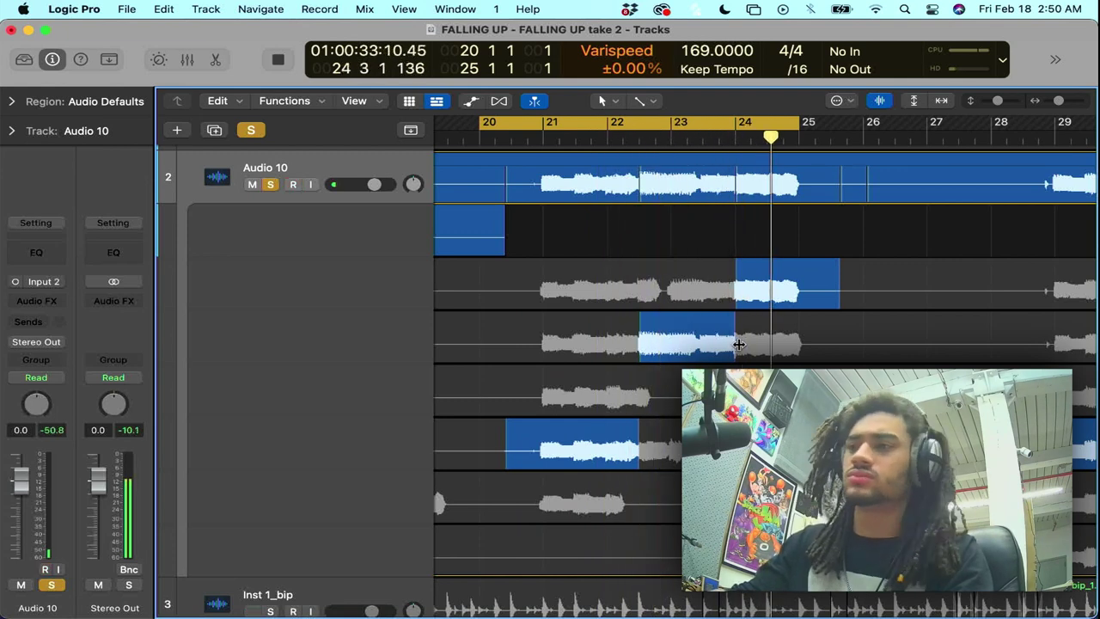
- Move the switch from Take 5 to Take 6 back to about the middle of bar 23 and play the phrase
key("space")
left_click_drag(733, 346, 700, 358)
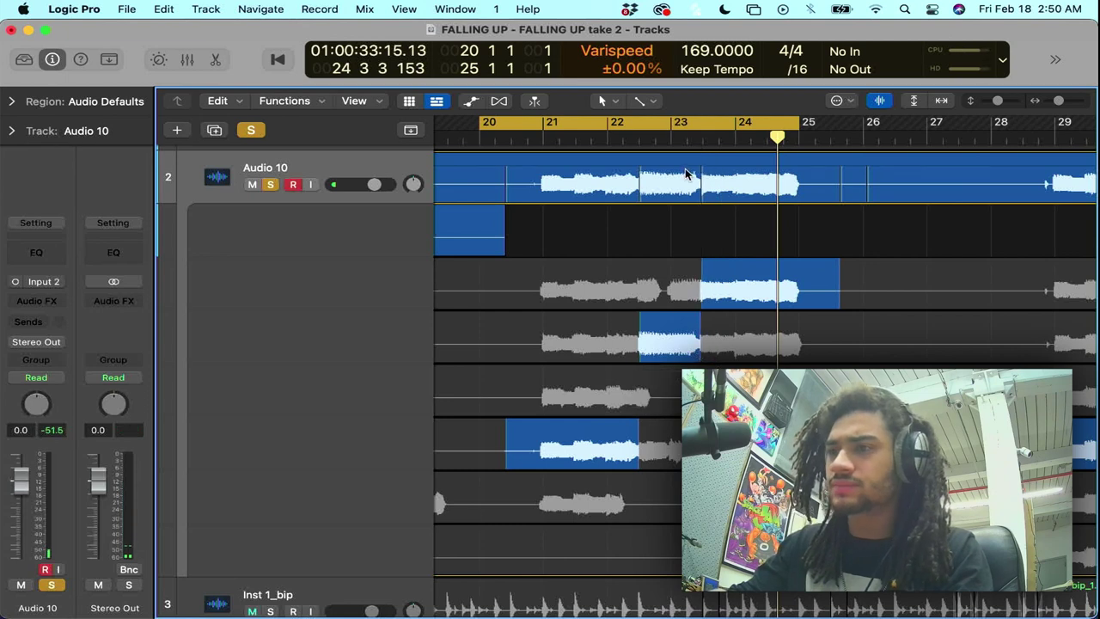
key("space")
scroll(723, 361, "up", 5)
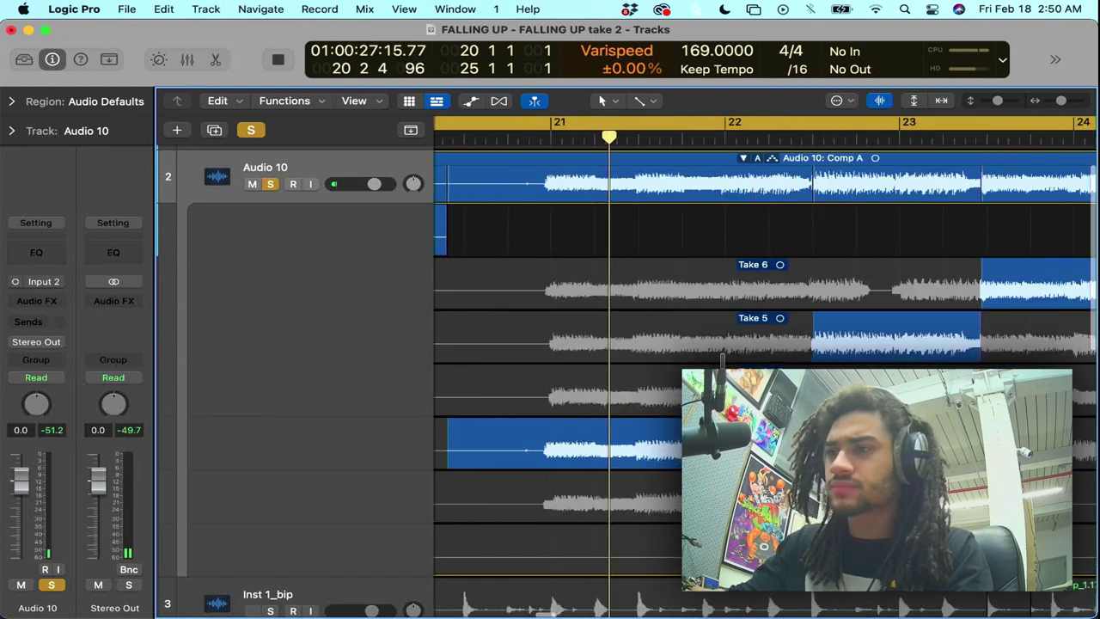
scroll(723, 359, "right", 2)
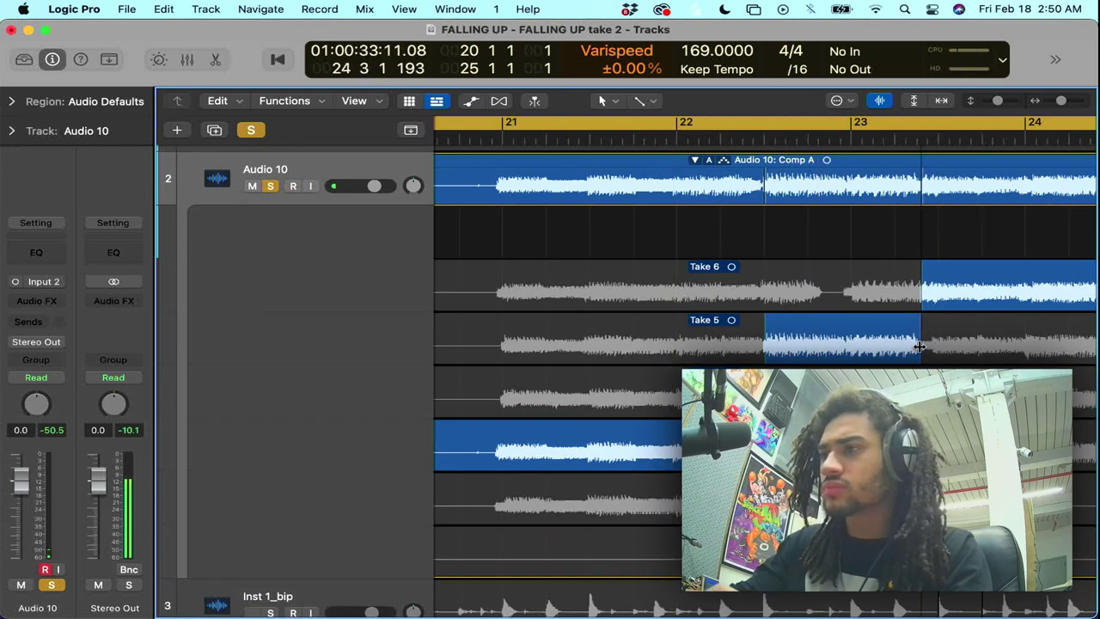
- Turn off the cycle, extend the Take 5 part to about three quarters into bar 23, and play across the switch to Take 6
key("c")
left_click(835, 137)
key("space")
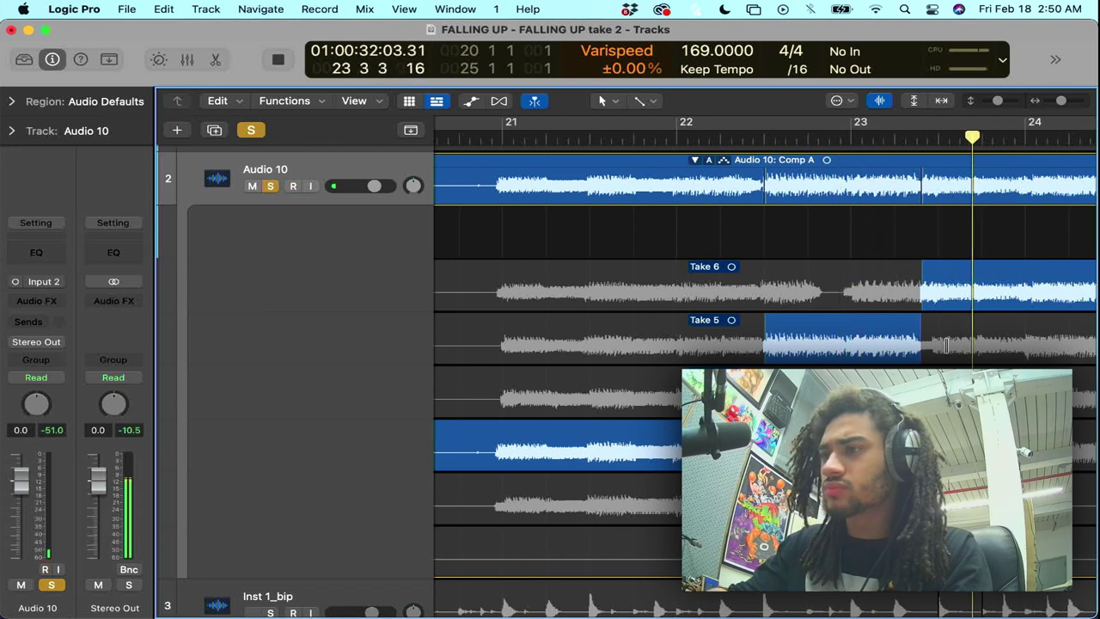
left_click_drag(941, 358, 974, 361)
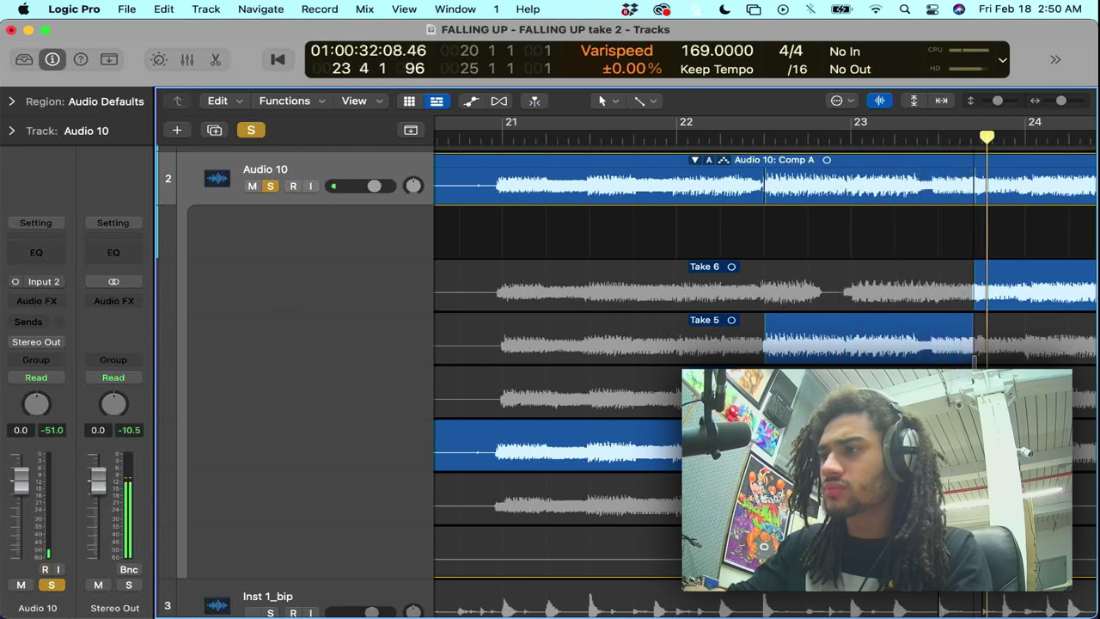
left_click(899, 139)
key("space")
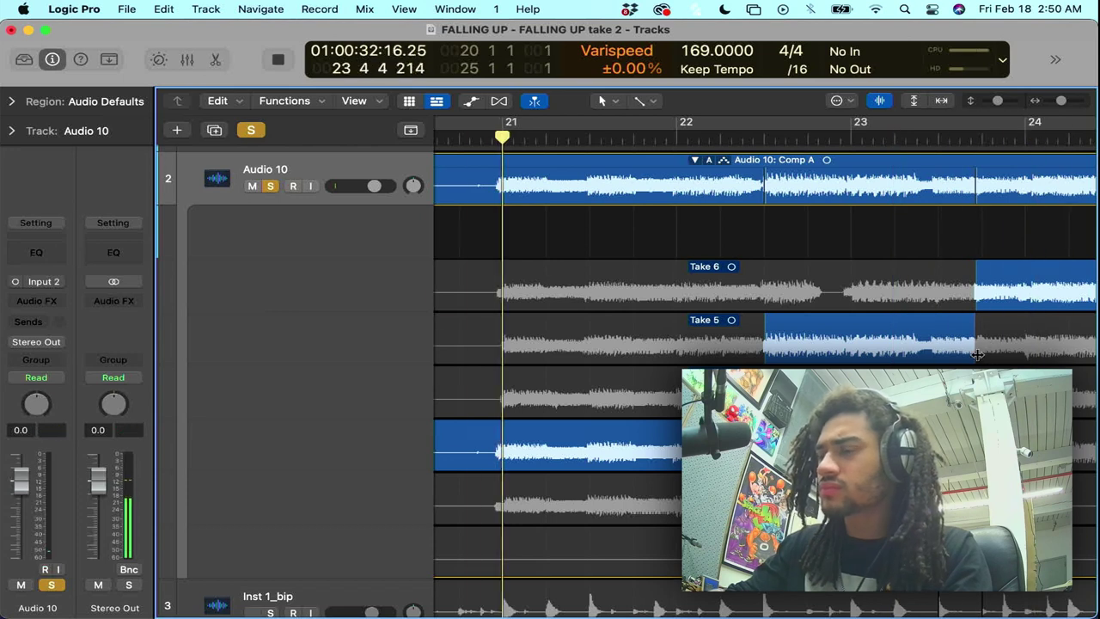
- Stop playback and flatten the Audio 10 take folder's Comp A into separate regions
key("space")
scroll(988, 352, "left", 5)
scroll(989, 353, "left", 3)
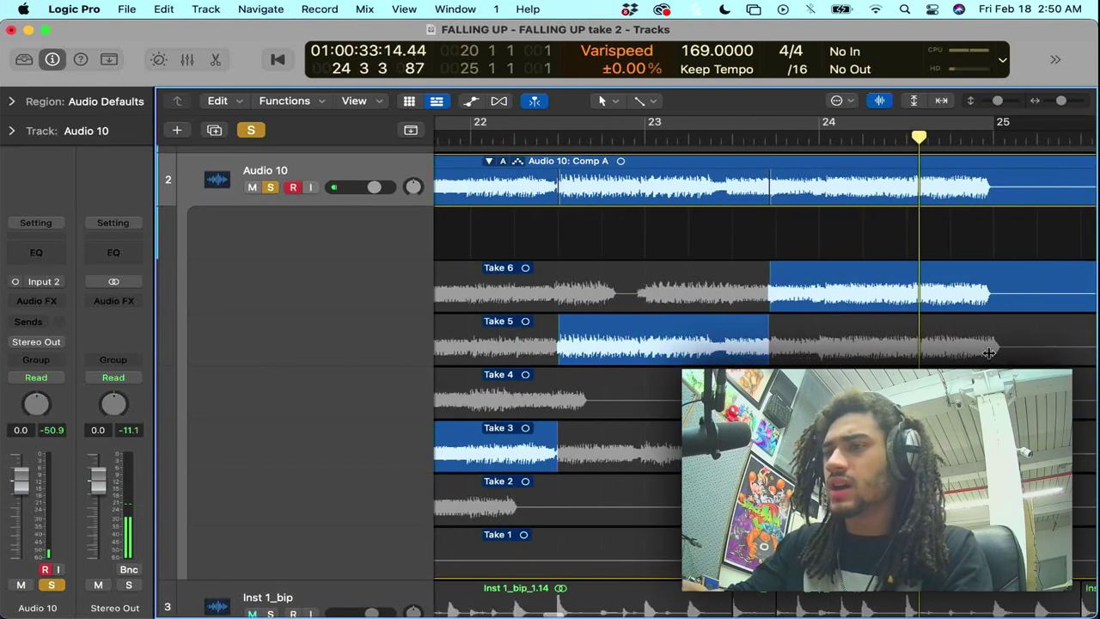
key("super+Left")
key("super+Left")
key("super+Left")
key("super+Left")
scroll(989, 353, "right", 4)
scroll(989, 353, "right", 1)
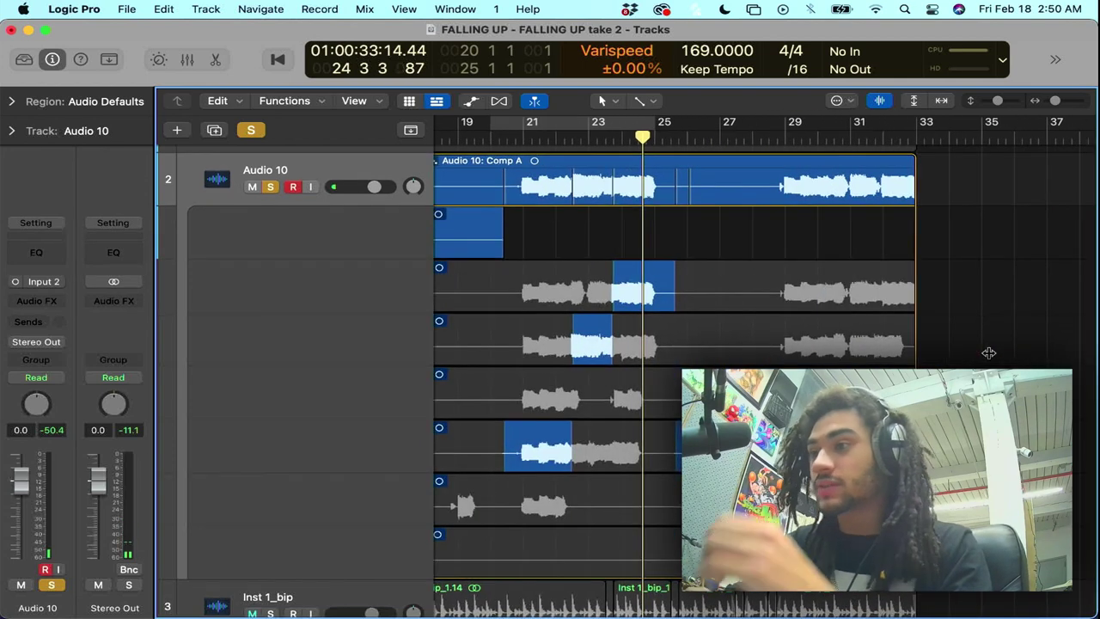
scroll(989, 353, "left", 5)
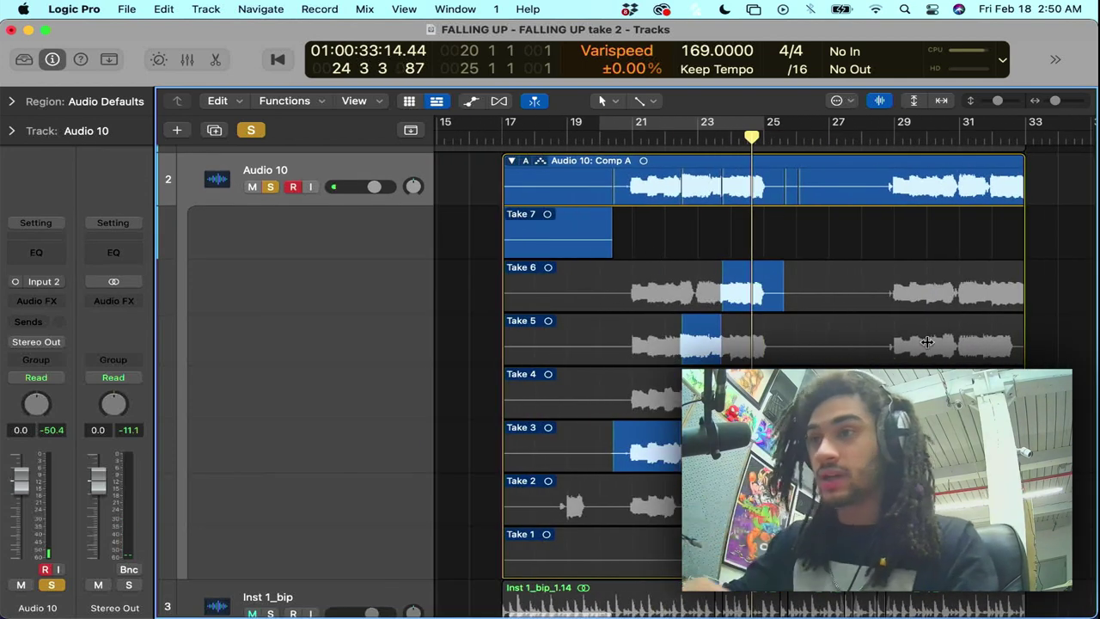
left_click(527, 162)
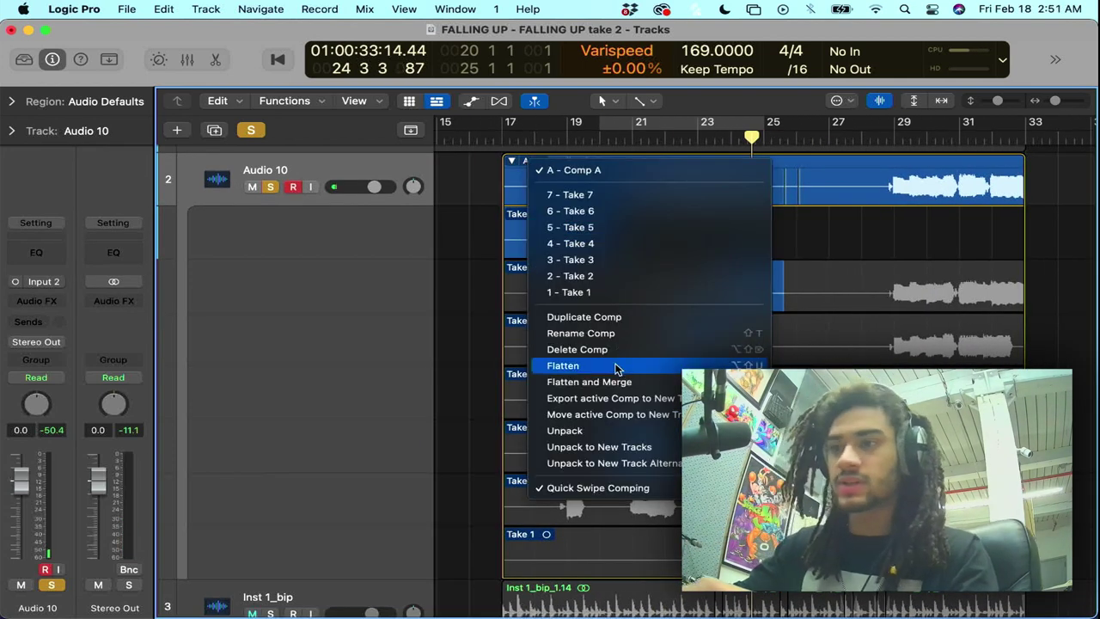
left_click(563, 366)
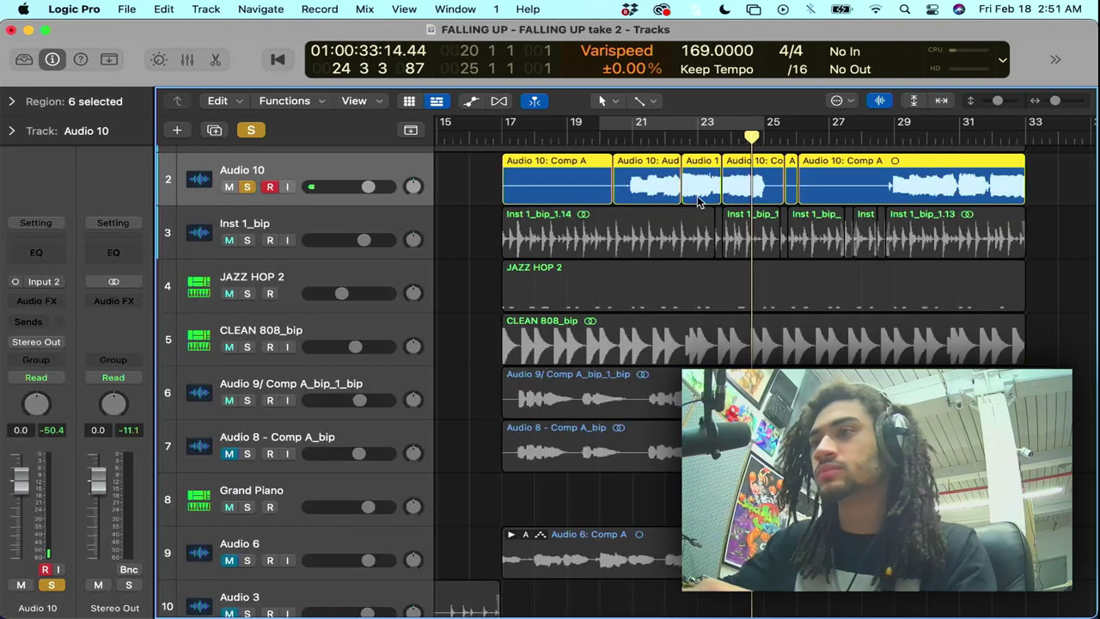
- Select the Audio 10 region ending at 22 3 and listen to its join with the following region
scroll(668, 212, "up", 10)
scroll(669, 213, "right", 15)
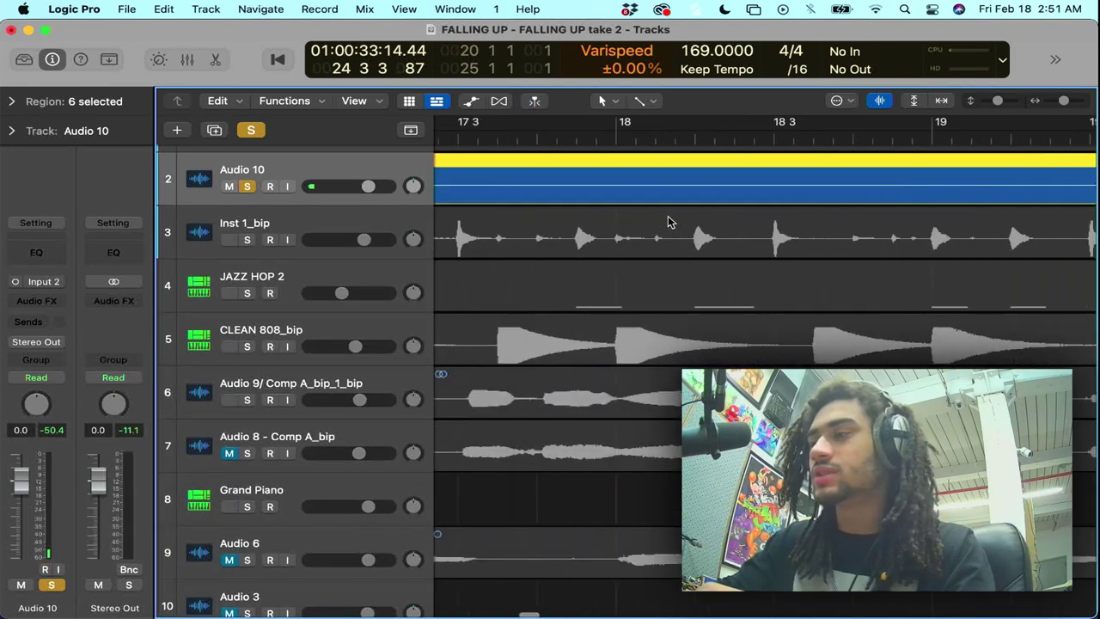
scroll(691, 172, "right", 10)
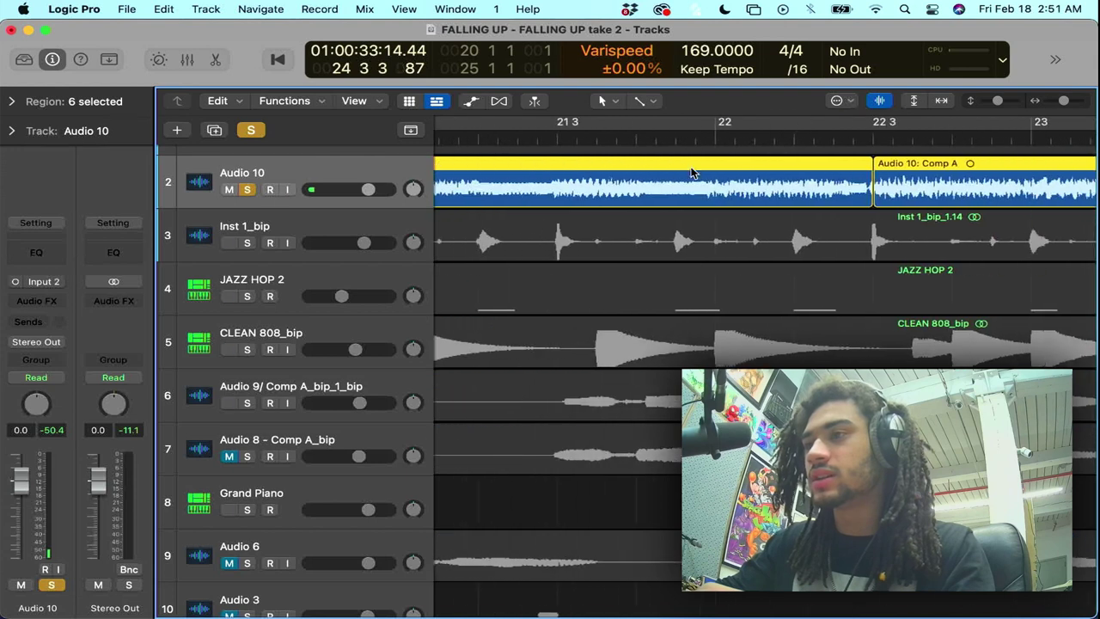
left_click(891, 255)
left_click(848, 201)
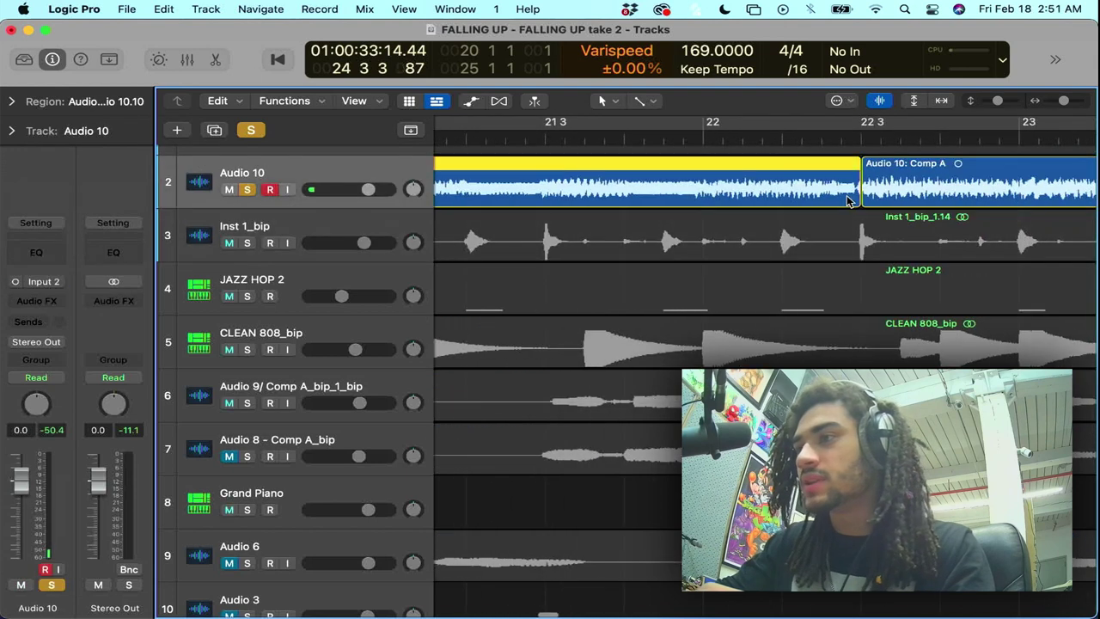
scroll(847, 201, "up", 4)
scroll(847, 201, "right", 10)
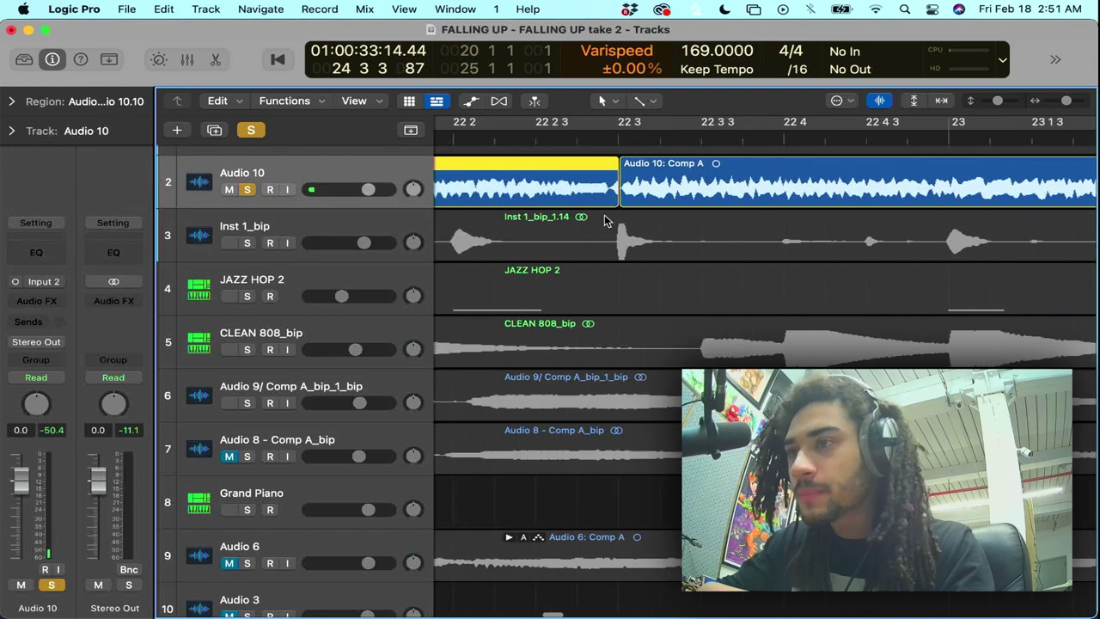
key("space")
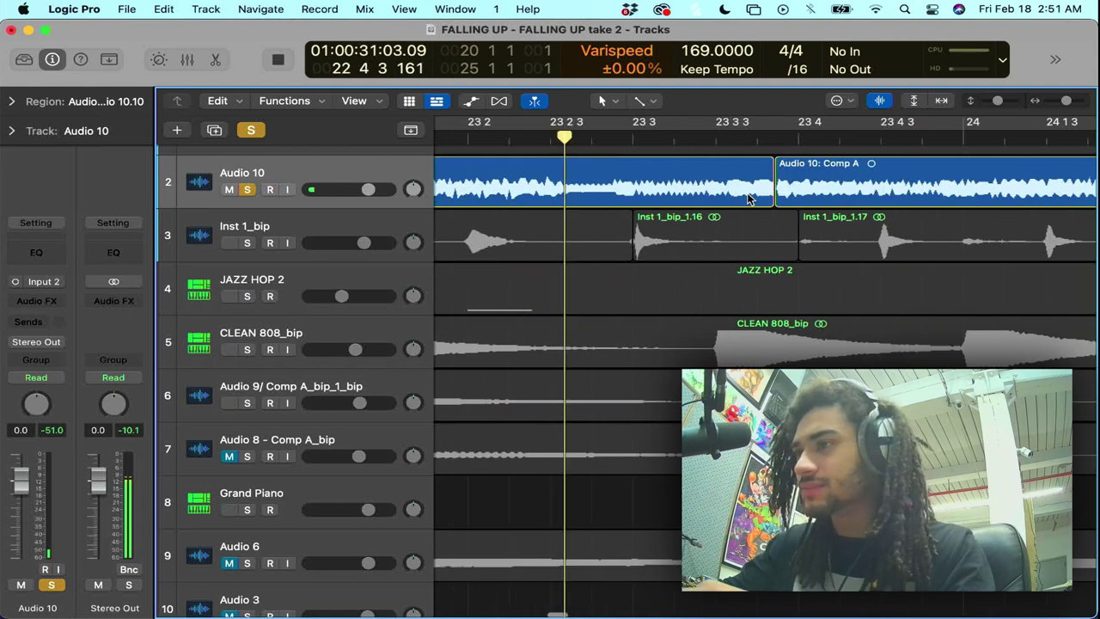
- Add a fade-out and a fade-in around the Audio 10 region join just before 23 4 and play back
key("space")
left_click_drag(801, 197, 755, 197)
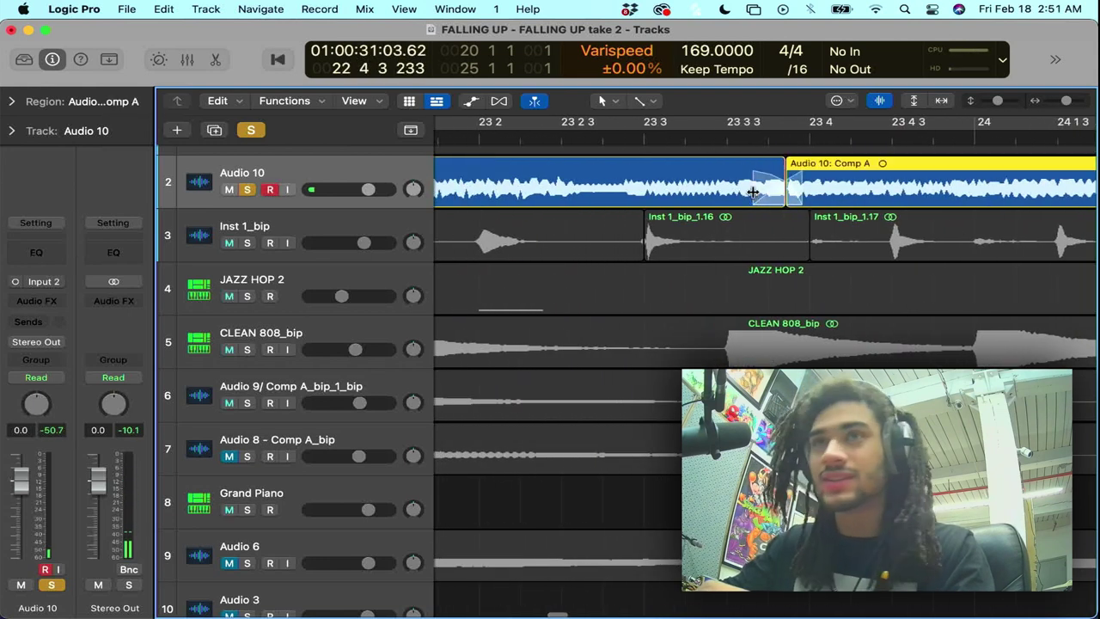
key("space")
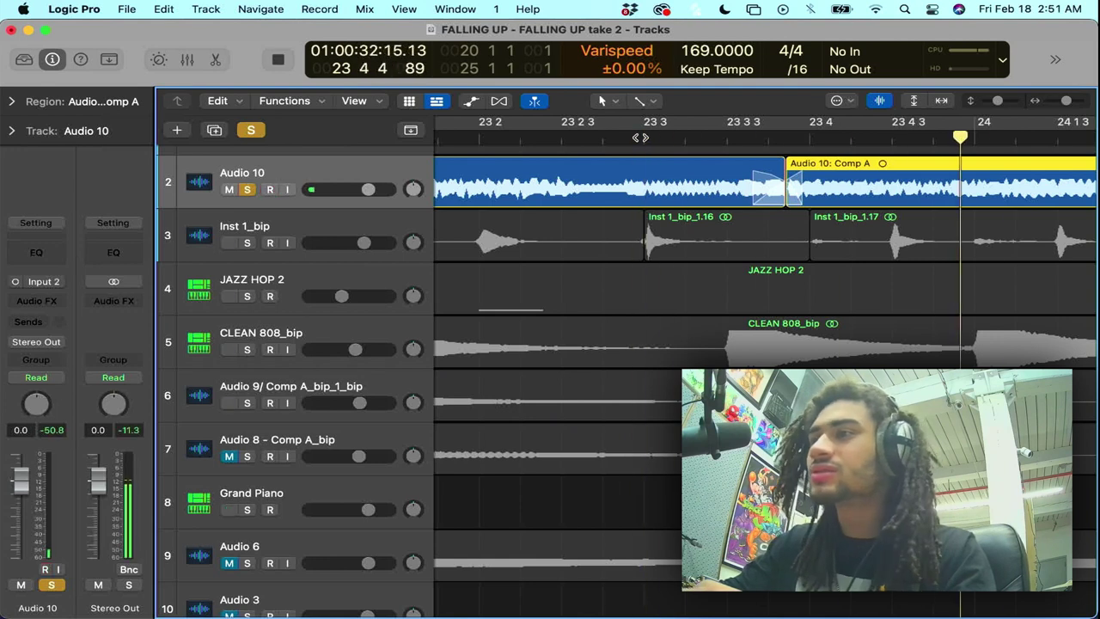
- Shorten the fade-out and lengthen the fade-in at the join just before 23 4, and play across it
left_click_drag(753, 195, 770, 195)
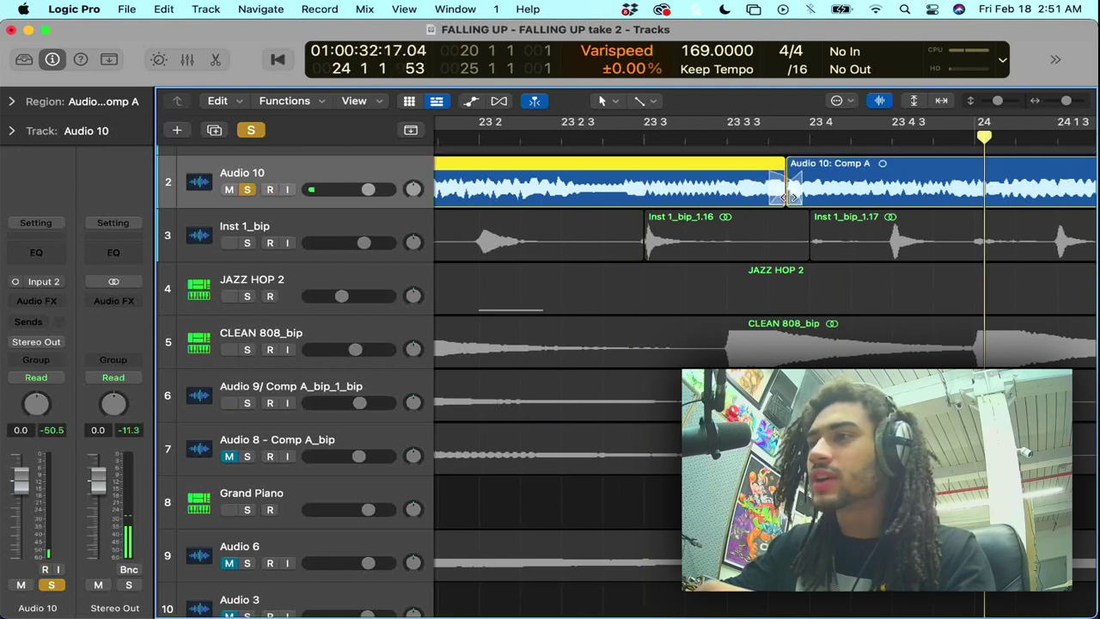
left_click(801, 195)
key("space")
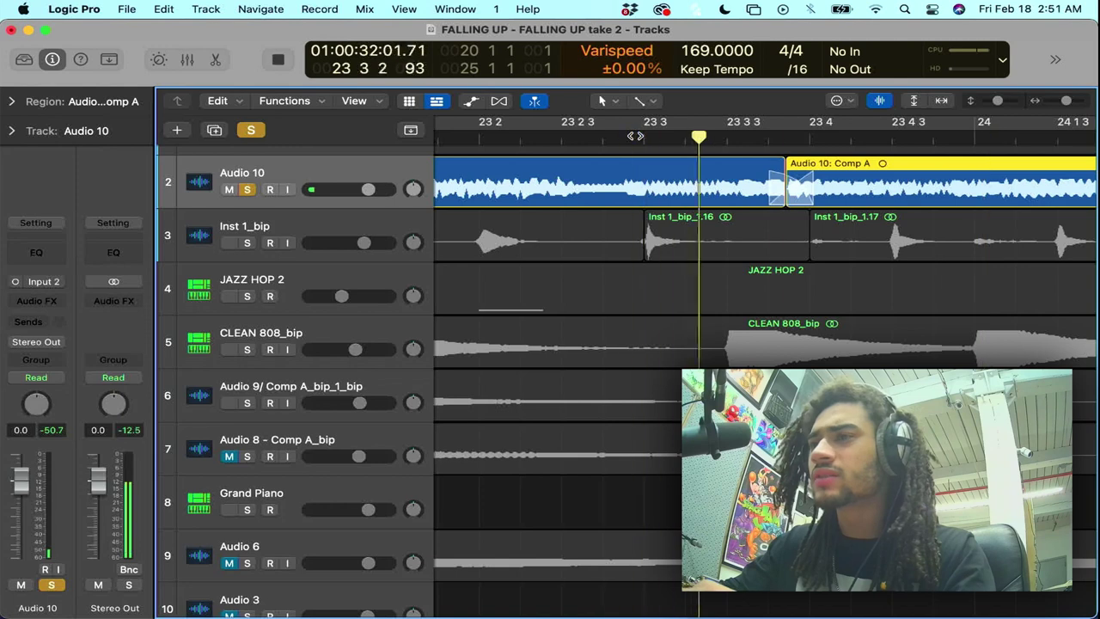
key("space")
scroll(723, 245, "right", 5)
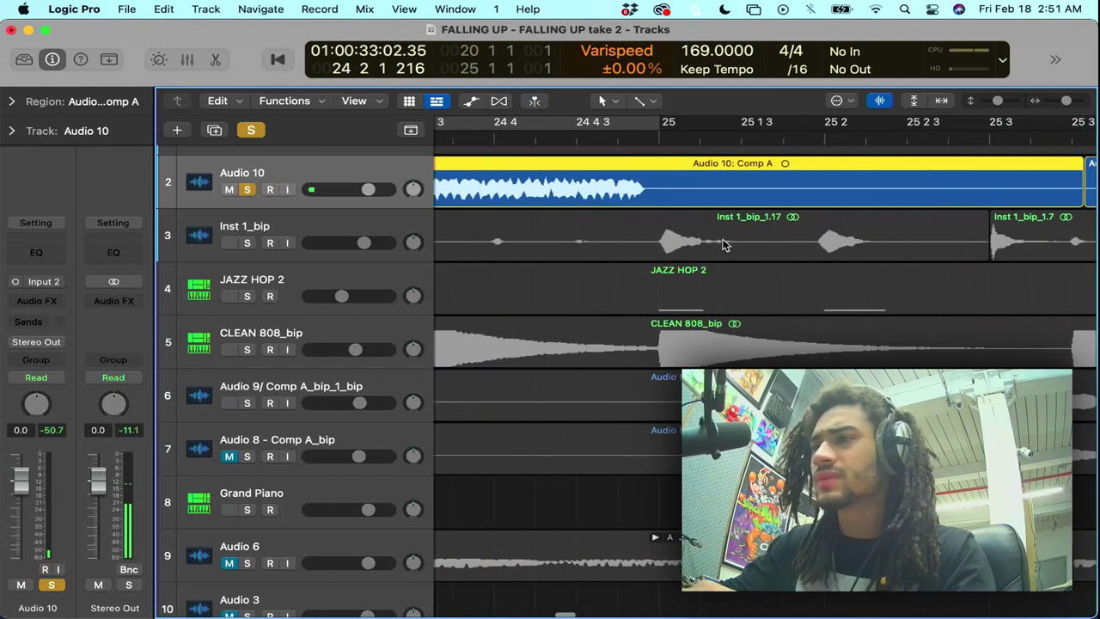
scroll(722, 245, "left", 10)
scroll(722, 245, "left", 5)
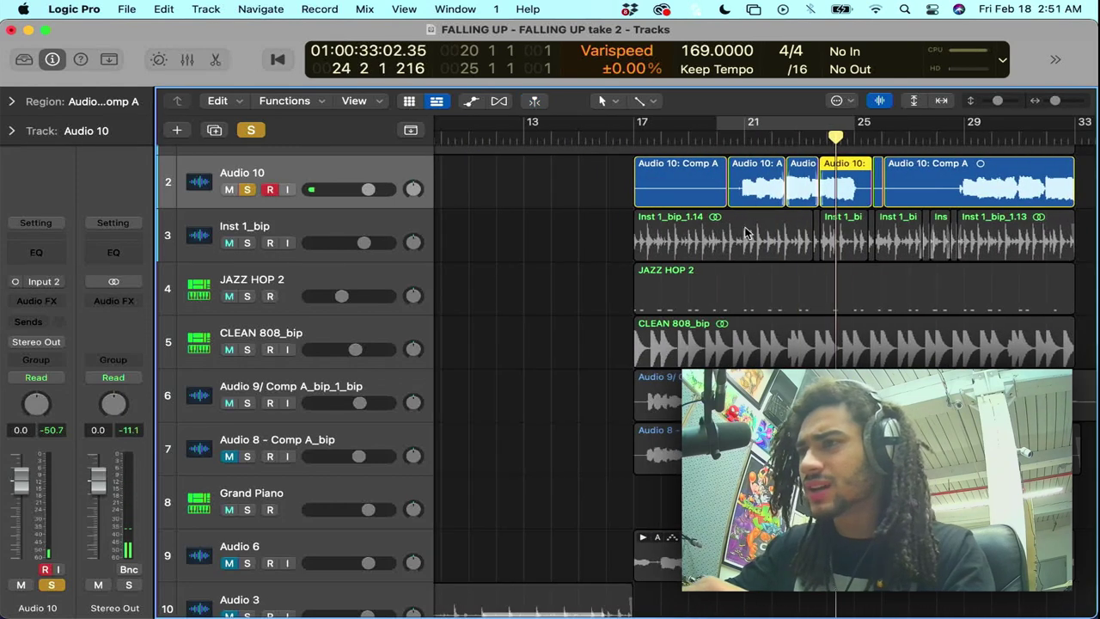
- Delete the opening Audio 10 region and the short one before bar 26, and trim the last region's start to about bar 28
key("c")
key("space")
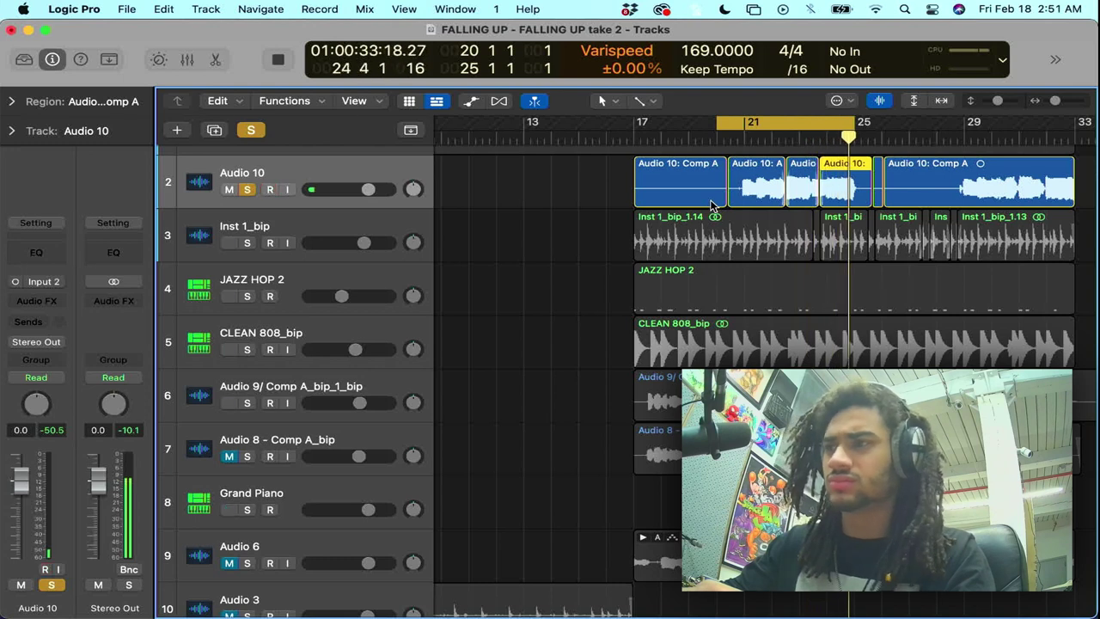
left_click(699, 197)
key("Delete")
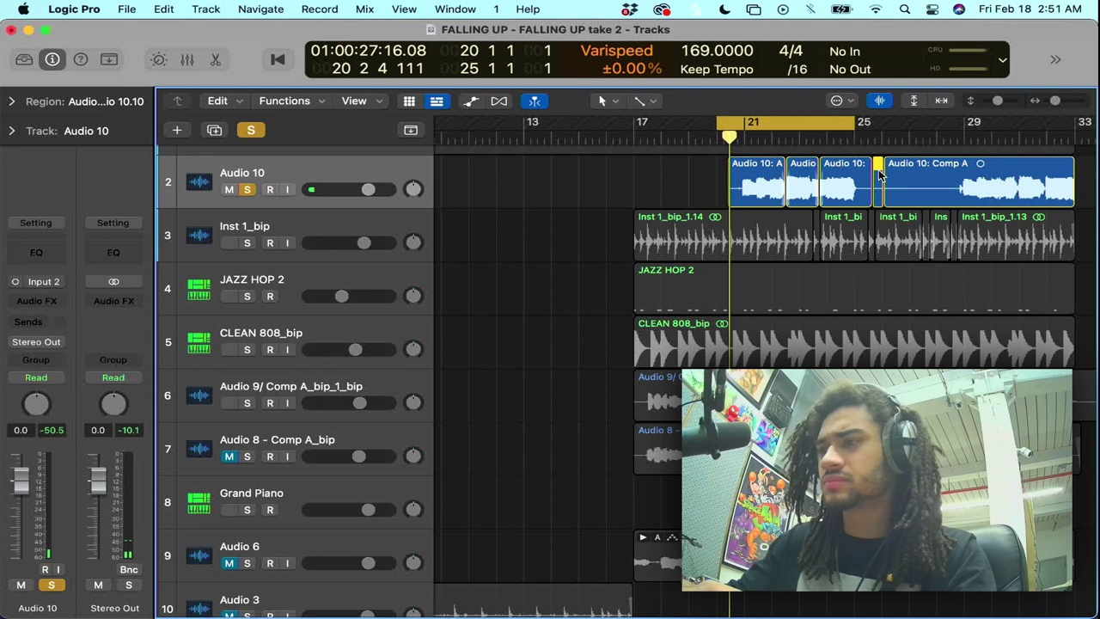
left_click_drag(888, 190, 940, 190)
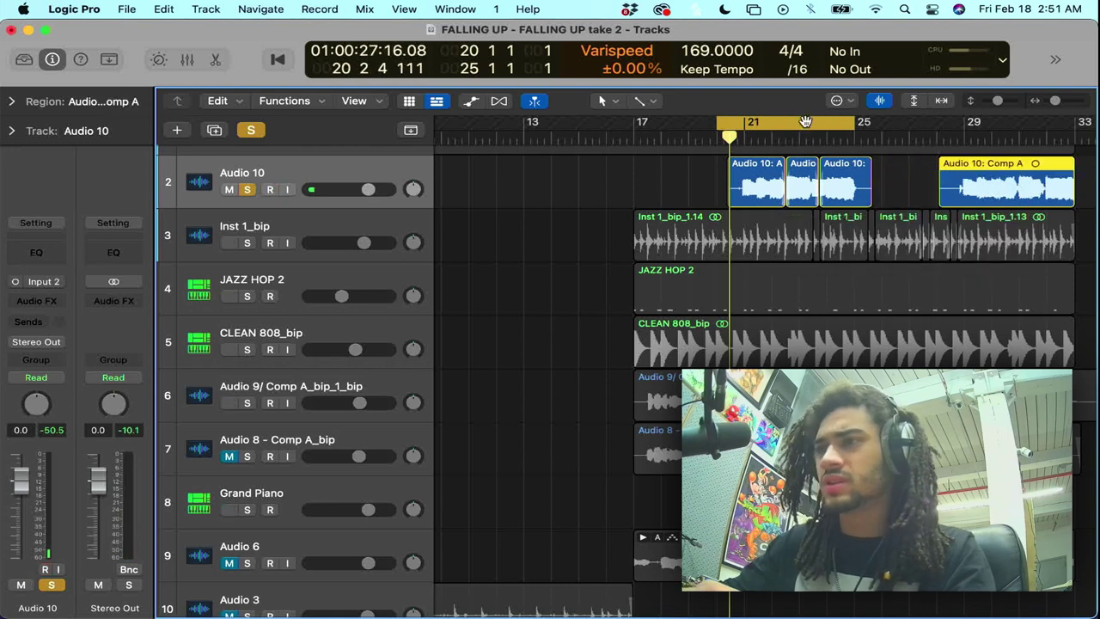
- Solo Inst 1_bip, JAZZ HOP 2 and CLEAN 808_bip during playback, and lower Audio 10's volume to -6.6 dB
left_click(248, 243)
left_click(247, 297)
key("space")
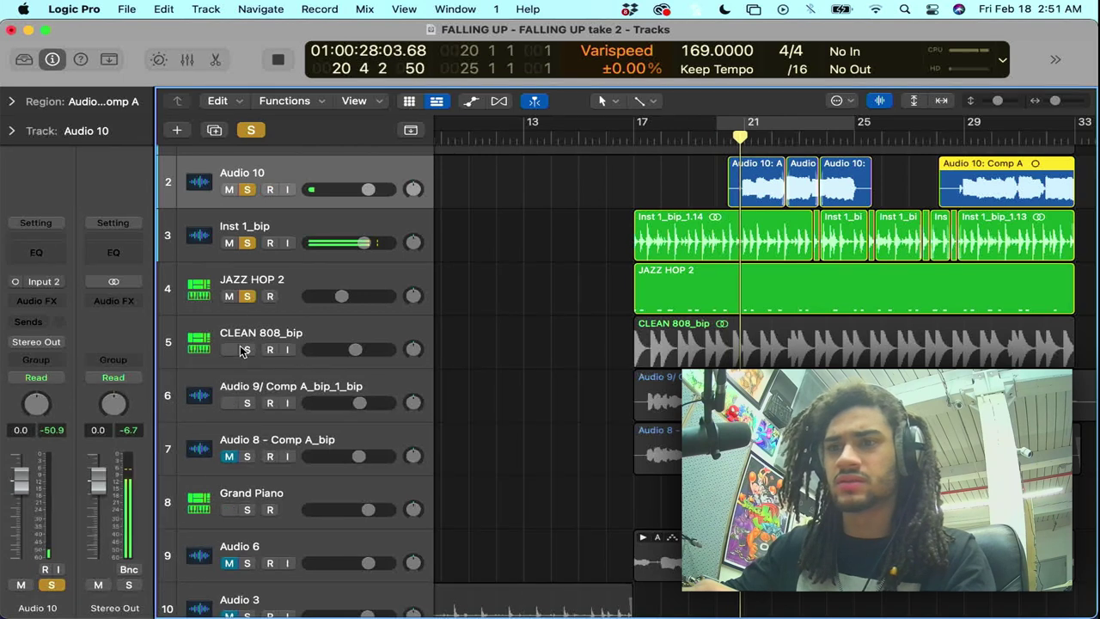
left_click(246, 350)
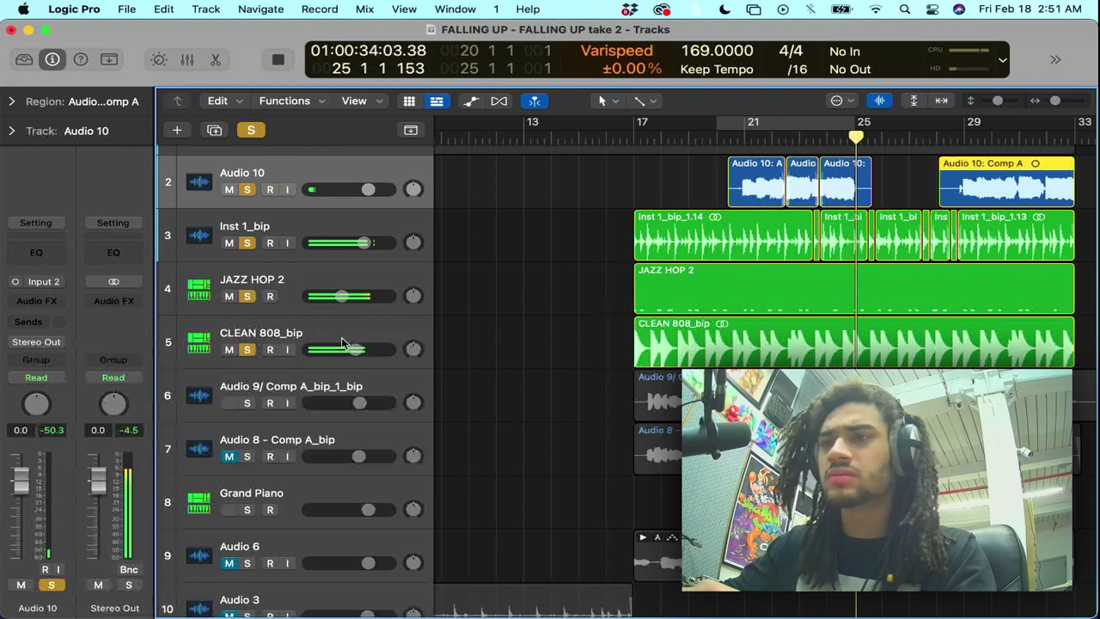
left_click_drag(368, 189, 346, 189)
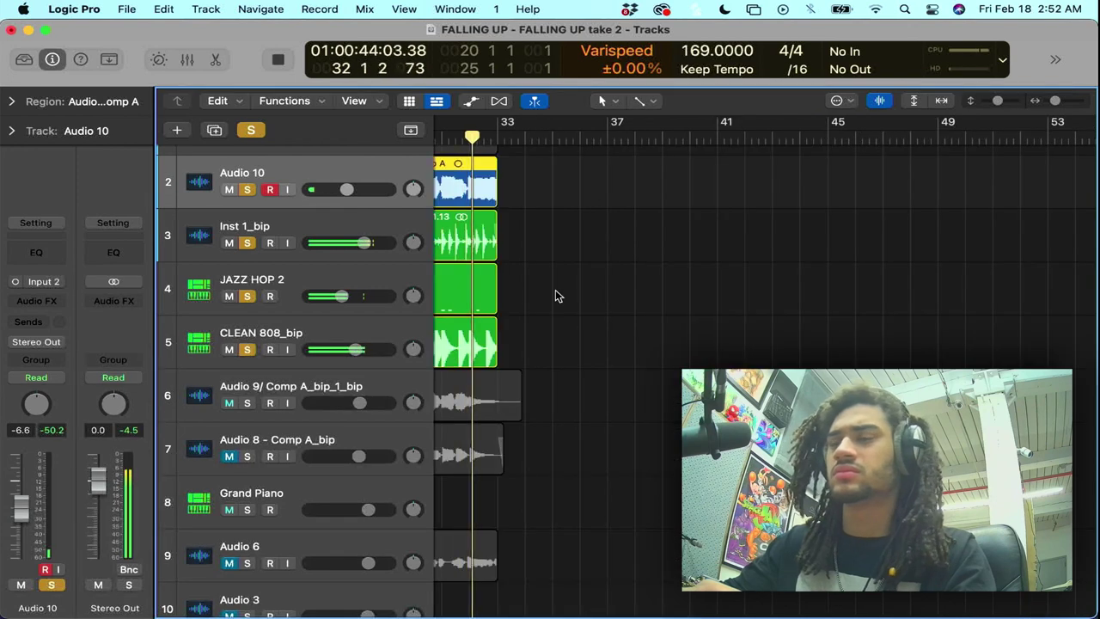
- Raise the CLEAN 808_bip volume to -0.2 dB and replay the bars 20 to 25 cycle
scroll(555, 292, "left", 5)
scroll(555, 292, "up", 1)
scroll(555, 292, "left", 1)
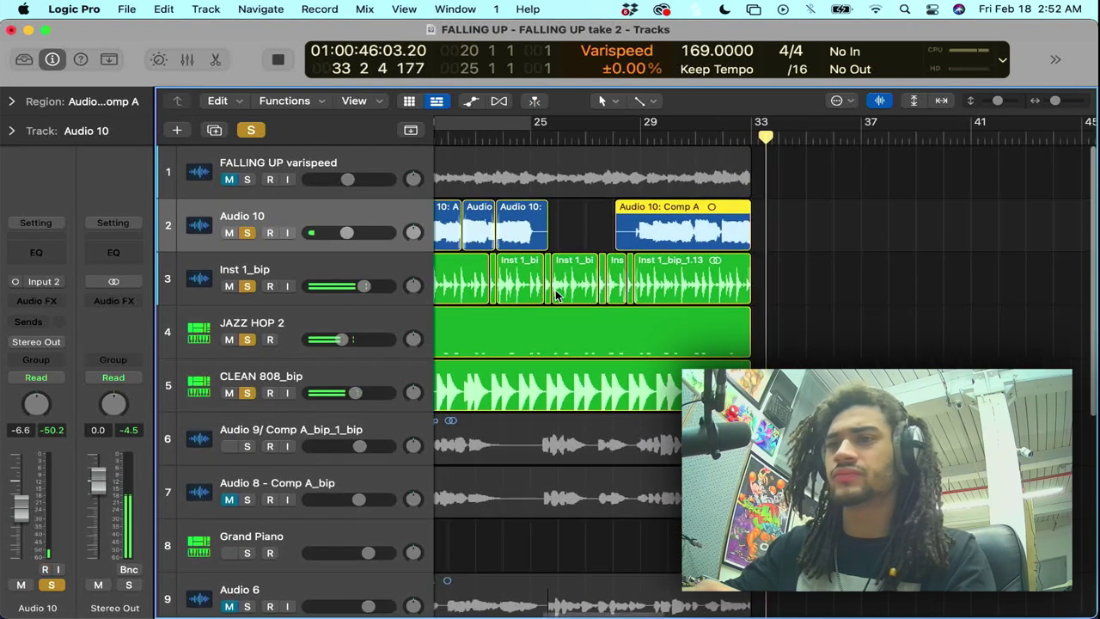
key("space")
left_click_drag(355, 391, 367, 392)
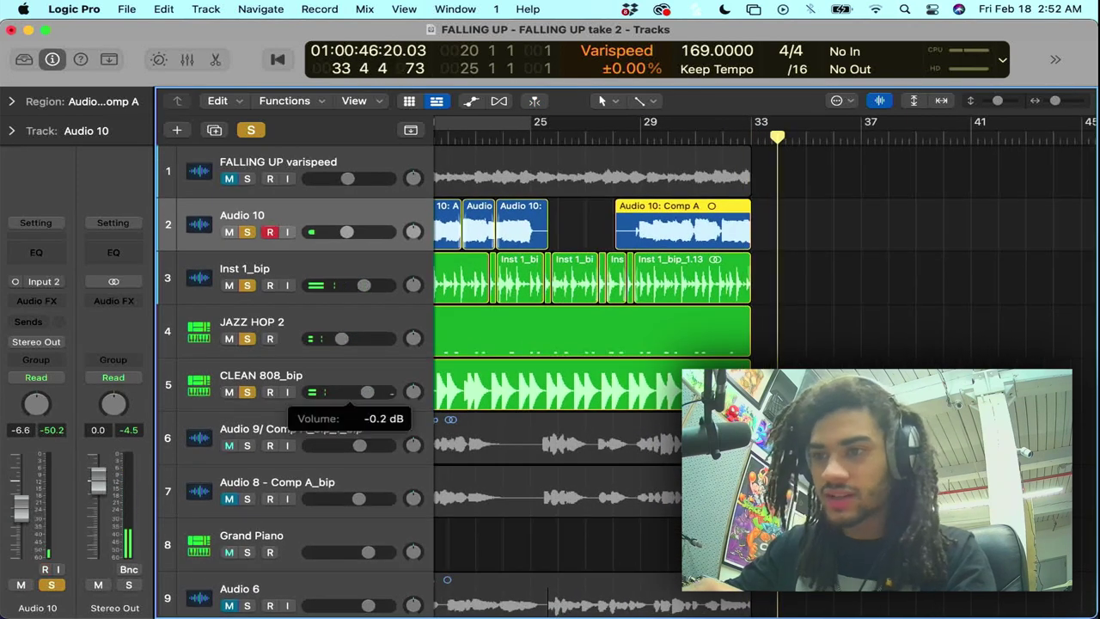
key("c")
key("space")
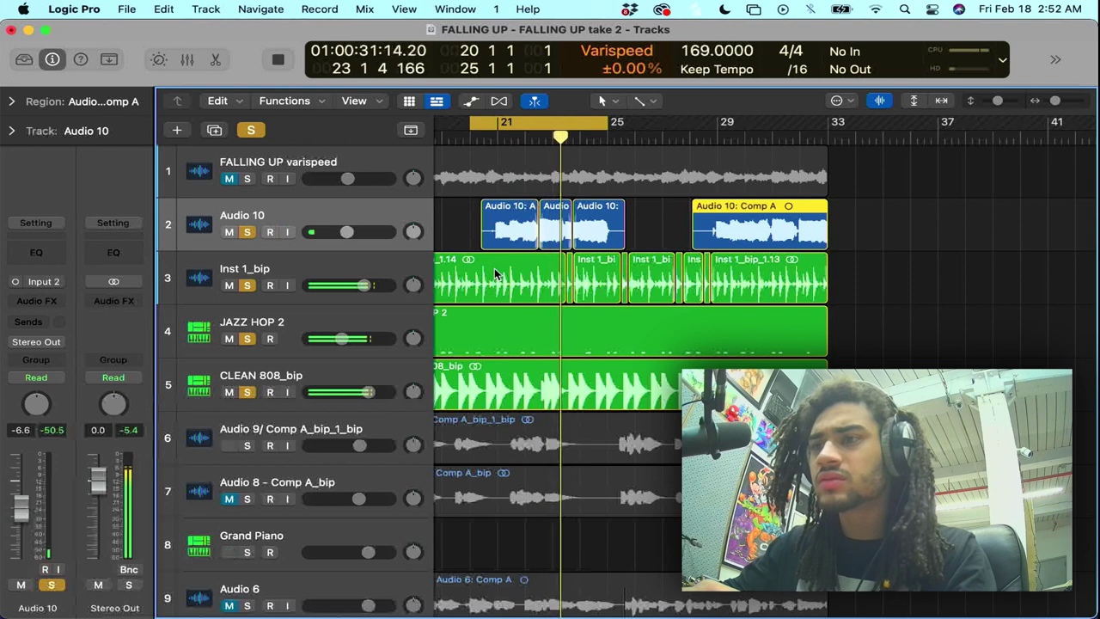
left_click(335, 372)
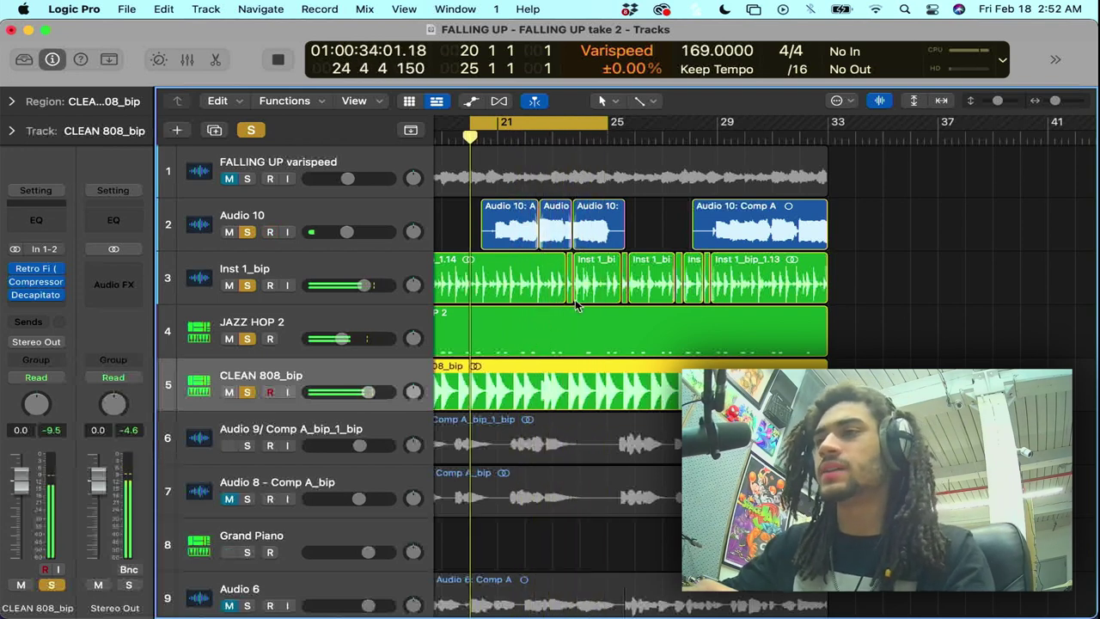
- Swap the solo from CLEAN 808_bip to FALLING UP varispeed and play a cycle from bar 17 to 33
key("space")
left_click(247, 392)
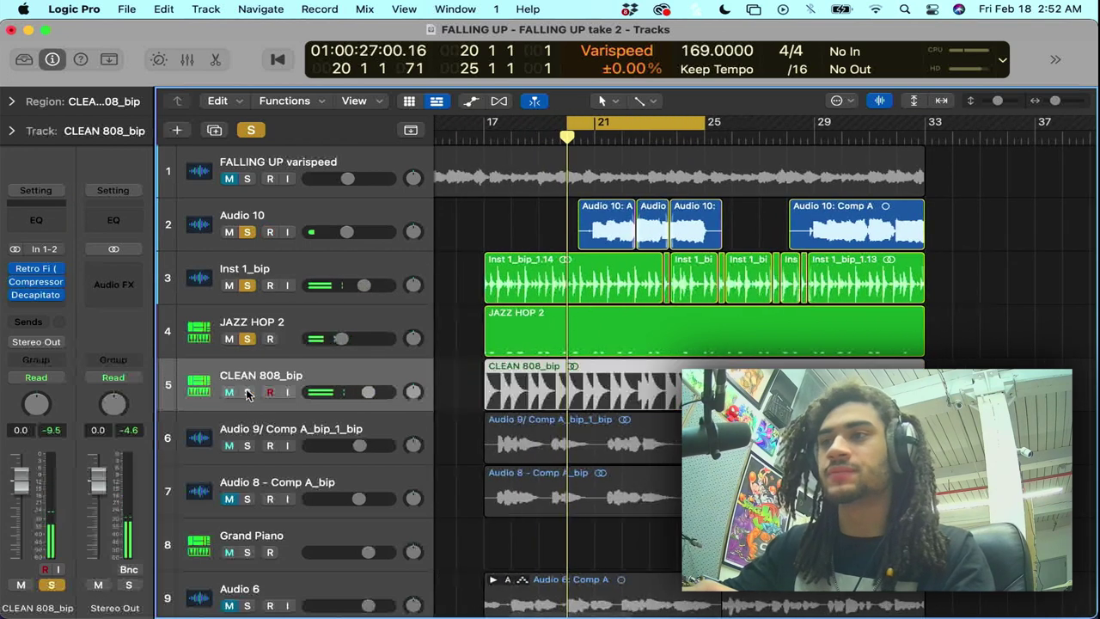
left_click(247, 178)
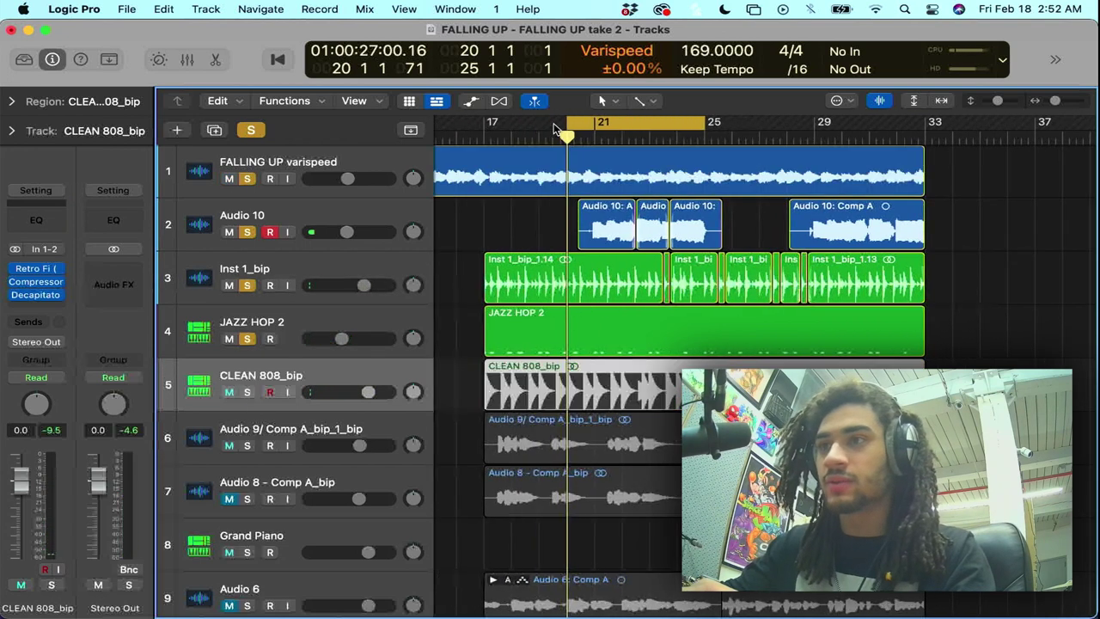
left_click_drag(491, 117, 926, 230)
key("space")
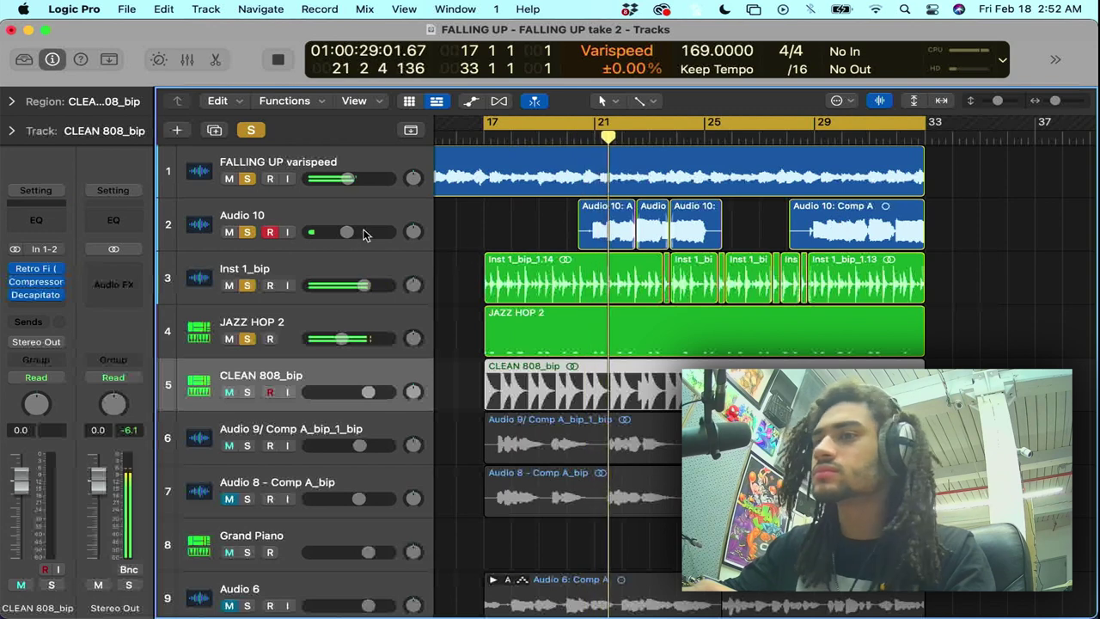
- Raise Audio 10's volume to -3.7 dB and extend its last region slightly past bar 33
left_click_drag(347, 232, 355, 232)
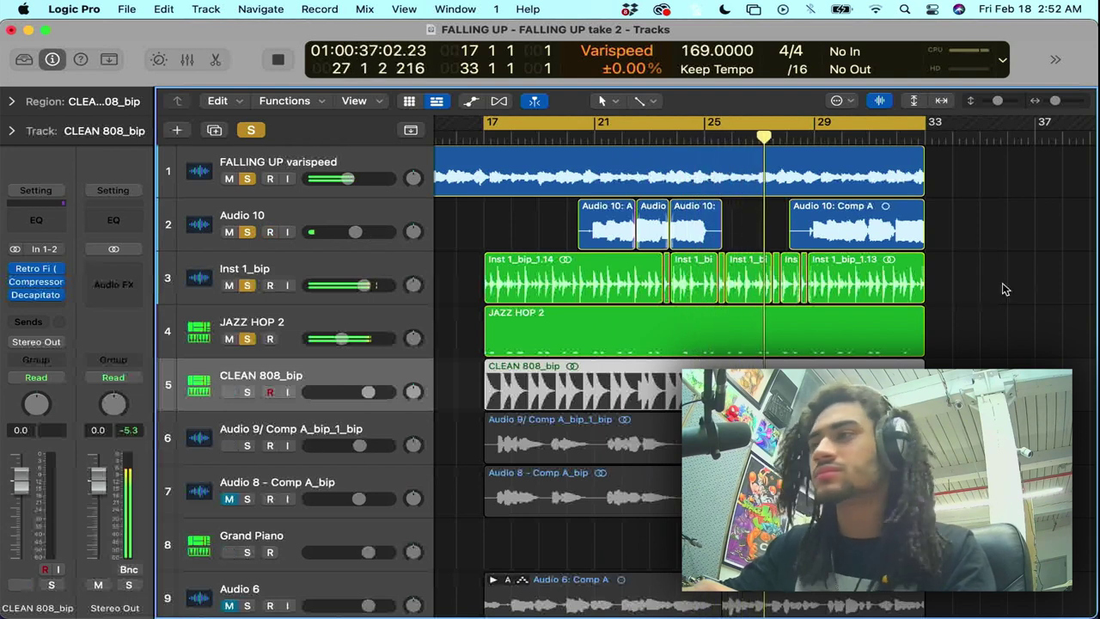
left_click_drag(922, 239, 939, 239)
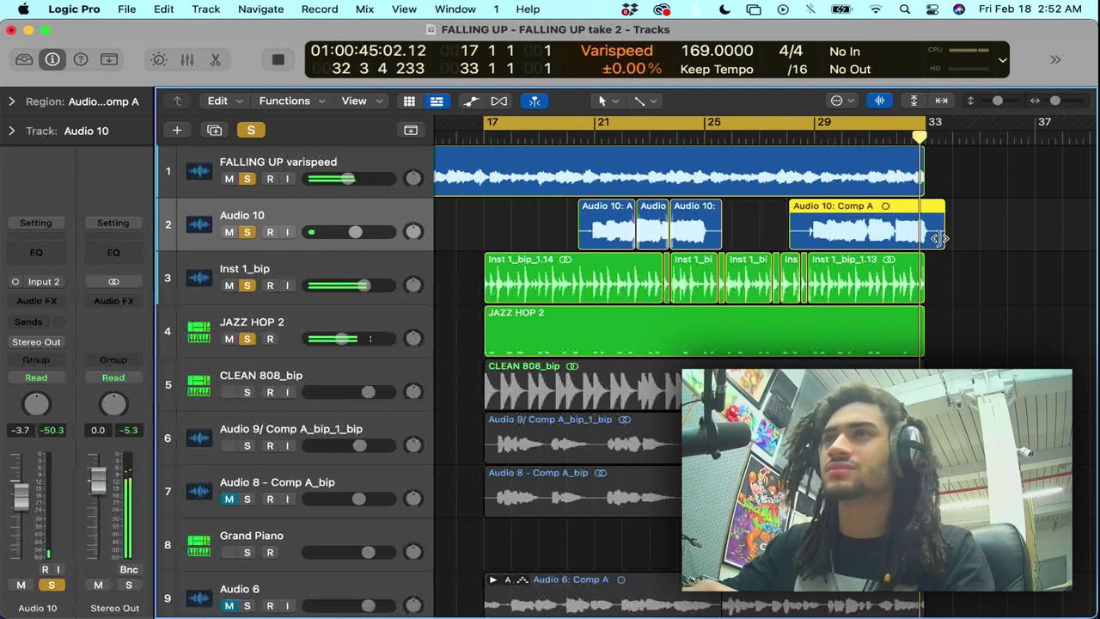
- Solo Audio 9/ Comp A_bip_1_bip and raise its volume slightly while the cycle plays
left_click(246, 446)
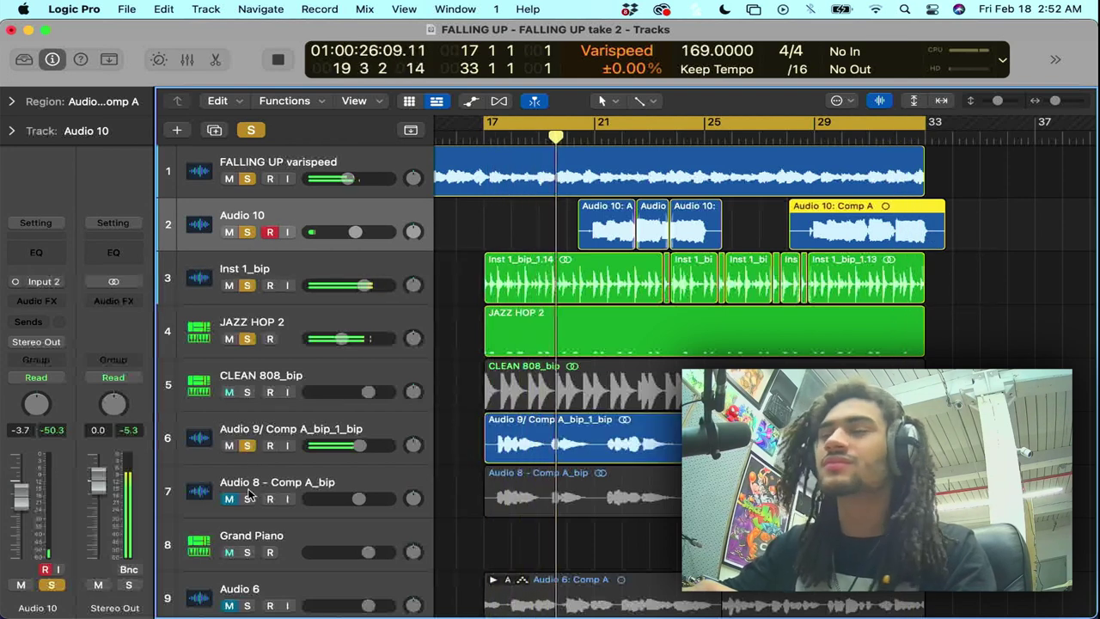
left_click_drag(360, 445, 375, 452)
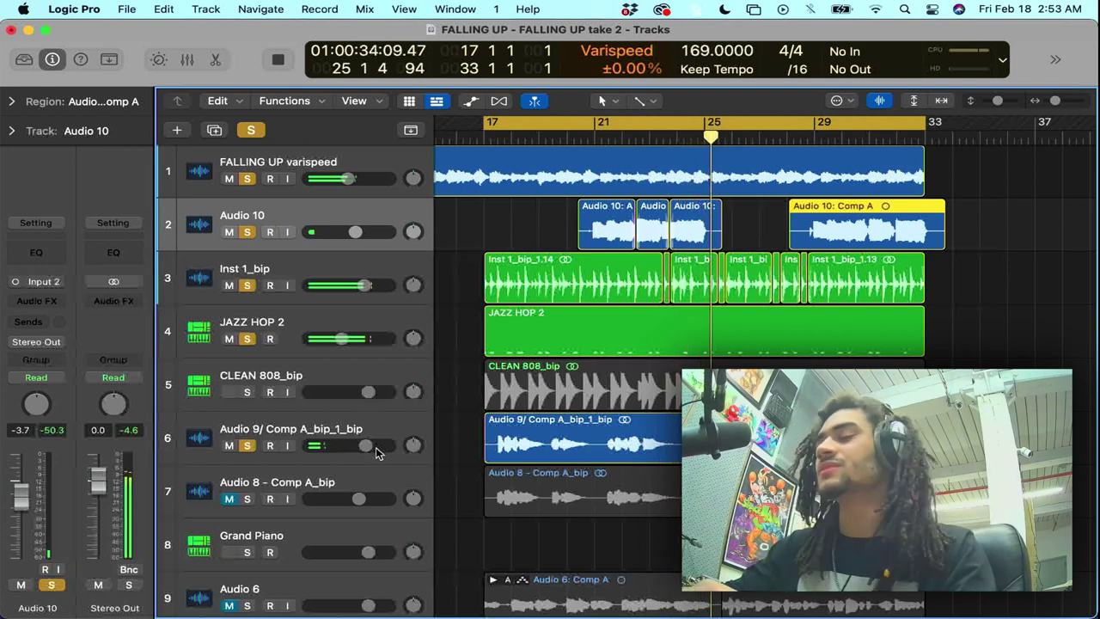
key("space")
key("space")
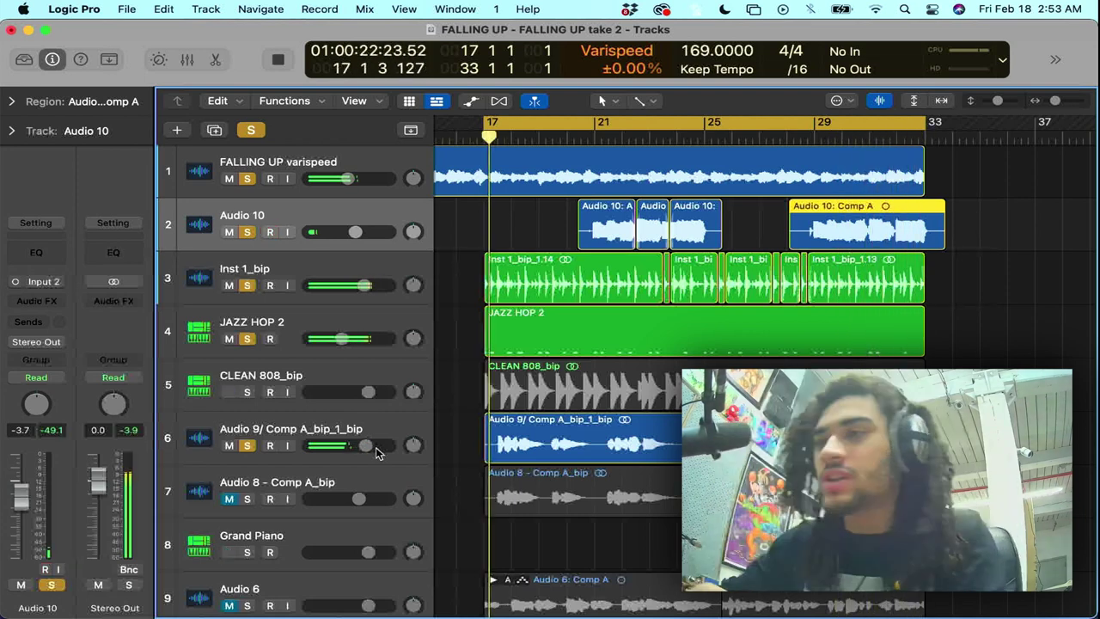
- Turn off the cycle and play the mix from about bar 21
key("space")
double_click(596, 133)
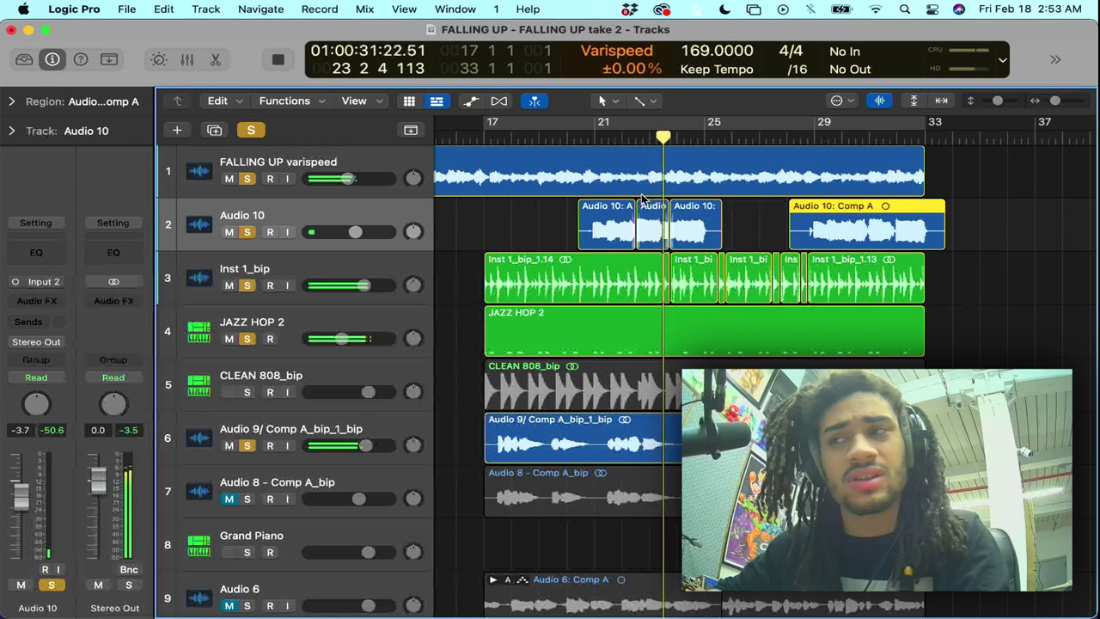
key("space")
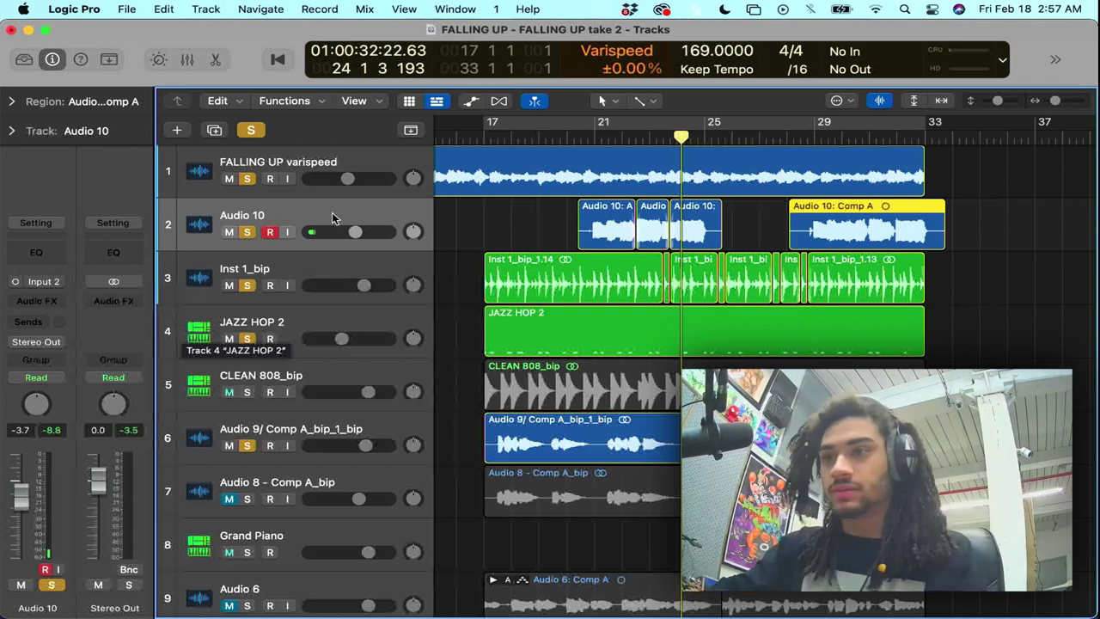
- Unsolo FALLING UP varispeed and play from bar 17 to check the Audio 10 regions between bars 20 and 26
left_click(478, 140)
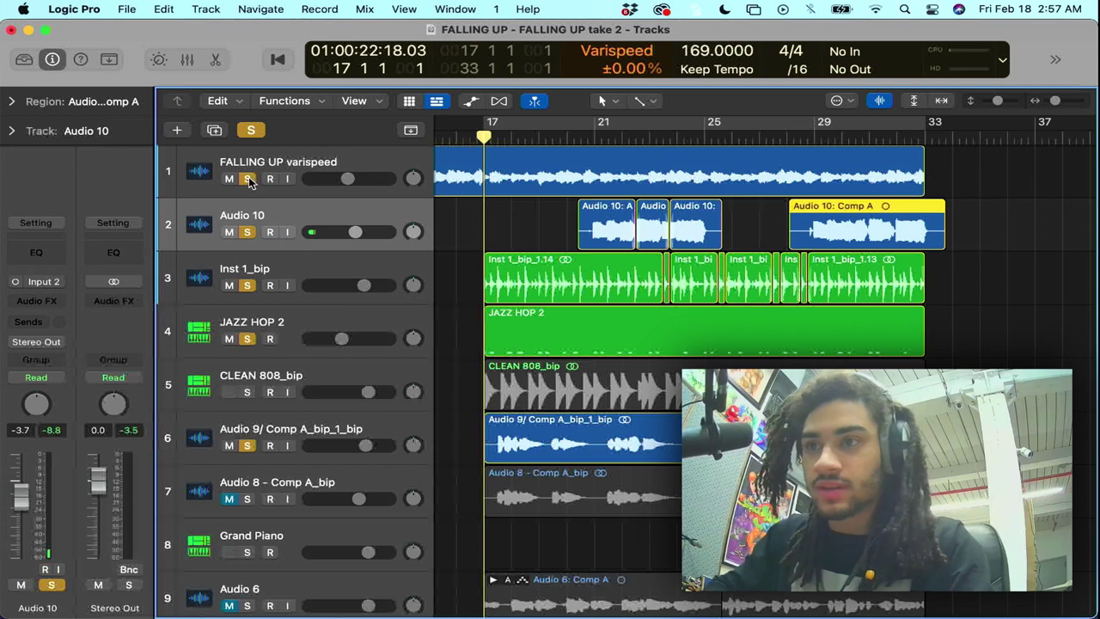
key("space")
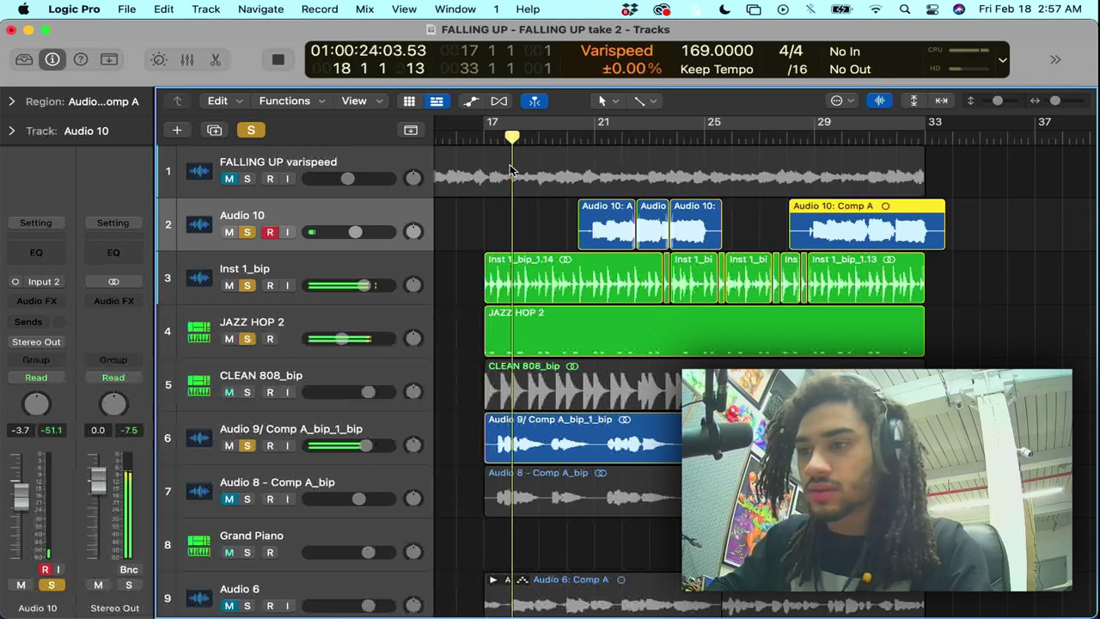
key("super+Right")
key("super+Right")
key("super+Right")
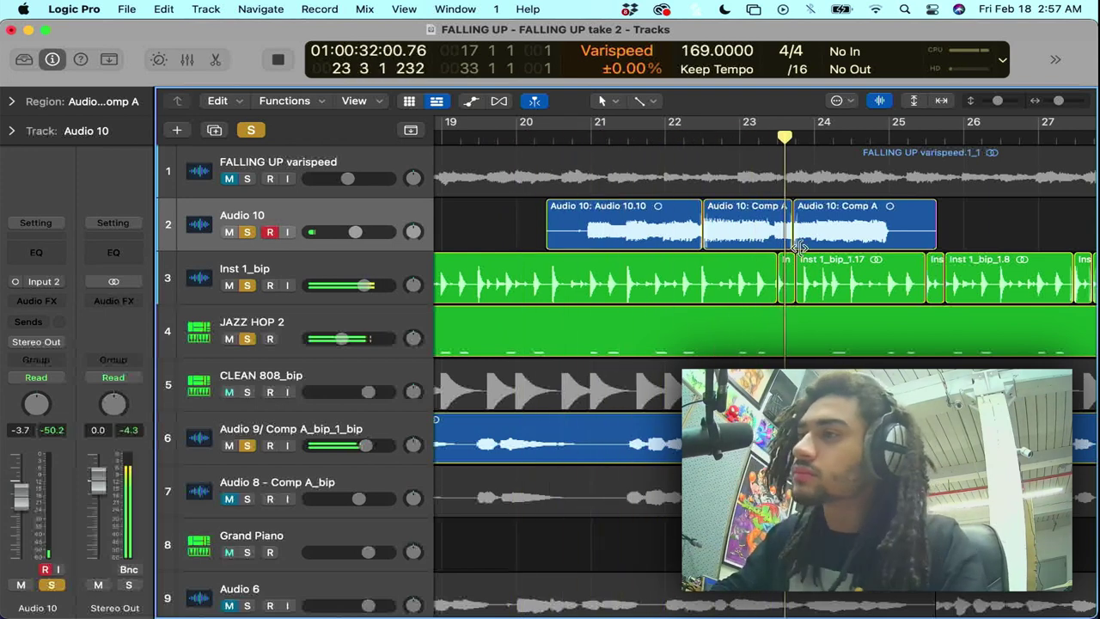
- Split the Audio 10 region at 23 3 and delete the pieces from there to before bar 26
left_click(776, 137)
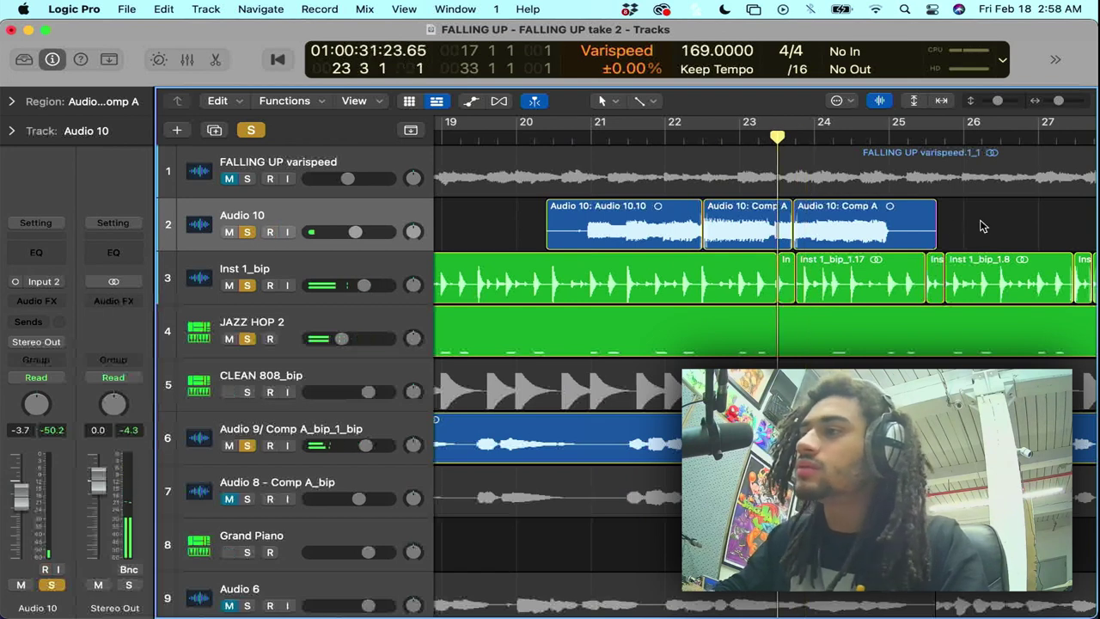
left_click_drag(984, 226, 778, 226)
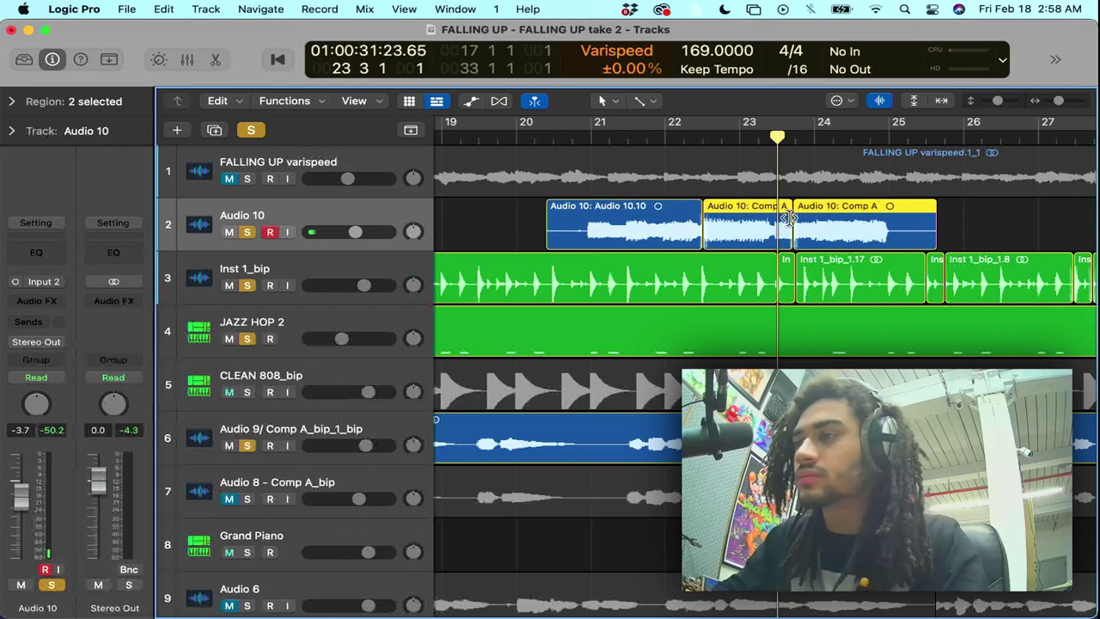
key("super+t")
left_click_drag(974, 215, 783, 225)
key("Delete")
- Play across the new Audio 10 ending from 22 4 and add a short fade-out at 23 3
left_click(730, 147)
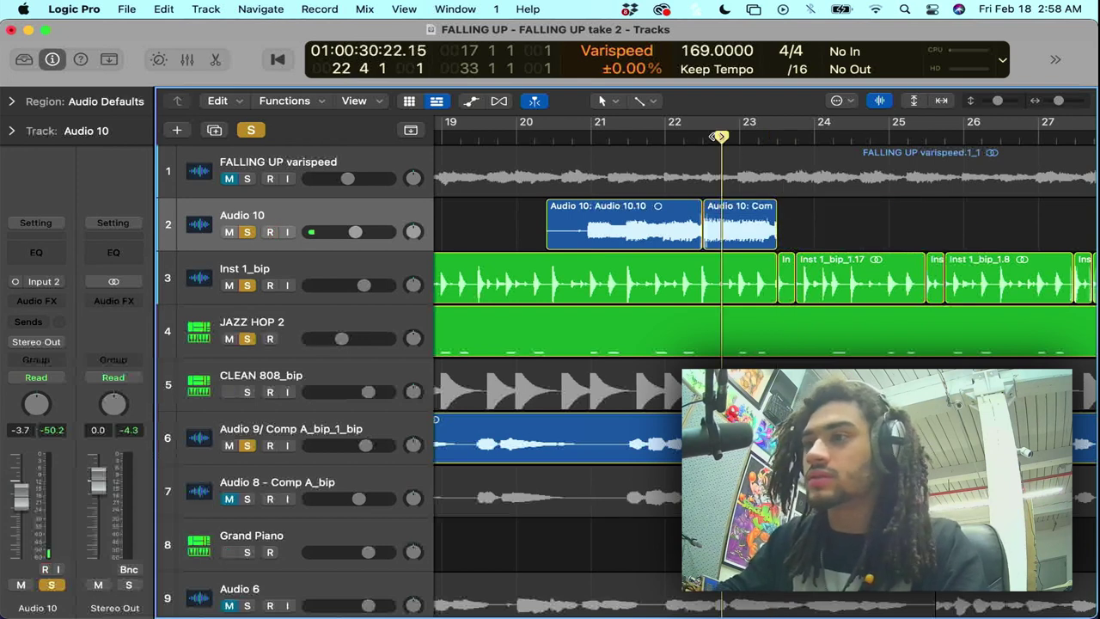
key("space")
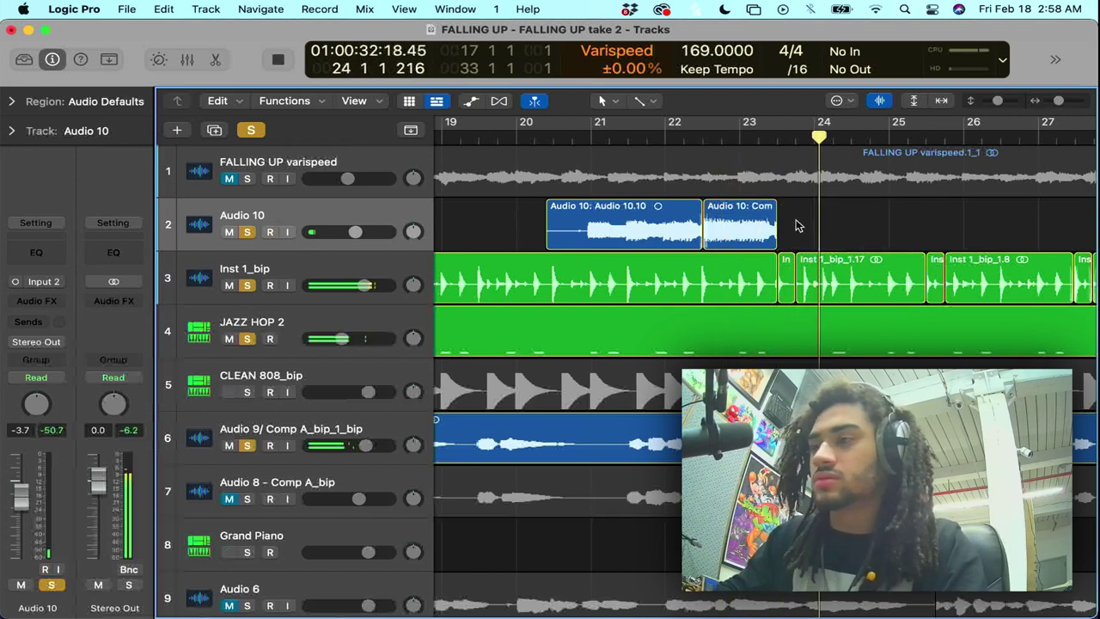
left_click(770, 231)
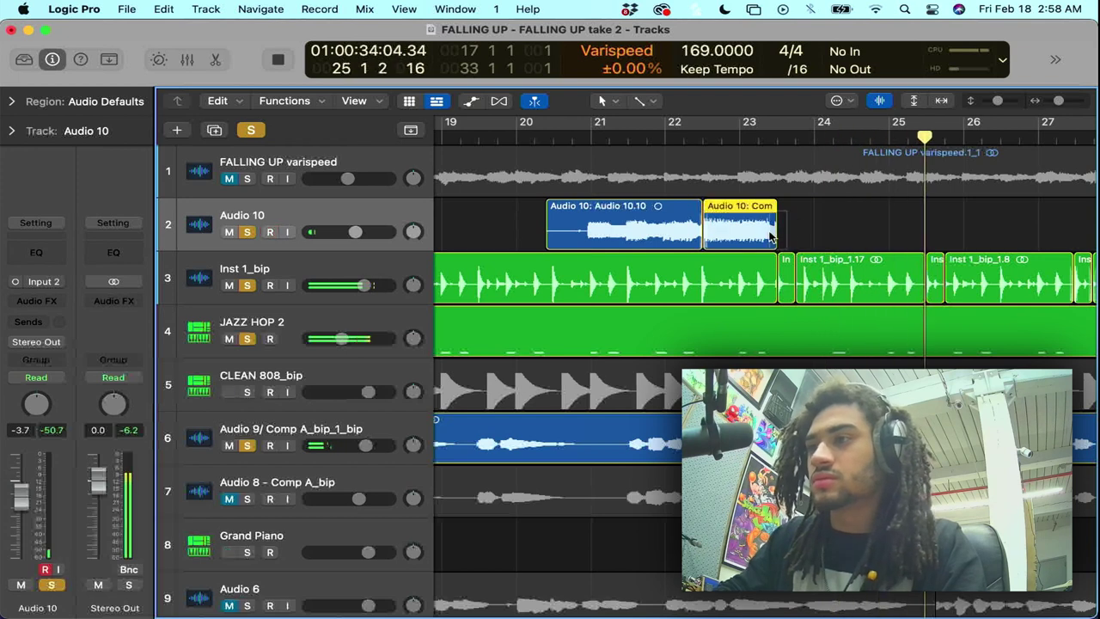
key("space")
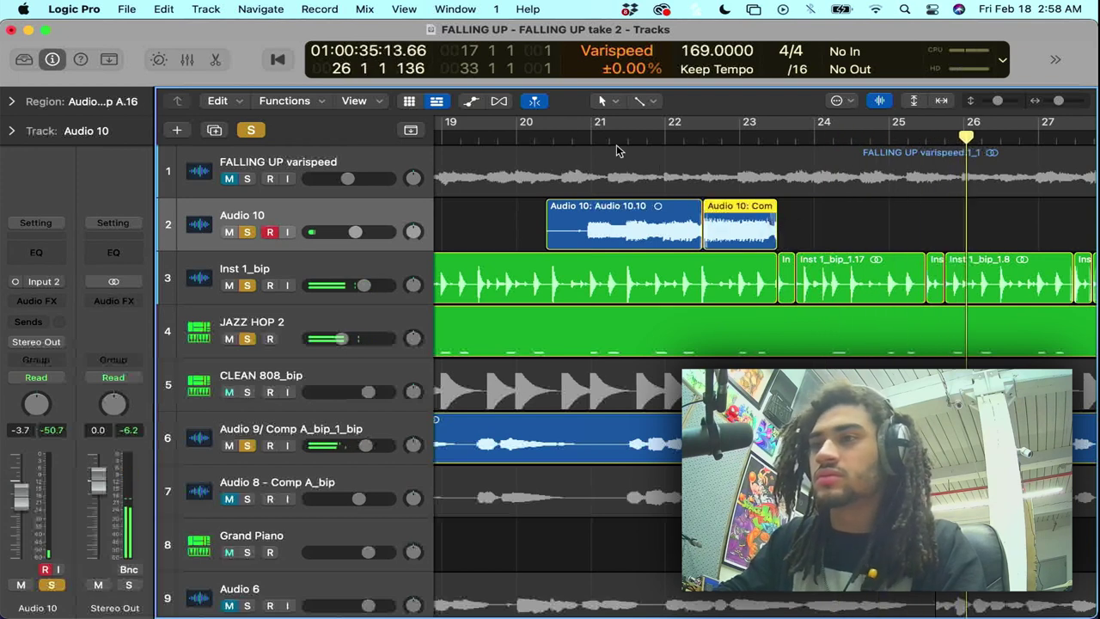
- Play from about bar 20 to hear the faded Audio 10 ending and the gap before the last region
left_click(534, 138)
key("space")
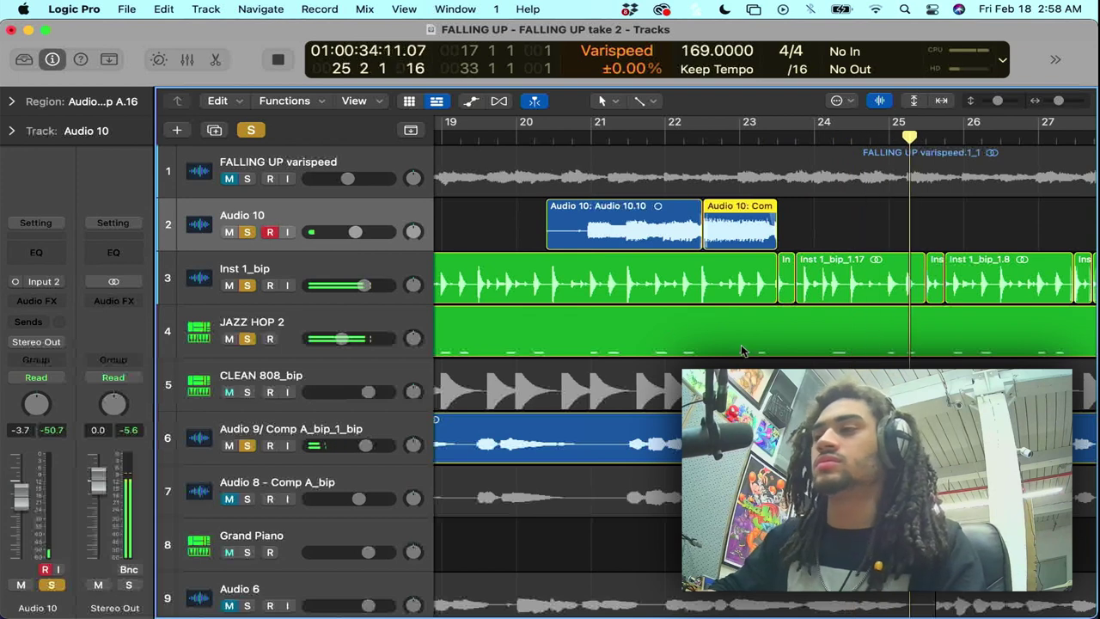
scroll(743, 351, "right", 2)
scroll(744, 351, "right", 4)
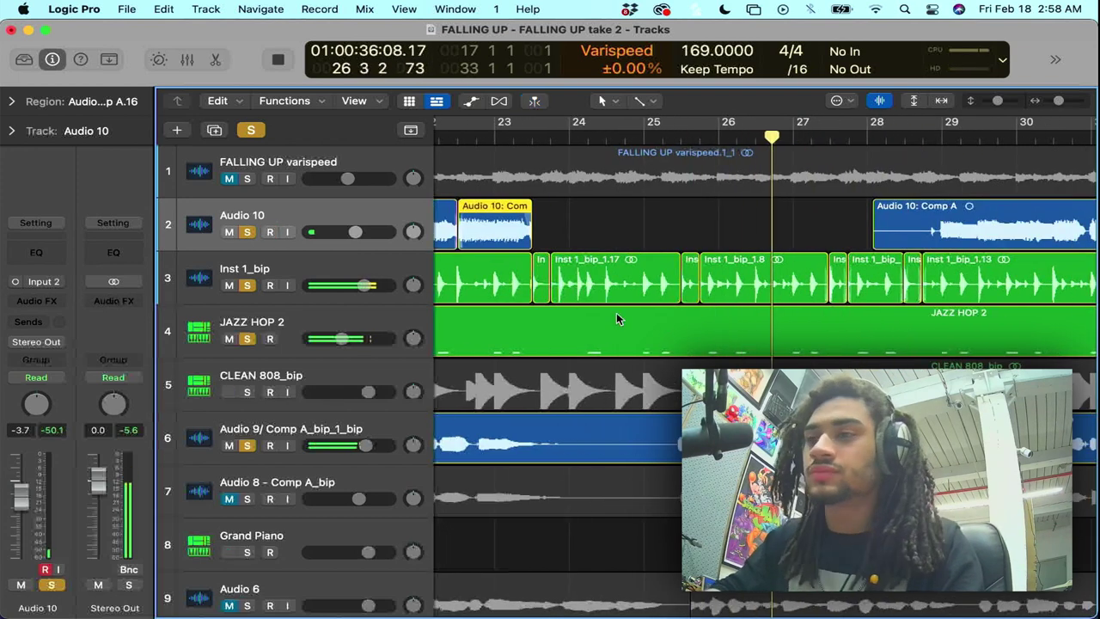
scroll(604, 239, "left", 2)
key("space")
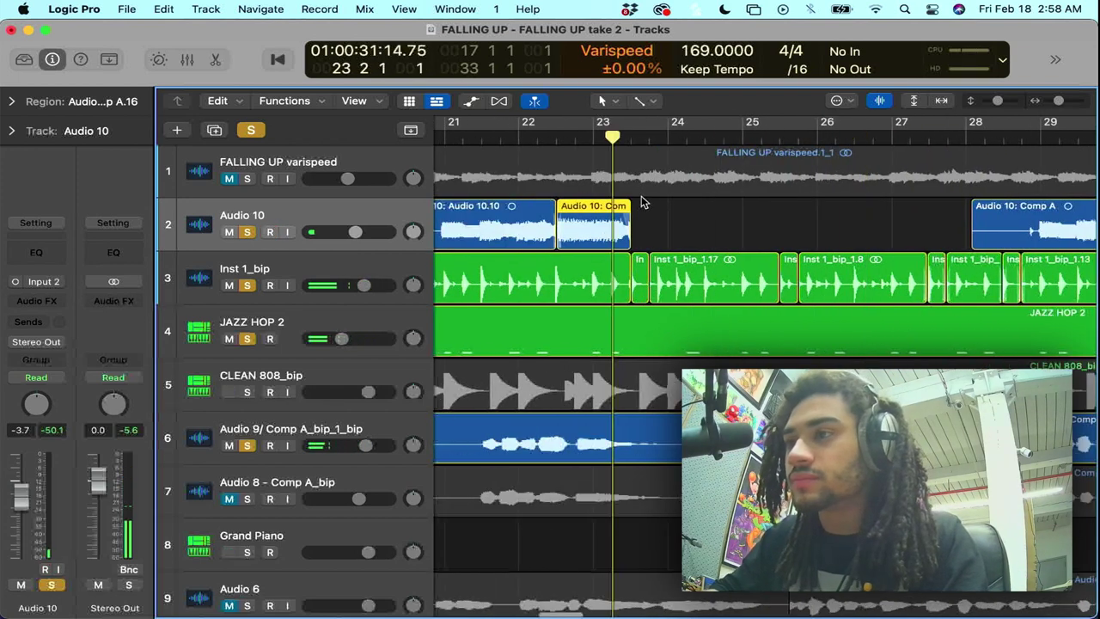
- Trim the end of the Audio 10 region to slightly before 23 3 and play it from 23 2
key("super+Right")
key("super+Right")
key("space")
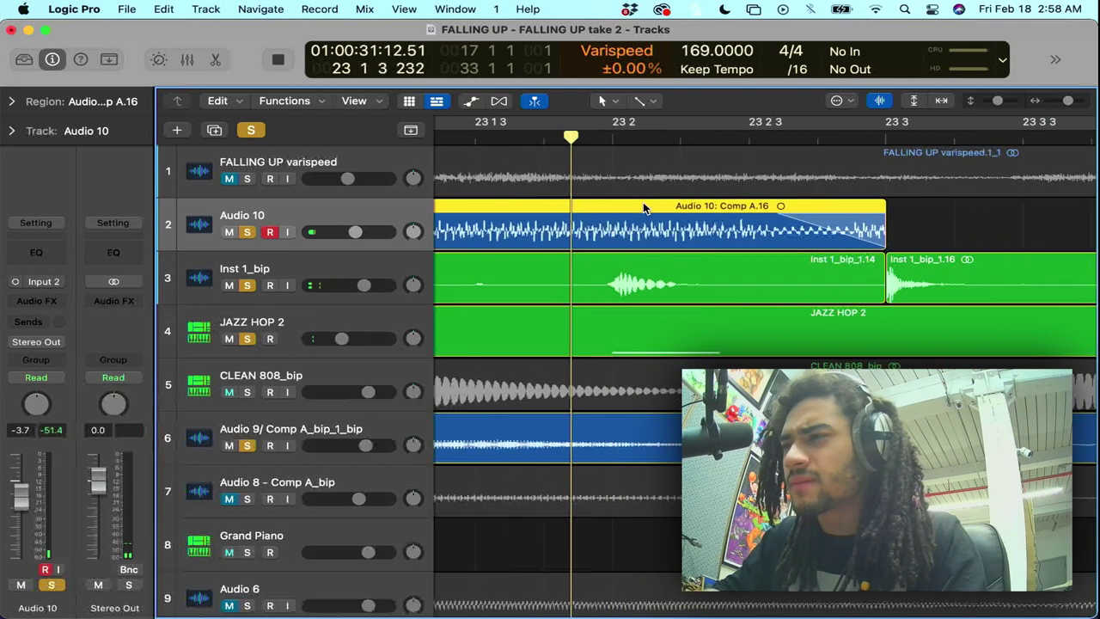
key("space")
scroll(728, 243, "left", 2)
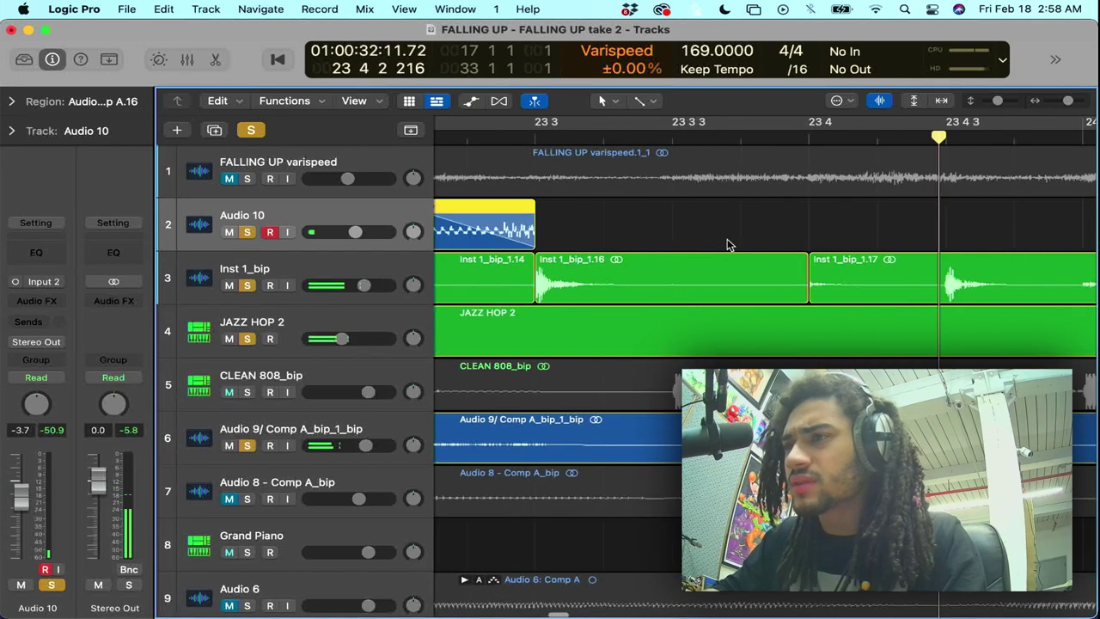
scroll(855, 235, "left", 2)
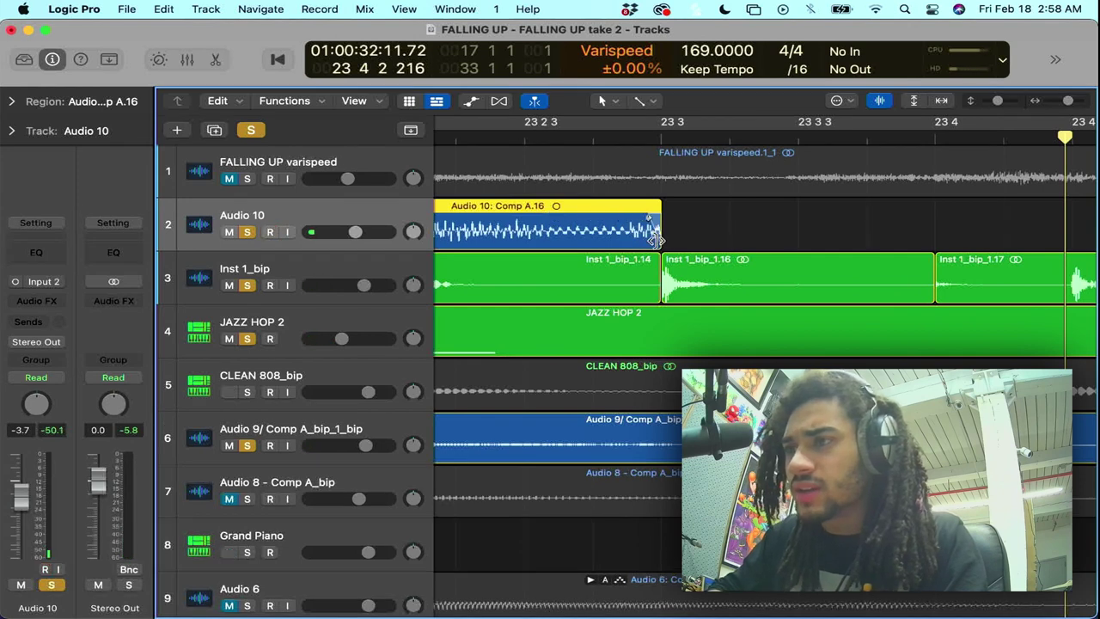
left_click_drag(657, 241, 626, 233)
scroll(640, 156, "left", 4)
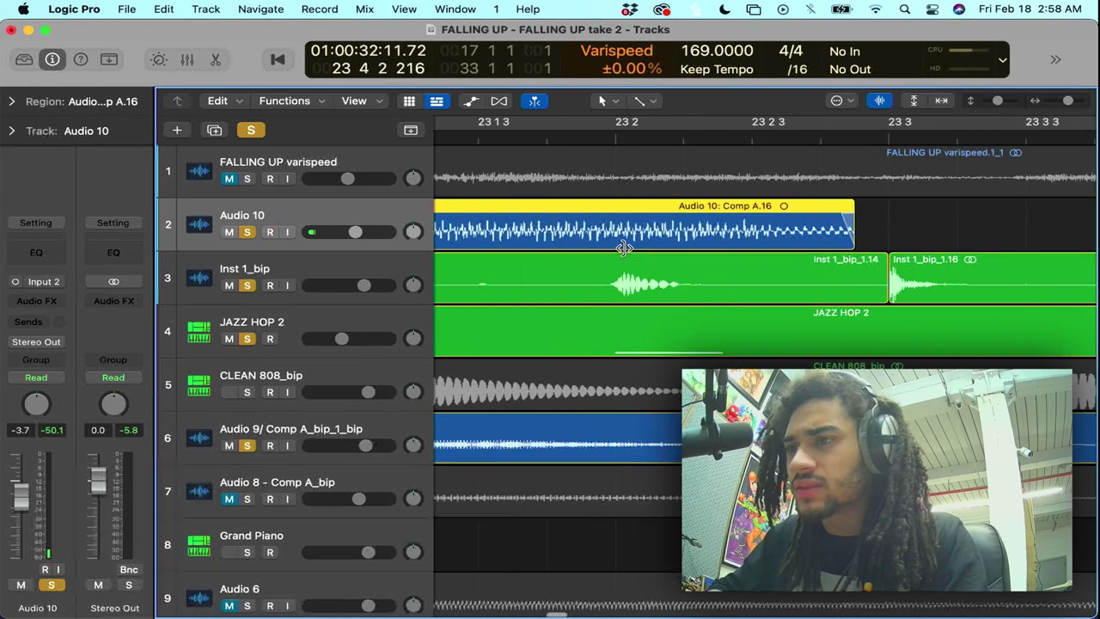
left_click(640, 134)
key("space")
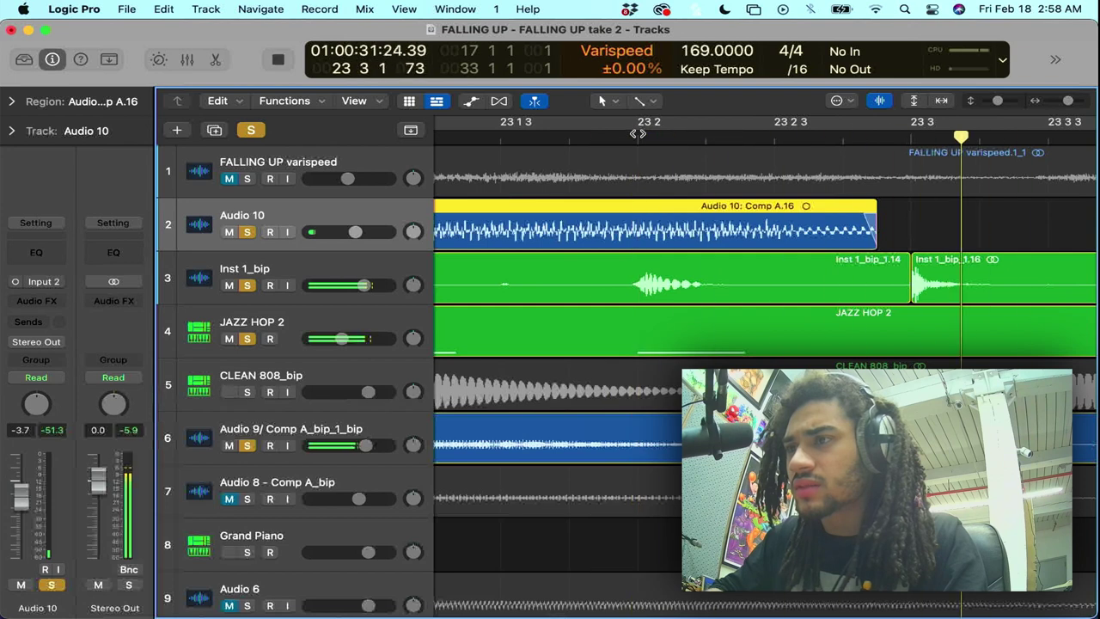
- Split the Audio 10 region at 23 2, extend the last piece to 23 3 and play the result
key("space")
key("super+t")
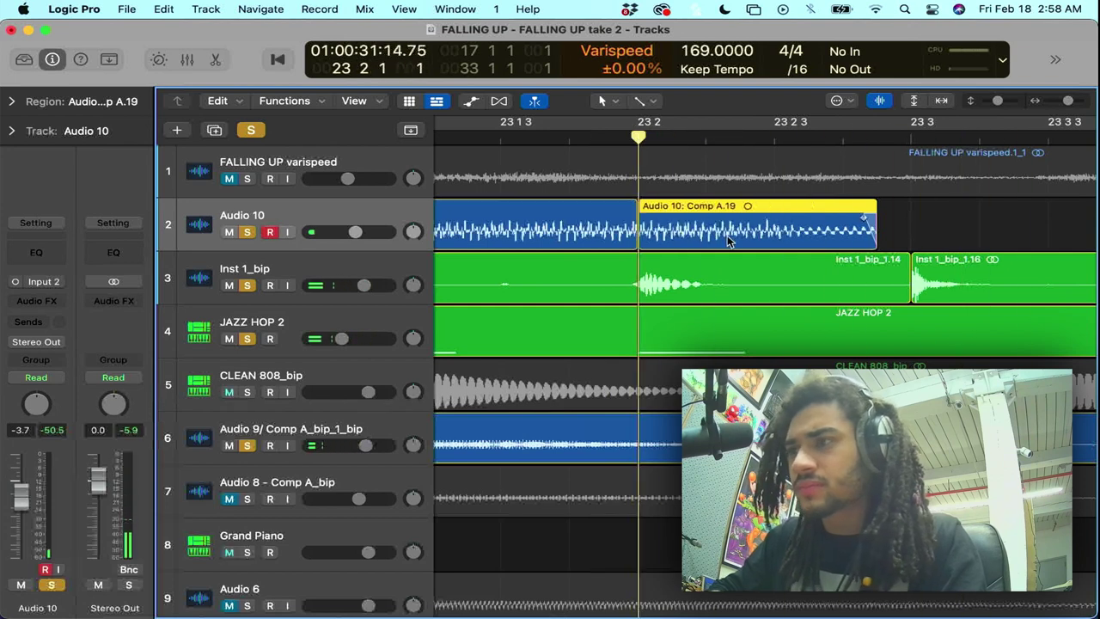
key("ctrl+r")
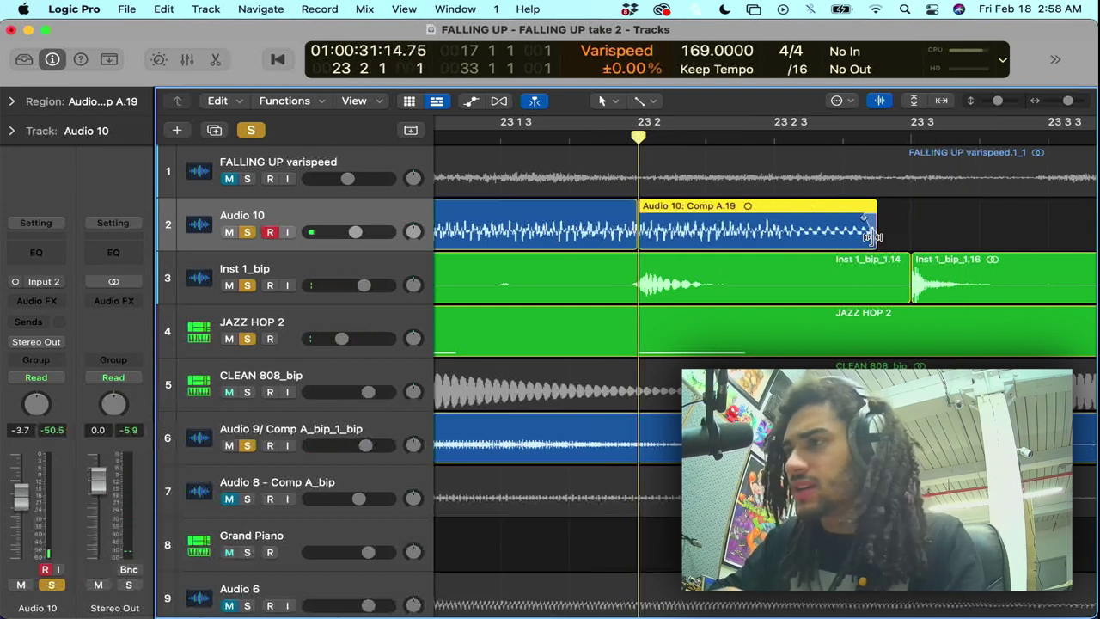
left_click_drag(872, 236, 921, 234)
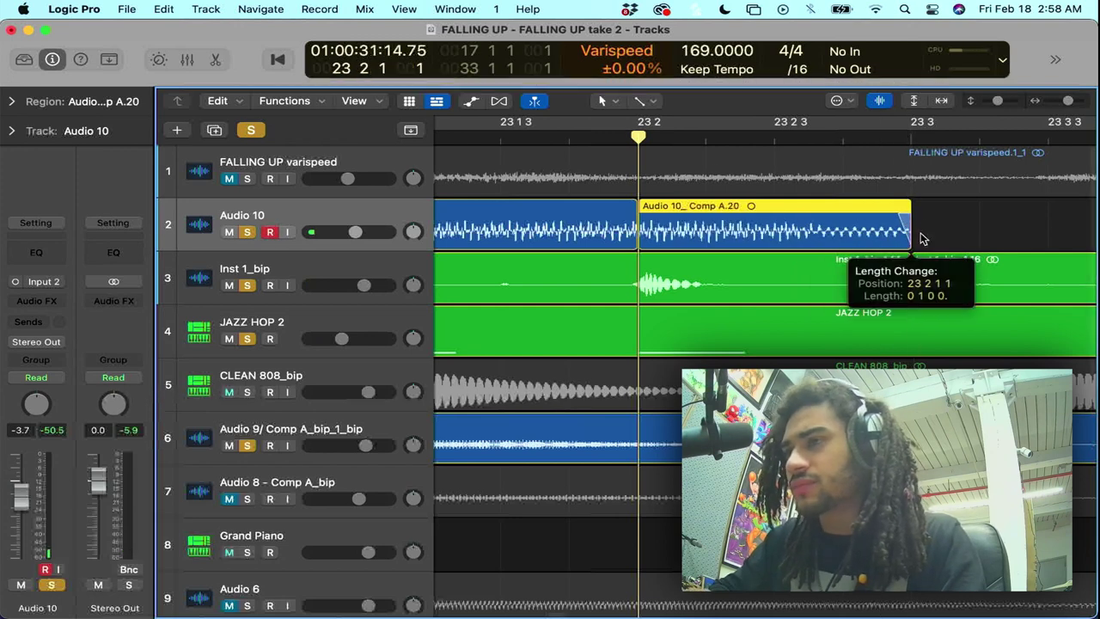
key("space")
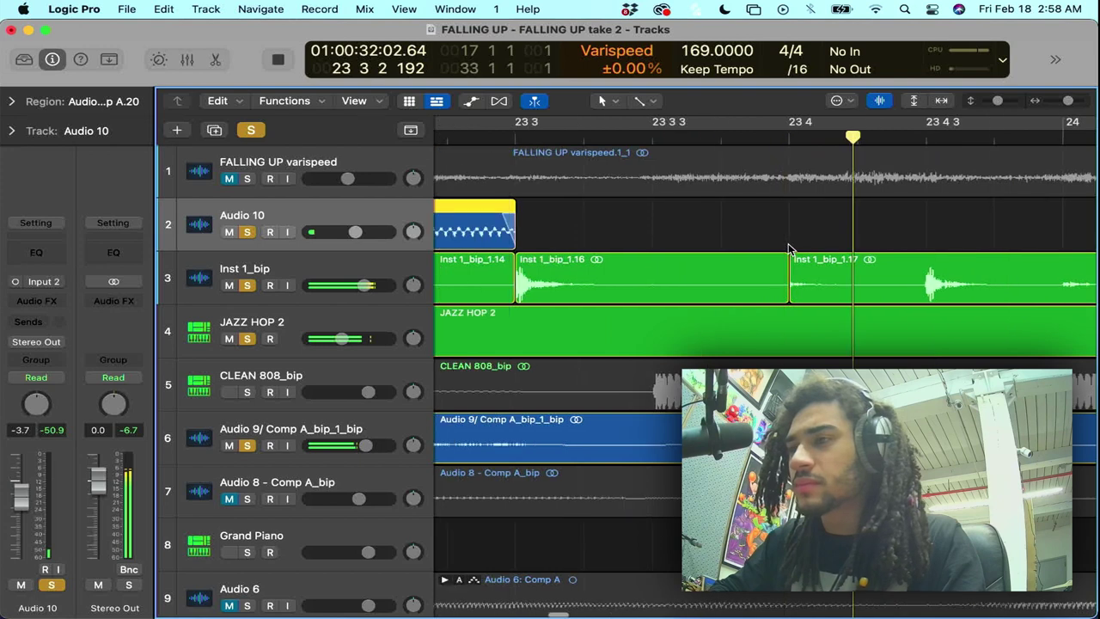
key("space")
- Time-stretch the last short Audio 10 piece to end at 23 3 and play it from 23 2
mouse_move(845, 241)
left_mouse_down()
mouse_move(755, 240)
mouse_move(848, 246)
left_mouse_up()
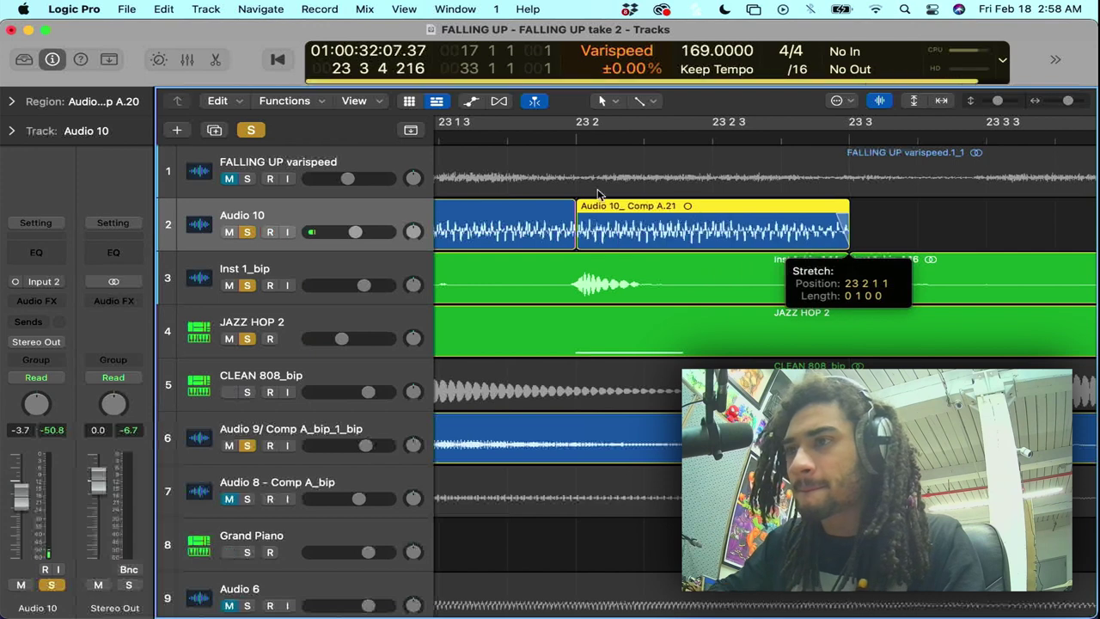
left_click(575, 139)
key("space")
key("space")
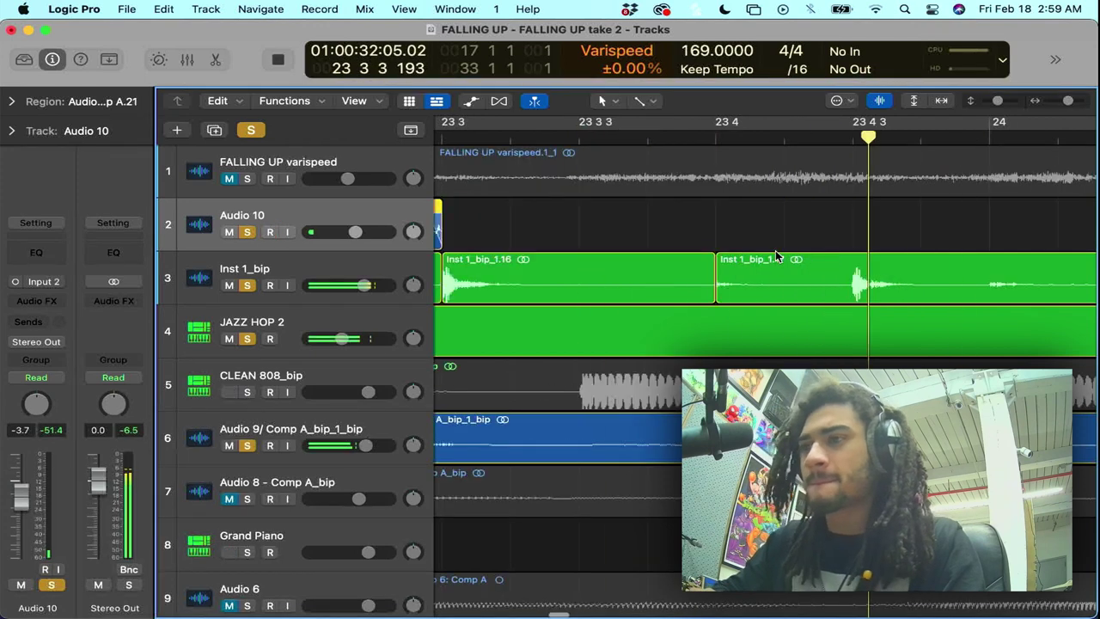
- Play the soloed tracks from about bar 20 to bar 32 to check the stretched Audio 10 ending and the last region
key("super+Left")
key("super+Left")
key("super+Left")
key("super+Left")
key("super+Left")
key("super+Left")
key("super+Left")
key("super+Left")
key("super+Left")
key("super+Left")
key("super+Left")
key("super+Left")
key("super+Left")
key("super+Right")
key("super+Right")
key("super+Right")
key("super+Right")
key("super+Right")
key("super+Right")
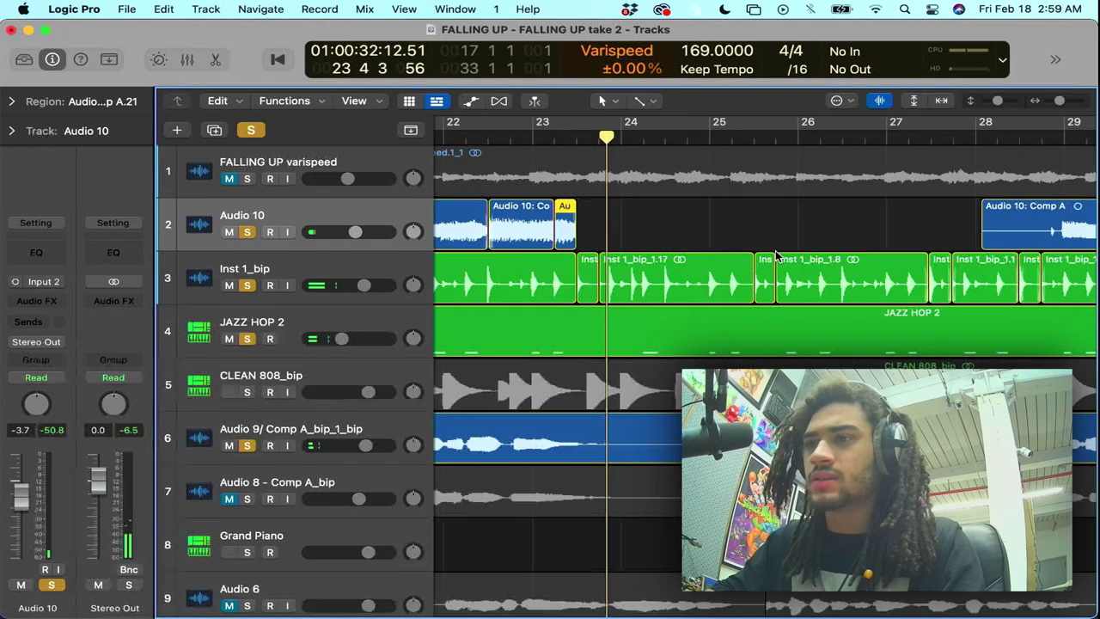
left_click(626, 139)
key("space")
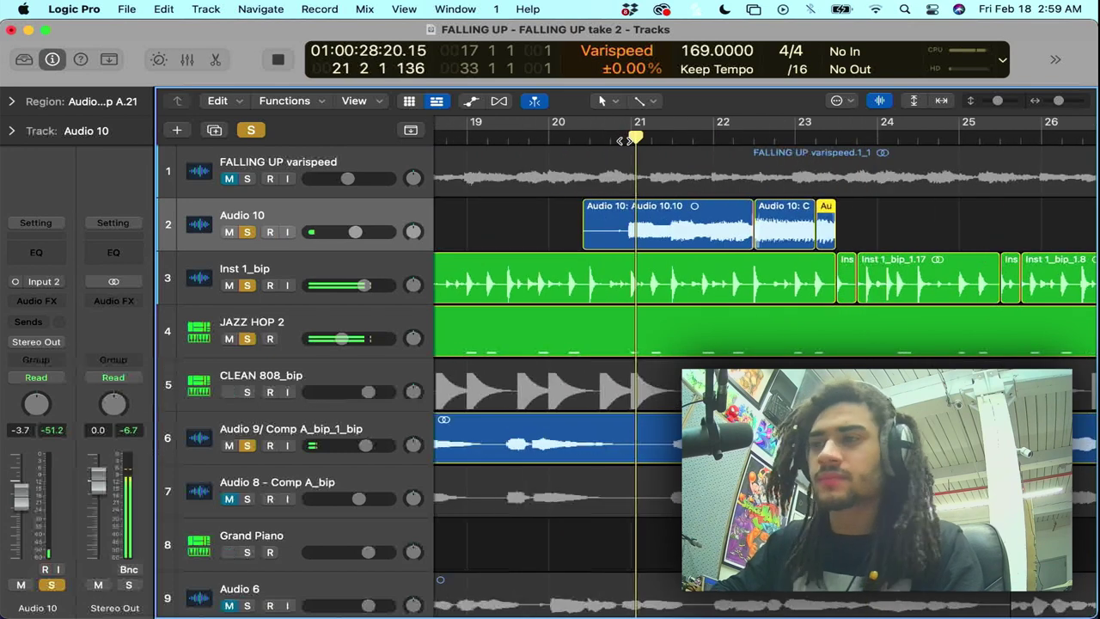
left_click(607, 139)
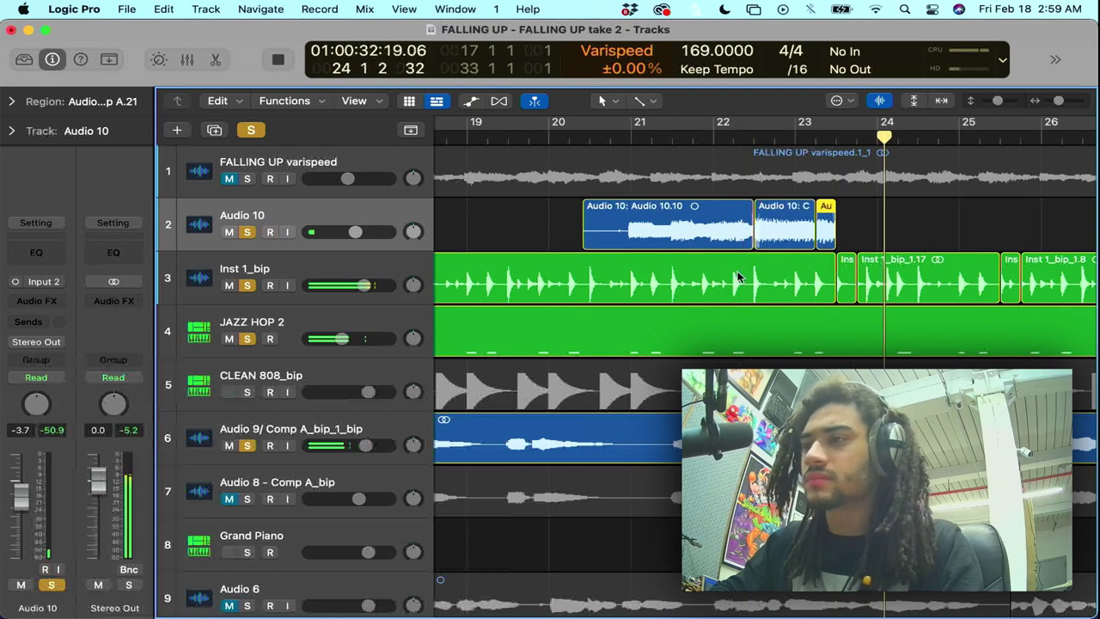
scroll(775, 319, "right", 2)
scroll(775, 318, "right", 5)
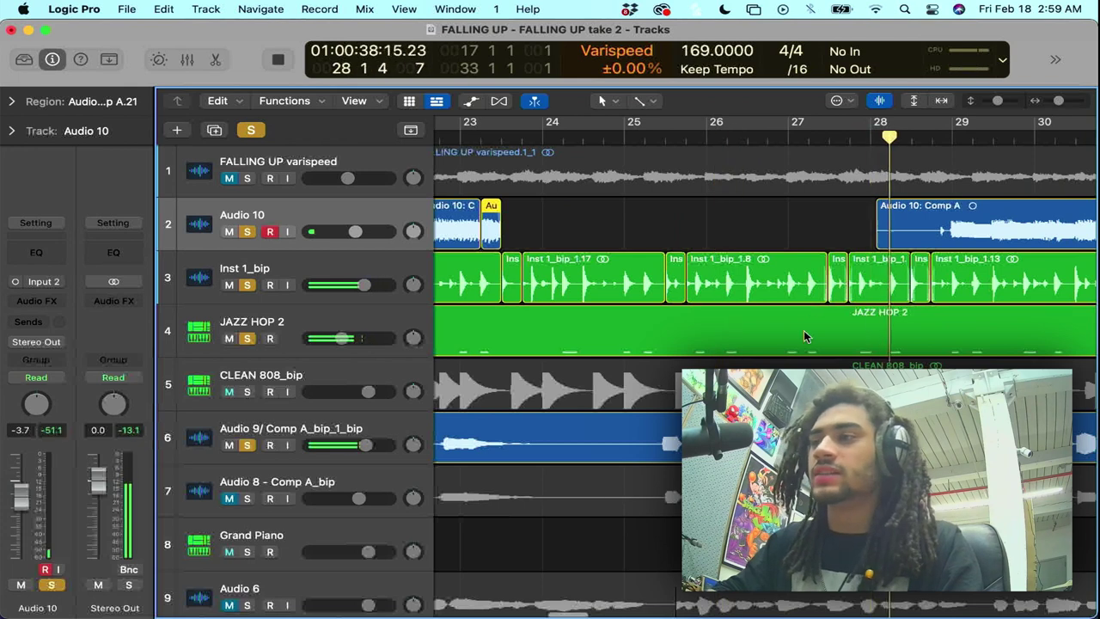
scroll(804, 332, "right", 2)
scroll(804, 336, "right", 5)
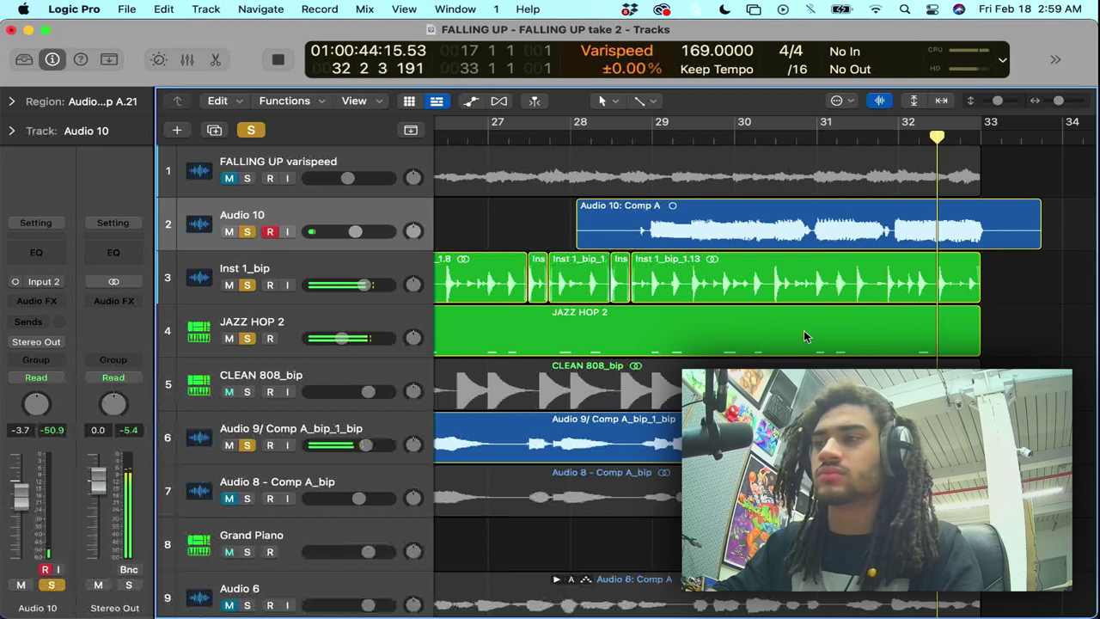
key("space")
- Clear all solos, solo Audio 10 alone to hear it from bar 31, and unsolo it
left_click(818, 139)
left_click(258, 129)
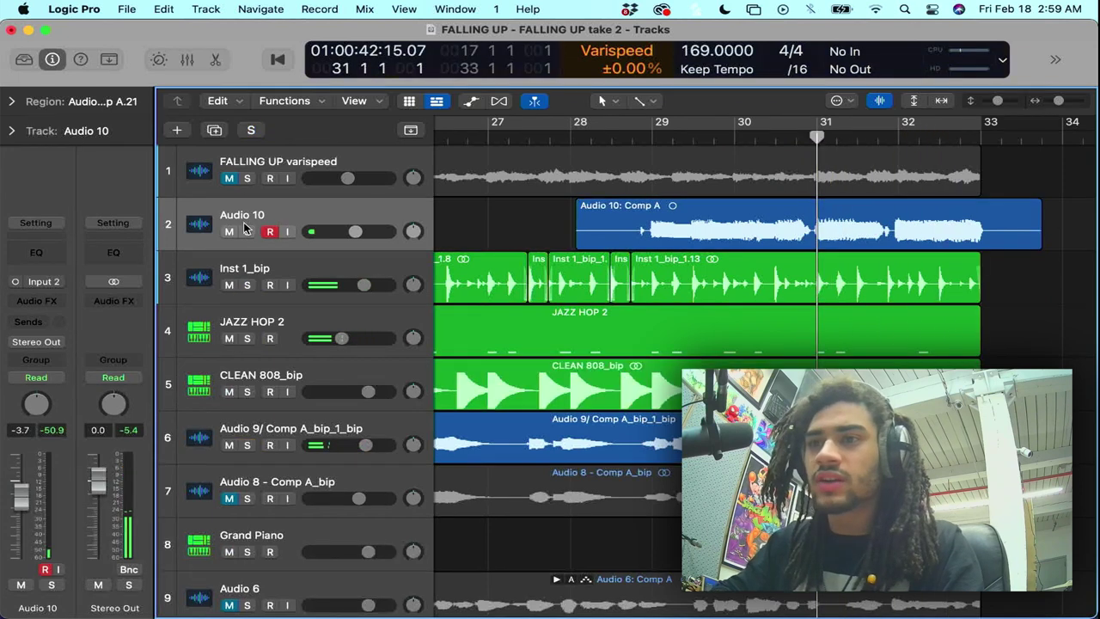
left_click(247, 232)
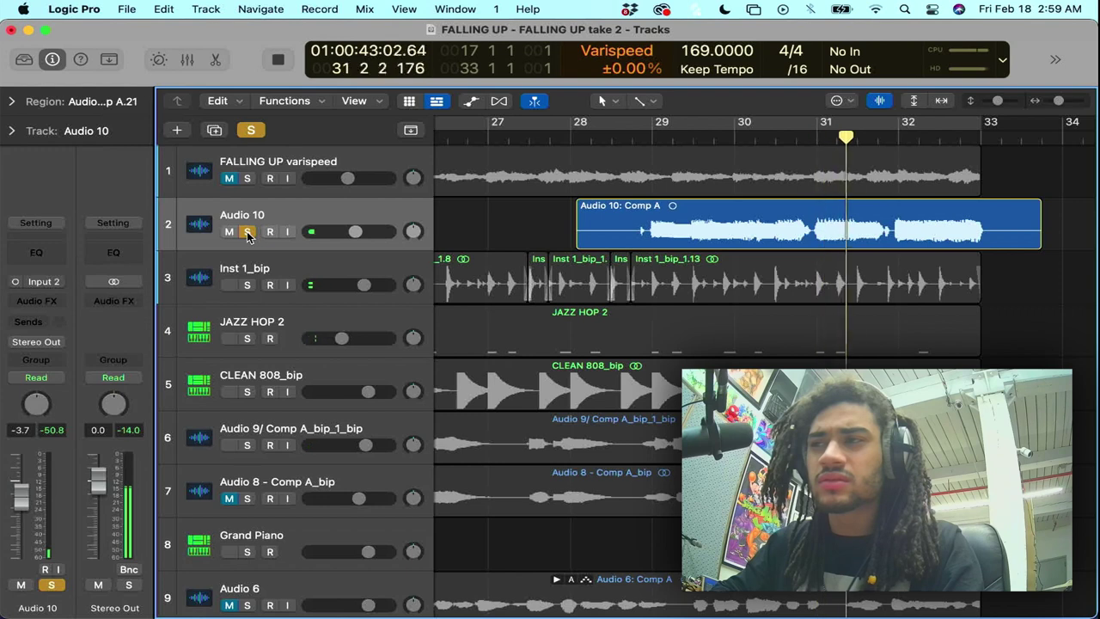
key("space")
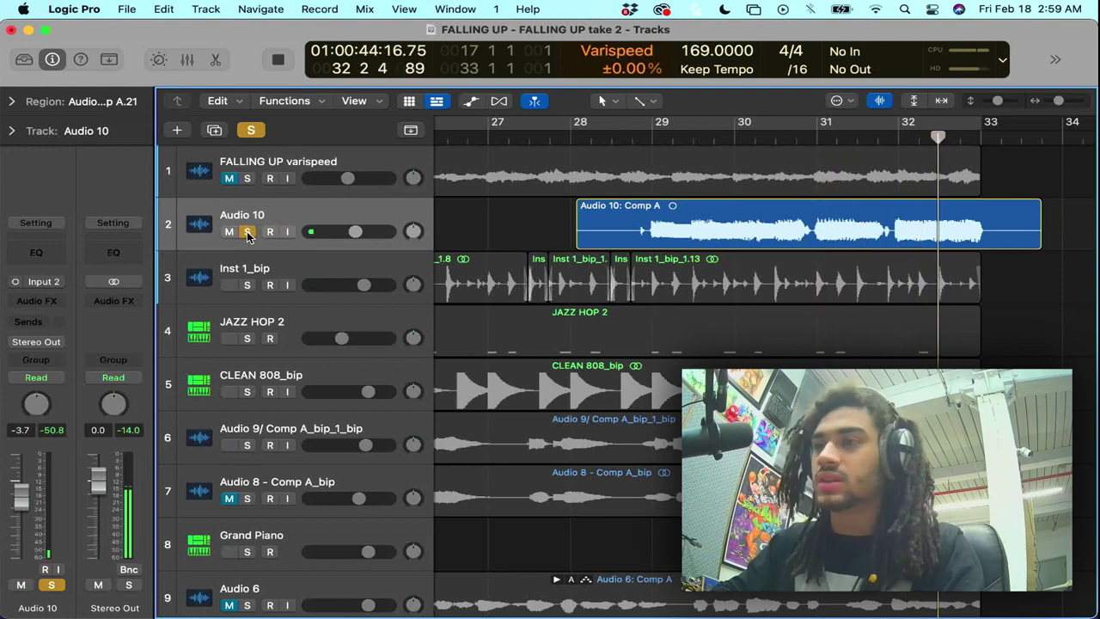
left_click(248, 233)
- Select all four Audio 10 regions and bounce them in place to a new track, leaving the source regions
scroll(665, 248, "down", 5)
scroll(665, 249, "up", 2)
scroll(665, 249, "left", 5)
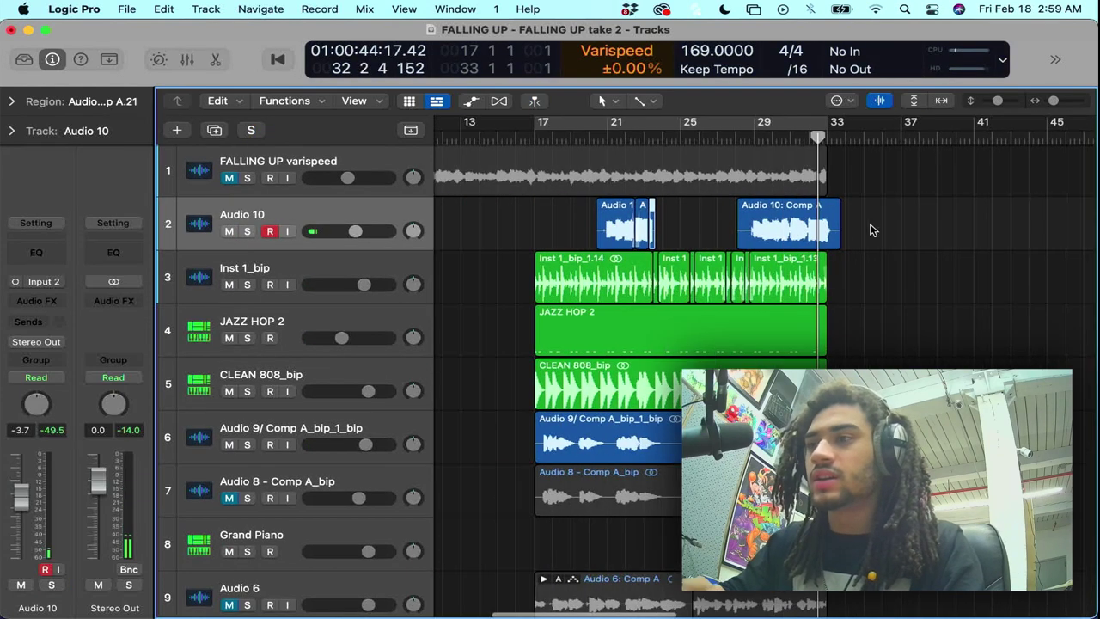
left_click_drag(867, 228, 499, 221)
right_click(612, 219)
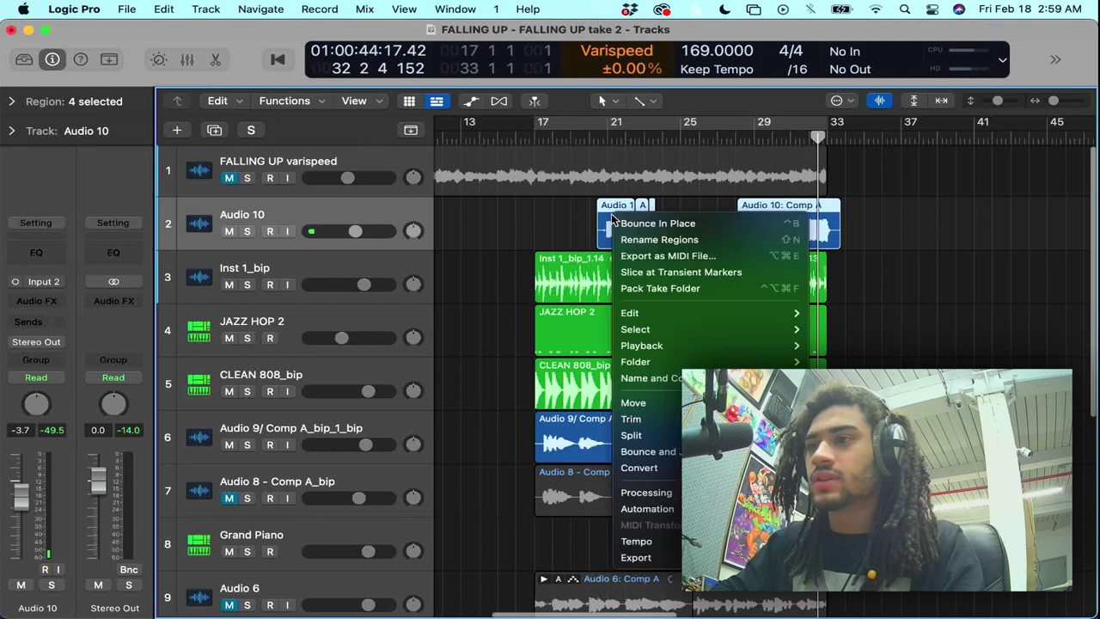
left_click(637, 222)
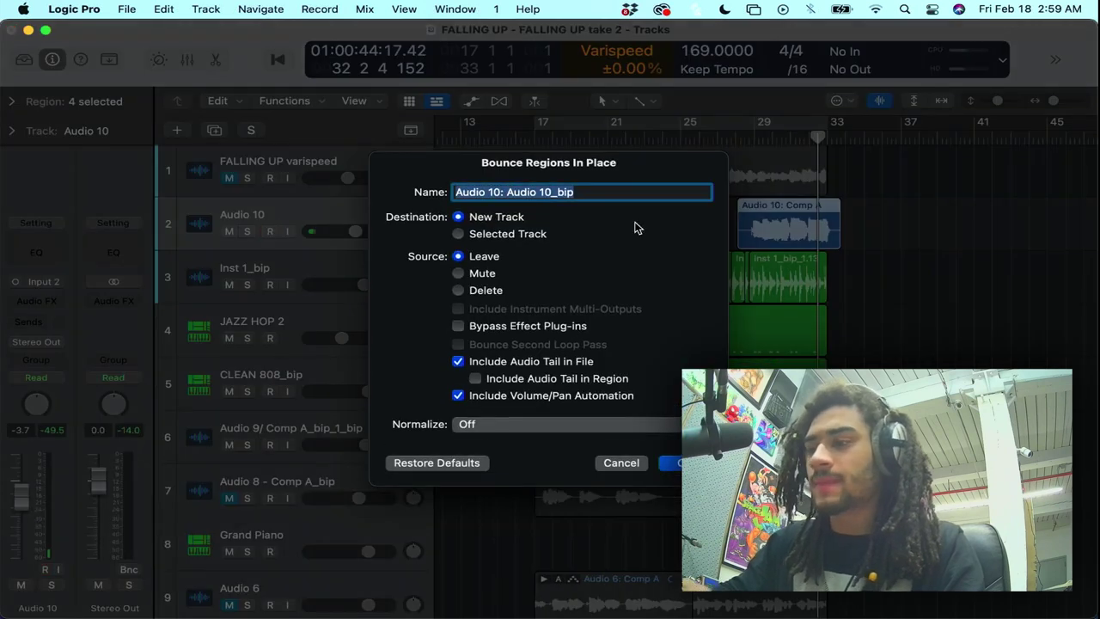
key("Return")
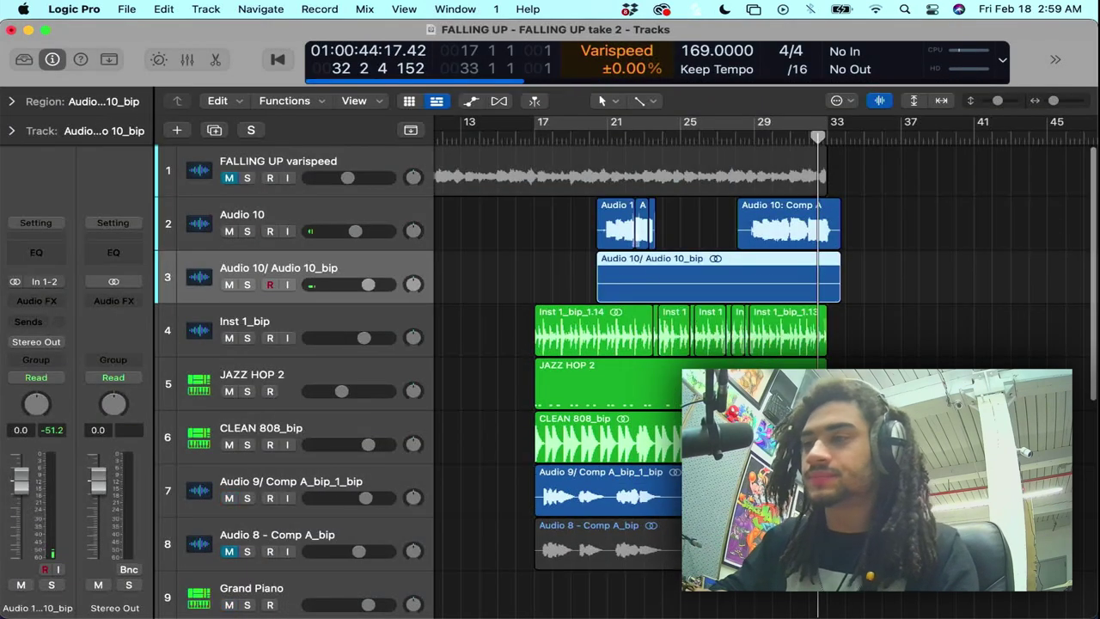
- Open the bounced Audio 10 region in the audio editor, solo its track and turn on Flex Time - Polyphonic
double_click(675, 290)
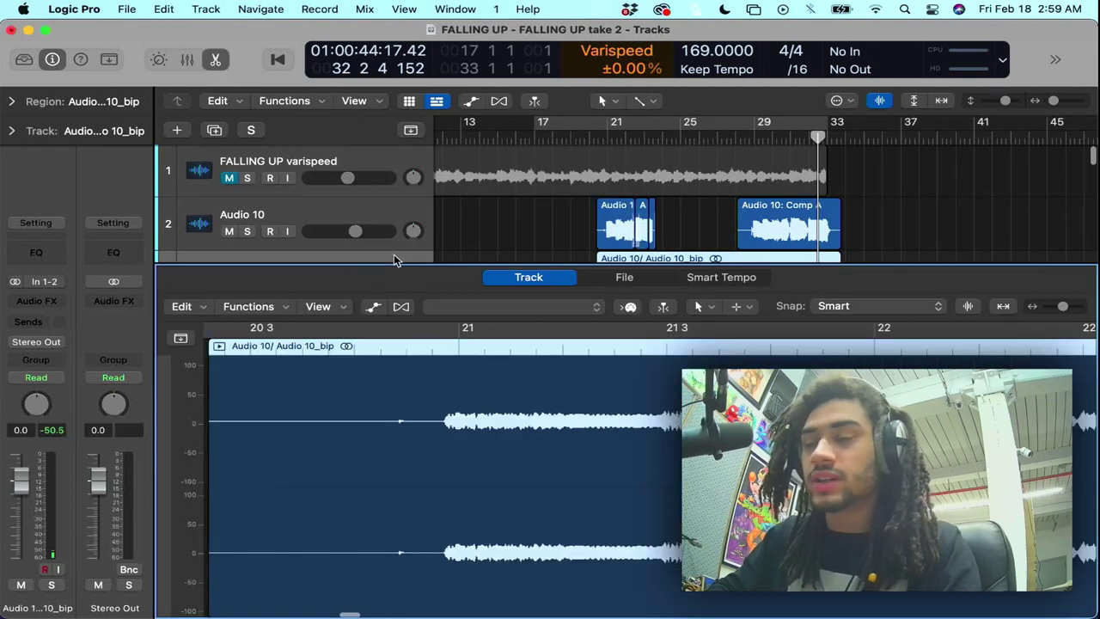
scroll(340, 215, "down", 3)
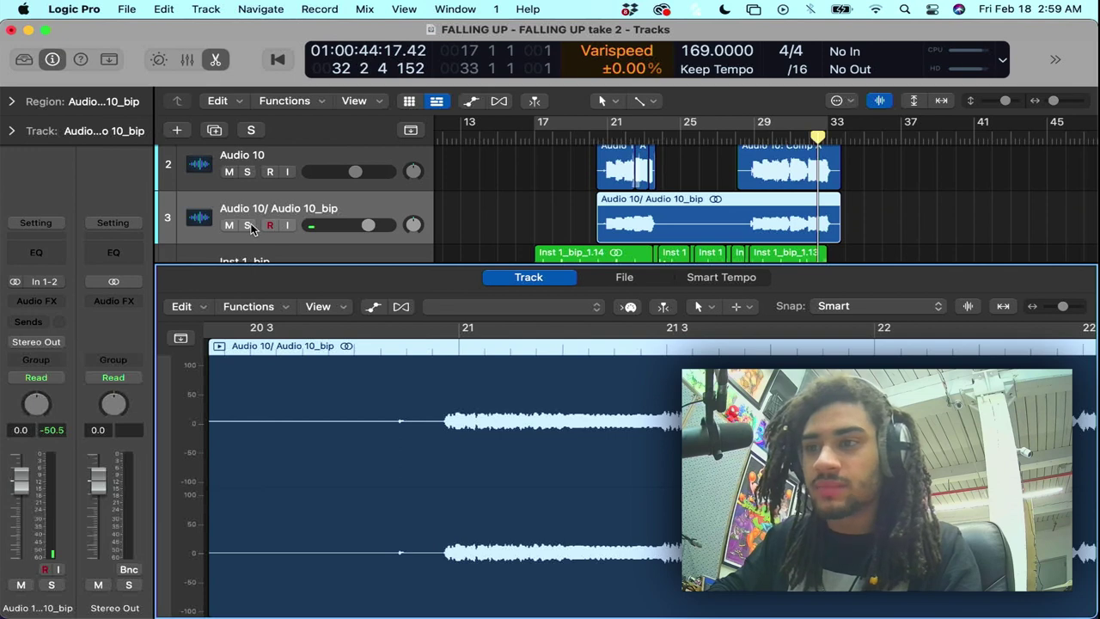
left_click(247, 225)
left_click(401, 307)
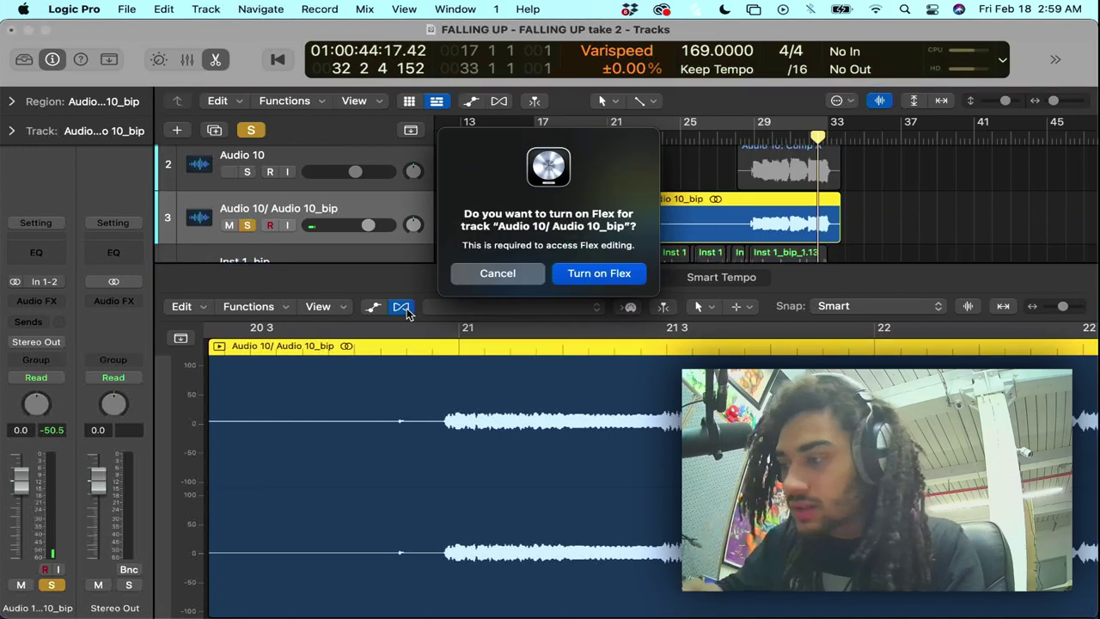
key("Return")
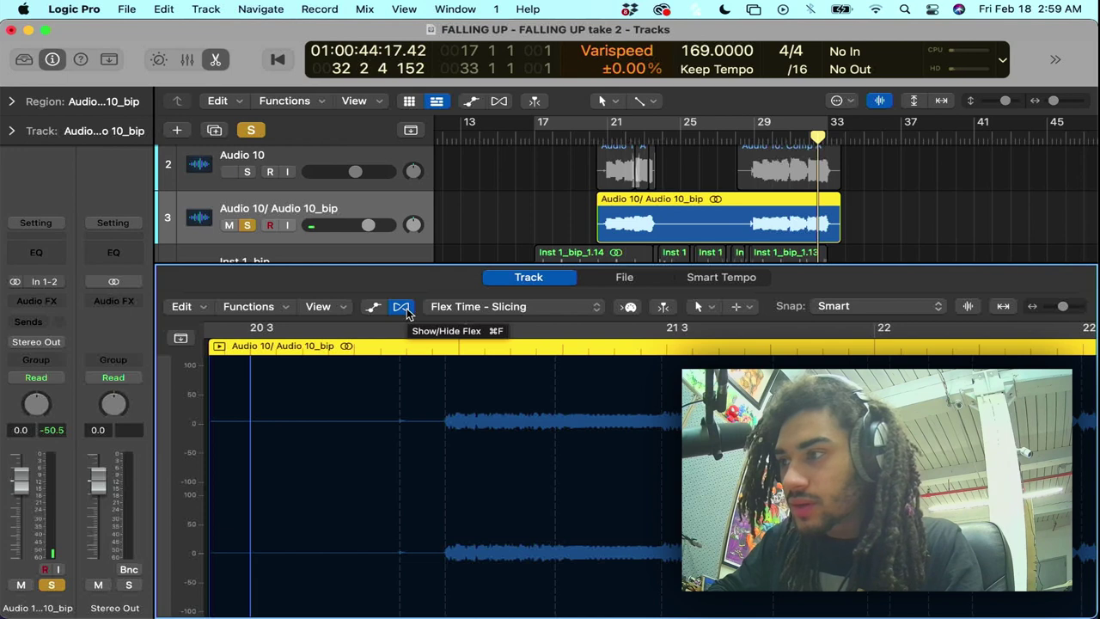
left_click(495, 309)
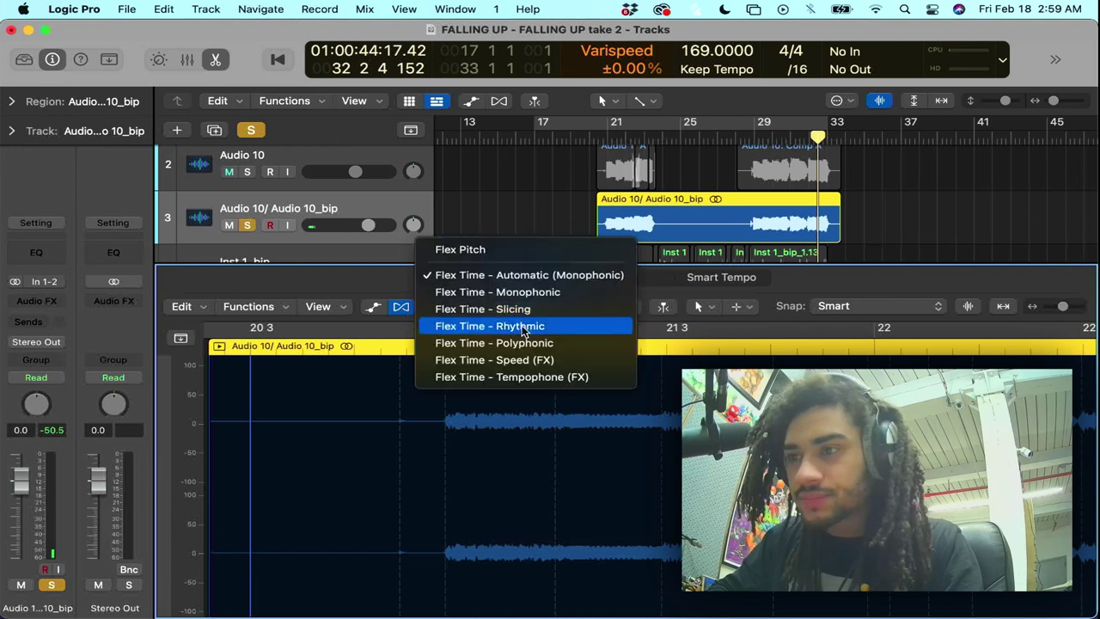
left_click(540, 342)
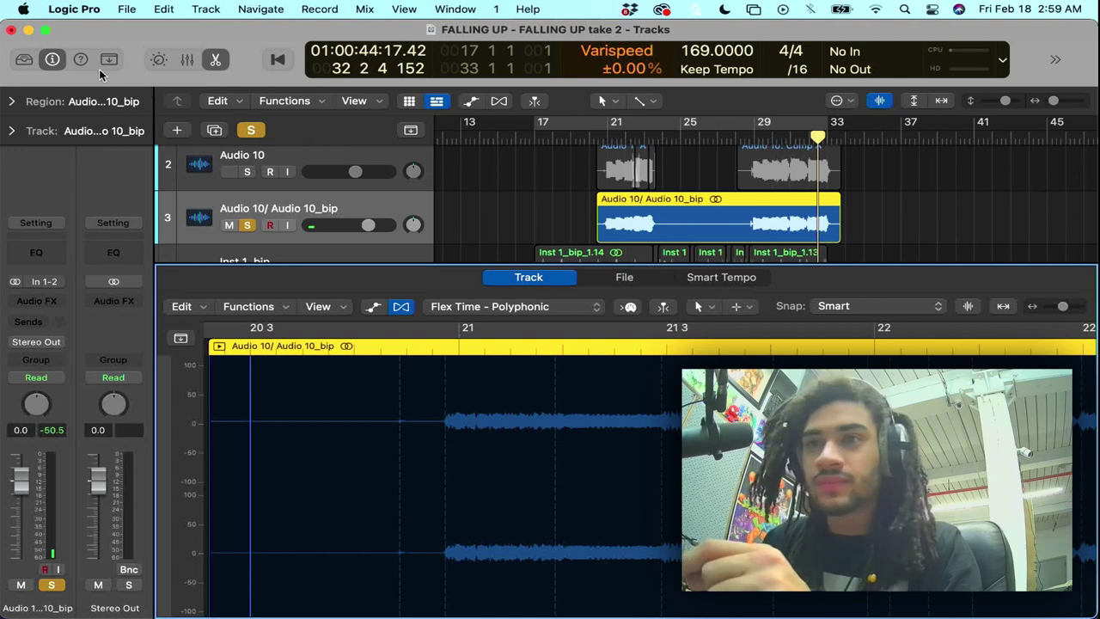
- Quantize the bounced Audio 10 region to 1/8 Note and play it from its start
left_click(12, 102)
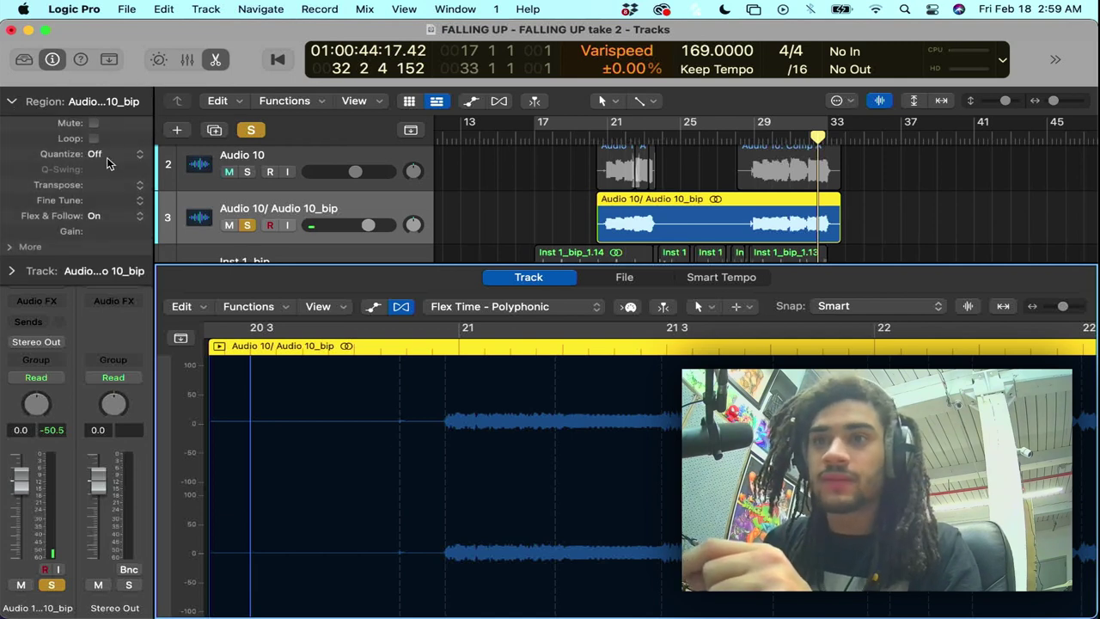
left_click(110, 154)
left_click(133, 227)
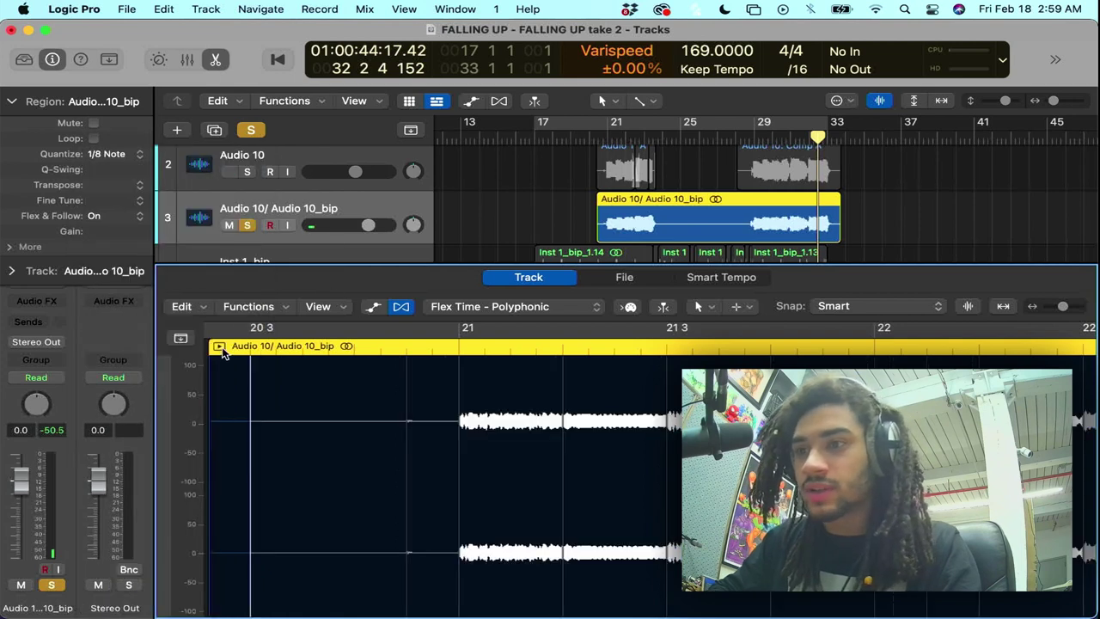
left_click(222, 348)
scroll(519, 444, "right", 2)
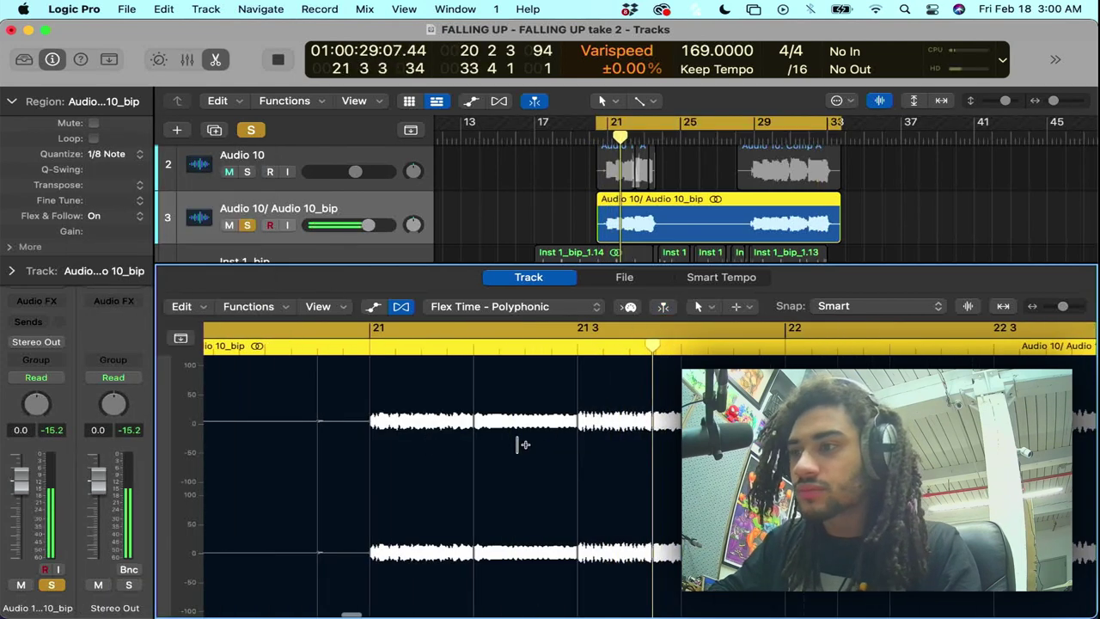
scroll(519, 444, "right", 5)
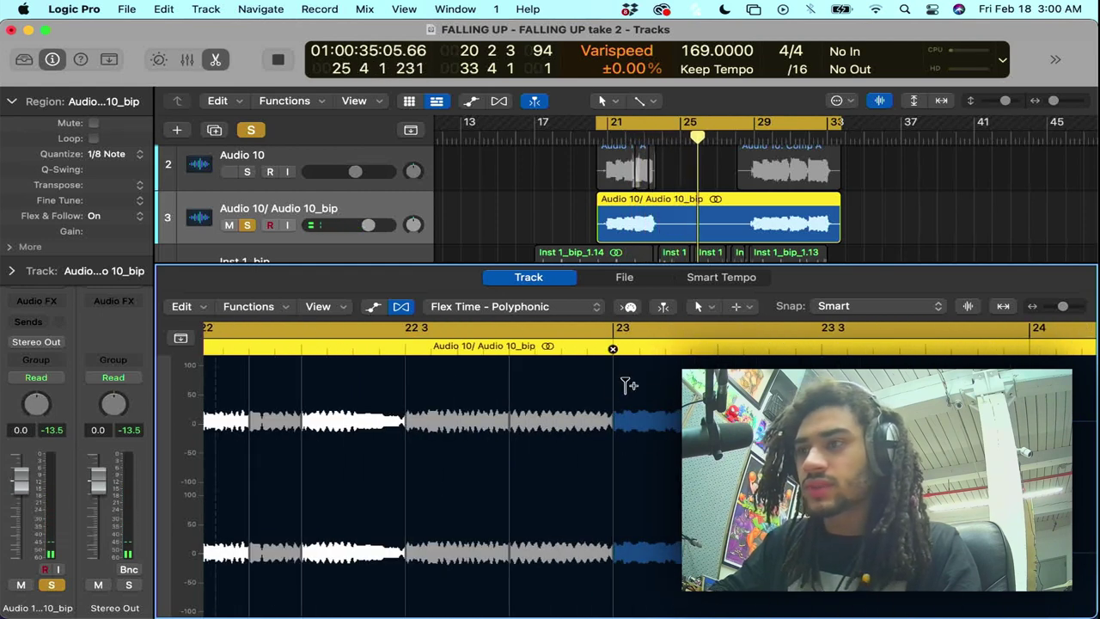
- Change the bounced track's flex mode to Flex Time - Slicing and play the end of the region
left_click(563, 307)
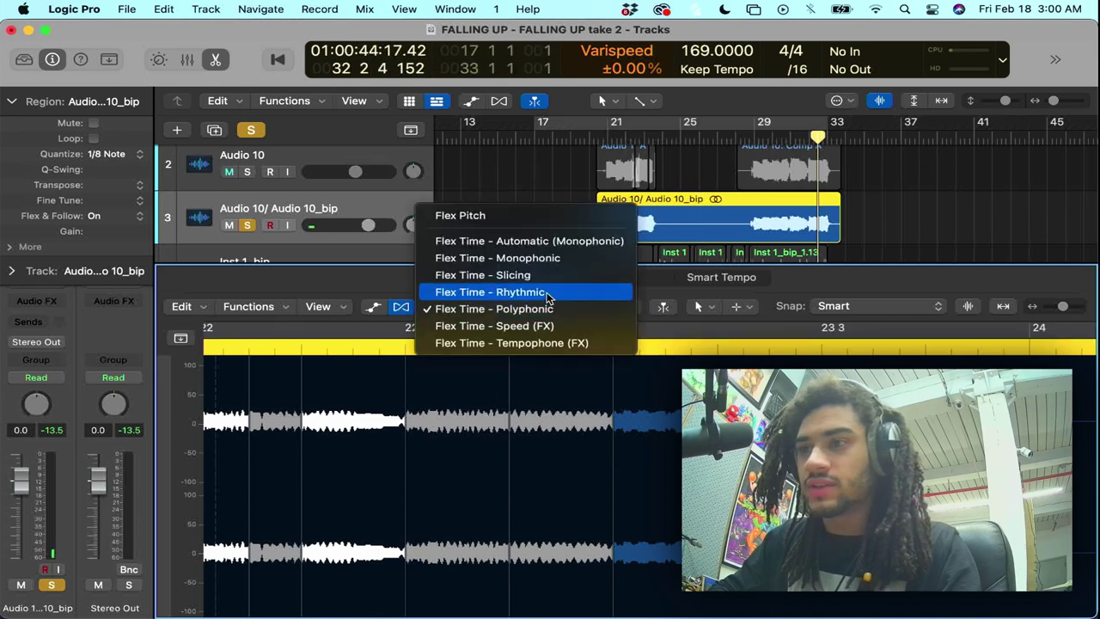
left_click(546, 273)
key("space")
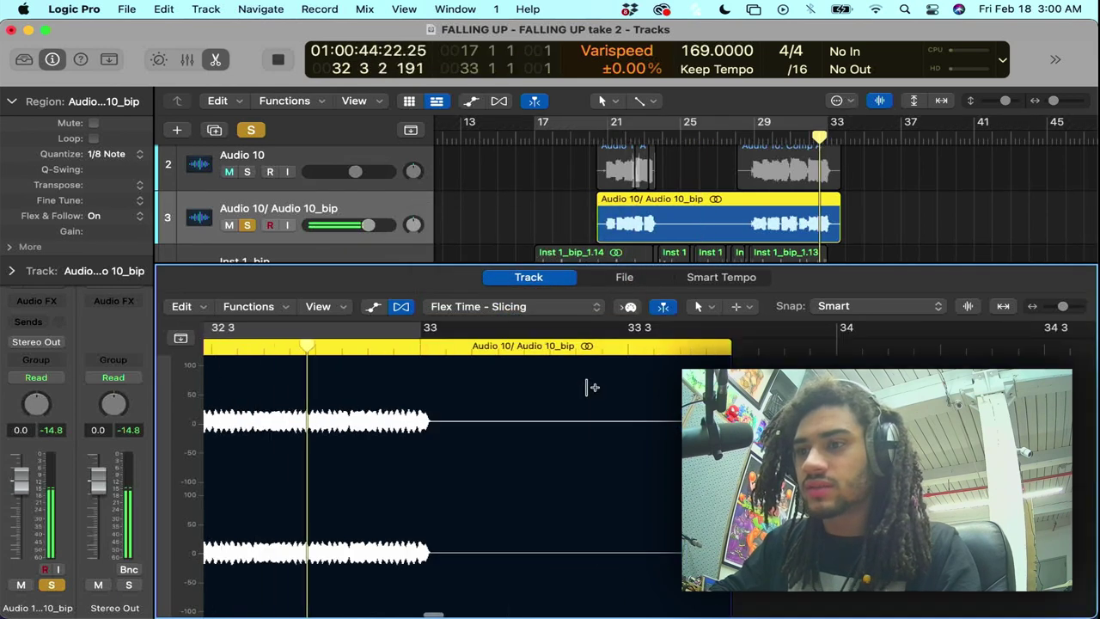
- Play the bounced Audio 10 region from bar 20 and set its flex mode back to Flex Time - Polyphonic
left_click(595, 138)
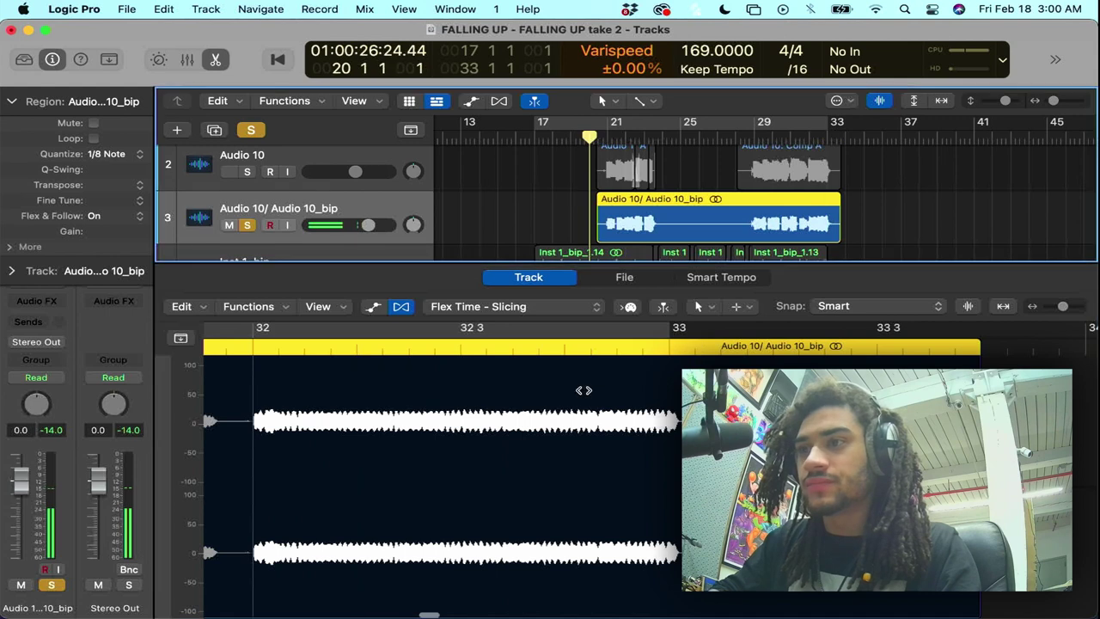
scroll(589, 390, "right", 5)
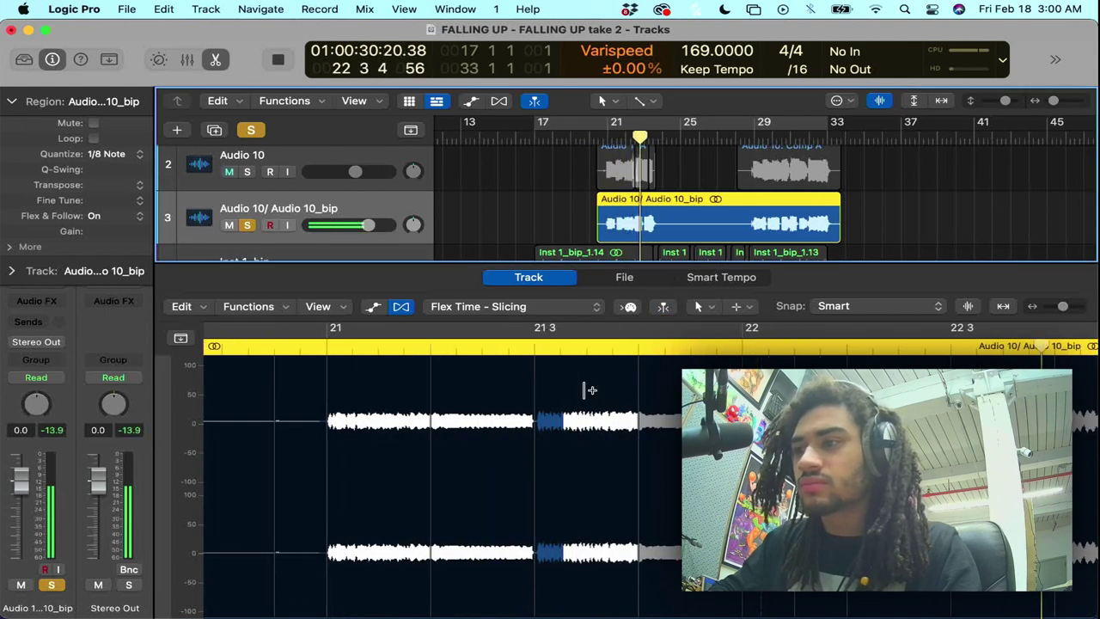
left_click(597, 306)
left_click(588, 329)
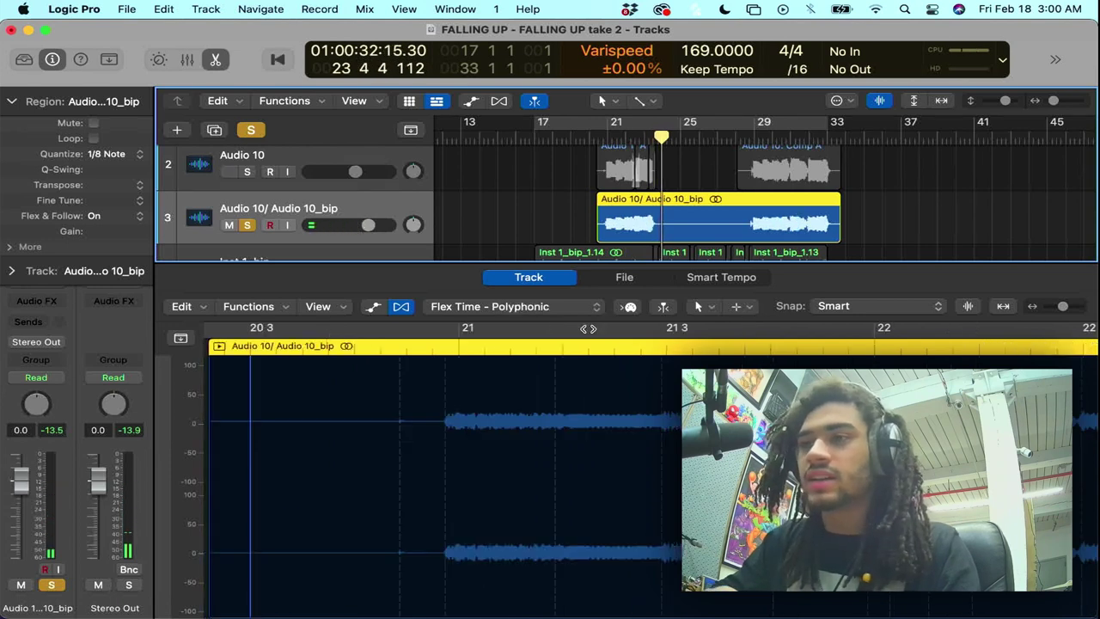
- Undo the Audio 10 bounce together with its flex edits, and play the arrangement with the audio editor closed
key("super+z")
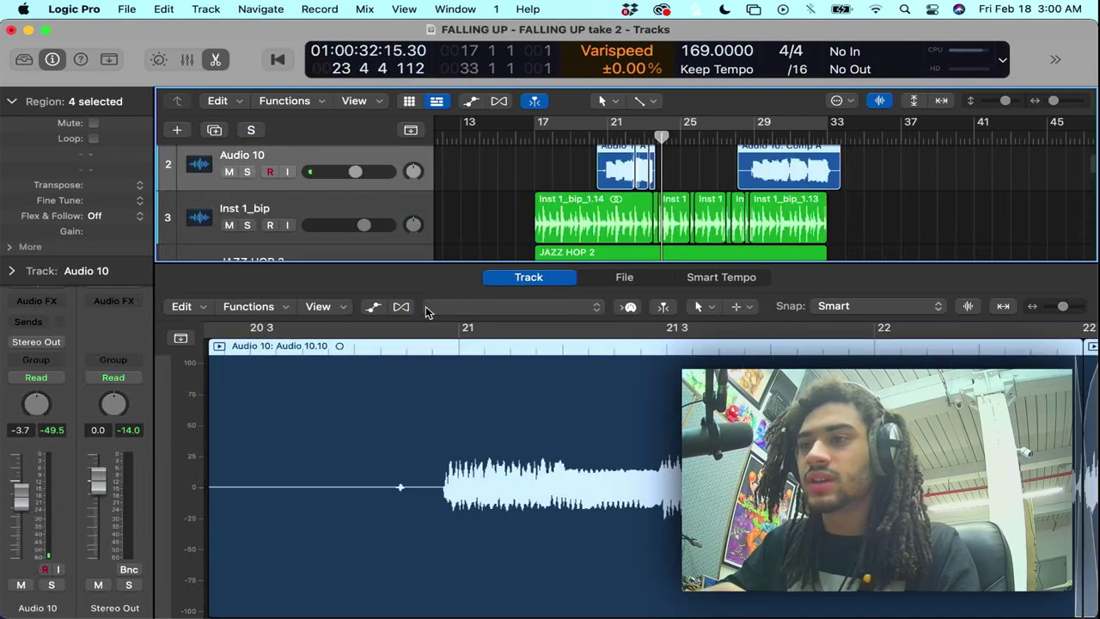
left_click(218, 62)
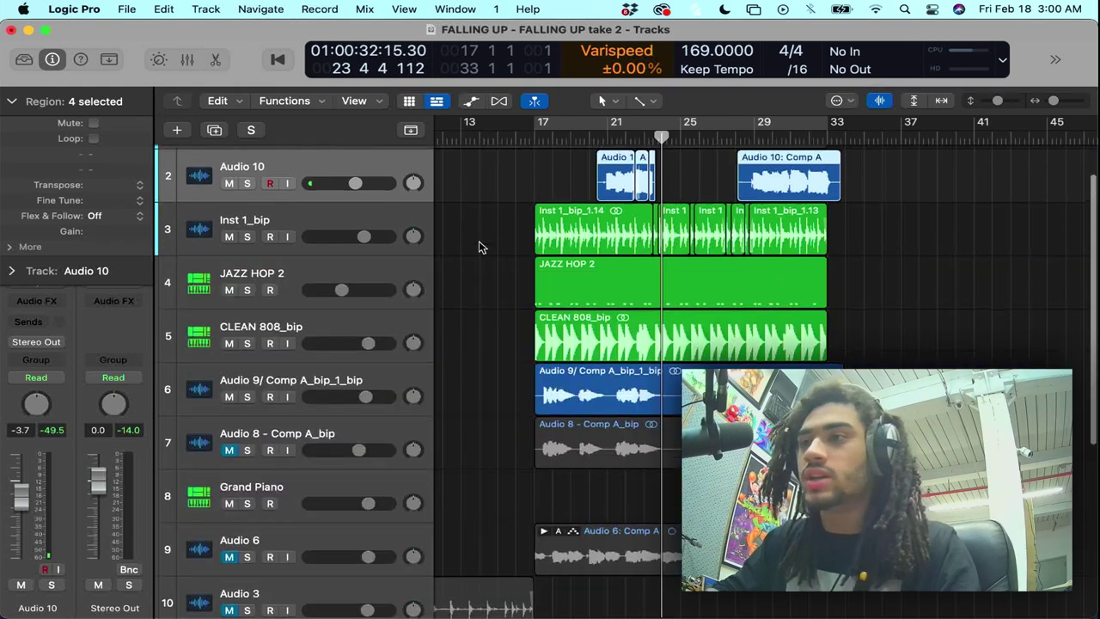
scroll(413, 240, "up", 2)
key("space")
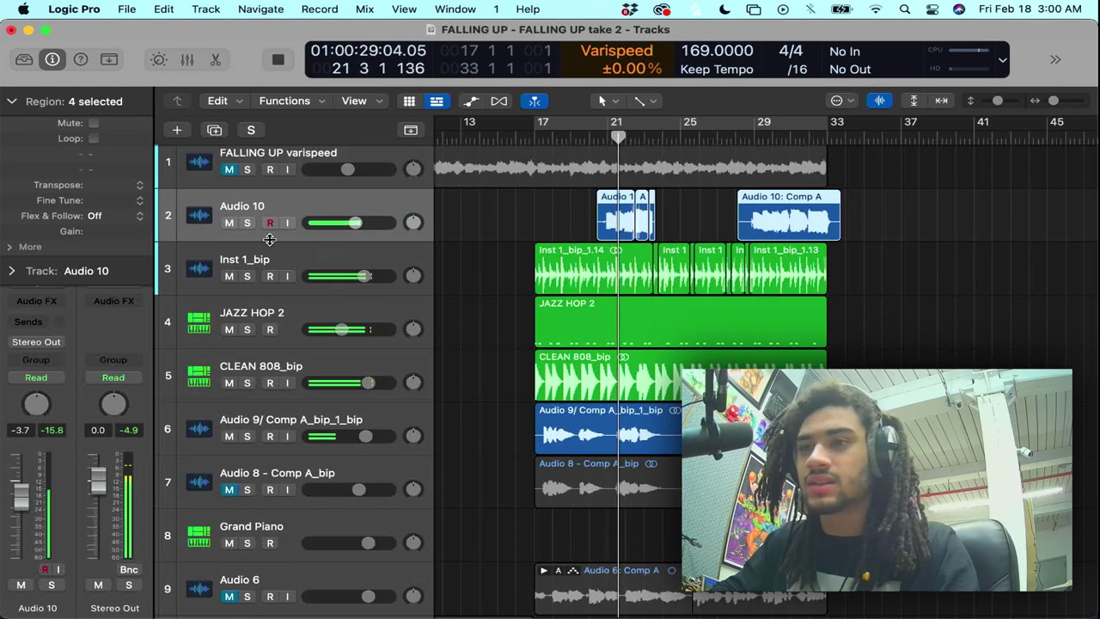
- Mute the CLEAN 808_bip track and raise the Audio 10 track volume to -0.5 dB during playback
left_click(231, 383)
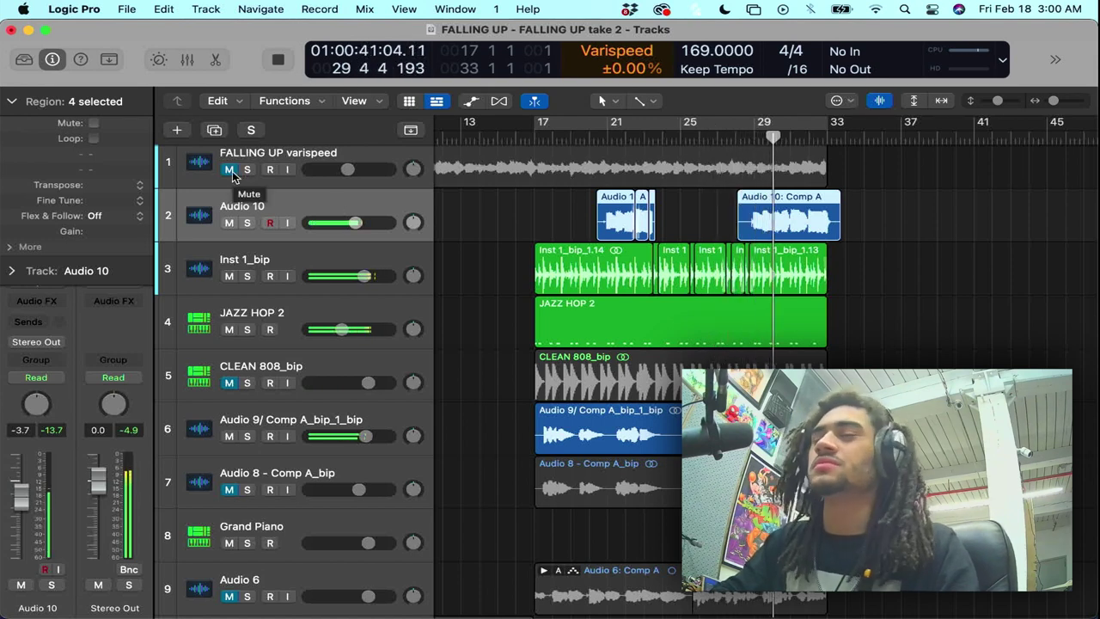
left_click_drag(357, 224, 366, 223)
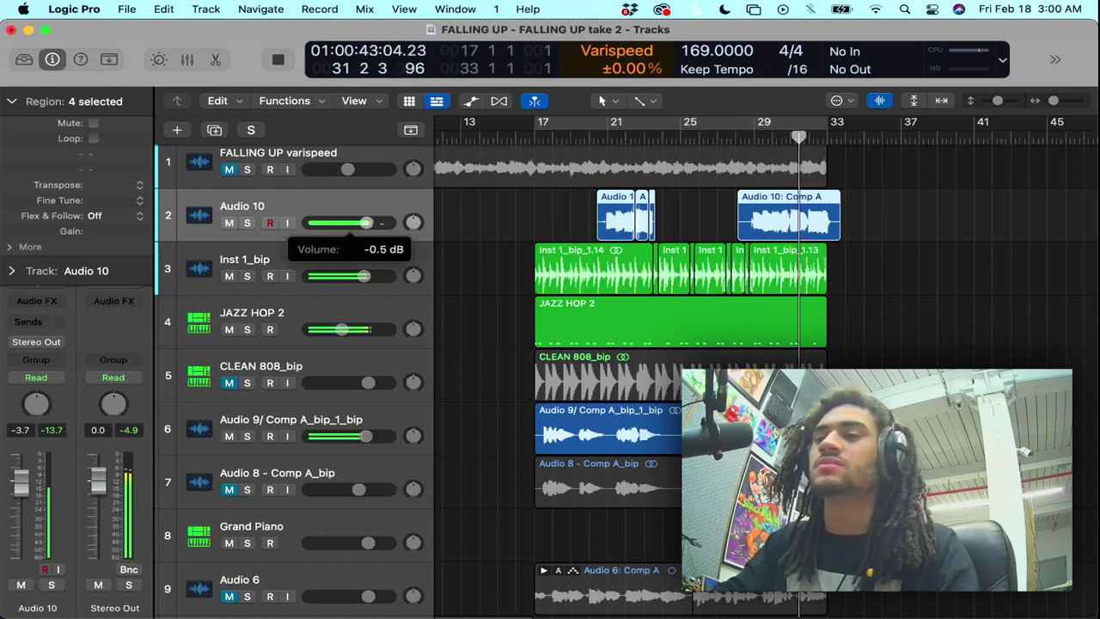
- Turn on the cycle for bars 17 to 33 and play the mix with the FALLING UP varispeed track unmuted
key("c")
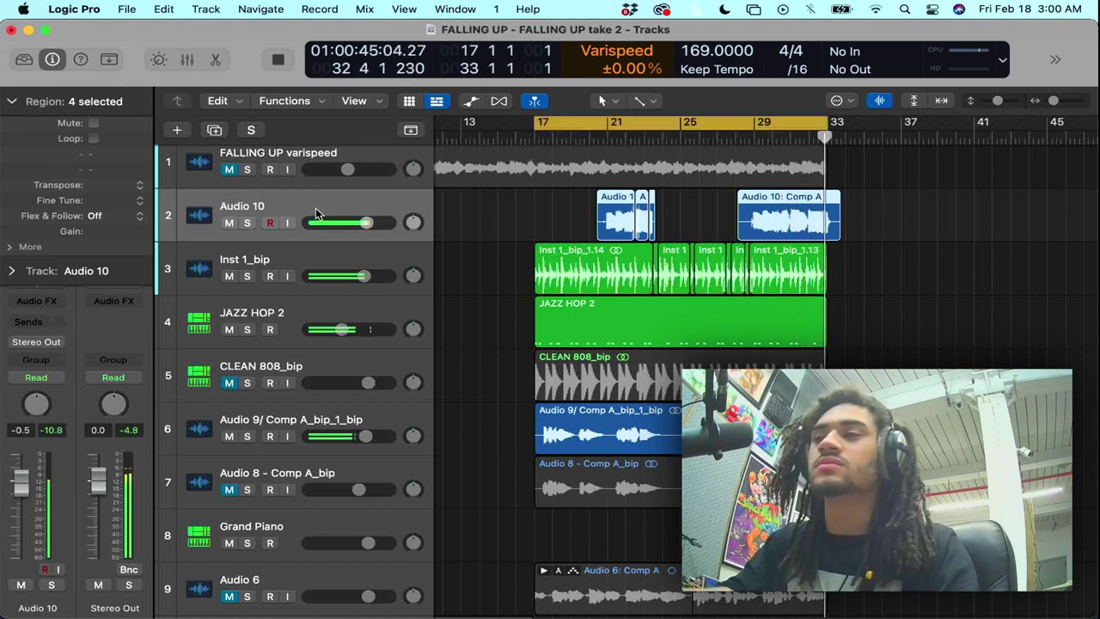
key("space")
left_click(230, 171)
key("space")
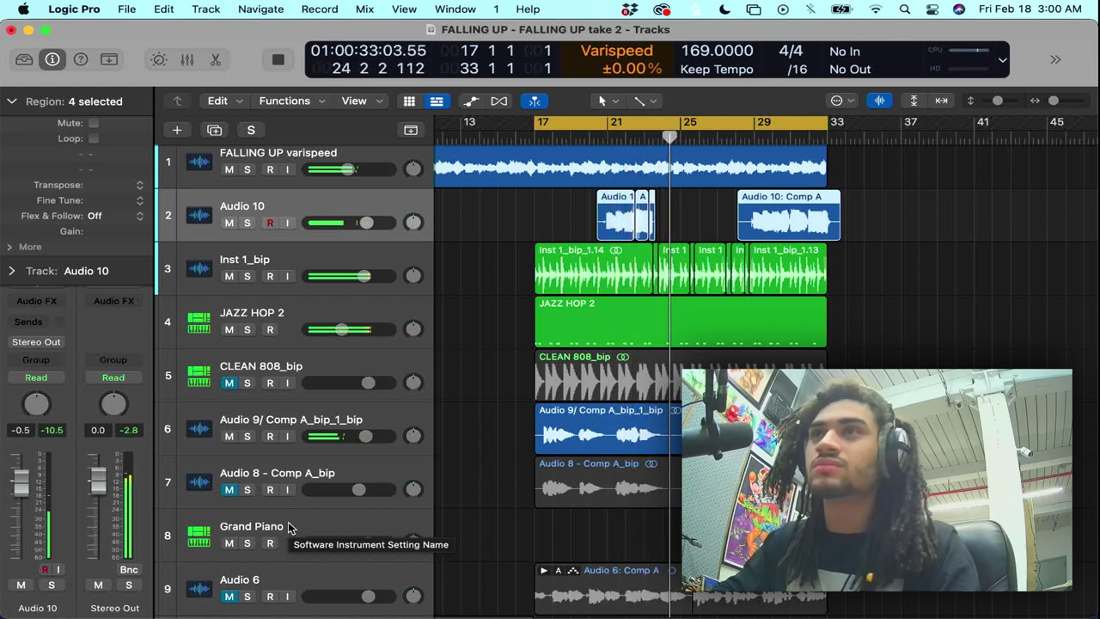
- Replay the mix from around the start of the first Audio 10 region
key("space")
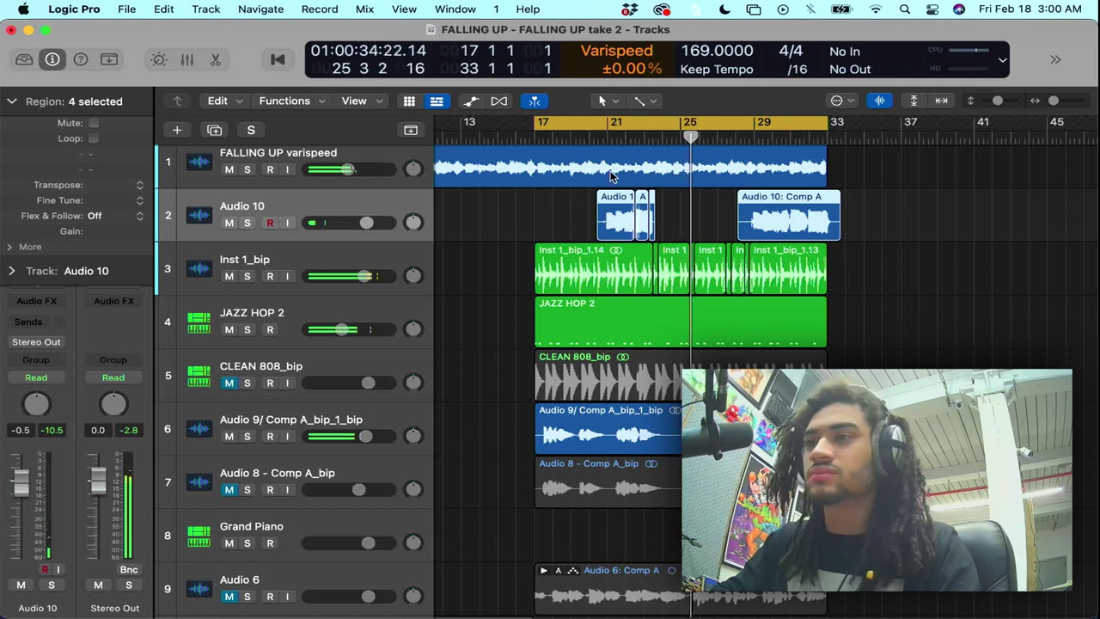
left_click(604, 141)
key("space")
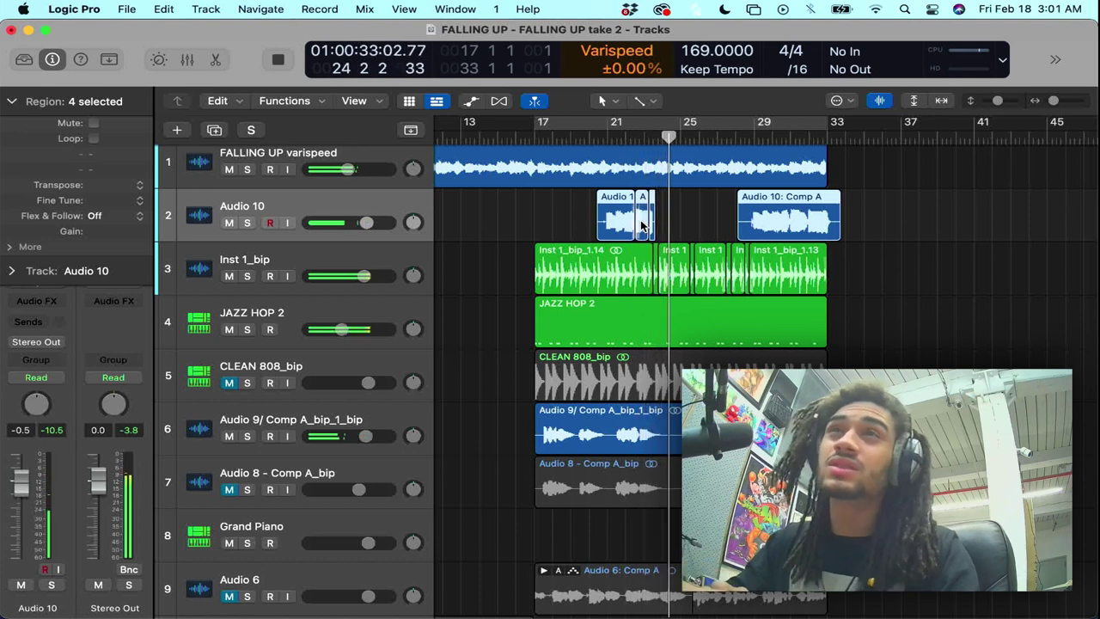
key("space")
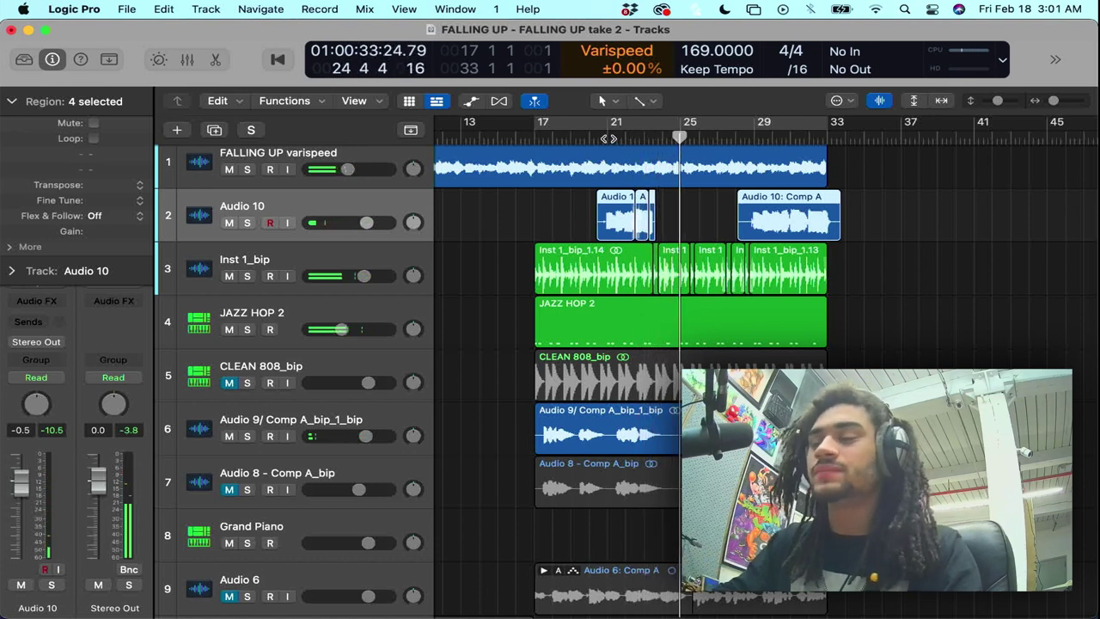
- Record a new take on the Audio 10 track from bar 17 to about bar 27 with the cycle on
left_click_drag(609, 138, 597, 139)
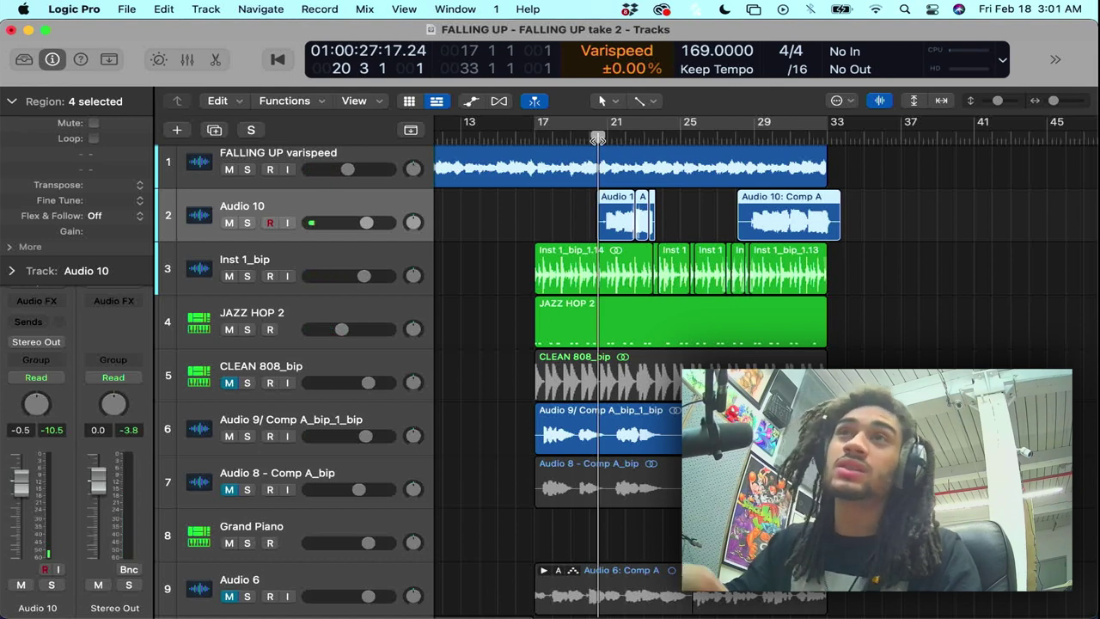
left_click_drag(598, 137, 533, 143)
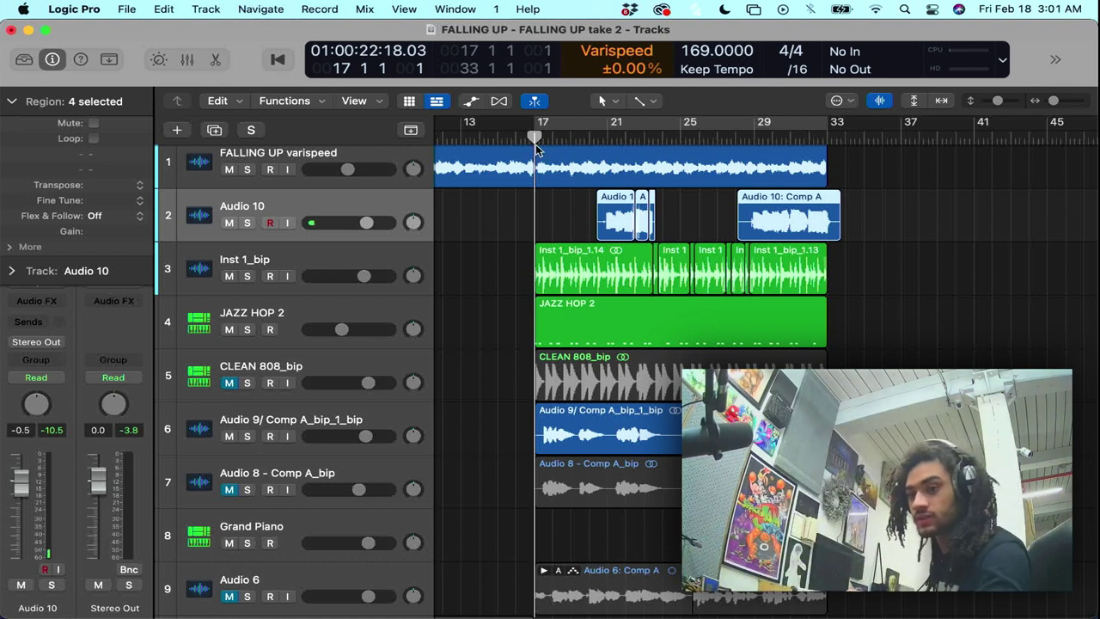
key("c")
key("r")
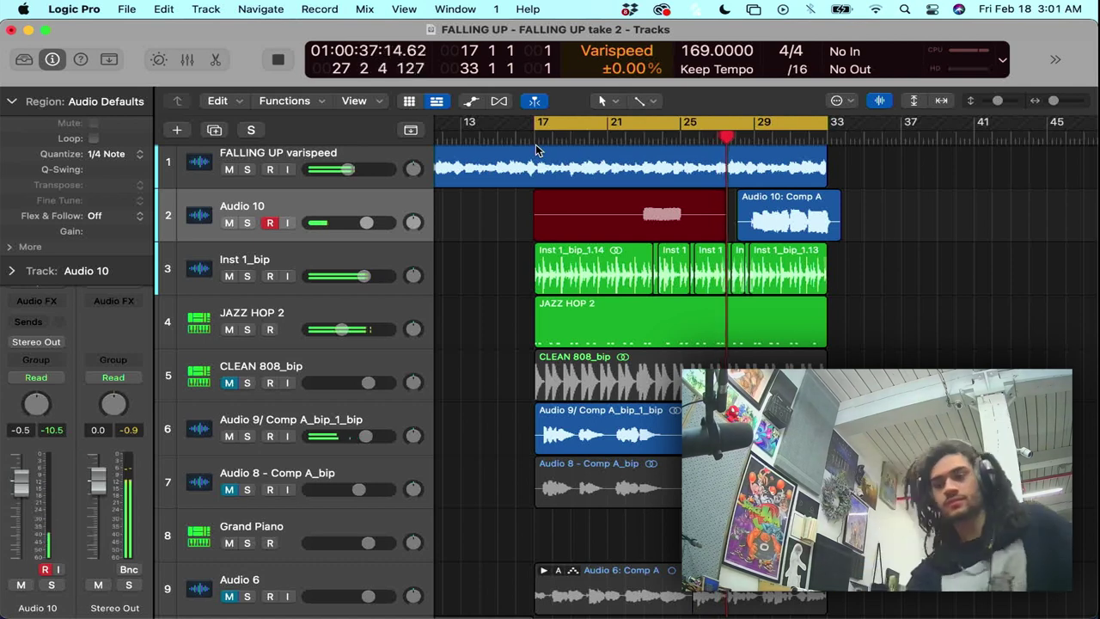
key("space")
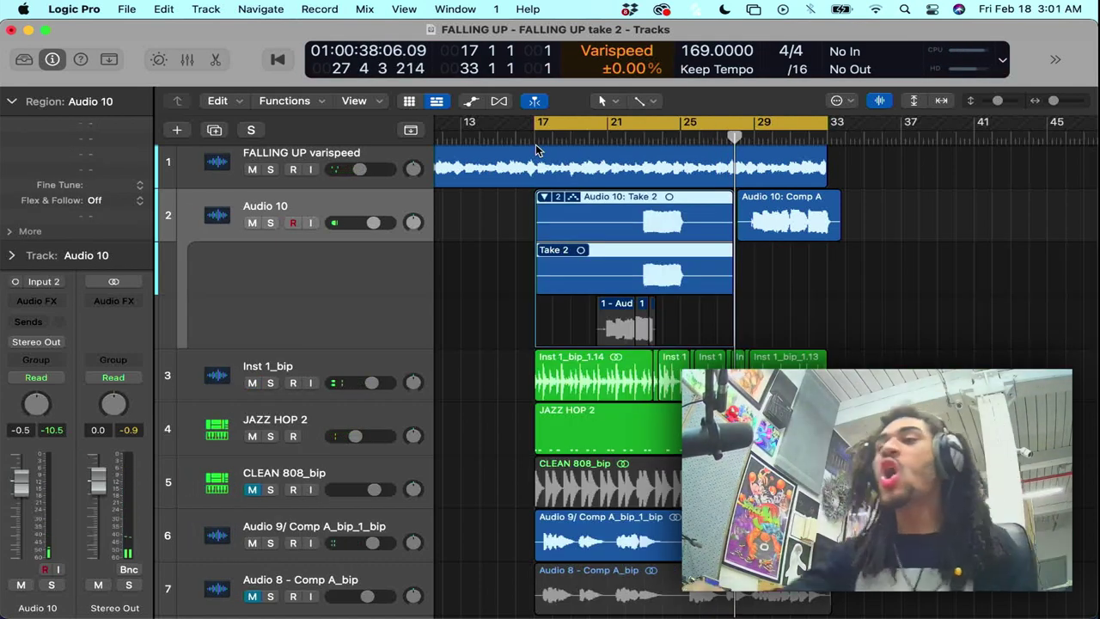
- Switch the Audio 10 take folder to its first take and play it from bar 21 with the cycle off
left_click(615, 324)
key("z")
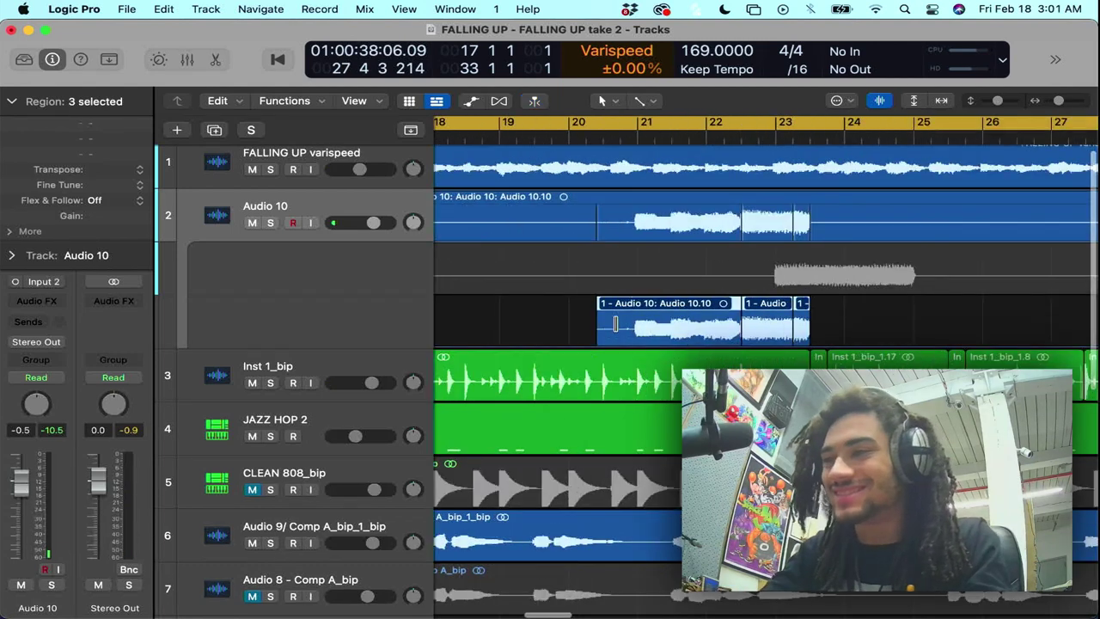
scroll(615, 324, "right", 1)
key("c")
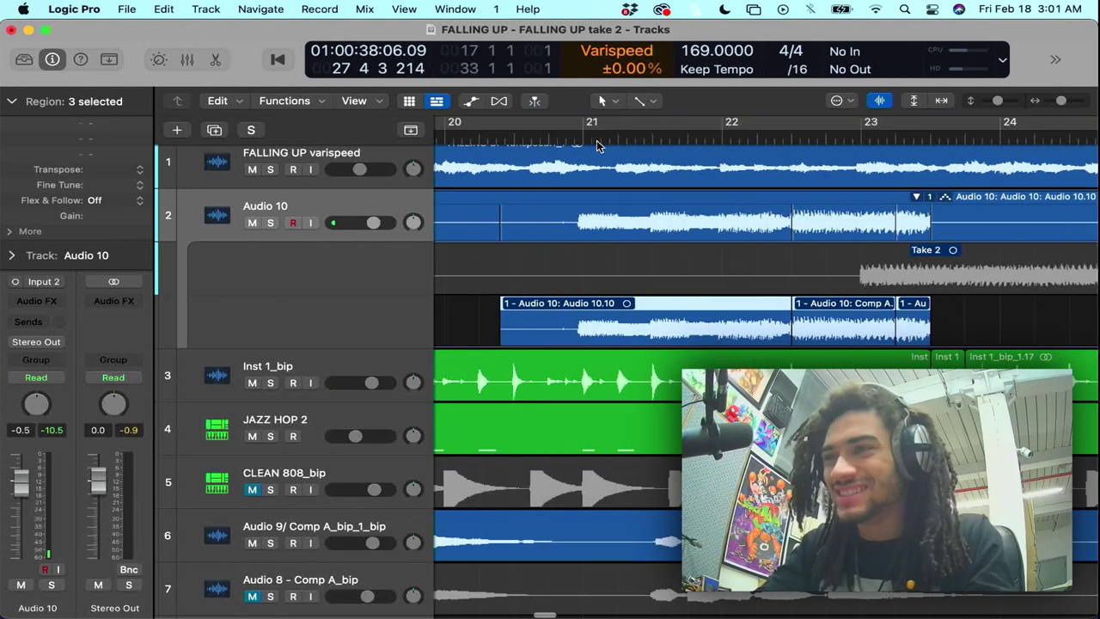
left_click(583, 137)
key("space")
scroll(744, 303, "right", 4)
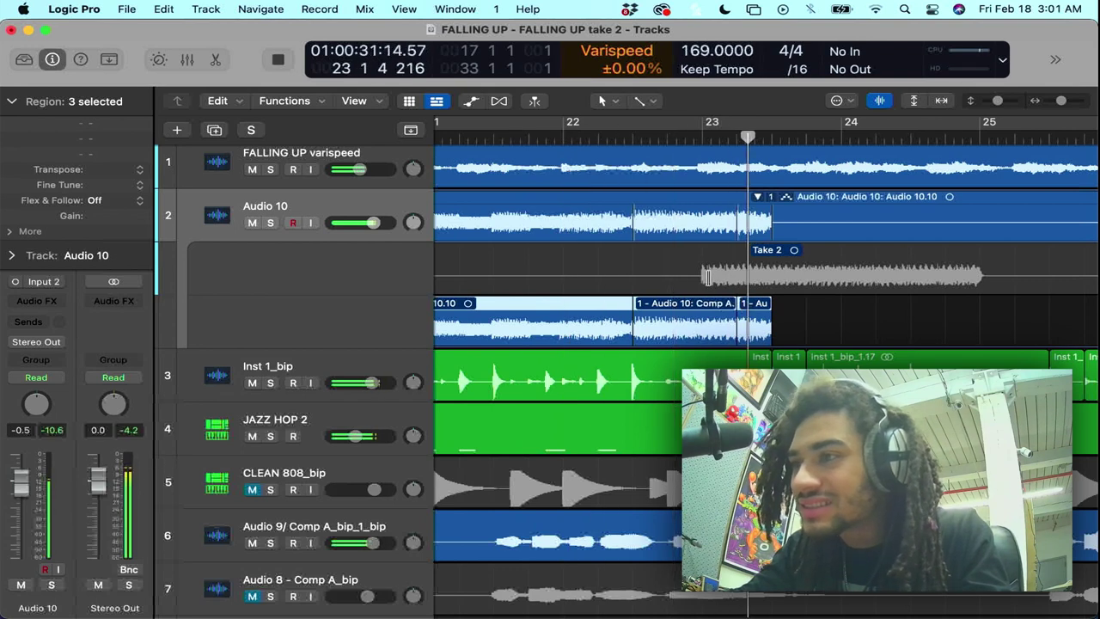
- Comp Take 2 into the Audio 10 take folder from bar 23 to about bar 25 and flatten the comp
left_click_drag(702, 277, 1006, 310)
key("super+Left")
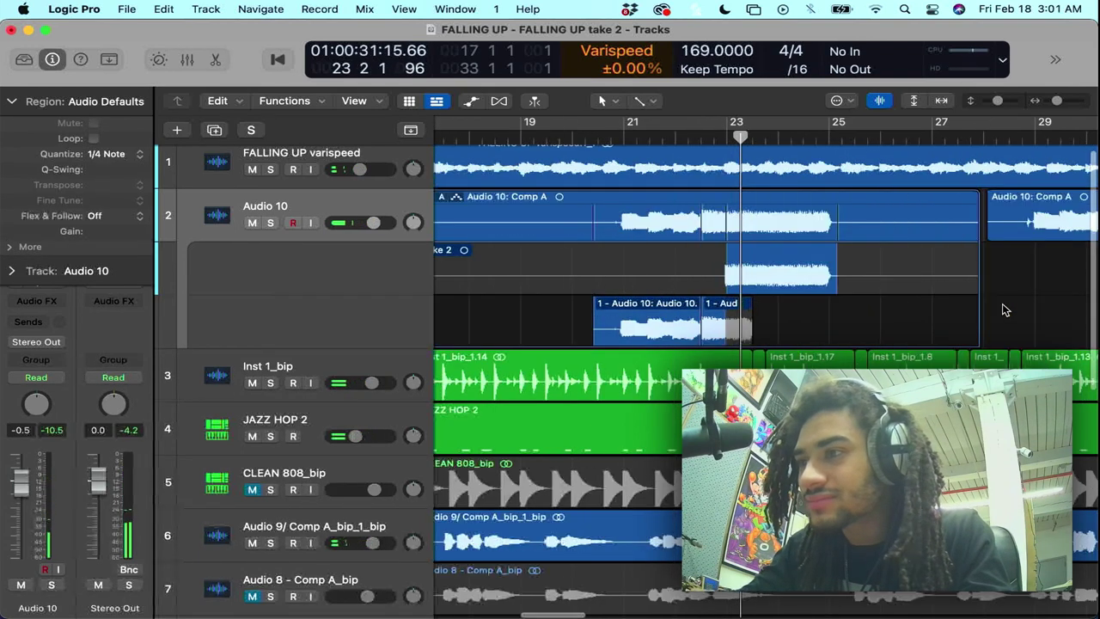
left_click(453, 197)
left_click(561, 318)
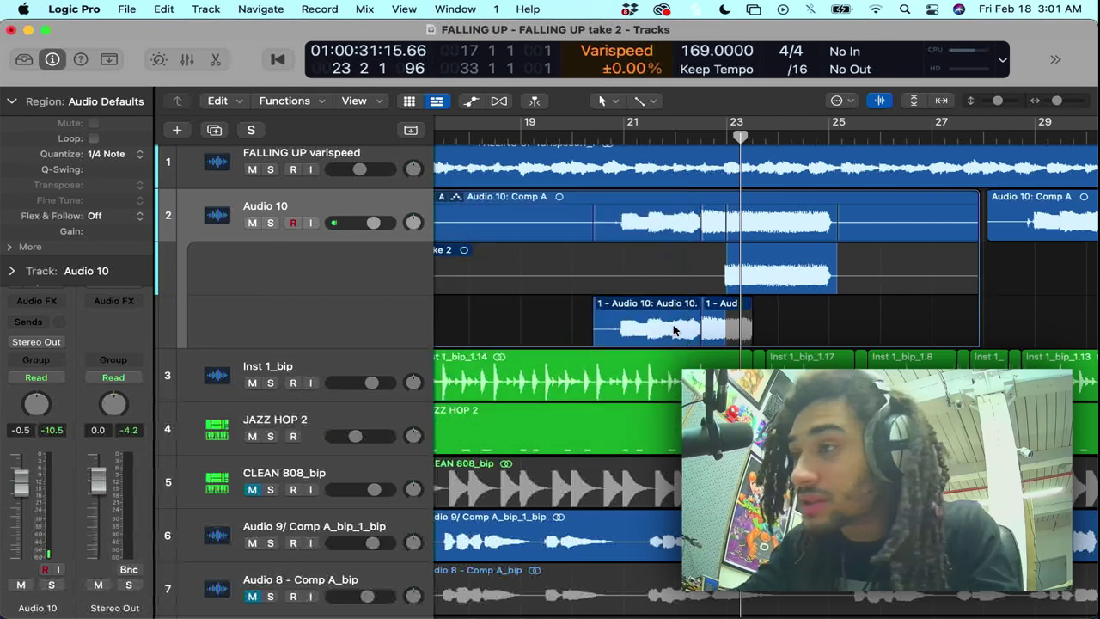
- Crossfade the first two flattened Audio 10 regions at their boundary on bar 22, beat 3
key("super+Right")
key("super+Right")
key("super+Right")
key("super+Right")
key("super+Right")
key("super+Right")
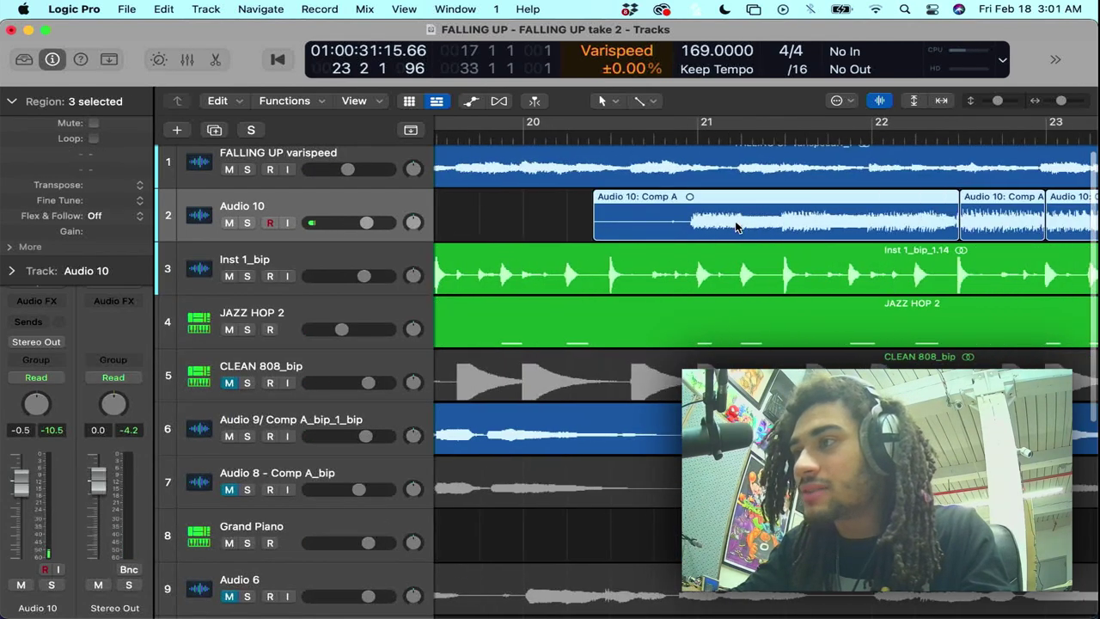
scroll(736, 226, "right", 5)
scroll(736, 226, "right", 2)
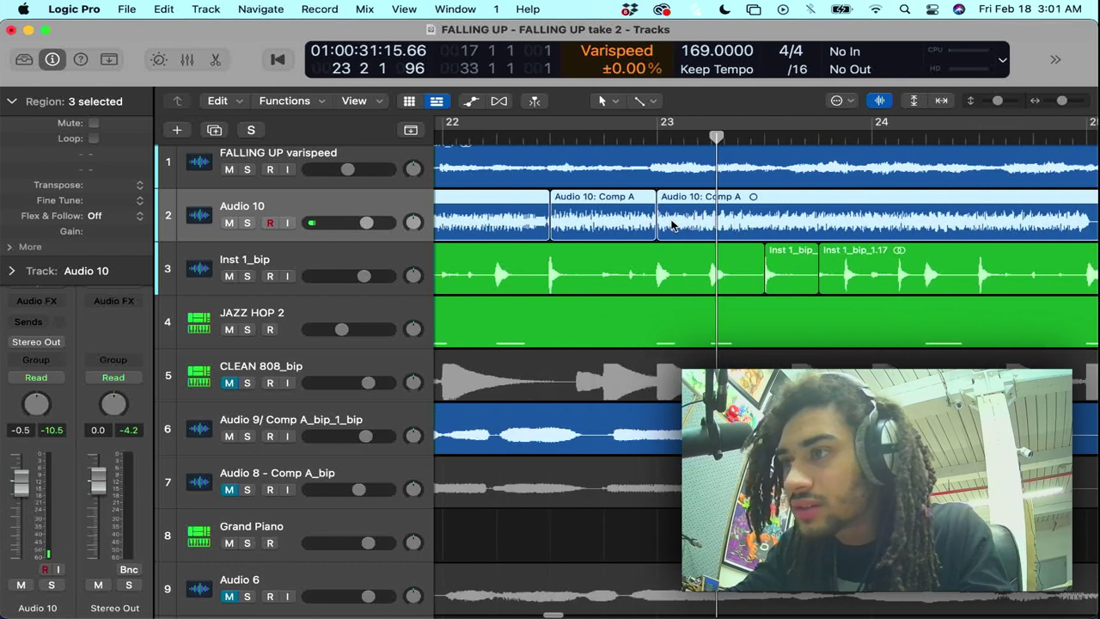
left_click(649, 136)
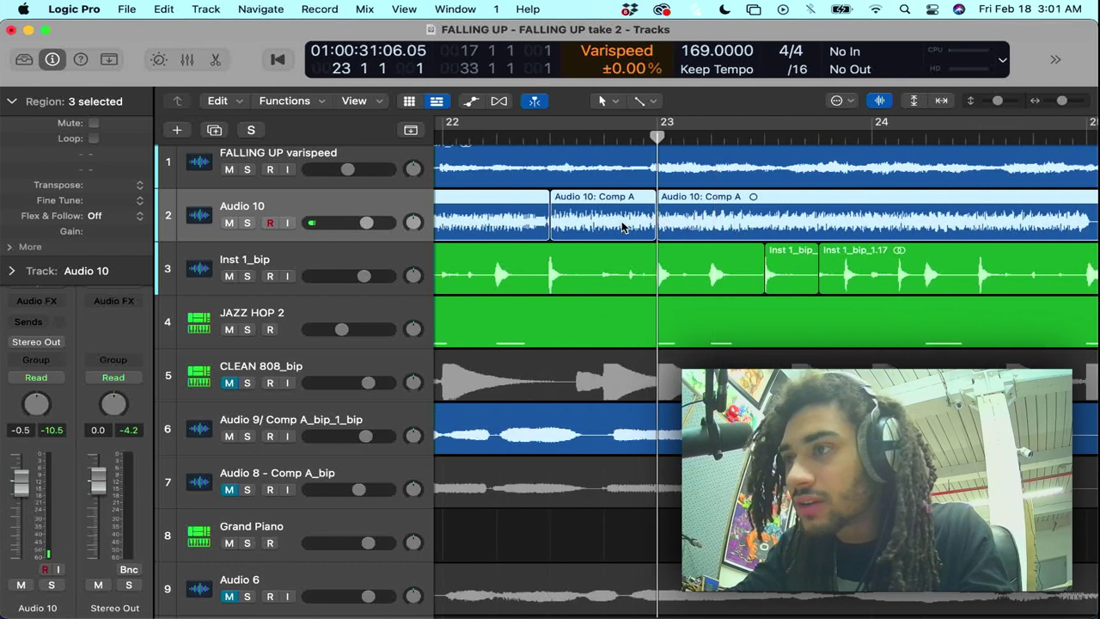
key("super+Right")
key("super+Right")
key("super+Right")
key("super+Right")
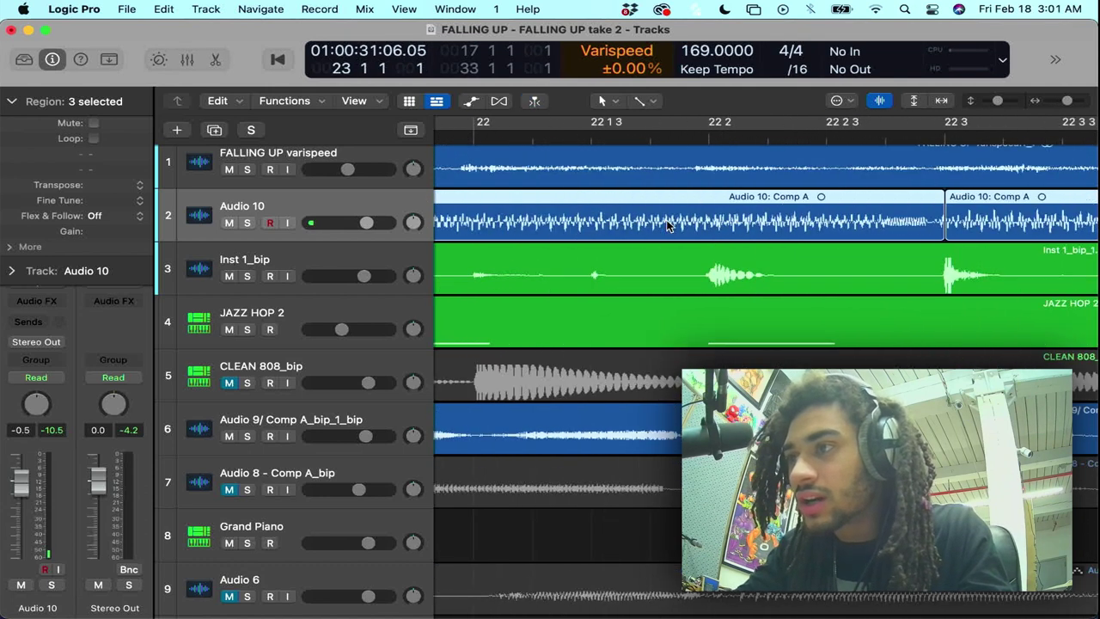
left_click(783, 272)
left_click(768, 229)
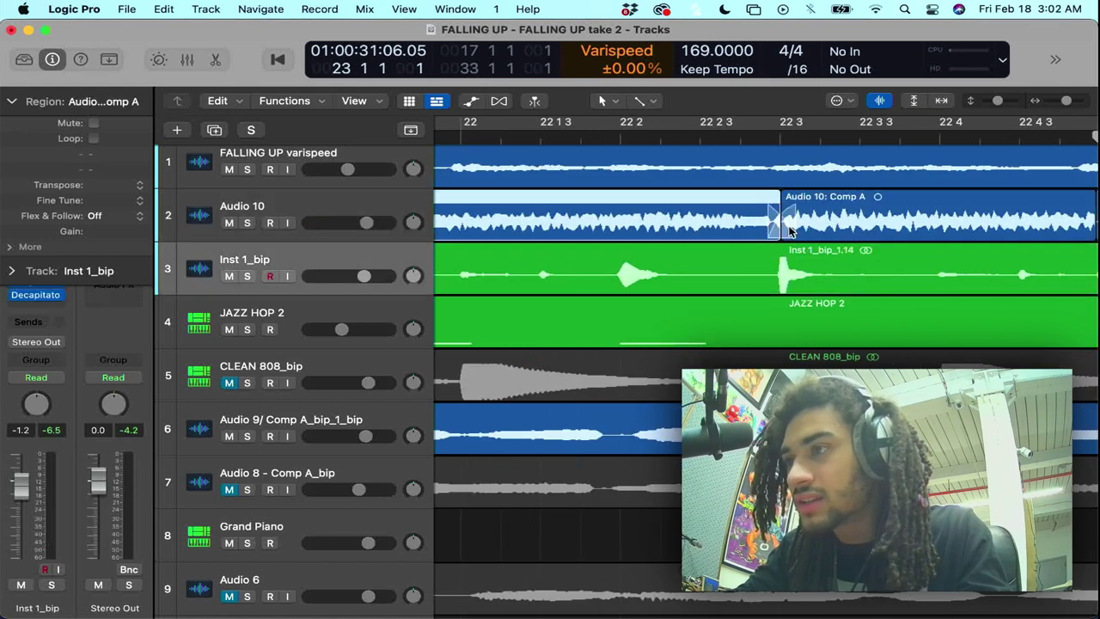
- Solo the Audio 10 track and play it from just before the crossfade on bar 22, beat 3
left_click(600, 139)
left_click(248, 223)
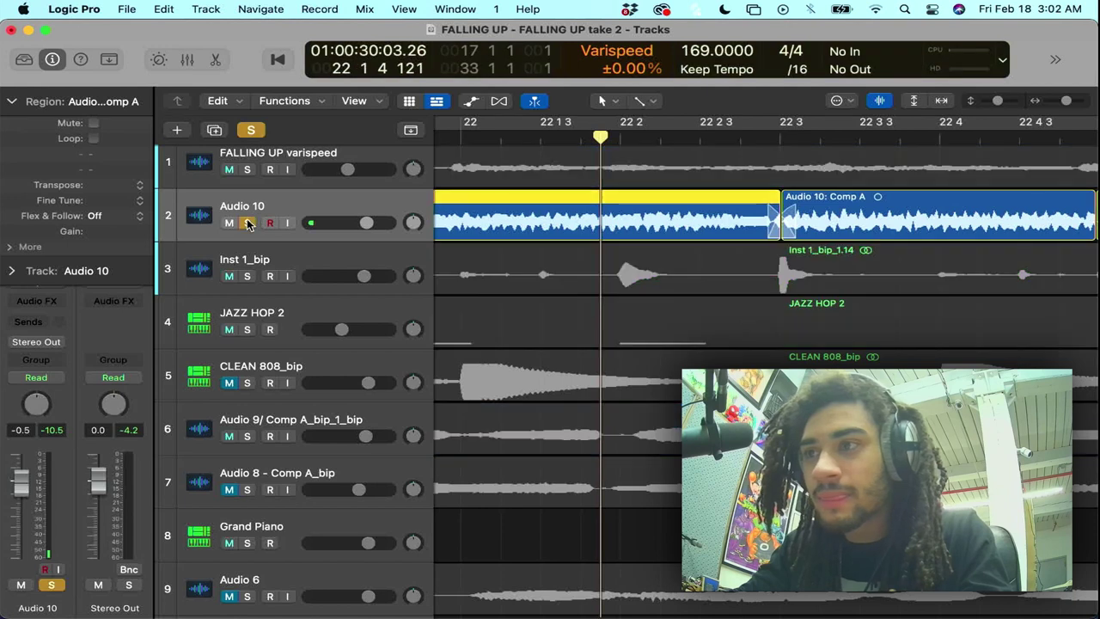
key("space")
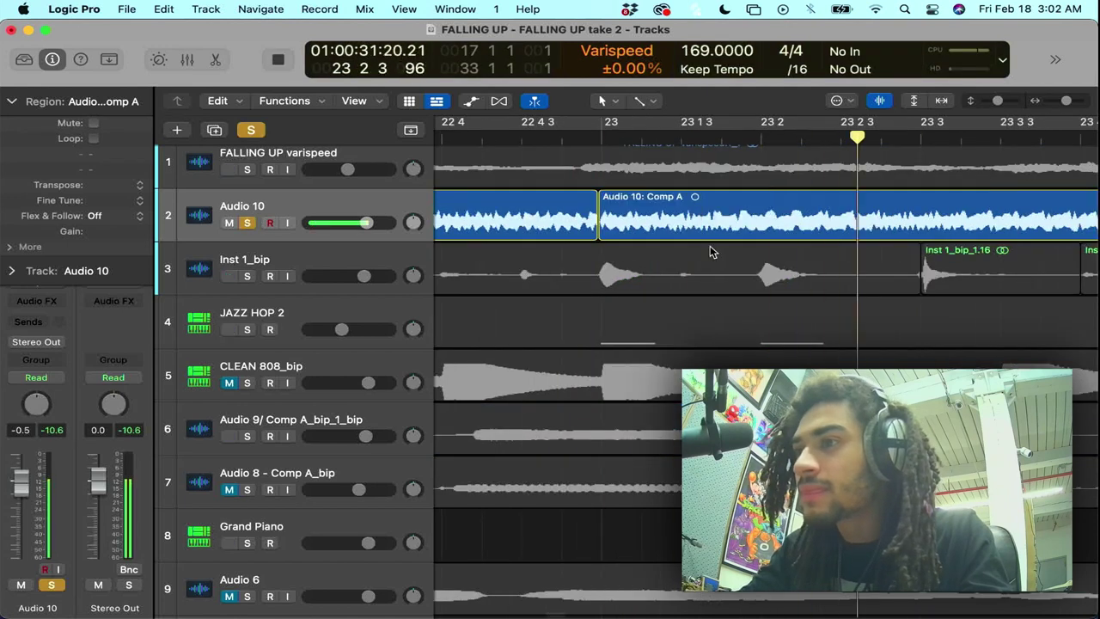
scroll(706, 247, "left", 4)
scroll(626, 234, "right", 2)
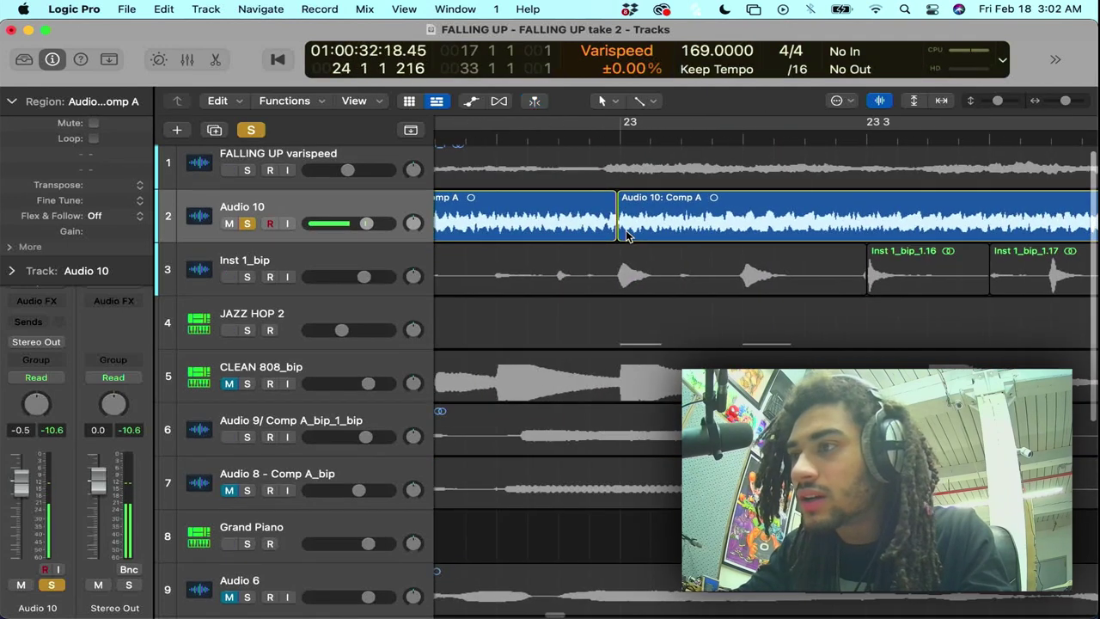
- Crossfade the second and third Audio 10 regions at bar 23 and save the project
left_click(609, 229)
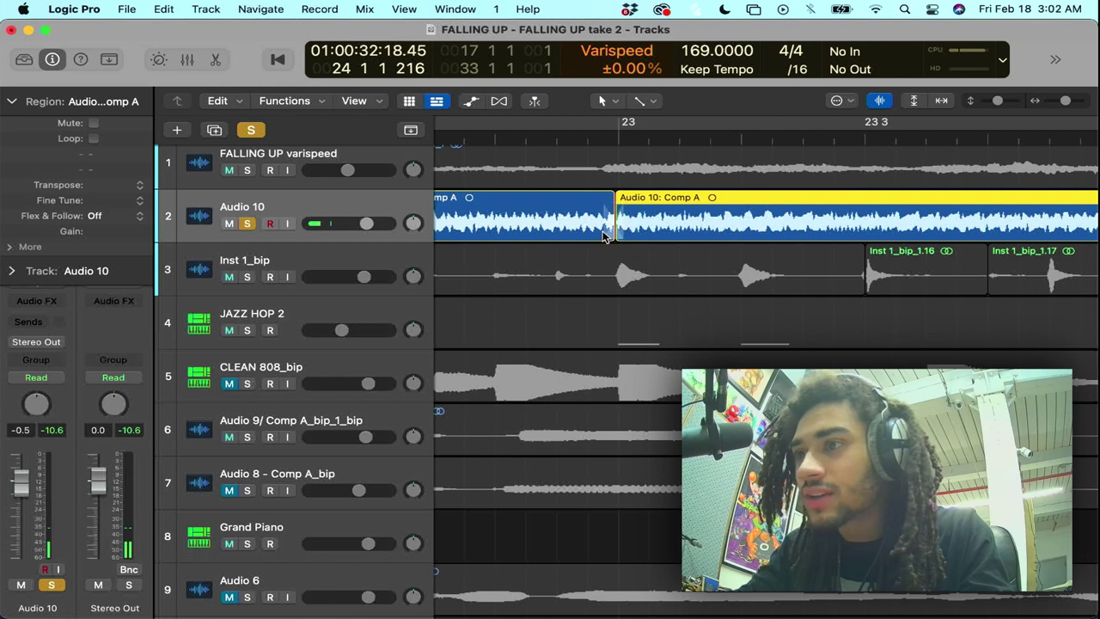
scroll(603, 237, "down", 4)
key("super+s")
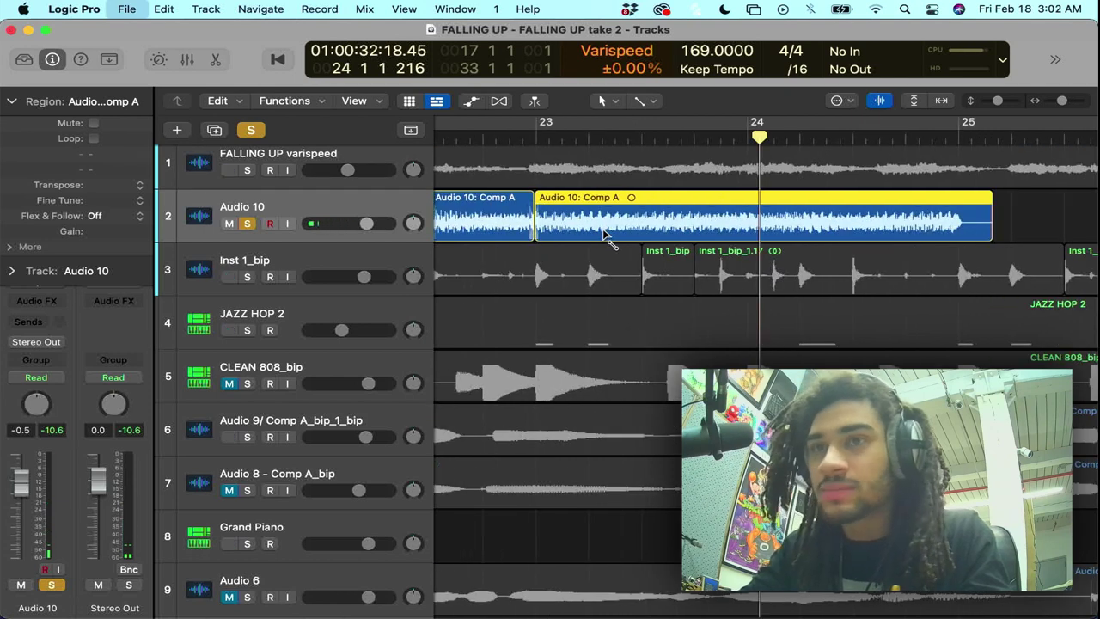
- Replay the soloed Audio 10 line, and play the full mix with solo off and the cycle on
scroll(604, 234, "down", 6)
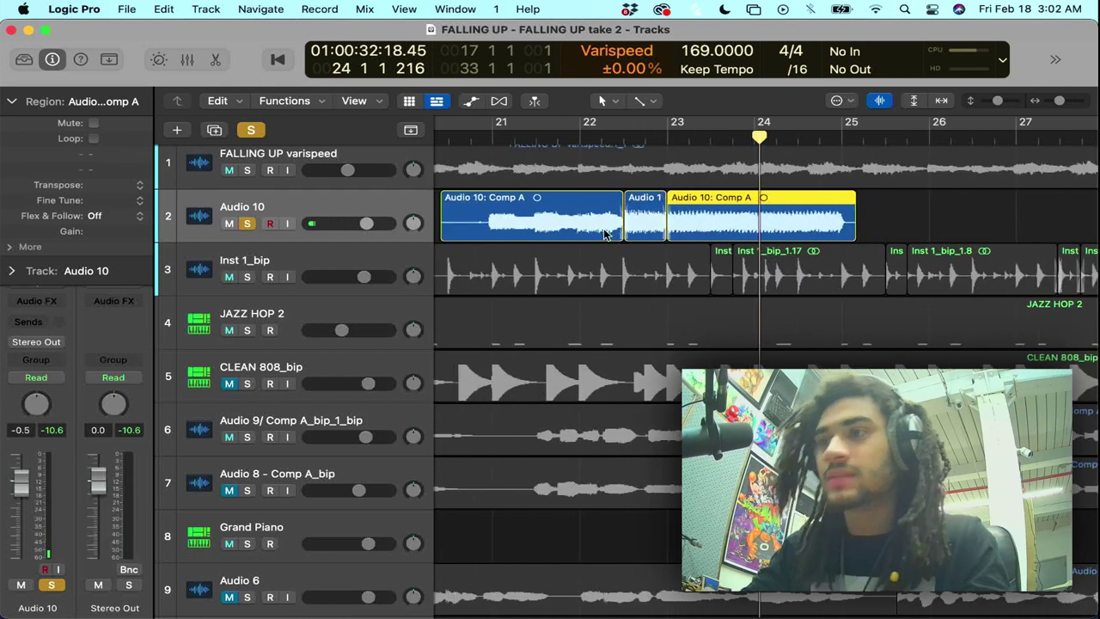
double_click(546, 138)
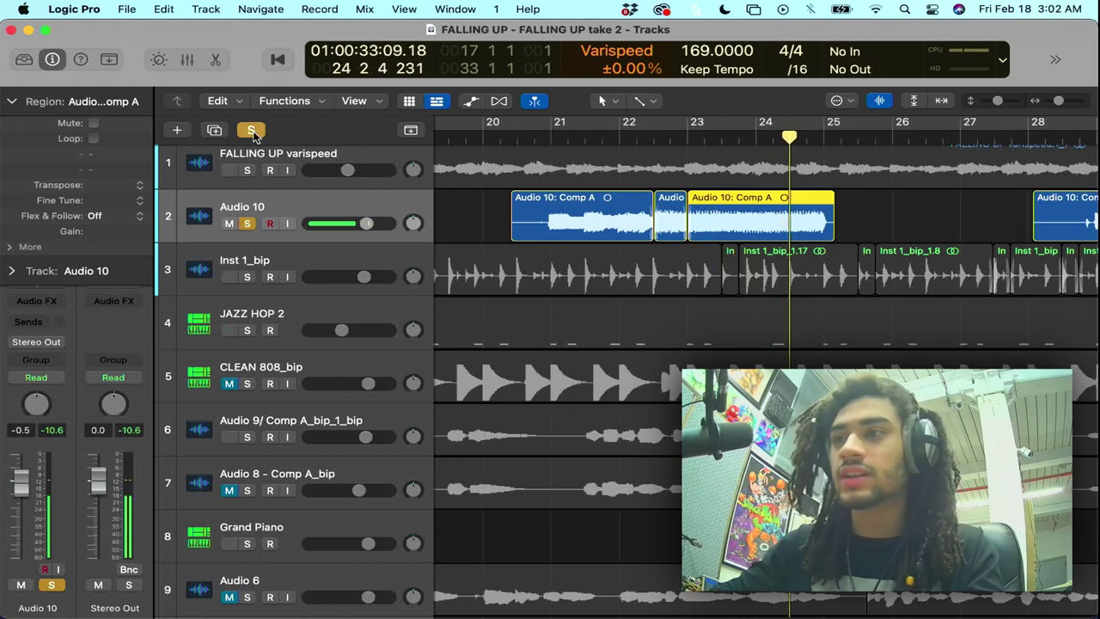
left_click(251, 130)
left_click(482, 129)
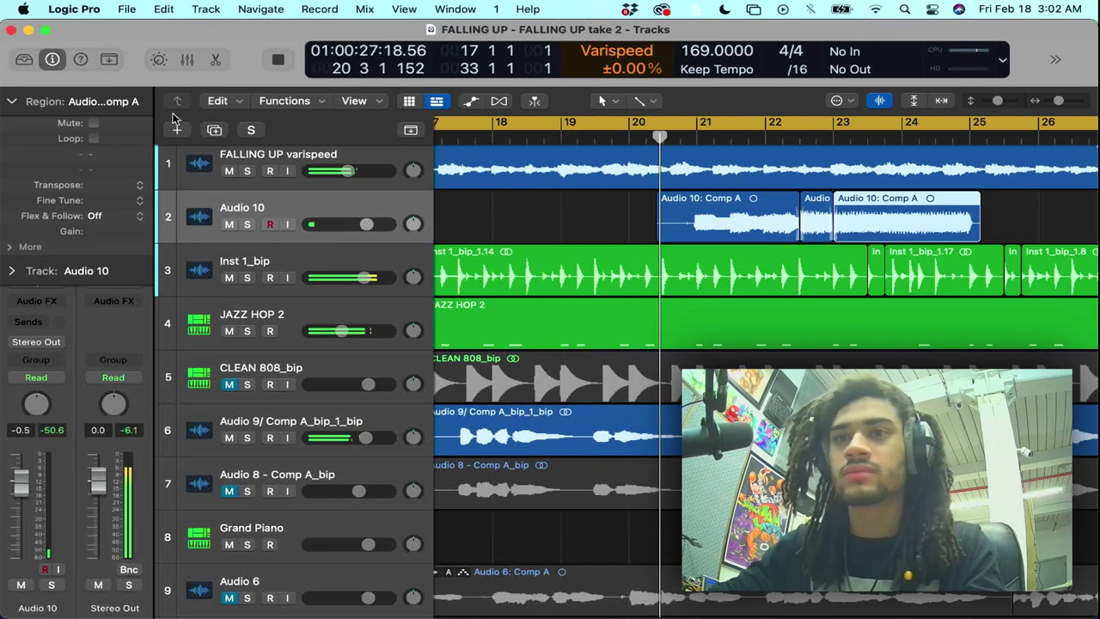
- Collapse the region inspector, stop playback, and split the last region of the first Audio 10 phrase at bar 24, beat 3
left_click(13, 101)
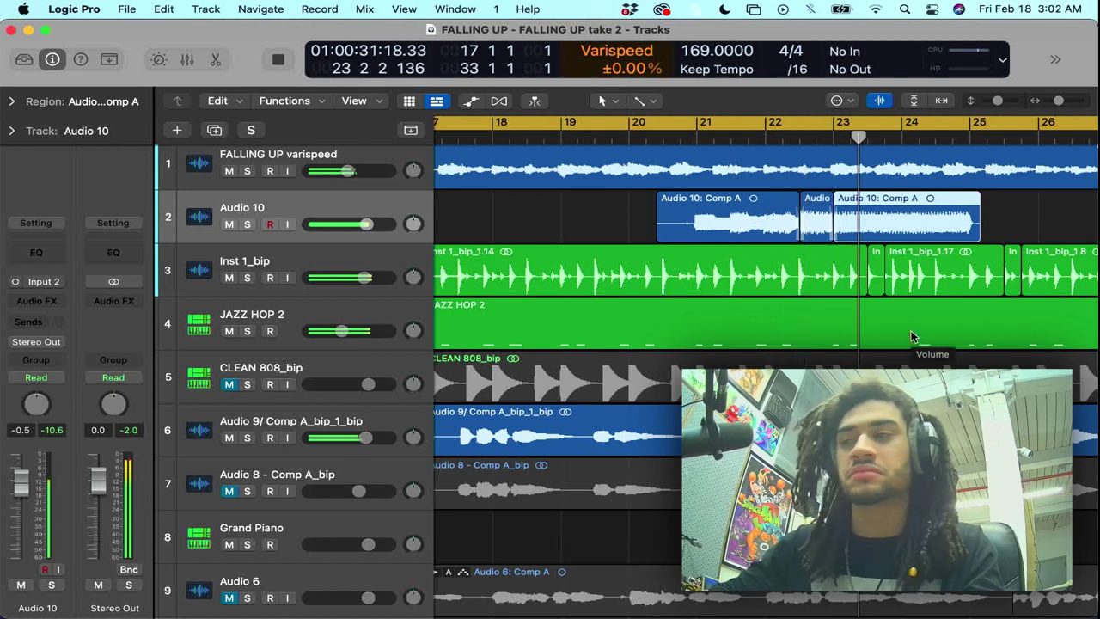
key("space")
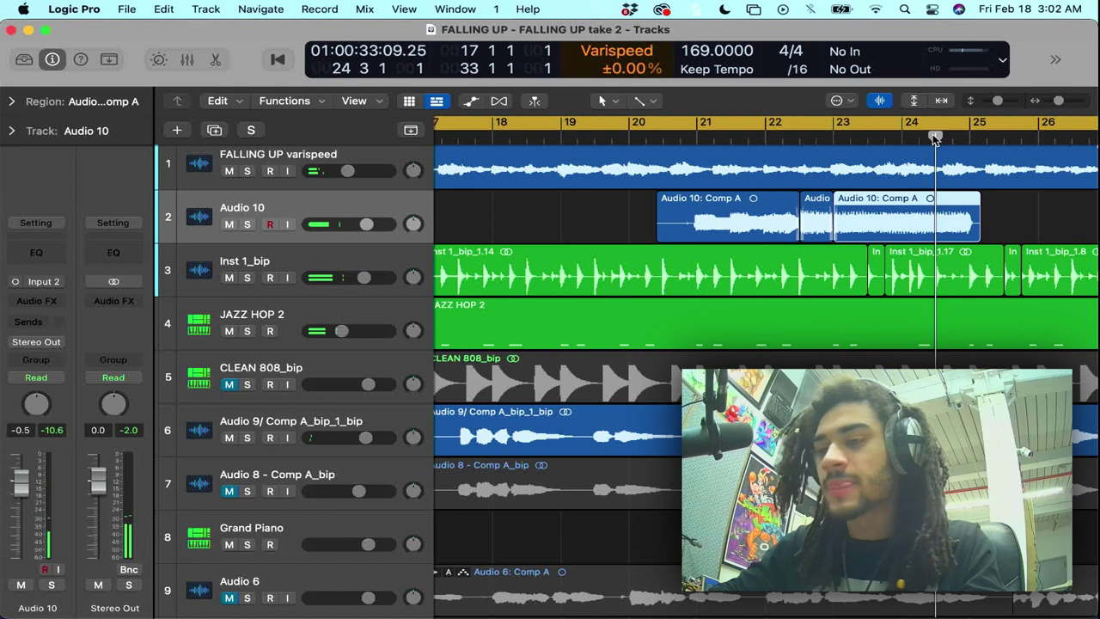
key("super+t")
left_click(958, 232)
key("Delete")
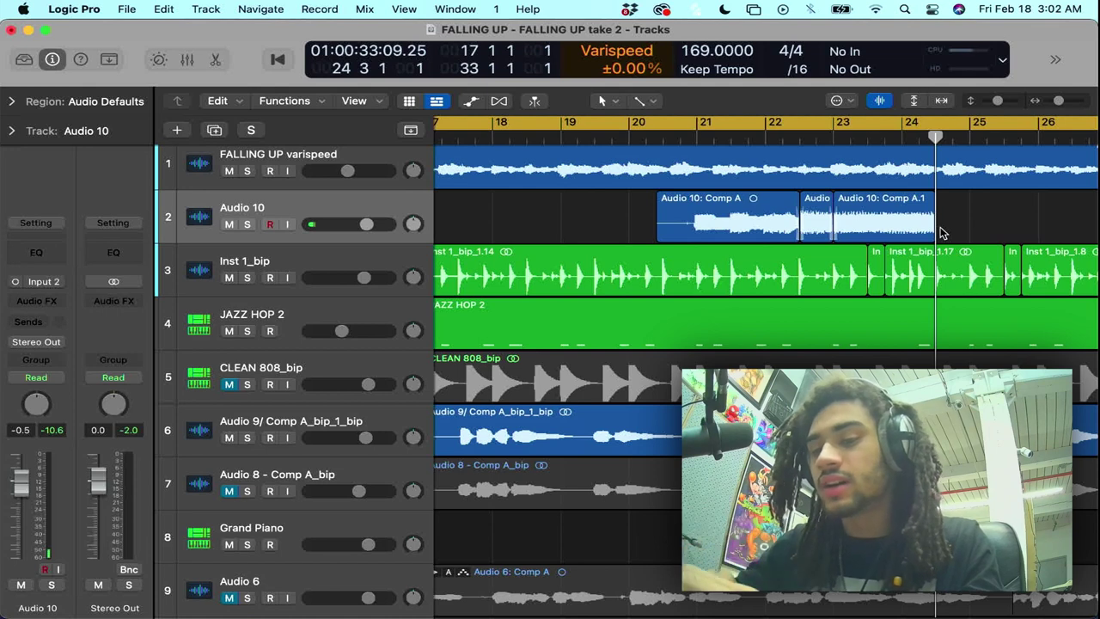
key("super+z")
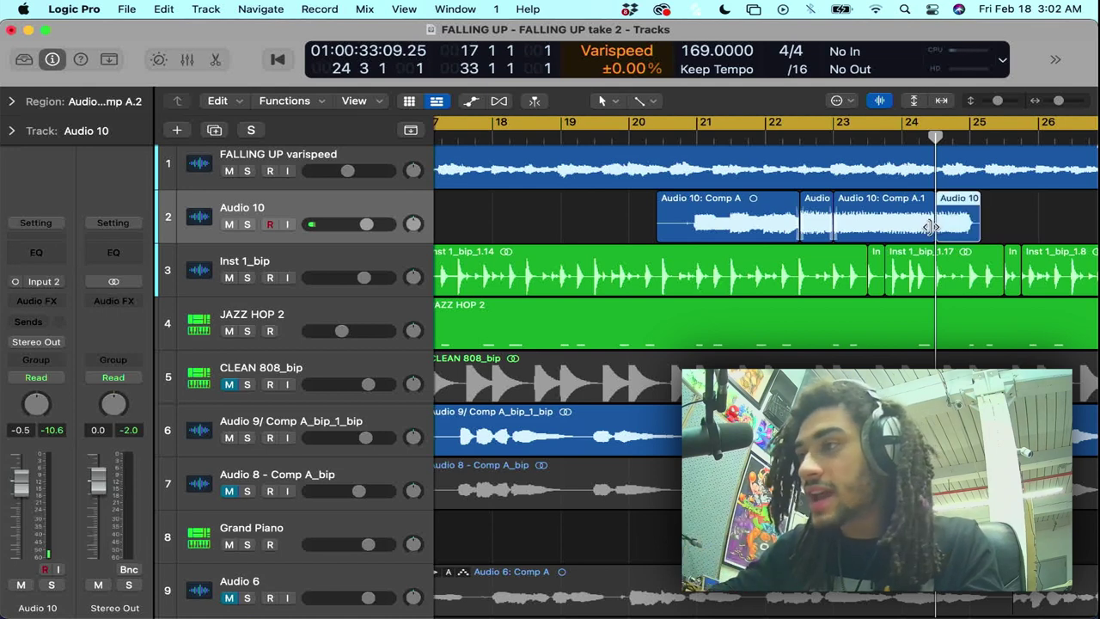
- Shorten the Audio 10 region before the split to end at bar 24 and move the tail region up against it
left_click_drag(928, 228, 889, 235)
scroll(892, 238, "up", 5)
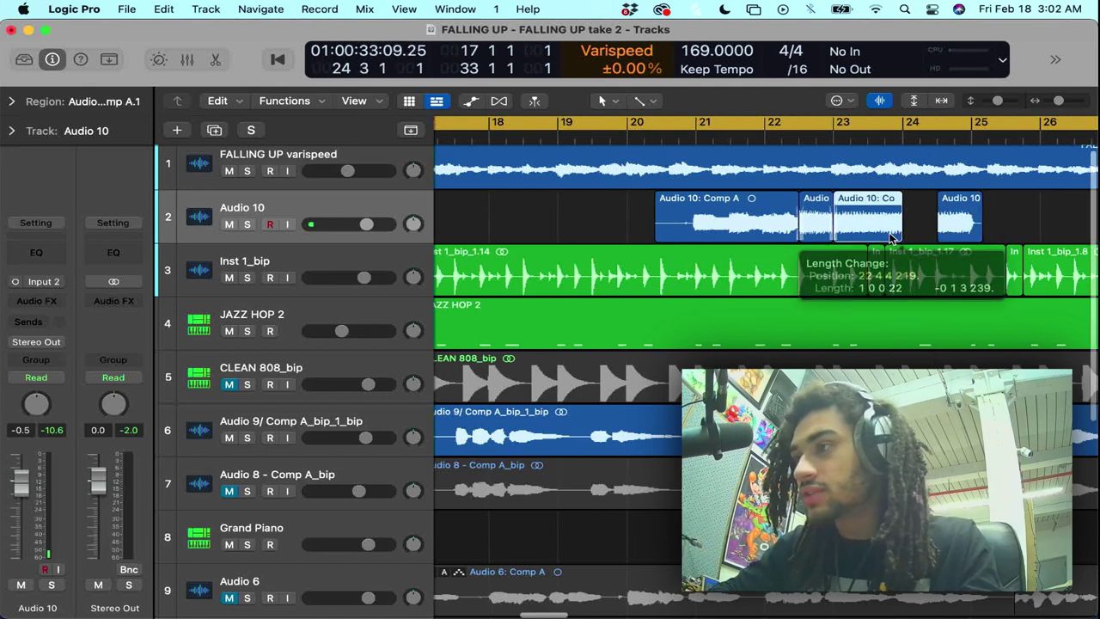
scroll(891, 238, "right", 3)
left_click_drag(961, 225, 865, 230)
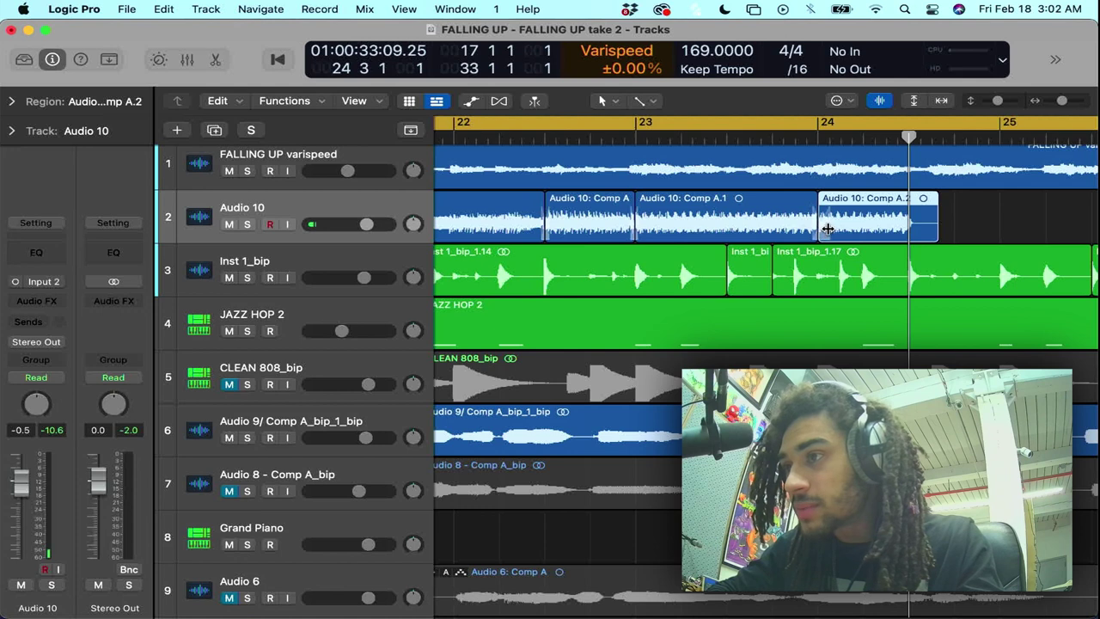
- Play the mix with the cycle off from mid bar 23 to the end of the arrangement at bar 33
double_click(722, 140)
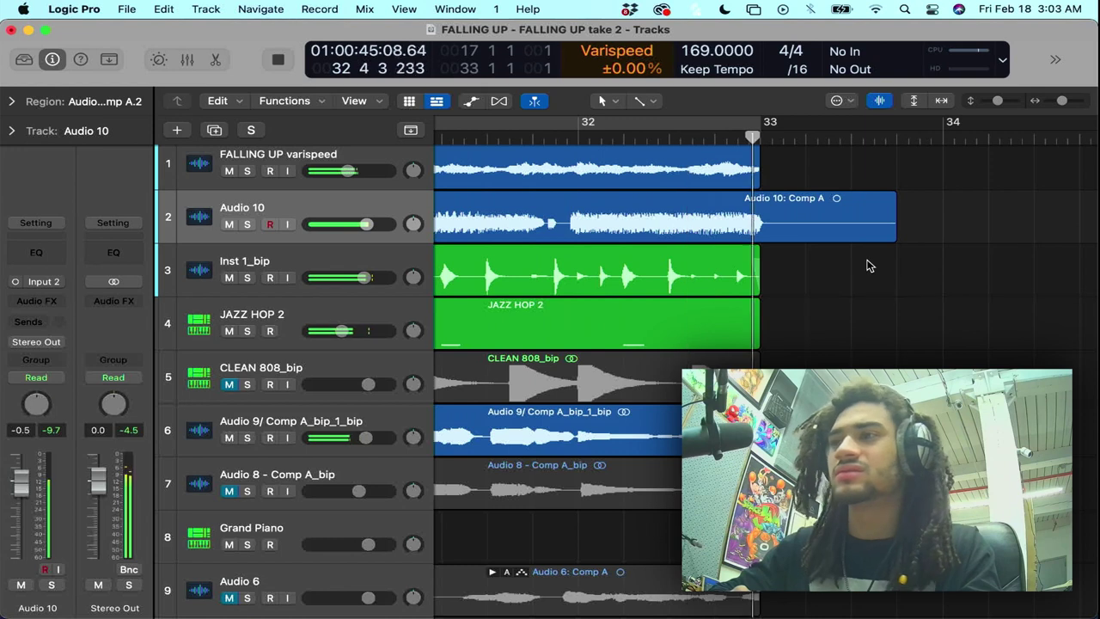
key("space")
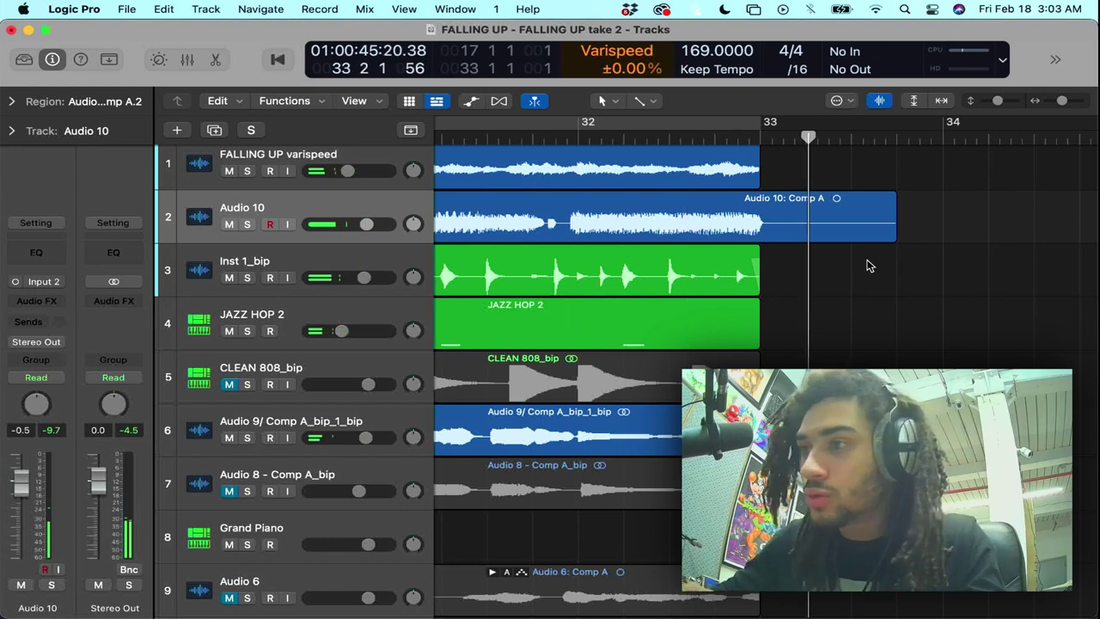
scroll(860, 283, "down", 10)
scroll(860, 283, "up", 4)
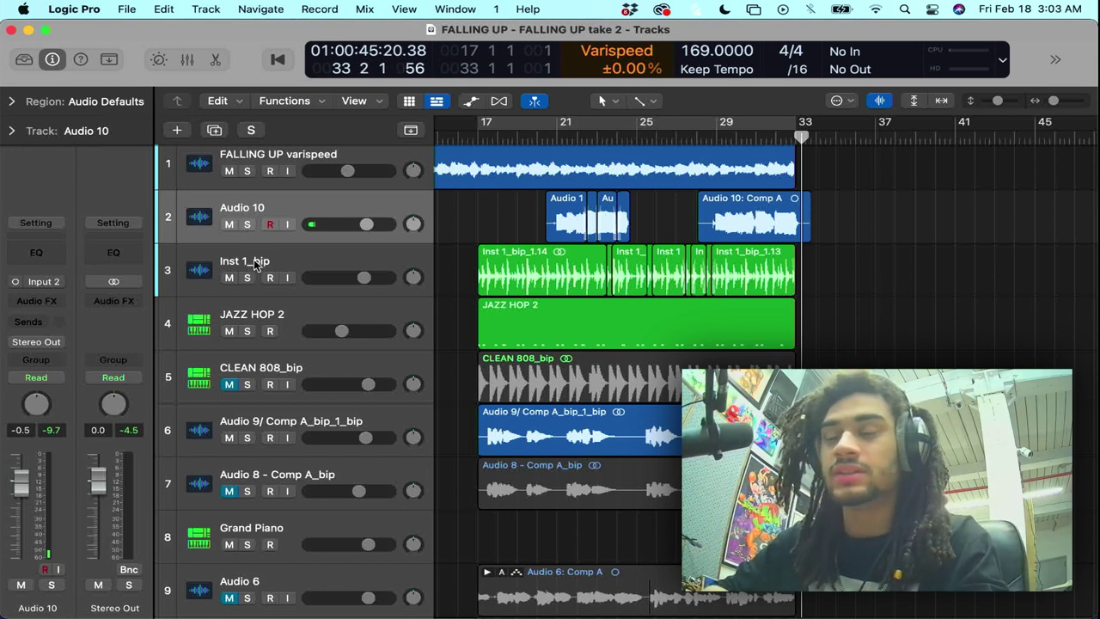
- Look over the Inst 1_bip and FALLING UP varispeed tracks and the rest of the track list down to the muted original parts
left_click(285, 262)
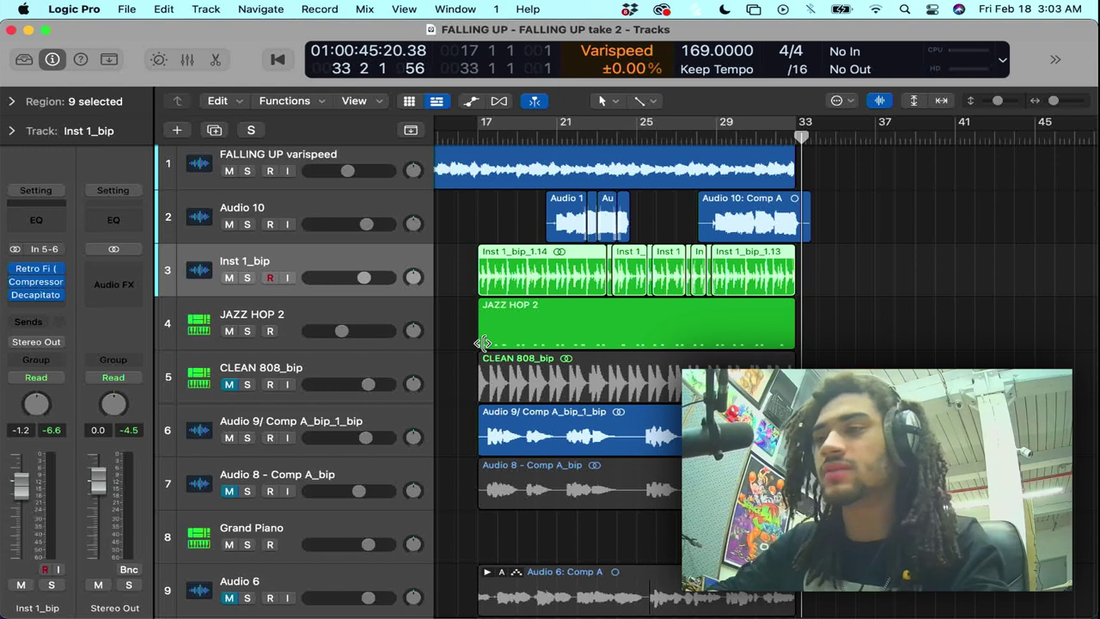
scroll(482, 343, "down", 6)
scroll(482, 343, "left", 5)
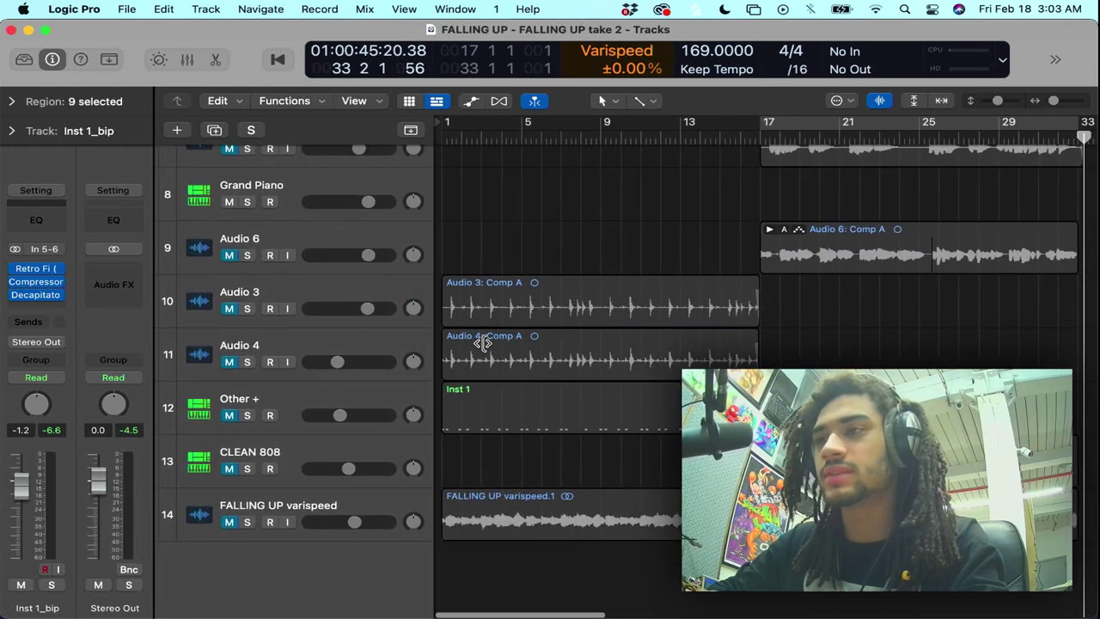
scroll(482, 343, "up", 6)
scroll(482, 342, "right", 4)
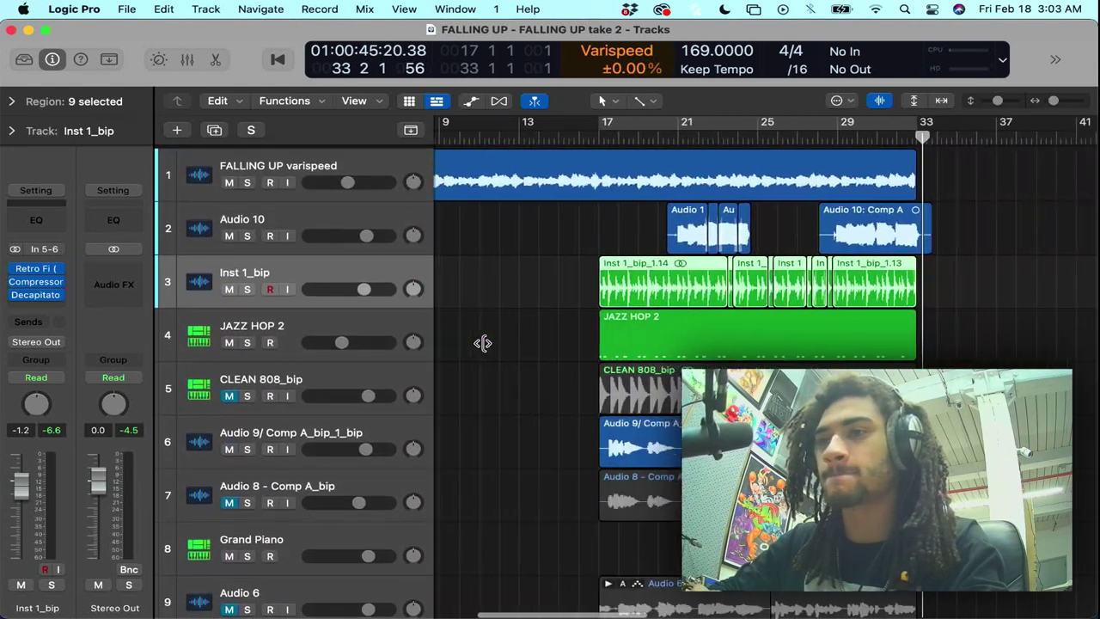
scroll(482, 343, "right", 1)
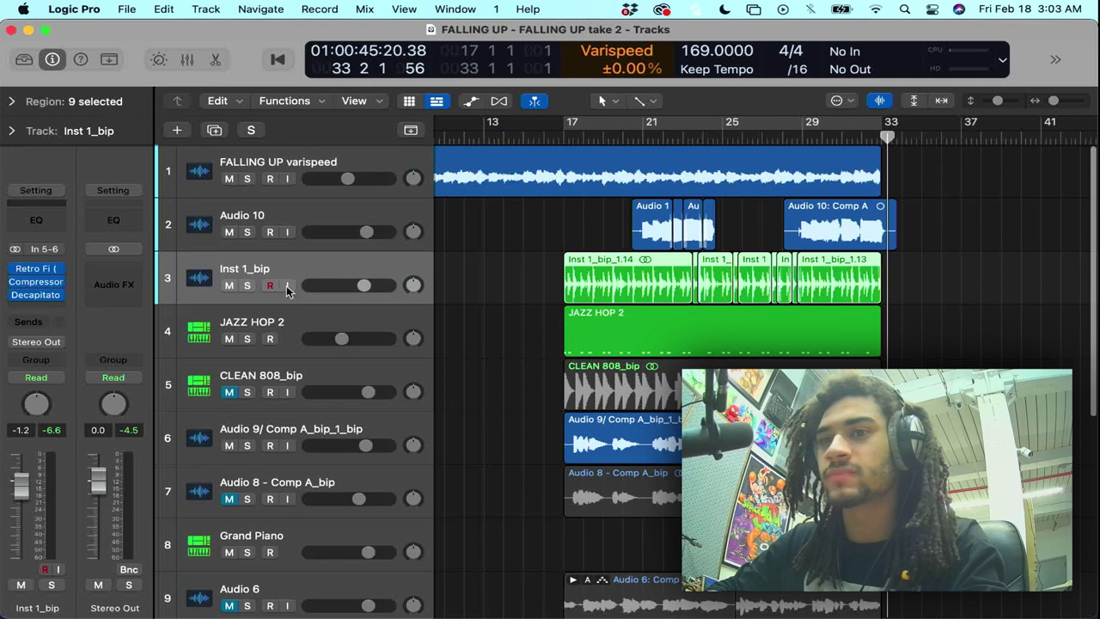
left_click(291, 168)
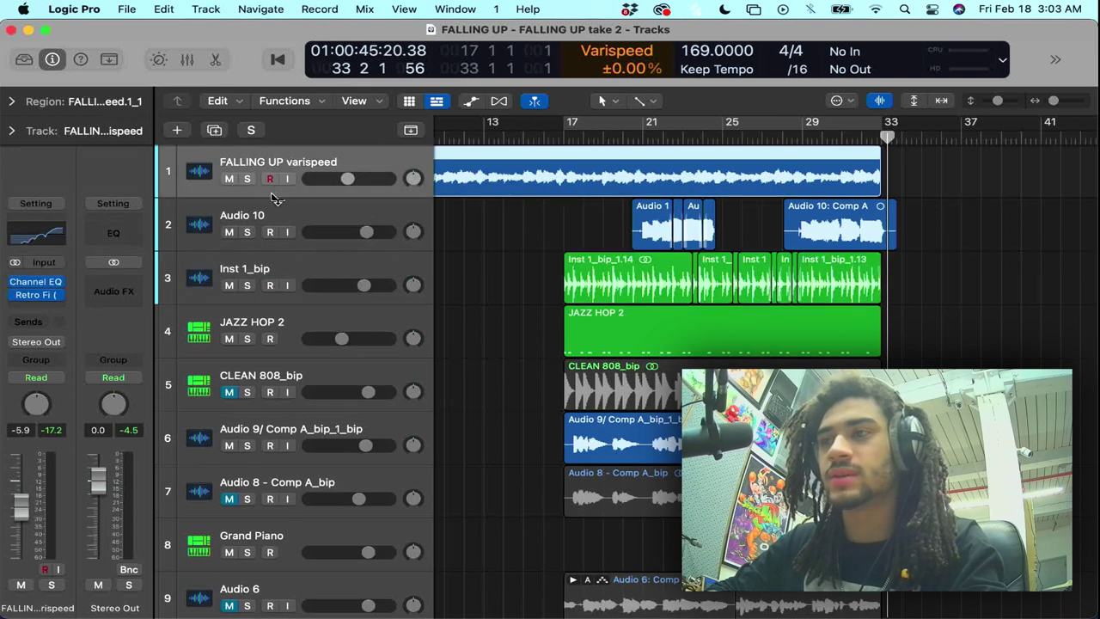
scroll(266, 232, "down", 8)
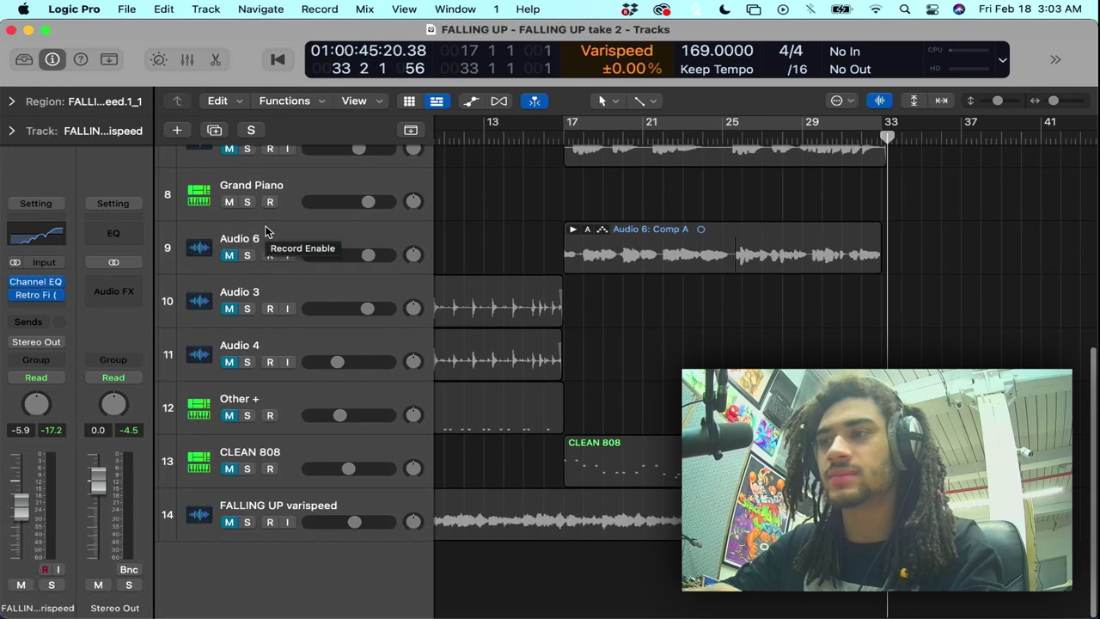
scroll(265, 230, "up", 8)
- Close the minimized VARICHOPS folder window in Finder and empty the Trash of its FALLING UP audio files
mouse_move(3, 384)
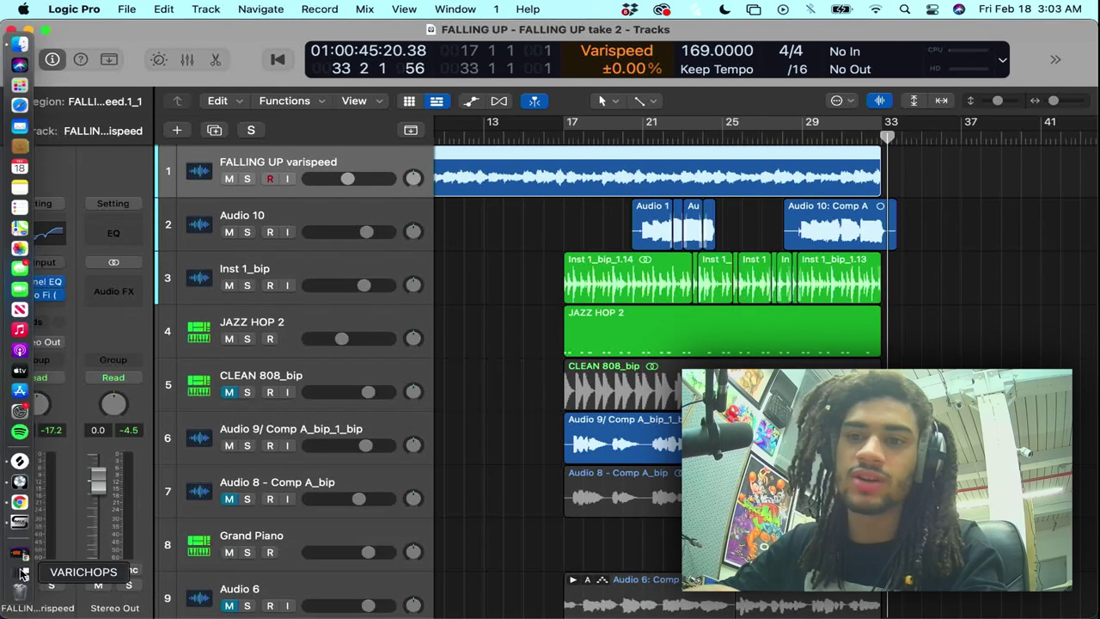
left_click(21, 573)
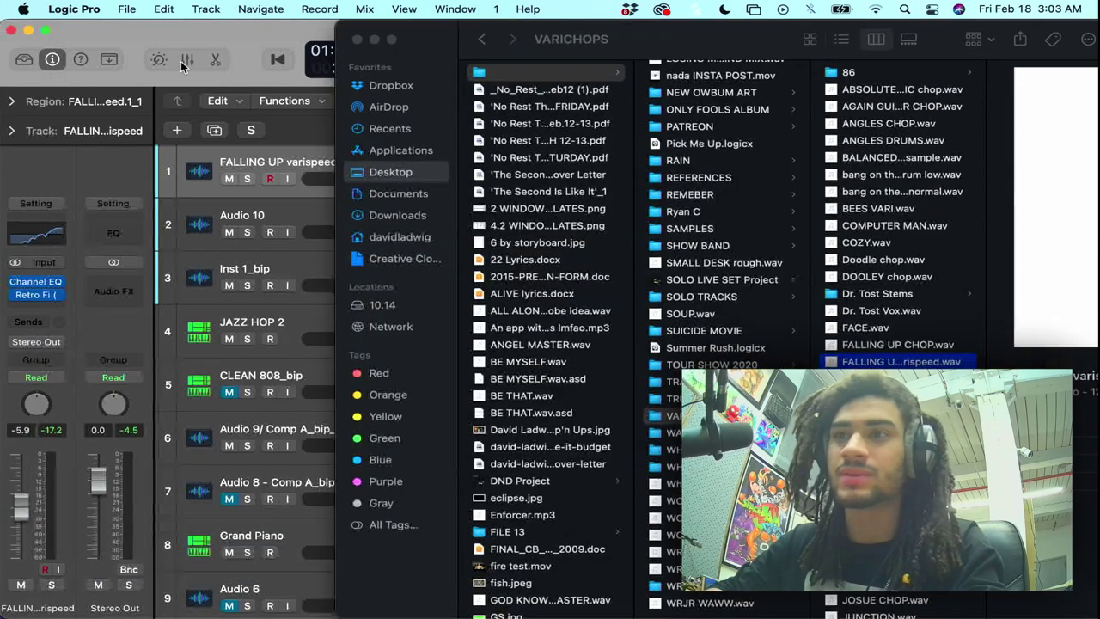
left_click(353, 40)
mouse_move(4, 541)
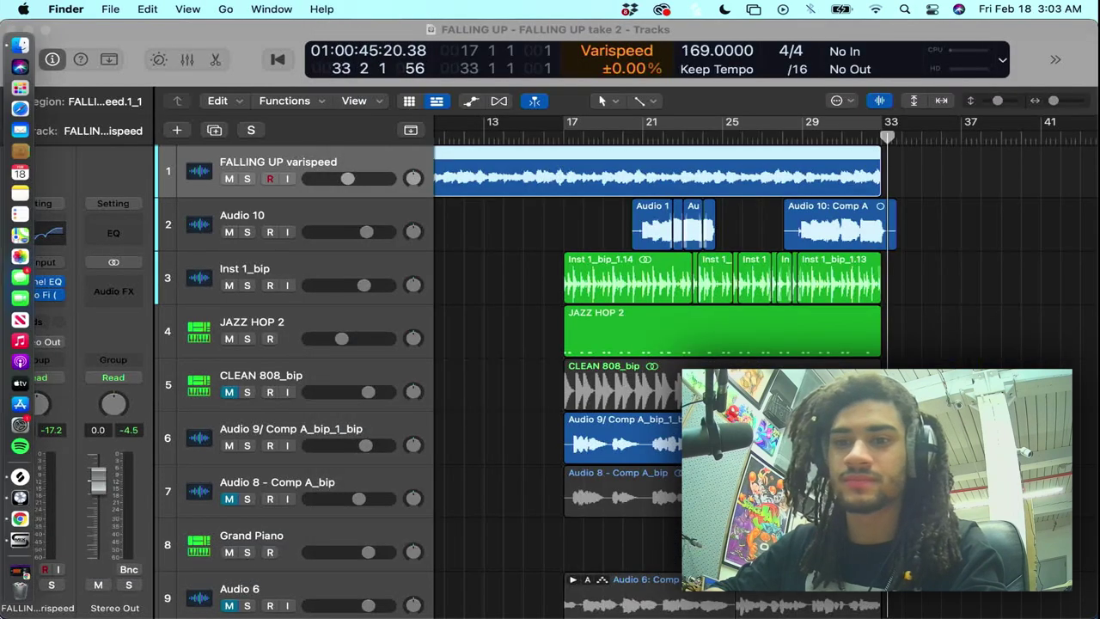
left_click(18, 589)
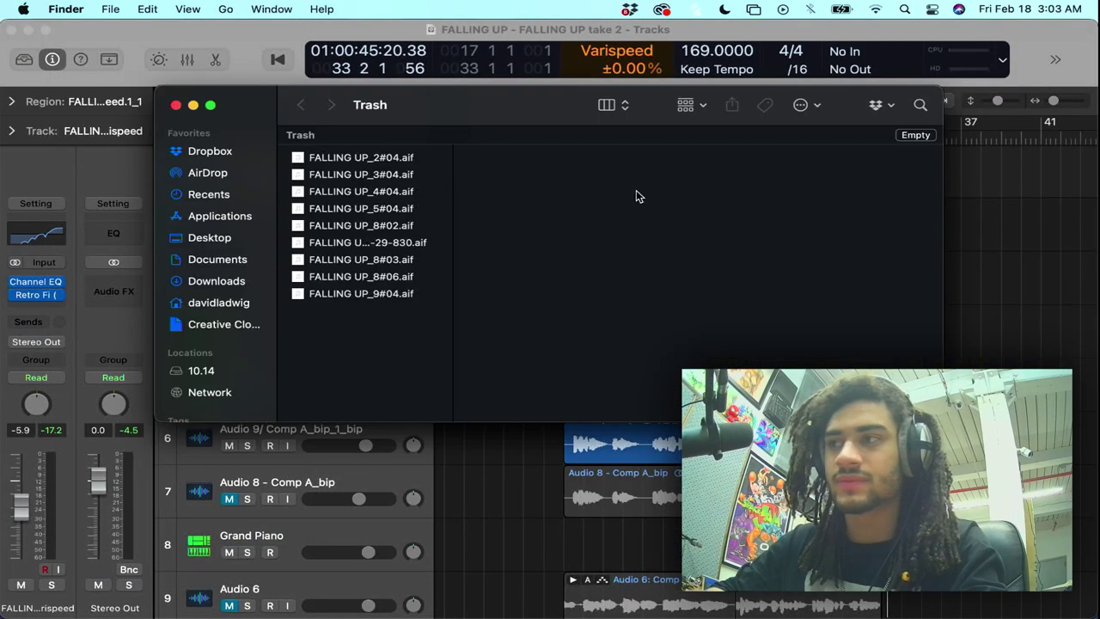
left_click(916, 134)
left_click(586, 285)
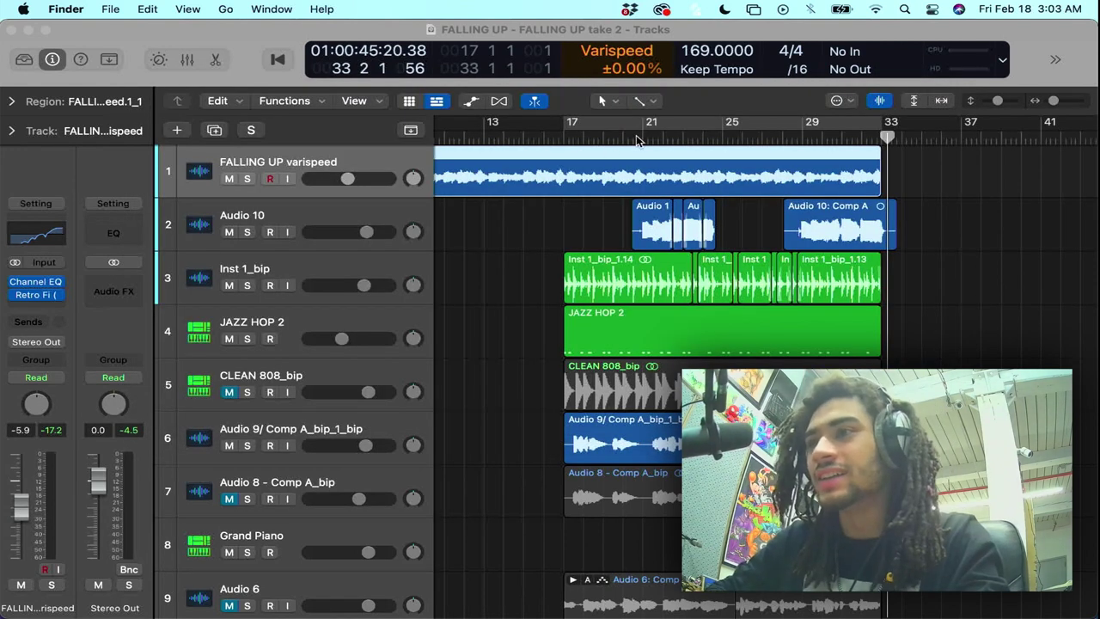
- Set the cycle range from bar 29 to bar 33 and add a Channel EQ to the Audio 10 track
left_click_drag(805, 129, 890, 129)
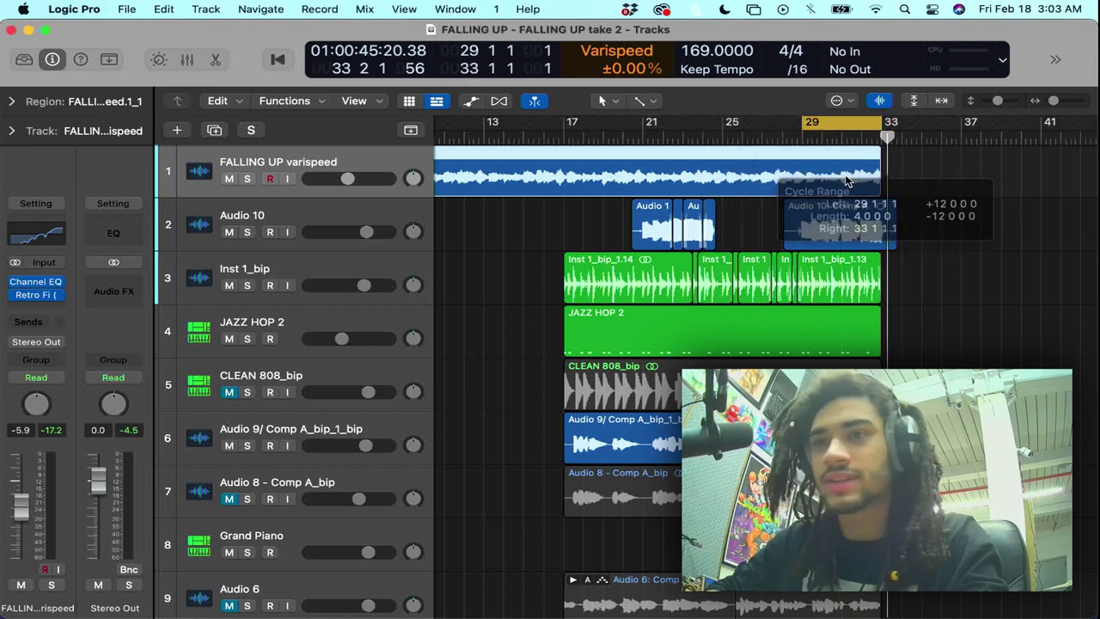
left_click(273, 214)
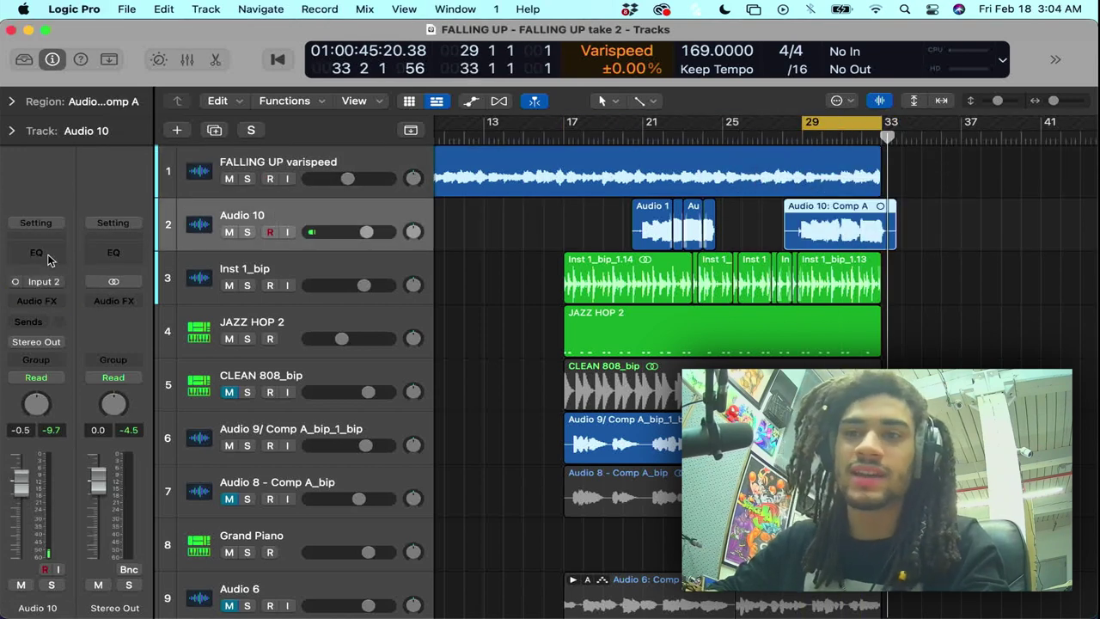
left_click(36, 252)
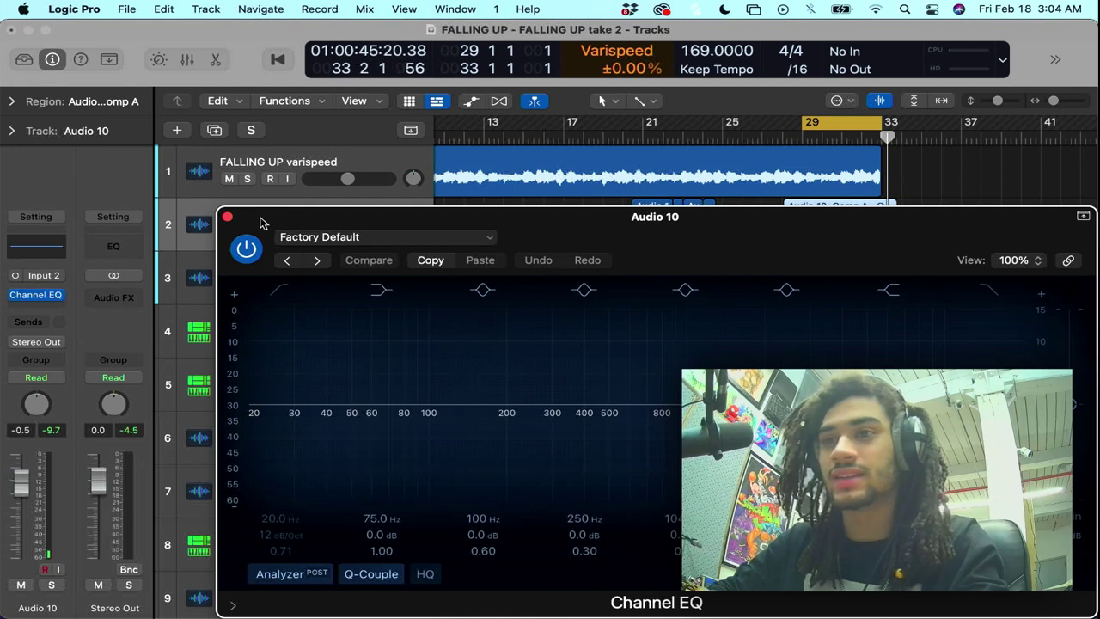
- Solo the Audio 10 track and play the cycled section with its Channel EQ window in view
left_click_drag(262, 222, 243, 301)
left_click(248, 233)
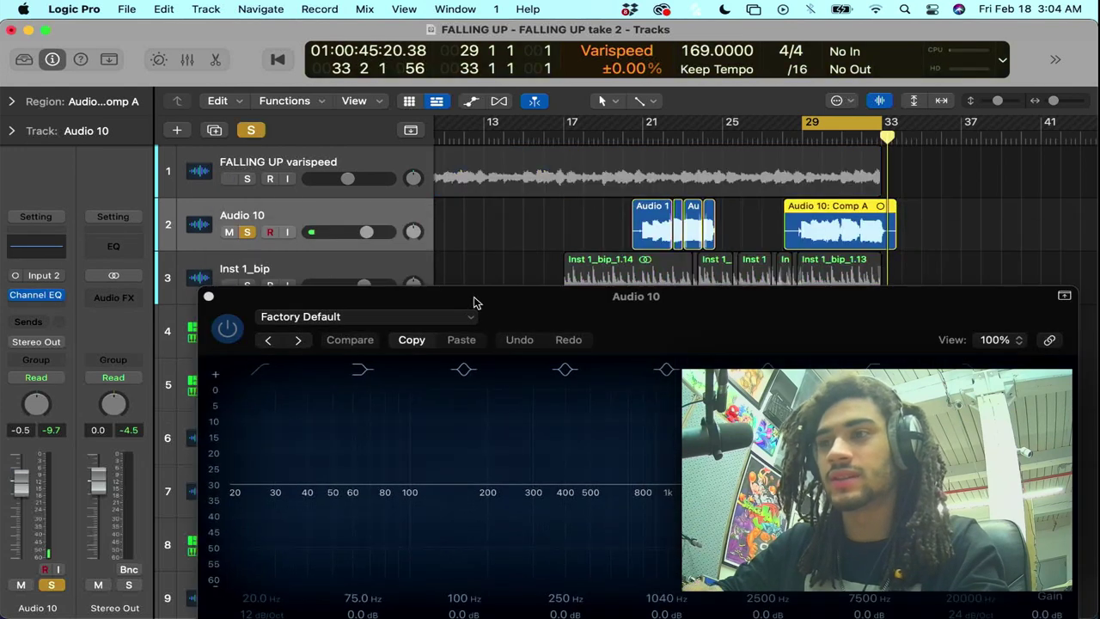
left_click_drag(497, 304, 409, 128)
key("space")
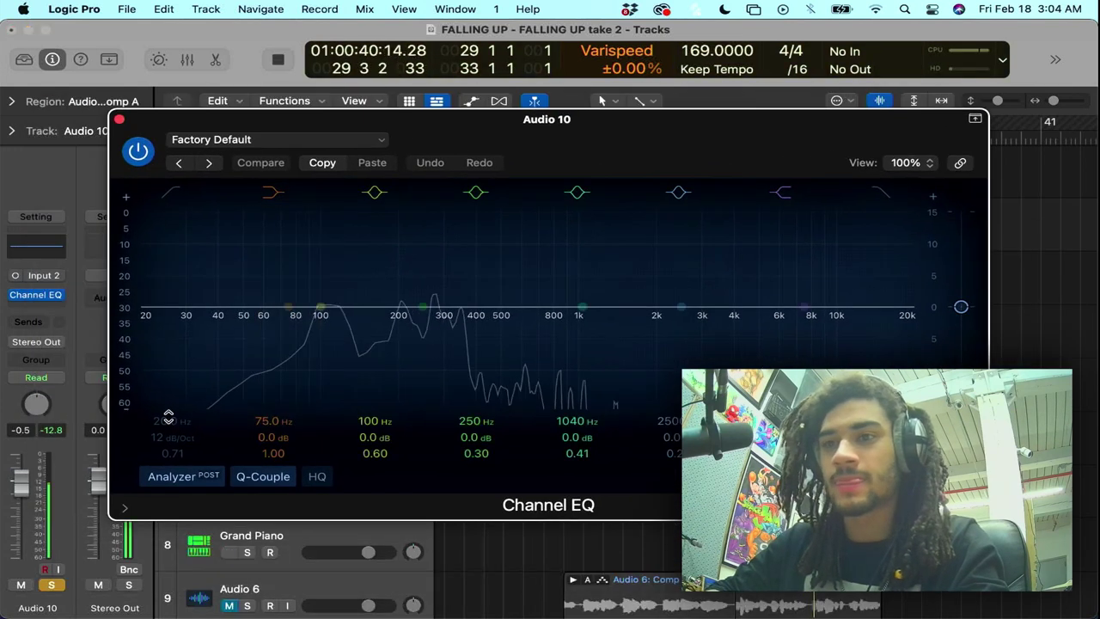
- Enable a low cut at 152 Hz with Q 0.10, and cut 2.1 dB at 202 Hz with Q 2.50 in the Channel EQ
left_click(172, 192)
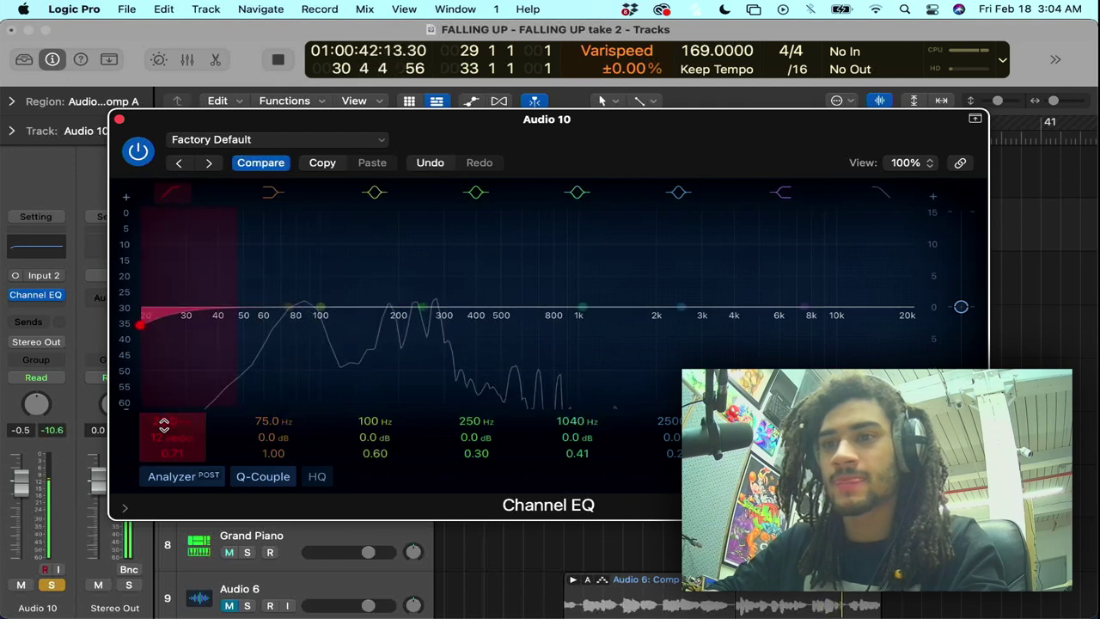
left_click_drag(140, 324, 302, 324)
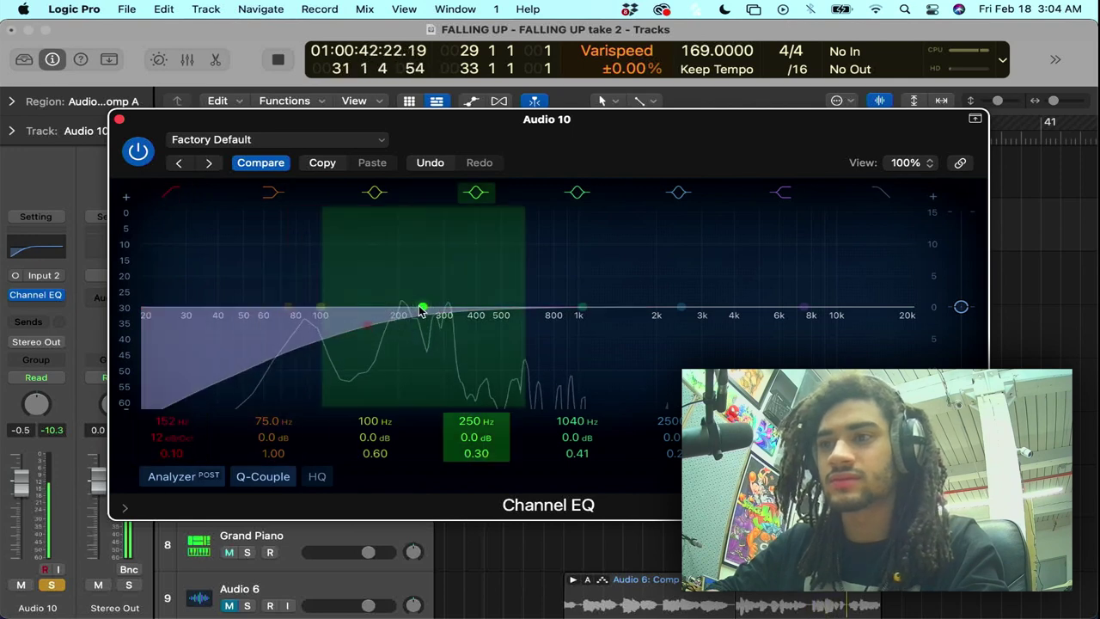
left_click_drag(421, 309, 403, 323)
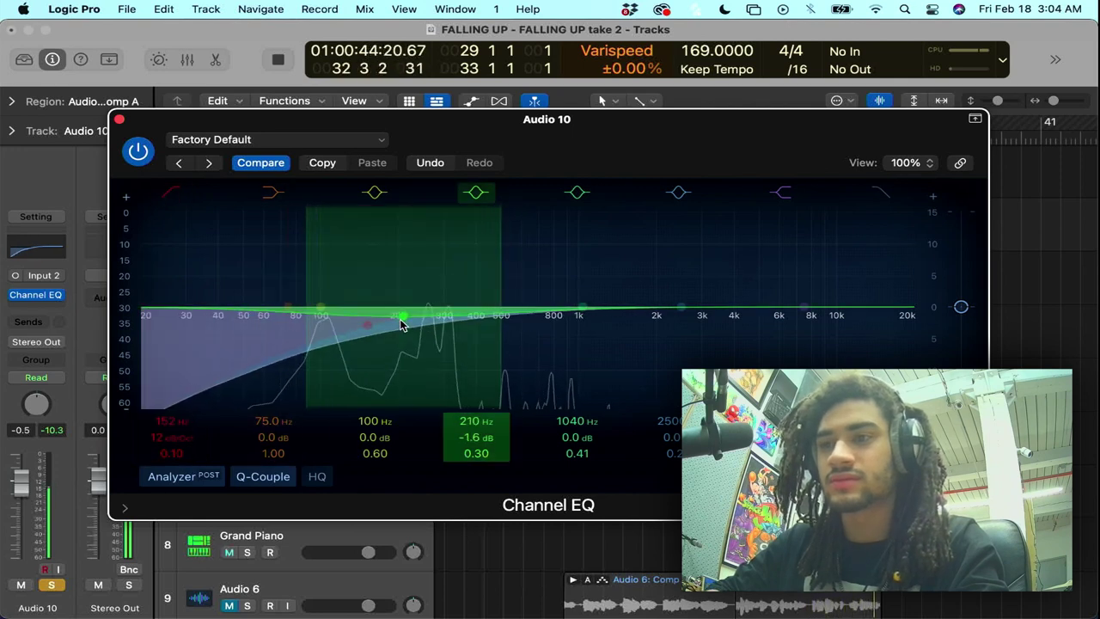
left_click_drag(476, 453, 476, 430)
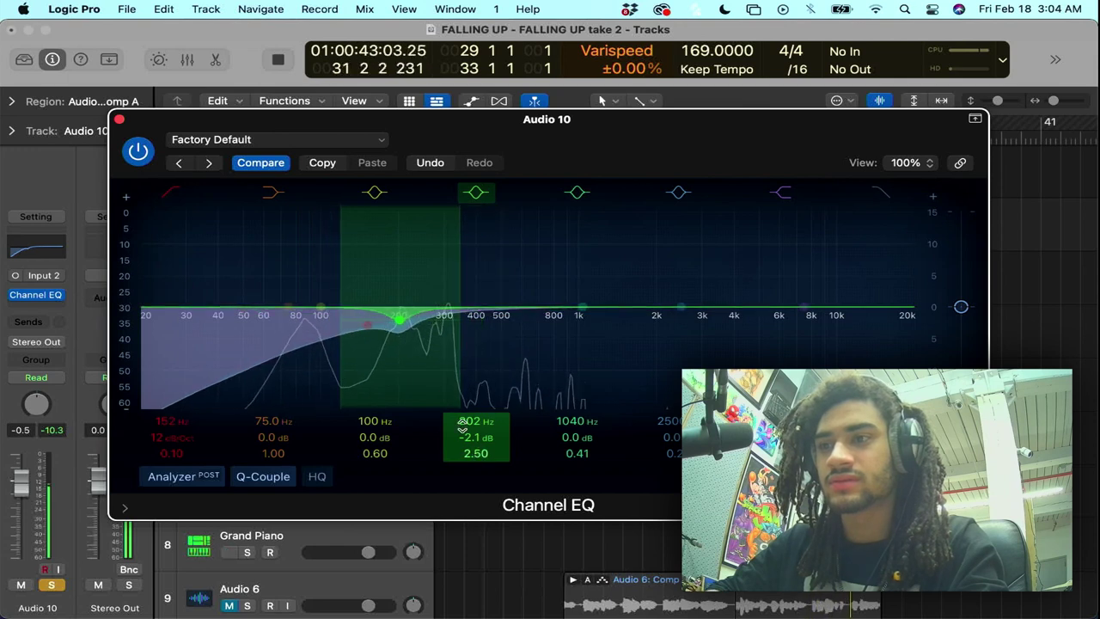
- Cut 3.1 dB at 482 Hz with Q 1.70, boost about 5 dB around 1500 Hz, and close the Channel EQ
left_click_drag(582, 308, 499, 337)
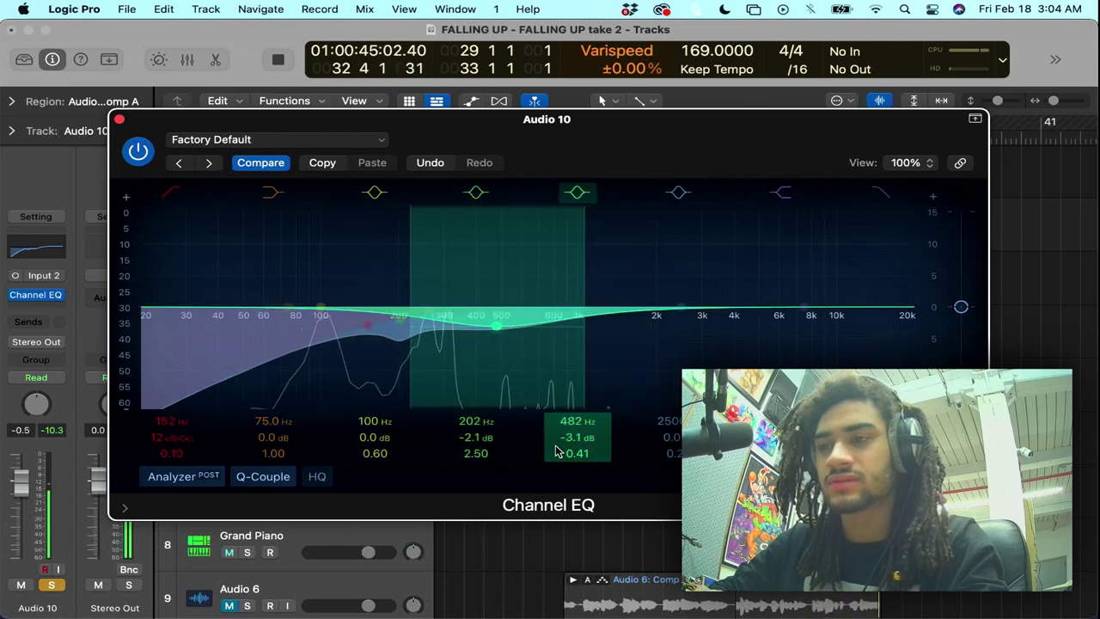
mouse_move(576, 453)
left_mouse_down()
mouse_move(576, 436)
mouse_move(582, 455)
left_mouse_up()
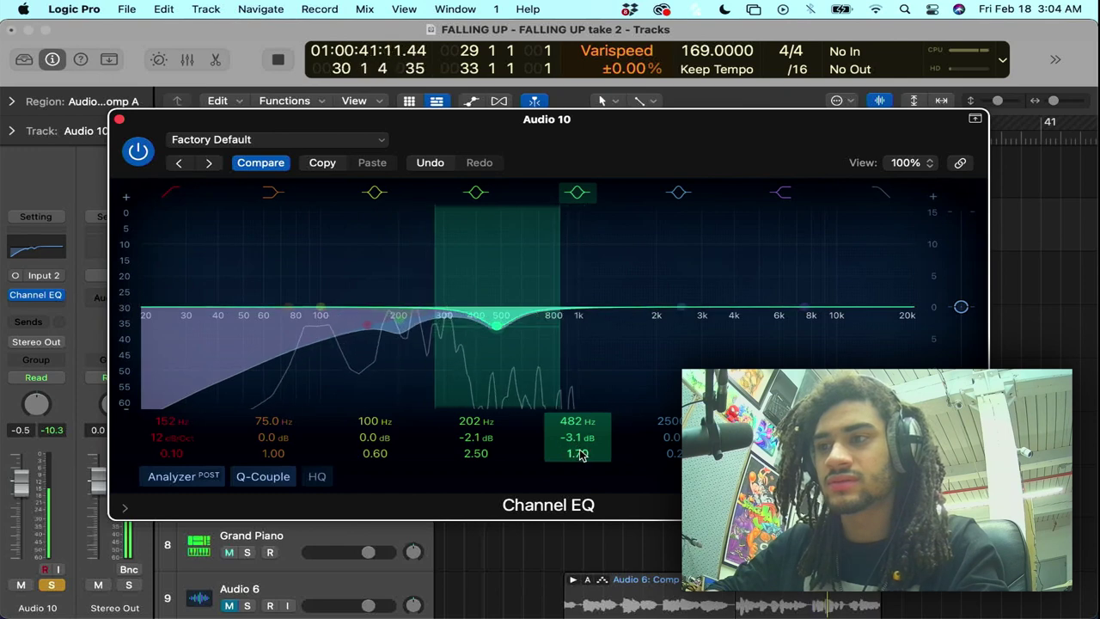
left_click_drag(682, 289, 641, 237)
left_click_drag(677, 449, 676, 431)
left_click_drag(640, 246, 623, 275)
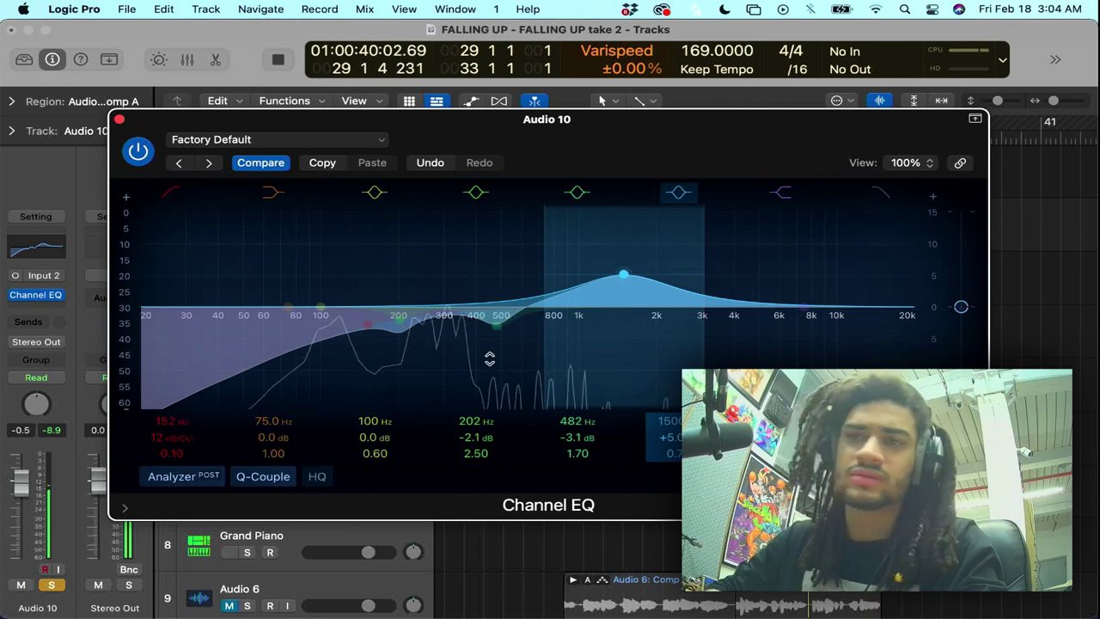
left_click(119, 120)
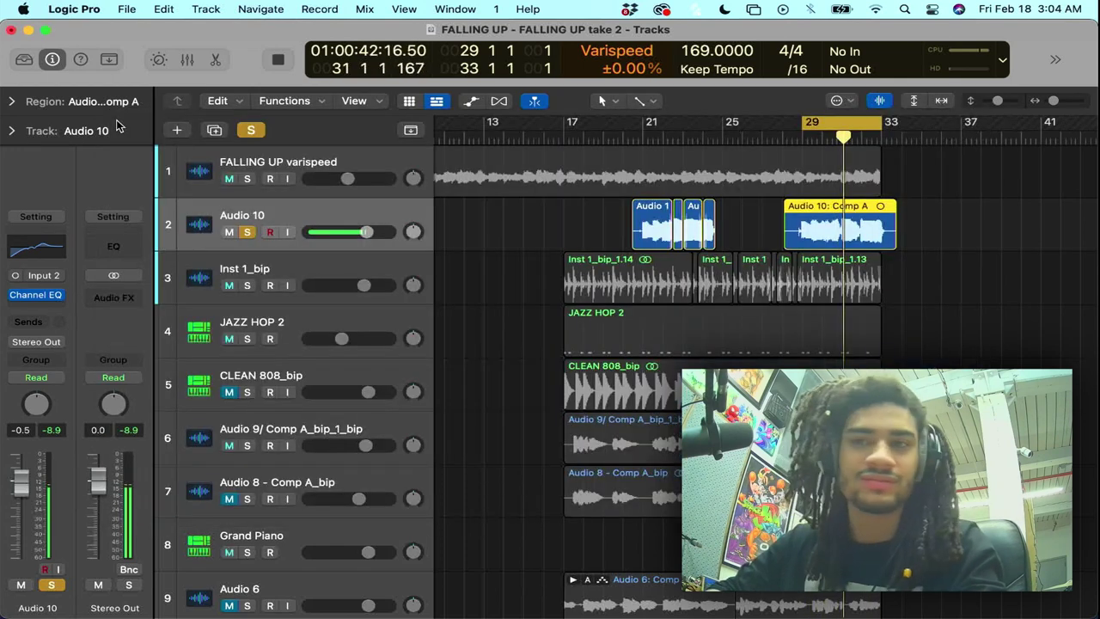
- Insert a Compressor after the Channel EQ on the Audio 10 track while the cycled section plays
left_click(45, 303)
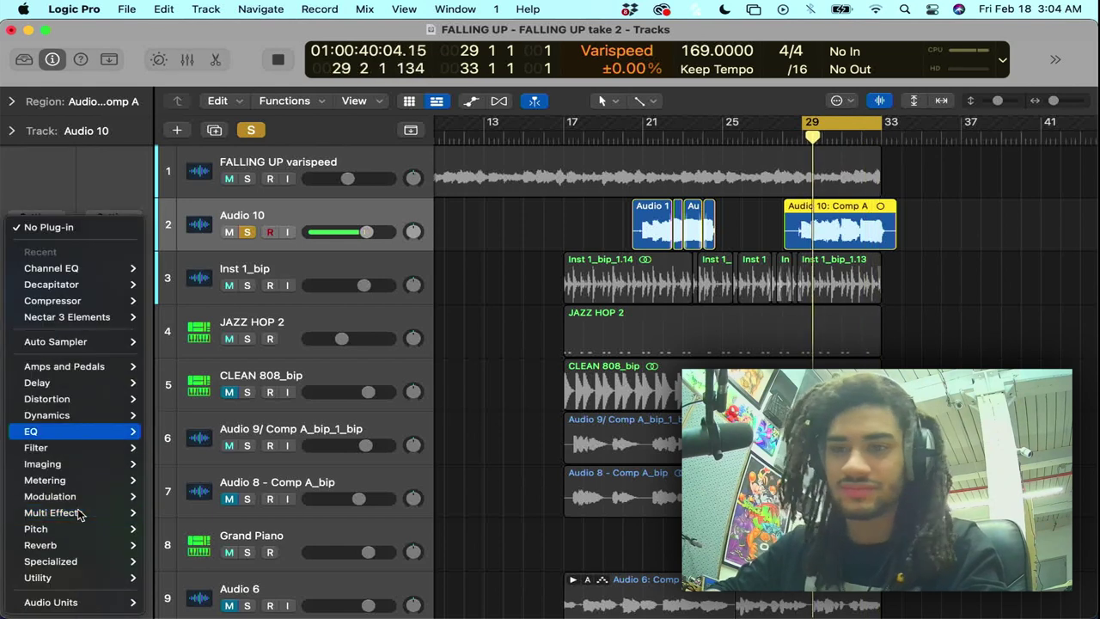
mouse_move(75, 603)
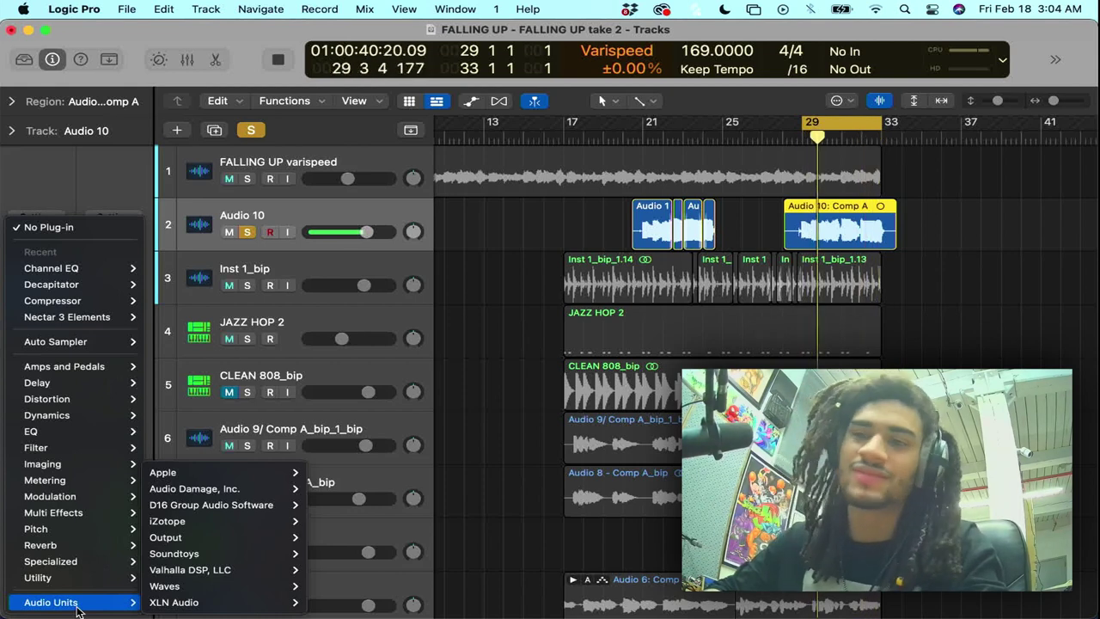
mouse_move(91, 417)
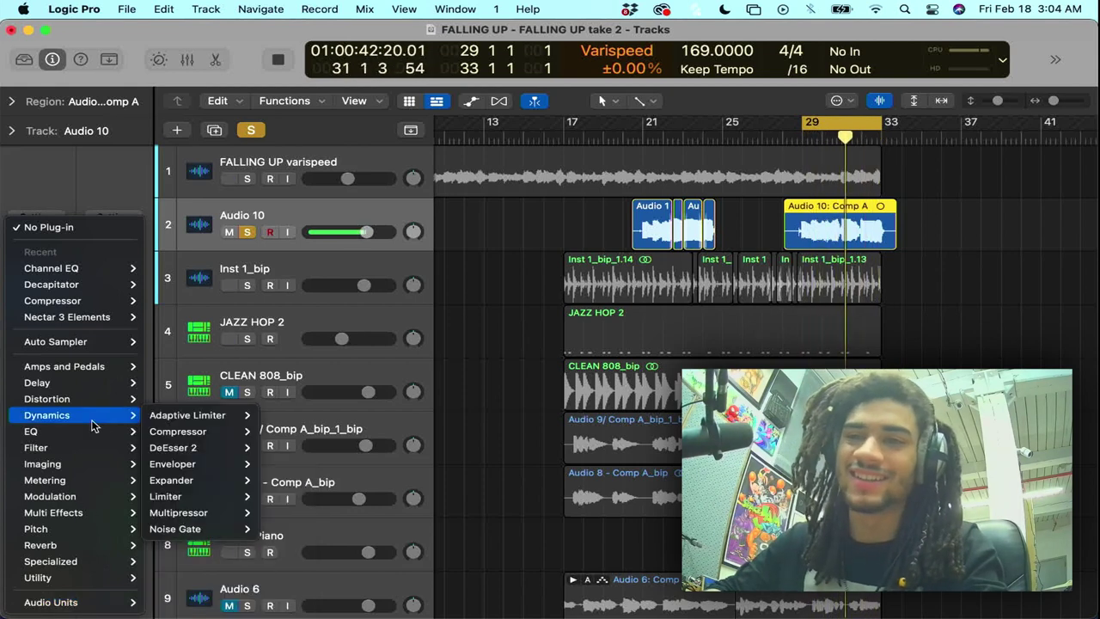
mouse_move(215, 431)
left_click(270, 433)
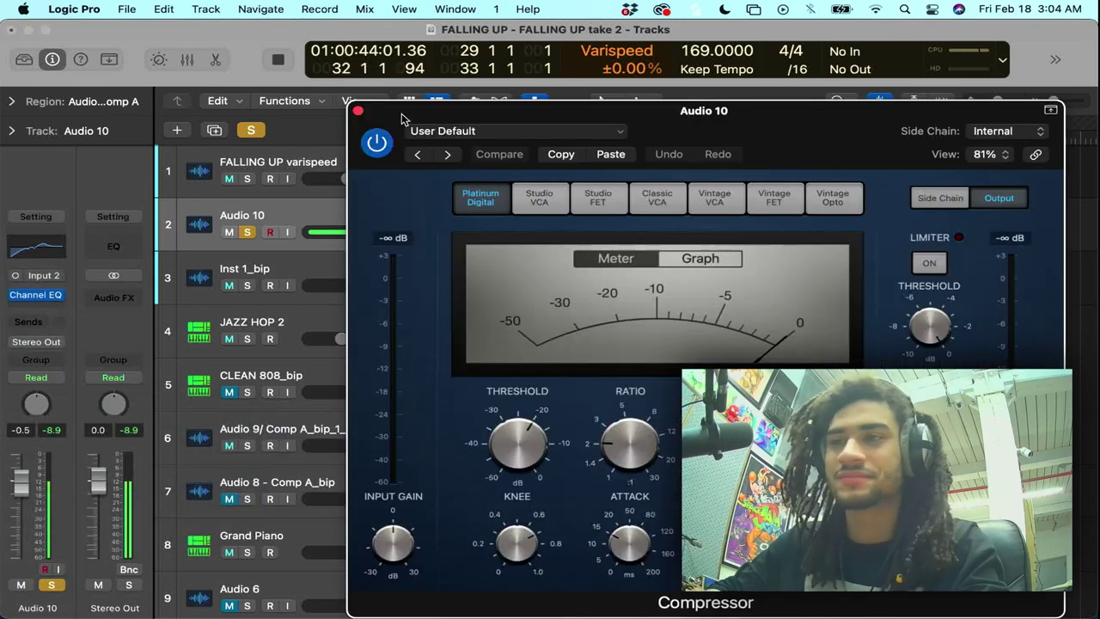
- Load the VCA Organ preset in the Compressor, adjust its threshold, and close the plug-in while the section plays
left_click(468, 133)
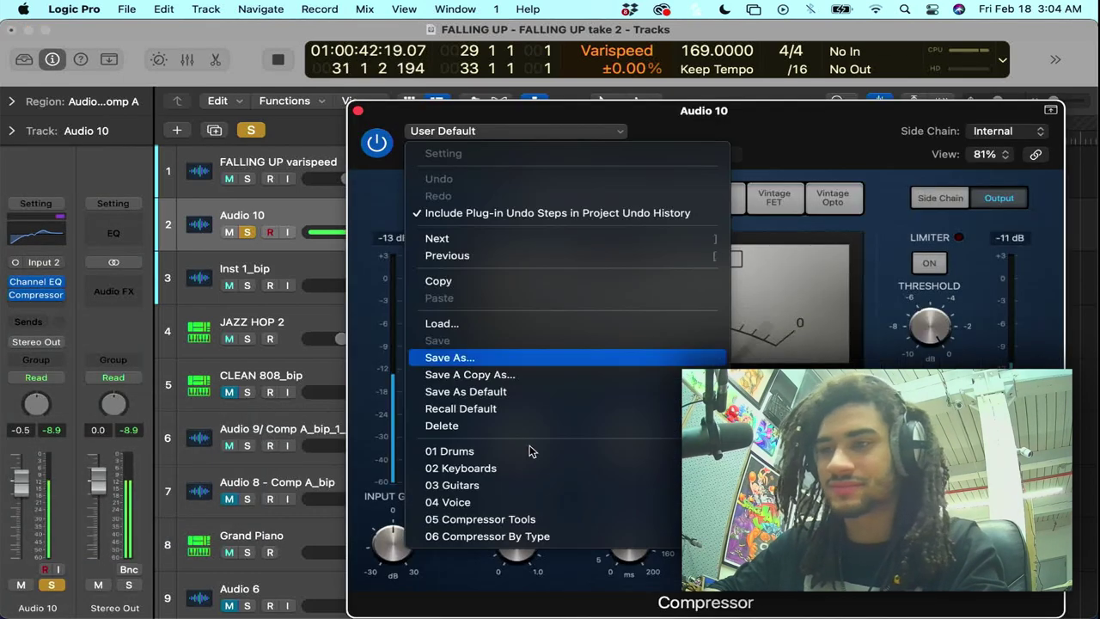
mouse_move(530, 508)
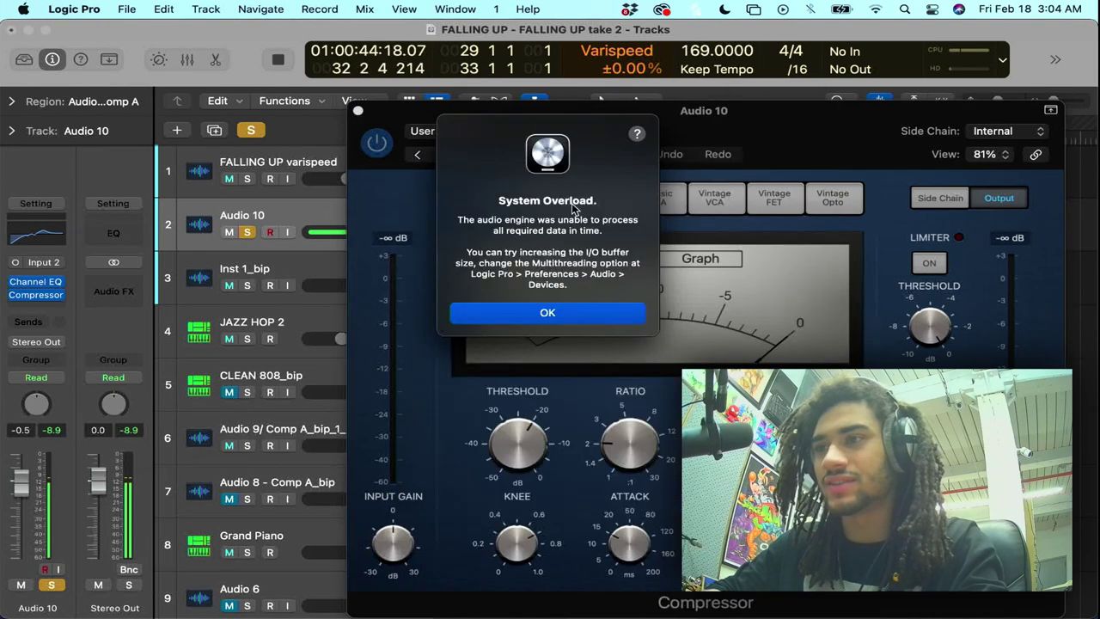
left_click(548, 314)
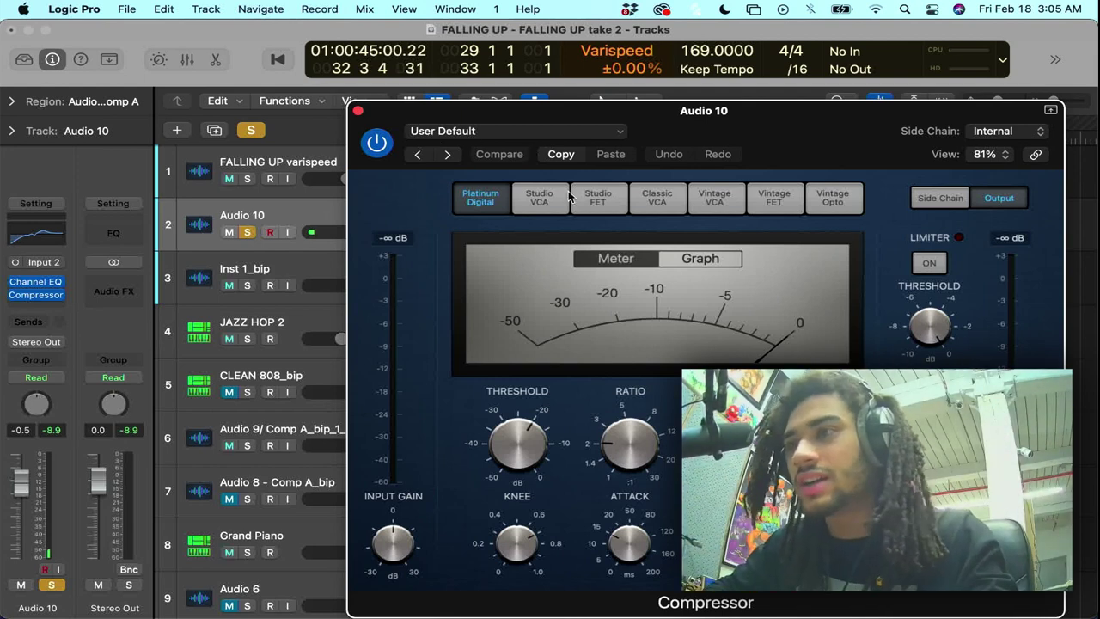
left_click(547, 130)
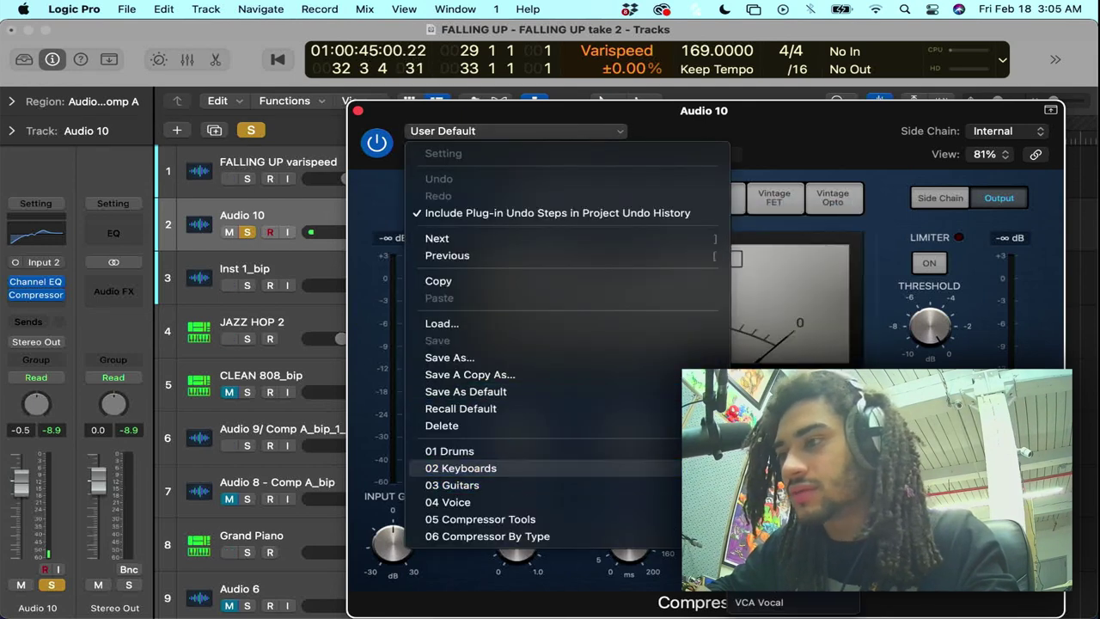
left_click(805, 592)
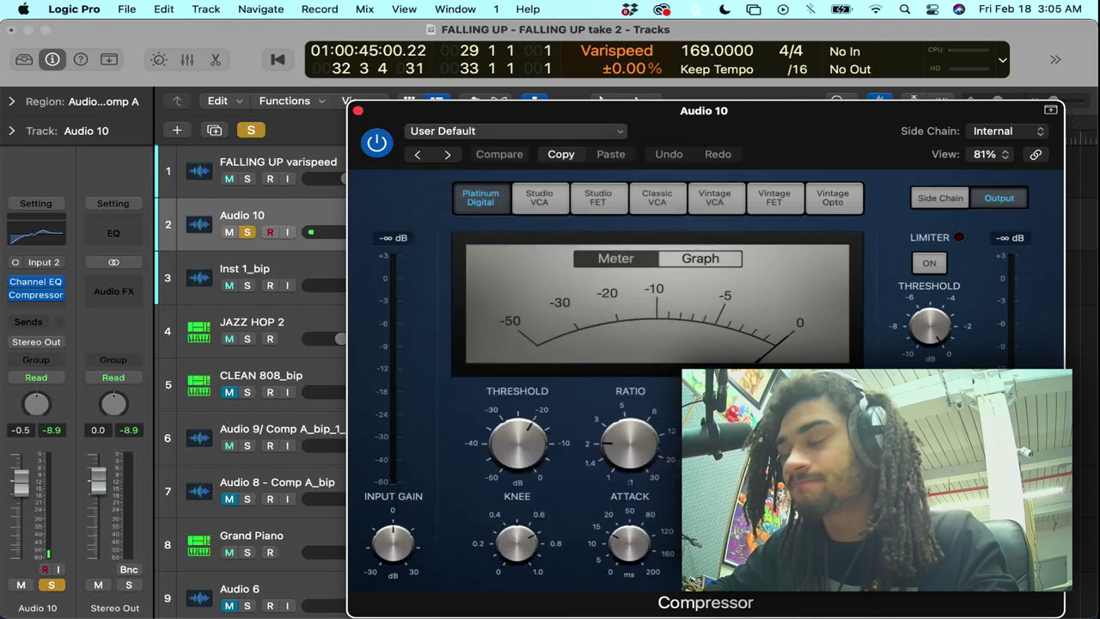
left_click_drag(516, 442, 519, 455)
key("space")
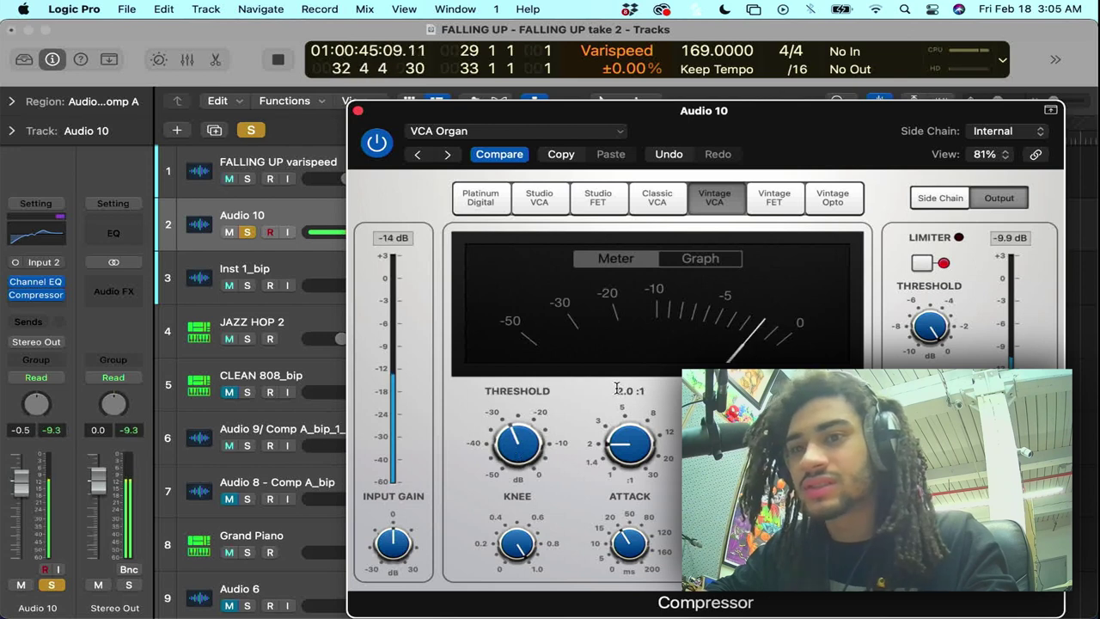
left_click(359, 112)
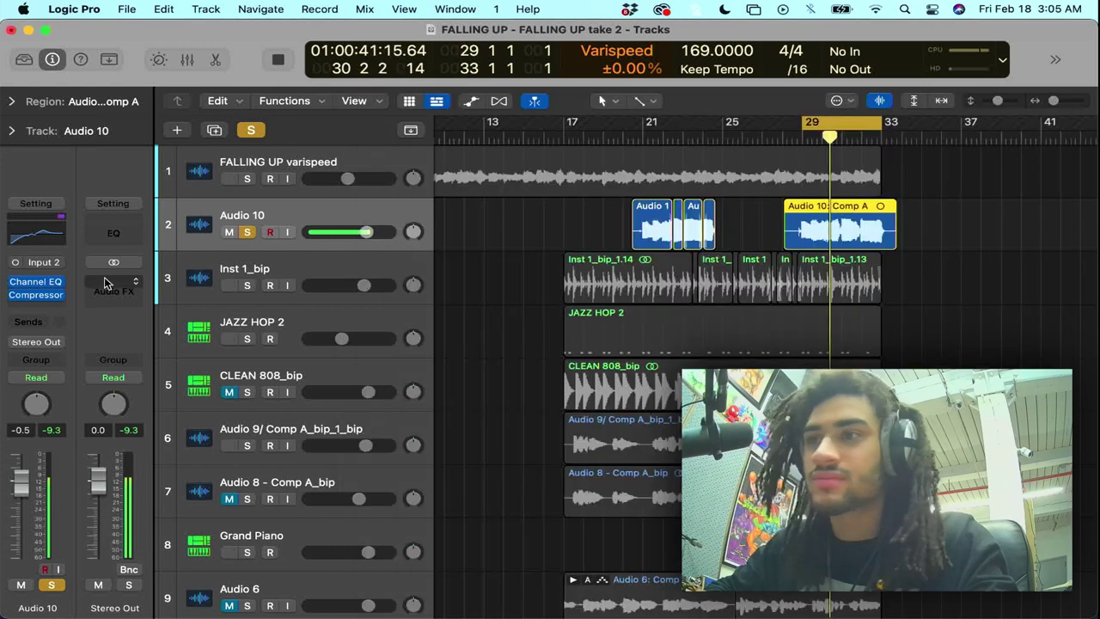
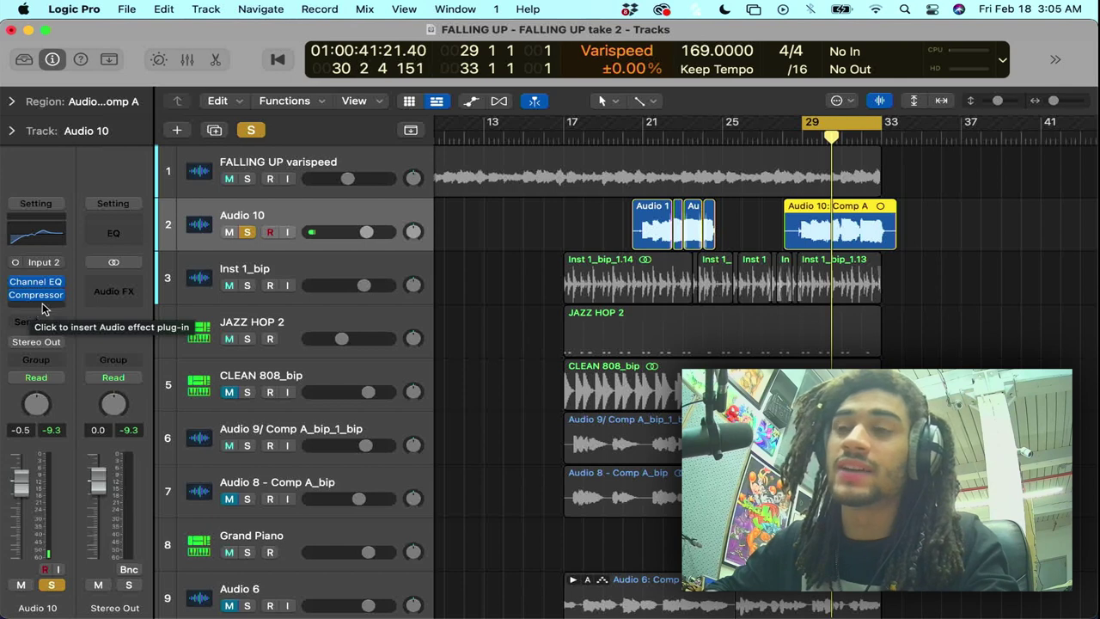
left_click(247, 339)
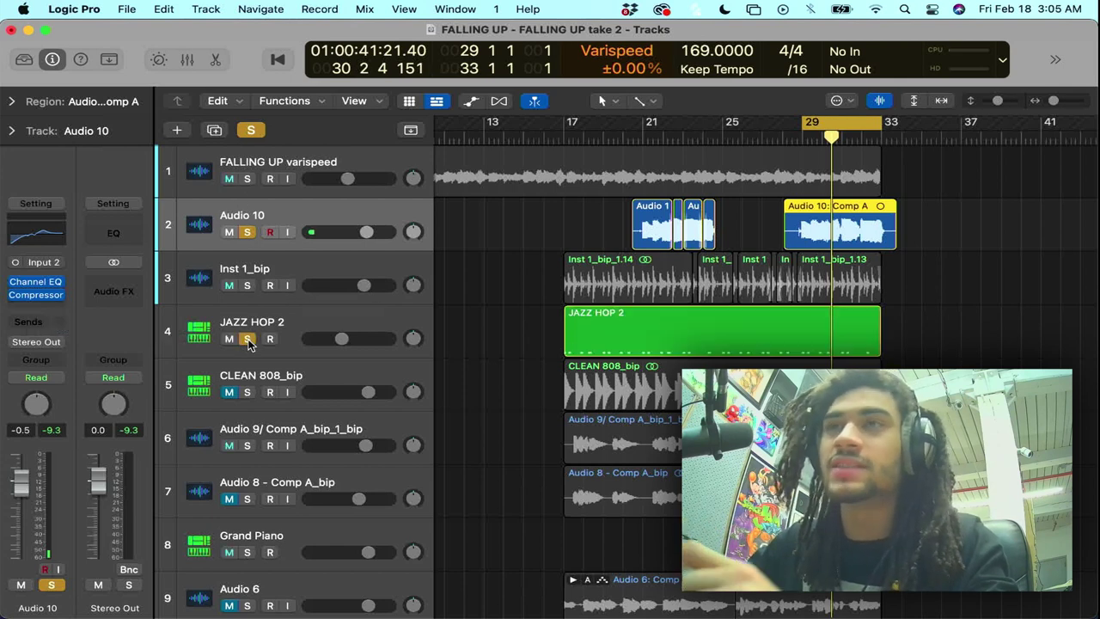
left_click(246, 339)
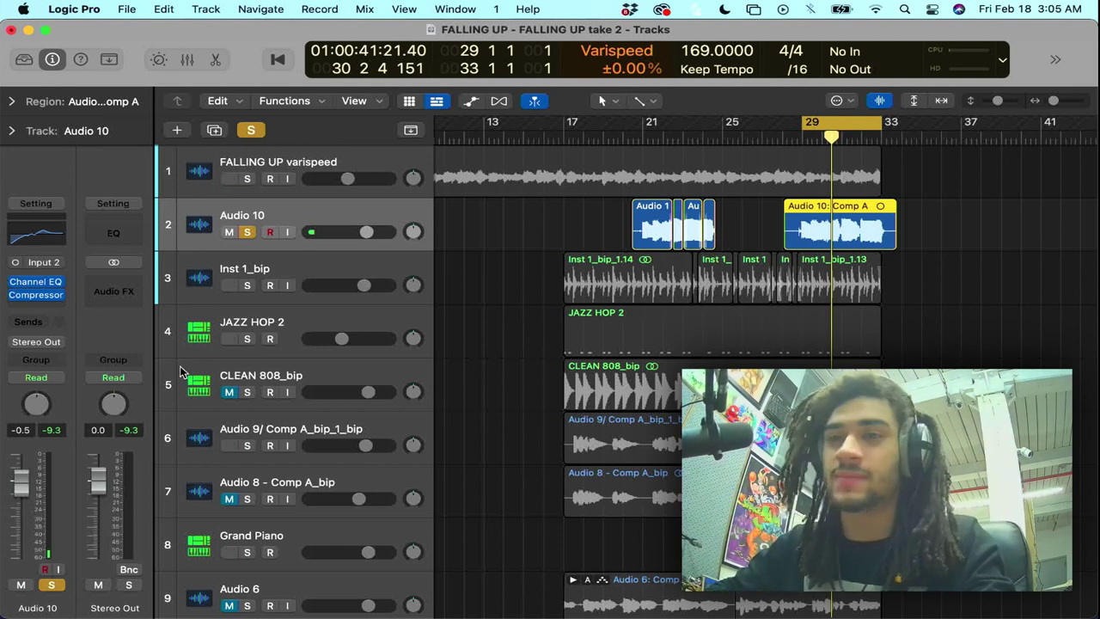
mouse_move(41, 297)
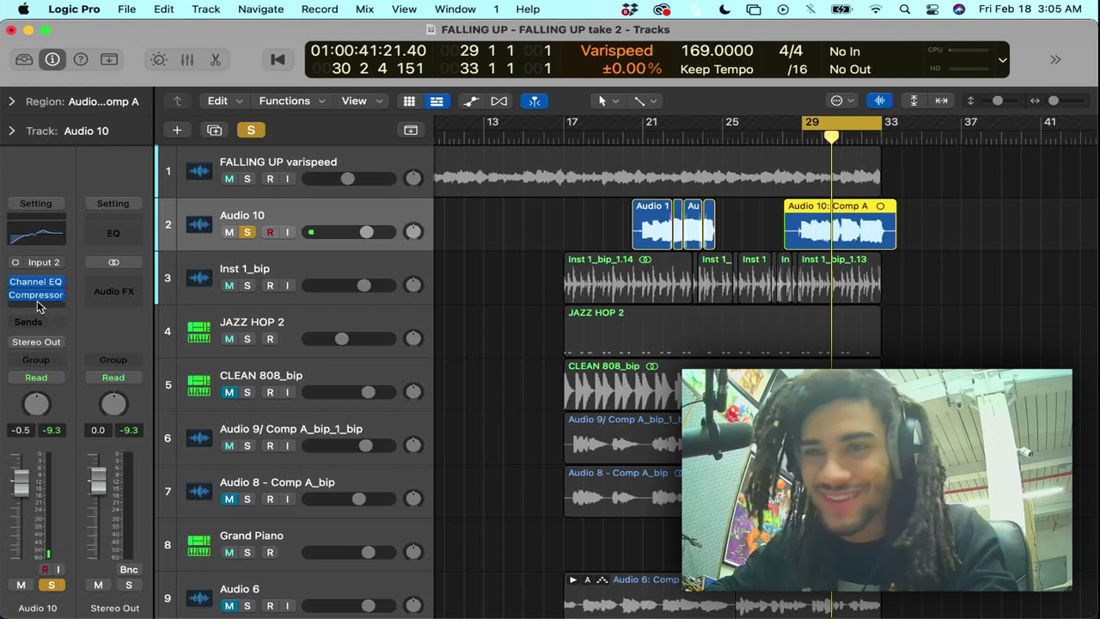
- Insert the mono Soundtoys Decapitator after the Compressor on the Audio 10 track
left_click(37, 306)
mouse_move(79, 434)
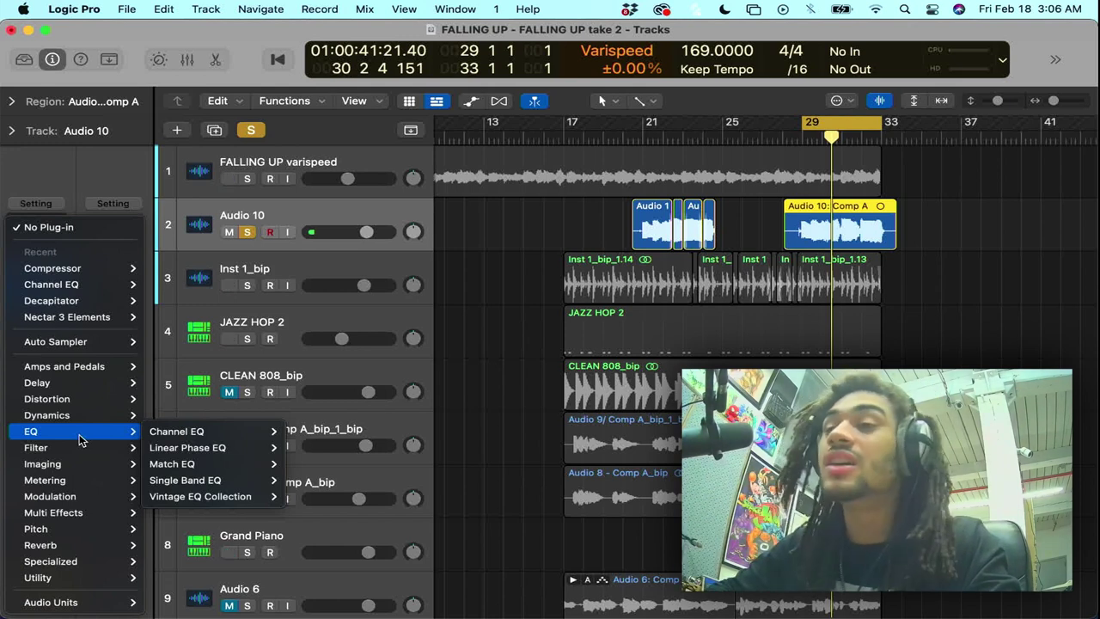
mouse_move(72, 601)
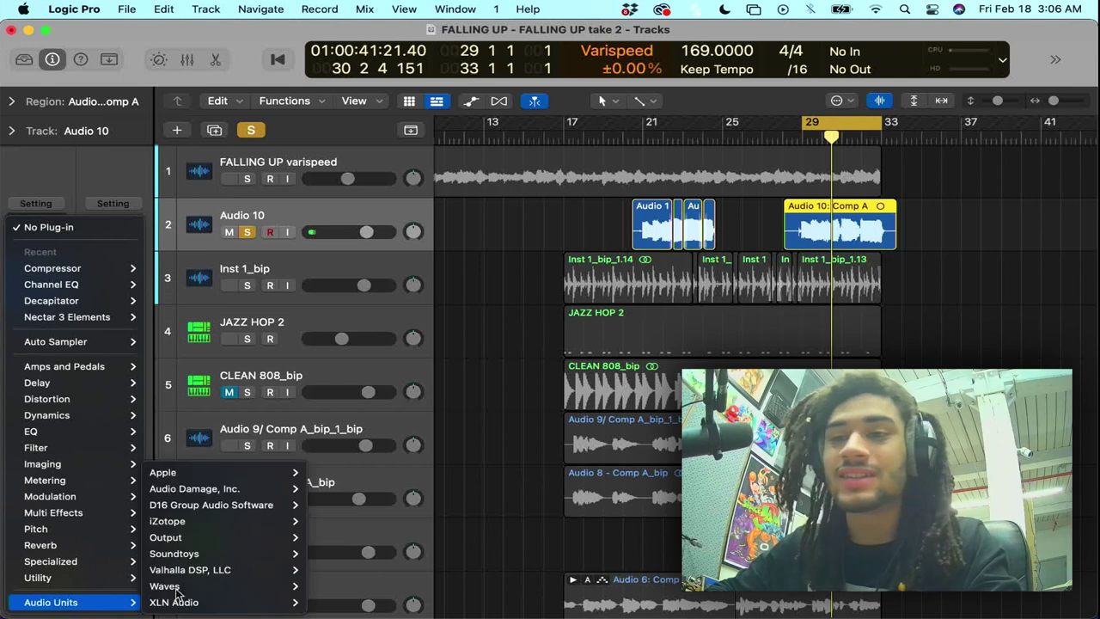
mouse_move(176, 554)
mouse_move(358, 541)
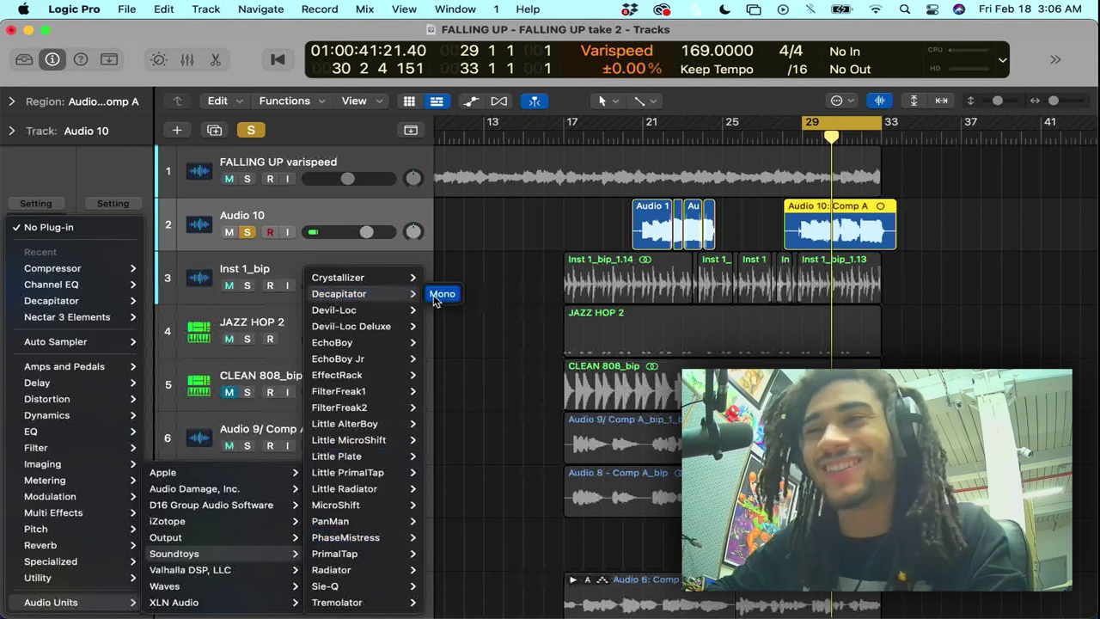
left_click(437, 297)
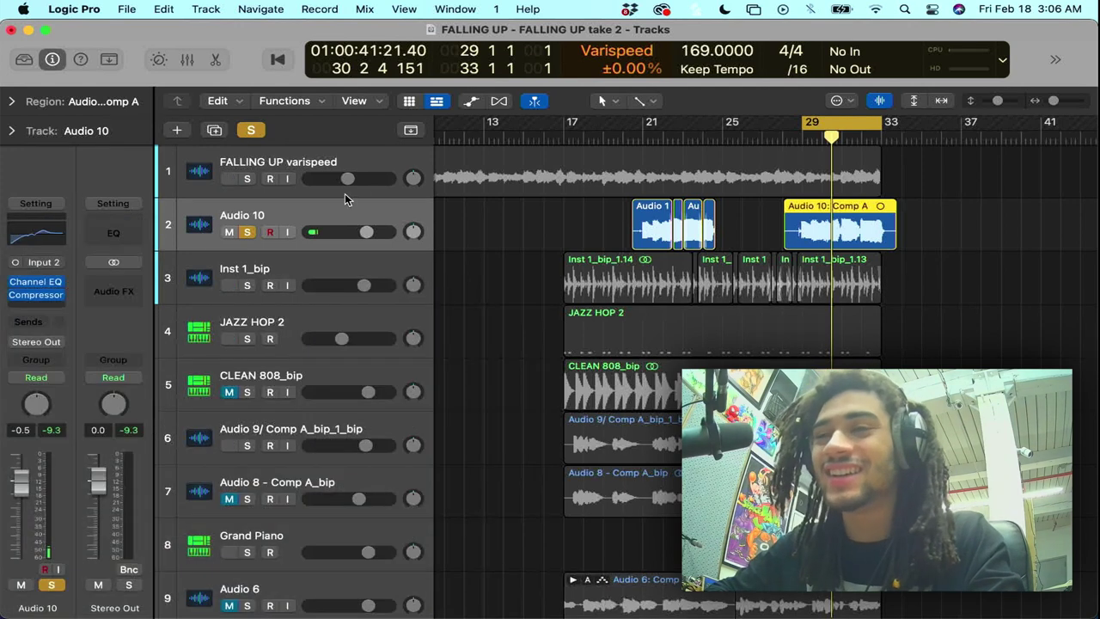
- Play the cycled section, lower Decapitator's drive to about 2, and close the plug-in
key("space")
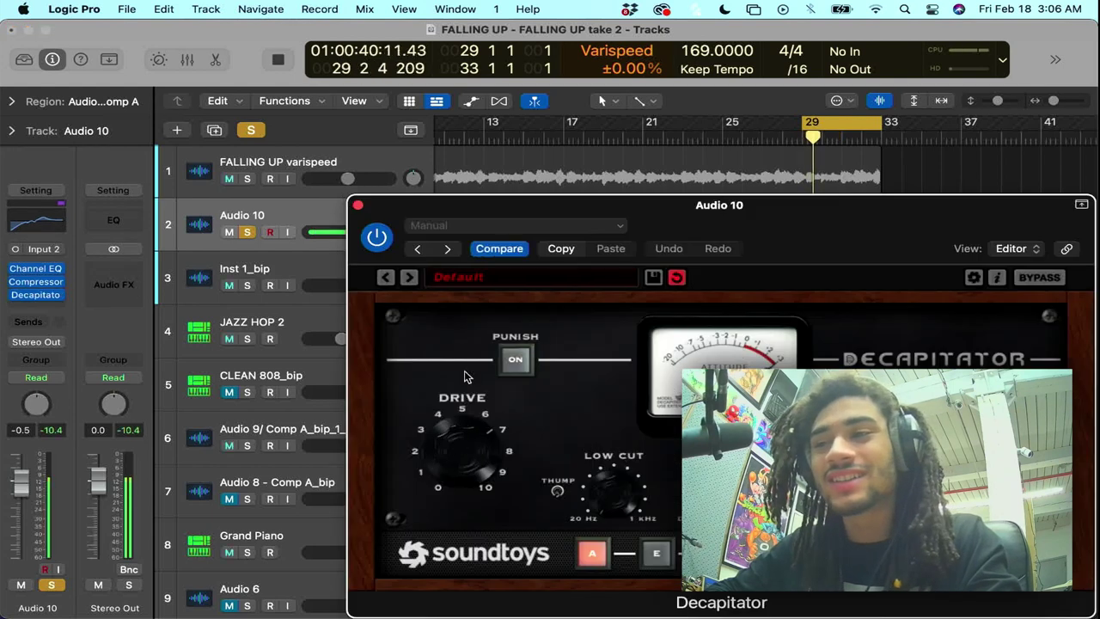
left_click_drag(464, 376, 464, 404)
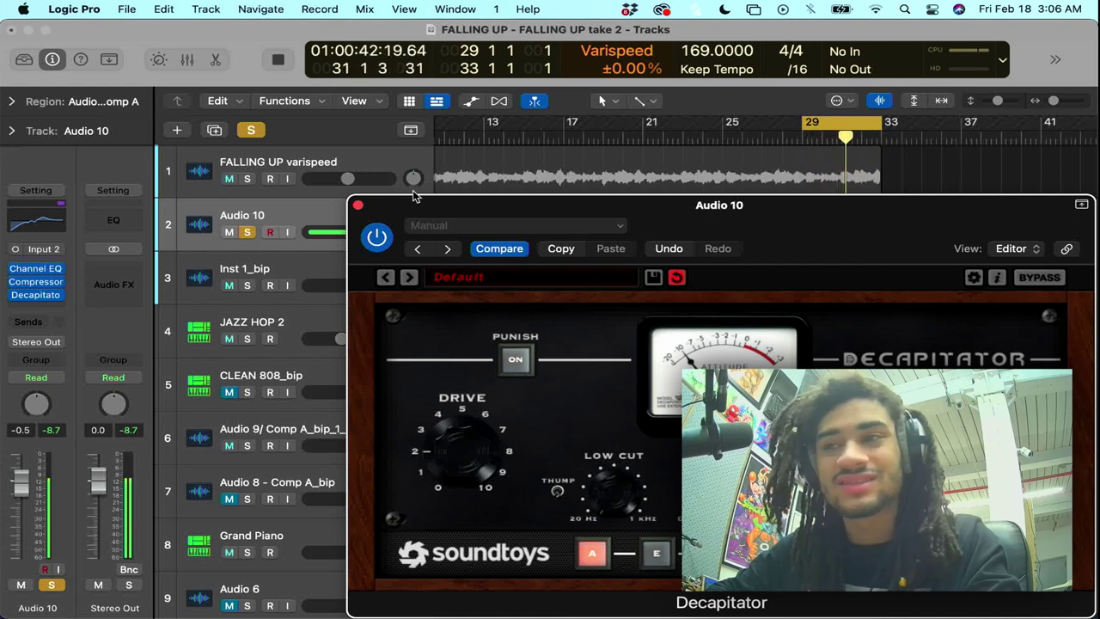
left_click(358, 205)
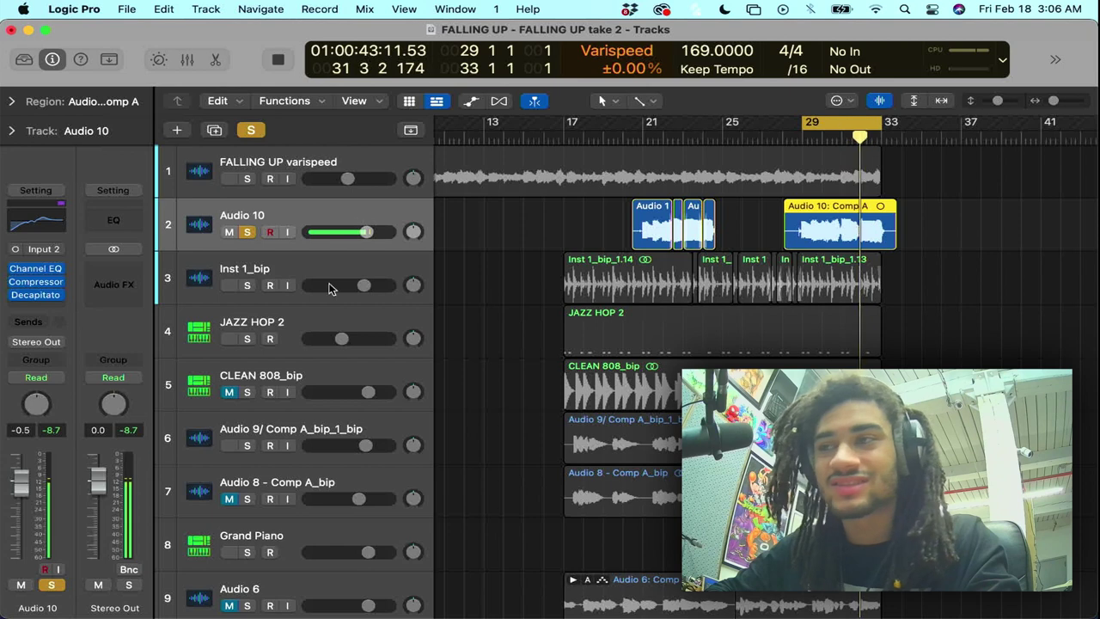
- Insert Soundtoys MicroShift after Decapitator on the Audio 10 track and move its window clear of the webcam area
left_click(35, 308)
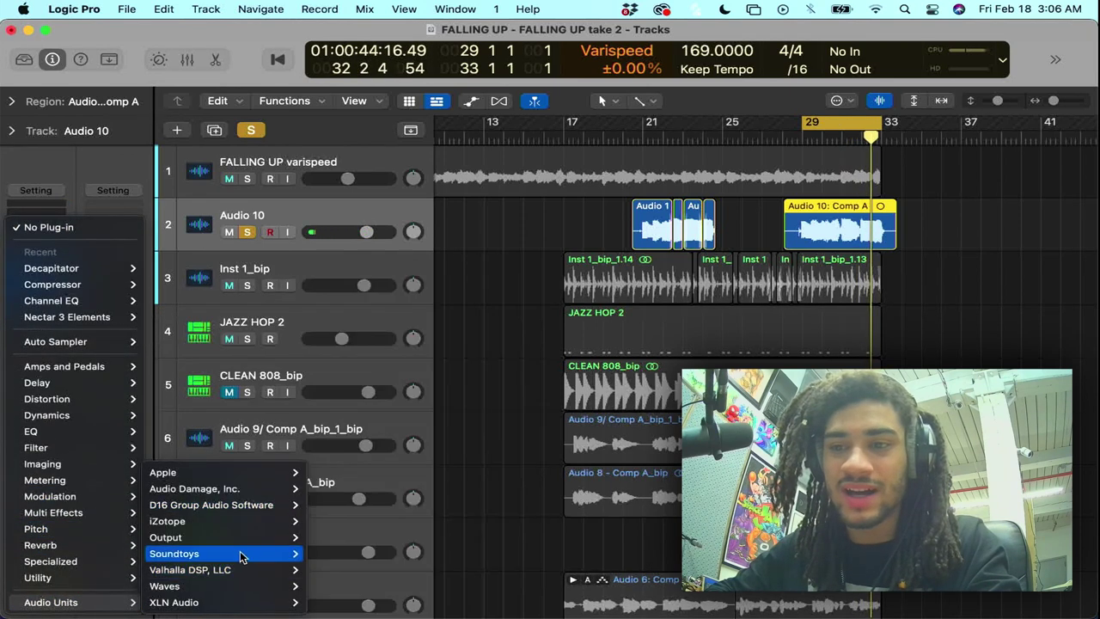
mouse_move(240, 558)
mouse_move(369, 523)
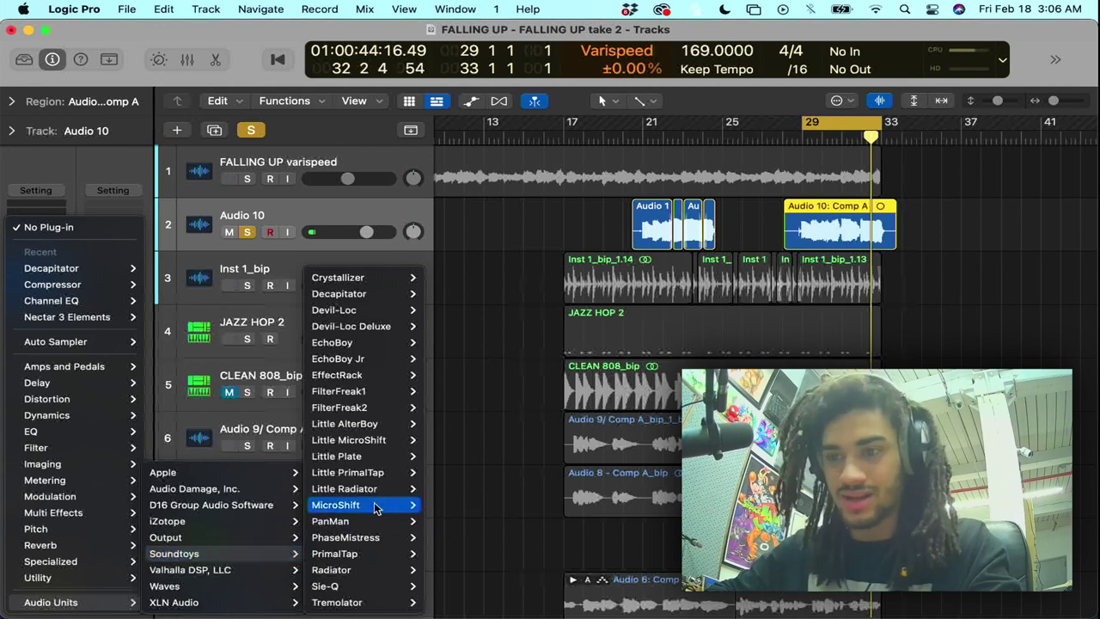
left_click(479, 507)
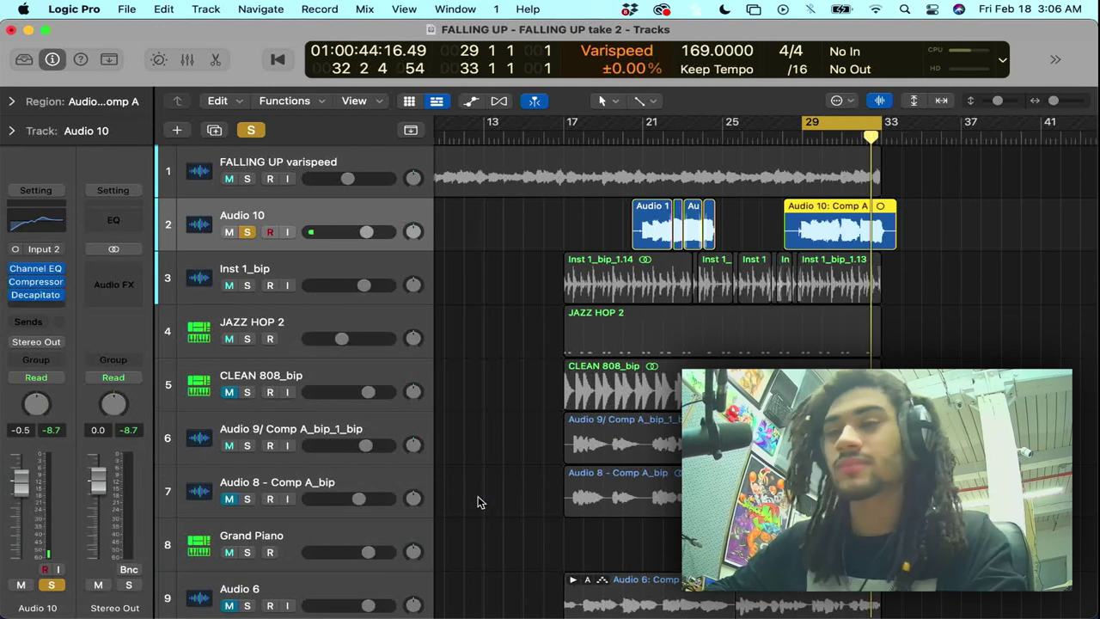
key("space")
left_click_drag(763, 260, 557, 156)
- Audition MicroShift's styles and presets during playback, load the Air preset, and close the plug-in
key("space")
left_click(517, 308)
key("space")
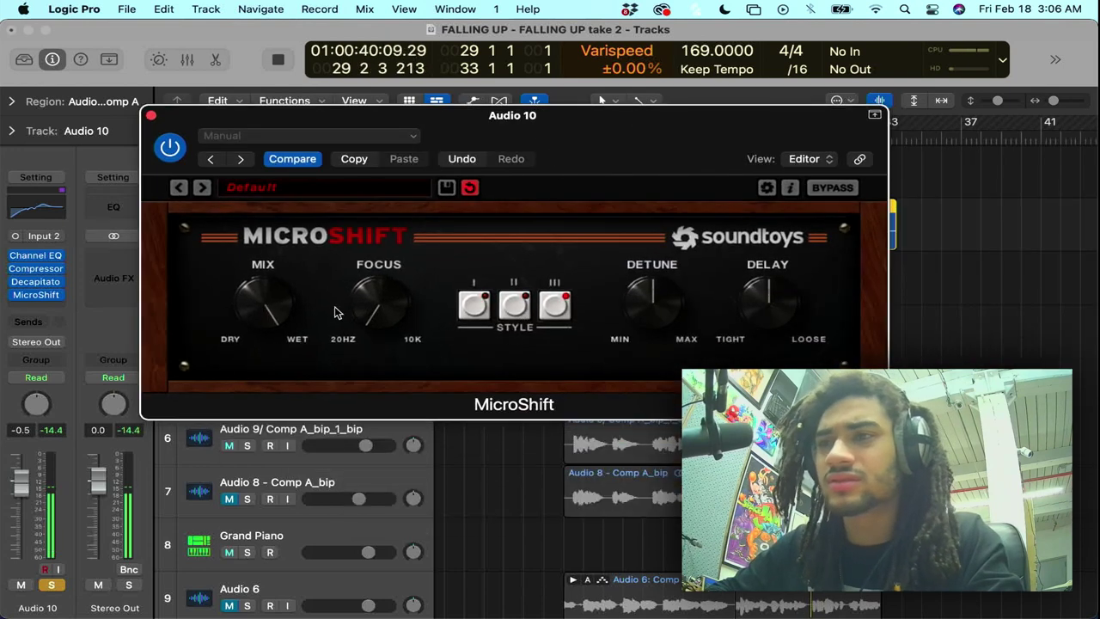
left_click(203, 187)
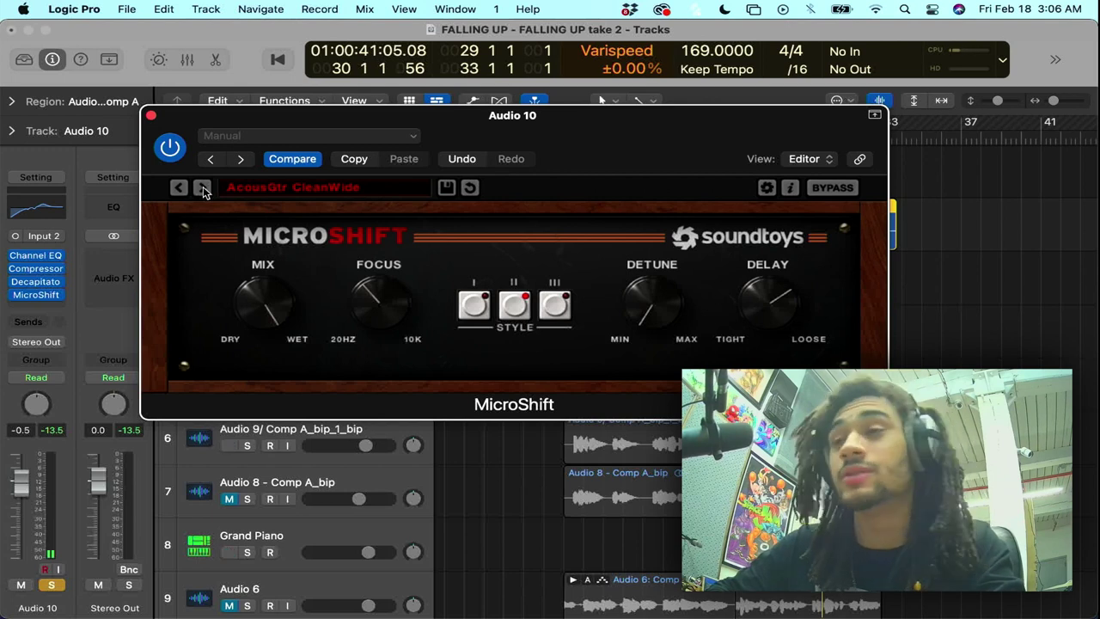
key("space")
left_click(203, 187)
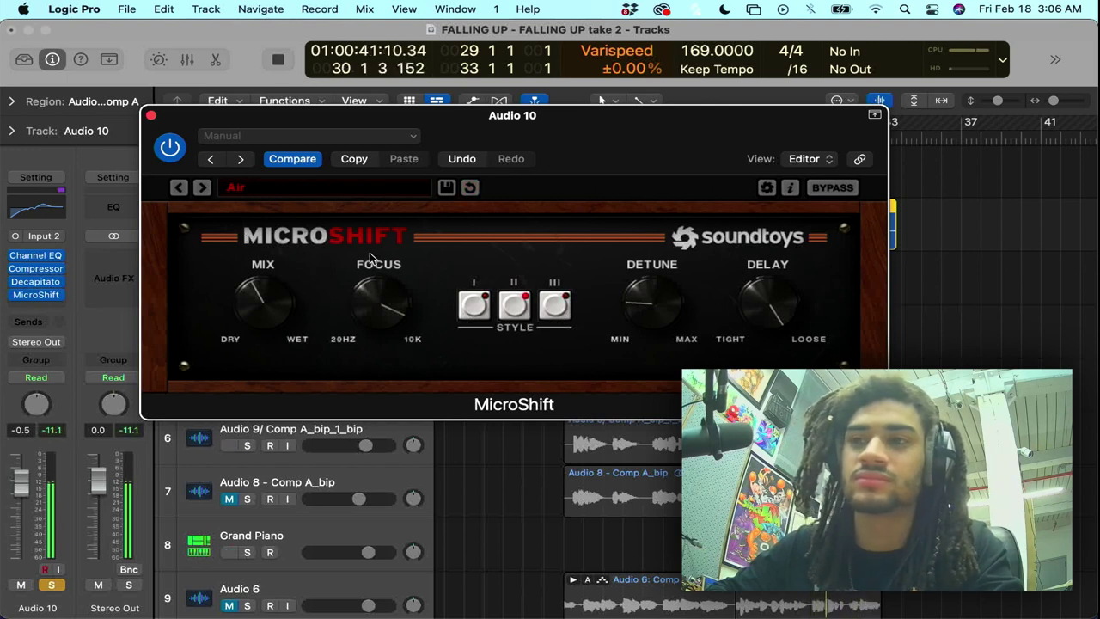
left_click(149, 115)
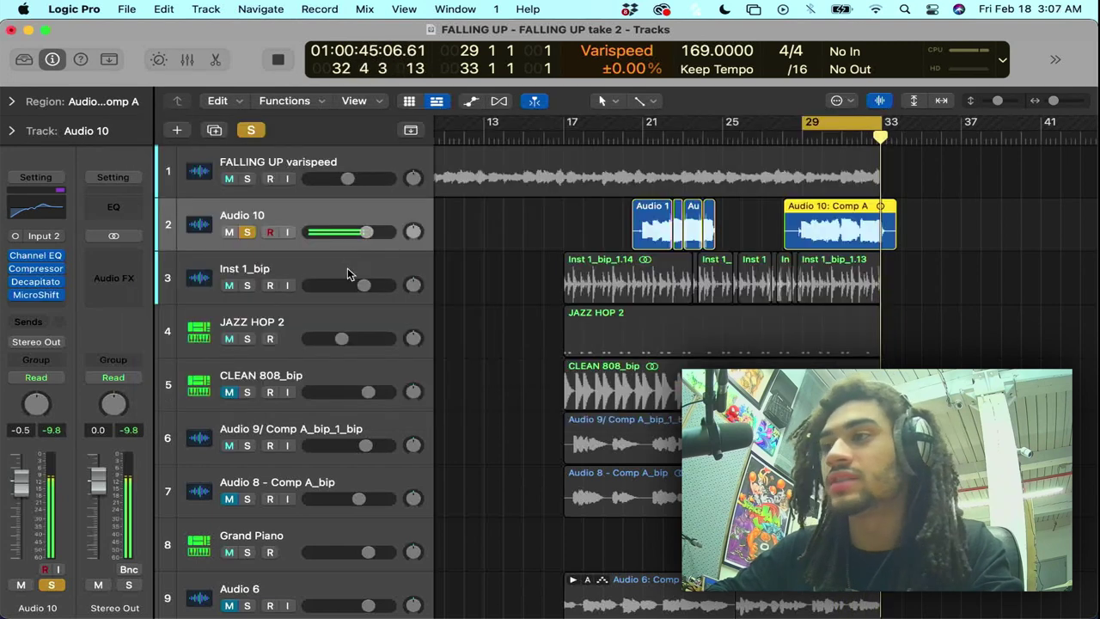
- Solo the Inst 1_bip and JAZZ HOP 2 tracks alongside Audio 10 and play the cycled section
left_click_drag(247, 286, 248, 325)
left_click(247, 339)
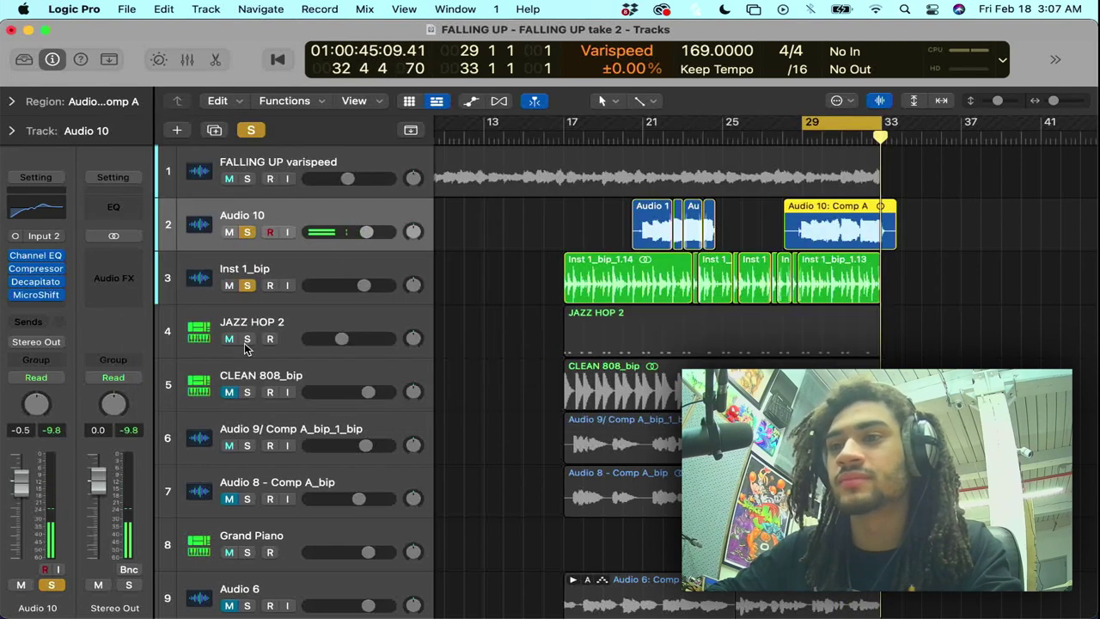
left_click(247, 339)
key("space")
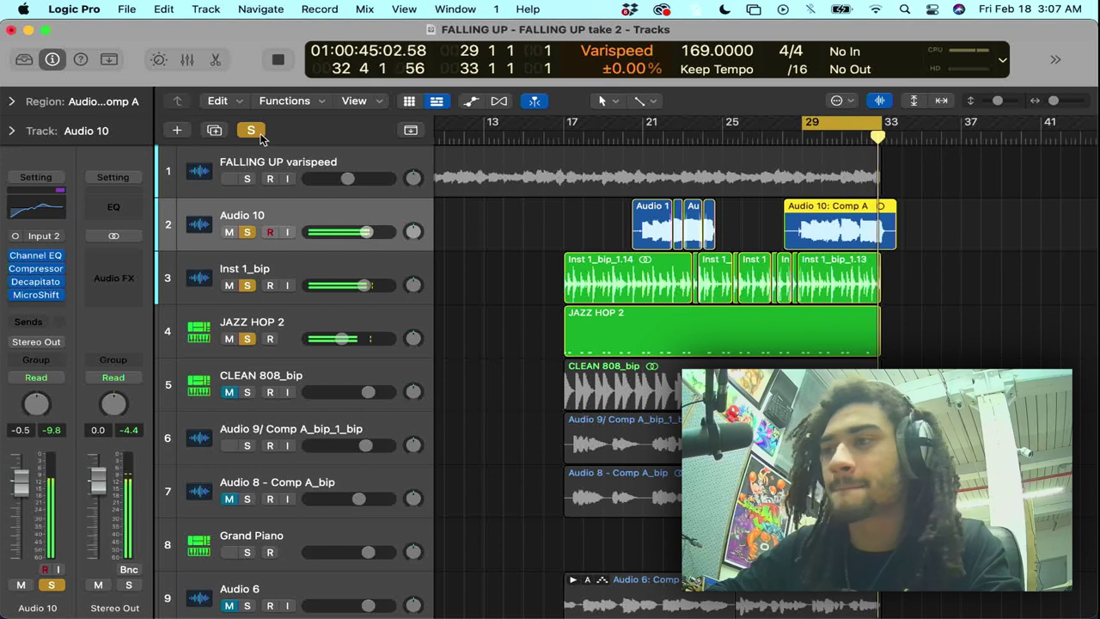
- Play up to the short pause near the end of the last Audio 10 region and split the region there at 31 4 2 41
scroll(937, 217, "up", 6)
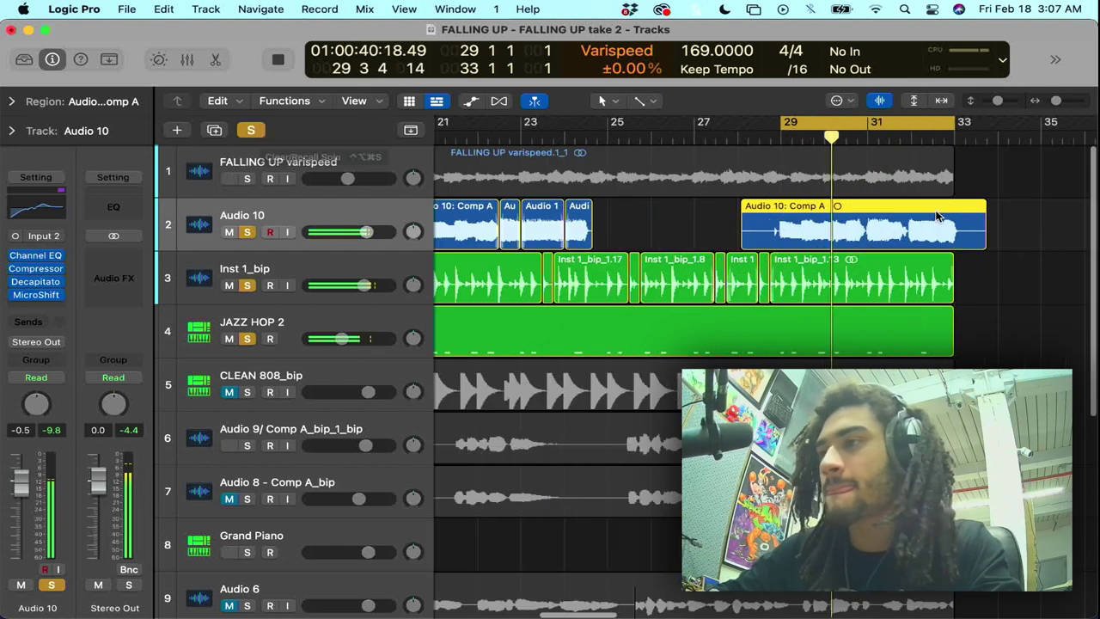
scroll(938, 216, "right", 1)
scroll(938, 217, "right", 5)
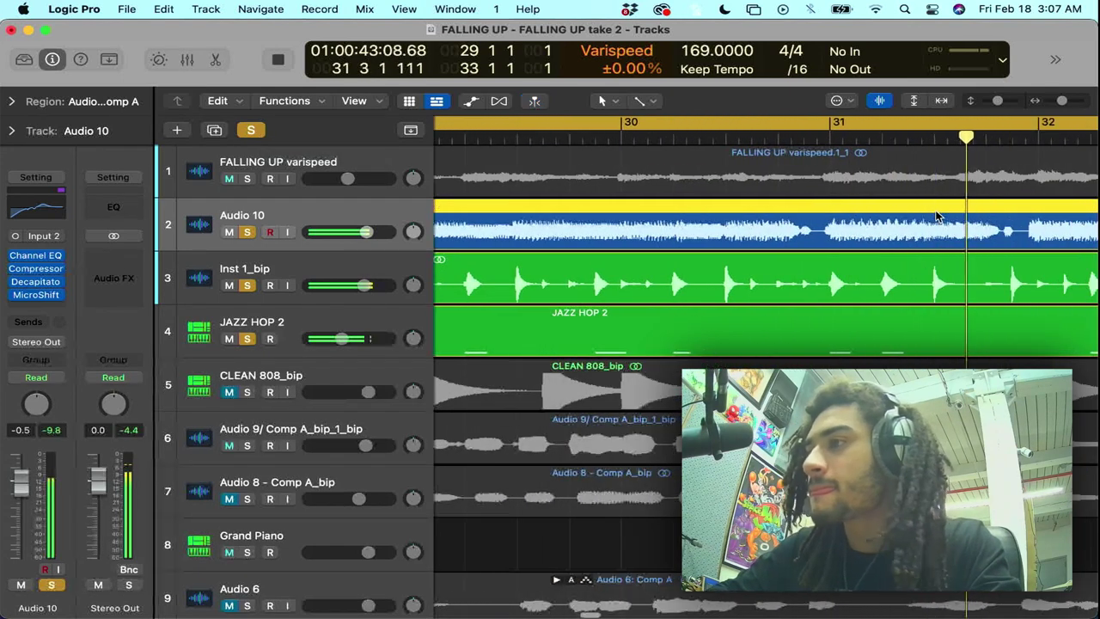
key("space")
left_click_drag(937, 142, 900, 147)
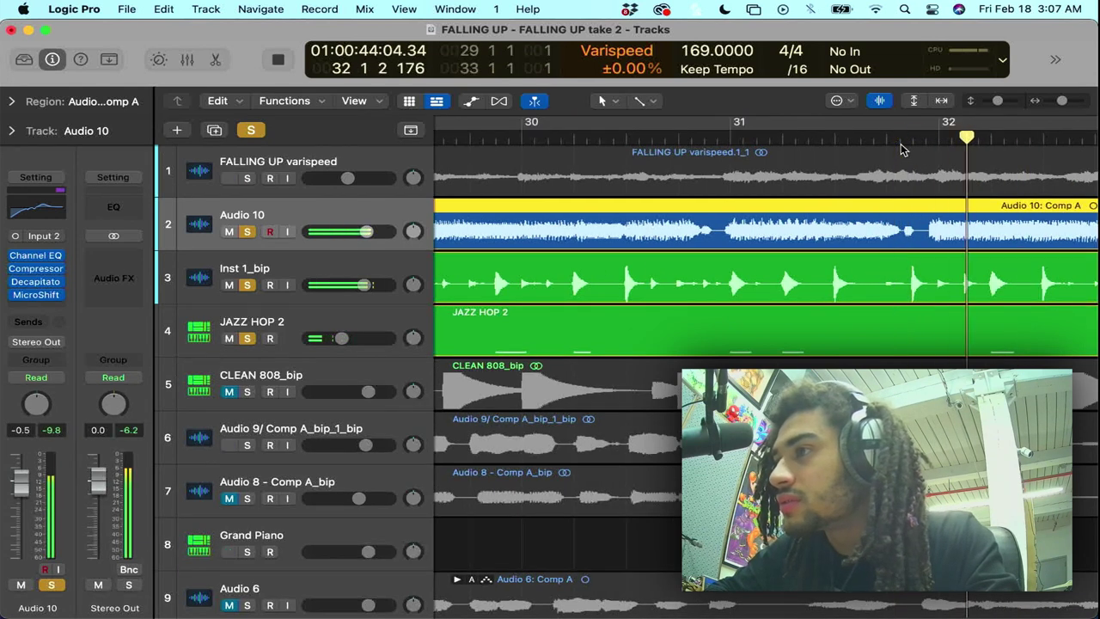
key("space")
left_click(905, 140)
scroll(902, 238, "up", 5)
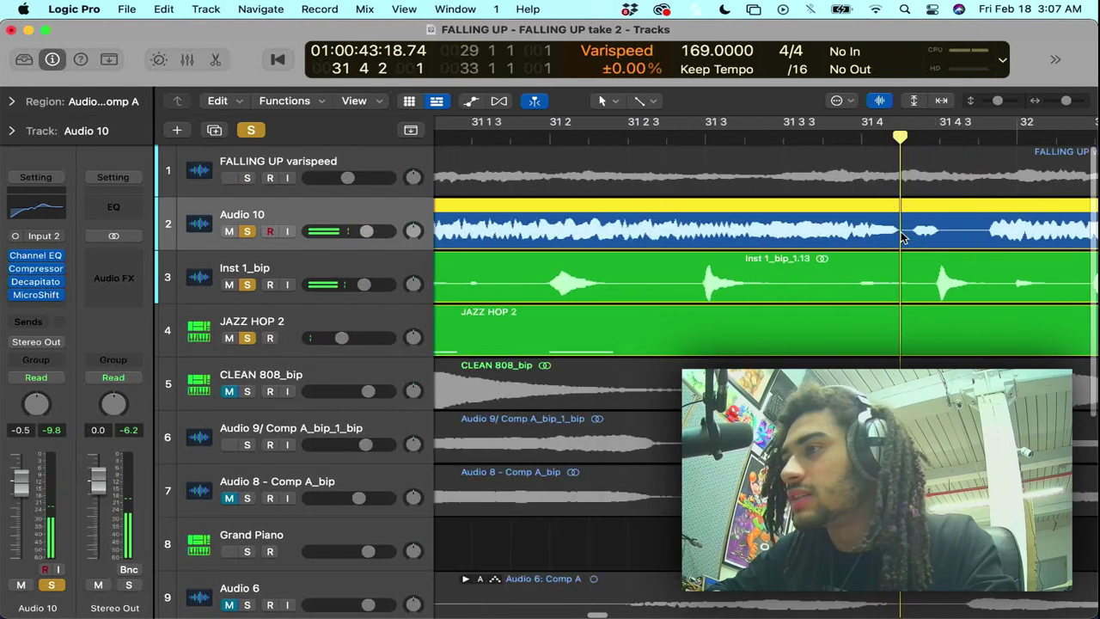
scroll(904, 233, "right", 2)
left_click(851, 139)
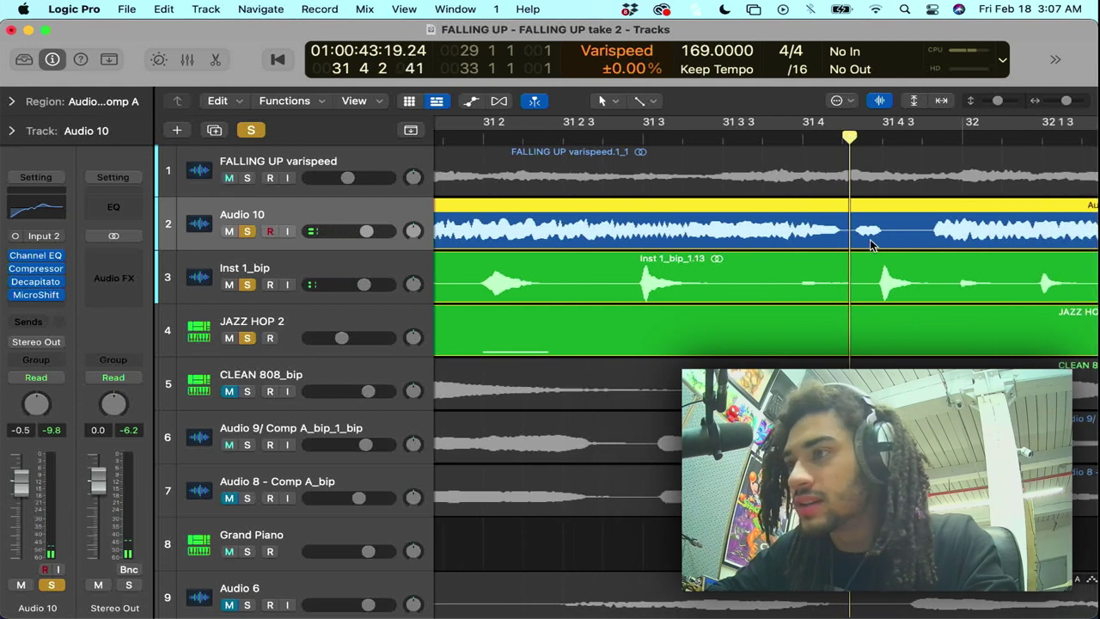
key("super+t")
scroll(868, 237, "right", 1)
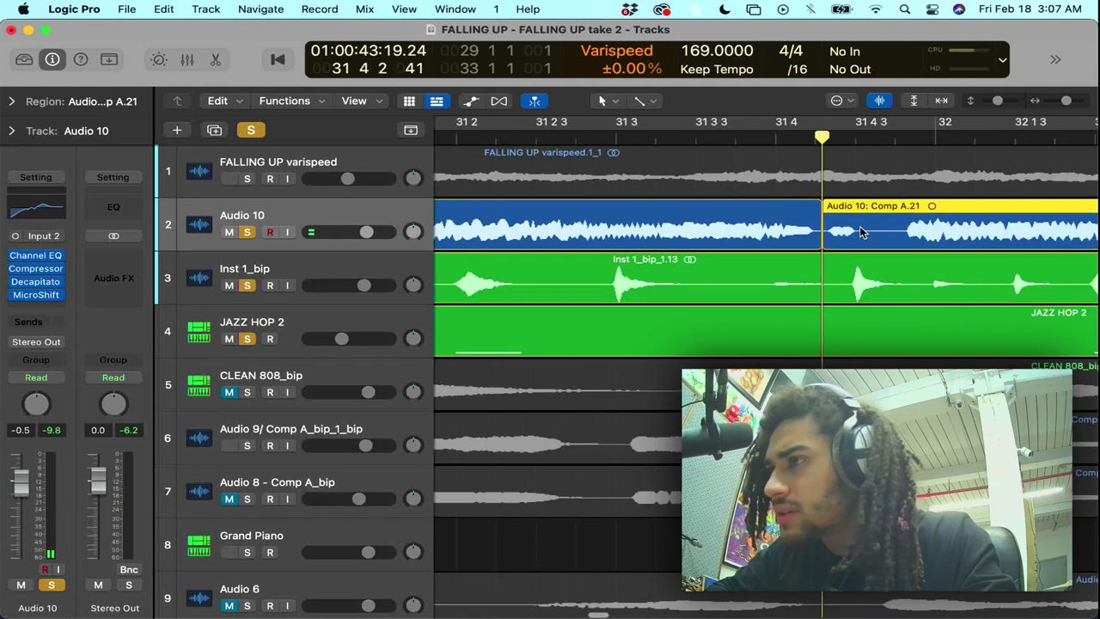
- Move the split-off Audio 10 part slightly later, to start at about 31 4 3, and play through the ending
left_click_drag(862, 232, 922, 226)
left_click(914, 141)
key("space")
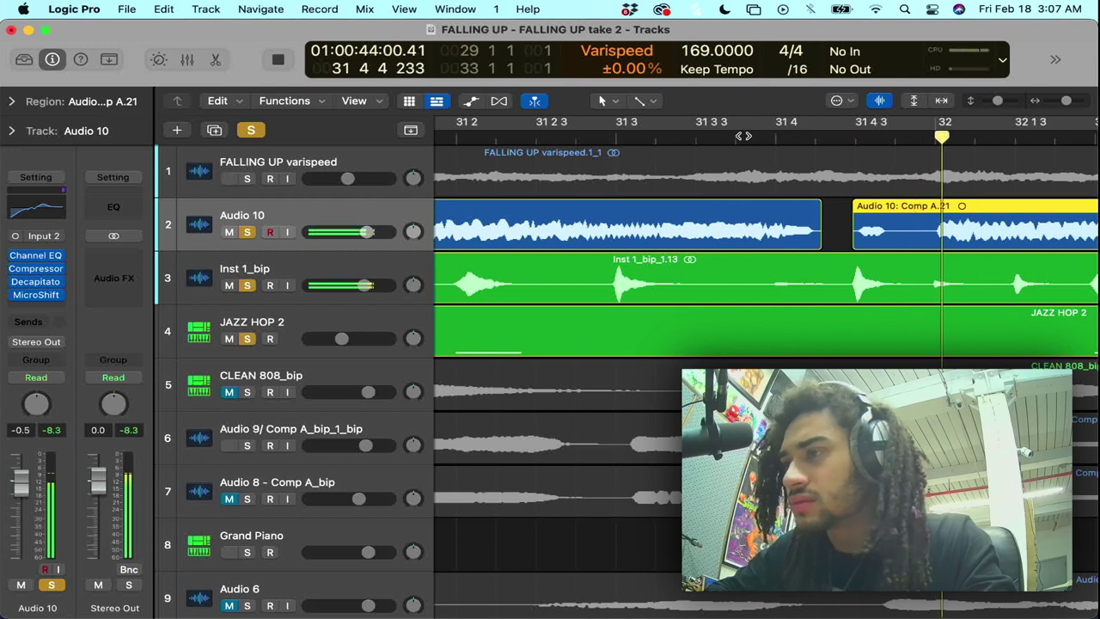
scroll(822, 213, "left", 5)
key("super+Left")
key("super+Left")
key("super+Left")
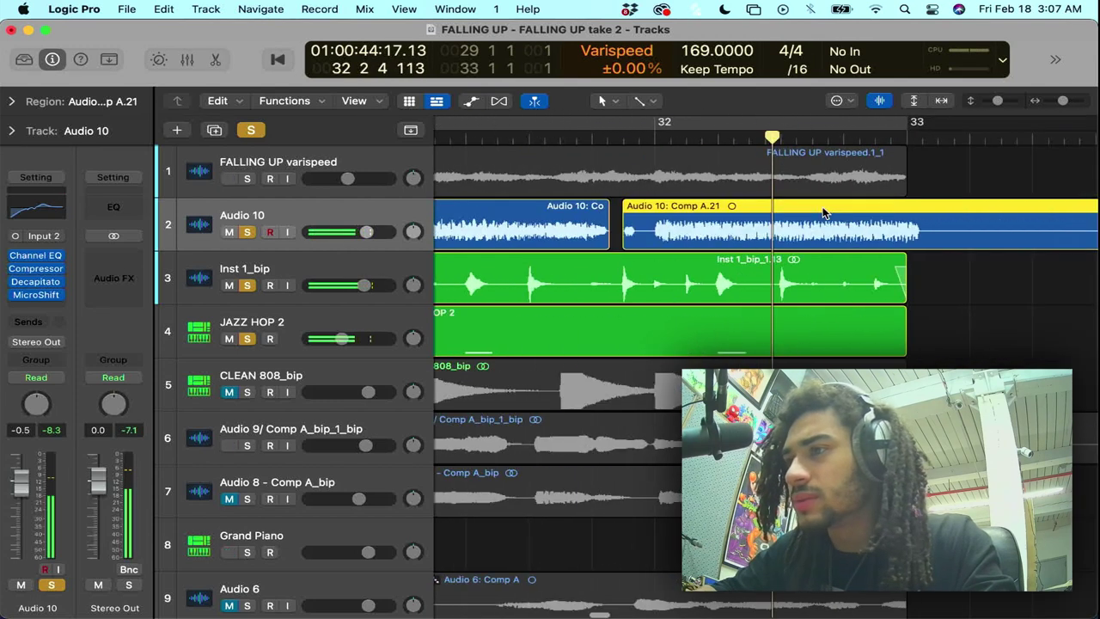
left_click(551, 136)
key("space")
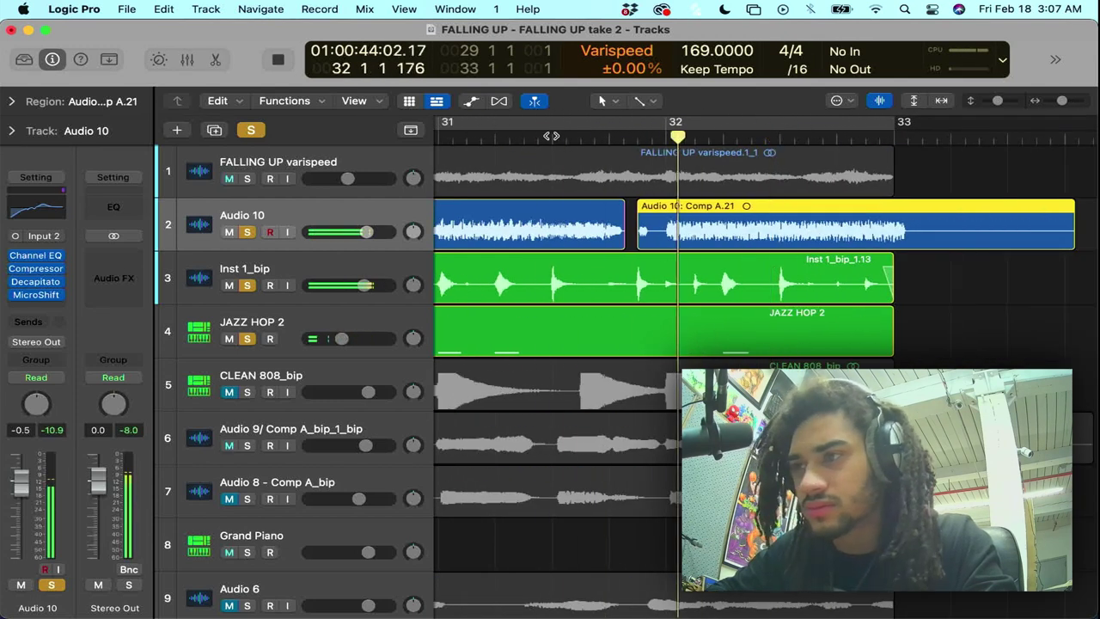
key("space")
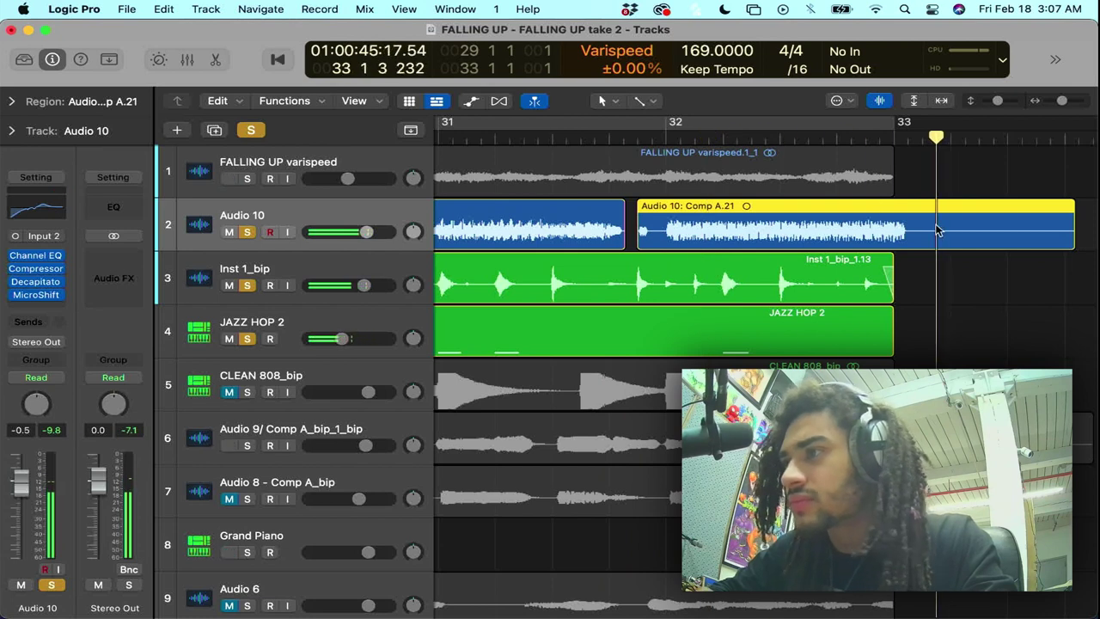
- Split the final Audio 10 region at 32 4 1 1, nudge its tail slightly earlier with a crossfade at the join, and audition it
left_click(835, 137)
key("super+t")
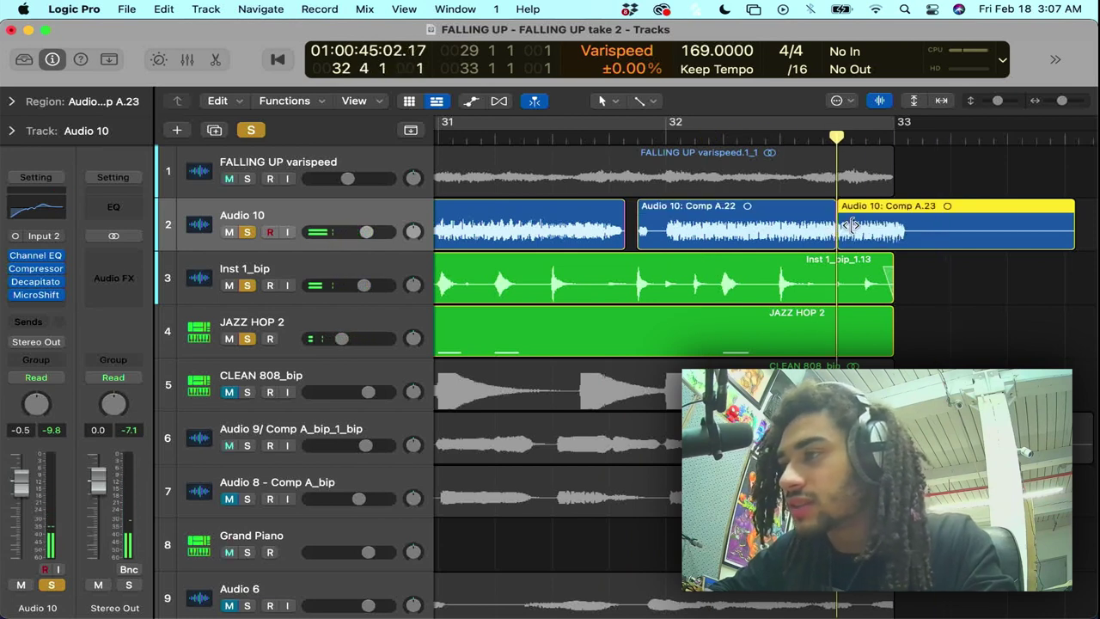
left_click_drag(852, 230, 834, 245)
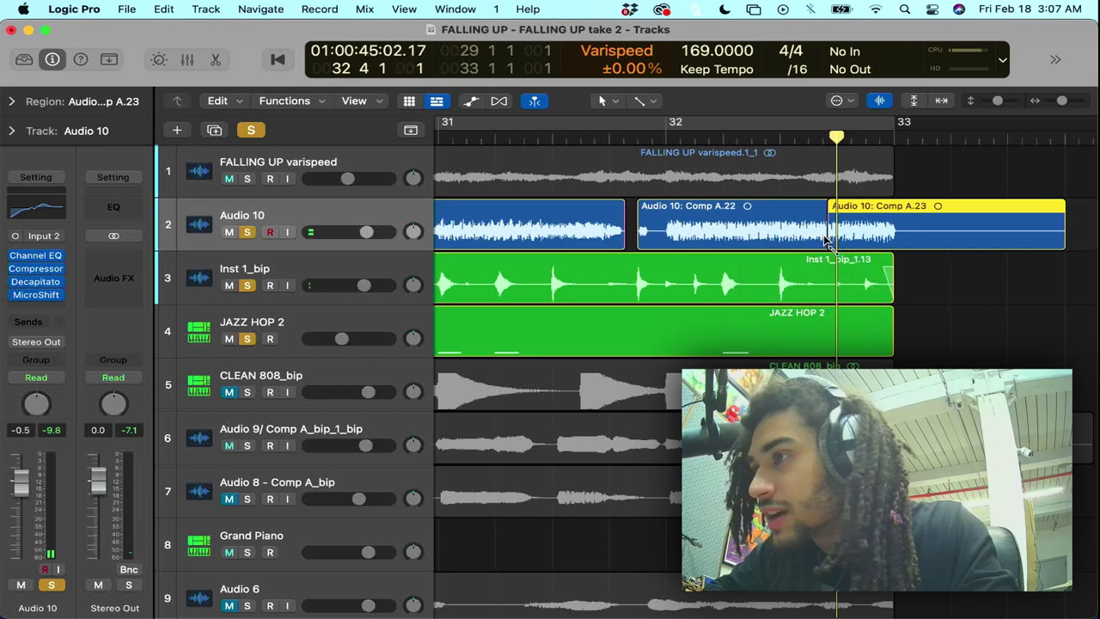
left_click(827, 240)
left_click(753, 126)
key("space")
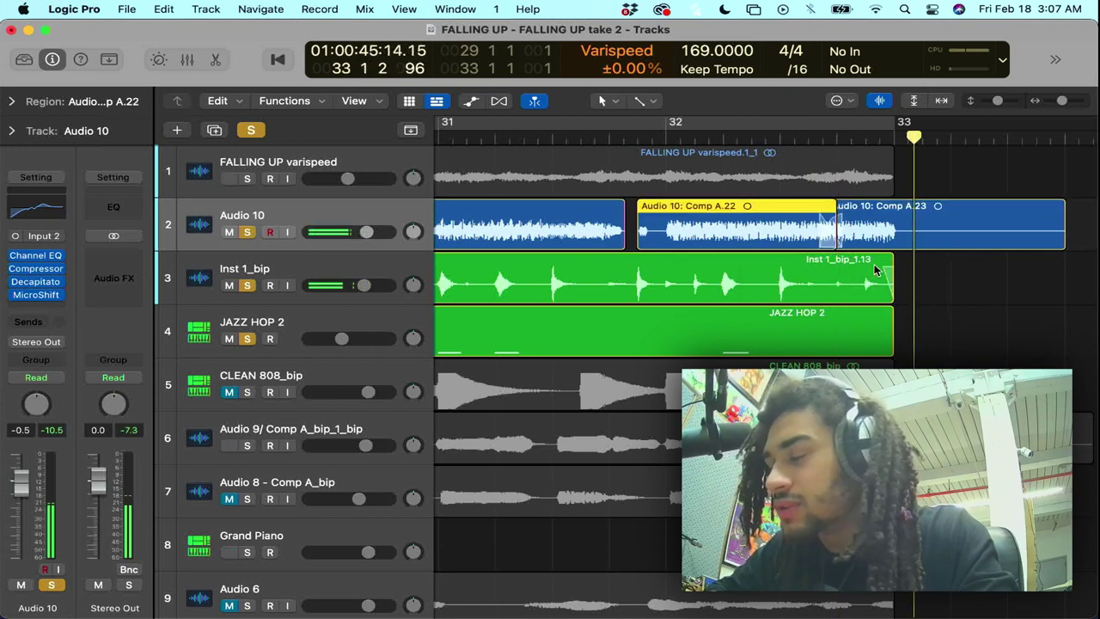
- Trim the Comp A.22 region's end back to just before 32 4 and shorten the crossfade into Comp A.23
scroll(805, 214, "up", 5)
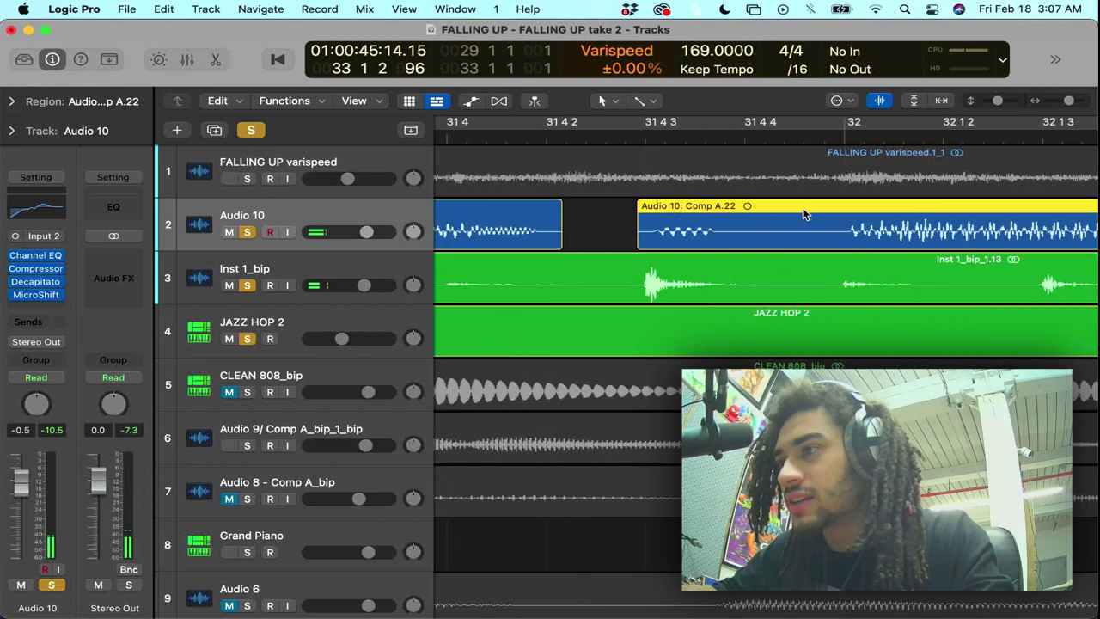
scroll(804, 214, "right", 2)
scroll(804, 214, "right", 5)
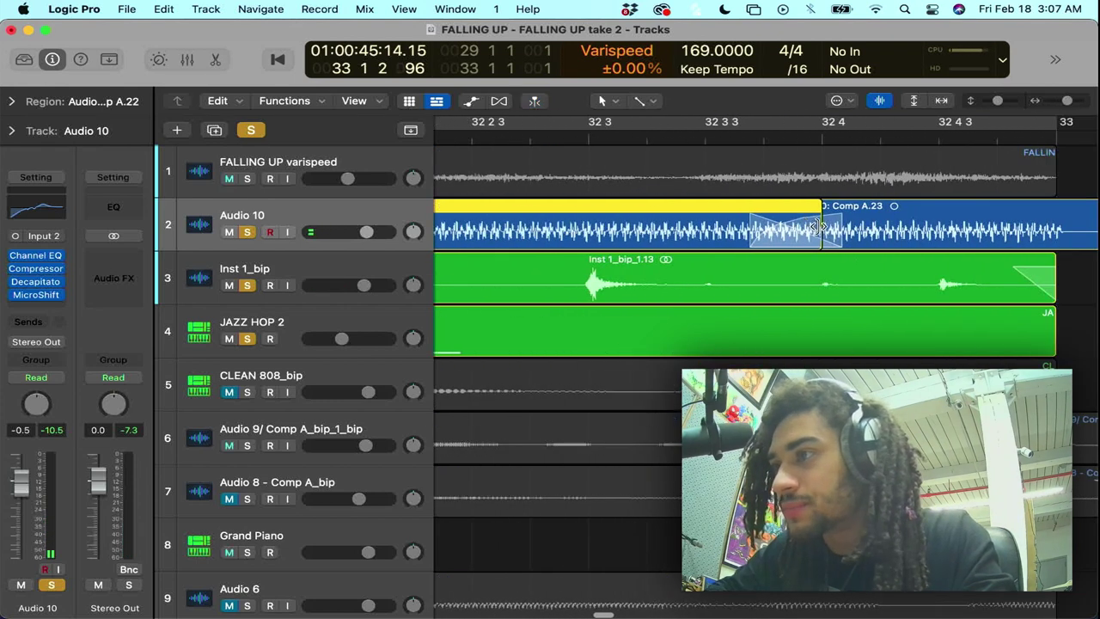
left_click_drag(818, 226, 785, 226)
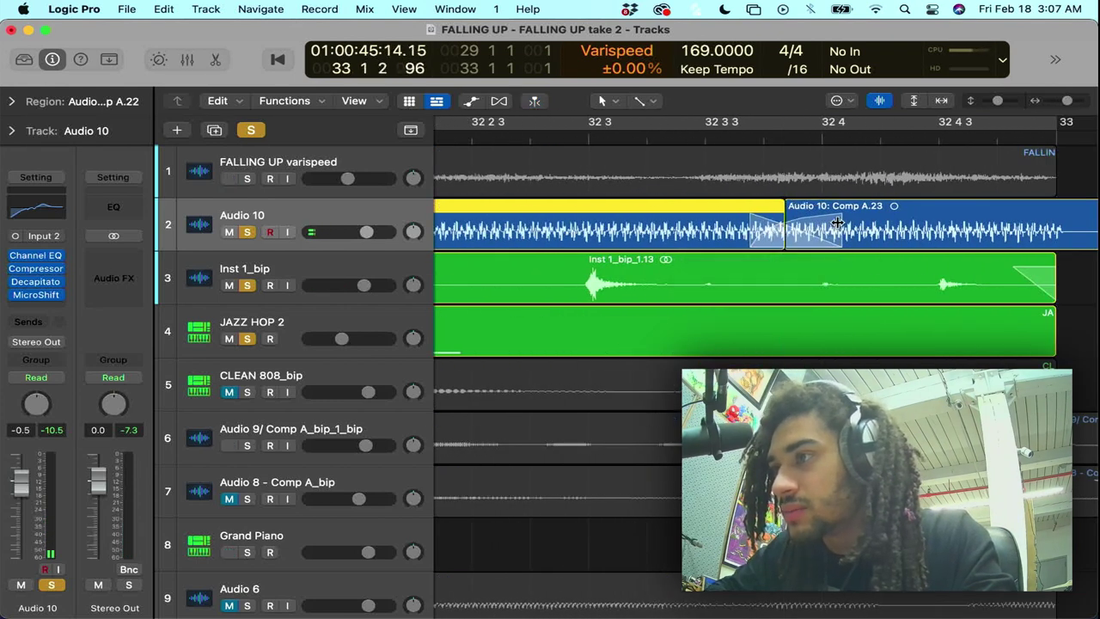
left_click(838, 223)
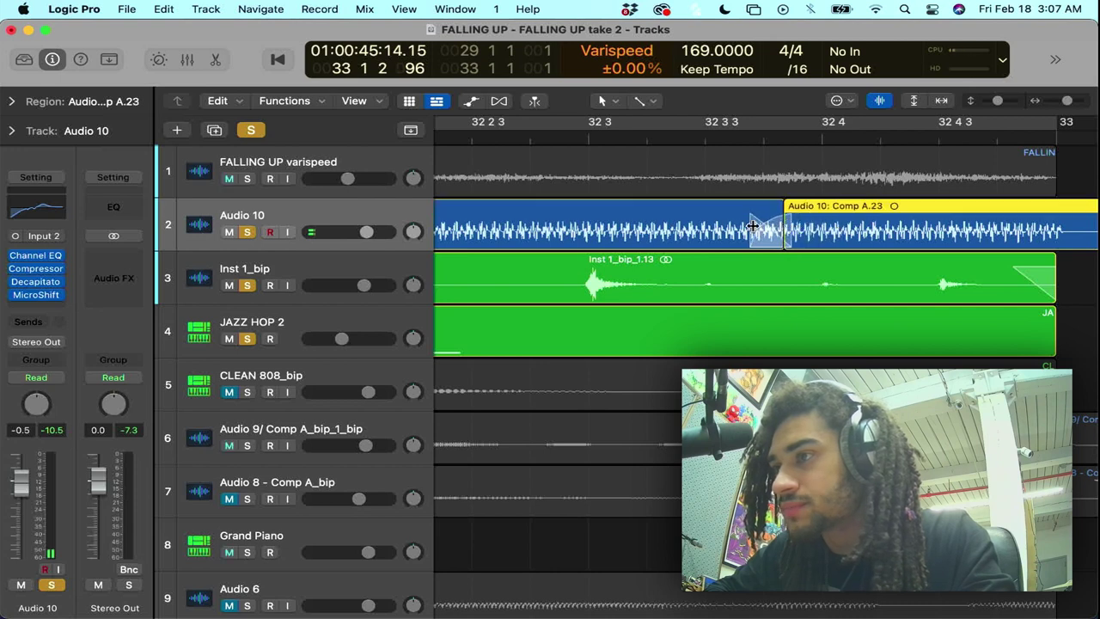
left_click(769, 228)
scroll(777, 233, "down", 10)
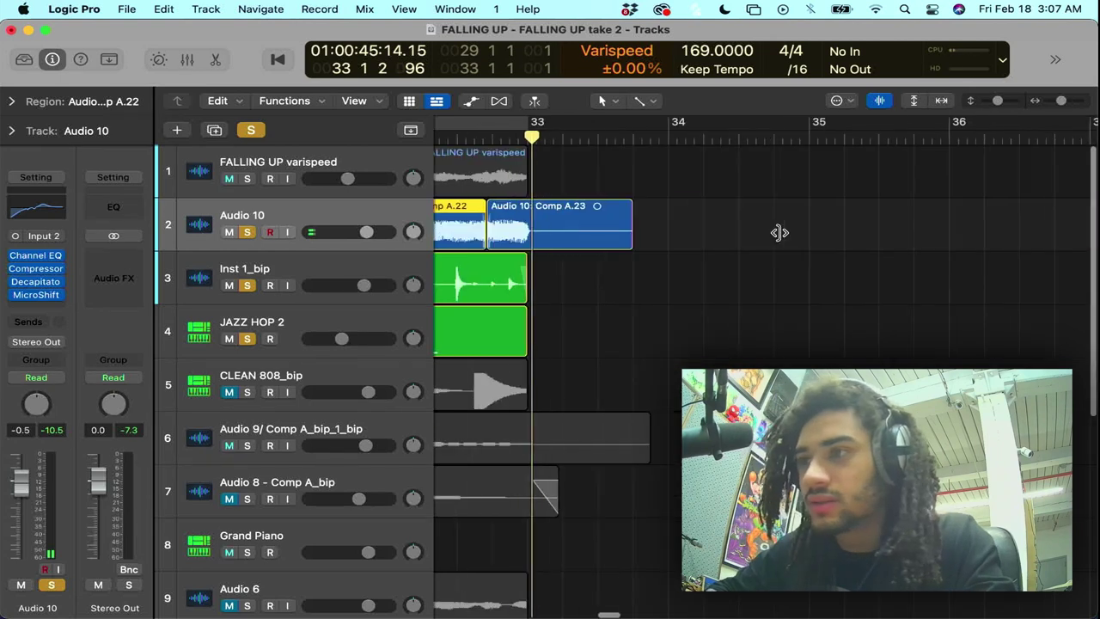
- Turn on the cycle over bars 29 to 33 and play it to check the edited Audio 10 join
key("c")
key("space")
scroll(780, 236, "left", 8)
scroll(780, 236, "right", 3)
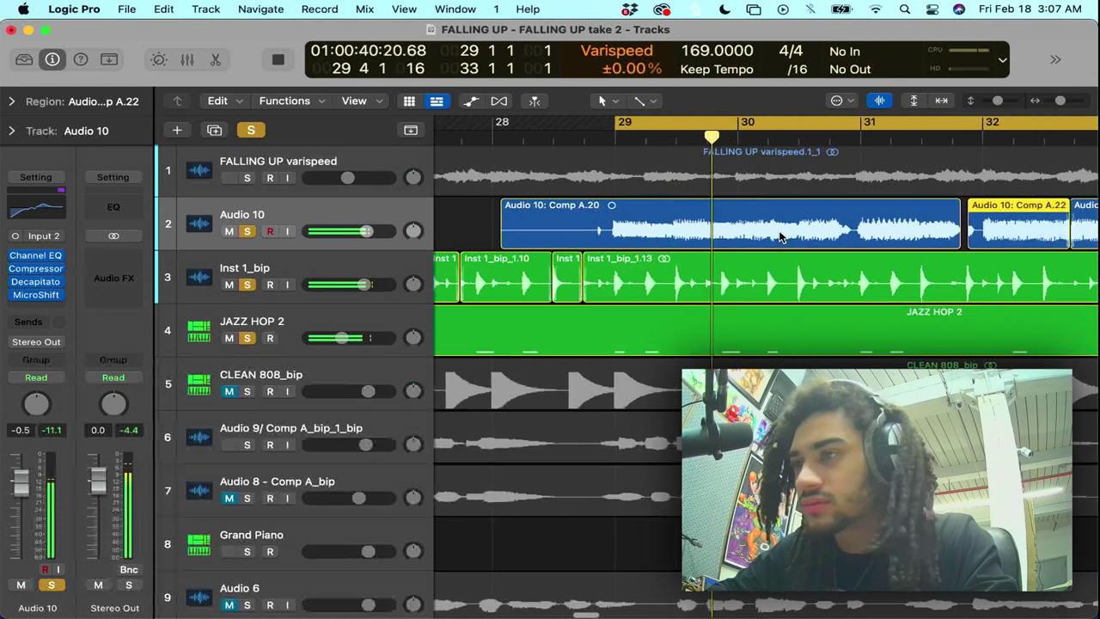
scroll(761, 276, "right", 3)
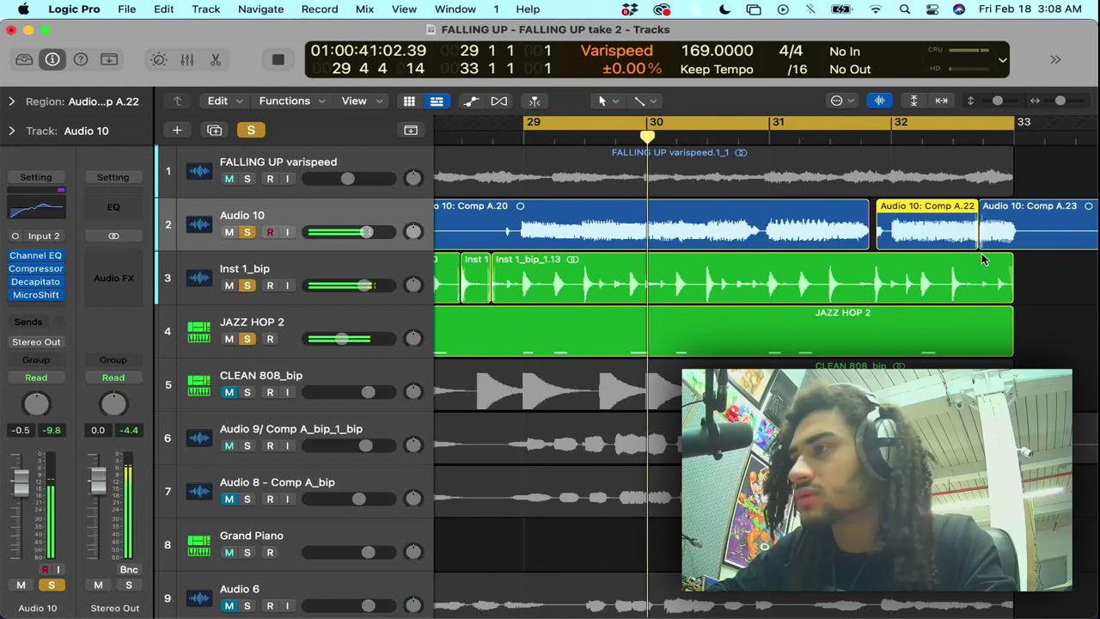
scroll(1014, 232, "right", 1)
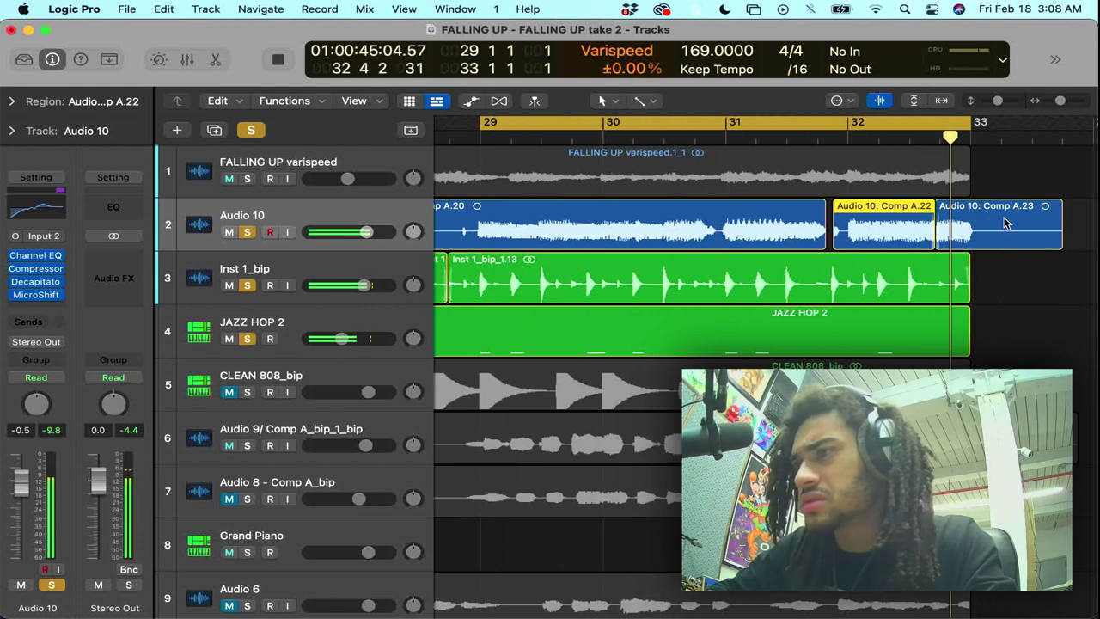
key("space")
- Extend the end of the Comp A.22 region over Comp A.23 to just before bar 33
key("super+Right")
scroll(954, 230, "right", 5)
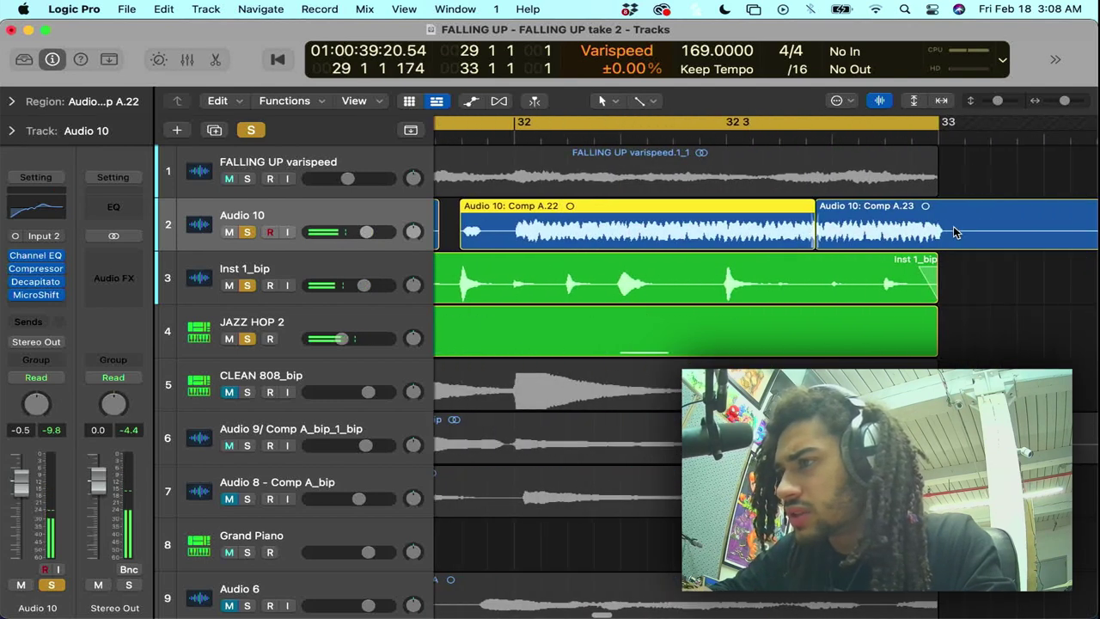
key("super+Right")
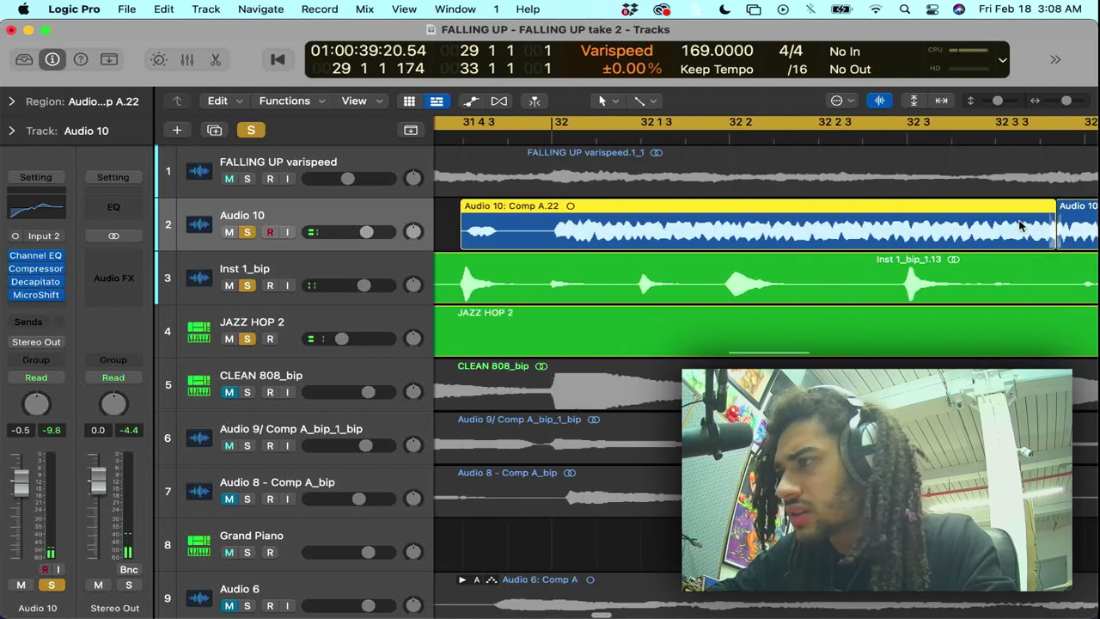
scroll(1022, 228, "right", 1)
scroll(979, 220, "right", 2)
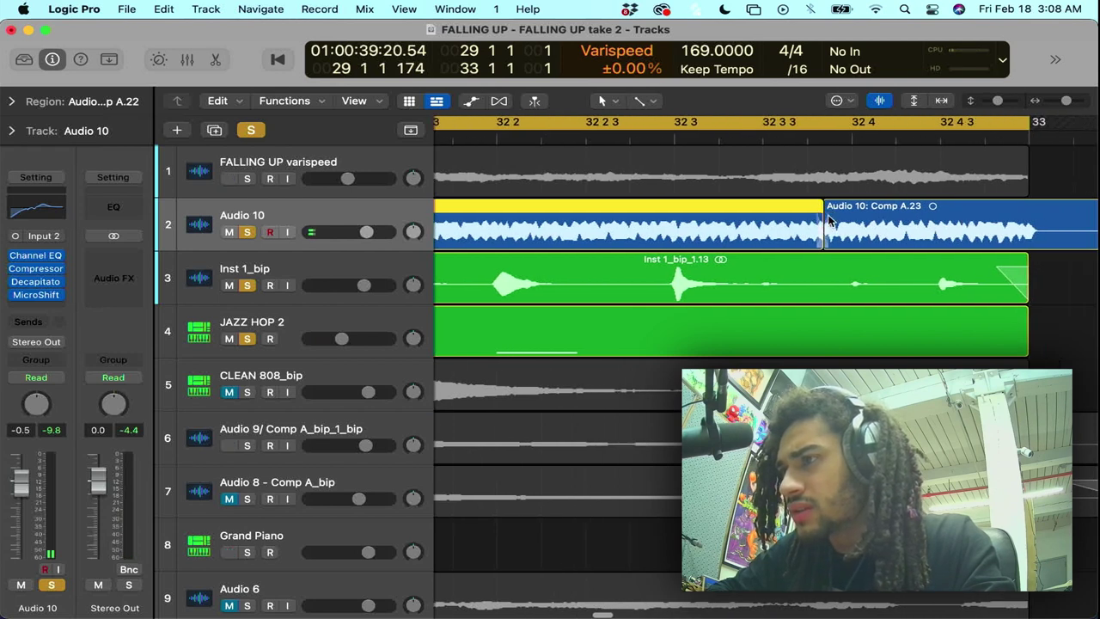
left_click(828, 217)
left_click(812, 218)
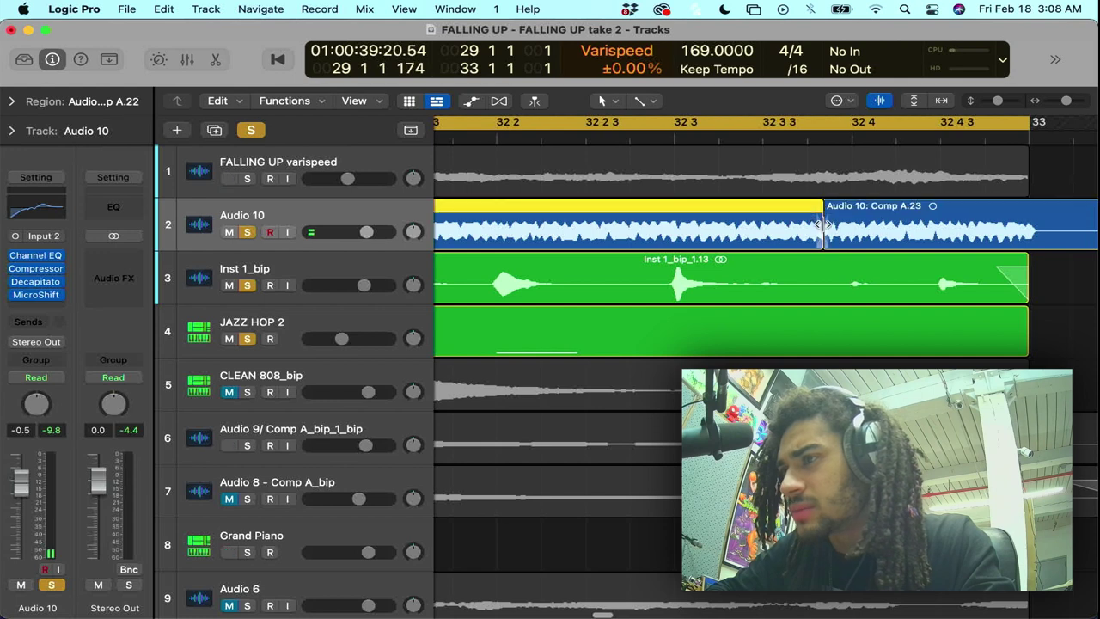
left_click_drag(823, 240, 1012, 287)
- Play the section from bar 29 and, with the cycle off, replay the last bar to check the ending
key("space")
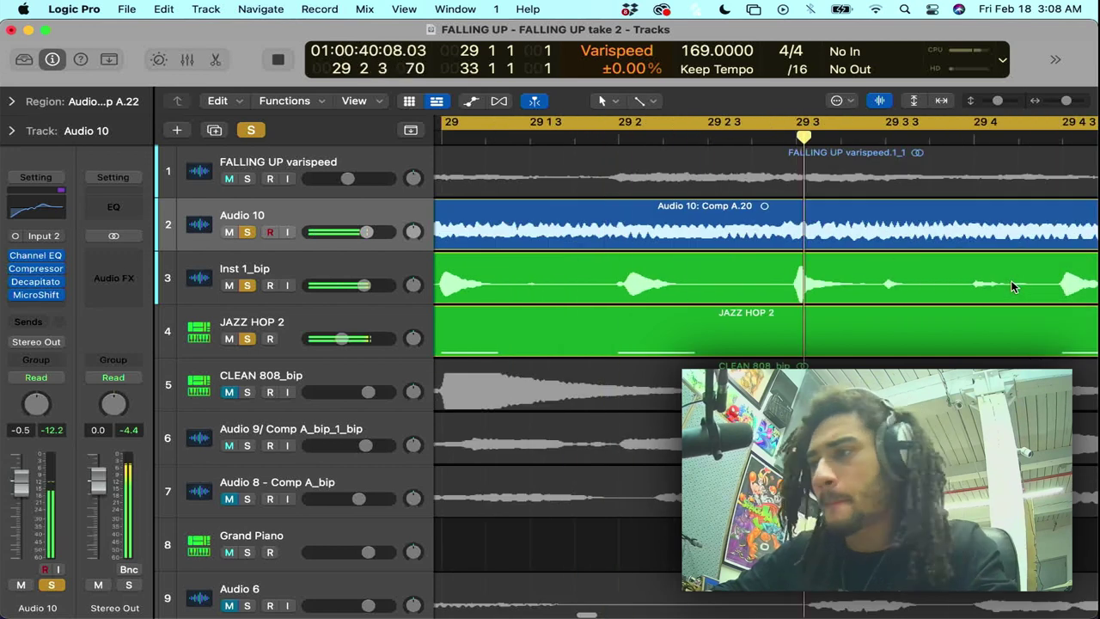
scroll(1013, 287, "down", 10)
scroll(1012, 287, "right", 4)
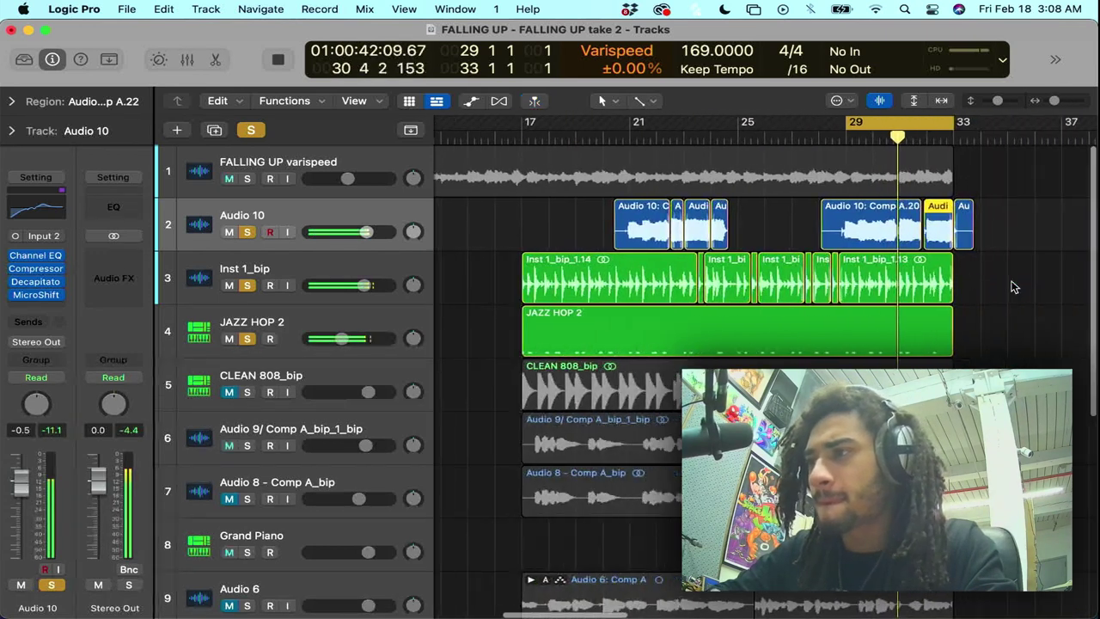
scroll(1012, 287, "right", 2)
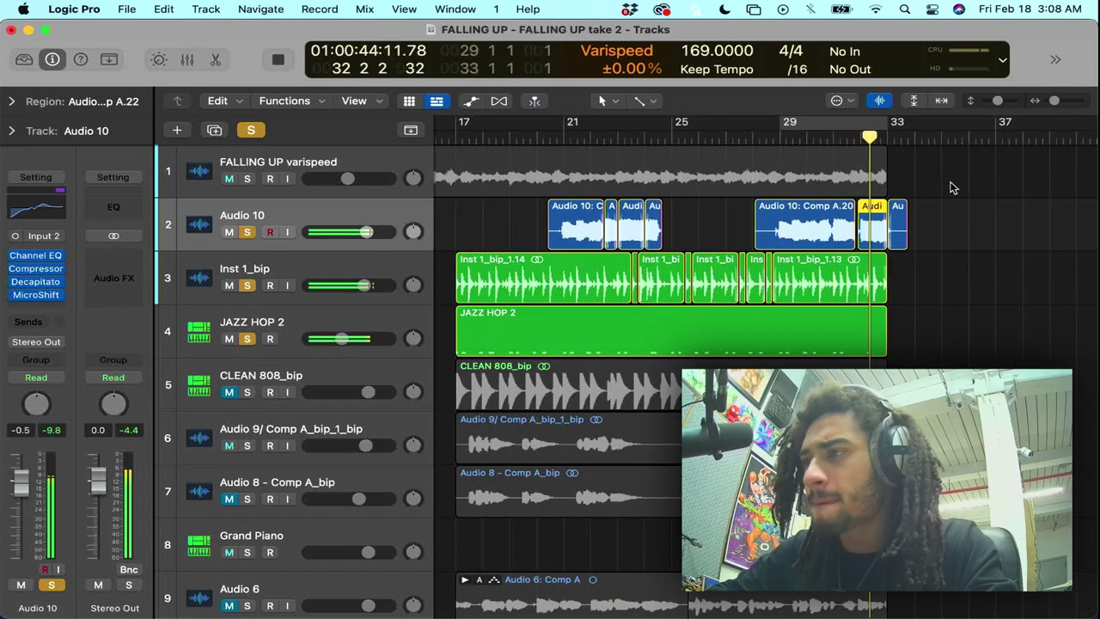
key("space")
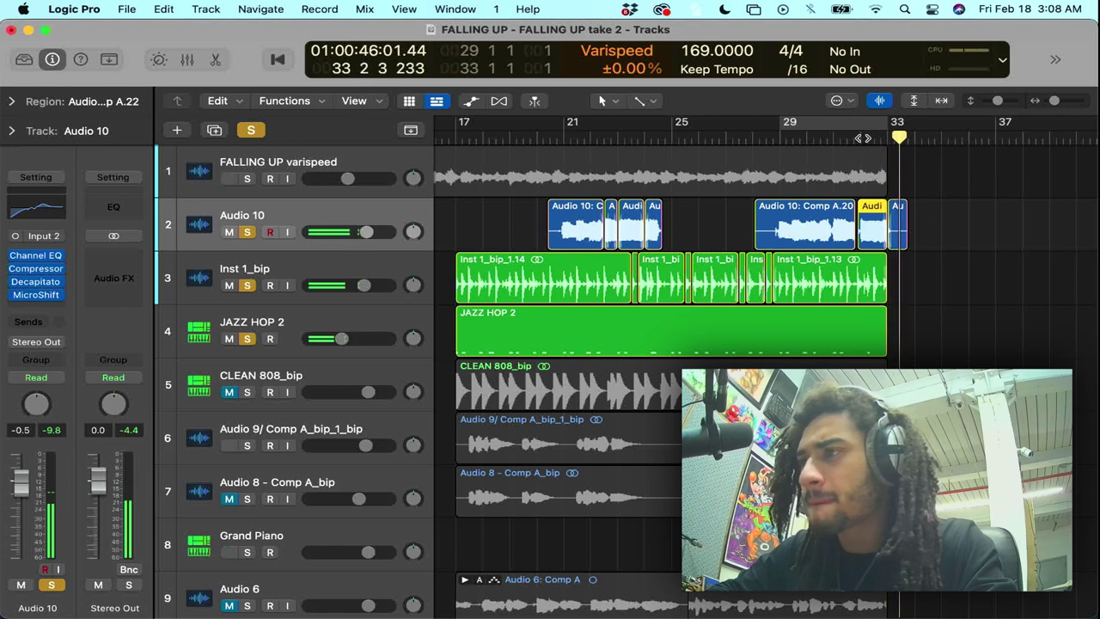
double_click(862, 137)
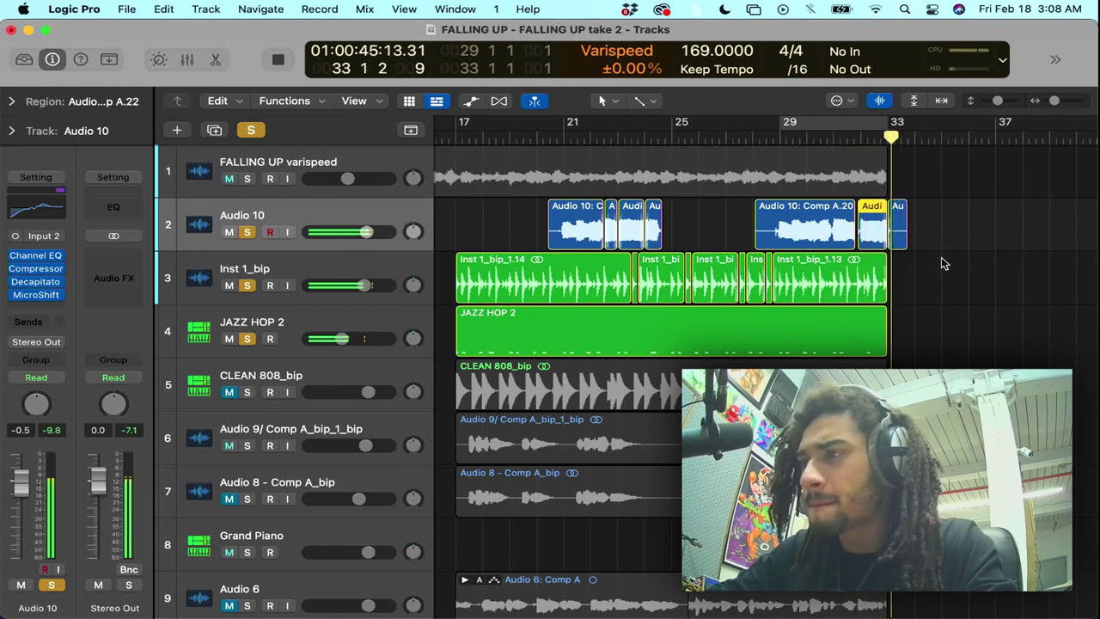
key("space")
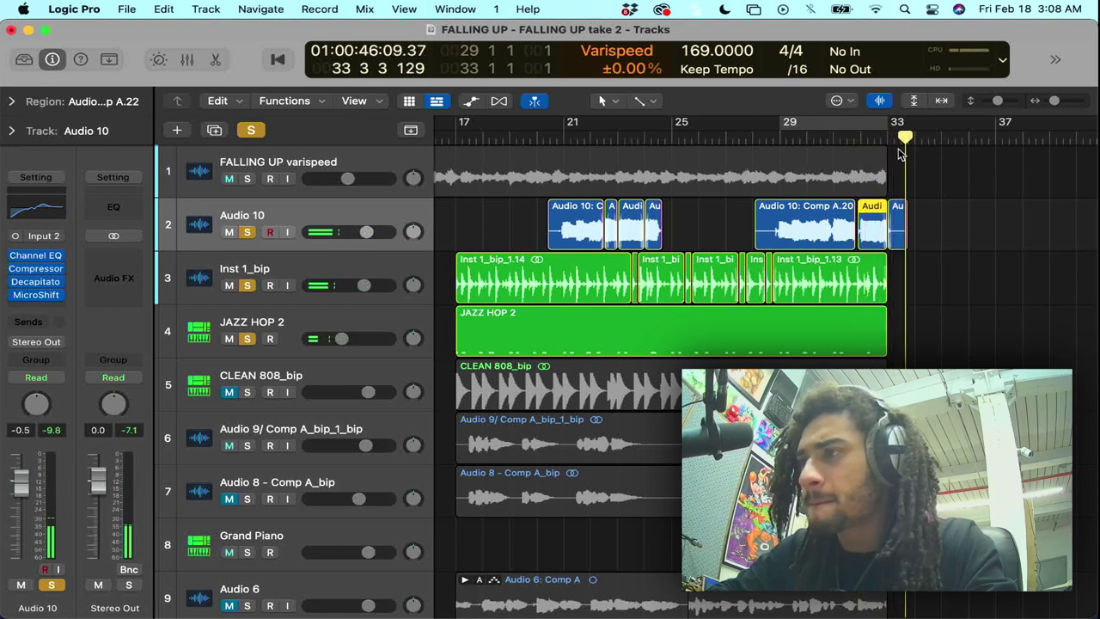
- Split the Comp A.23 region at 33 1 3 1, delete the silent remainder, and turn the cycle back on
left_click(893, 137)
scroll(894, 140, "up", 10)
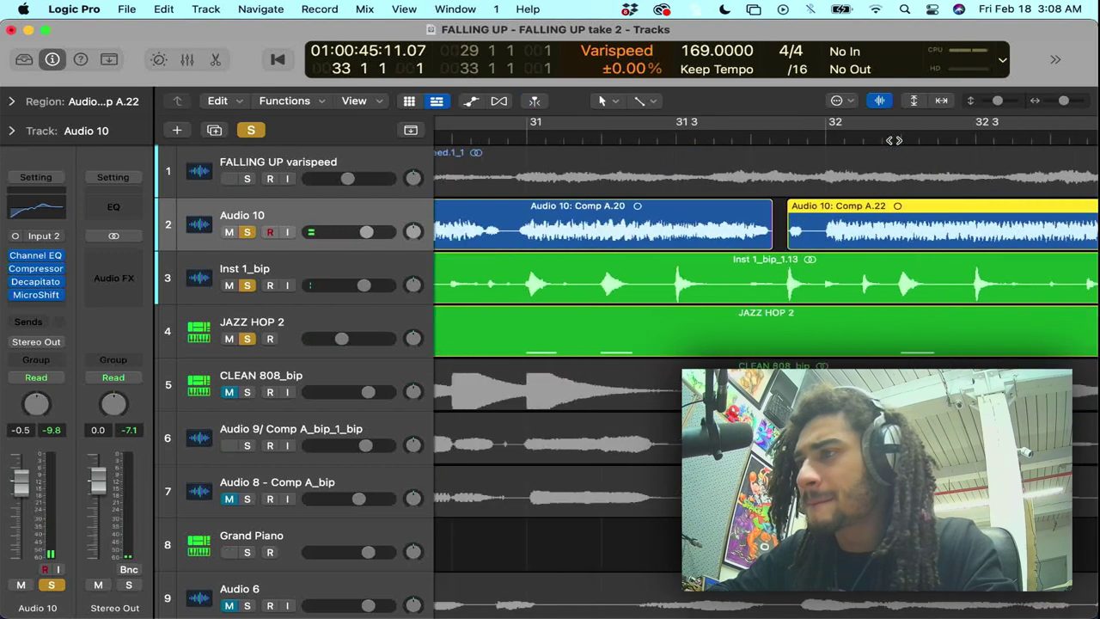
scroll(894, 140, "right", 5)
left_click(802, 139)
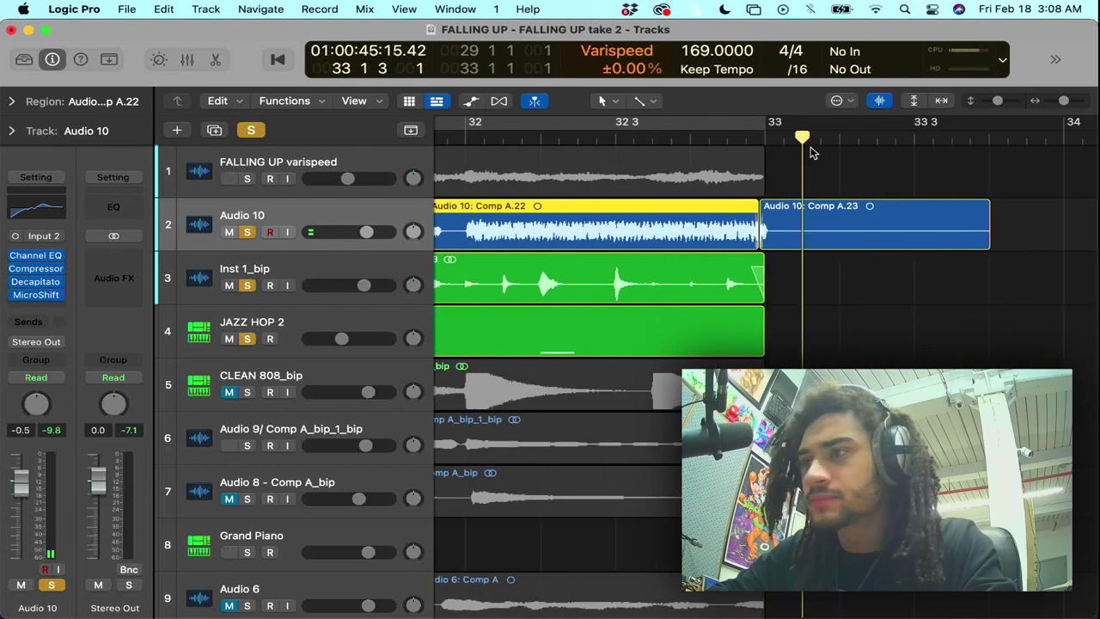
left_click(837, 225)
key("super+t")
key("Delete")
key("c")
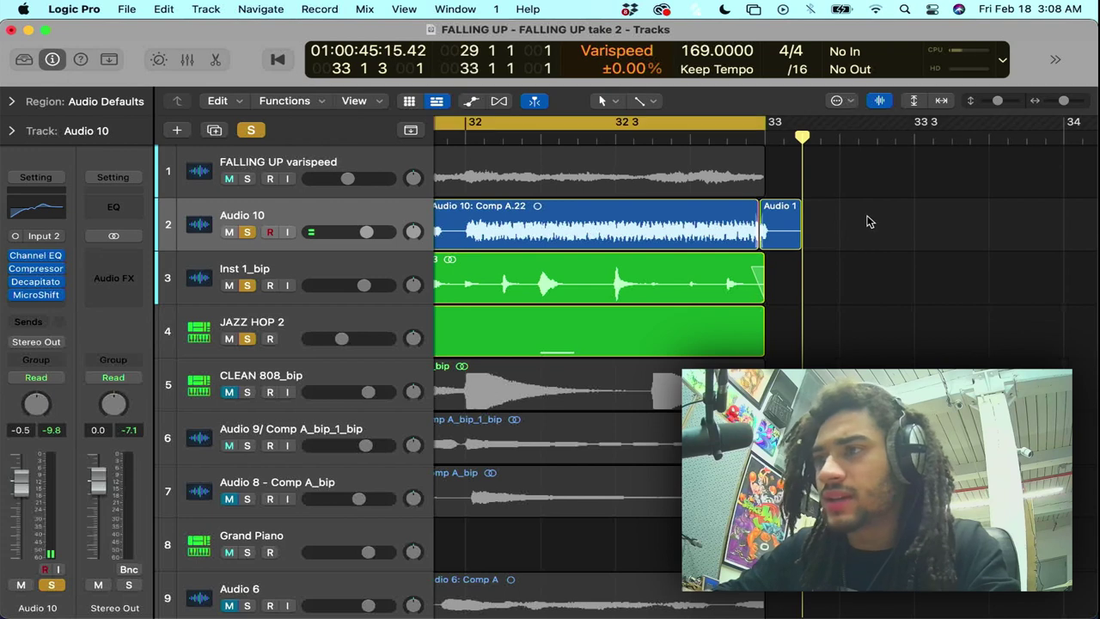
scroll(868, 222, "down", 8)
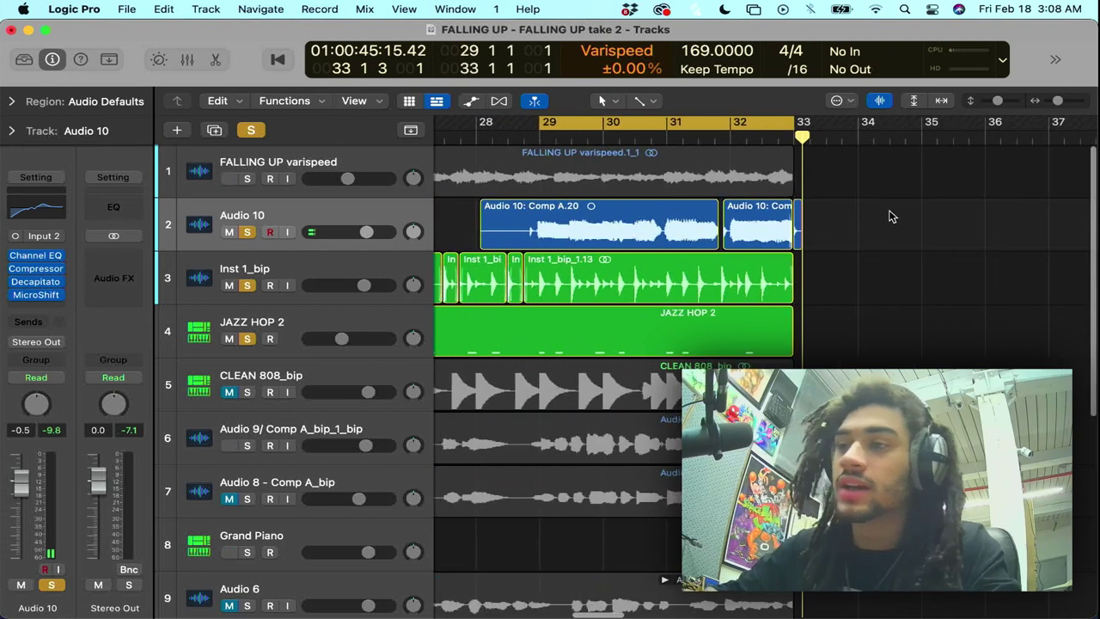
- While the section plays, switch Audio 10's MicroShift preset to Double, lower its mix, and close the plug-in
scroll(891, 216, "left", 5)
key("space")
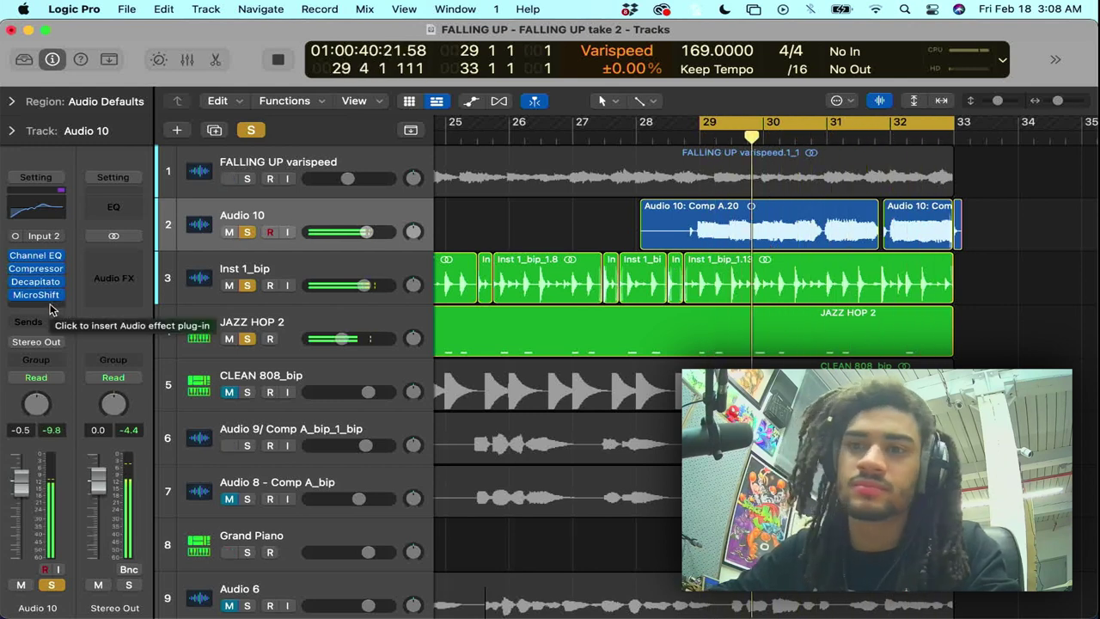
mouse_move(36, 297)
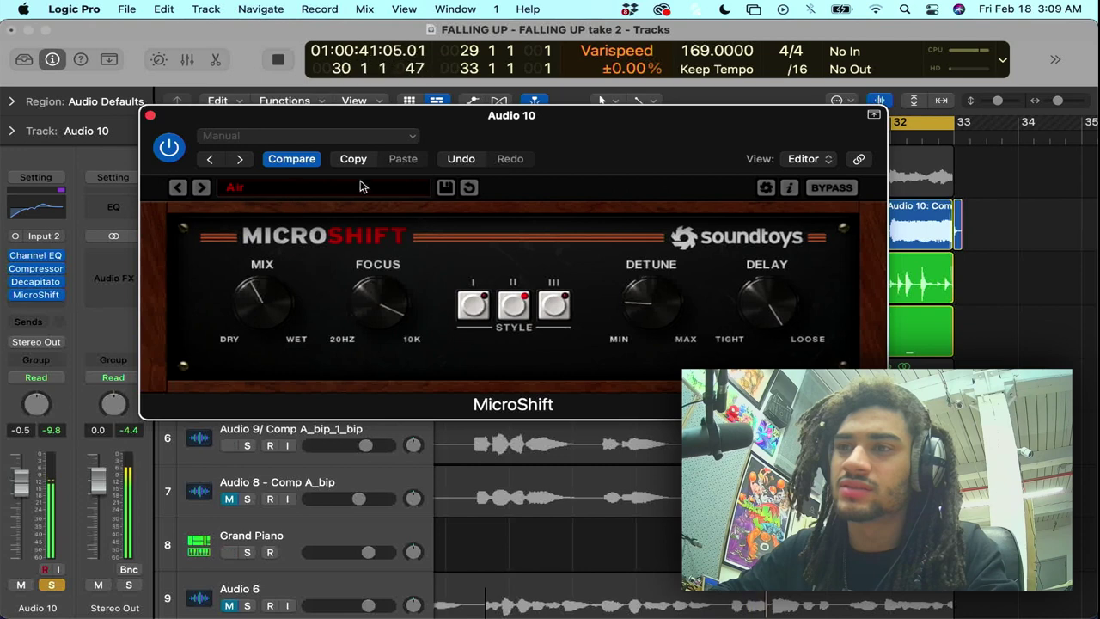
left_click(201, 188)
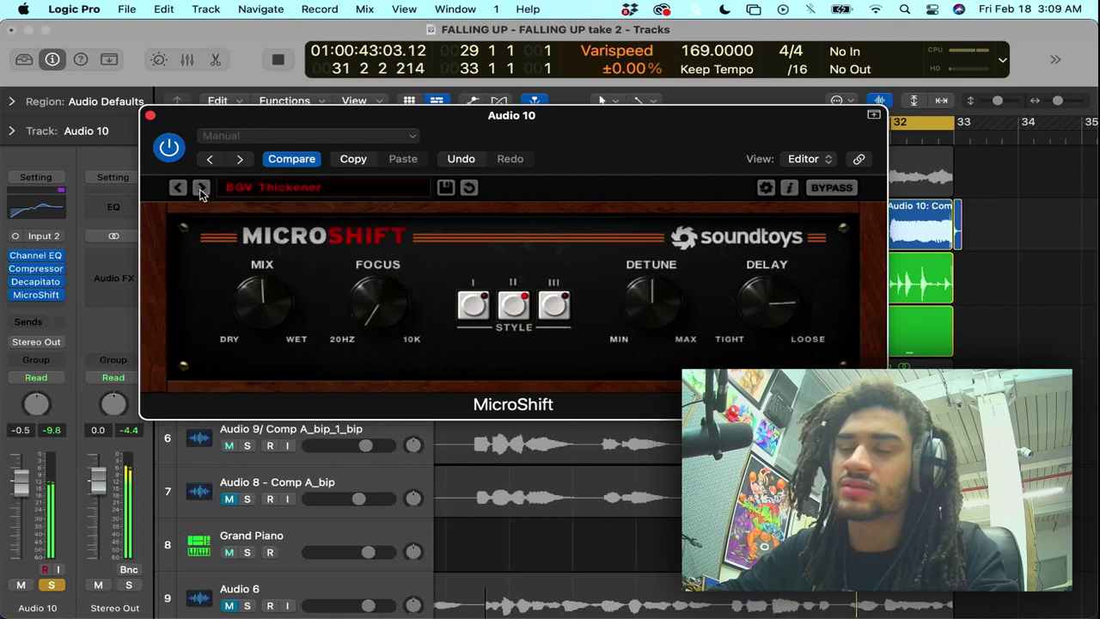
left_click(201, 189)
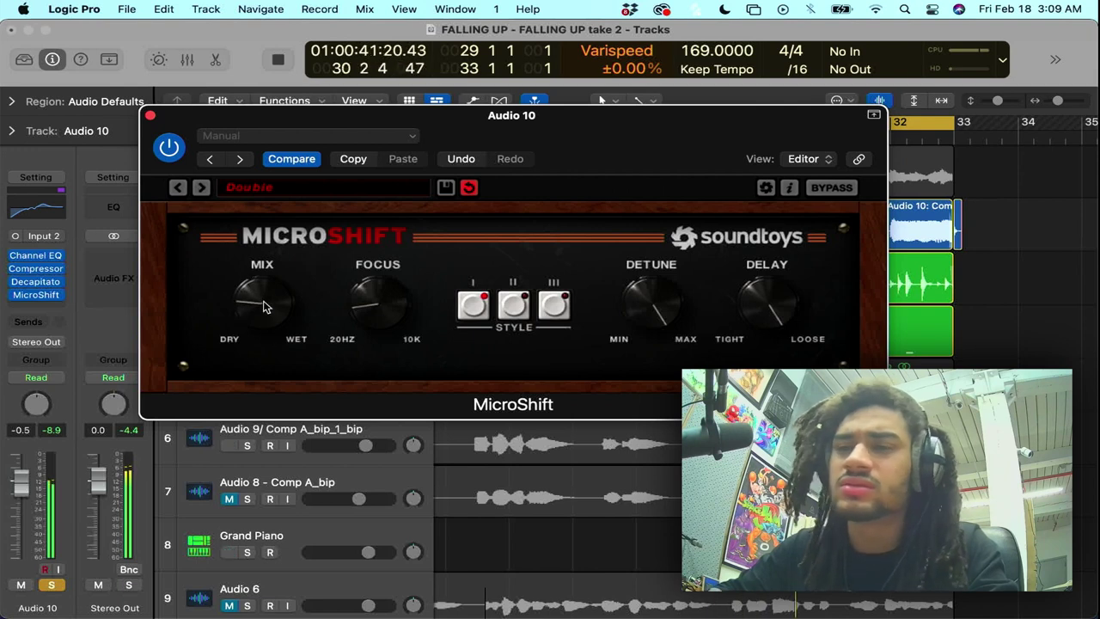
left_click(149, 116)
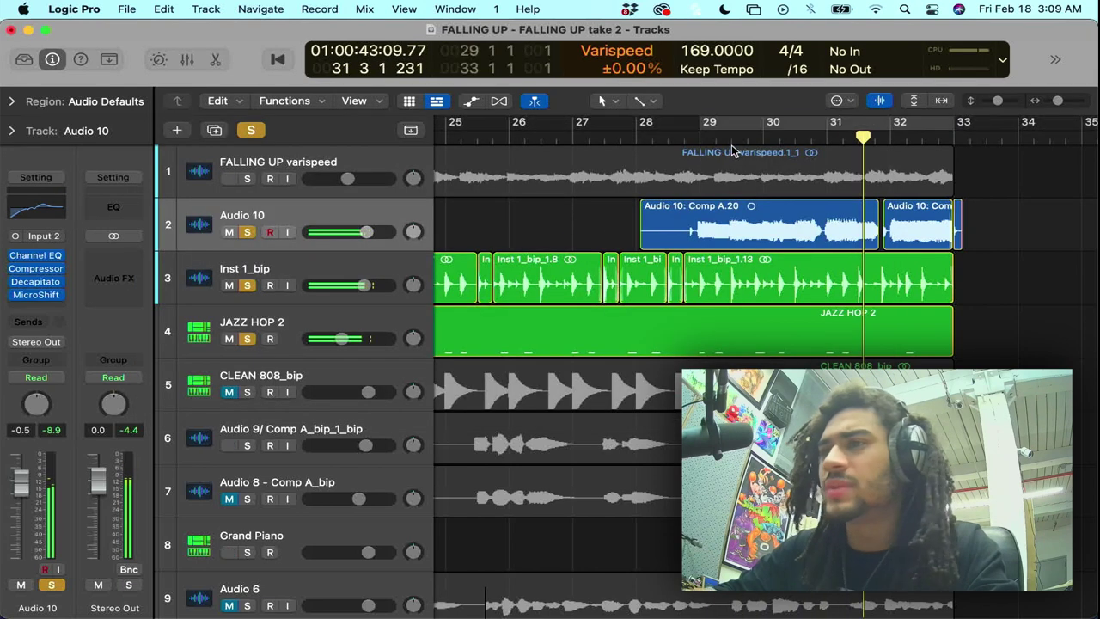
- Add Audio 8 - Comp A_bip to the soloed tracks and play the section from bar 17 to bar 33
scroll(749, 136, "down", 3)
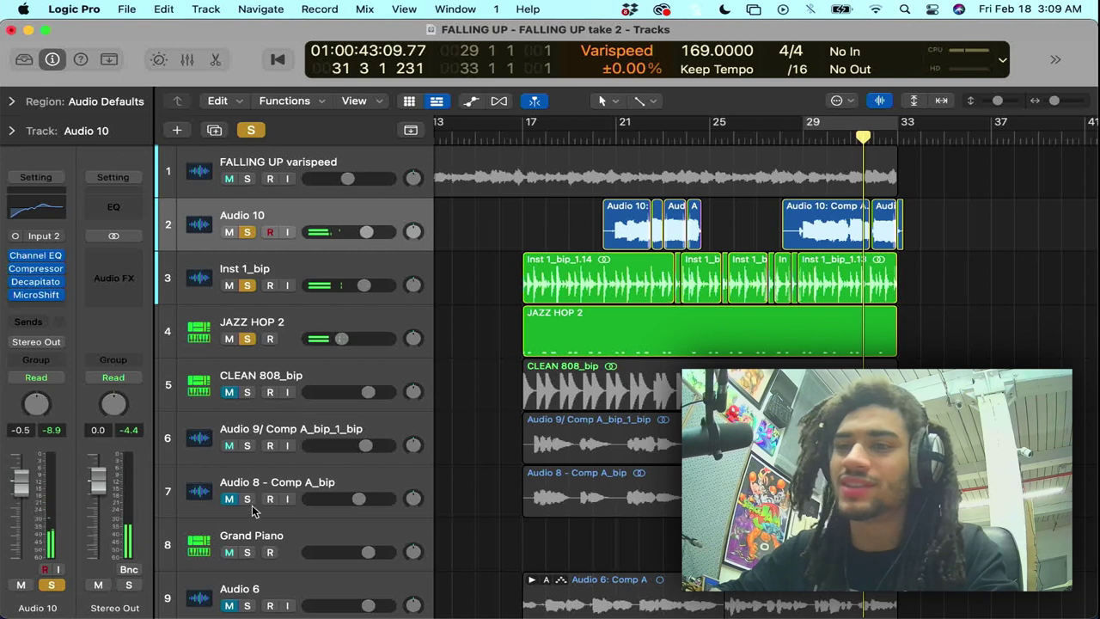
left_click(248, 500)
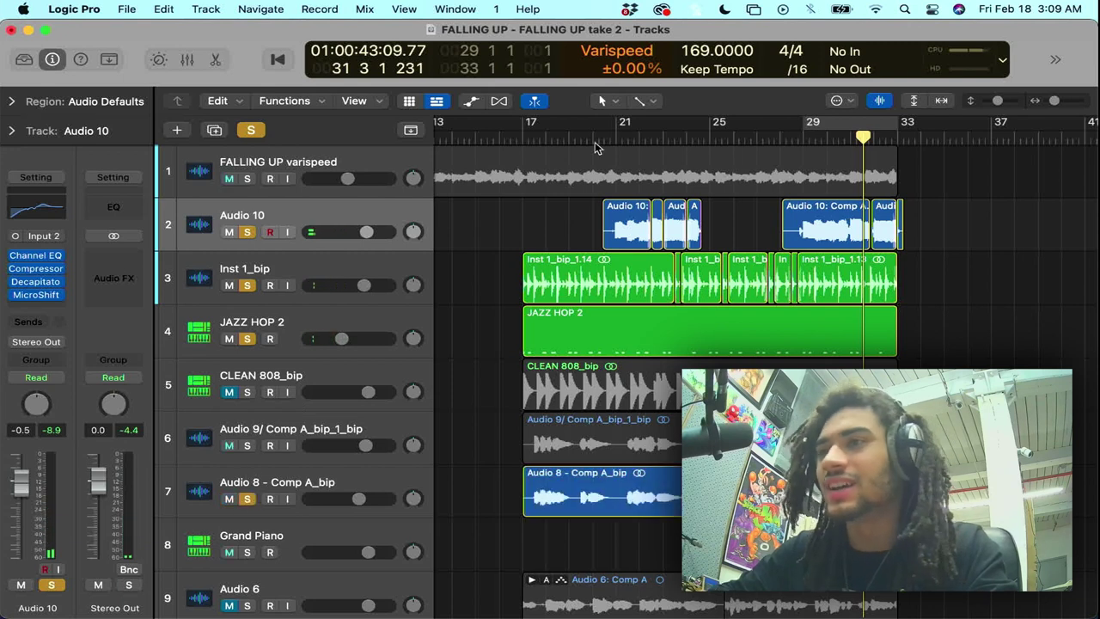
key("space")
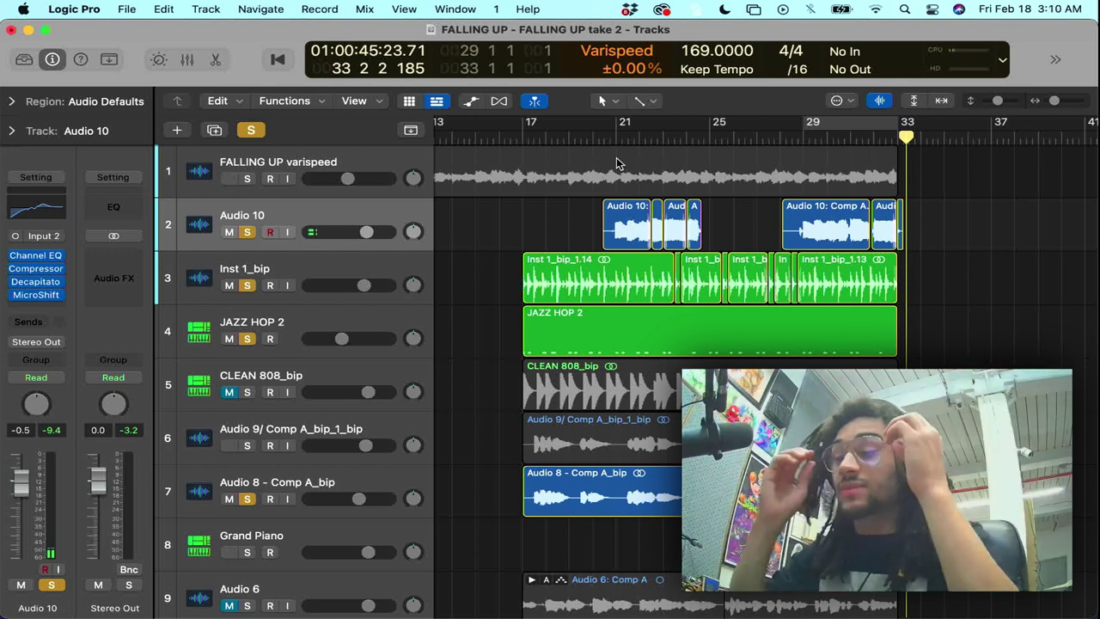
left_click(527, 134)
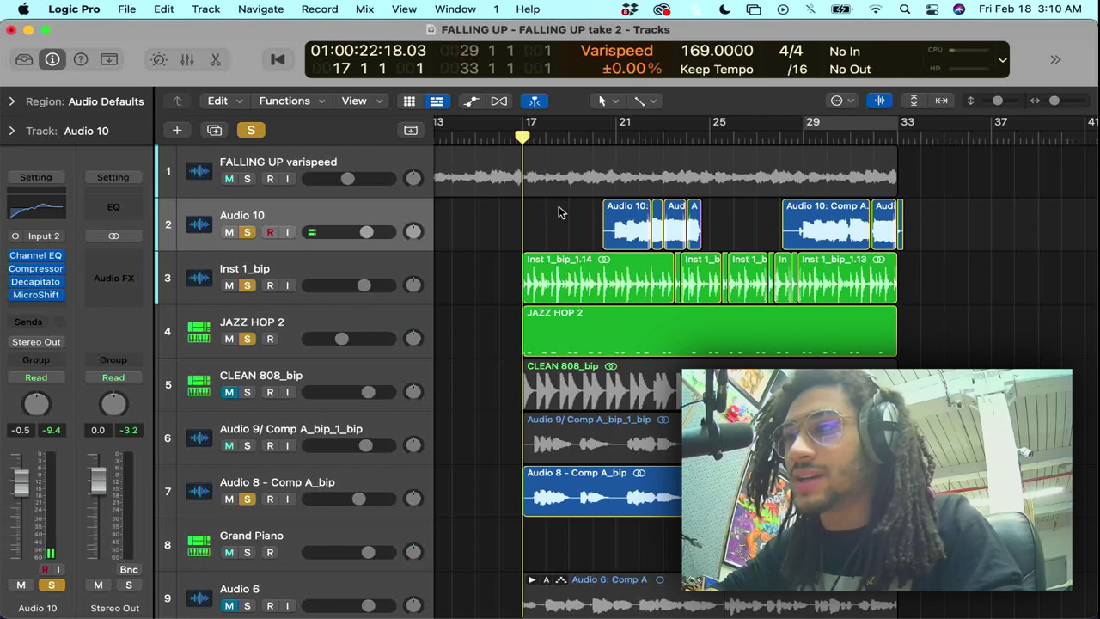
key("space")
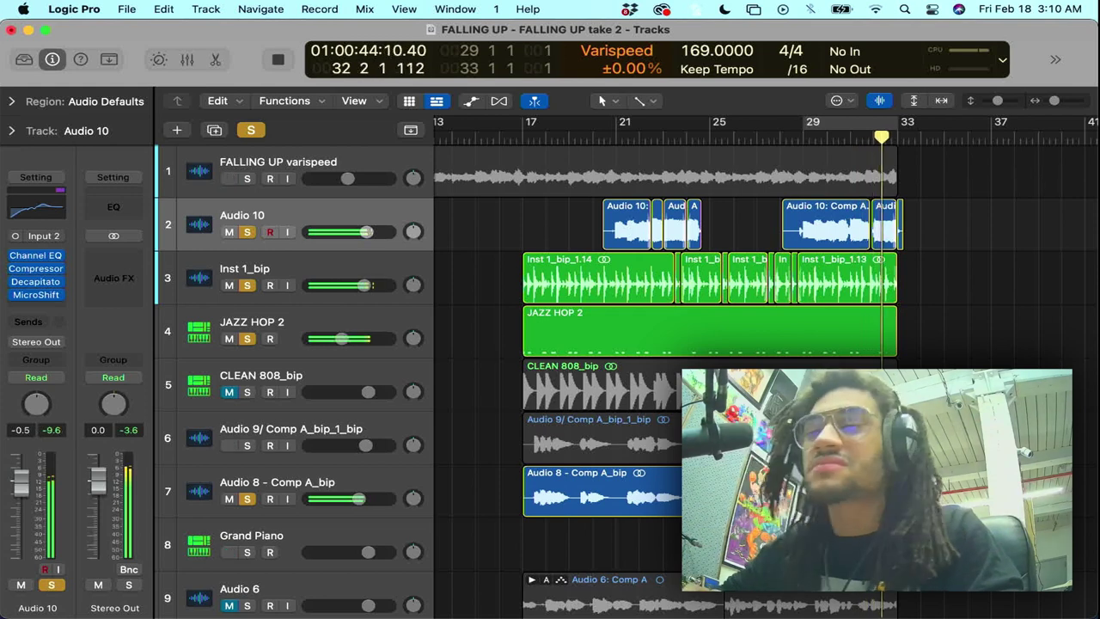
key("space")
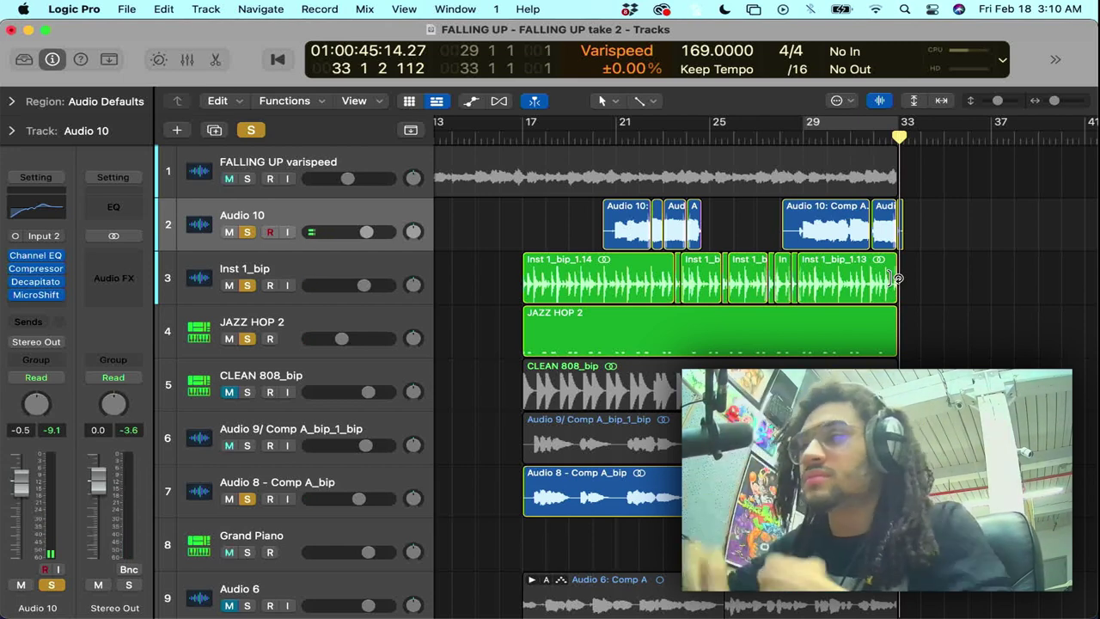
- Replay the soloed tracks from bar 29 to bar 33 to check the ending of Audio 10
left_click(801, 139)
key("space")
scroll(834, 281, "right", 2)
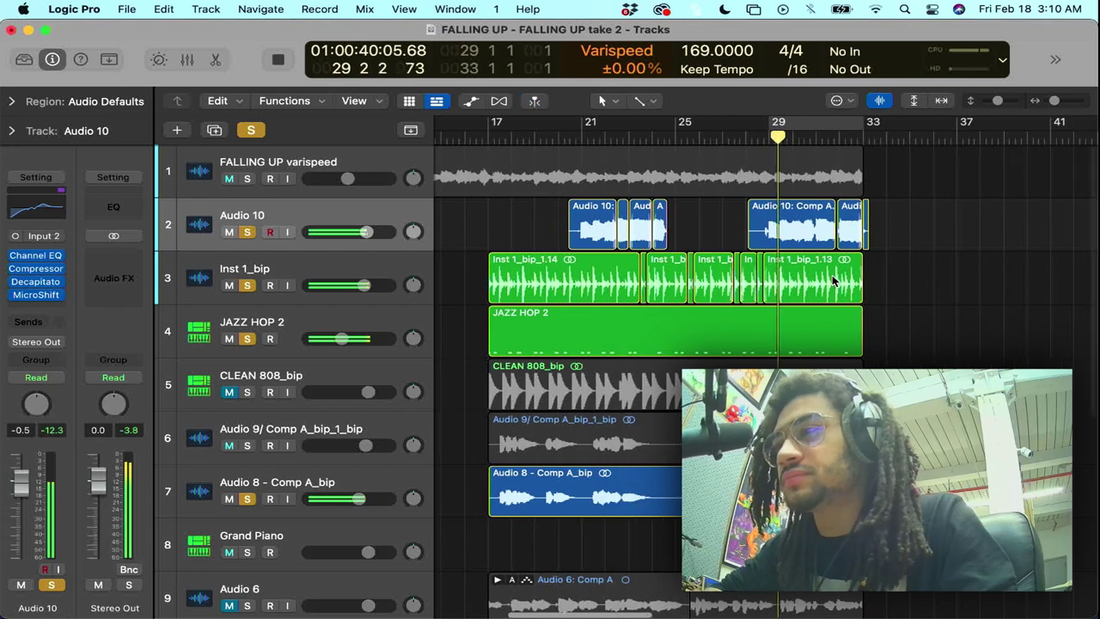
key("super+Right")
key("super+Right")
key("super+Right")
key("super+Right")
key("super+Right")
key("super+Right")
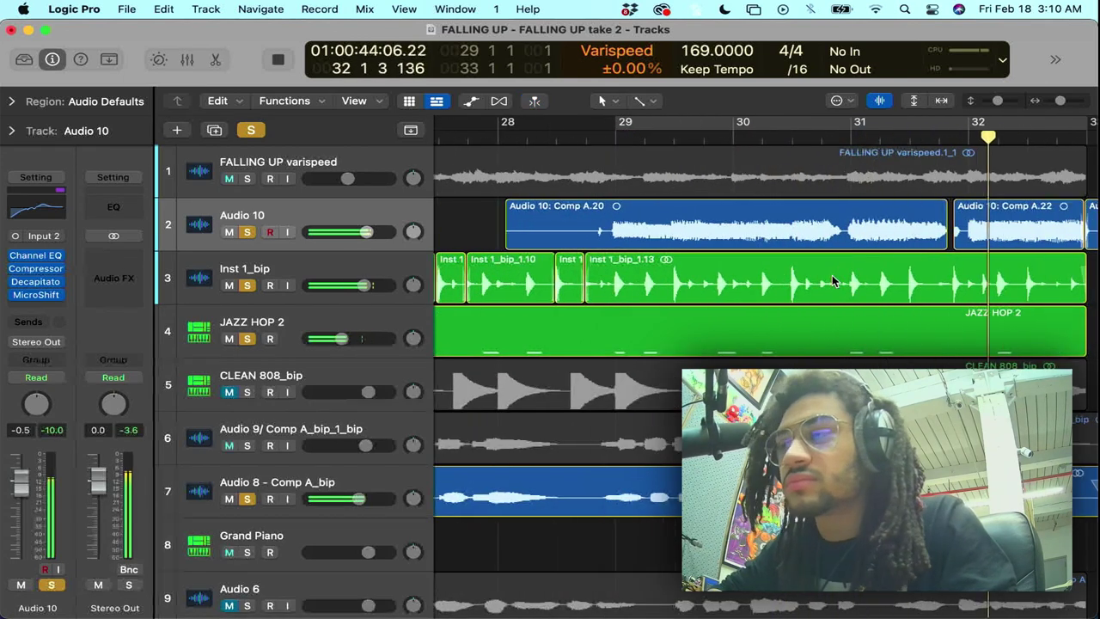
key("space")
key("super+Left")
key("super+Left")
key("super+Left")
key("super+Left")
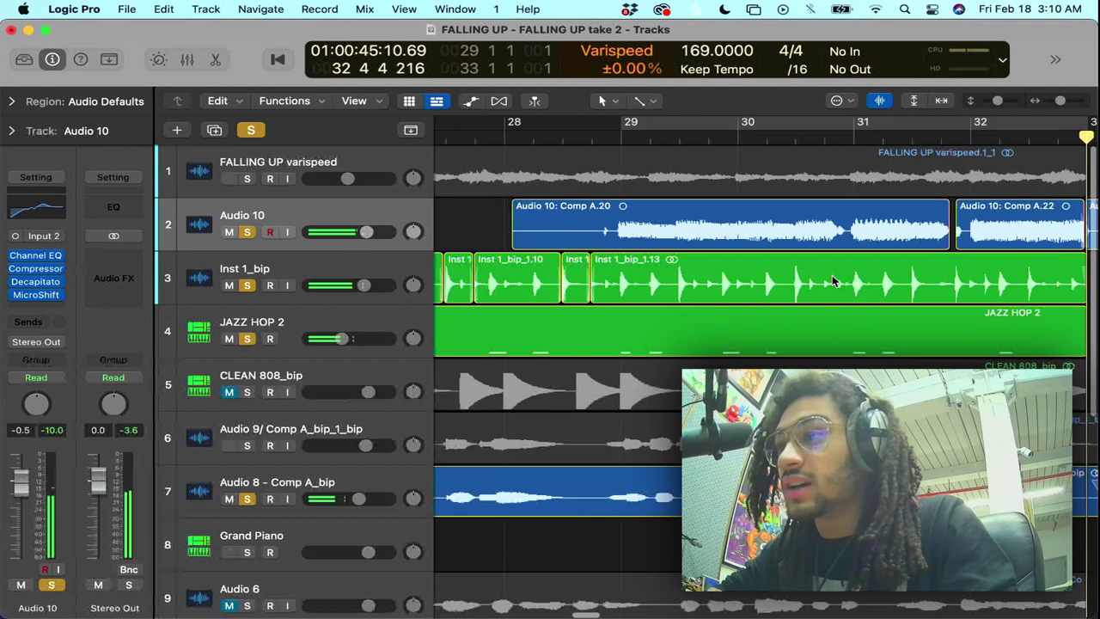
scroll(832, 280, "right", 3)
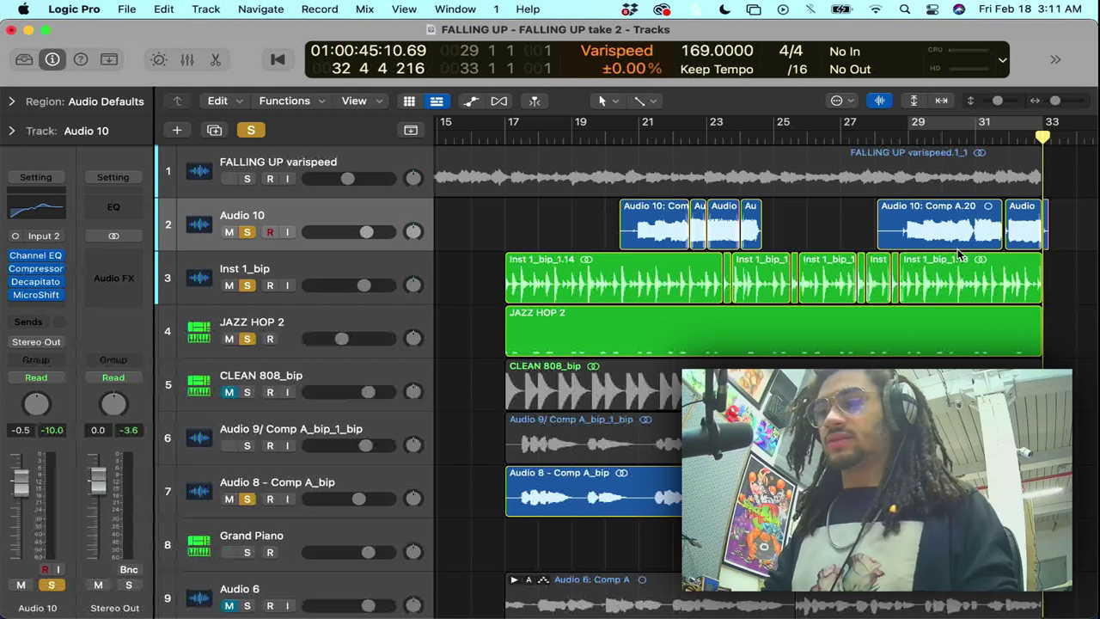
- Inspect the Comp A.22 region closely and replay the passage around bars 31 and 32 to check its join with Comp A.20
scroll(1014, 206, "up", 10)
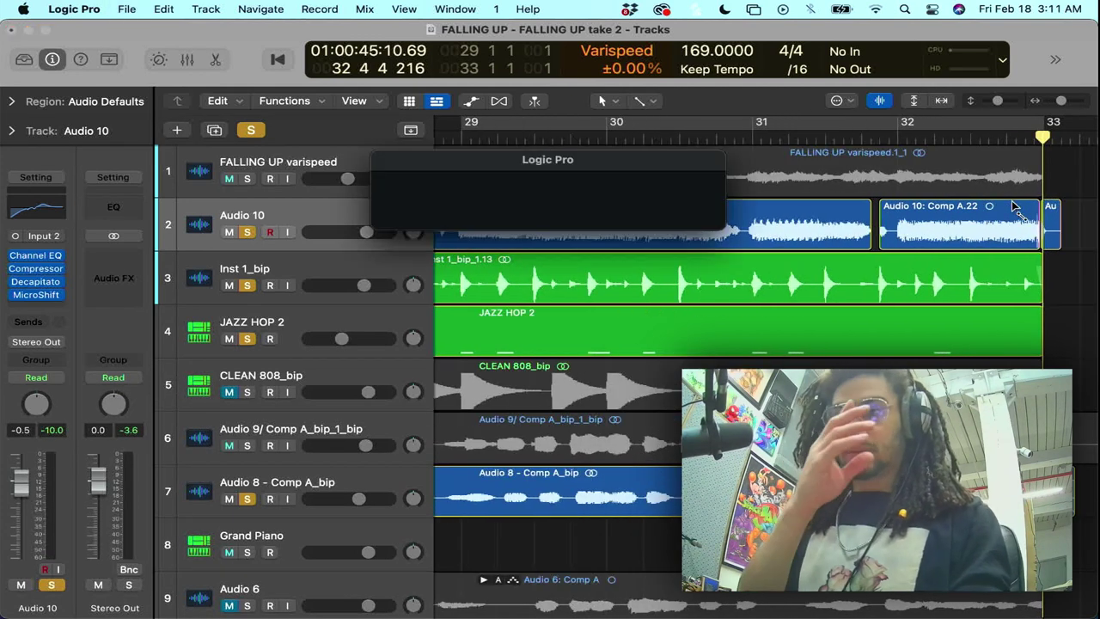
scroll(895, 234, "up", 8)
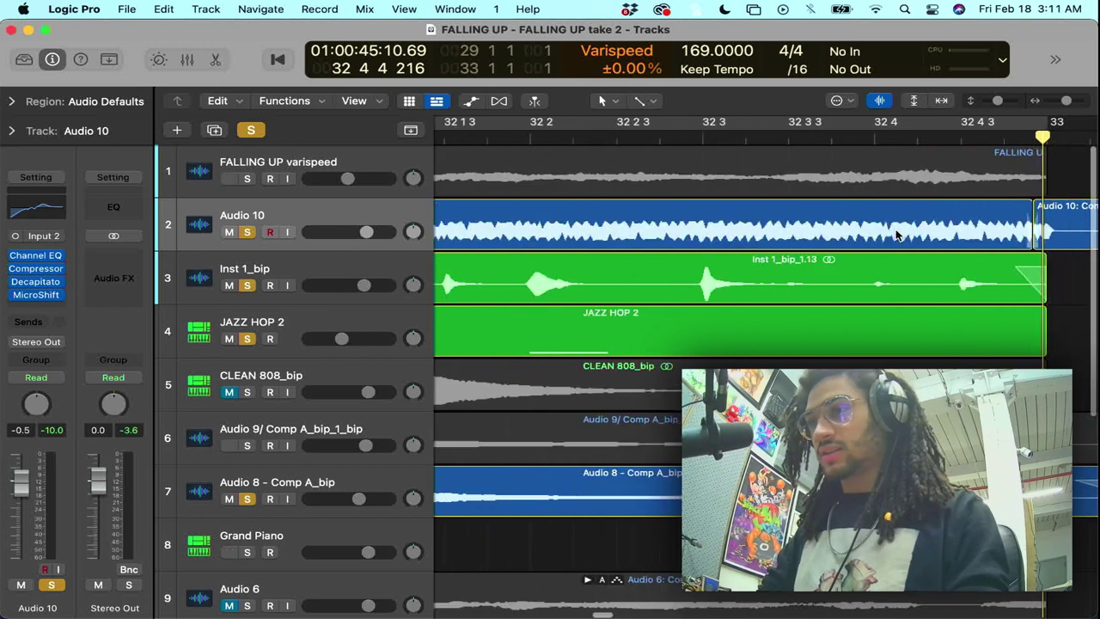
scroll(896, 234, "down", 2)
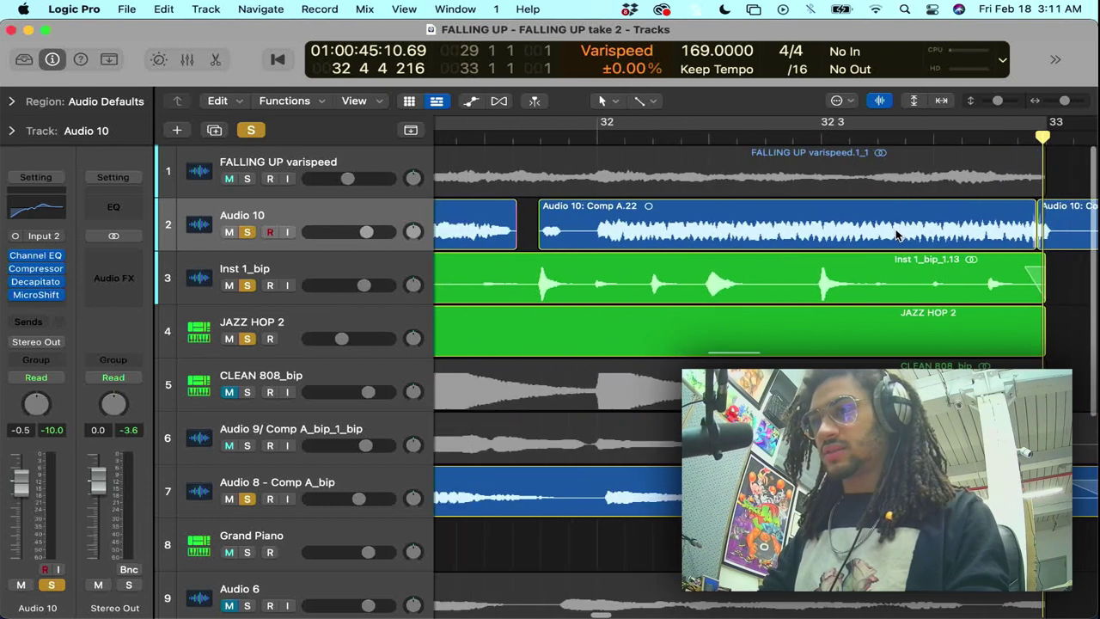
scroll(608, 138, "left", 10)
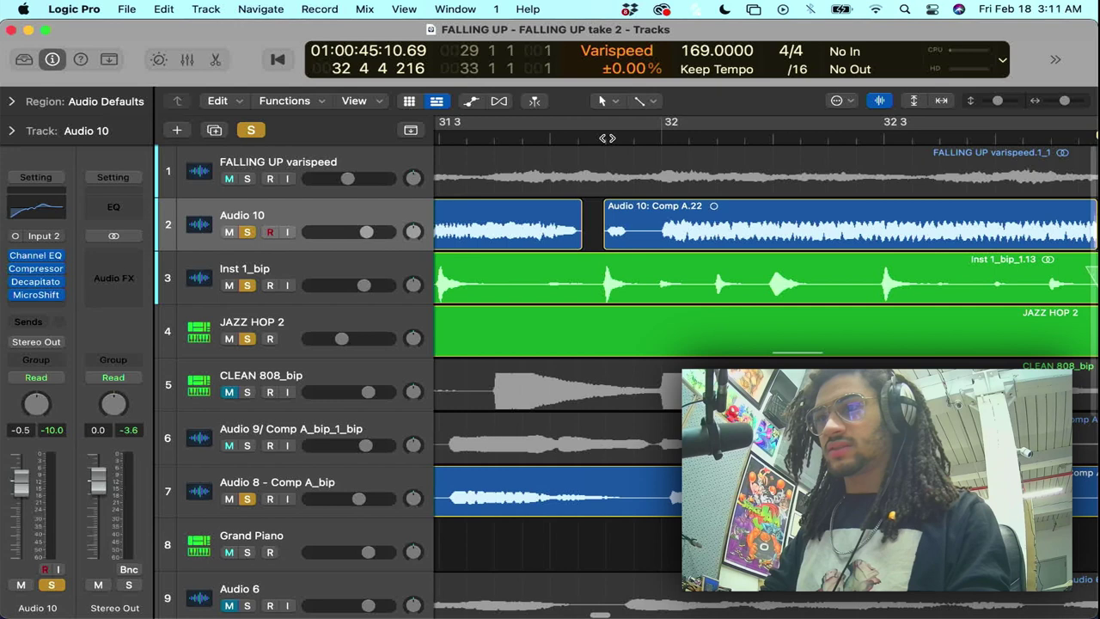
left_click(587, 137)
key("space")
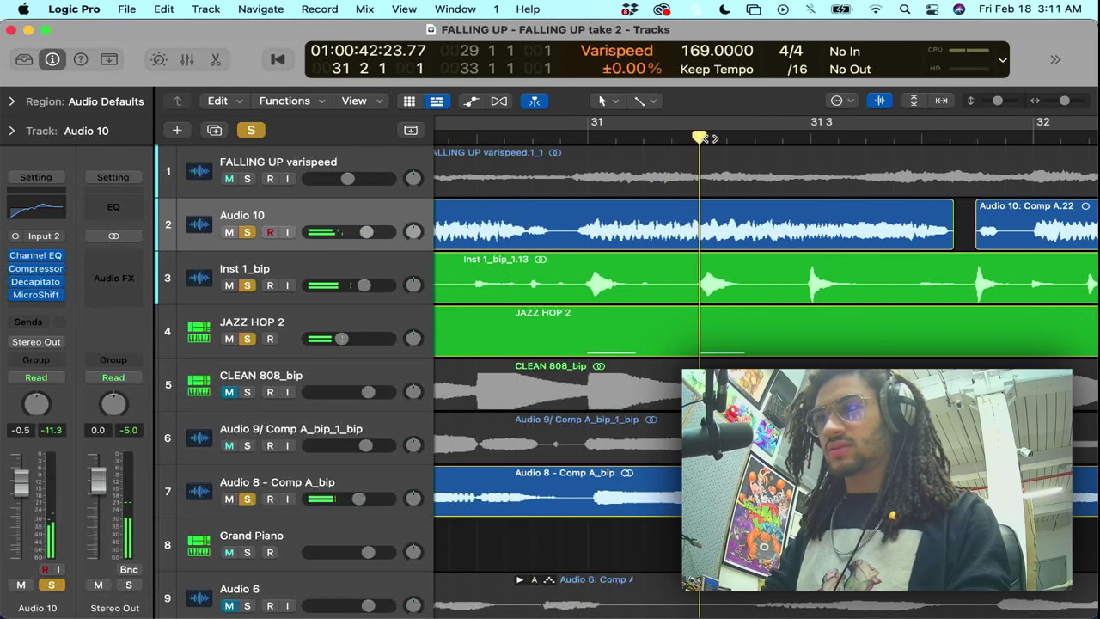
key("space")
scroll(870, 156, "left", 5)
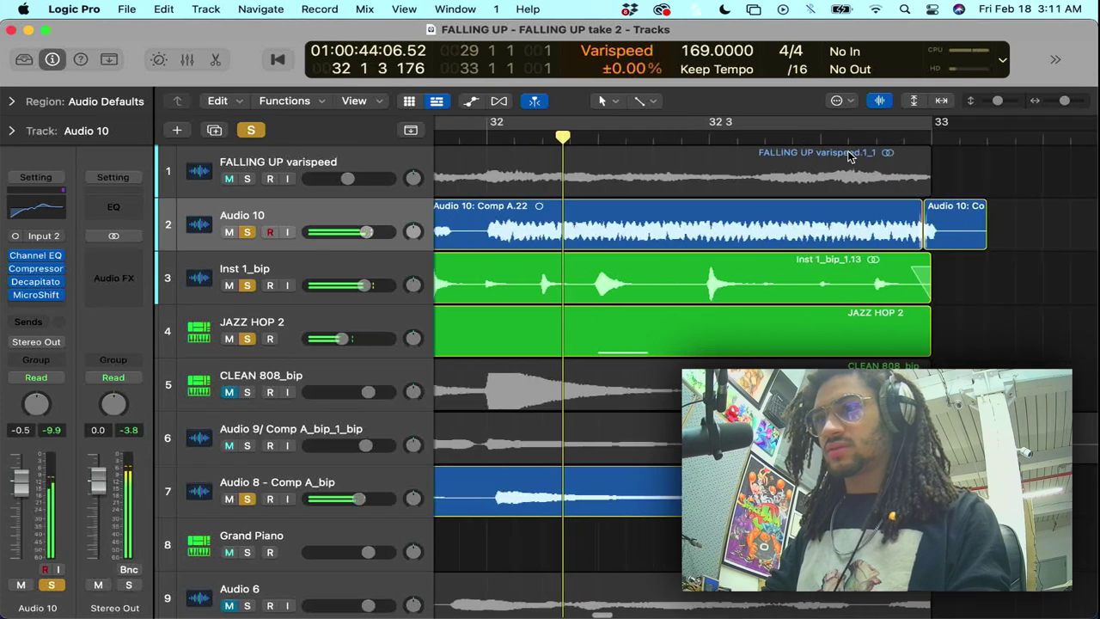
double_click(593, 137)
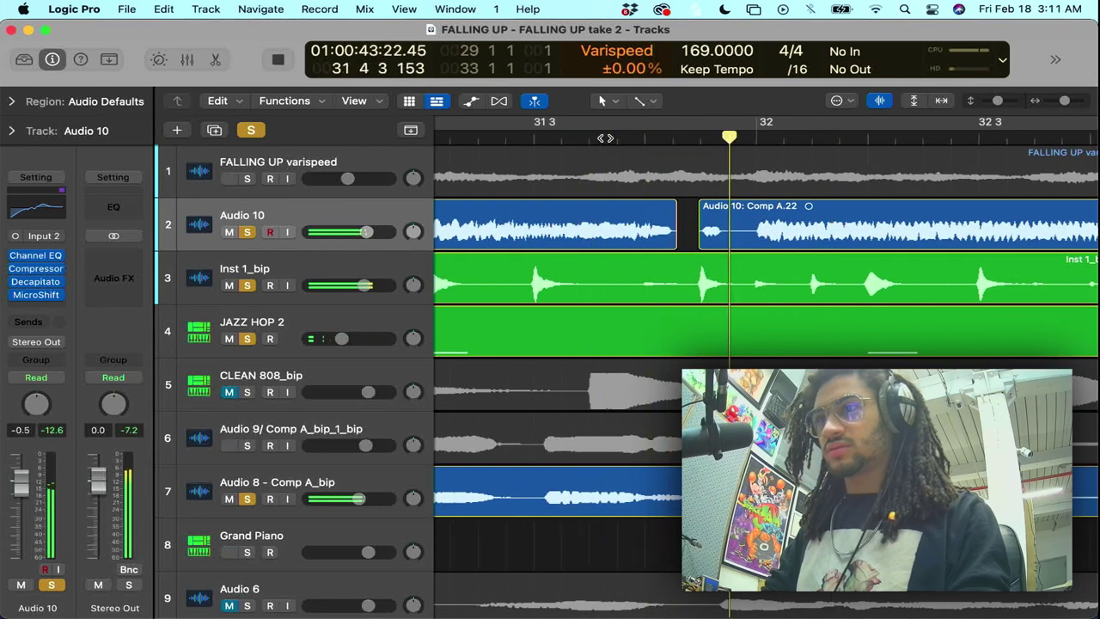
left_click(638, 138)
key("space")
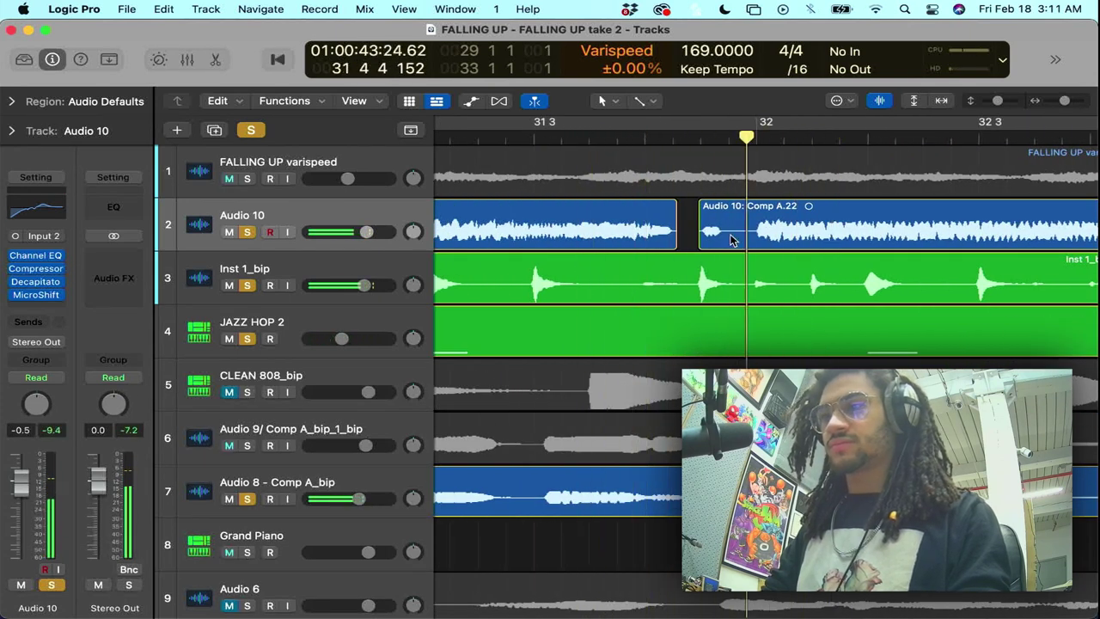
- Play the soloed tracks from bar 21 through bar 33 to hear the whole Audio 10 part
scroll(732, 241, "down", 5)
scroll(732, 241, "left", 10)
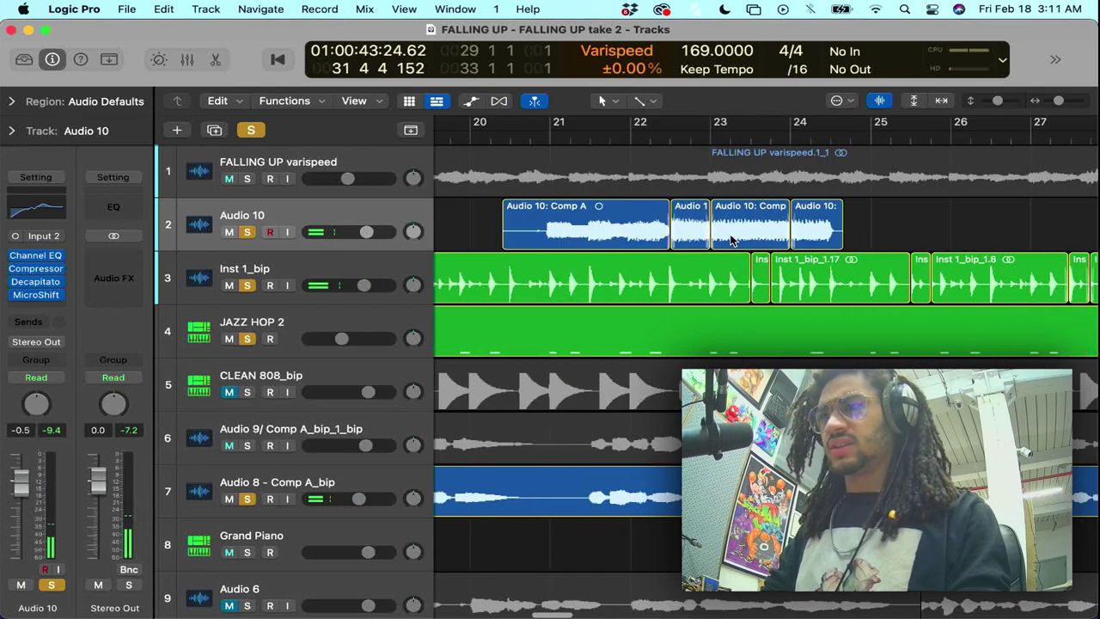
double_click(608, 135)
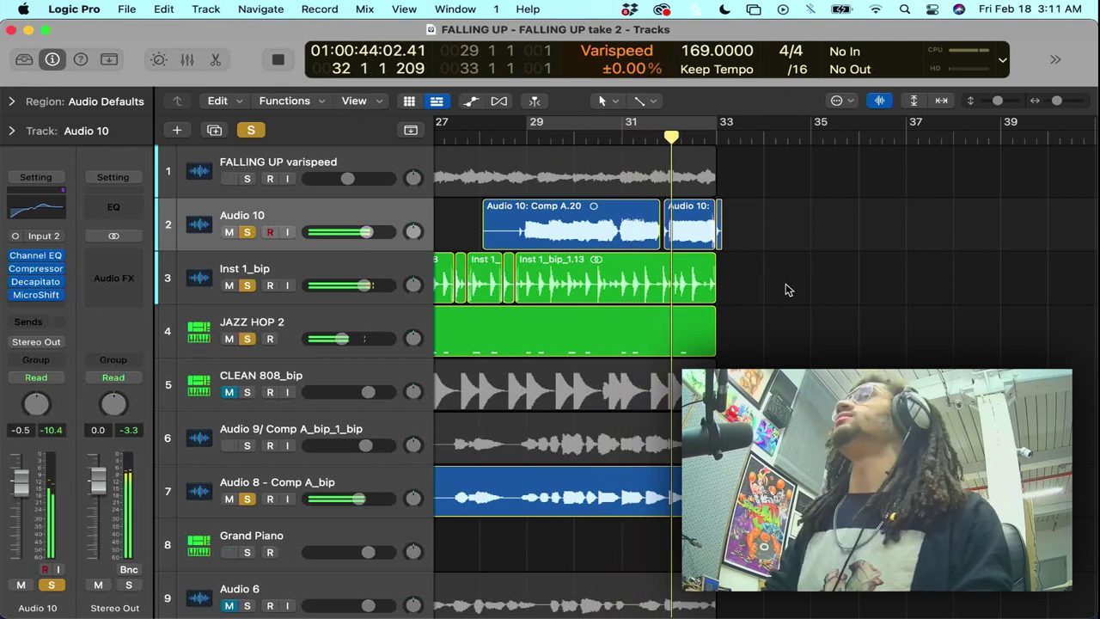
key("space")
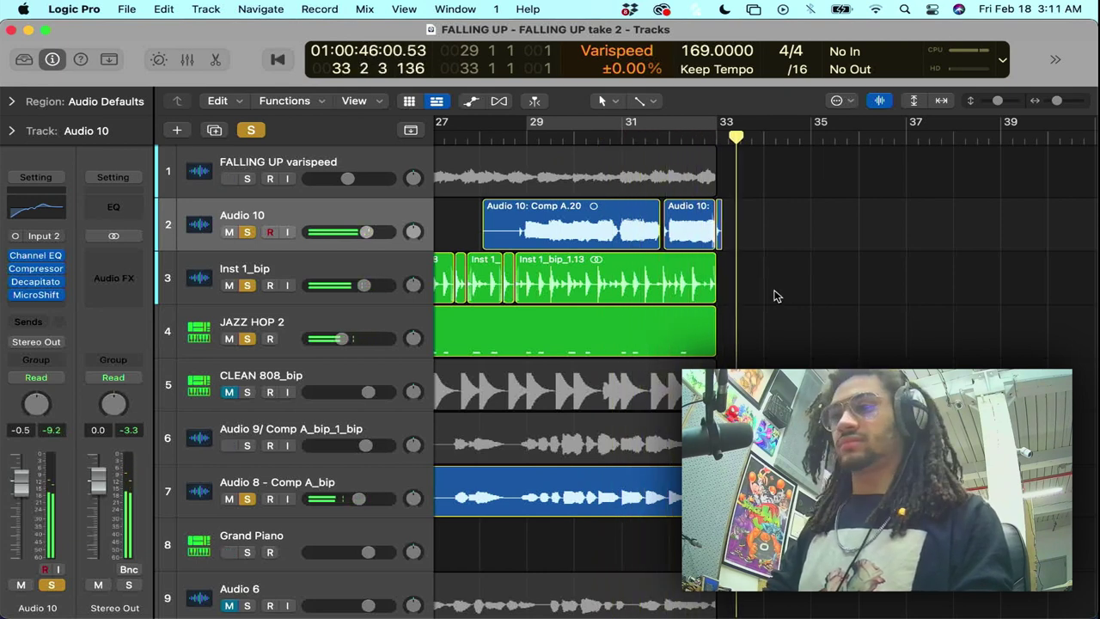
- Examine the last Audio 10 regions between bars 28 and 33, including the gap before Comp A.22
key("super+Right")
key("super+Right")
key("super+Right")
key("super+Right")
key("super+Right")
key("super+Right")
key("super+Right")
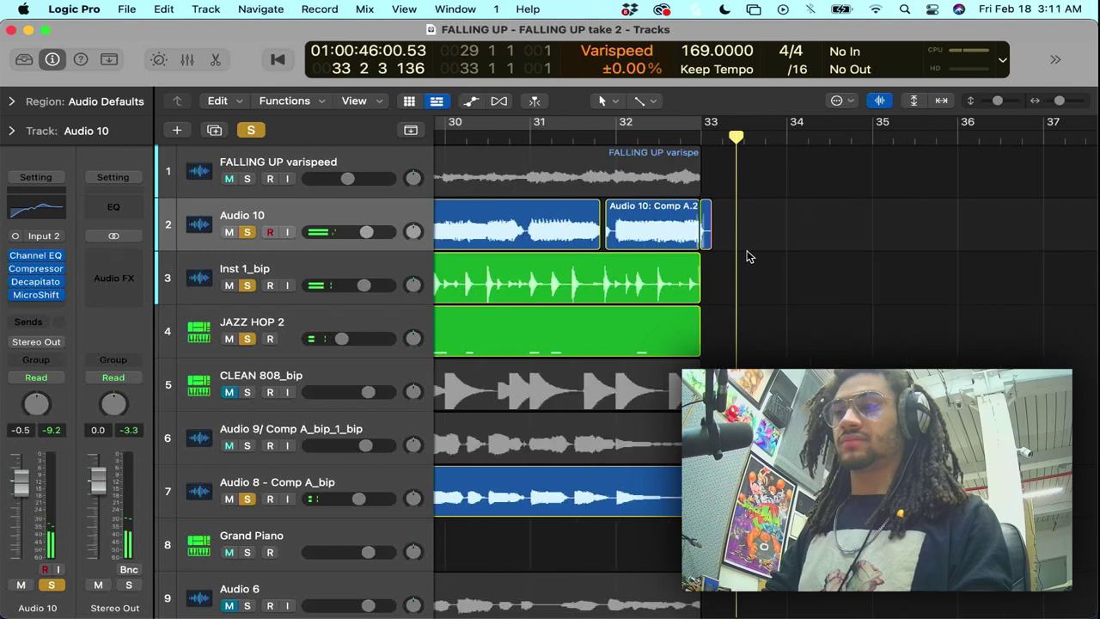
scroll(749, 256, "left", 3)
scroll(748, 255, "left", 3)
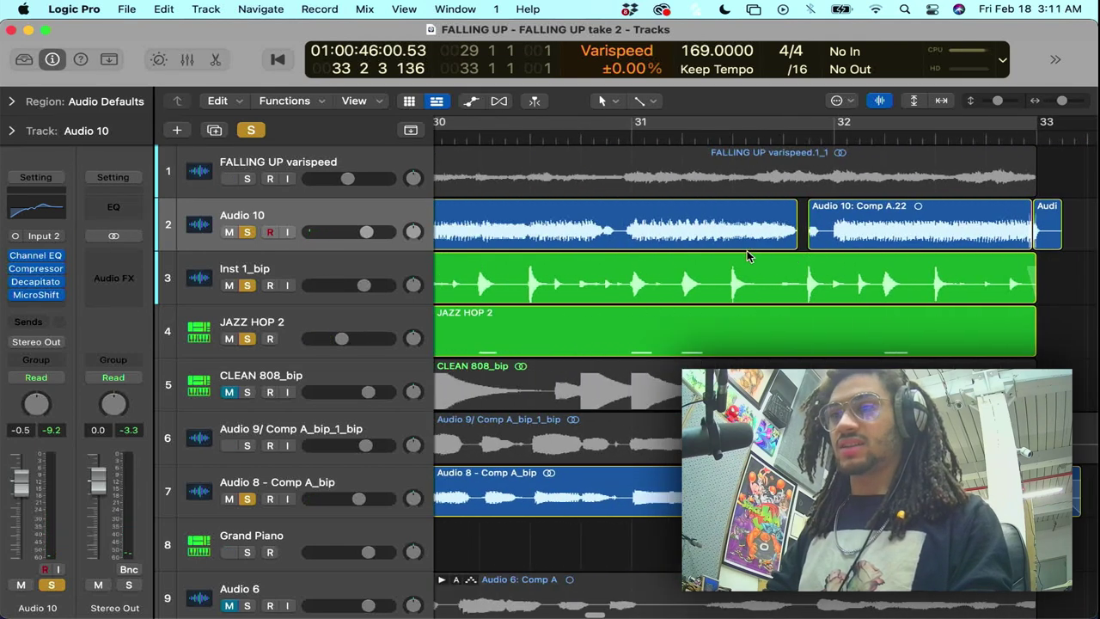
key("super+Left")
key("super+Left")
key("super+Left")
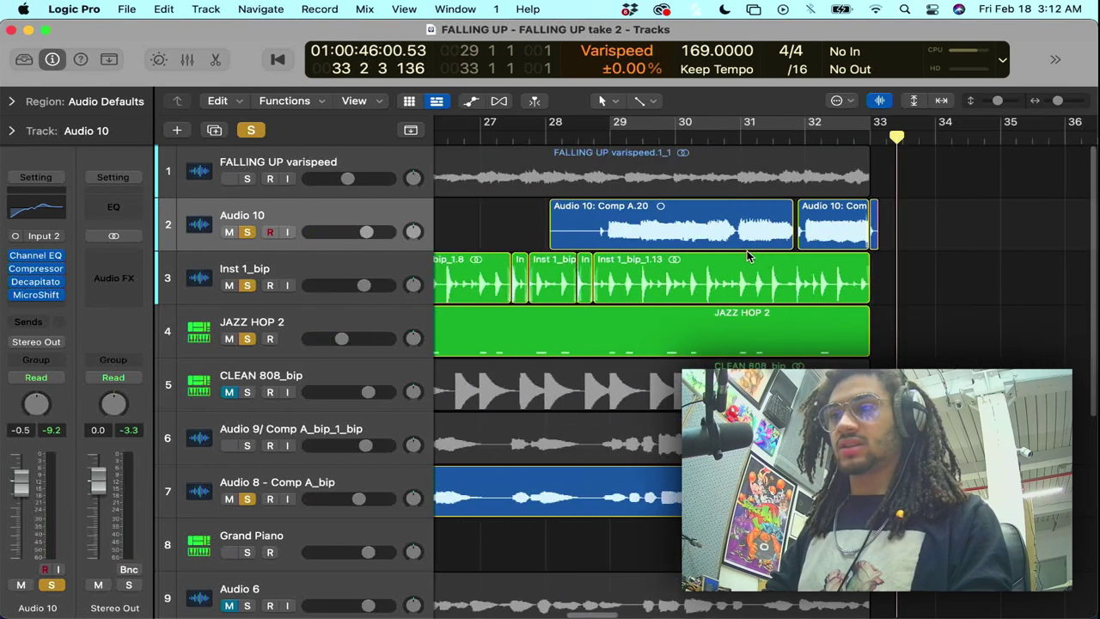
scroll(746, 256, "down", 5)
scroll(747, 255, "up", 5)
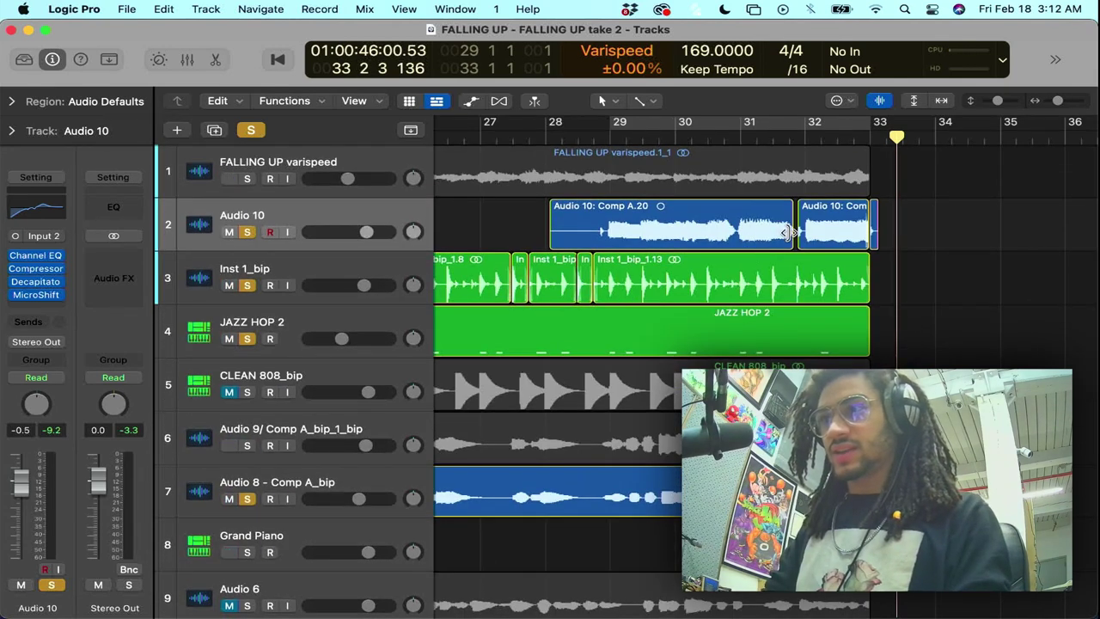
- Select the Comp A.20 region and play the second half of bar 31 to check how the region ends
mouse_move(788, 232)
left_mouse_down()
mouse_move(821, 239)
mouse_move(788, 242)
left_mouse_up()
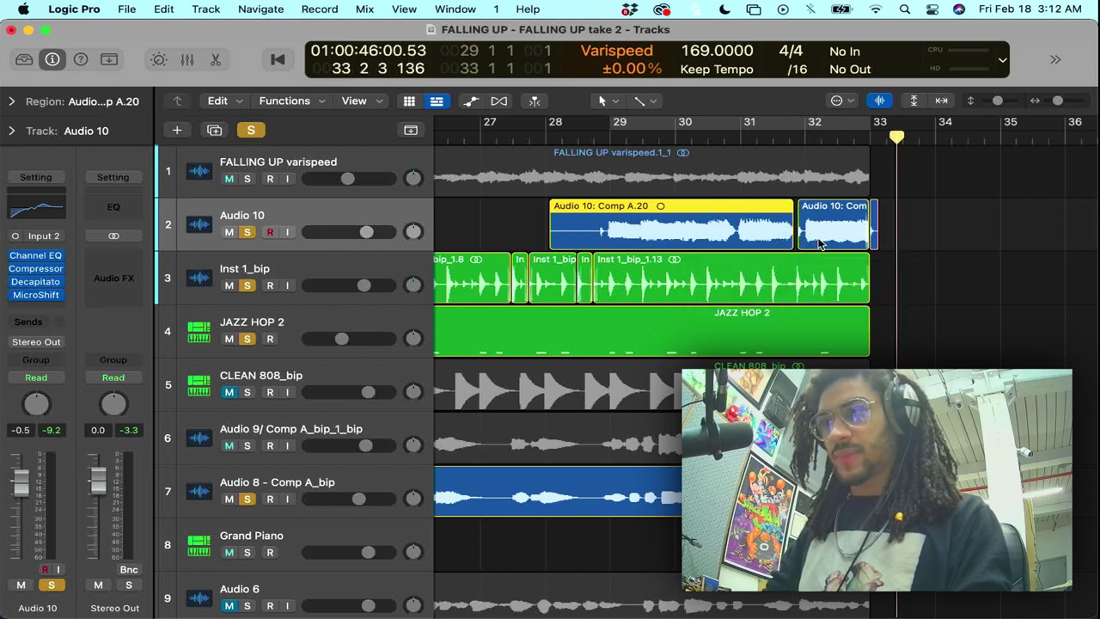
scroll(819, 244, "up", 5)
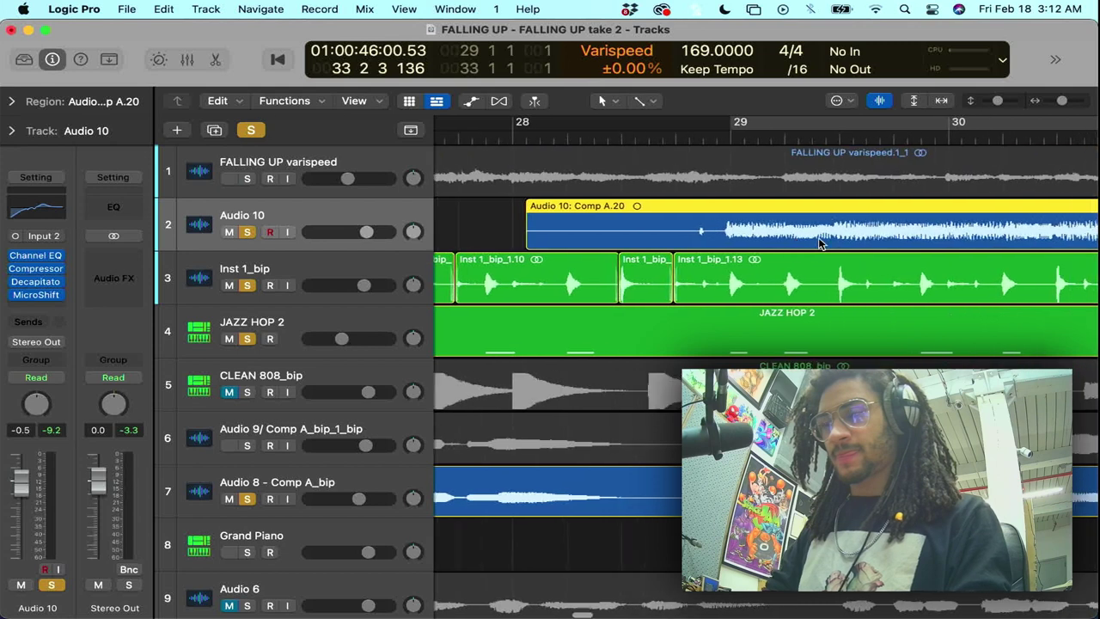
scroll(819, 244, "right", 5)
scroll(756, 187, "up", 3)
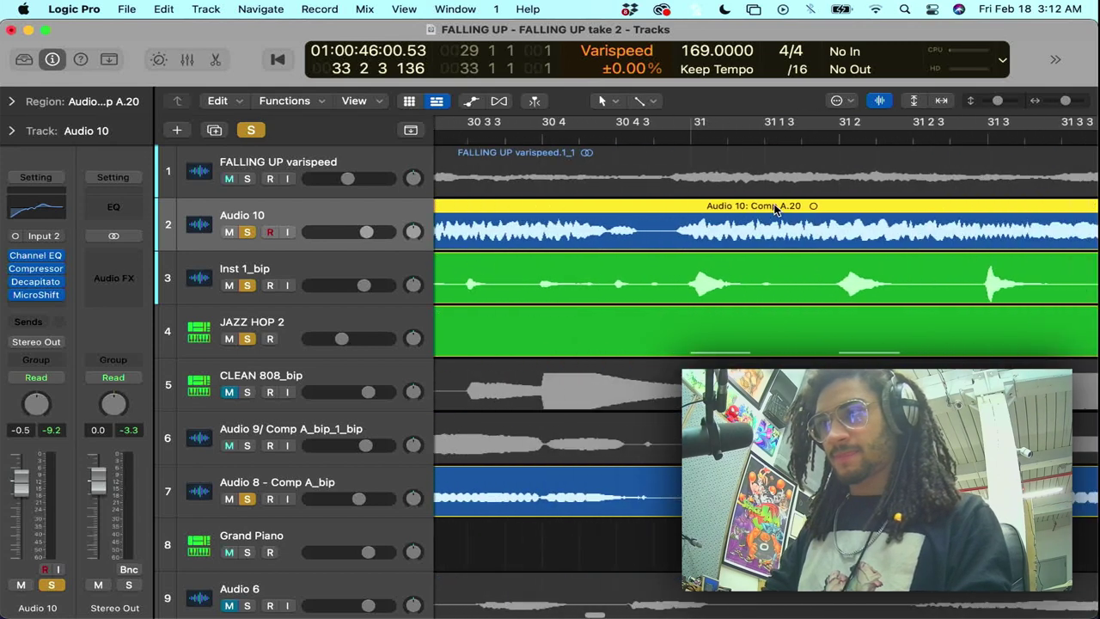
left_click(661, 139)
key("space")
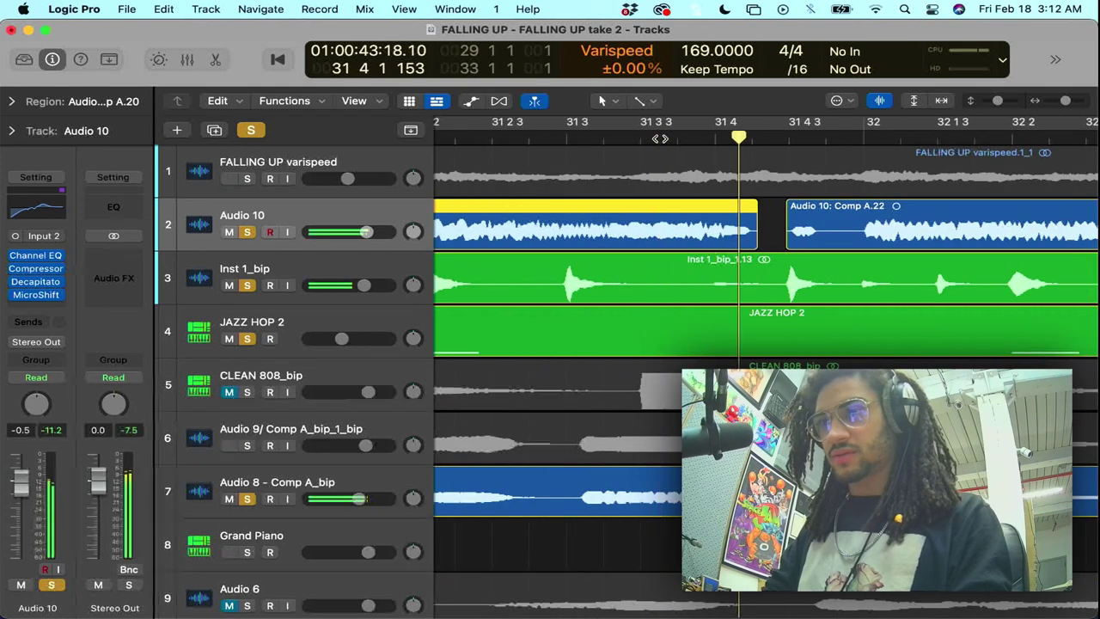
- Clear all active solos and solo only the Audio 10 track
left_click(251, 132)
left_click(248, 232)
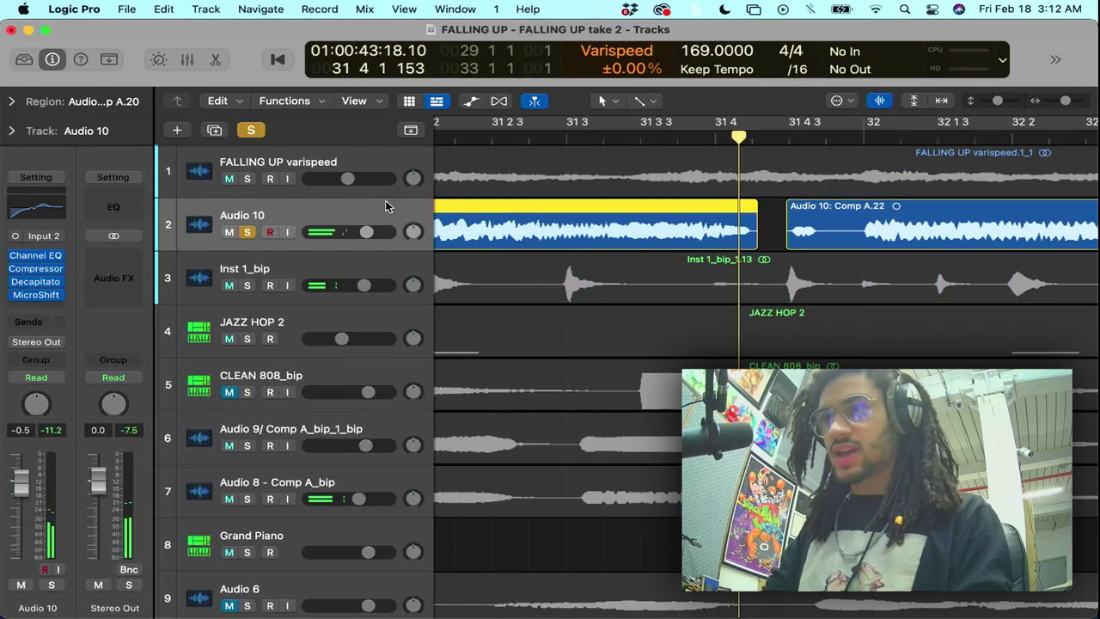
- Play short passages of the soloed Audio 10 track between 31 3 and 31 4 to find where the last sound begins
left_click(599, 138)
key("space")
key("space")
left_click(678, 141)
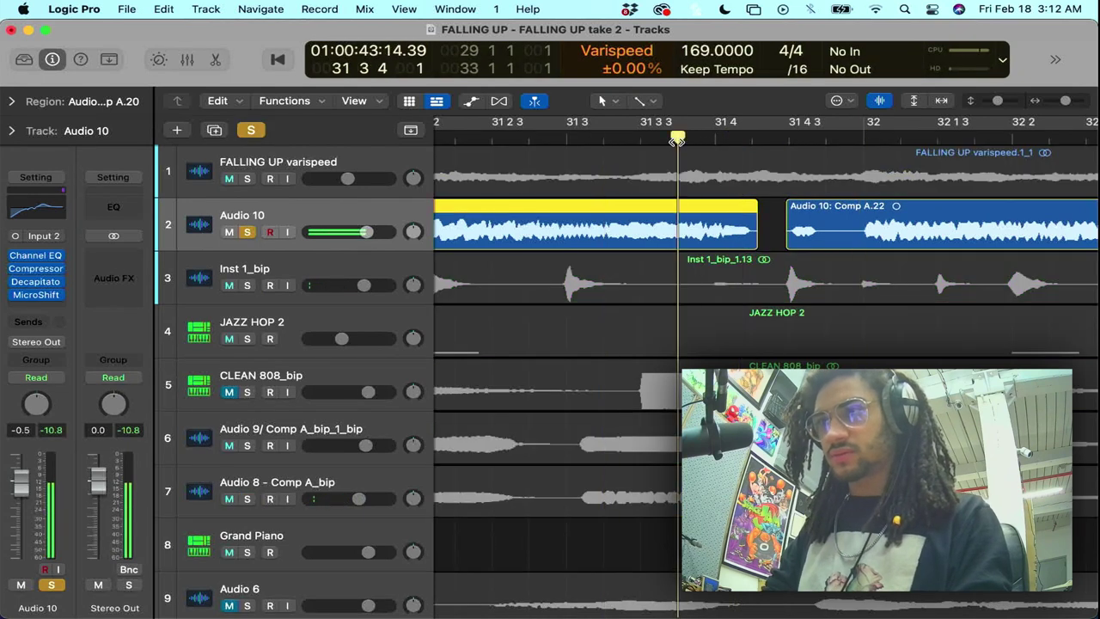
key("space")
key("space")
left_click(711, 139)
key("space")
key("space")
- Audition the Comp A.20 region from 31 4 1 1 and split it at that position
left_click(713, 137)
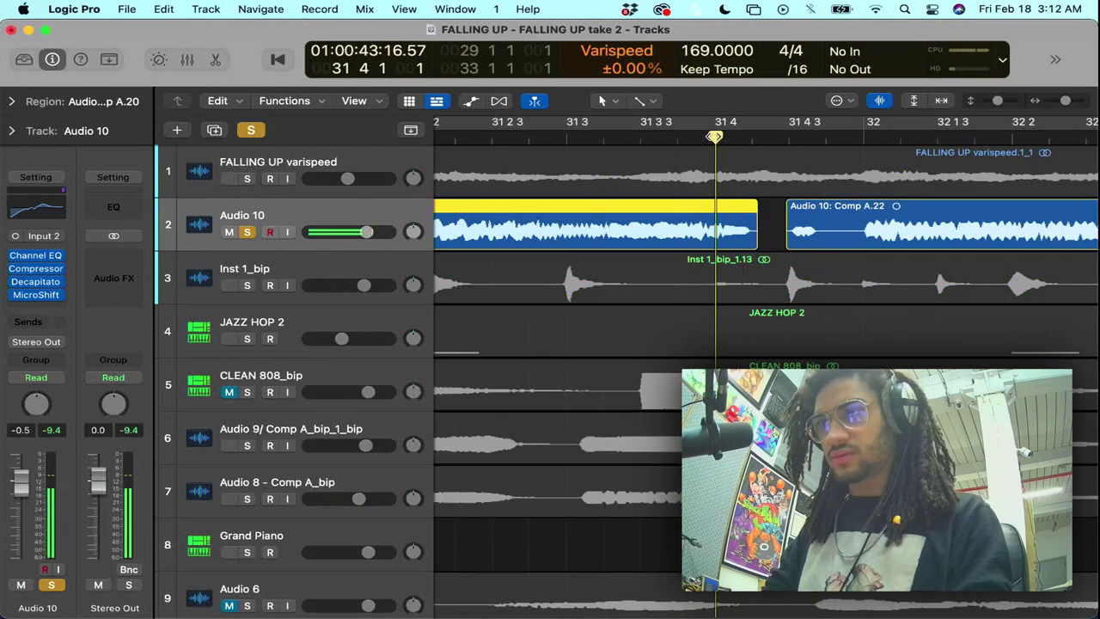
key("space")
key("space")
key("super+t")
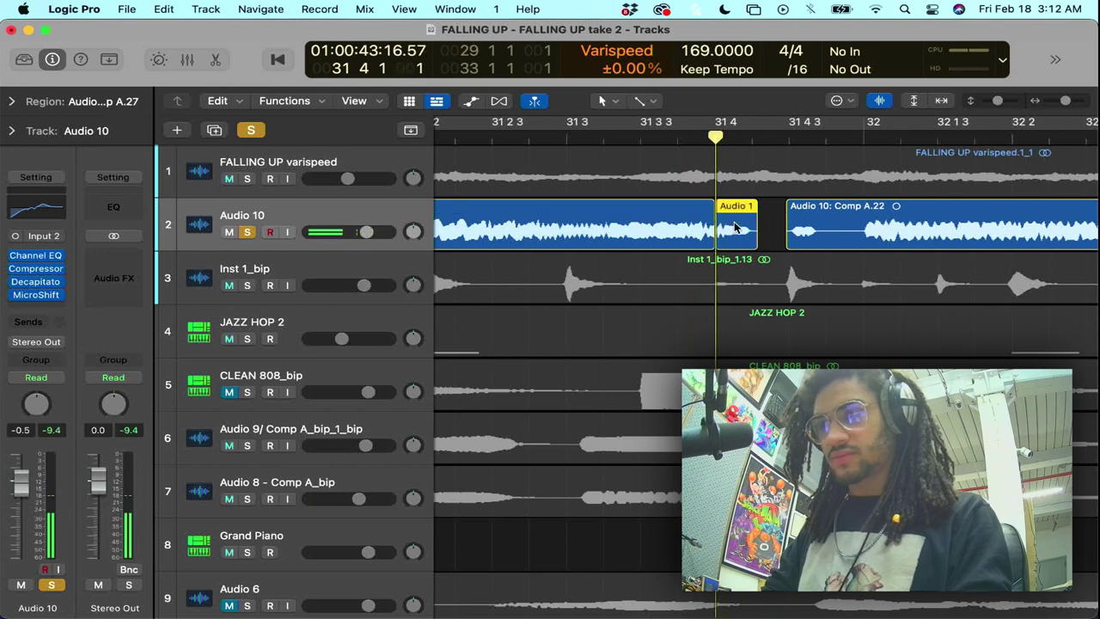
- Trim the new slice to end at 31 4 2 1, repeat it once directly behind itself, and play the result
left_click(752, 138)
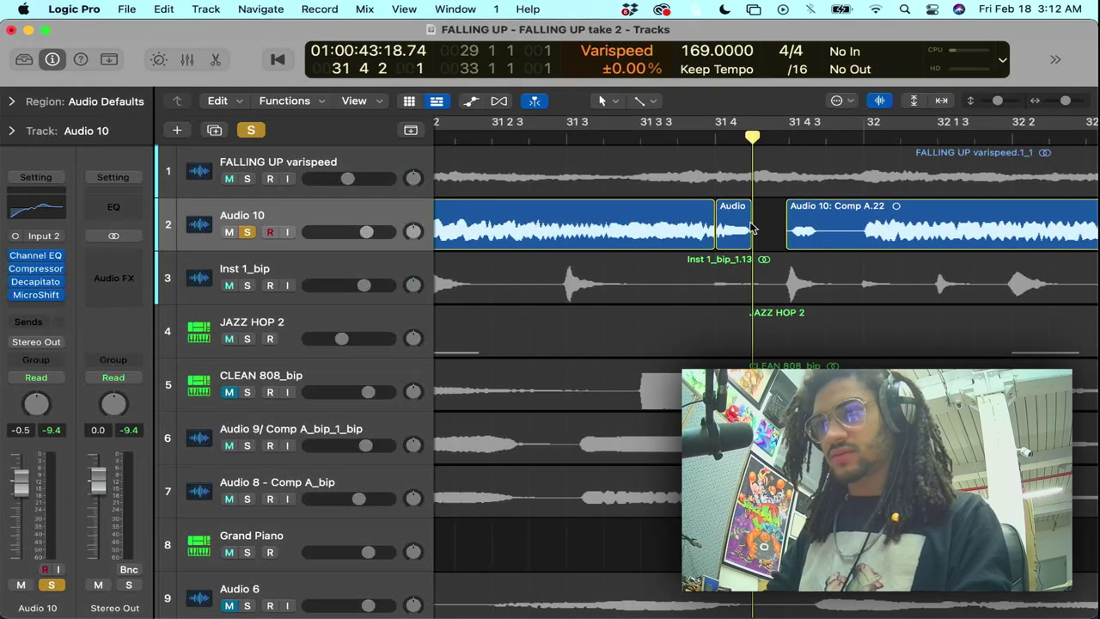
left_click(736, 228)
key("super+r")
left_click(607, 153)
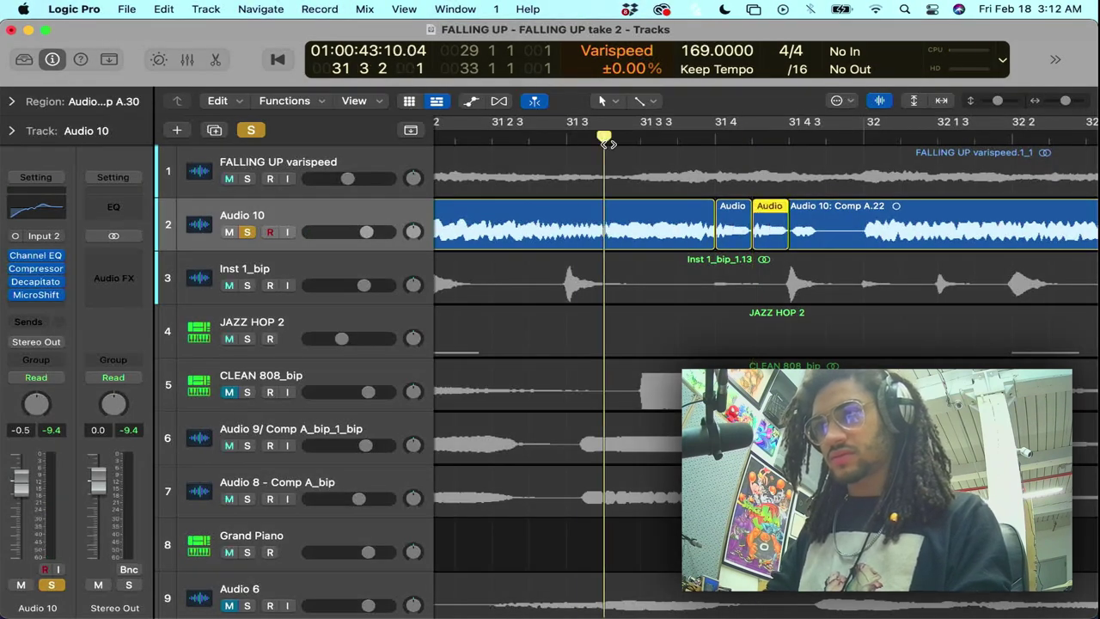
key("space")
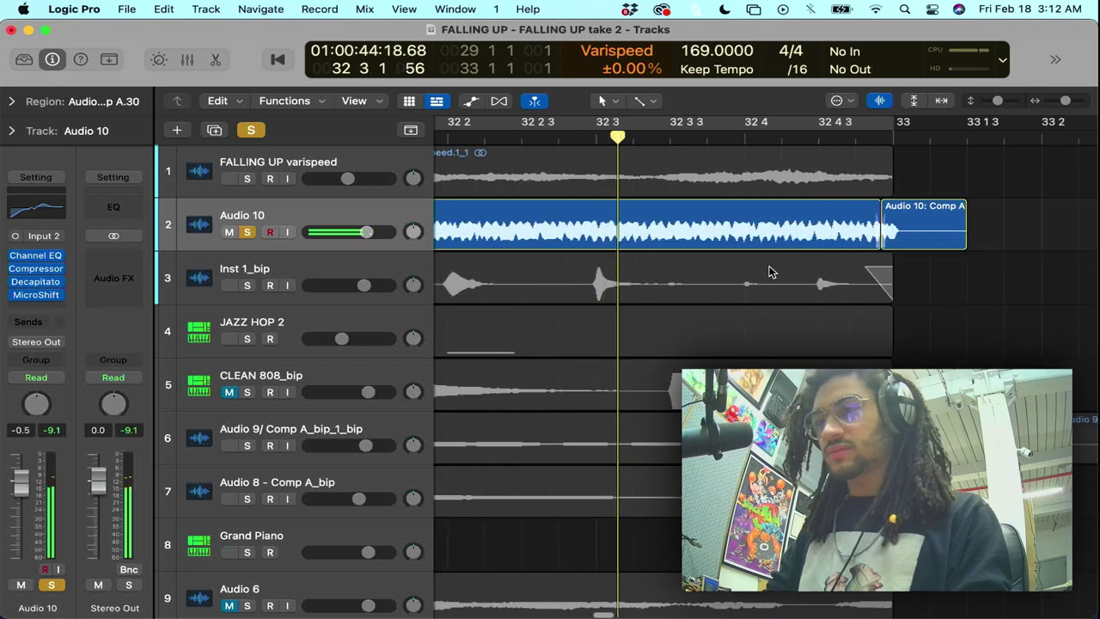
- Select both short Audio 10 slices and repeat them once to fill the space up to bar 32
scroll(774, 275, "left", 5)
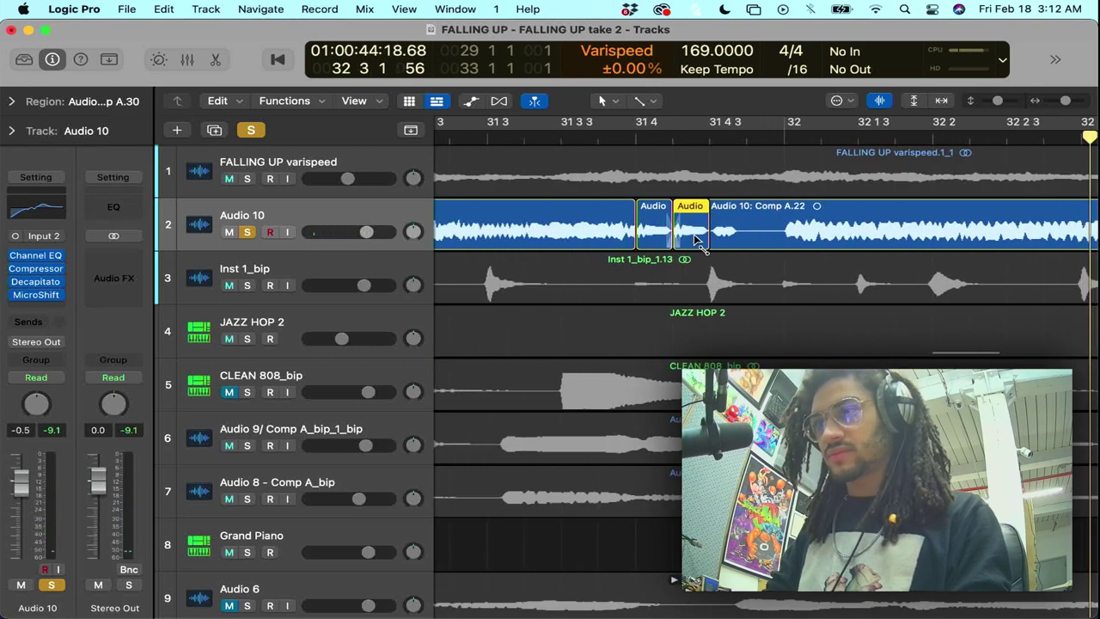
left_click(714, 246)
left_click_drag(704, 241, 644, 232)
key("super+r")
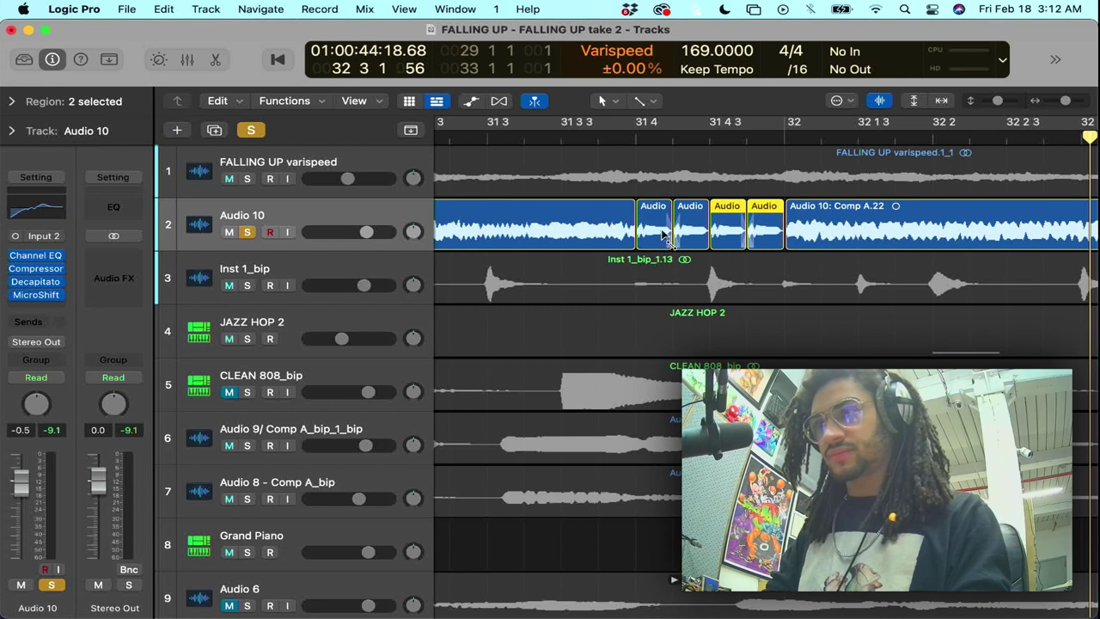
- Play the soloed Audio 10 track through the repeated slices before bar 32 twice, starting from different points in bar 31
double_click(512, 137)
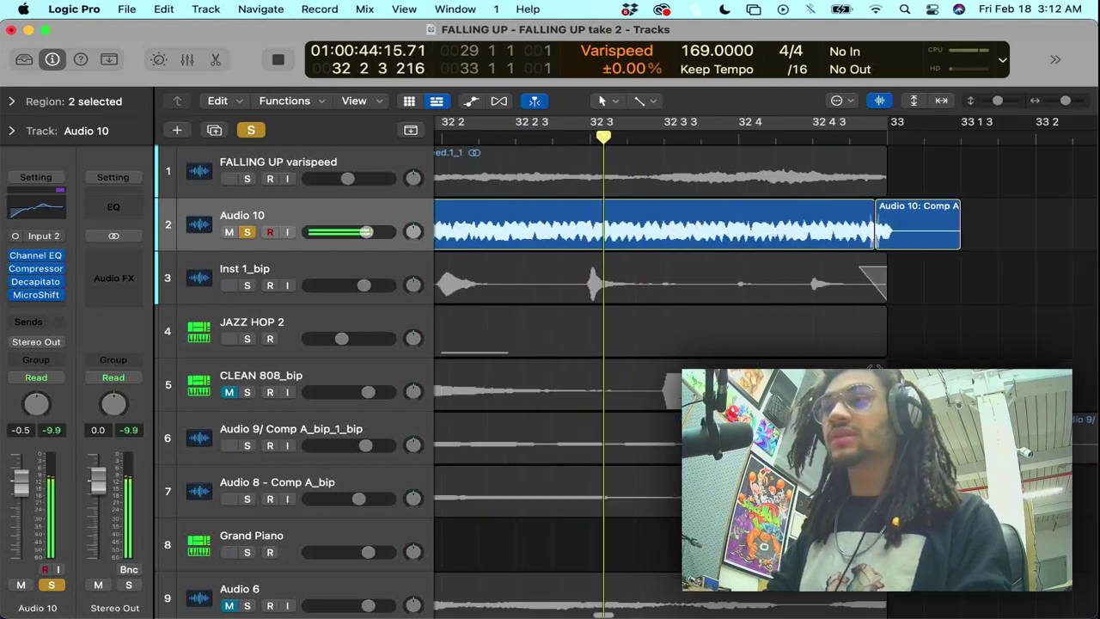
key("space")
scroll(760, 306, "left", 5)
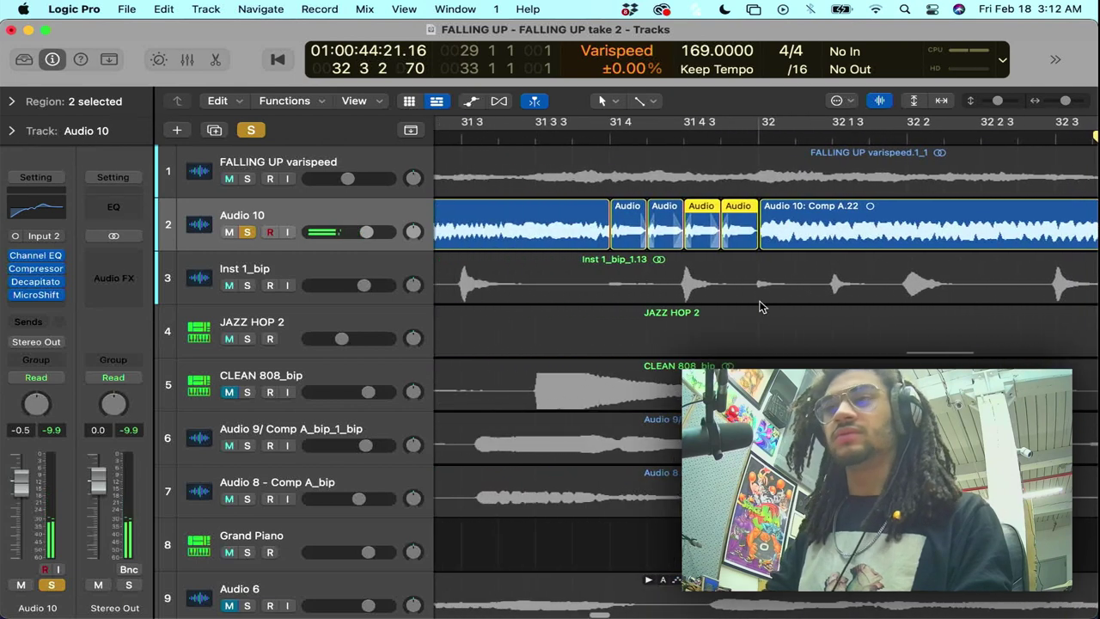
scroll(760, 306, "left", 4)
double_click(587, 138)
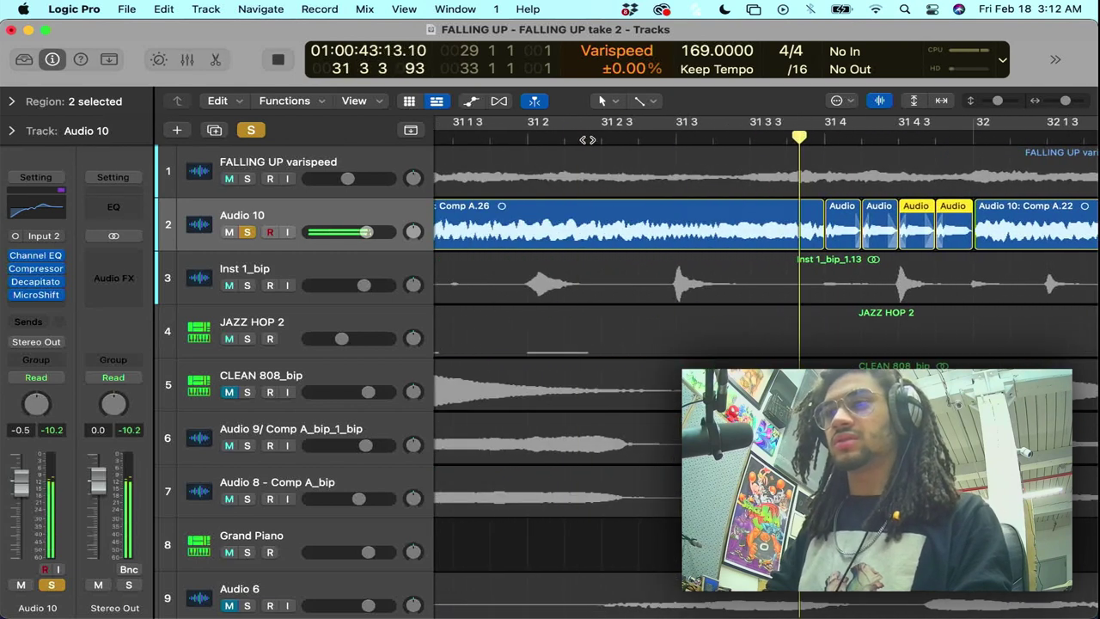
key("space")
scroll(799, 240, "left", 4)
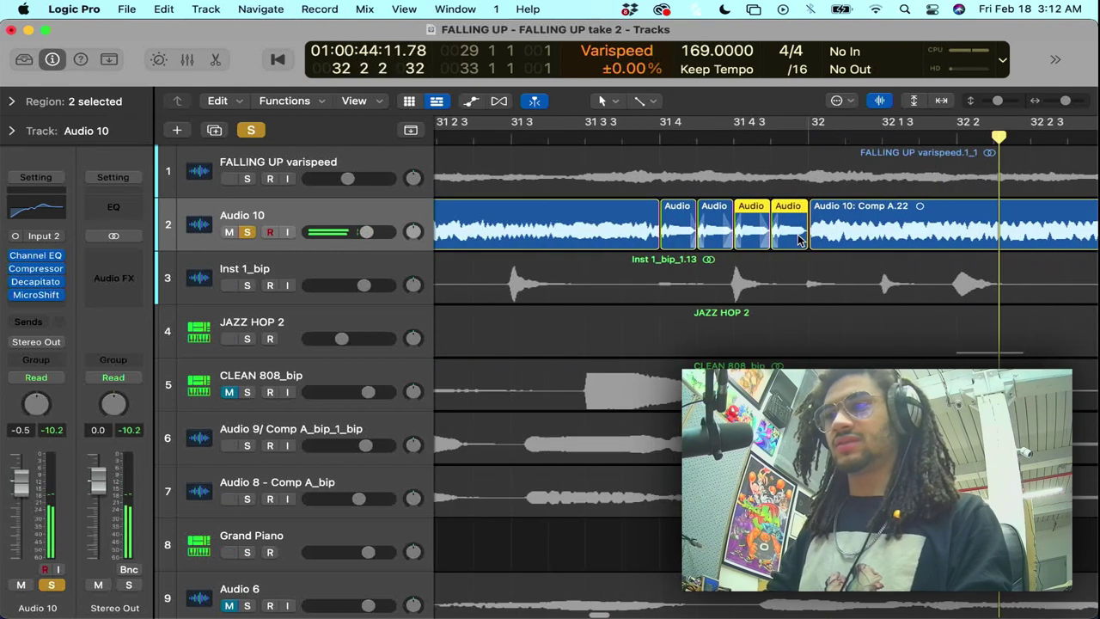
- Turn off the Audio 10 solo and play the ending with the other tracks from late bar 30
scroll(799, 240, "down", 5)
left_click(252, 130)
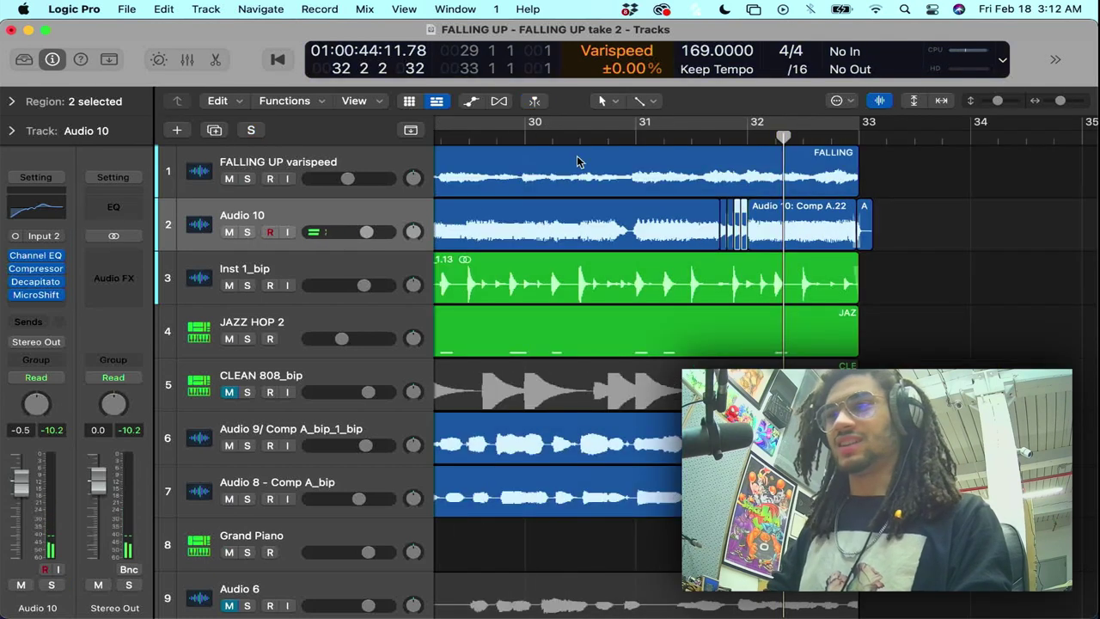
double_click(606, 137)
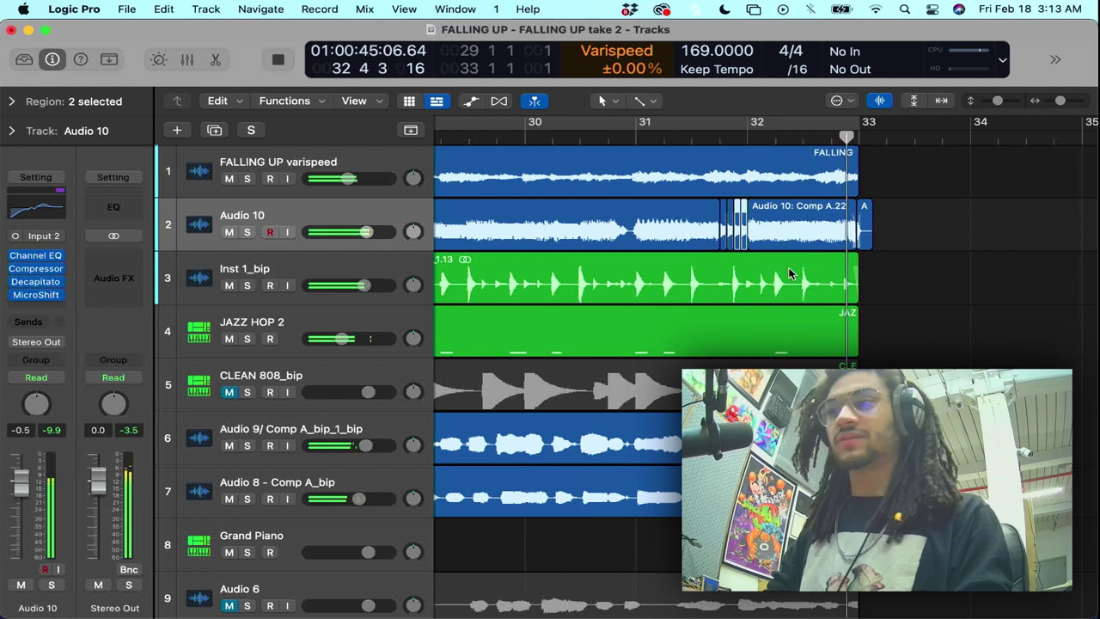
key("space")
- Mute the Audio 9/ Comp A_bip_1_bip and FALLING UP varispeed tracks, and play the ending again from early bar 30
left_click(229, 444)
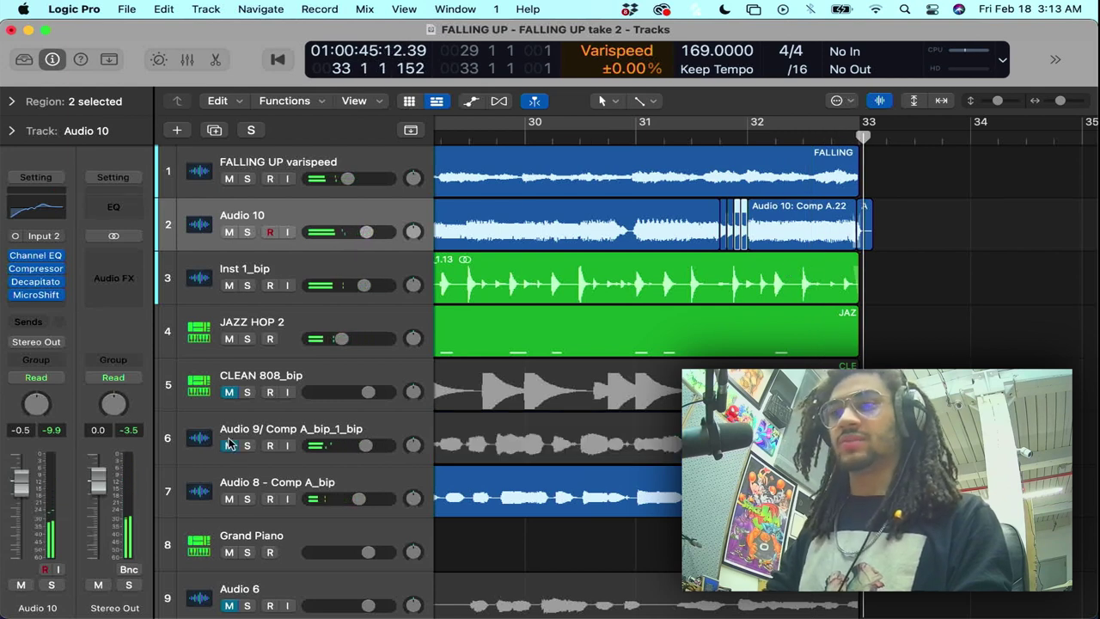
left_click(230, 181)
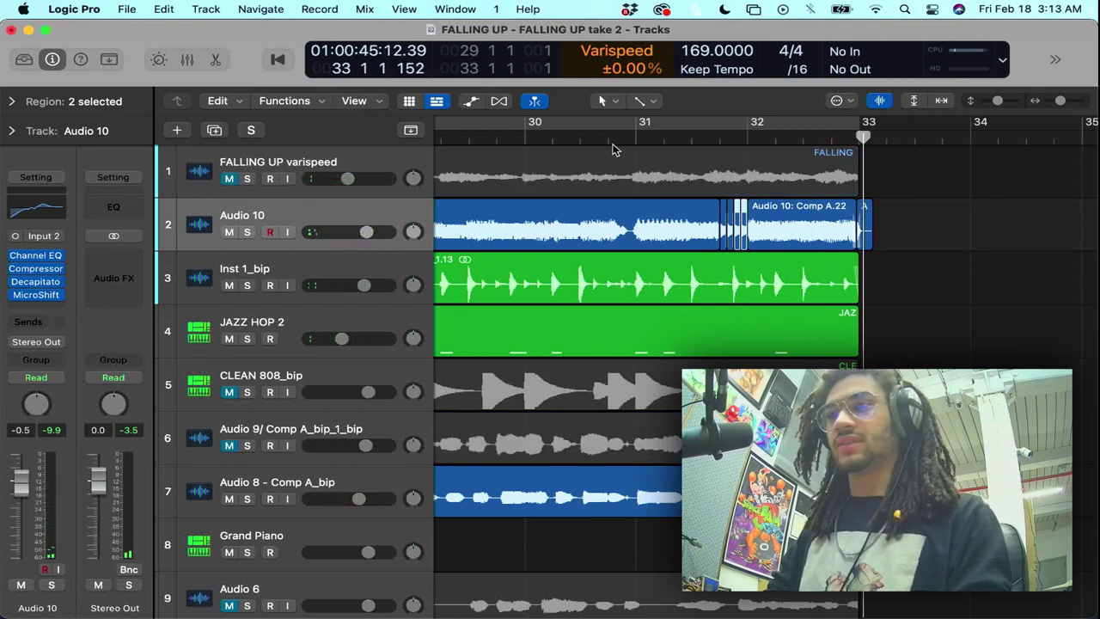
double_click(549, 137)
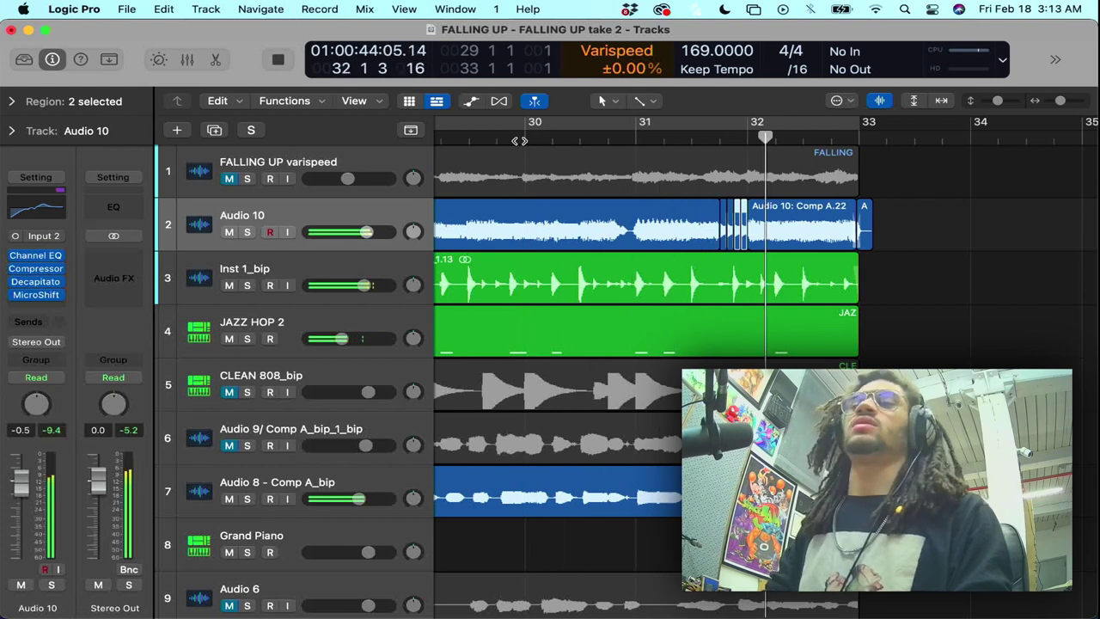
key("space")
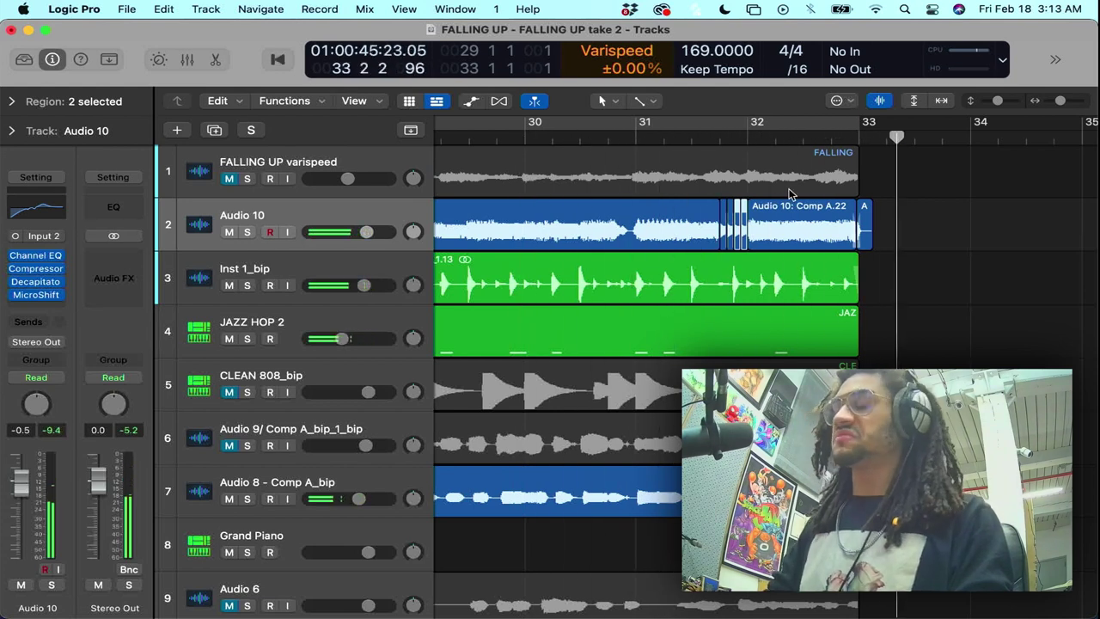
- Set the cycle range to the JAZZ HOP 2 region, bars 17 to 33, and play briefly from its start
scroll(791, 194, "down", 8)
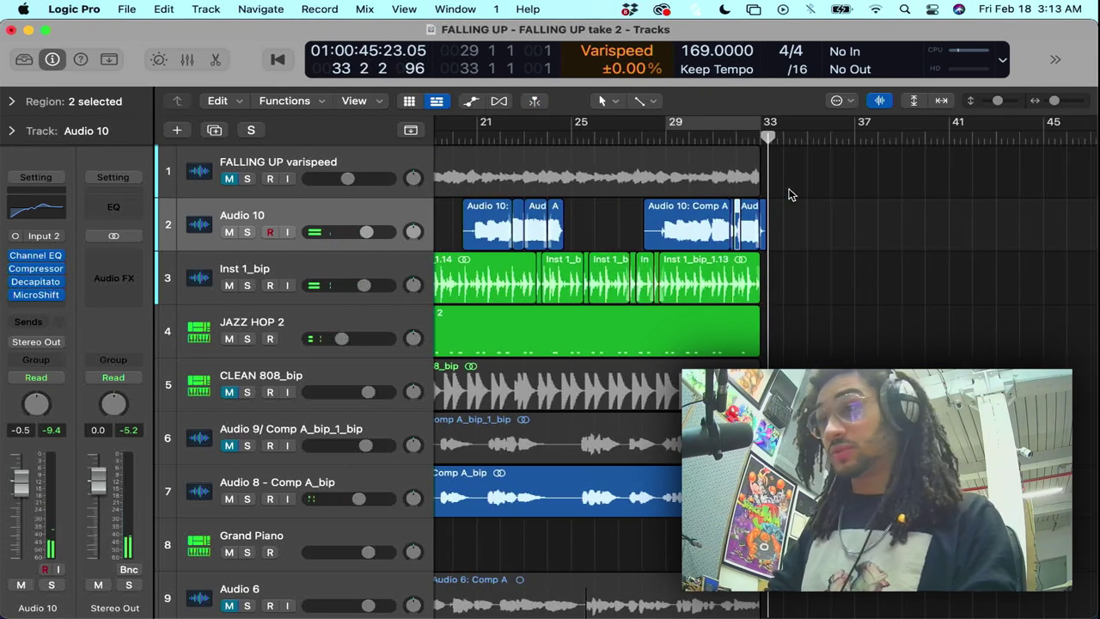
scroll(480, 136, "left", 5)
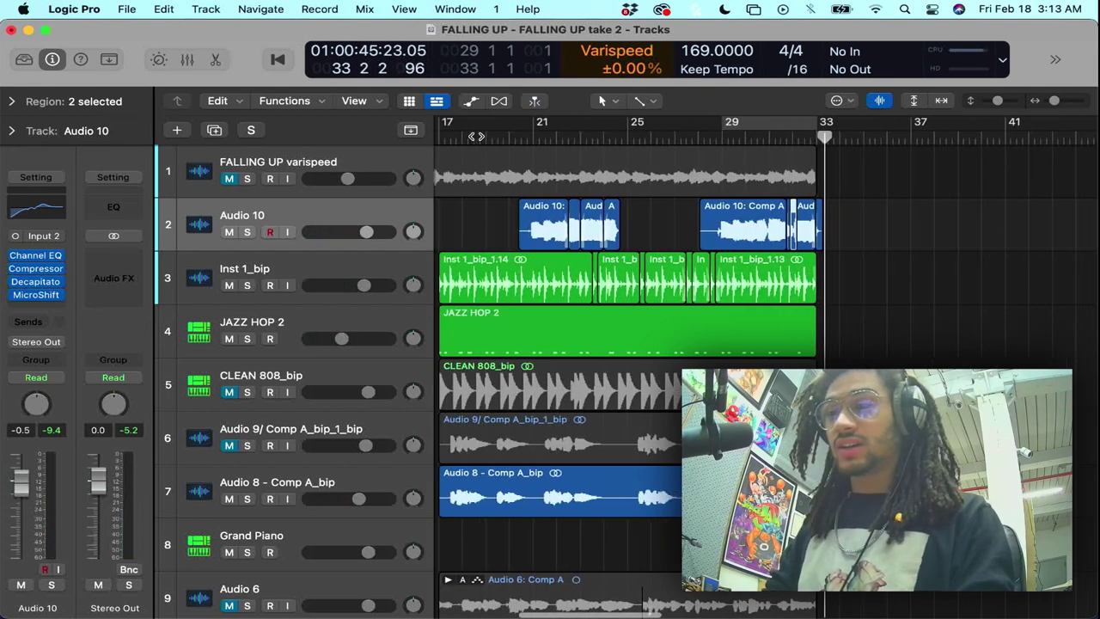
left_click(594, 322)
key("u")
key("space")
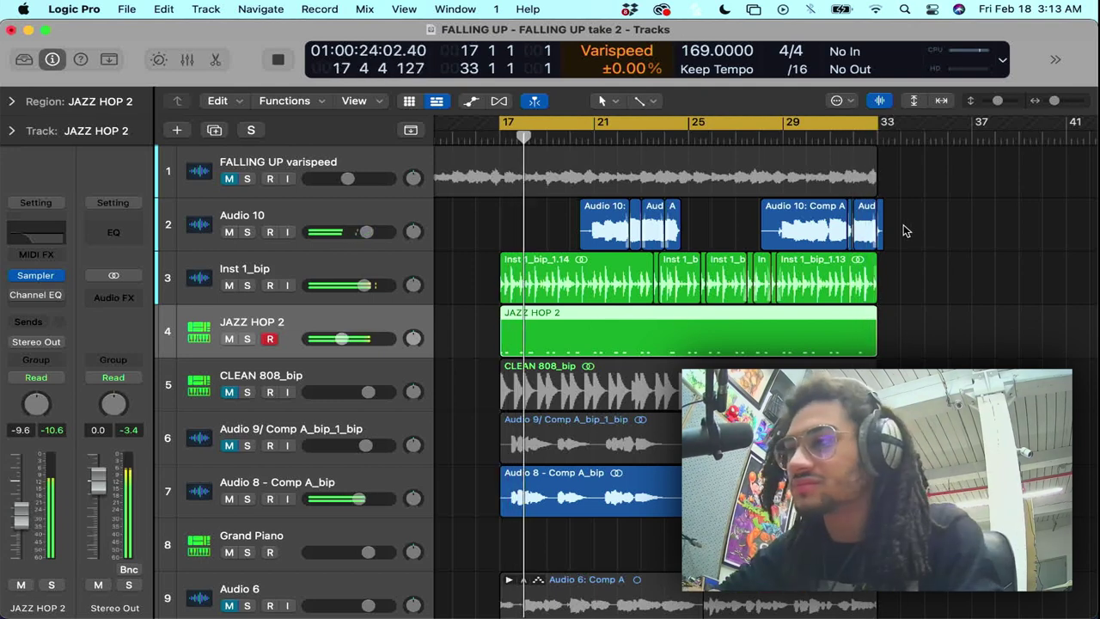
key("space")
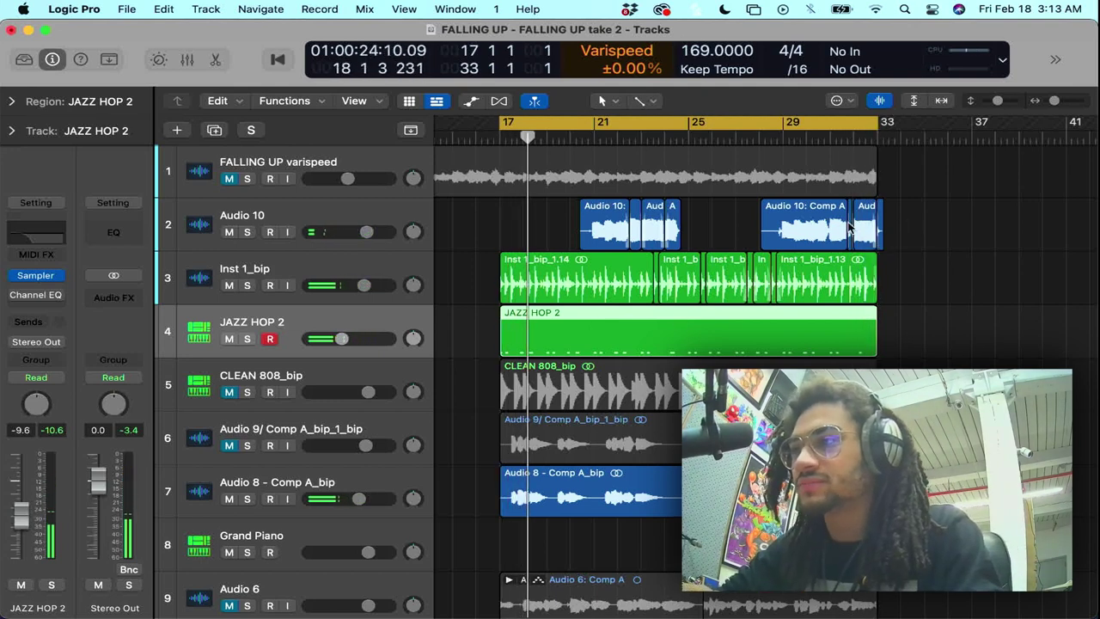
- Select the four short Audio 10 slices between 31 4 and bar 32
scroll(849, 227, "up", 10)
scroll(849, 227, "right", 18)
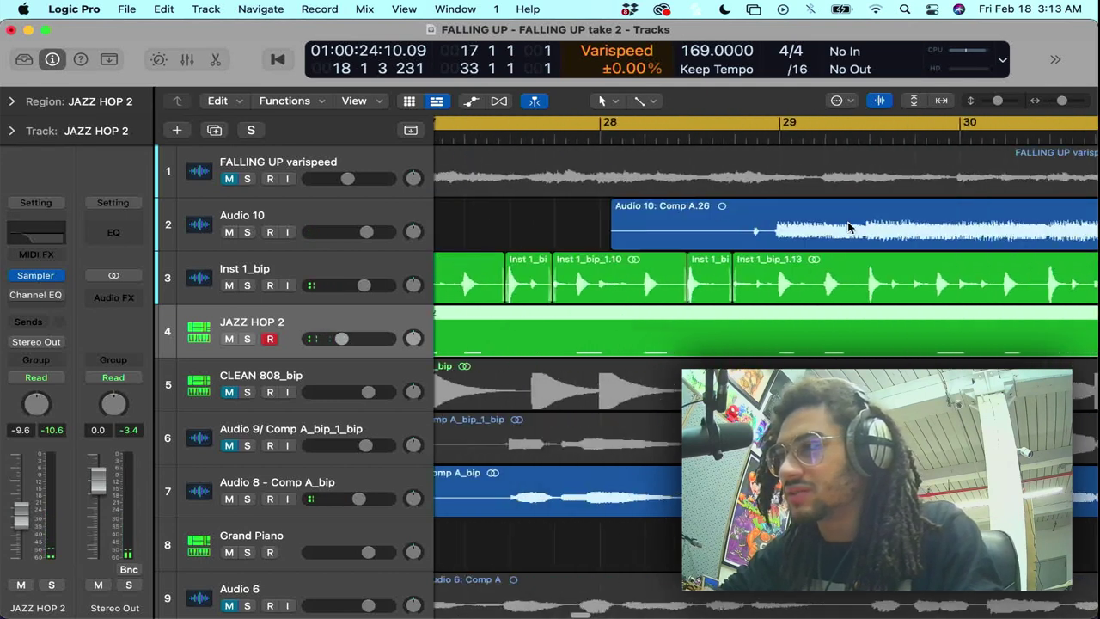
scroll(849, 227, "right", 8)
scroll(849, 226, "left", 2)
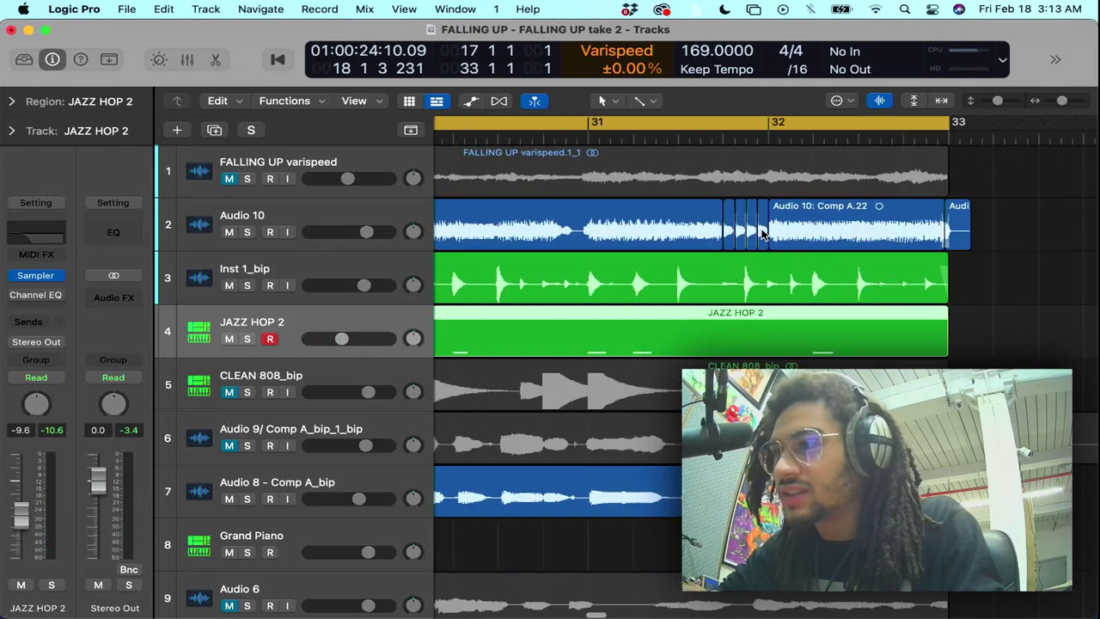
scroll(762, 232, "up", 5)
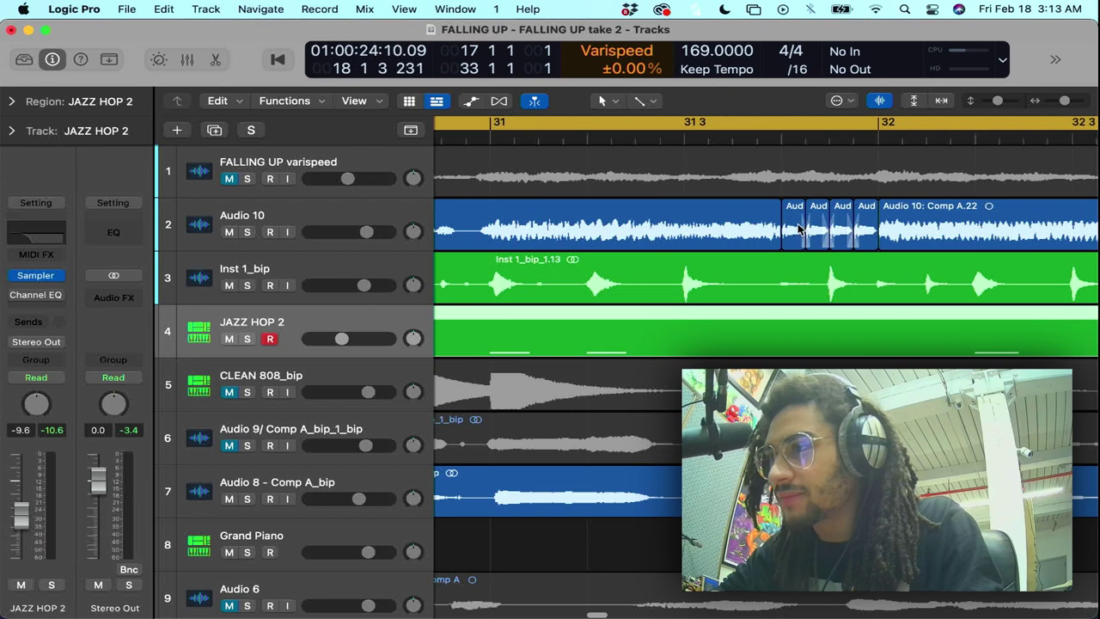
left_click(798, 229)
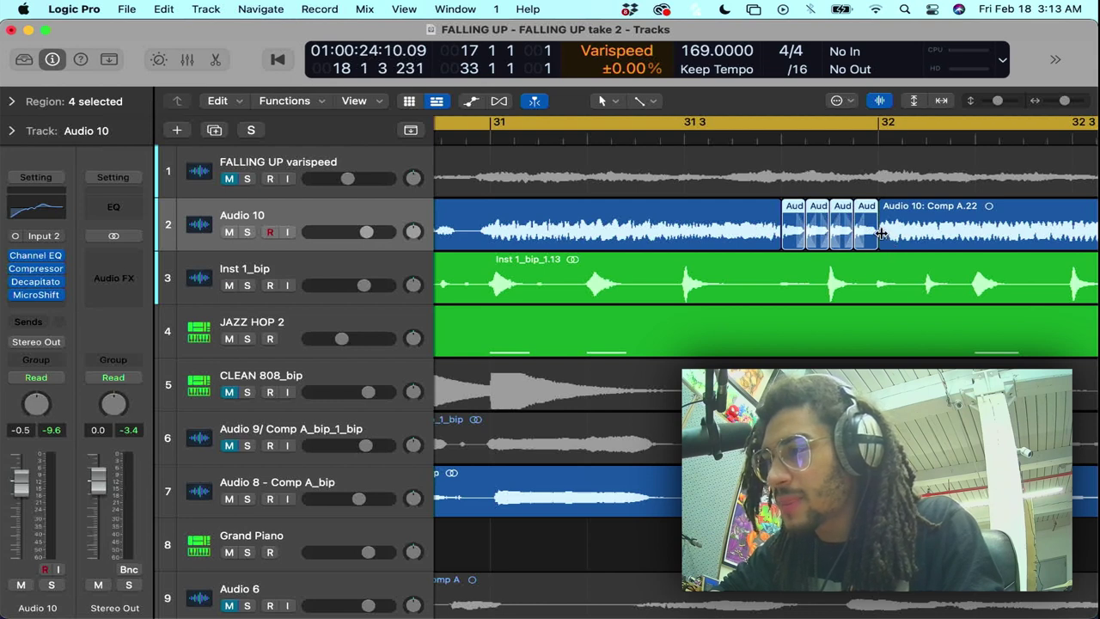
- Select the last short vocal slice before bar 32 on Audio 10 and turn off cycle playback
left_click(880, 233)
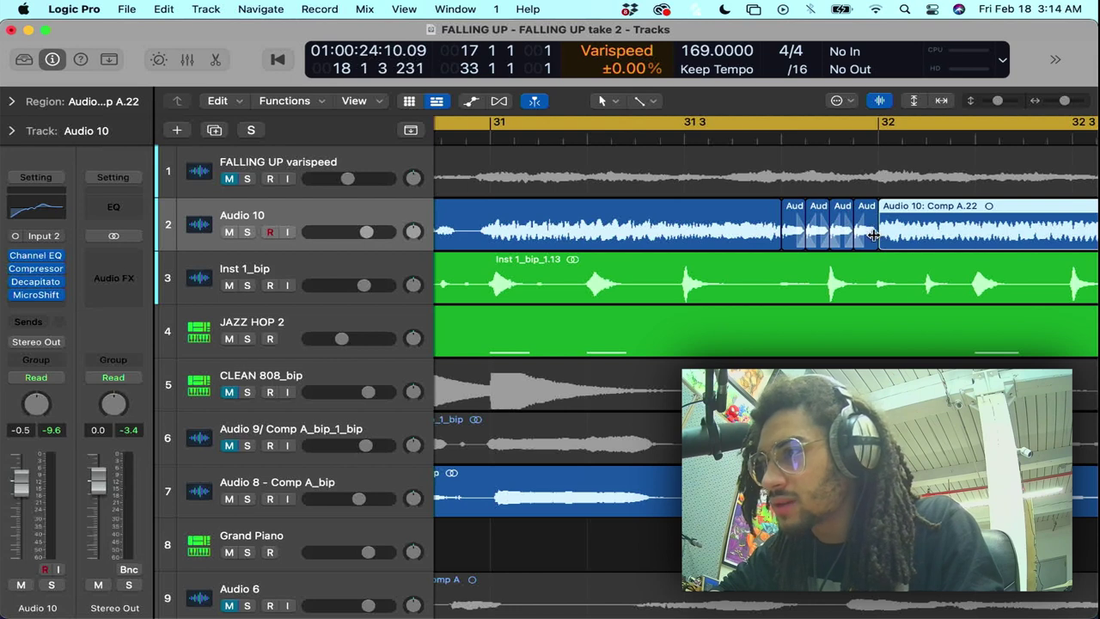
left_click(873, 235)
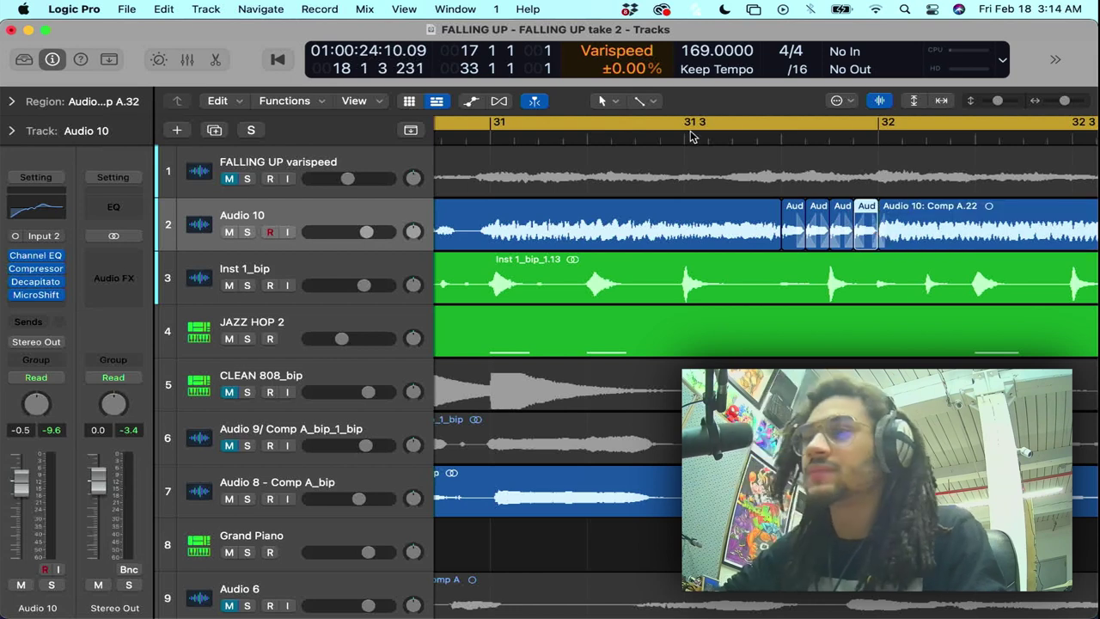
key("c")
left_click(490, 131)
key("space")
key("space")
key("c")
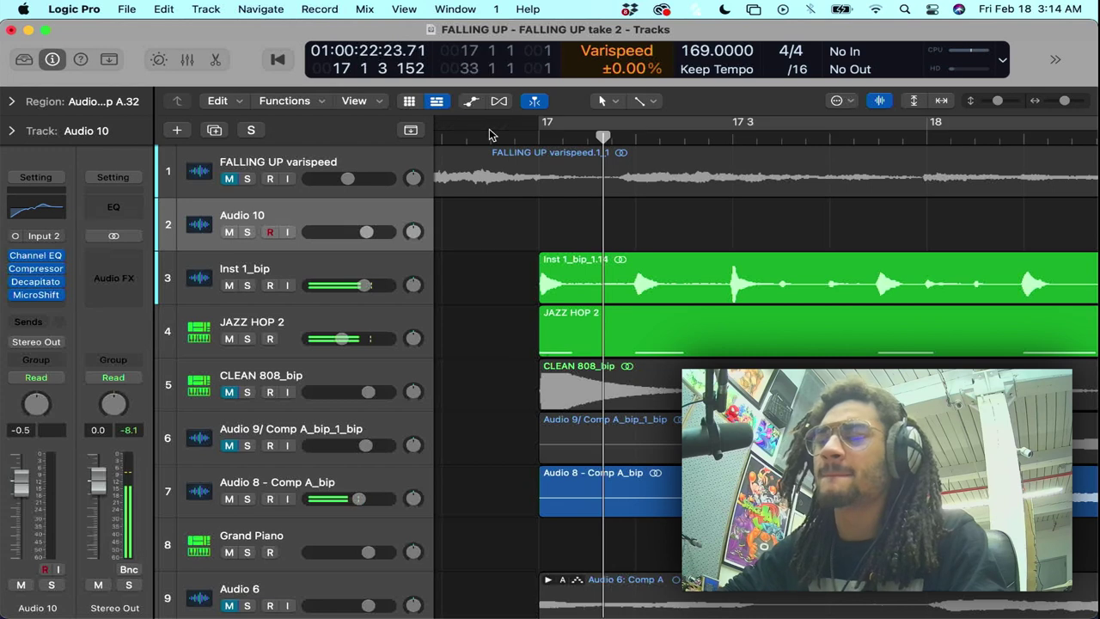
- Play the Audio 10 vocal edits from about bar 28 through the end of the arrangement
key("super+Left")
key("super+Left")
key("super+Left")
key("super+Left")
scroll(997, 148, "right", 5)
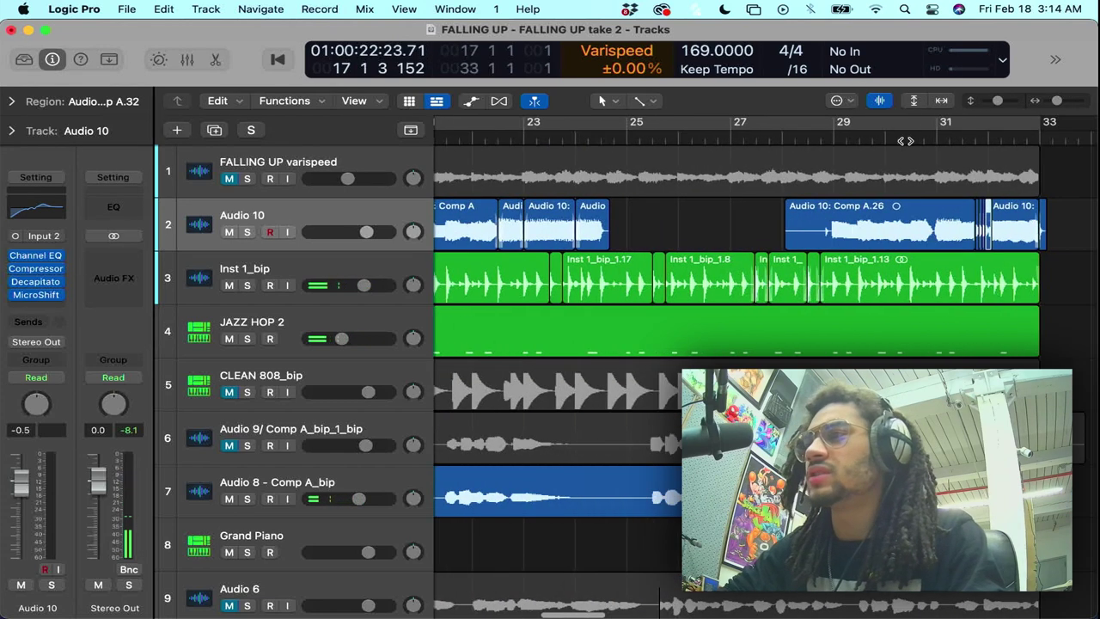
double_click(784, 138)
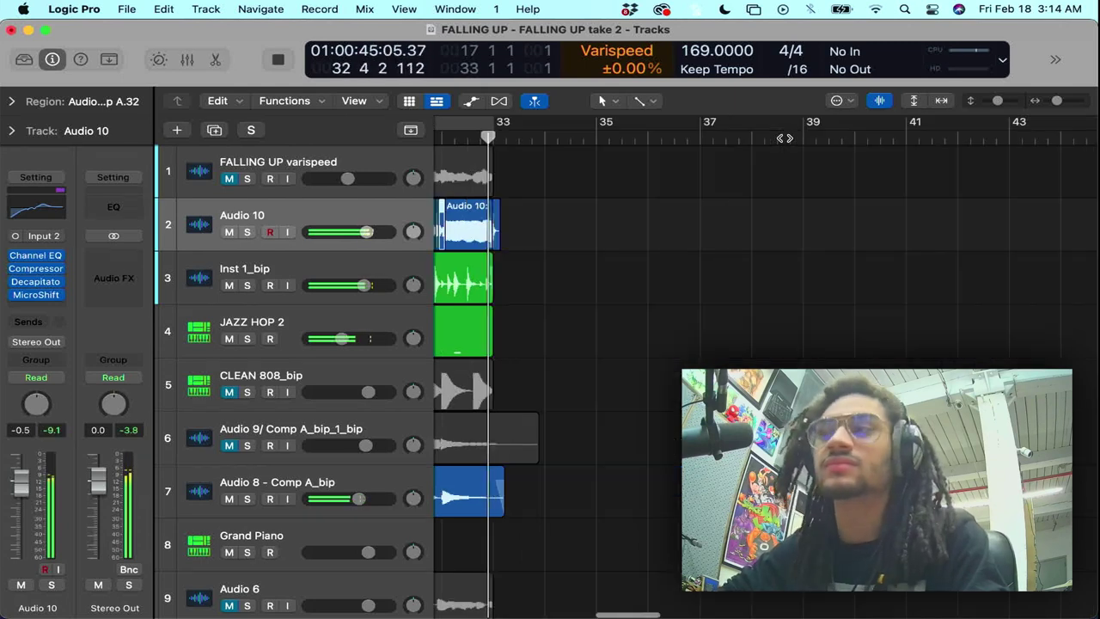
key("space")
scroll(792, 181, "left", 5)
scroll(793, 182, "down", 5)
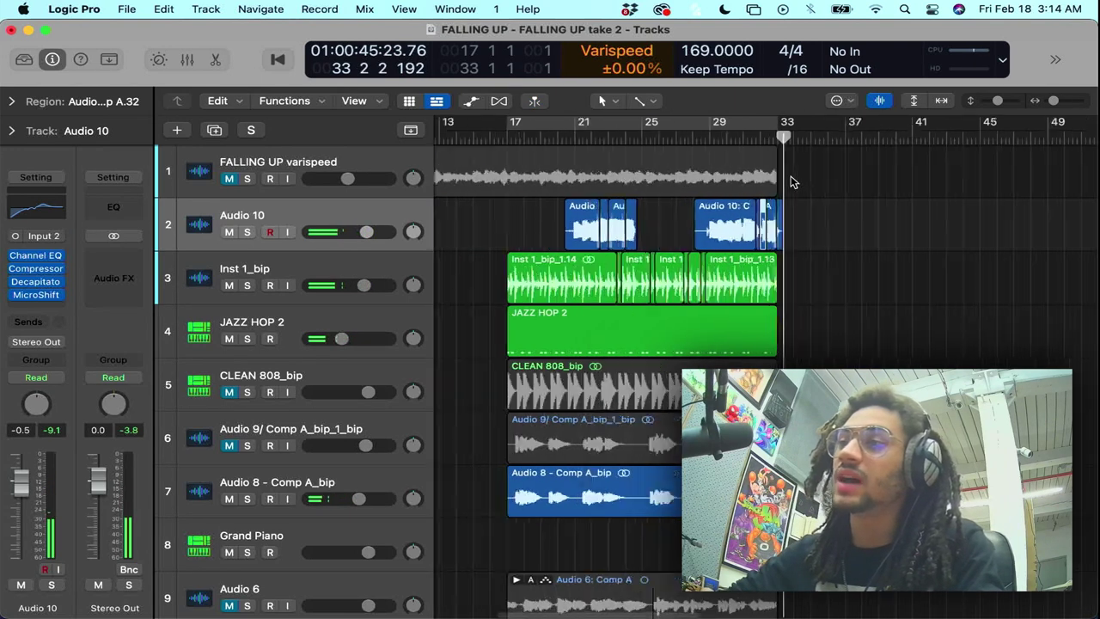
scroll(792, 181, "up", 3)
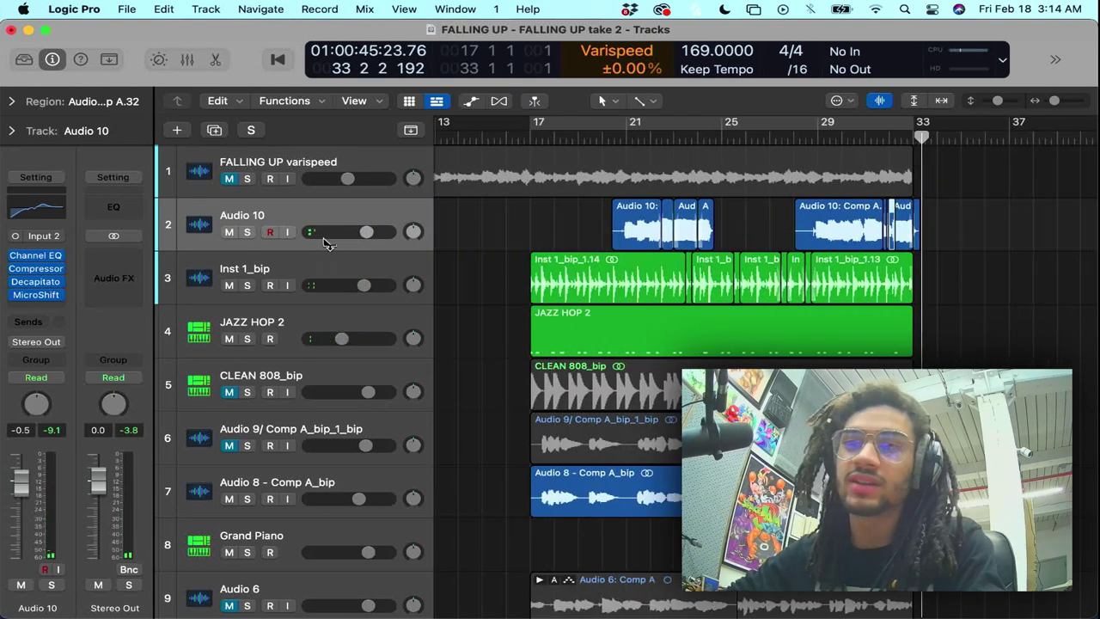
- Return the playhead to bar 17, unmute the Audio 9/ Comp A_bip_1_bip track and mute Audio 8 - Comp A_bip
left_click(309, 222)
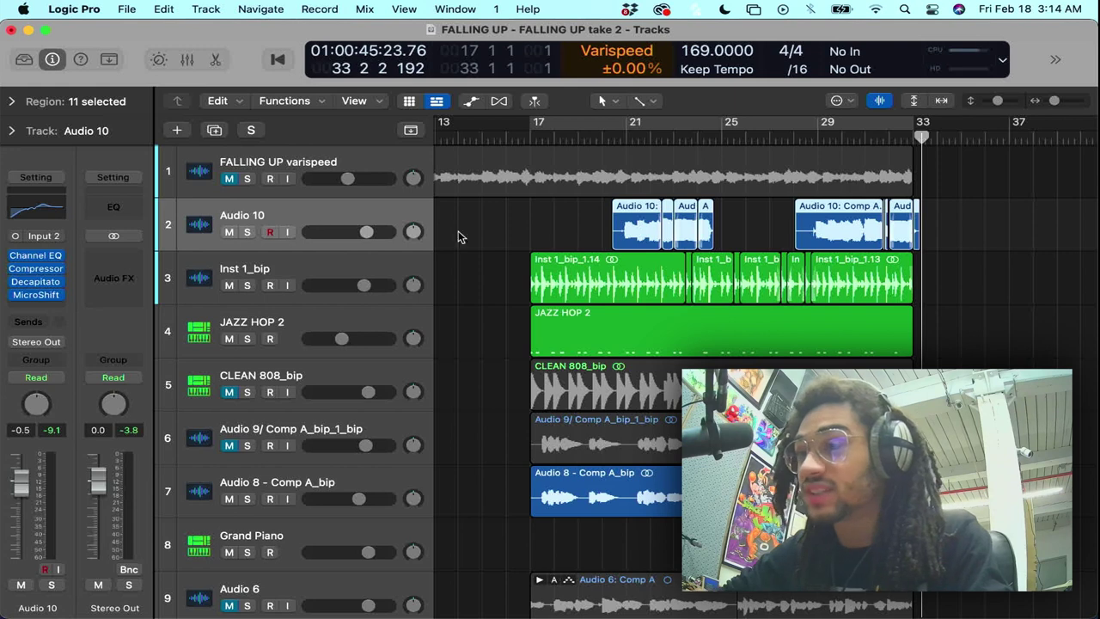
left_click(529, 136)
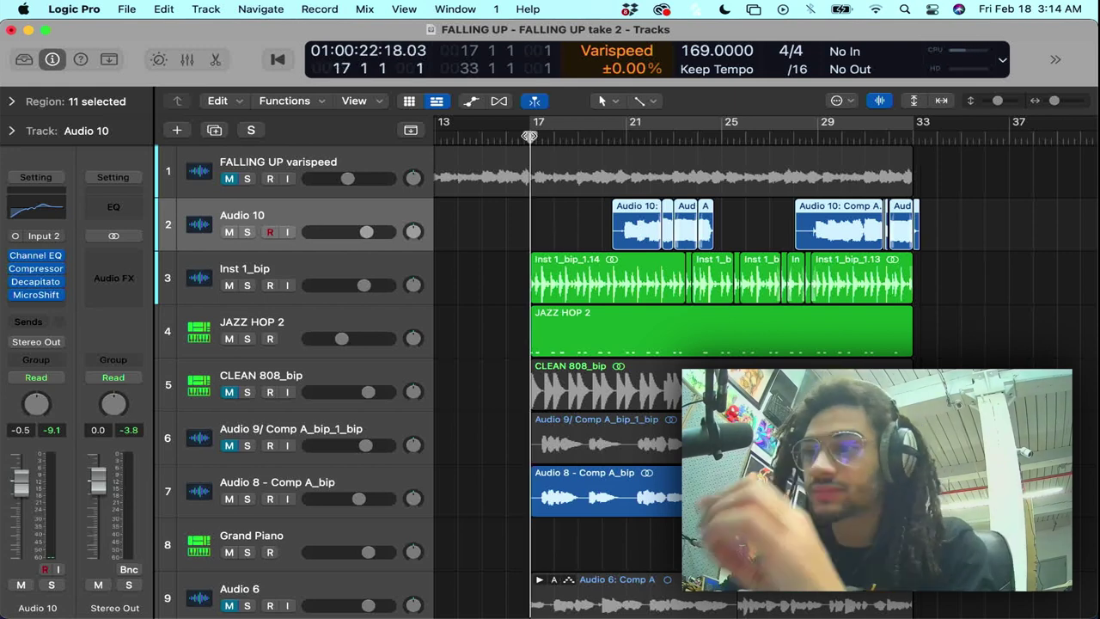
left_click(246, 446)
left_click(246, 446)
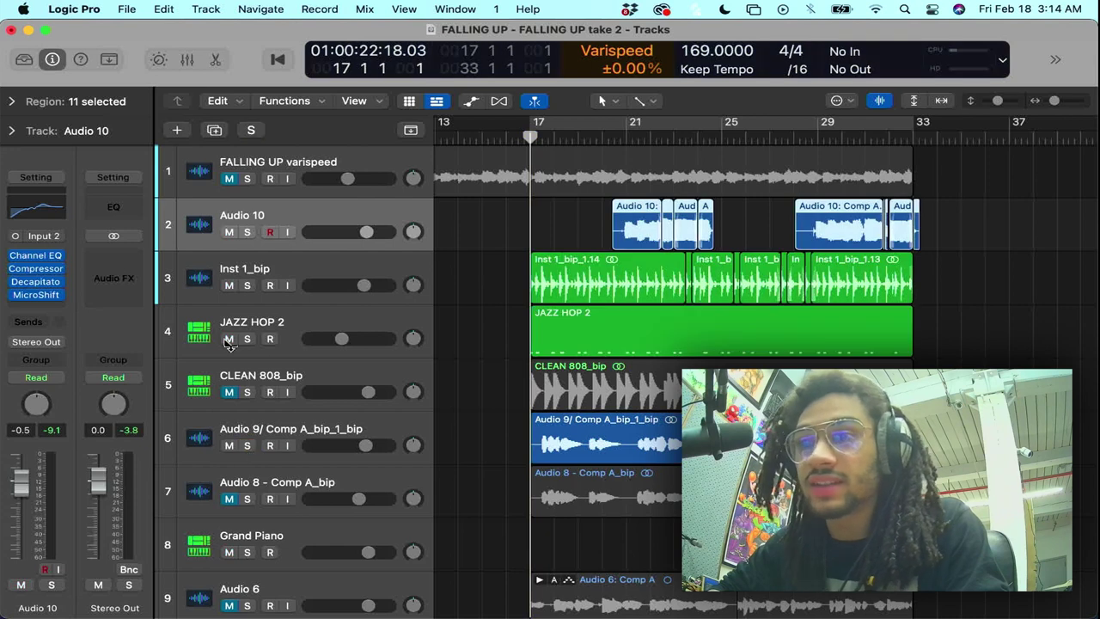
- Move the CLEAN 808 and CLEAN 808_bip tracks up so they sit directly below Audio 10
scroll(301, 385, "down", 10)
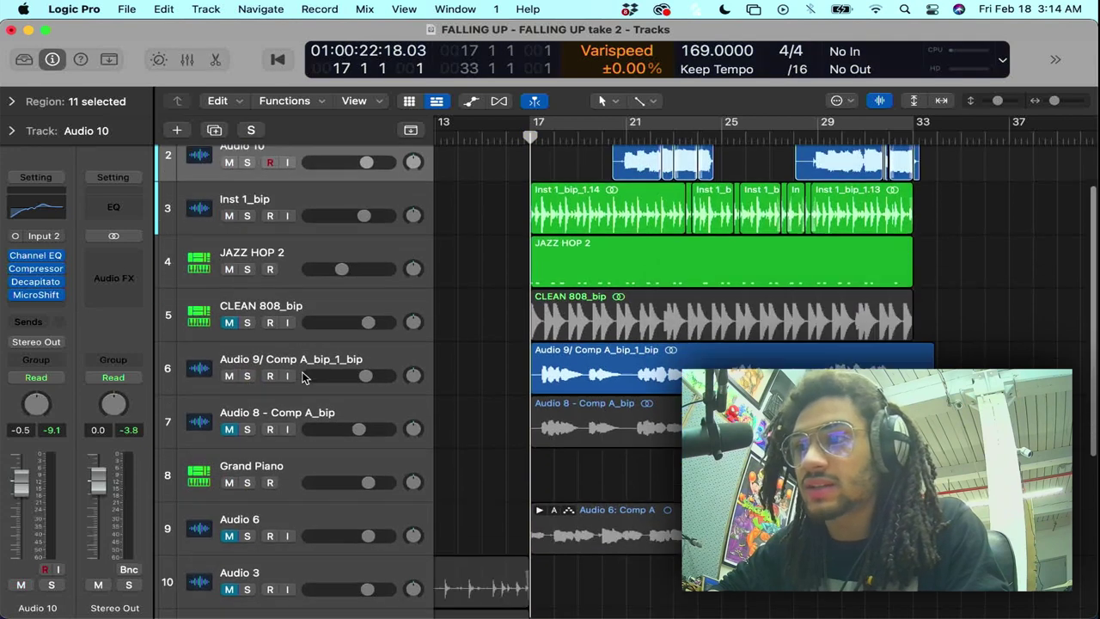
left_click(285, 448)
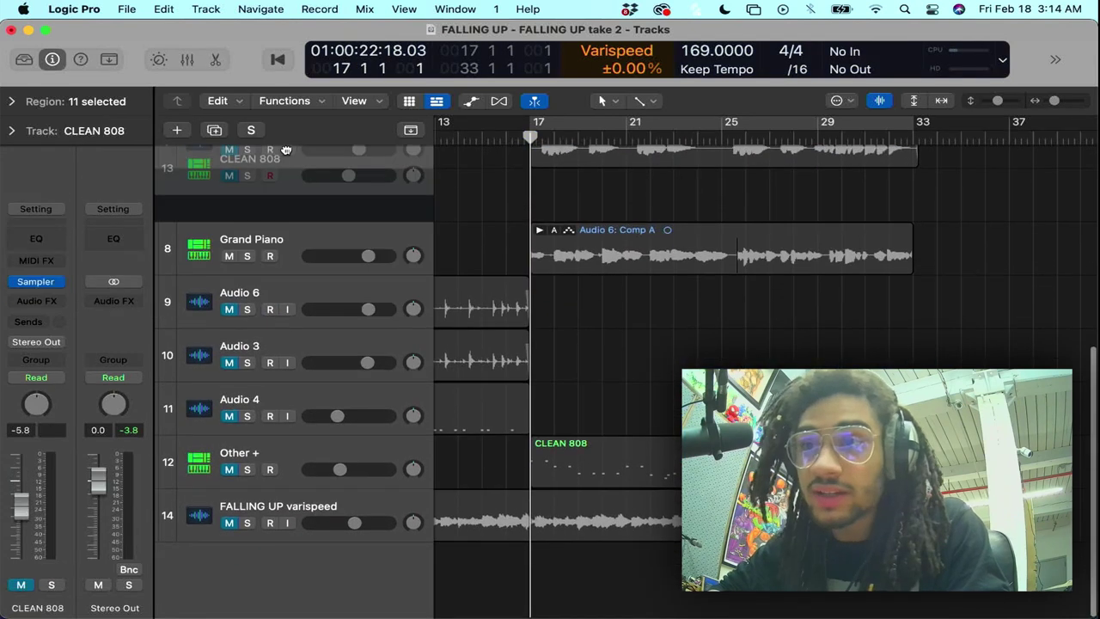
scroll(292, 456, "up", 10)
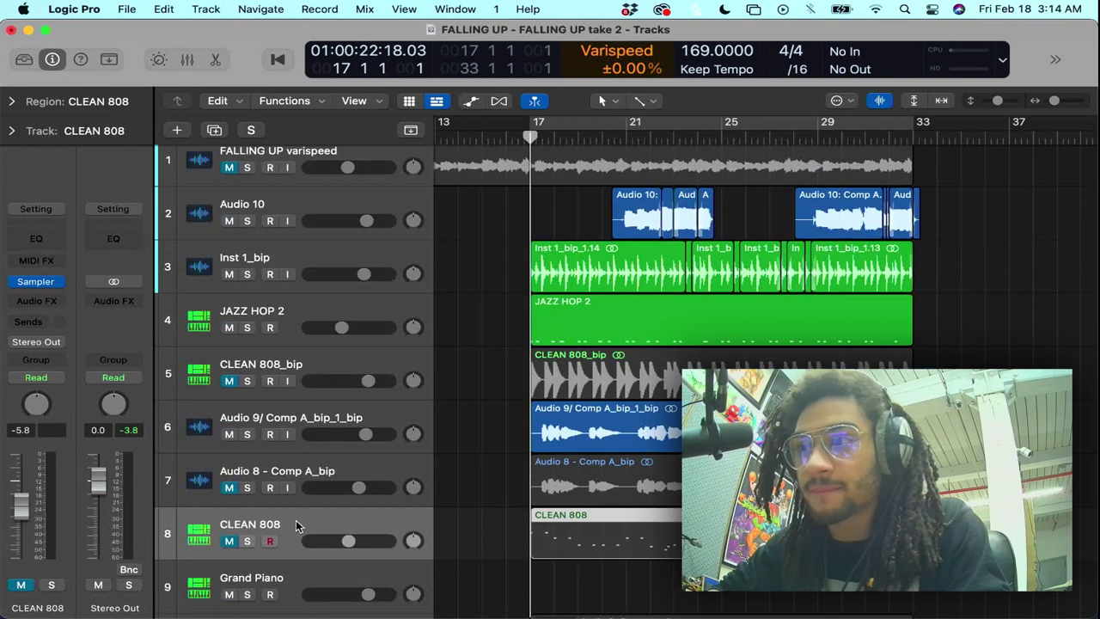
left_click_drag(295, 520, 314, 295)
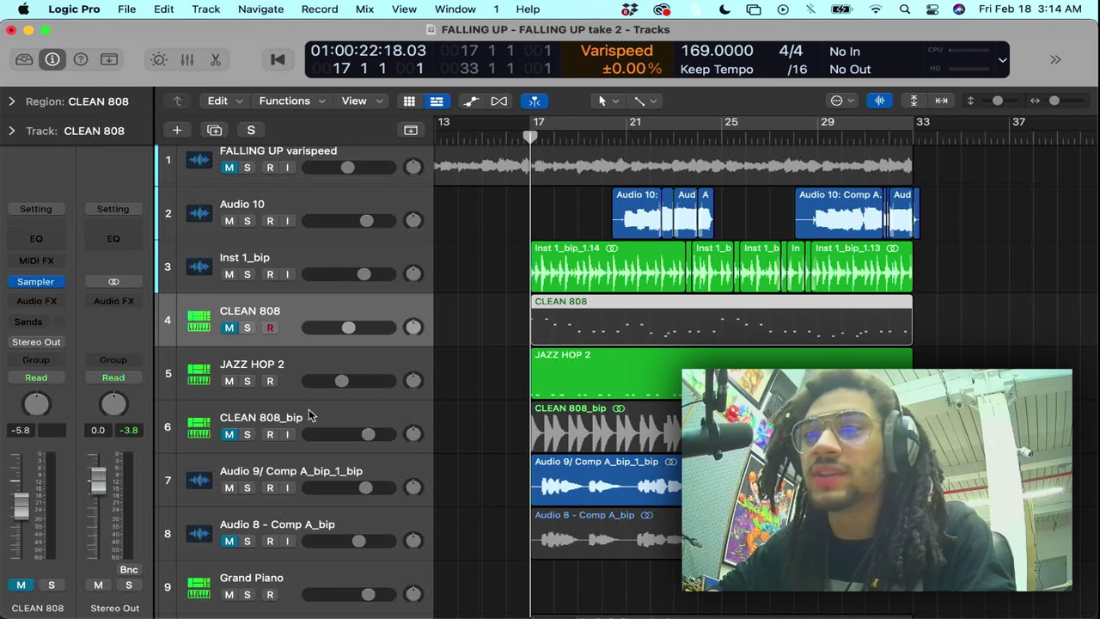
left_click_drag(310, 415, 305, 365)
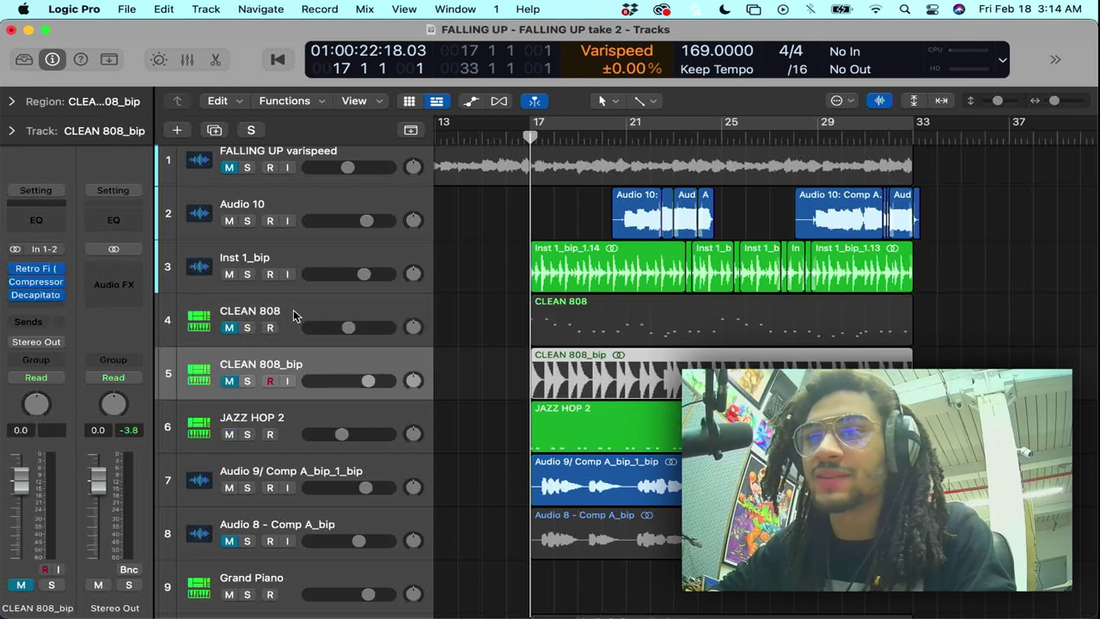
left_click_drag(293, 316, 294, 267)
left_click_drag(310, 364, 304, 311)
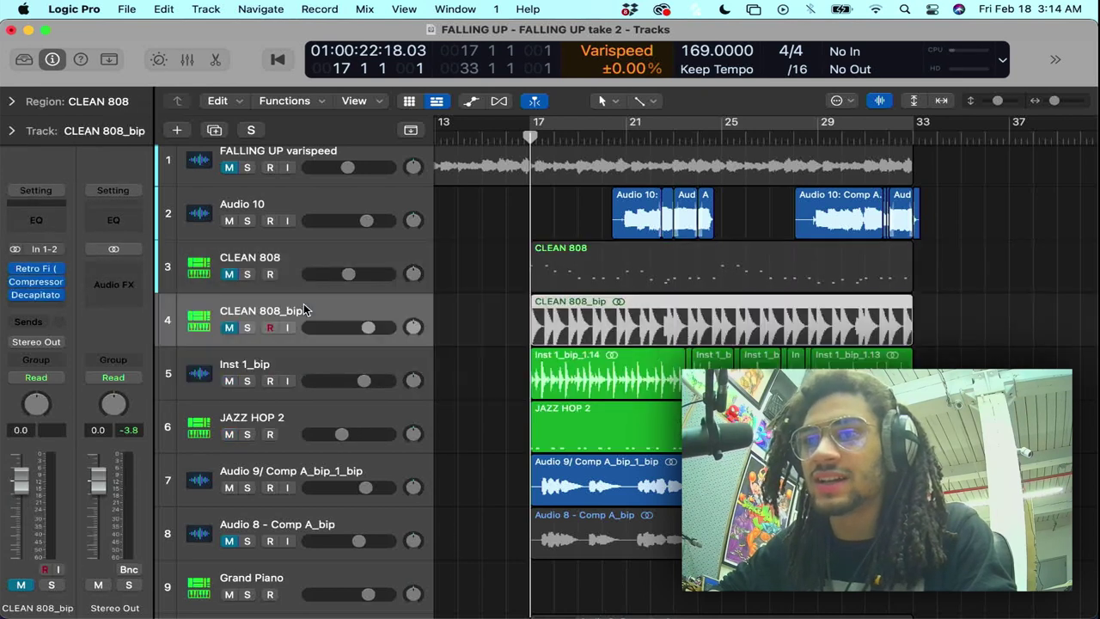
- Unmute the CLEAN 808 and CLEAN 808_bip tracks, and play from bar 17 with CLEAN 808 and Audio 10 soloed
left_click(228, 328)
left_click(229, 275)
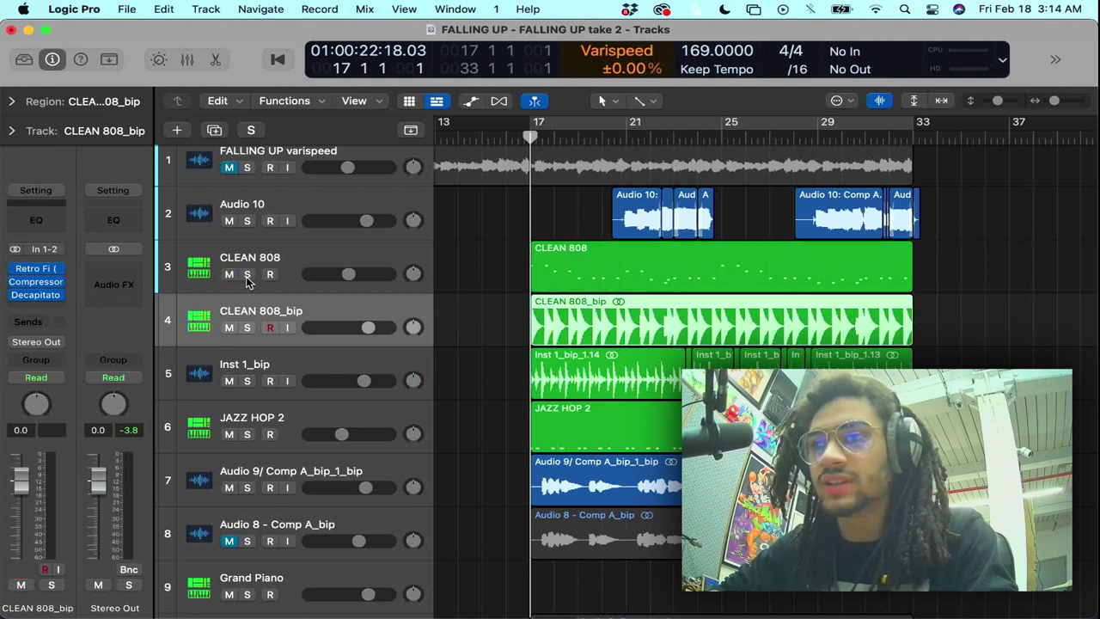
left_click(247, 275)
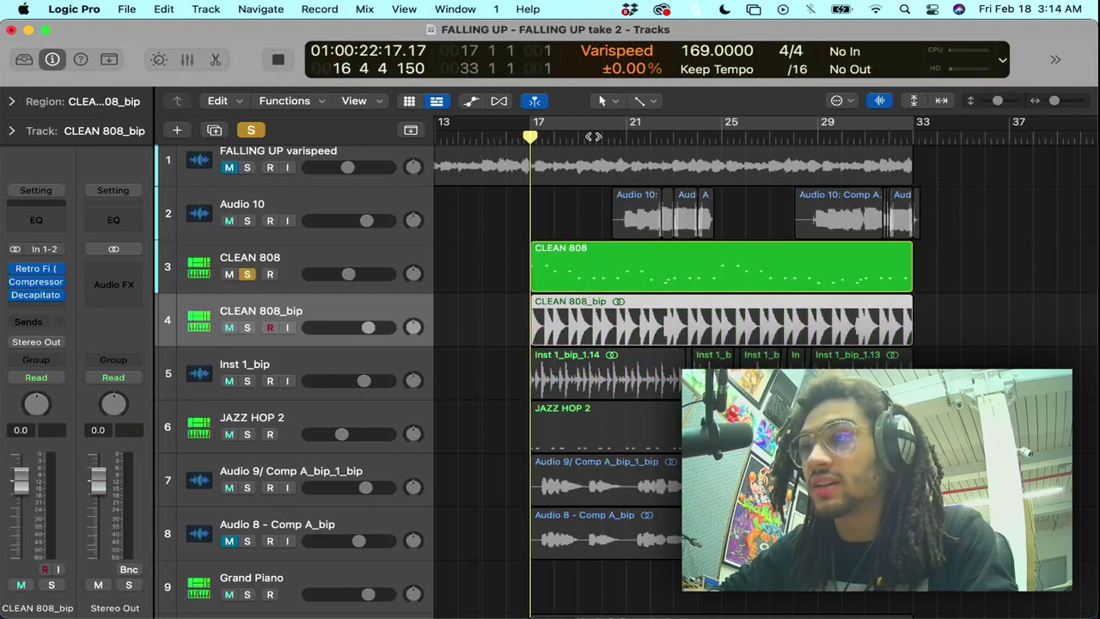
left_click(246, 221)
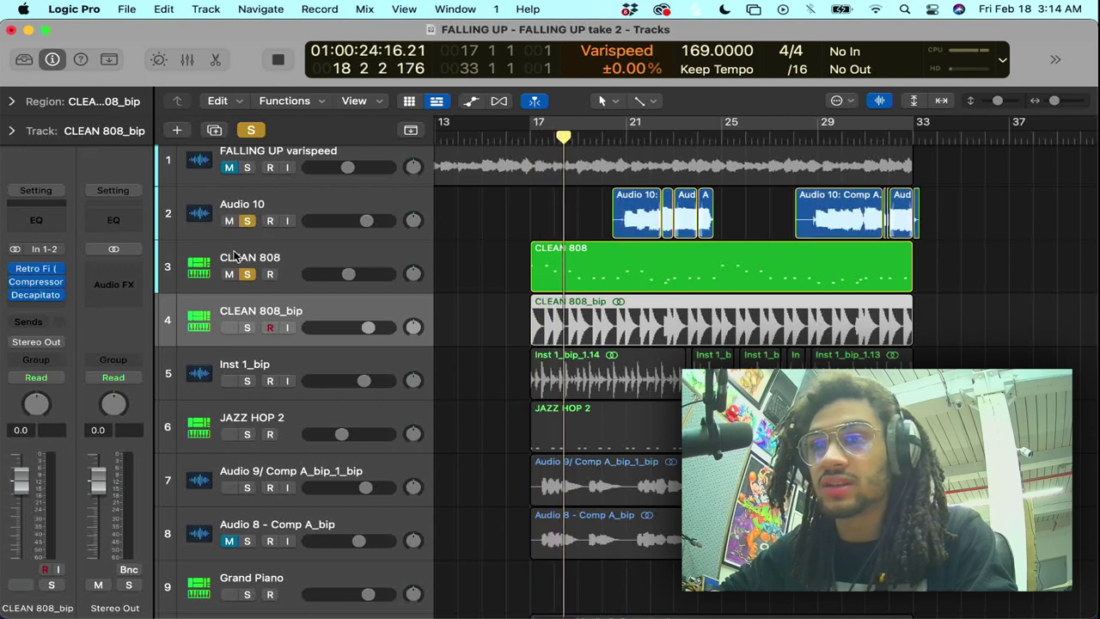
left_click(234, 255)
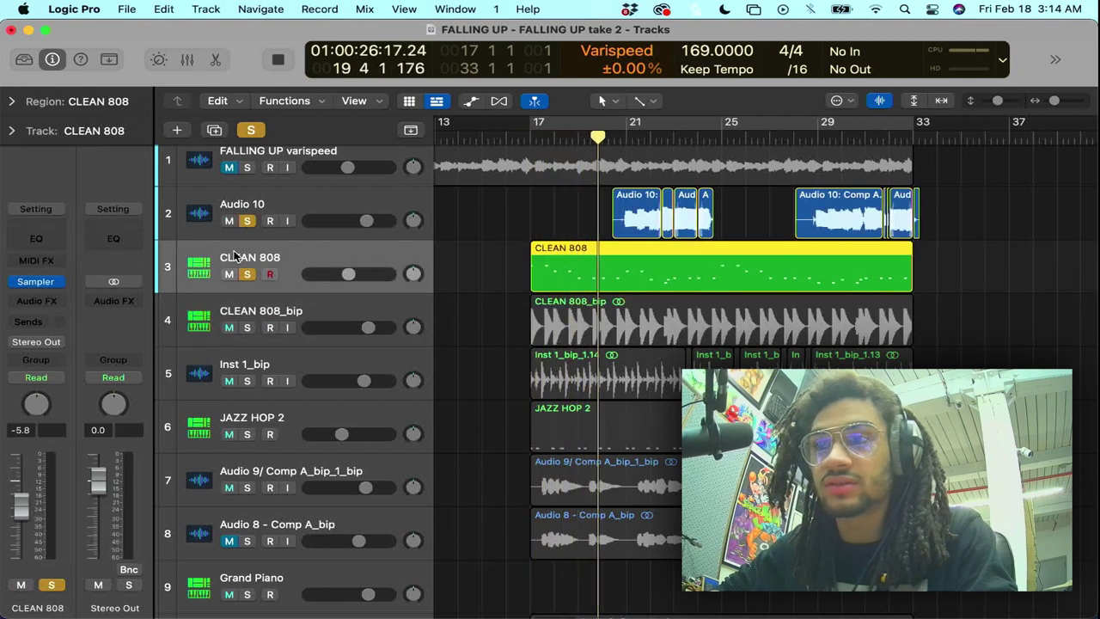
- Stop playback and save the project
key("space")
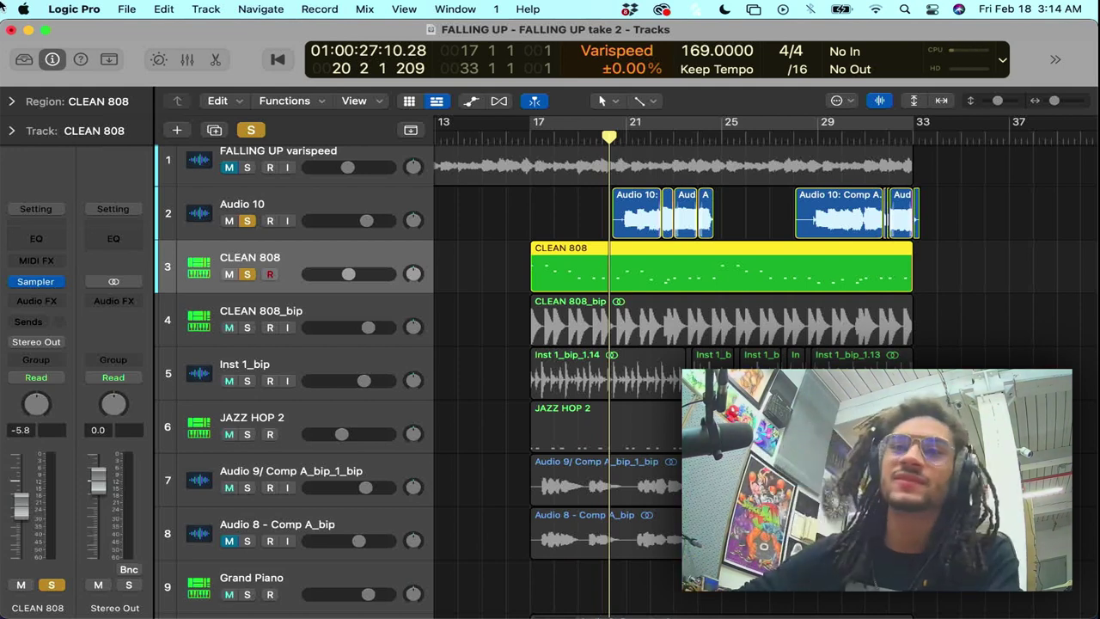
key("super+s")
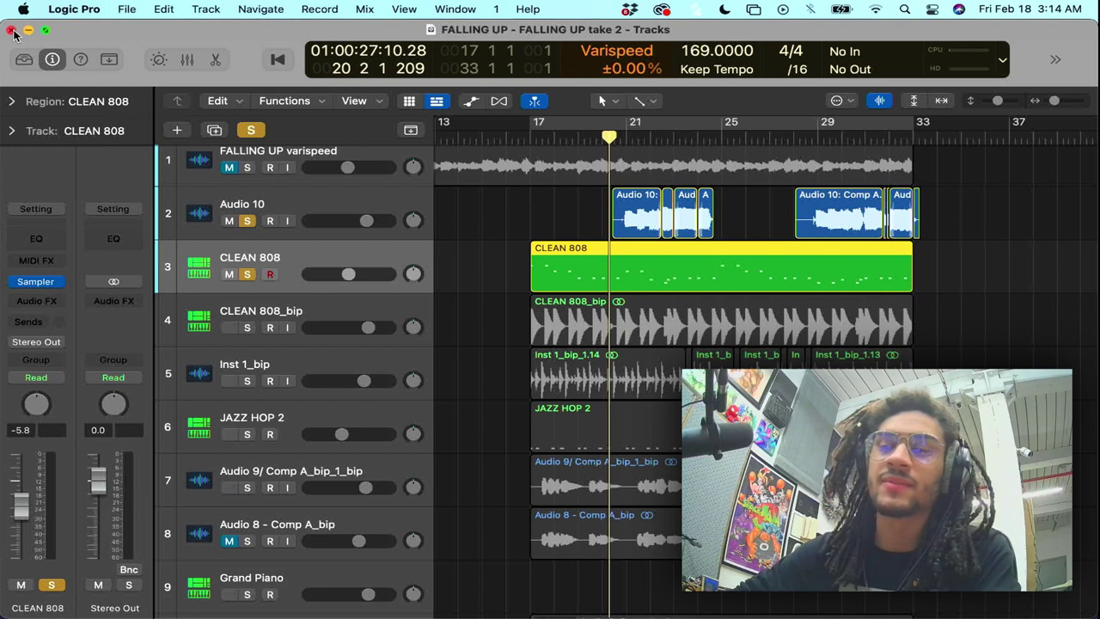
left_click(21, 280)
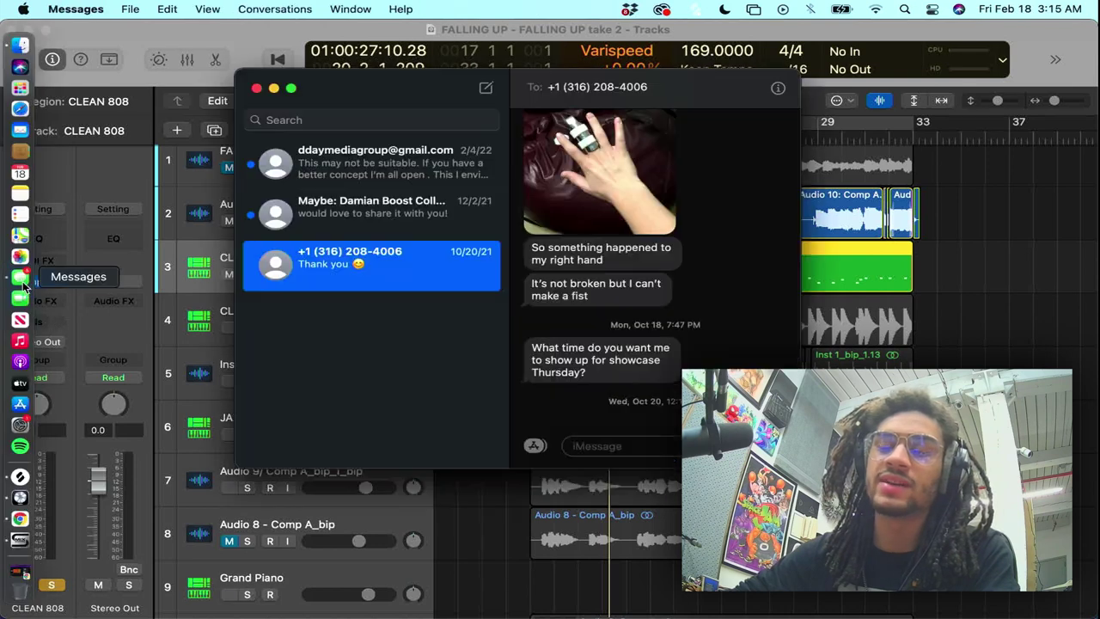
right_click(26, 292)
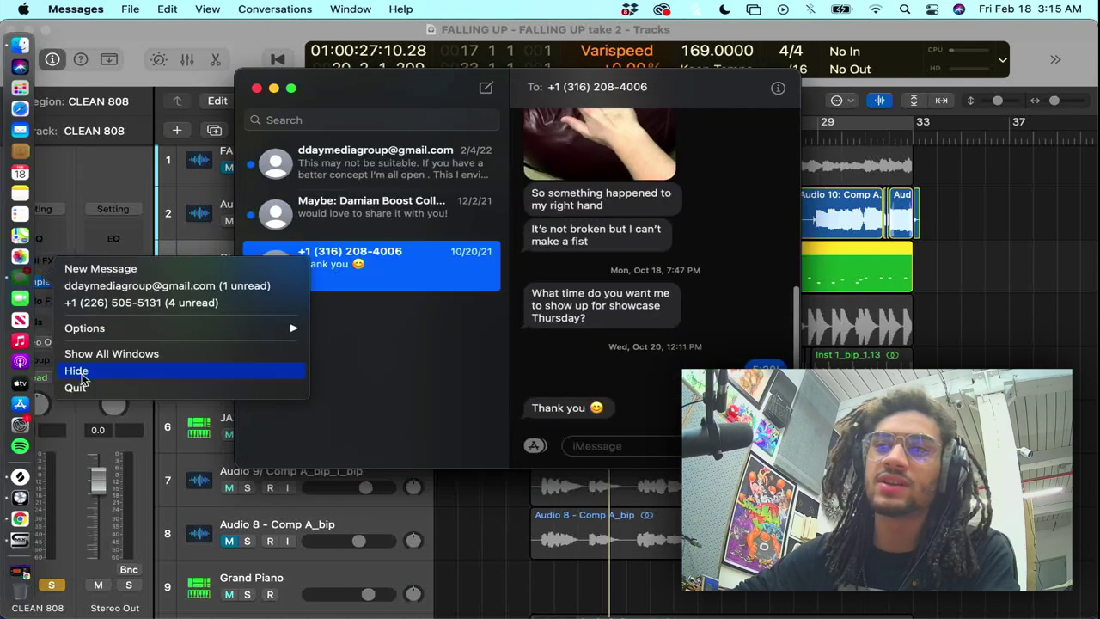
left_click(76, 387)
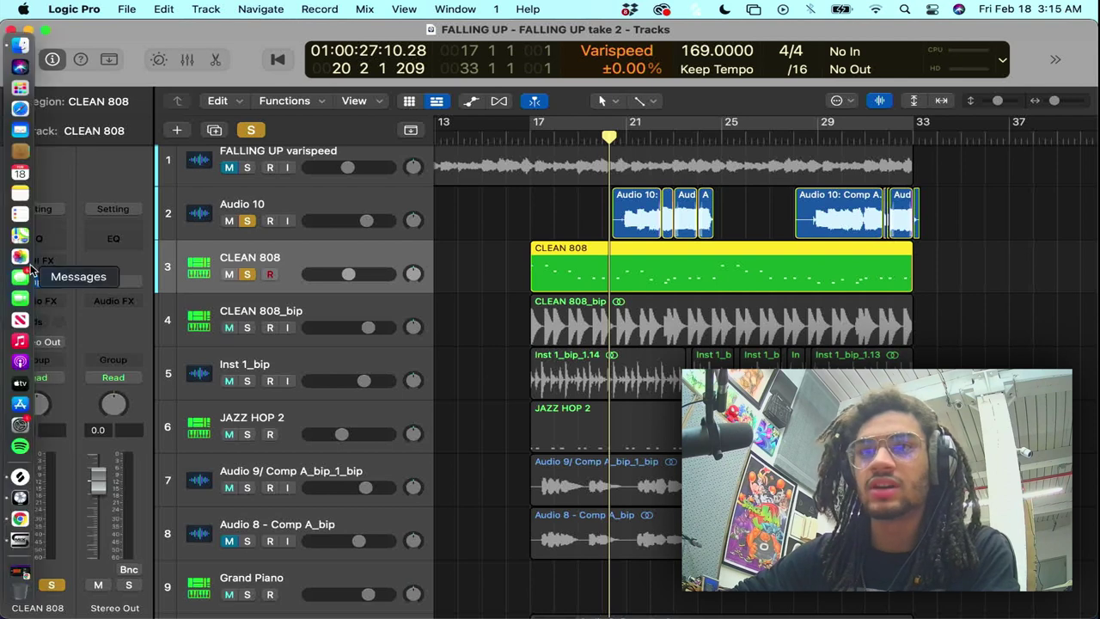
- Reload the CLEAN 808 patch from the Library onto the CLEAN 808 track and play it from bar 17
left_click_drag(80, 42, 113, 27)
key("y")
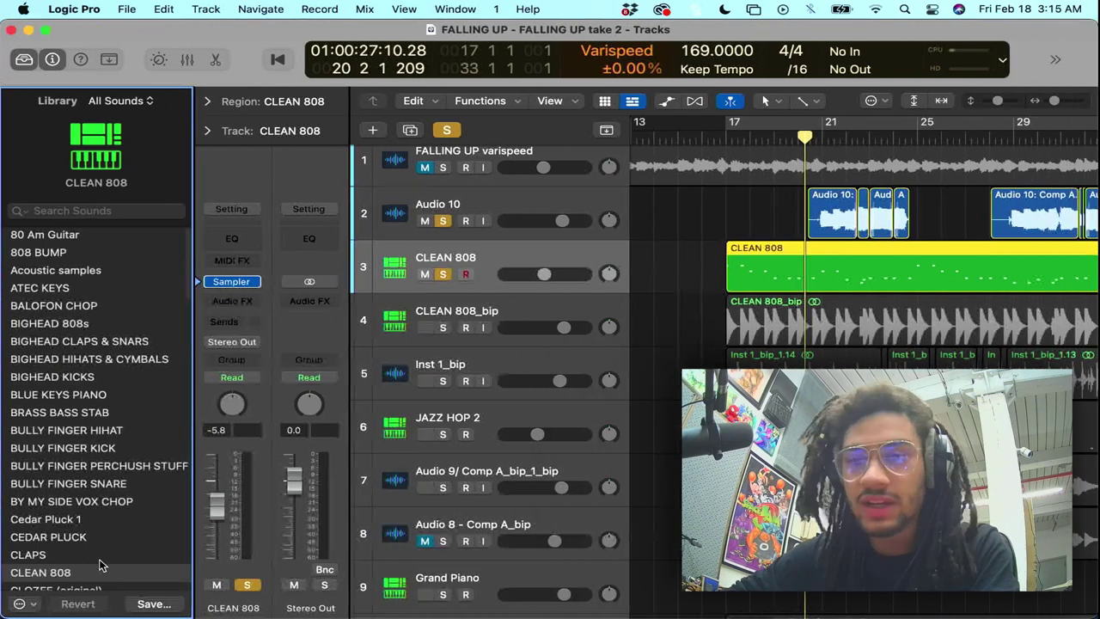
left_click(79, 482)
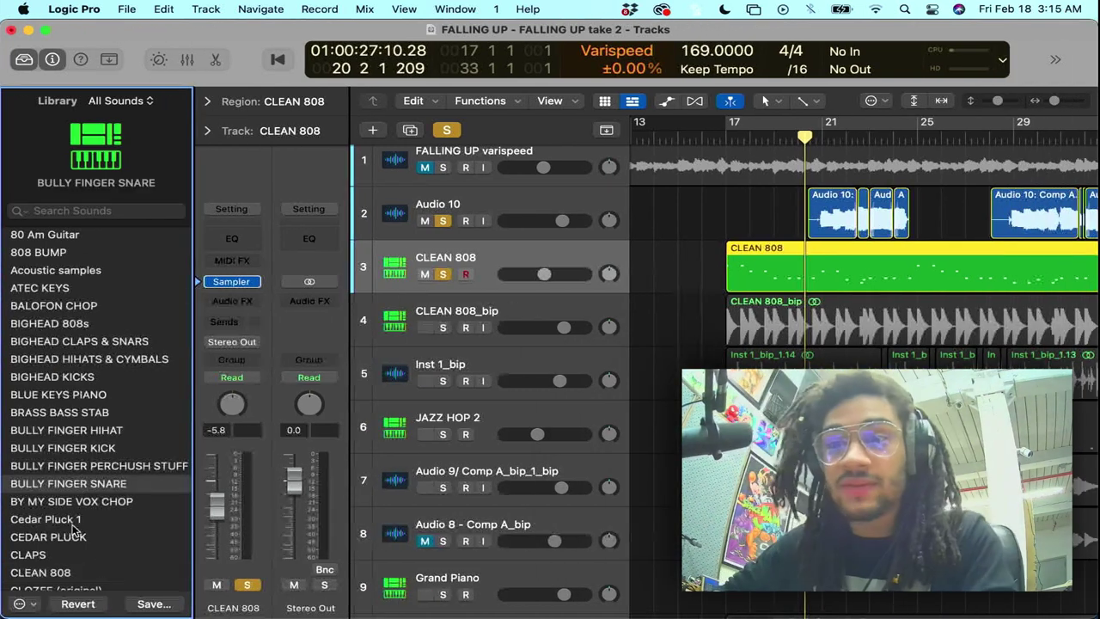
left_click(55, 573)
double_click(733, 138)
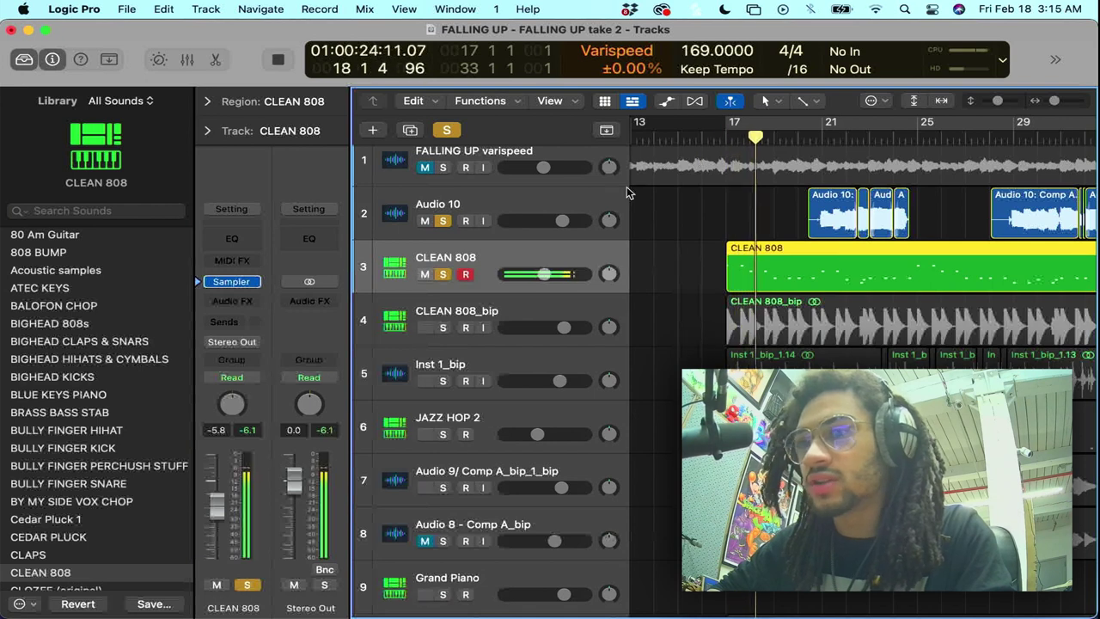
key("space")
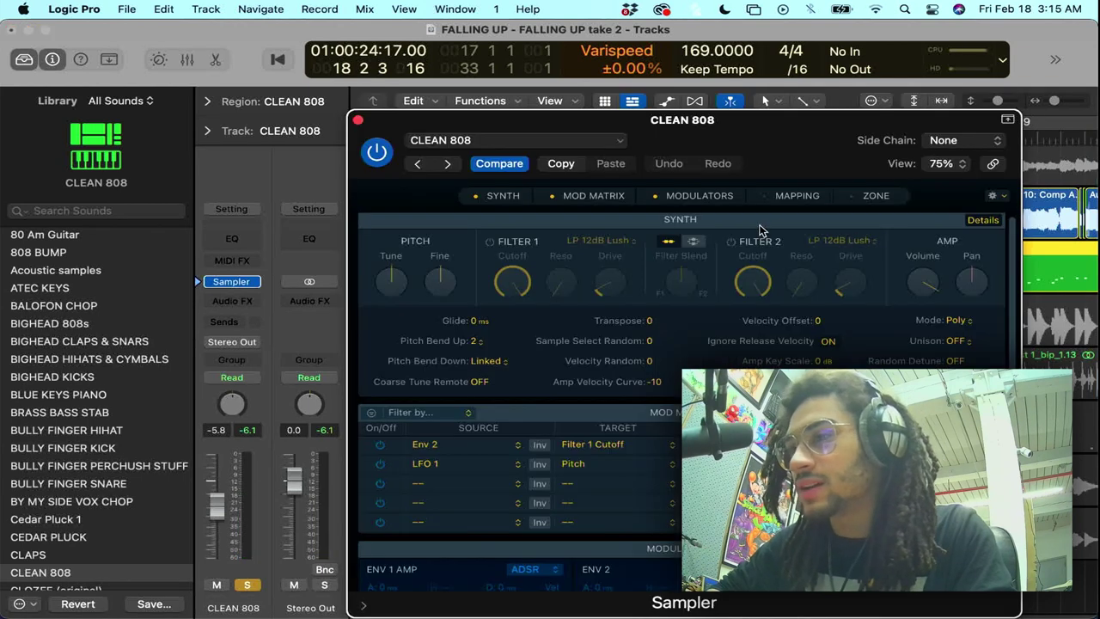
- In the CLEAN 808 track's Sampler, set the ENV 1 AMP release to 466 ms while the track plays
left_click(782, 197)
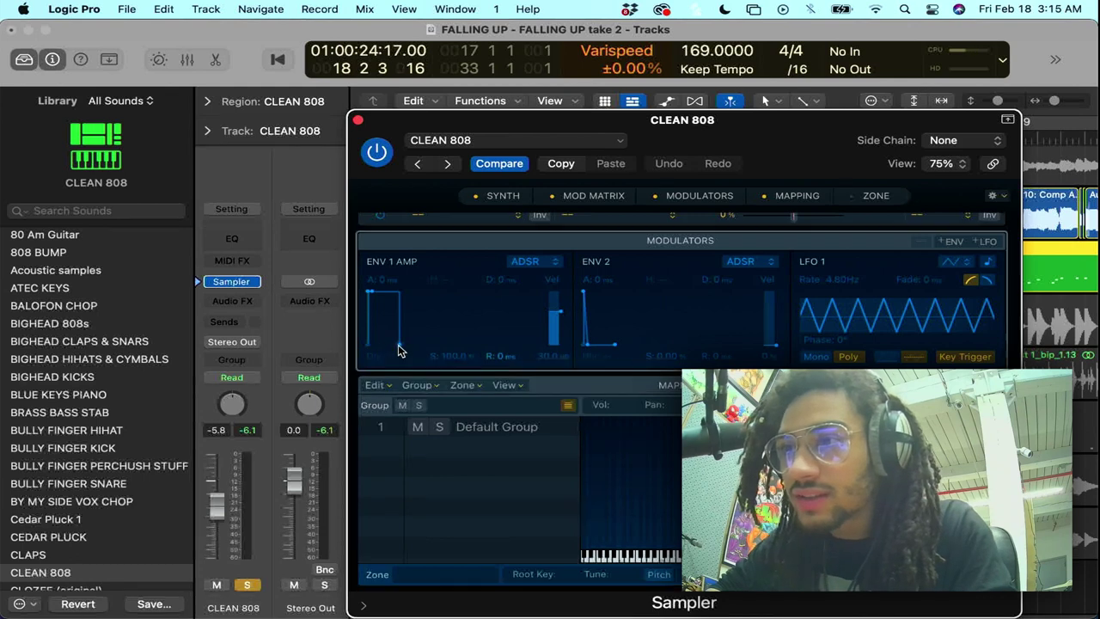
key("space")
left_click_drag(397, 342, 420, 348)
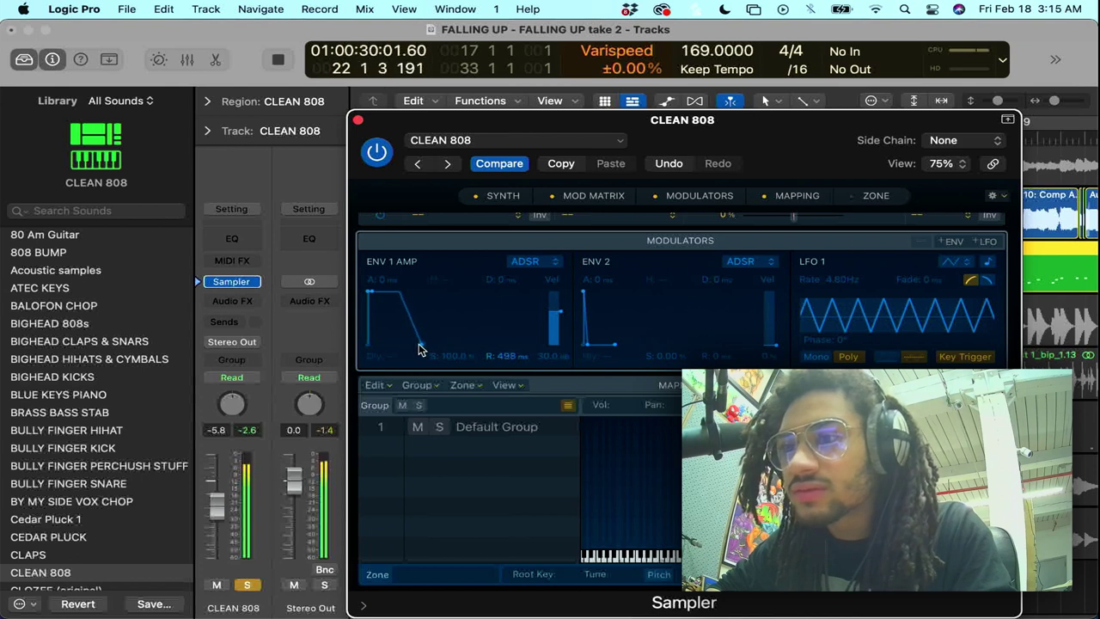
left_click(241, 587)
left_click(246, 585)
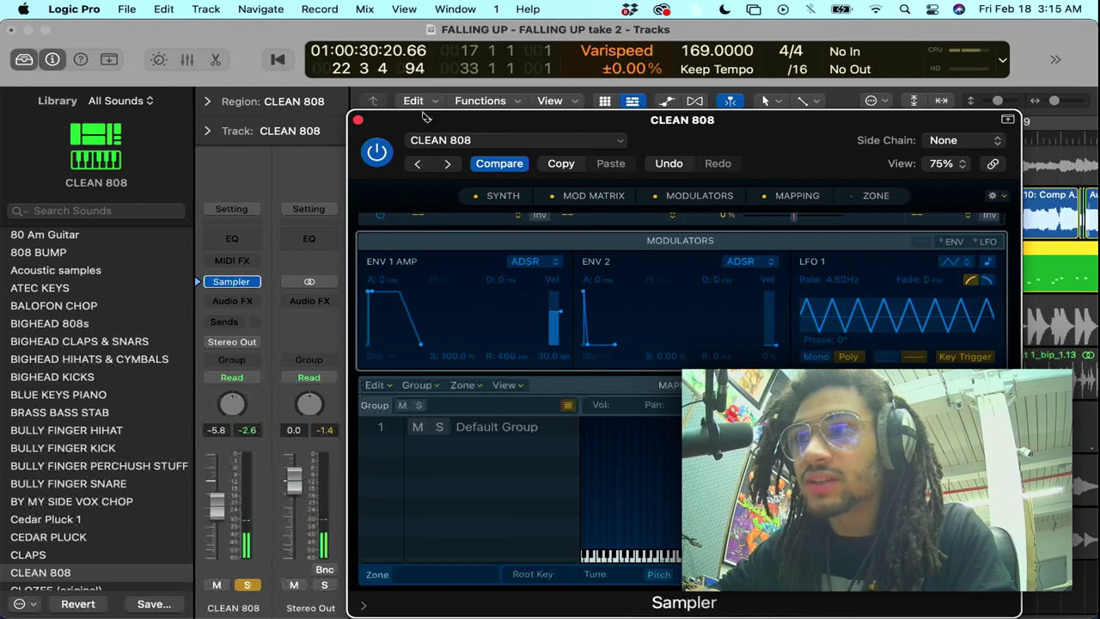
- Clear all solos, solo only the CLEAN 808 track, and reposition the Sampler window higher over the arrangement
left_click_drag(425, 117, 361, 222)
left_click(446, 131)
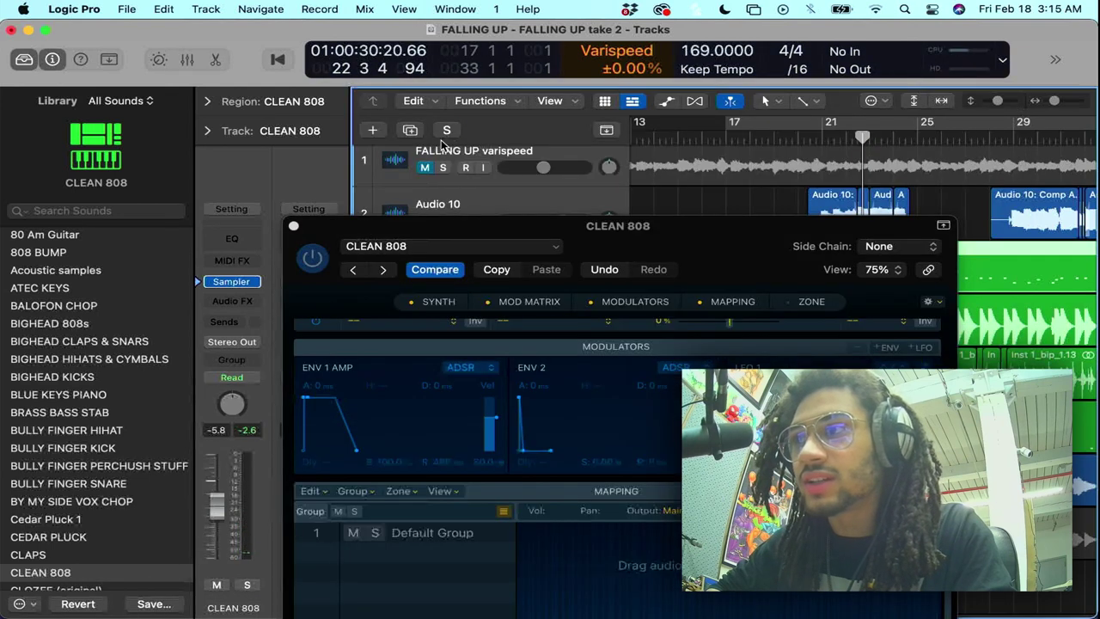
left_click(250, 585)
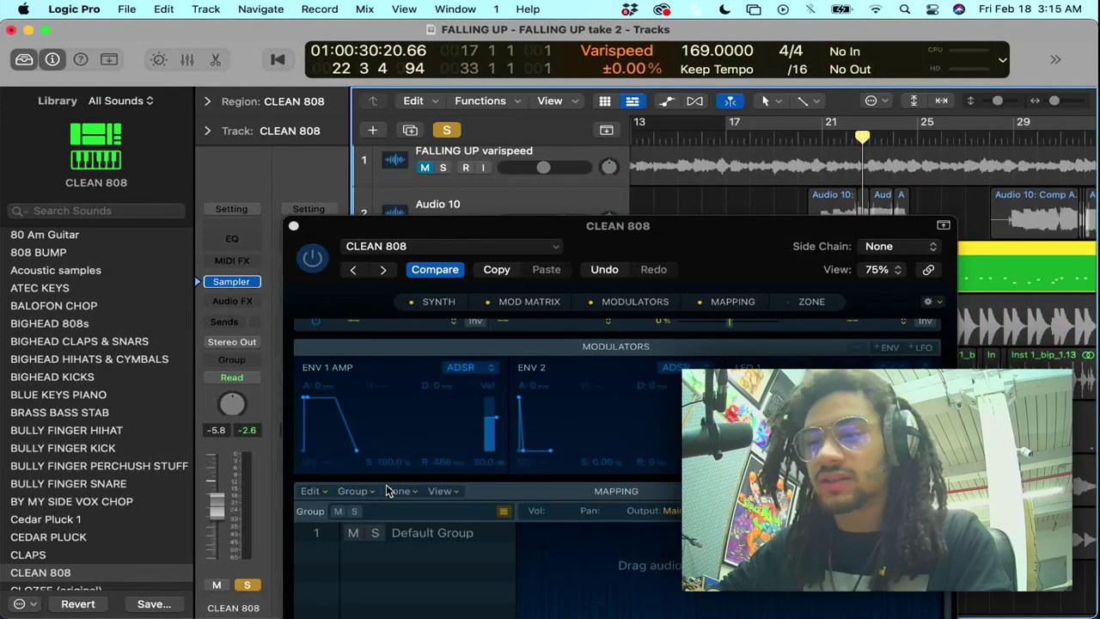
left_click_drag(735, 265, 688, 100)
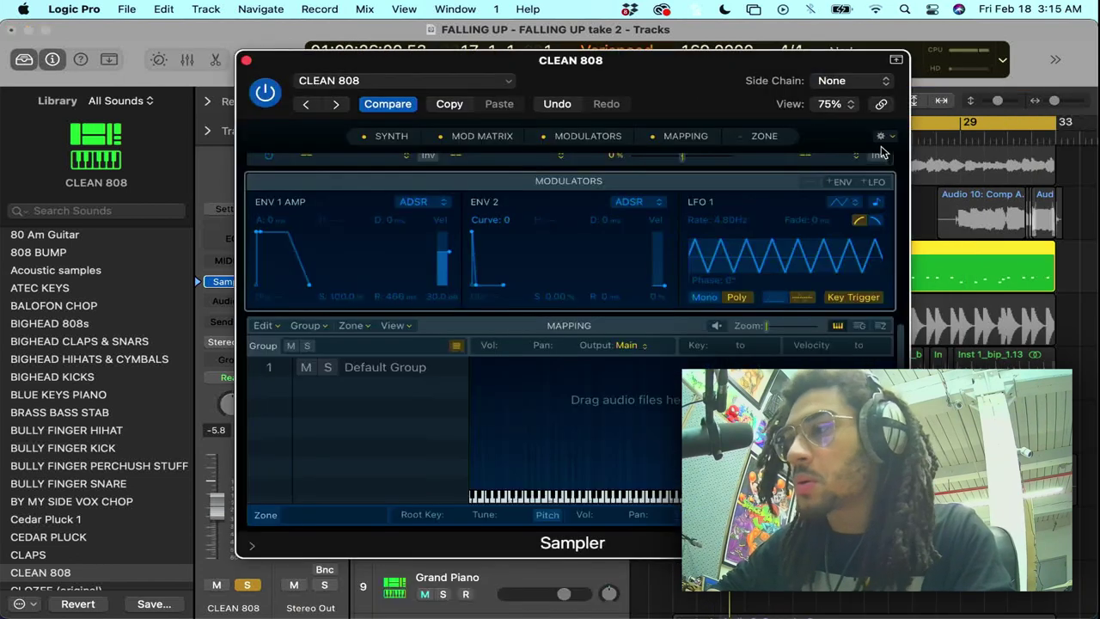
- Set the Sampler's voice Mode to Legato for the CLEAN 808 sound
scroll(821, 206, "up", 10)
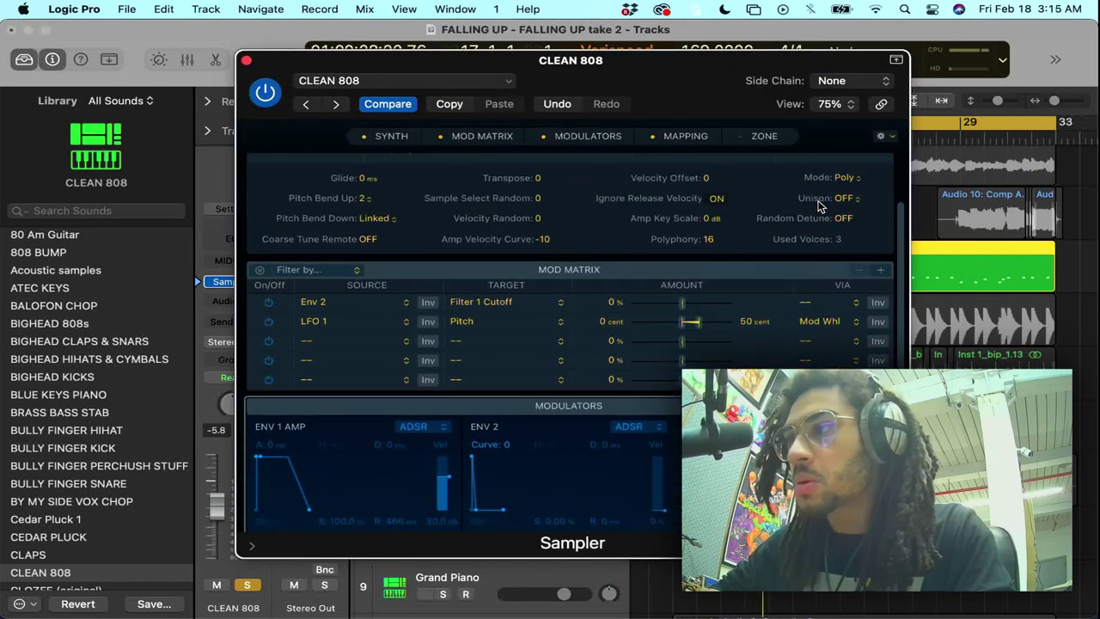
scroll(842, 181, "up", 3)
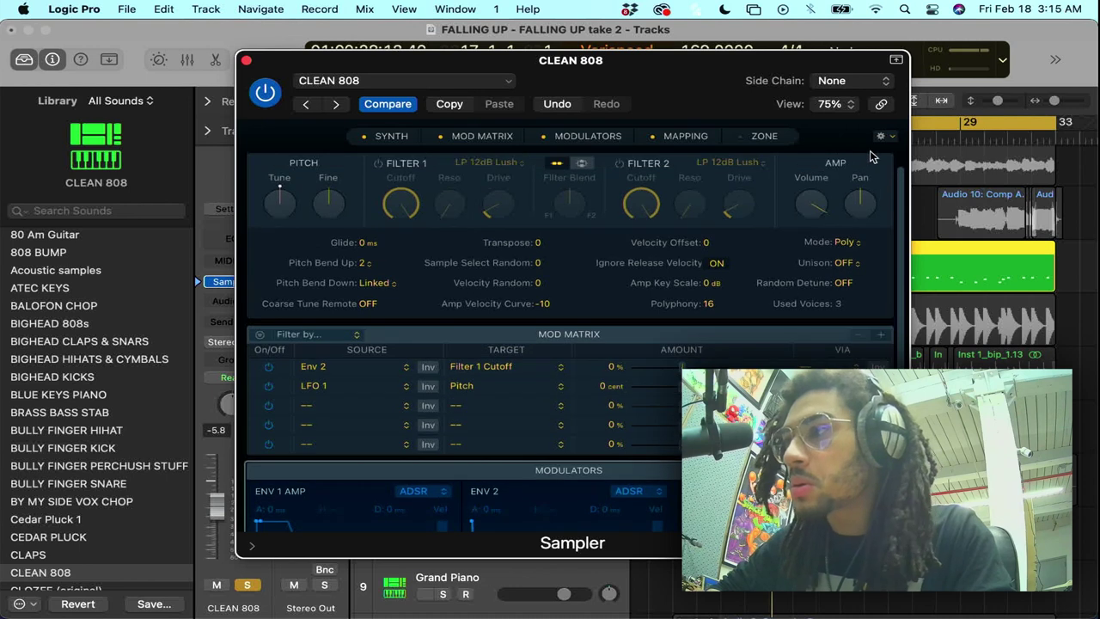
left_click(854, 245)
left_click(851, 280)
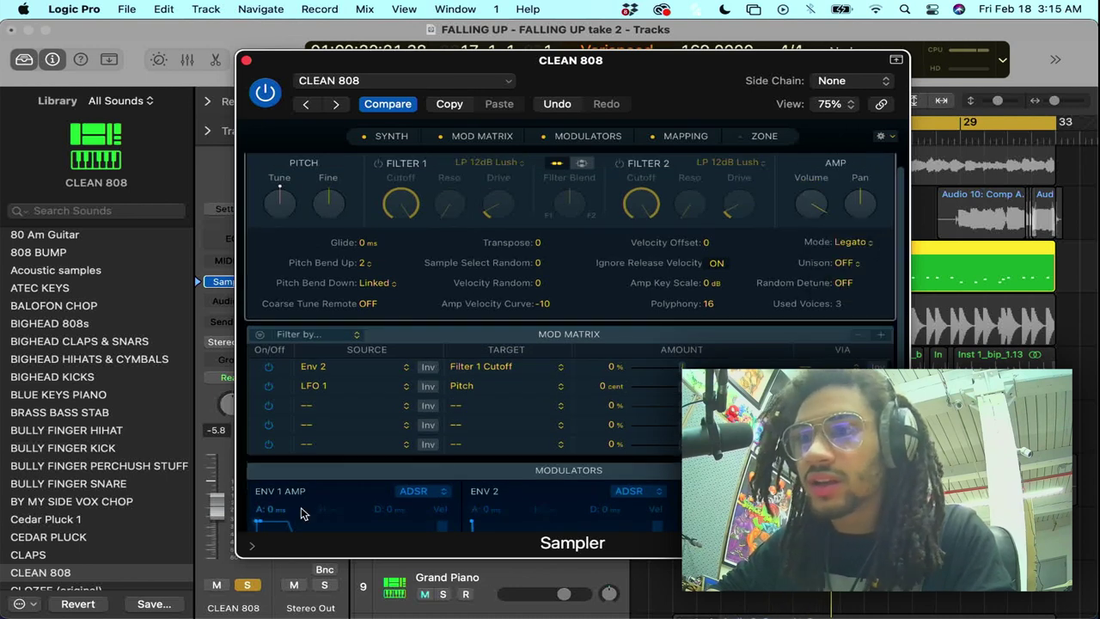
- Set the ENV 1 AMP release to 532 ms and close the Sampler window
scroll(448, 203, "down", 8)
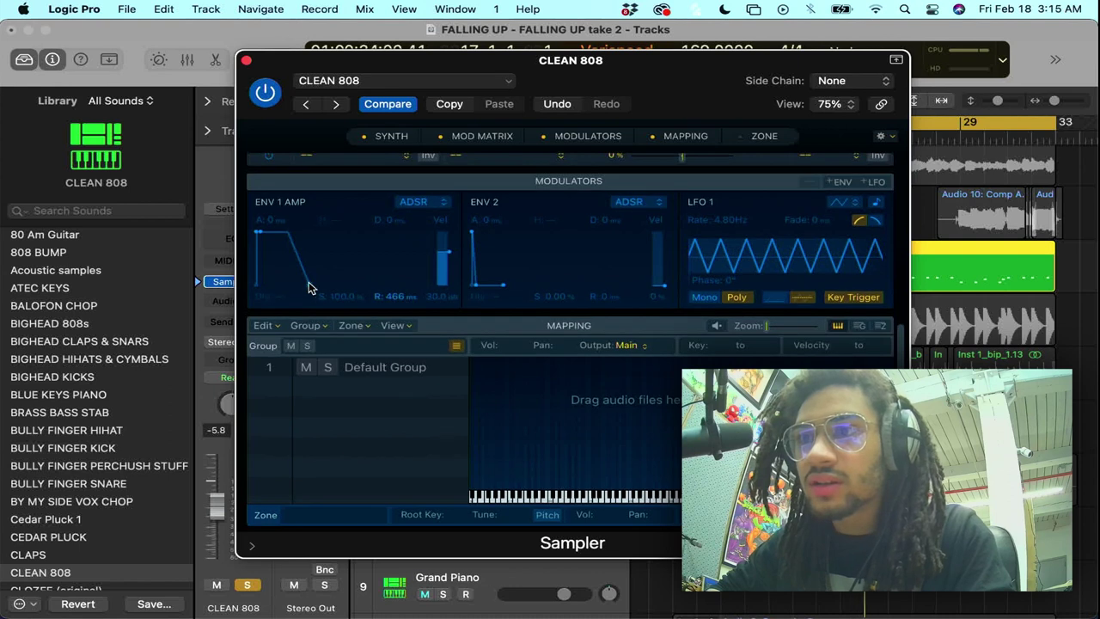
left_click_drag(310, 284, 312, 288)
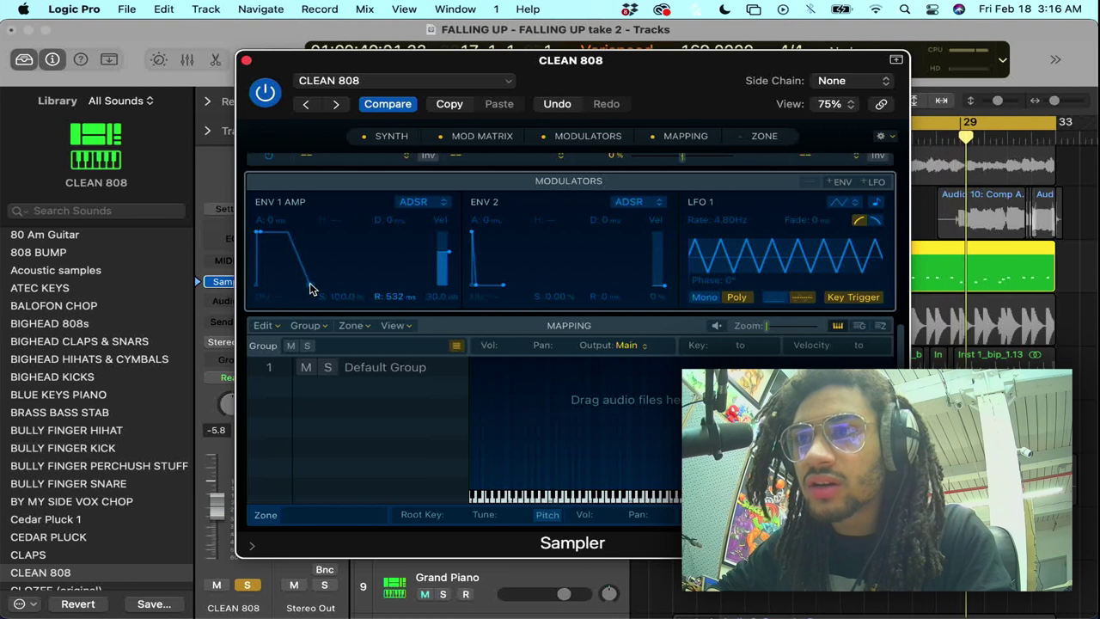
left_click(246, 61)
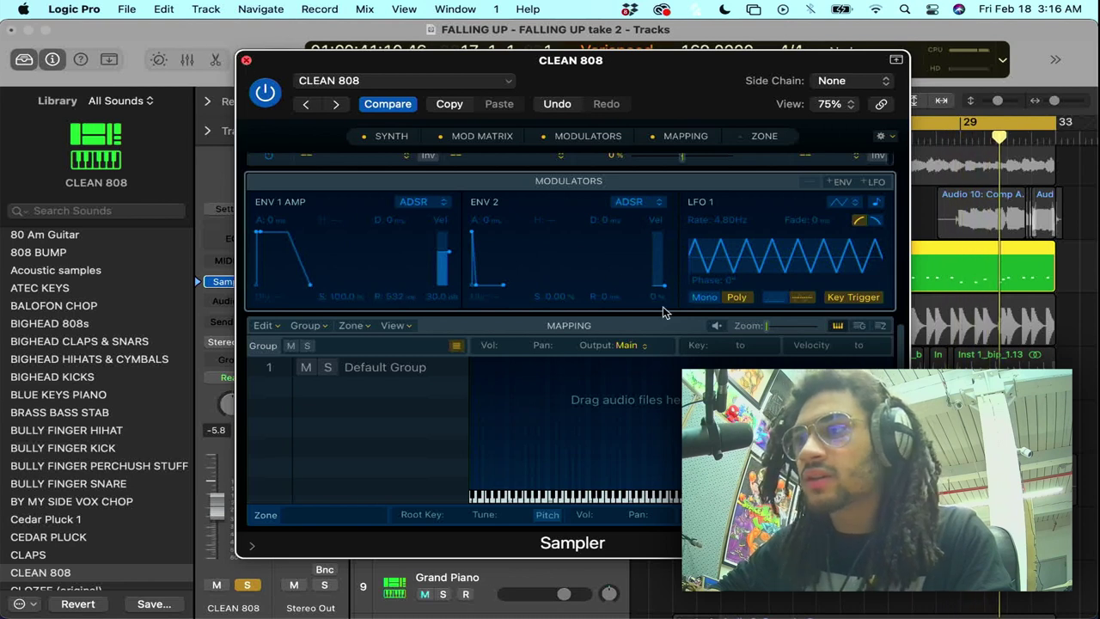
- Solo the Audio 10 vocal together with CLEAN 808 and audition both where the vocal enters, around bars 20 and 21
left_click(442, 221)
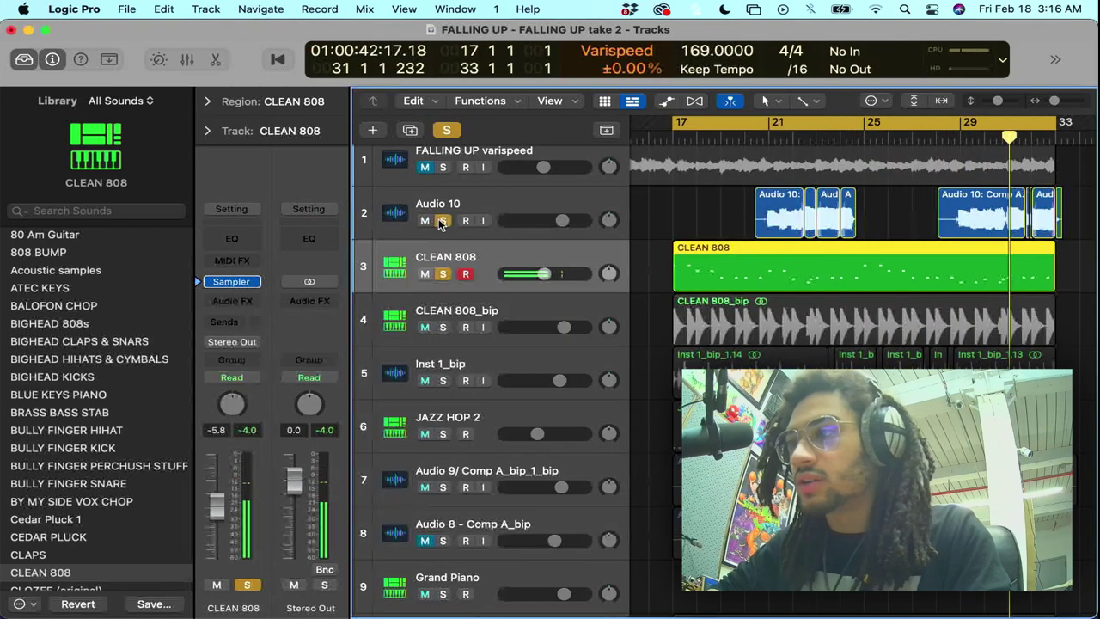
key("space")
key("super+Right")
key("super+Right")
key("super+Right")
key("super+Right")
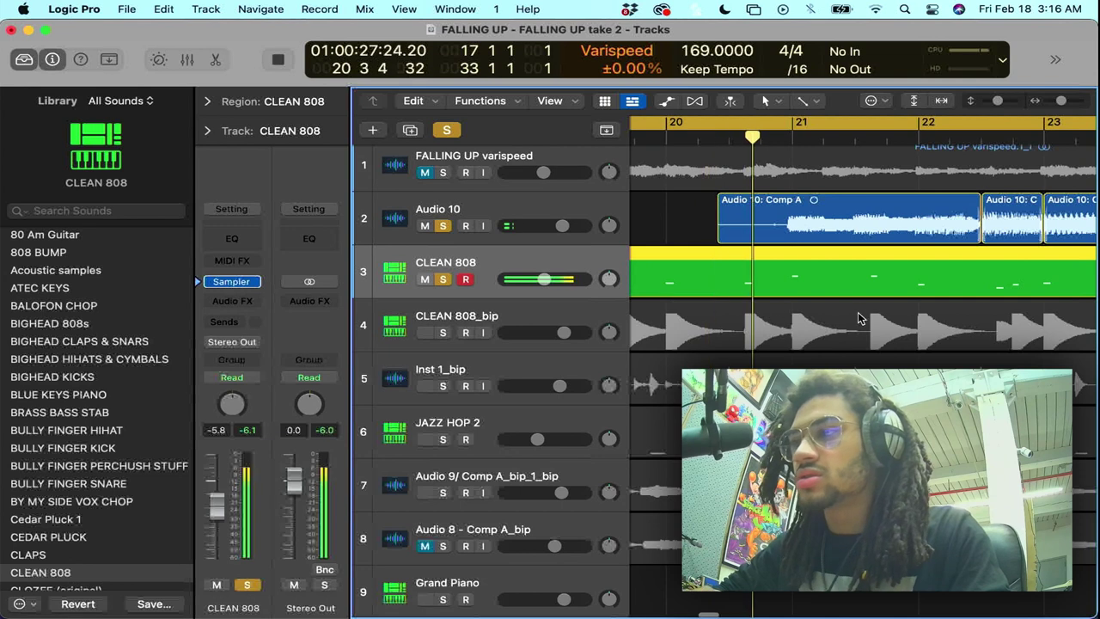
key("space")
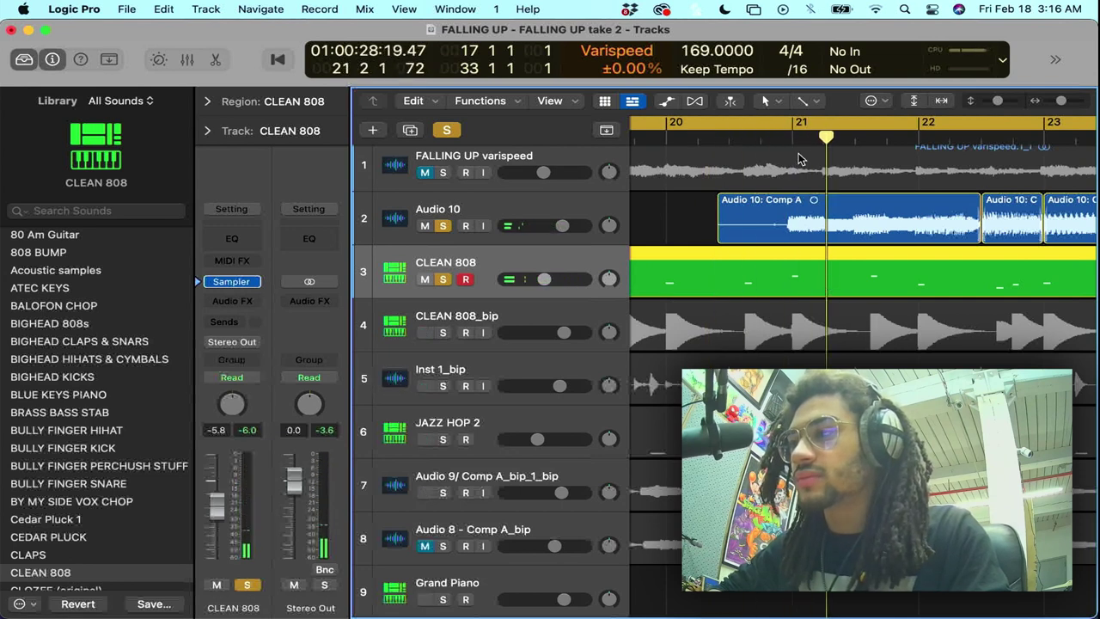
left_click(729, 129)
key("space")
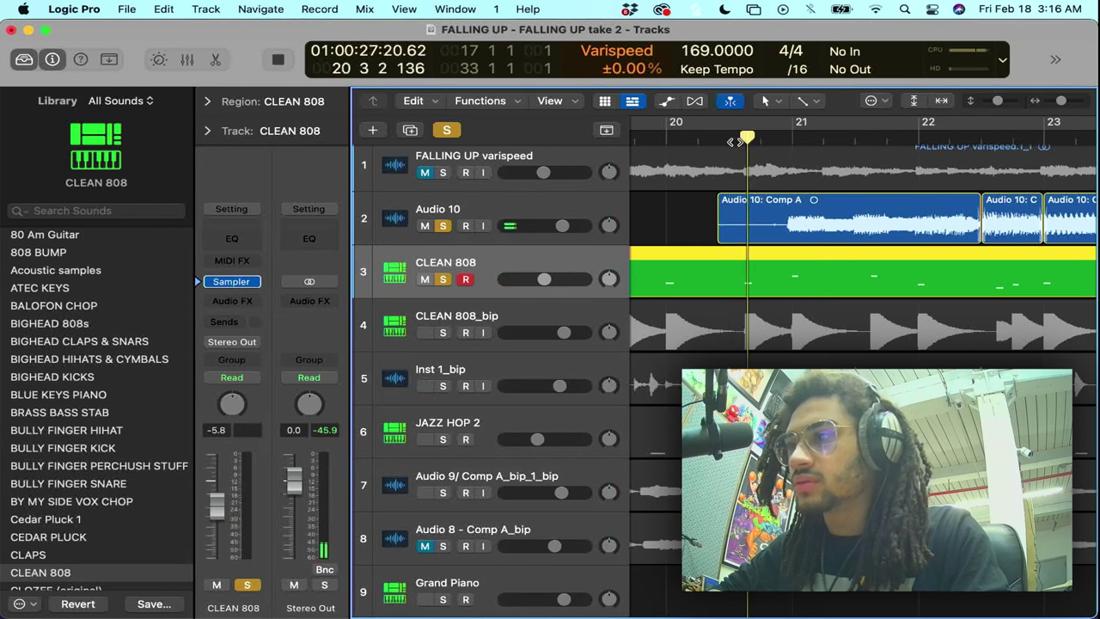
key("space")
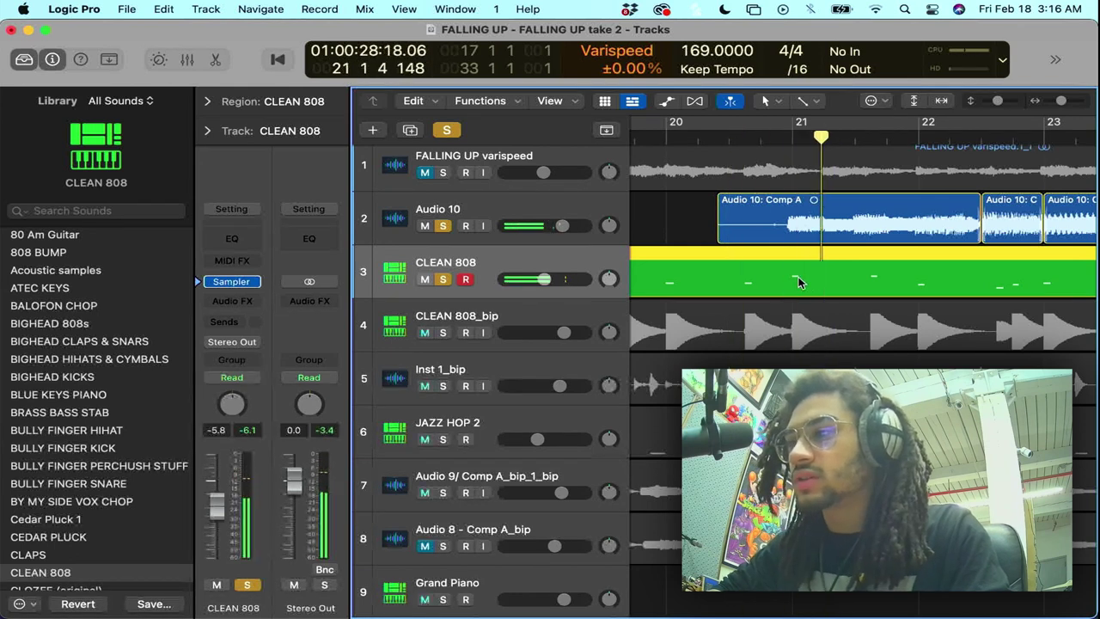
- In the CLEAN 808 region's Piano Roll, move bar 21's second note to mid-bar on G#1 and raise the bar 22 note to F#1
double_click(798, 282)
scroll(842, 464, "right", 3)
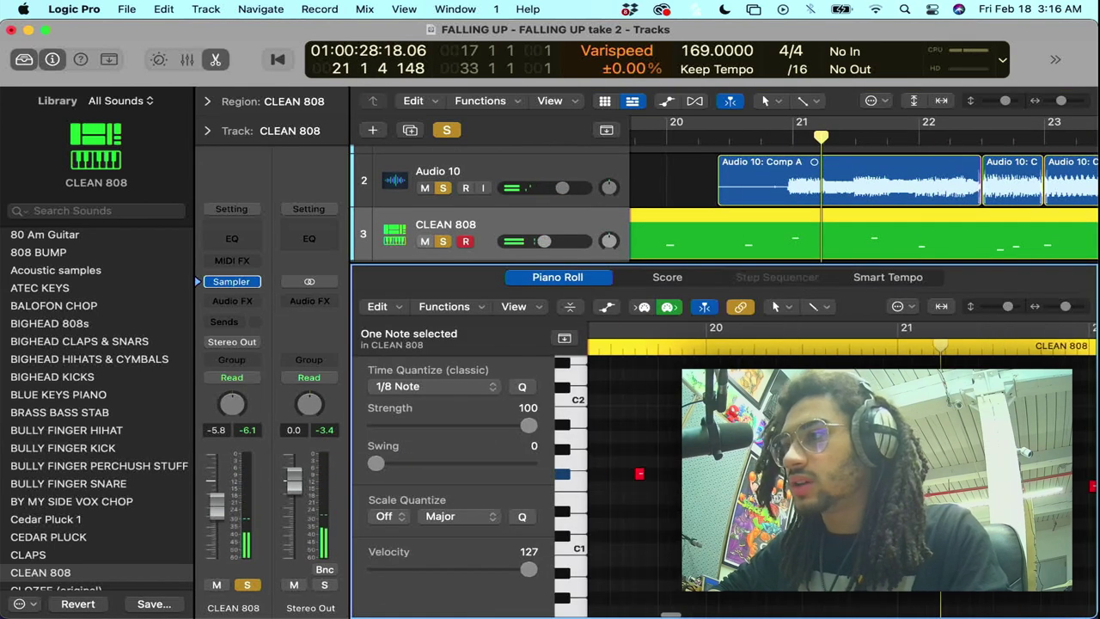
left_click(898, 350)
scroll(859, 430, "right", 2)
left_click(857, 425)
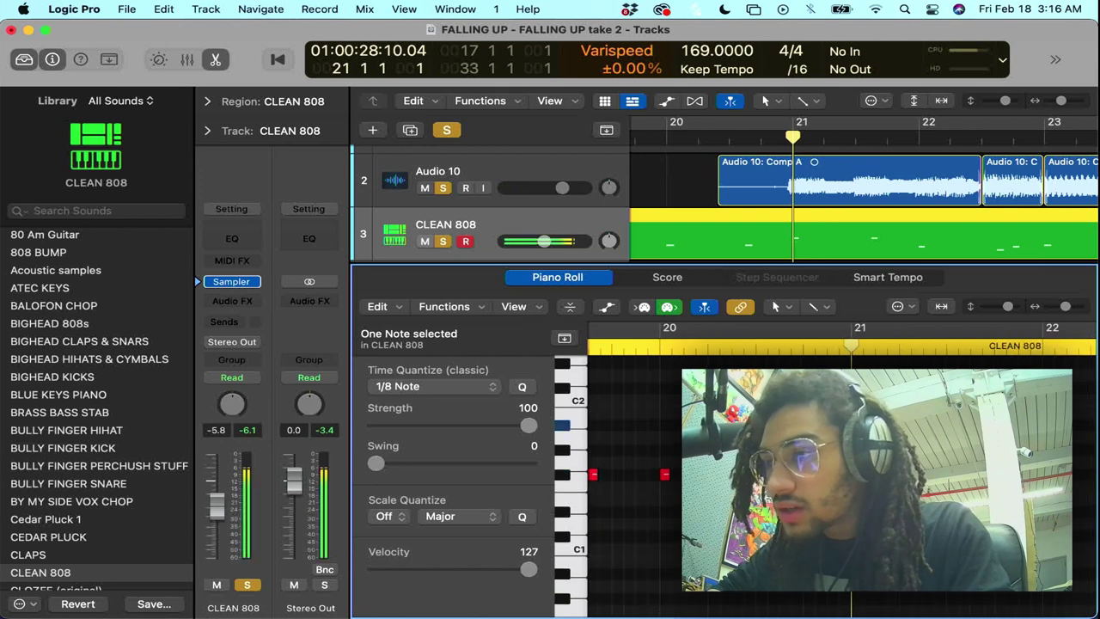
left_click_drag(907, 425, 921, 448)
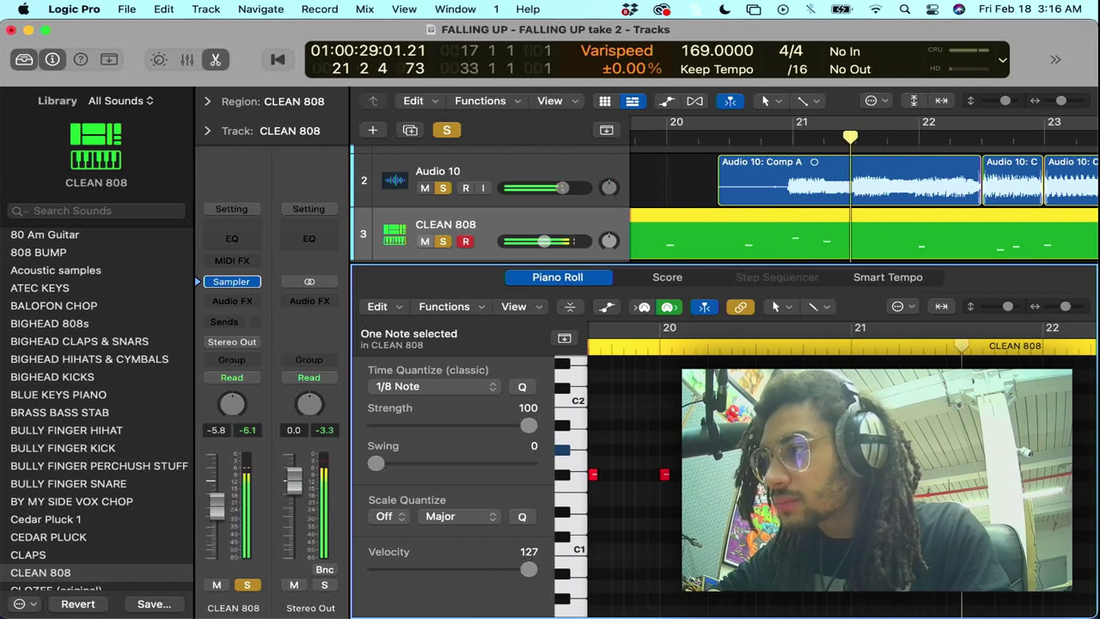
key("space")
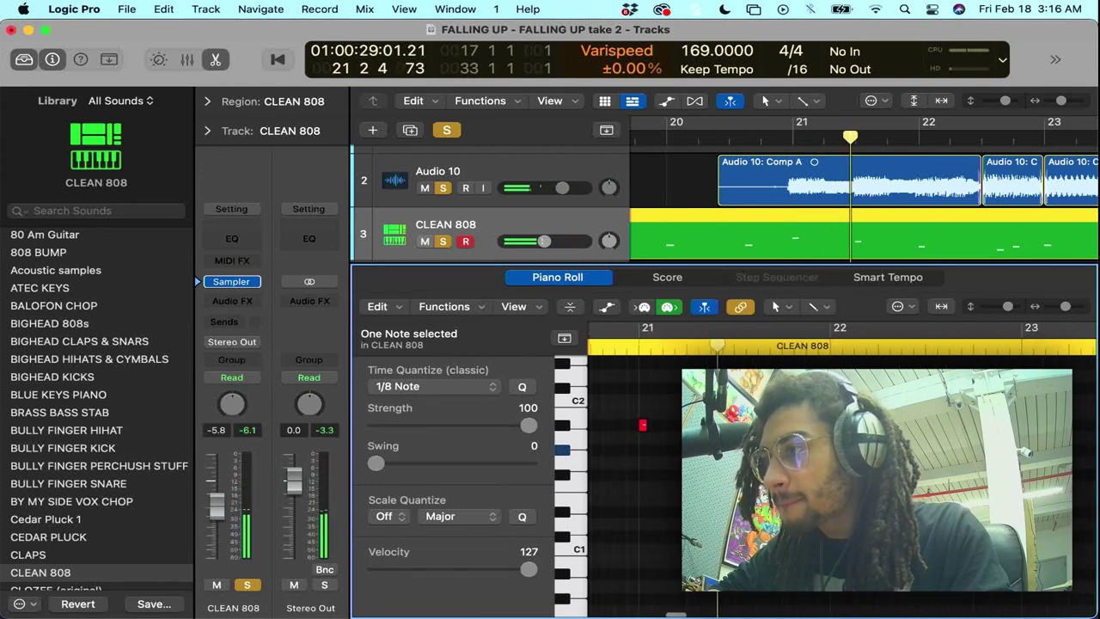
scroll(907, 486, "right", 1)
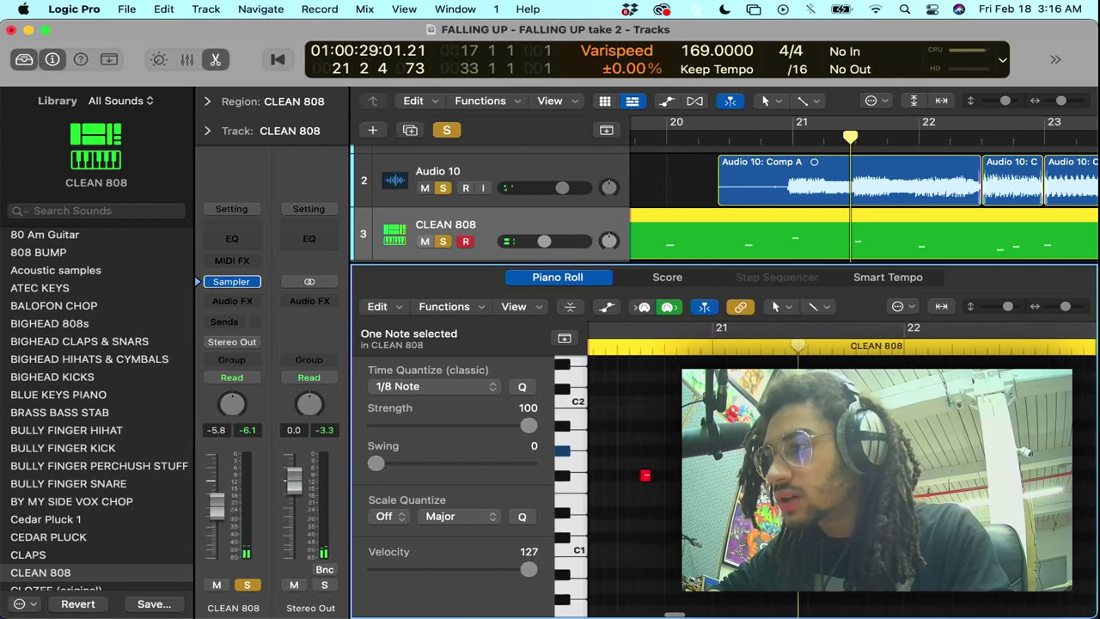
left_click_drag(907, 487, 907, 475)
- Move the pair of notes in bar 22 earlier, both on D#1, and lower the bar 23 note to F1
scroll(908, 476, "right", 2)
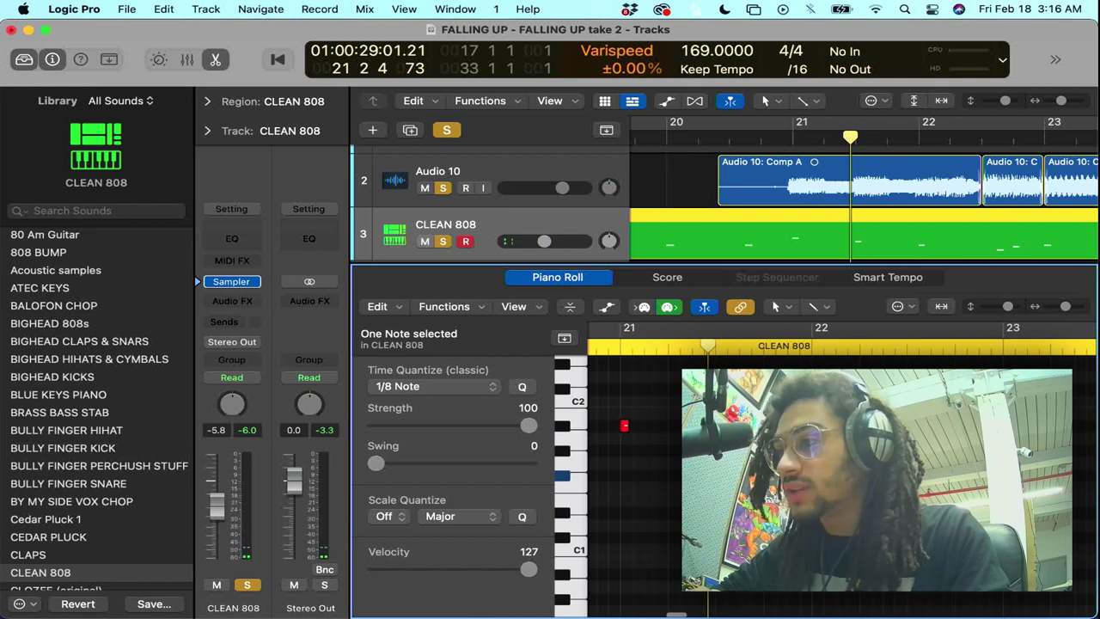
left_click_drag(908, 513, 889, 513)
left_click_drag(960, 488, 911, 513)
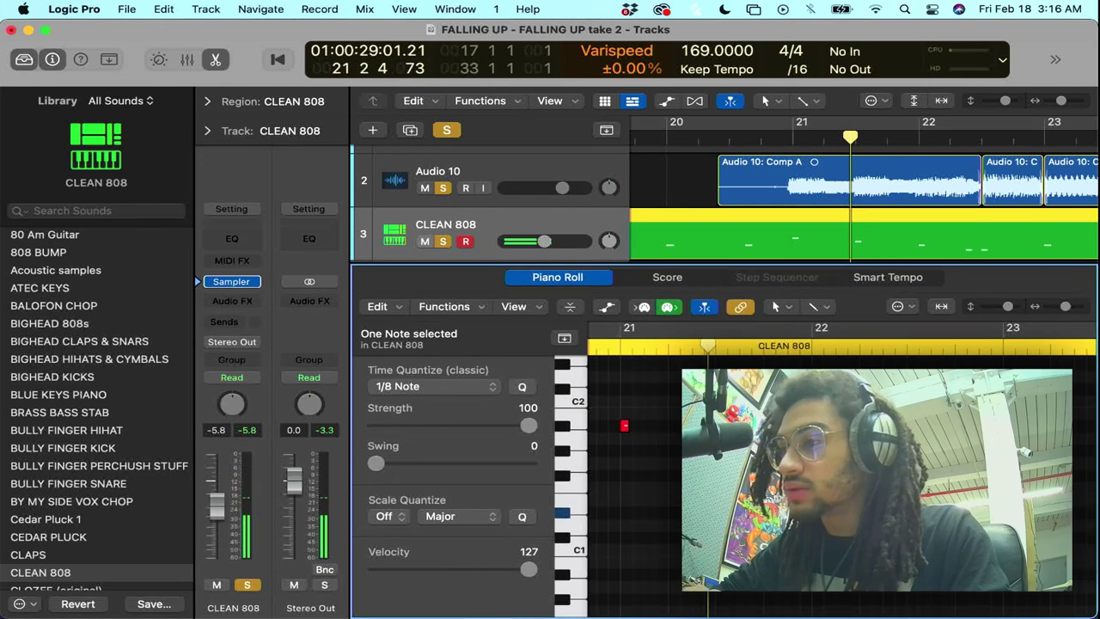
left_click_drag(1007, 475, 957, 487)
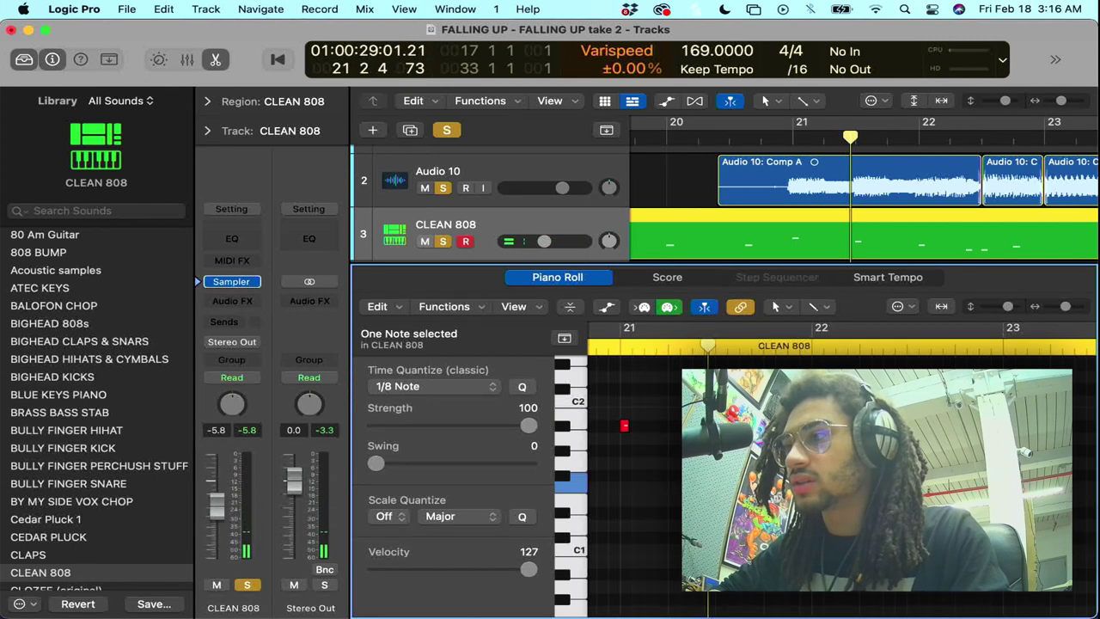
left_click_drag(973, 487, 1004, 487)
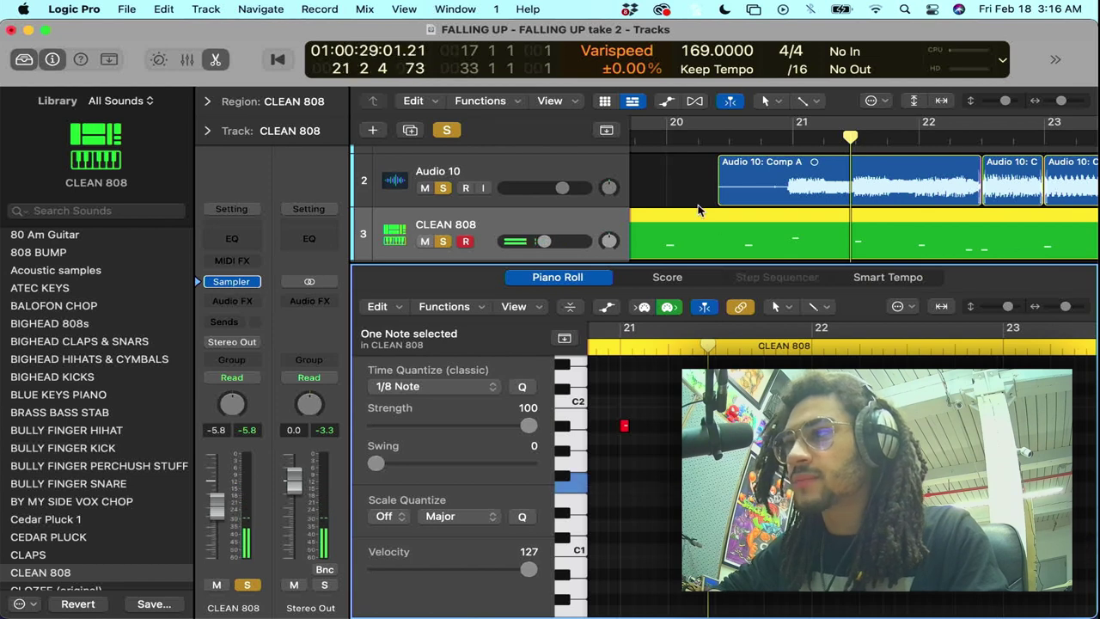
- Play the edited bass from around bar 20 and delete the two notes just before and at bar 24
double_click(765, 148)
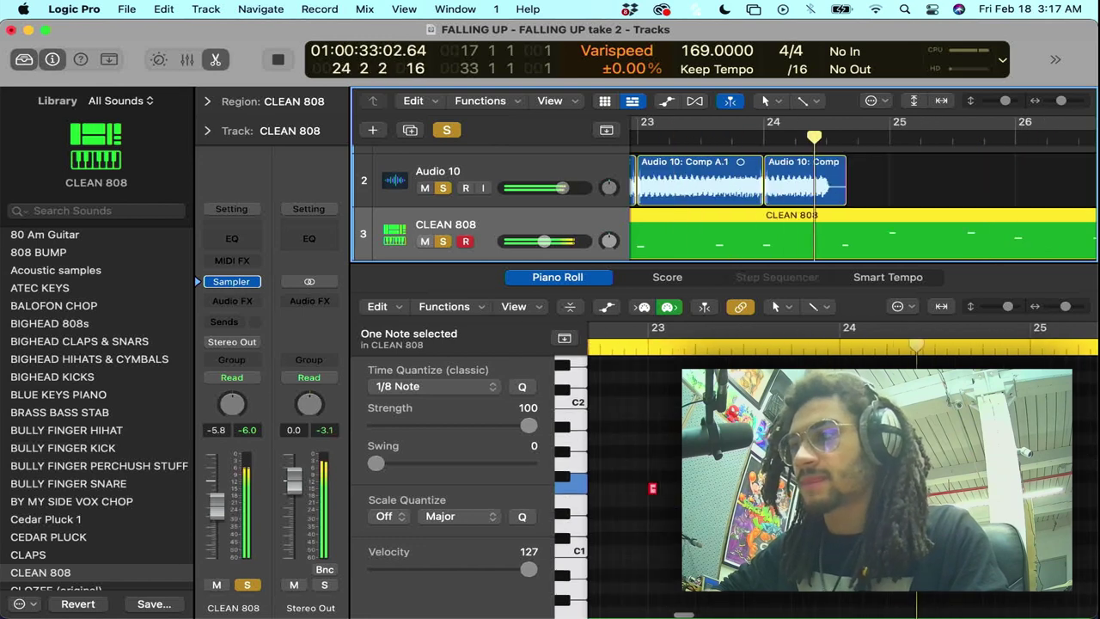
key("space")
left_click_drag(748, 456, 868, 509)
key("Delete")
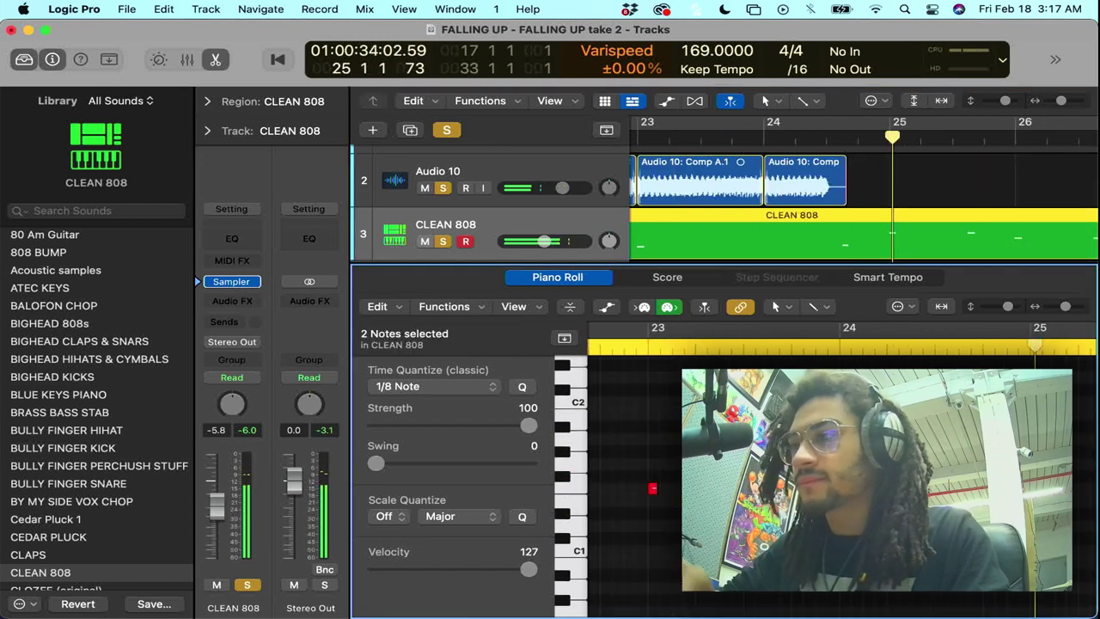
- Play on into bar 29, raise its first note to A#1, and move its second note to mid-bar on G#1
key("space")
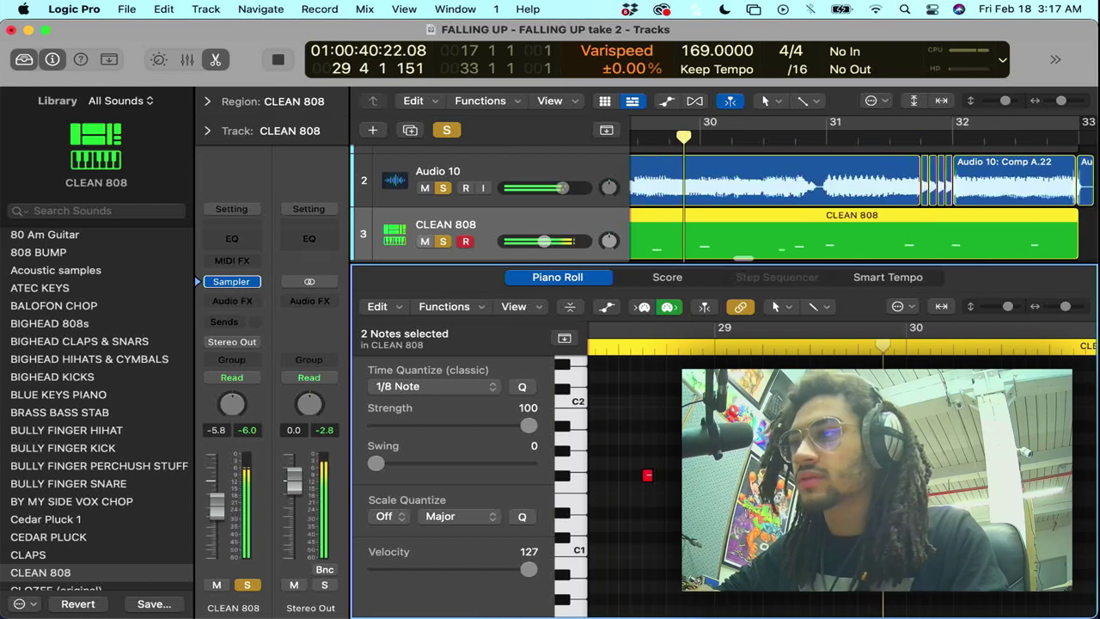
key("space")
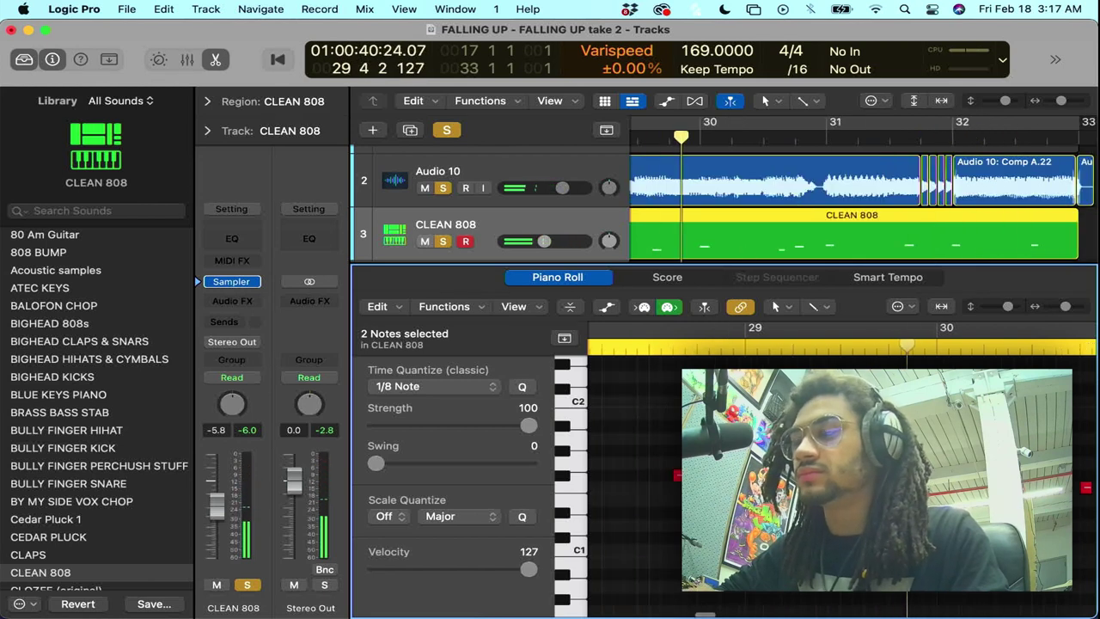
left_click_drag(870, 488, 868, 452)
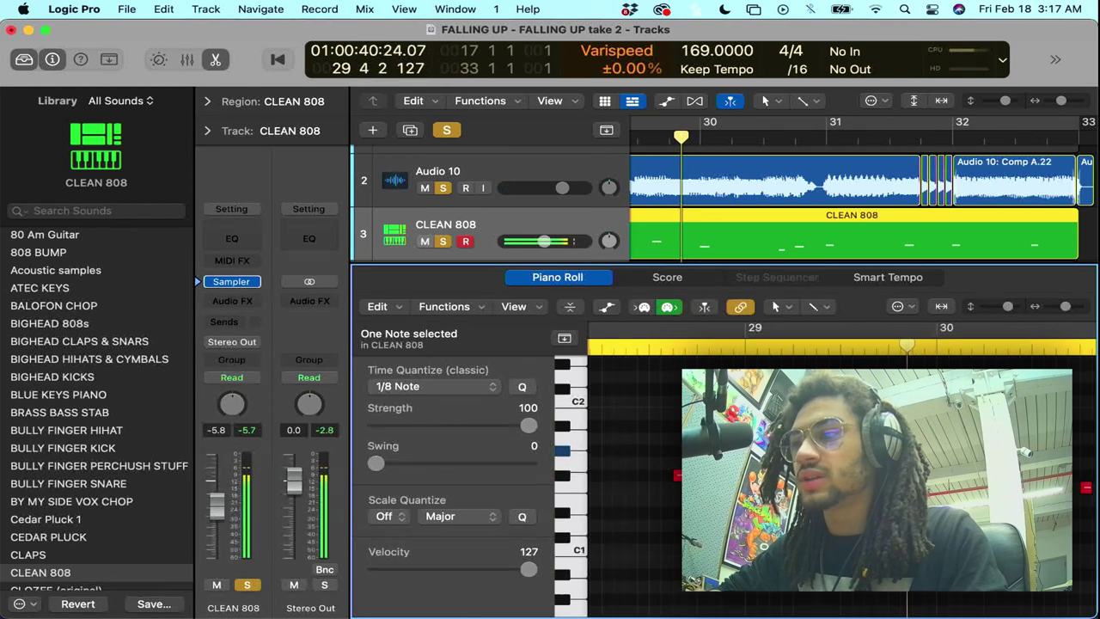
left_click_drag(774, 463, 773, 427)
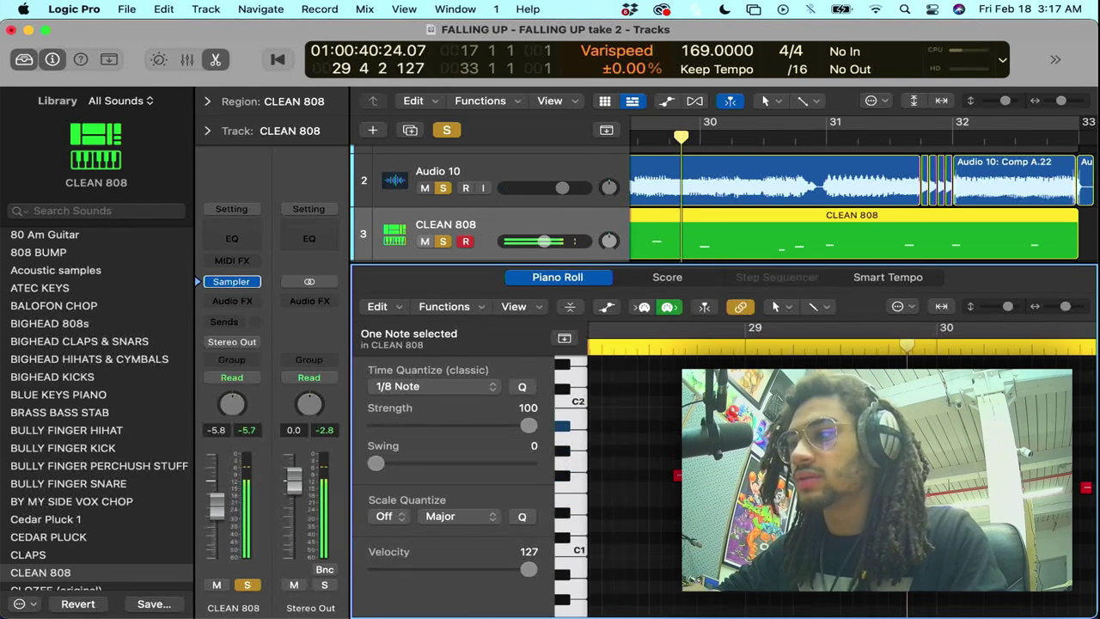
left_click_drag(868, 451, 844, 451)
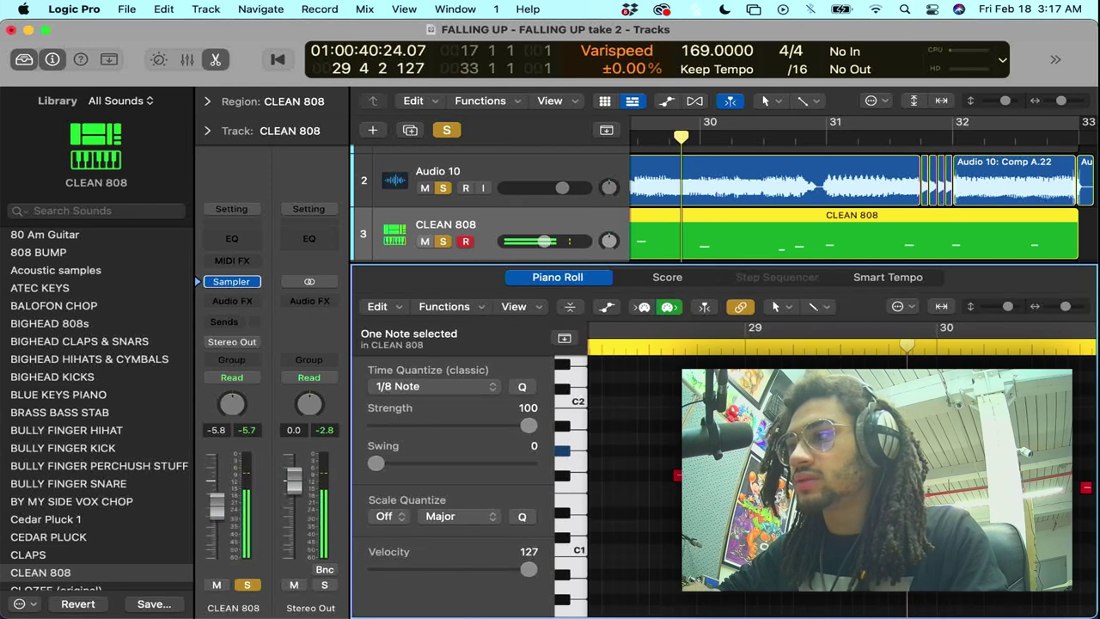
- Move the pair of notes in bar 30 earlier to about mid-bar, both on D#1, and play the passage up to bar 31
scroll(843, 473, "right", 3)
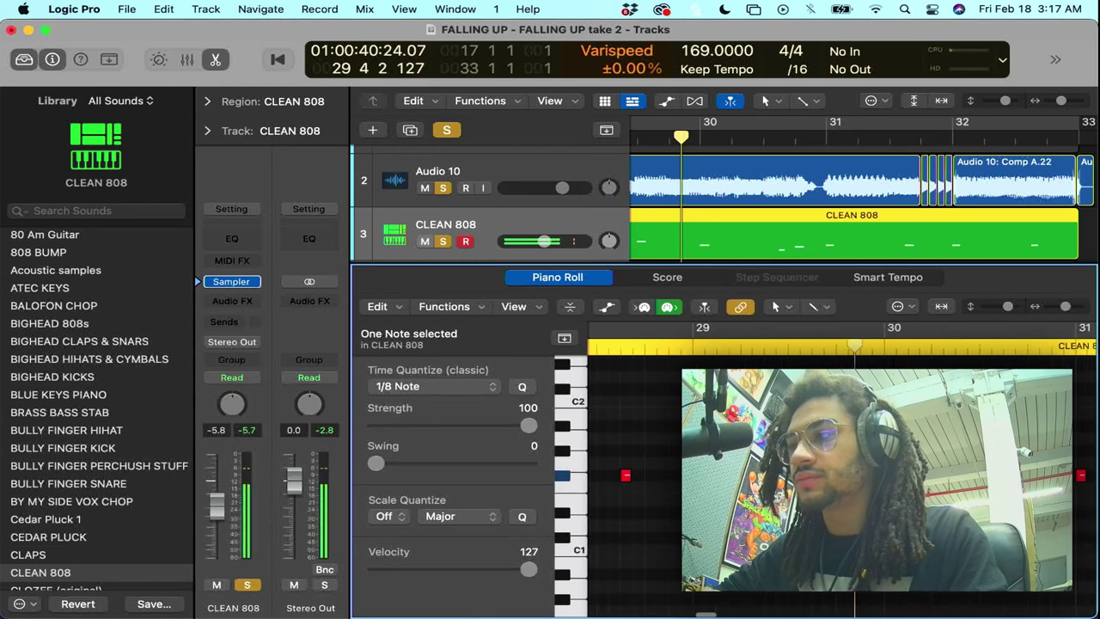
left_click_drag(529, 569, 466, 569)
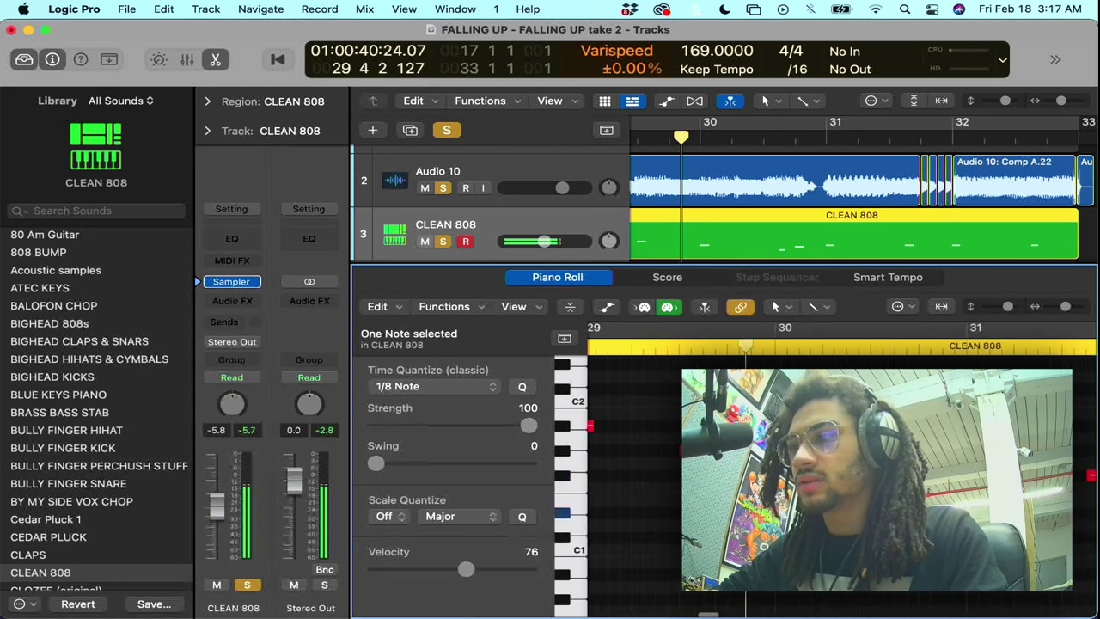
left_click_drag(924, 488, 887, 503)
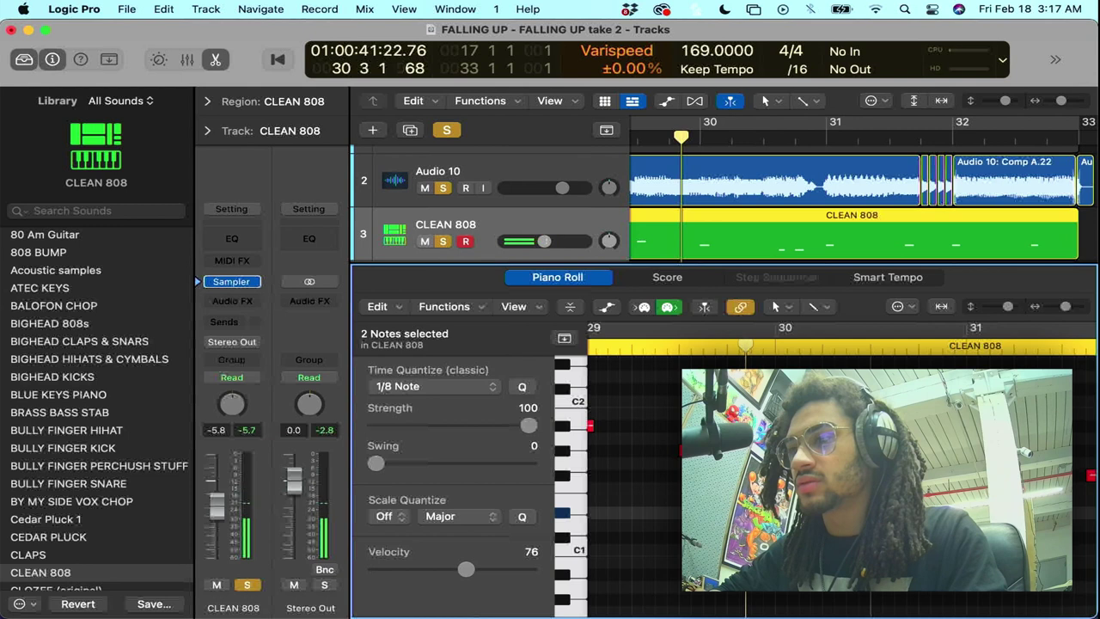
key("space")
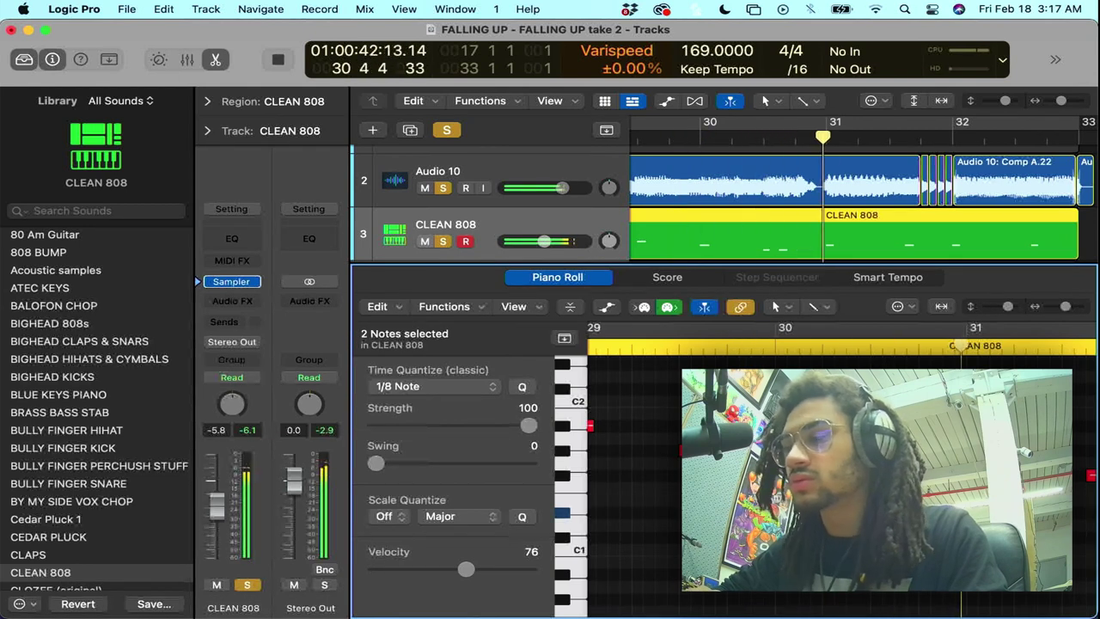
key("space")
- Audition the bass notes around bar 22 as a reference for the matching phrase near bar 30
scroll(825, 473, "left", 10)
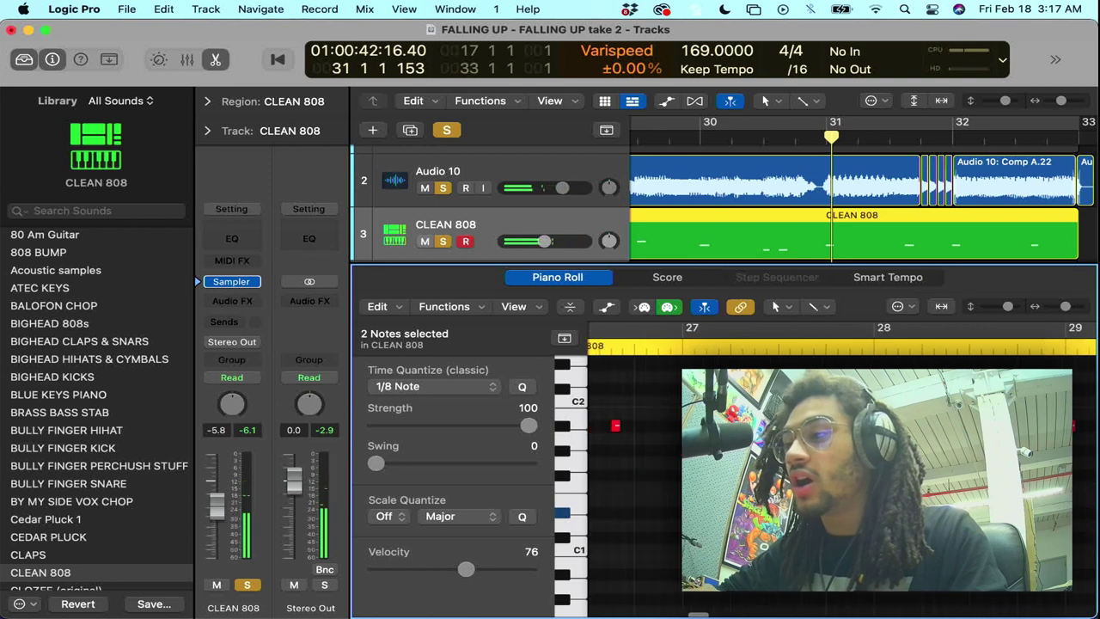
scroll(825, 472, "right", 4)
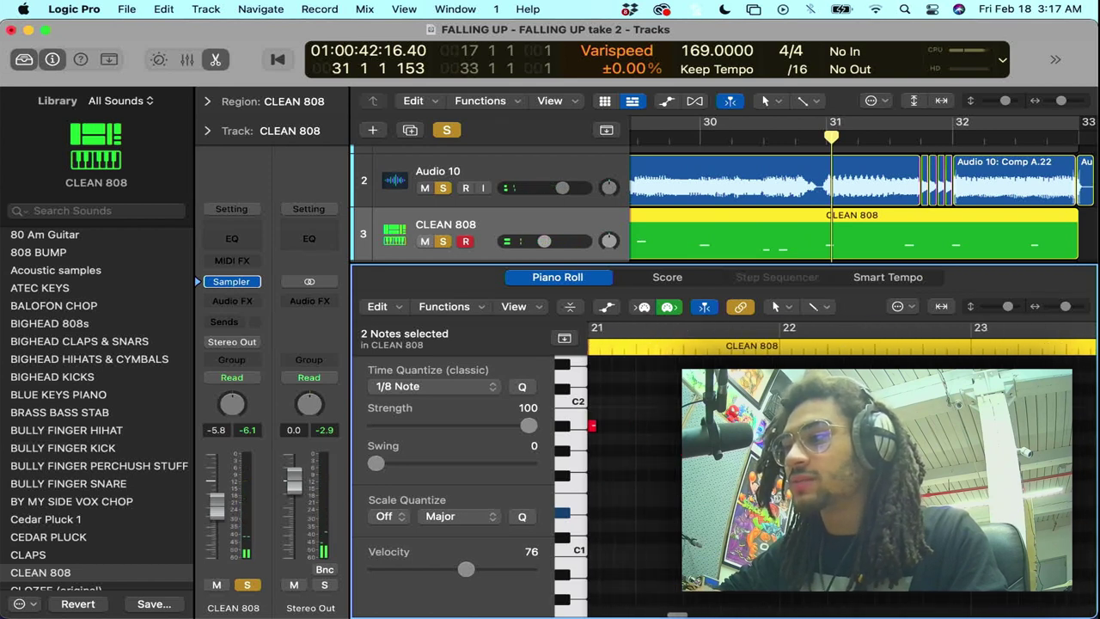
left_click_drag(739, 472, 842, 532)
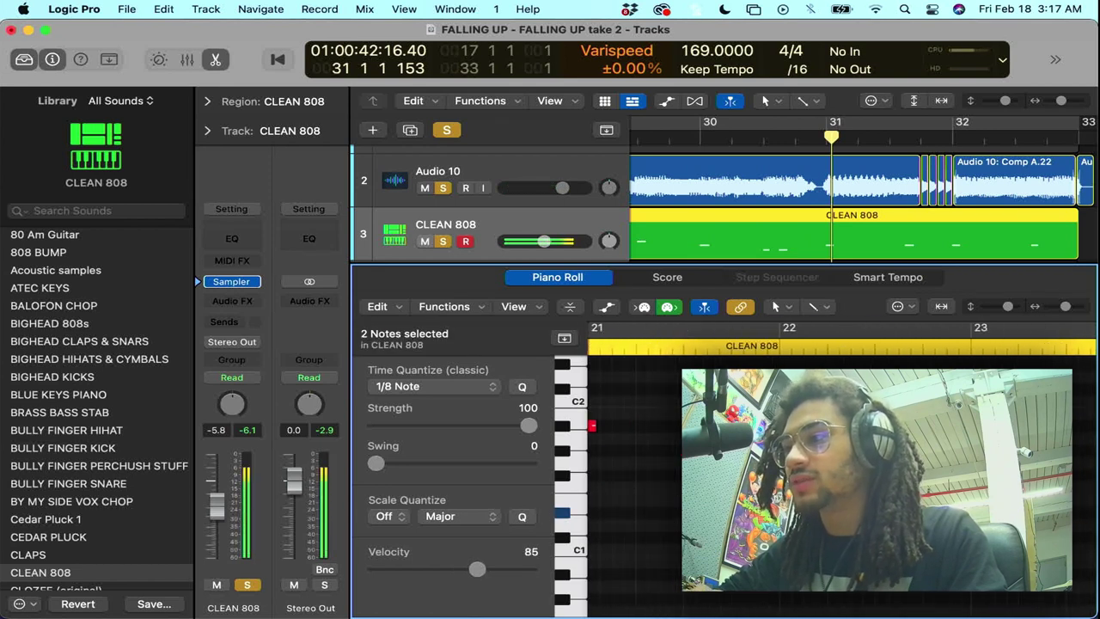
left_click_drag(901, 513, 904, 514)
- Lower the first note of bar 31 to F1 and move its second note earlier to mid-bar on G#1
scroll(899, 513, "right", 12)
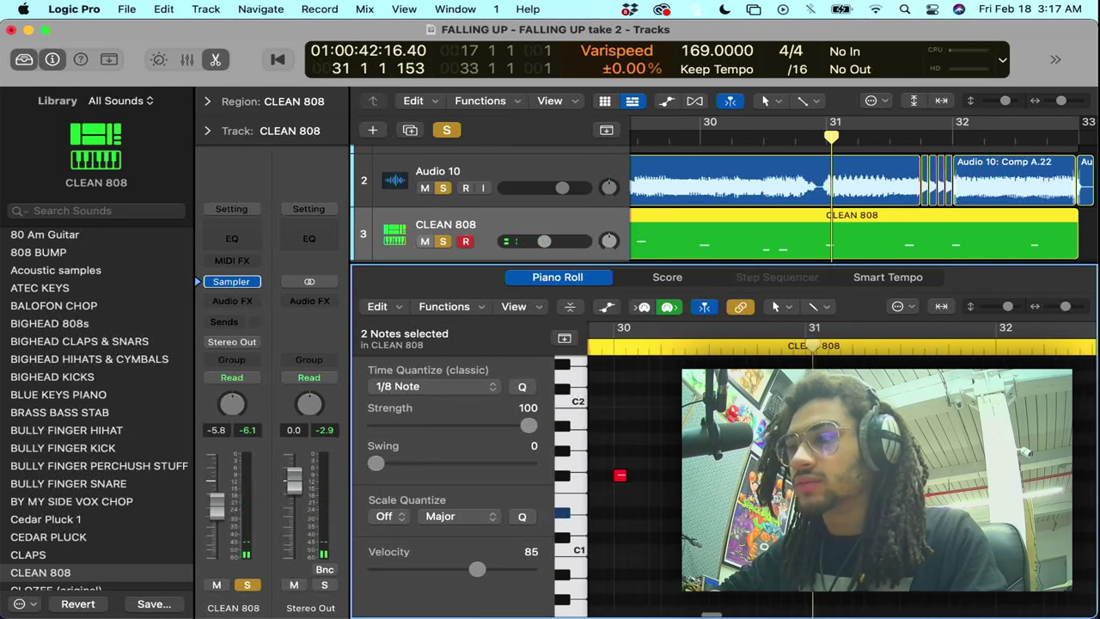
left_click(621, 474)
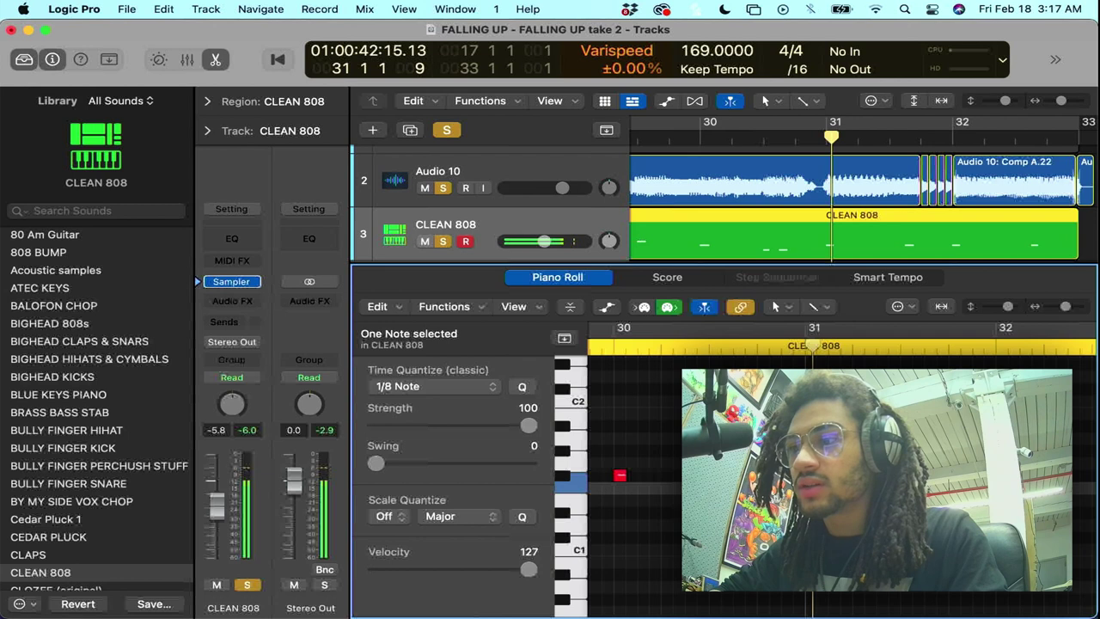
left_click_drag(812, 475, 813, 488)
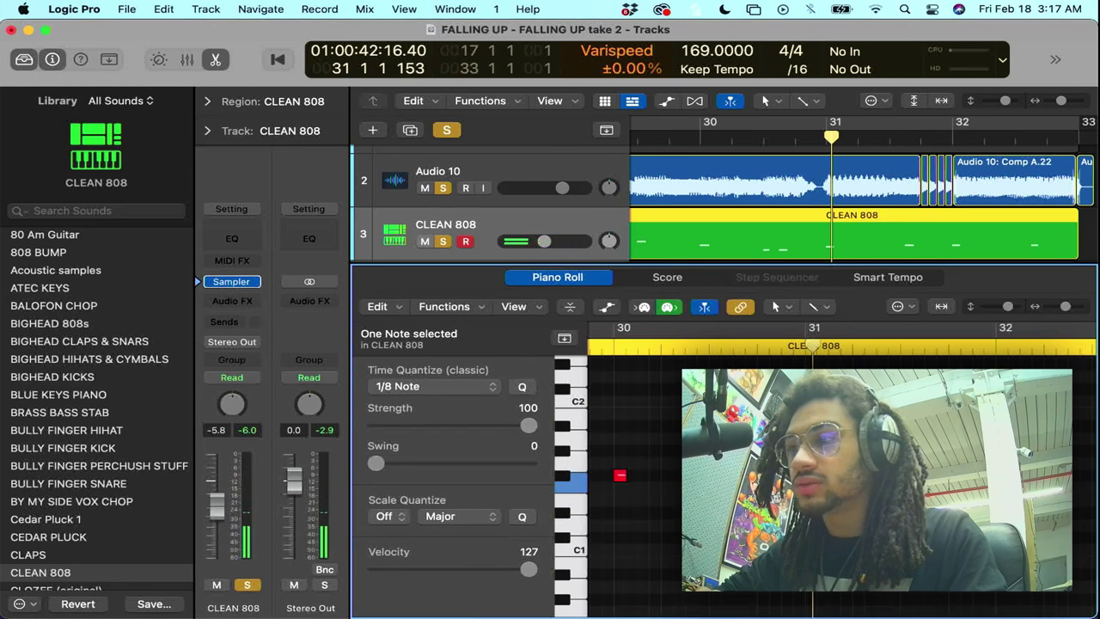
left_click_drag(909, 475, 907, 450)
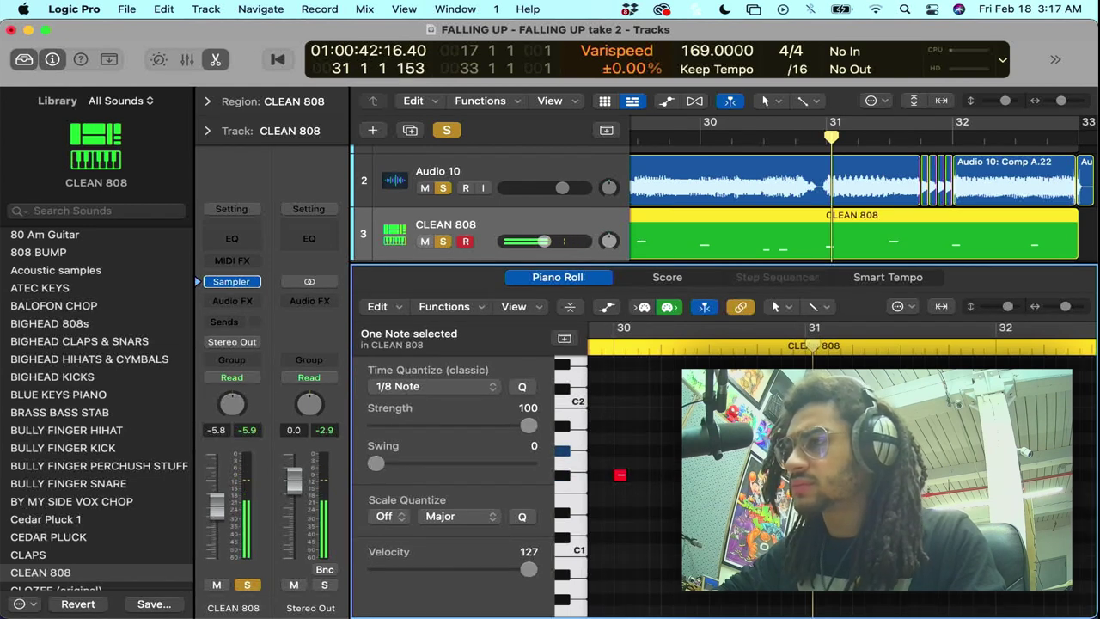
- Play the edited bass through bars 31 and 32 to check the end of the phrase against the vocal
key("space")
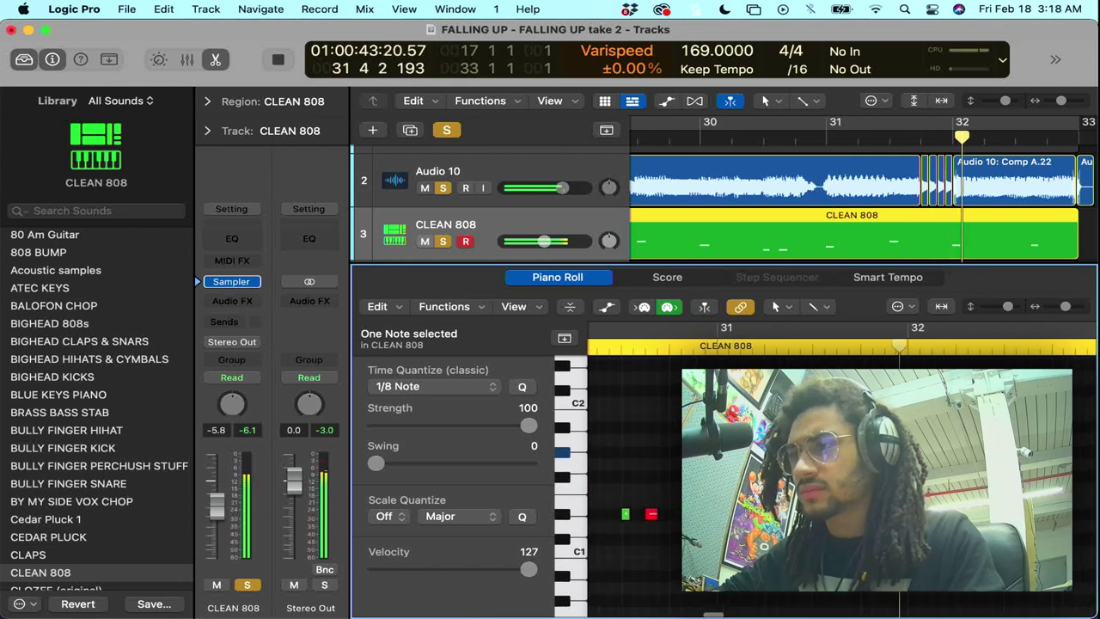
key("space")
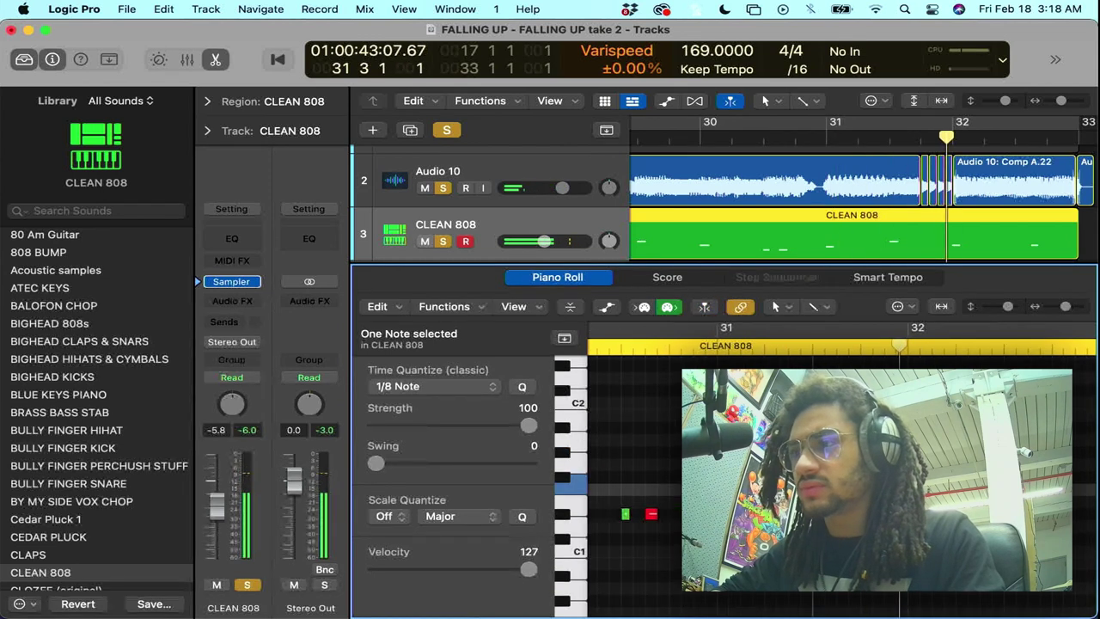
key("space")
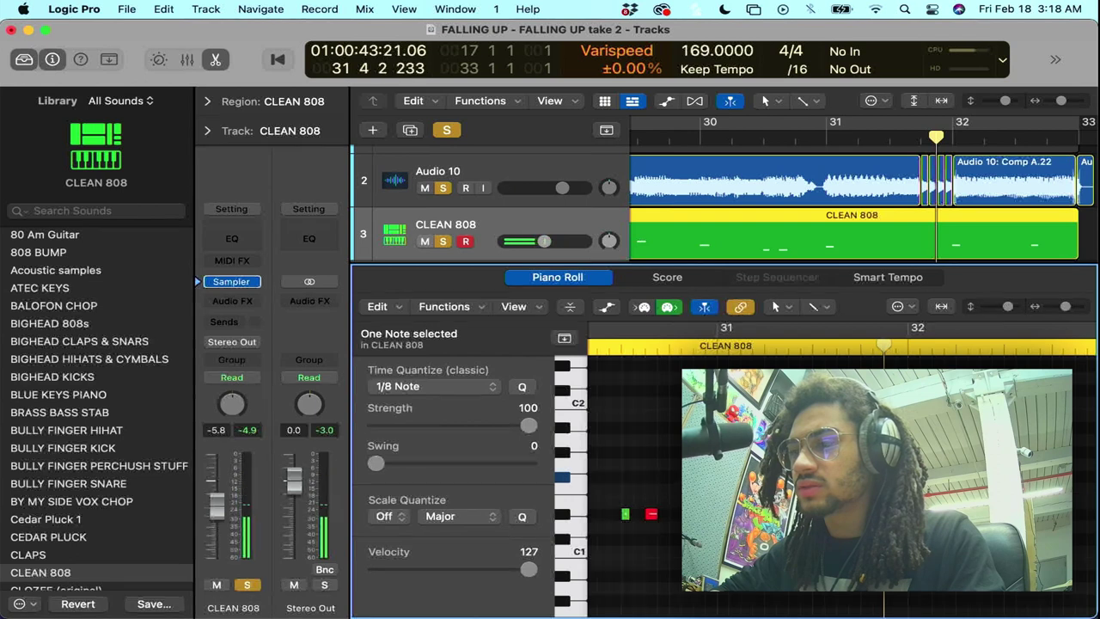
key("space")
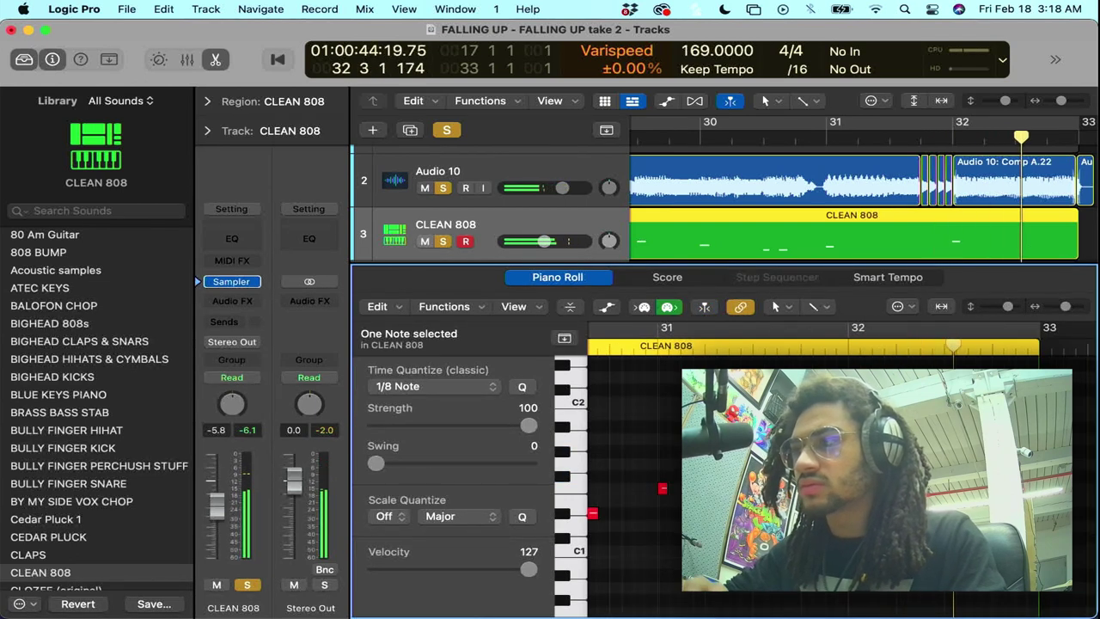
- Loop bars 17 to 33 and show the whole arrangement with the Piano Roll and Library closed
key("c")
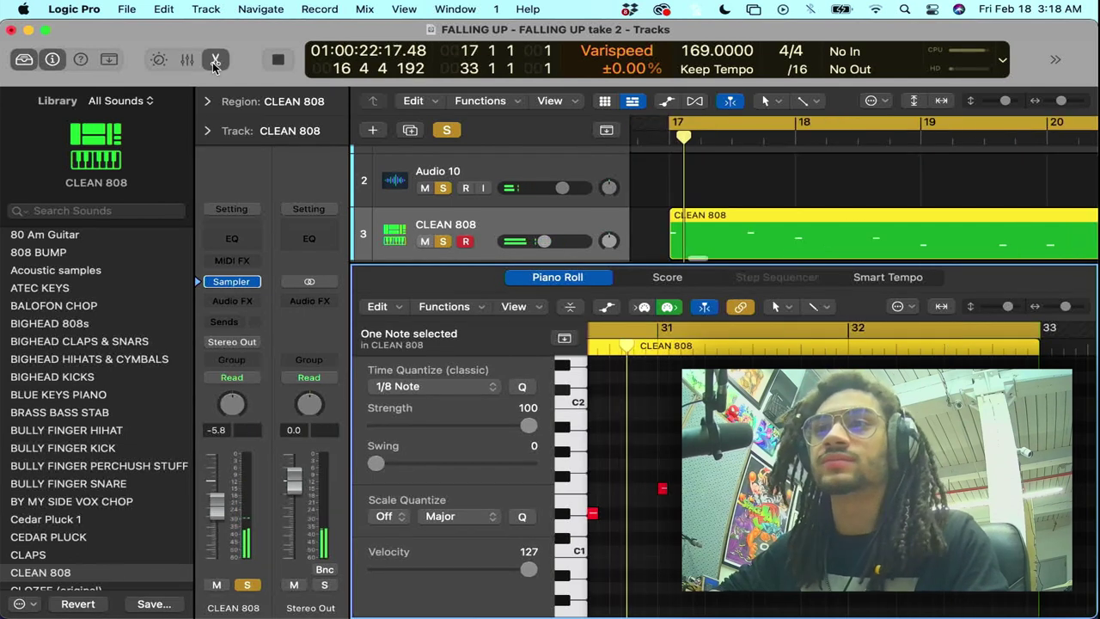
key("e")
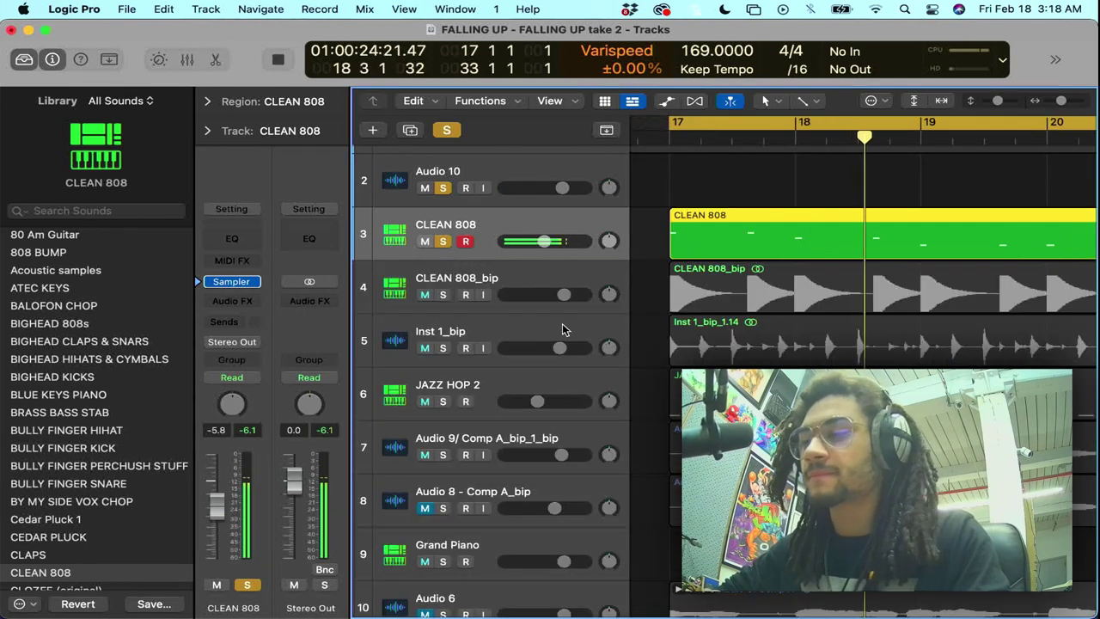
key("super+Left")
key("super+Left")
key("super+Left")
key("super+Left")
key("super+Left")
key("super+Left")
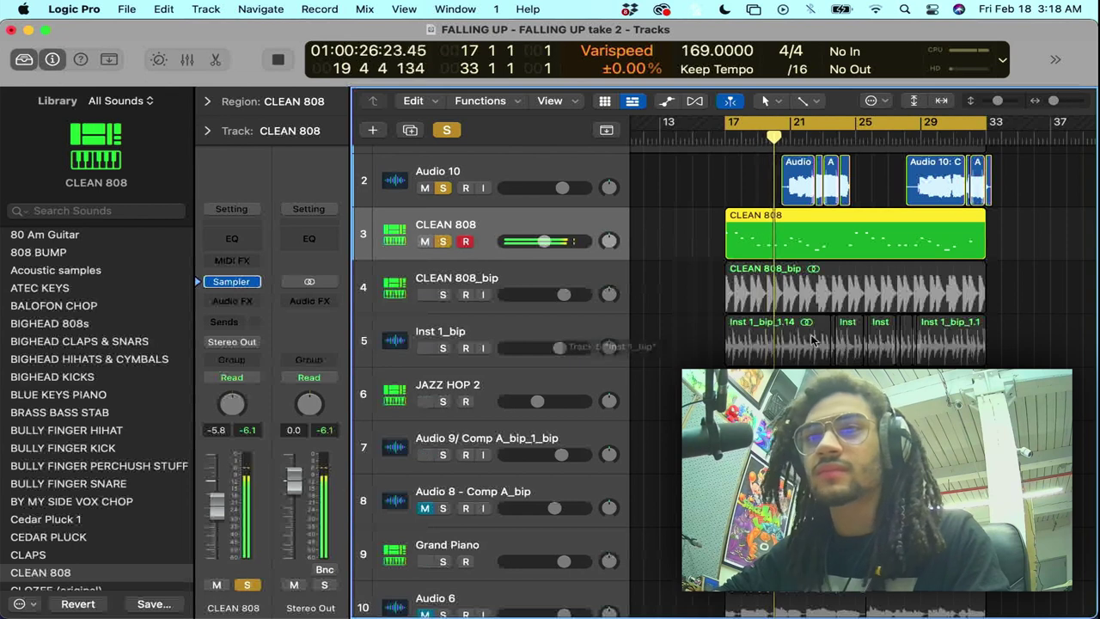
left_click(24, 59)
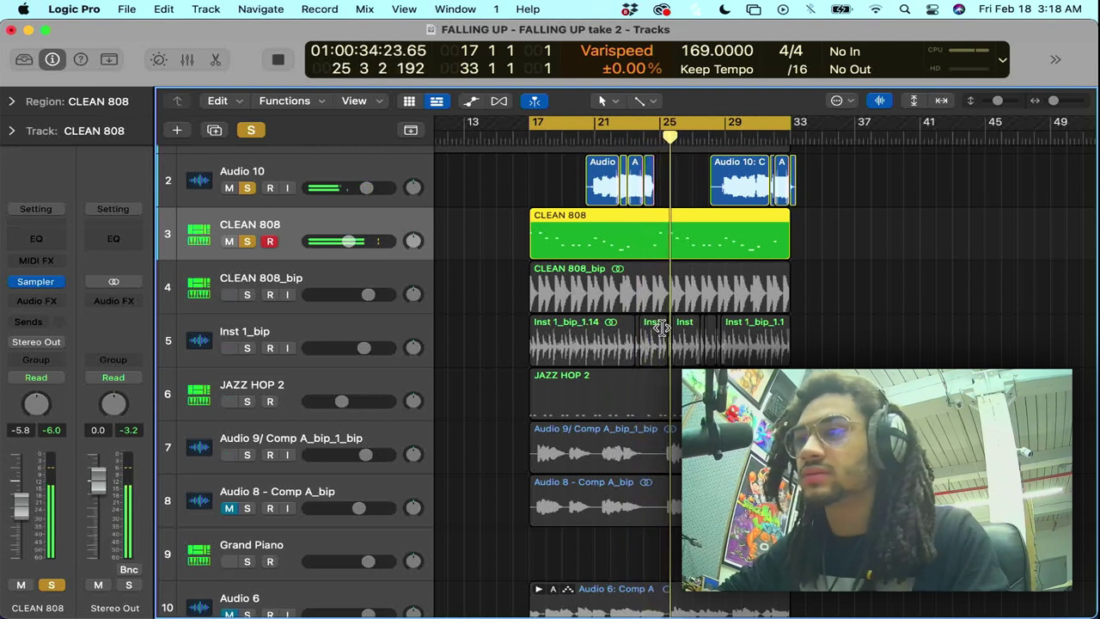
- Play the loop with Inst 1_bip and JAZZ HOP 2 soloed alongside the vocal and CLEAN 808, leaving CLEAN 808_bip unsoloed
key("space")
left_click(247, 295)
key("space")
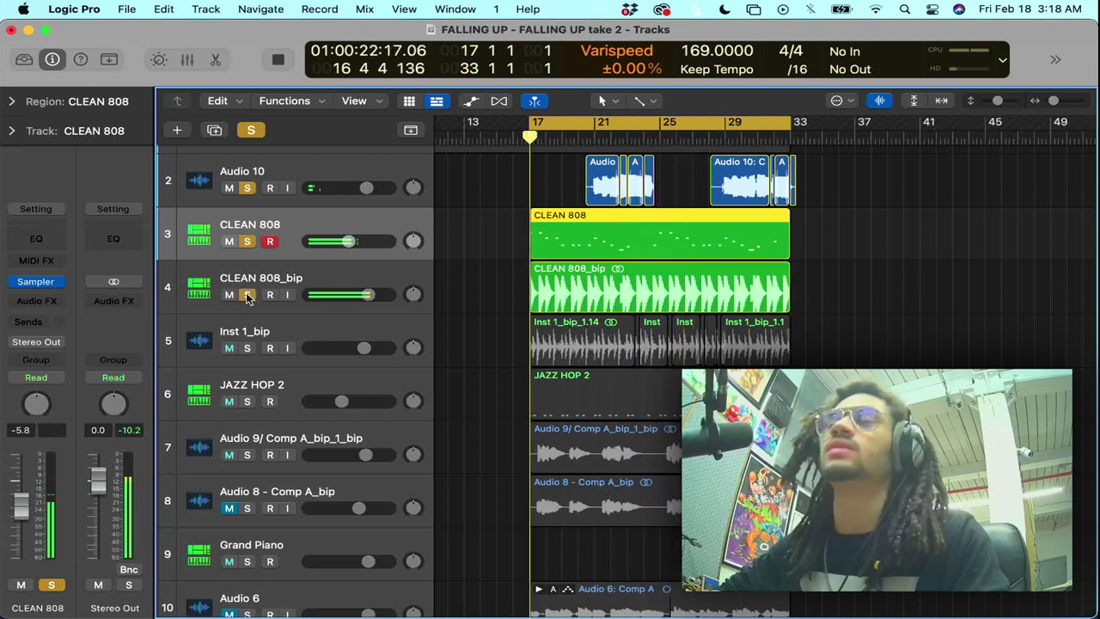
left_click(247, 348)
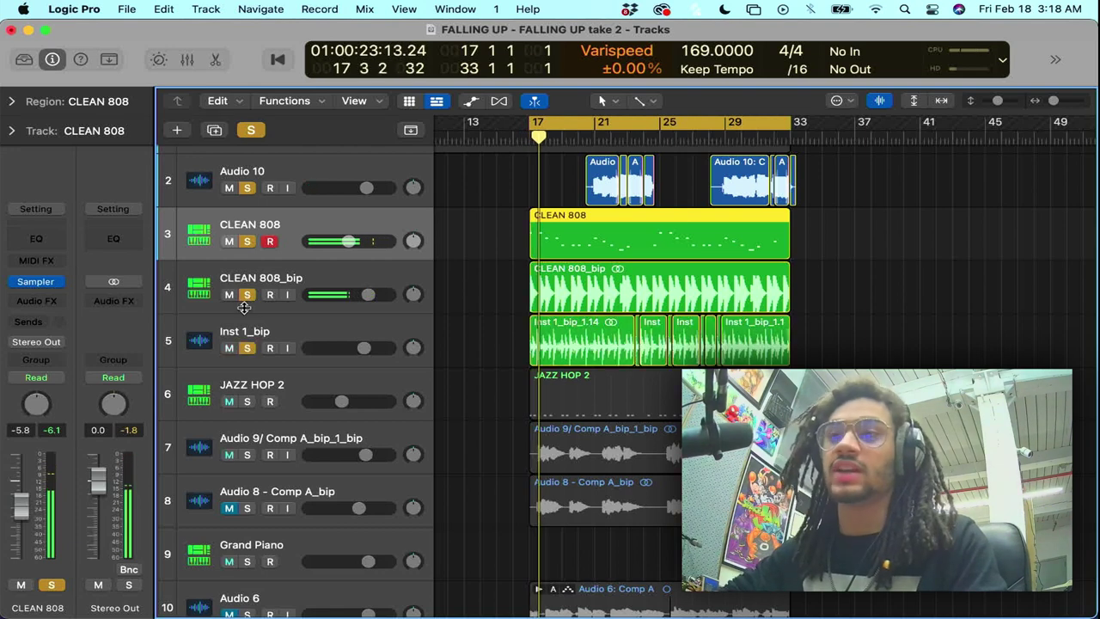
left_click(246, 294)
key("space")
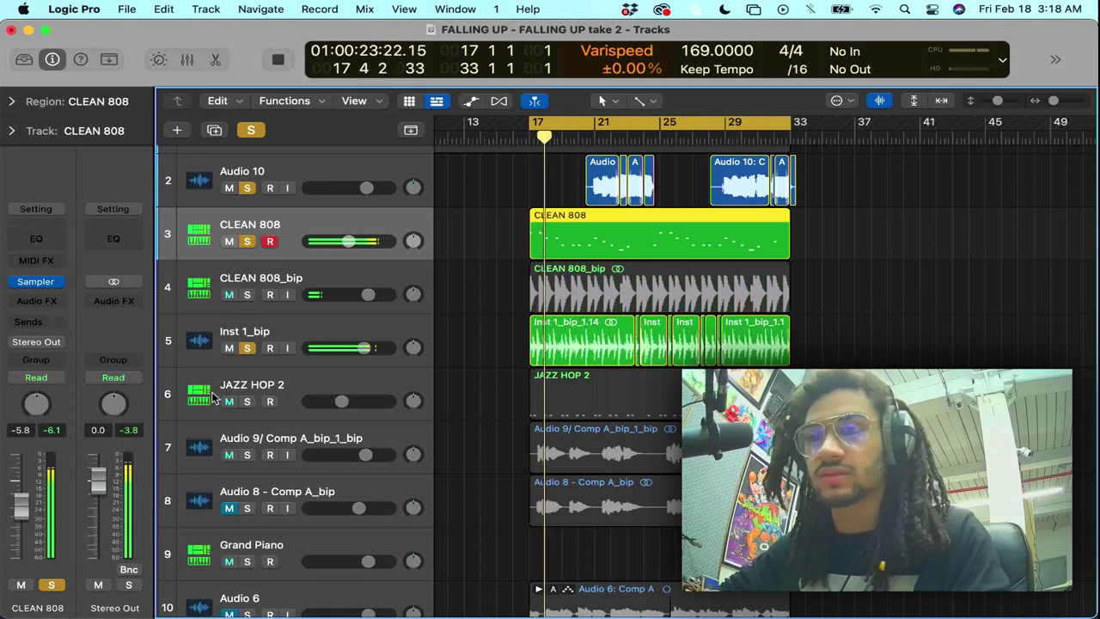
left_click(247, 402)
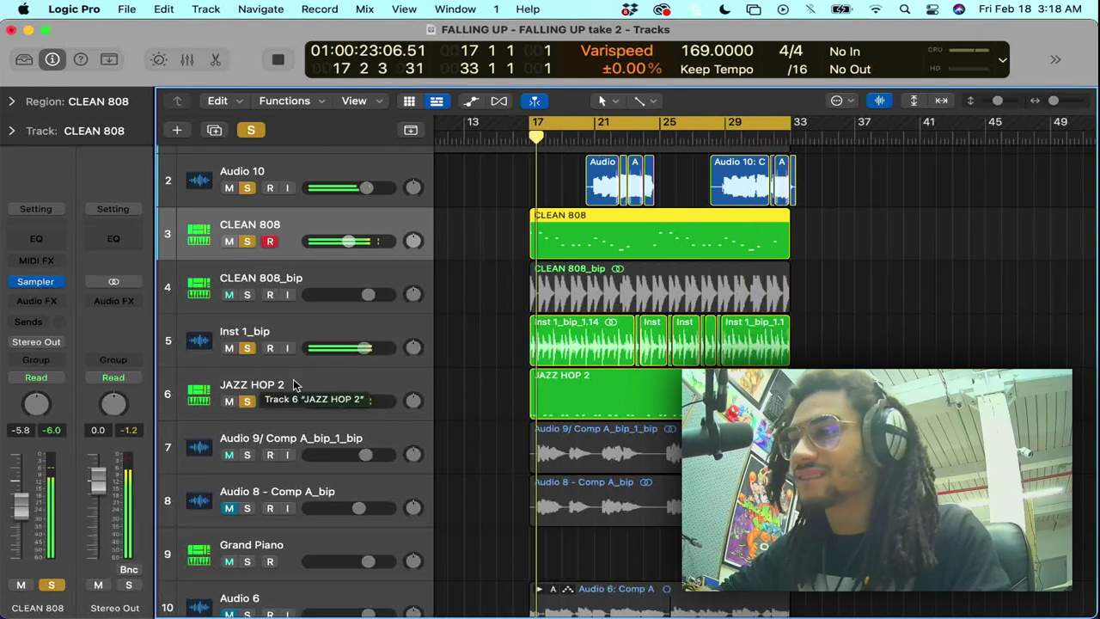
key("space")
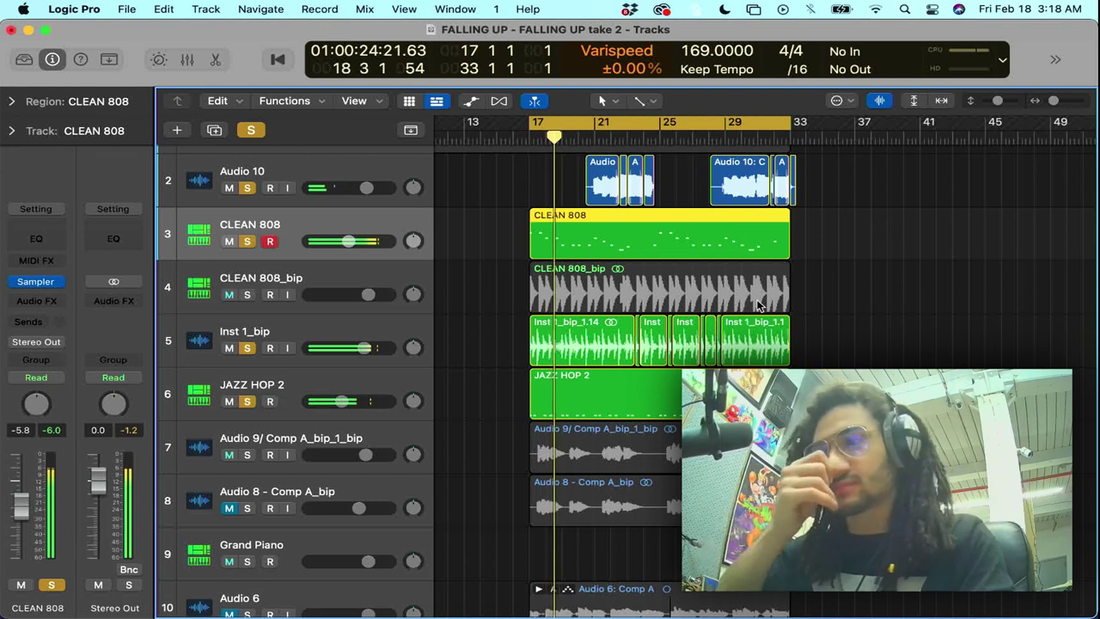
- Bounce the CLEAN 808 region in place to a new audio track
right_click(747, 237)
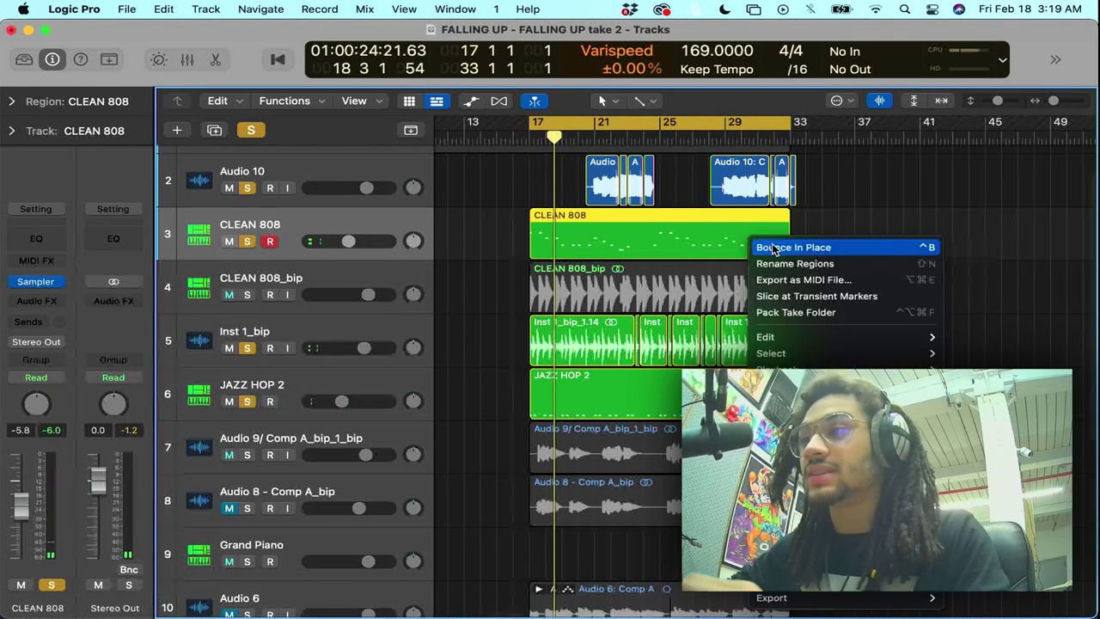
left_click(772, 250)
key("Return")
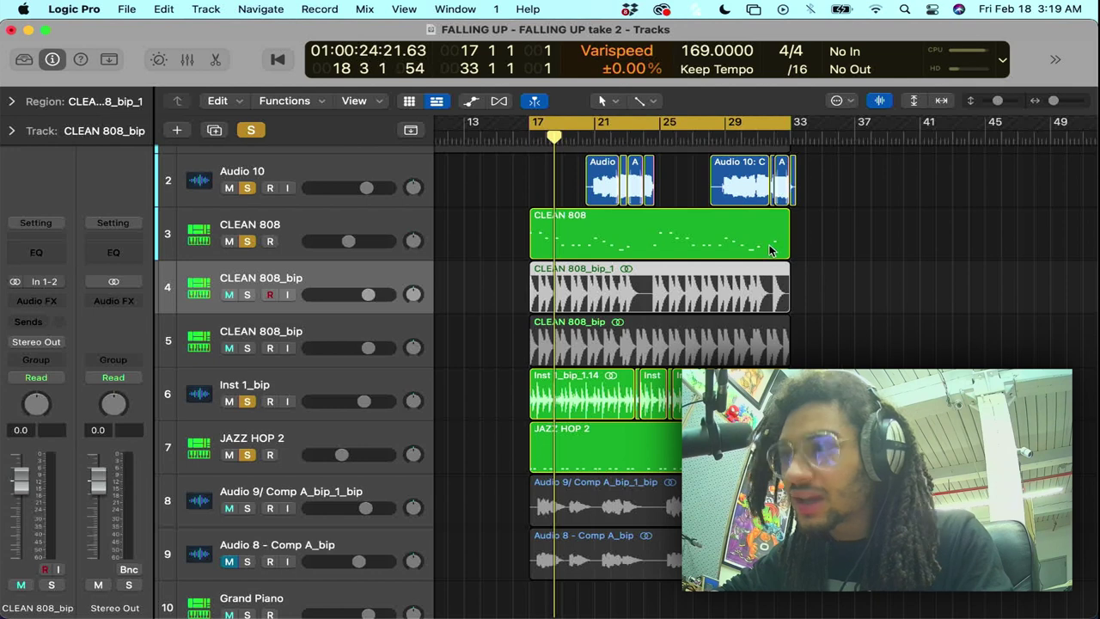
- Move the old CLEAN 808_bip region to bar 33 and place the CLEAN 808_bip_1 region on its track at bar 17
left_click(717, 243)
left_click(589, 348)
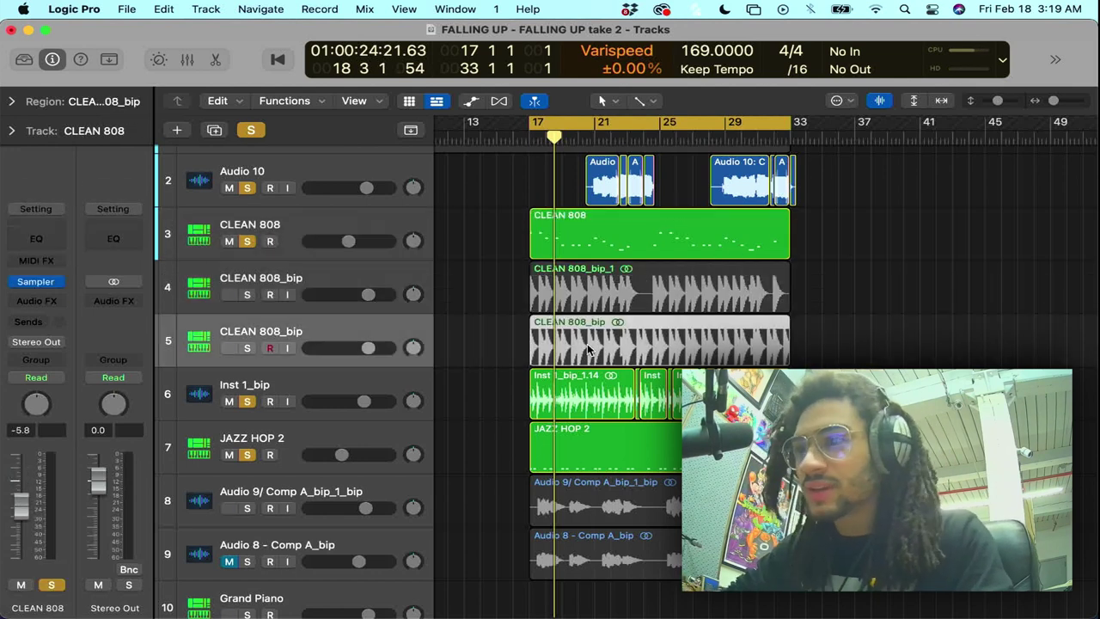
left_click_drag(588, 349, 848, 345)
left_click_drag(724, 294, 723, 338)
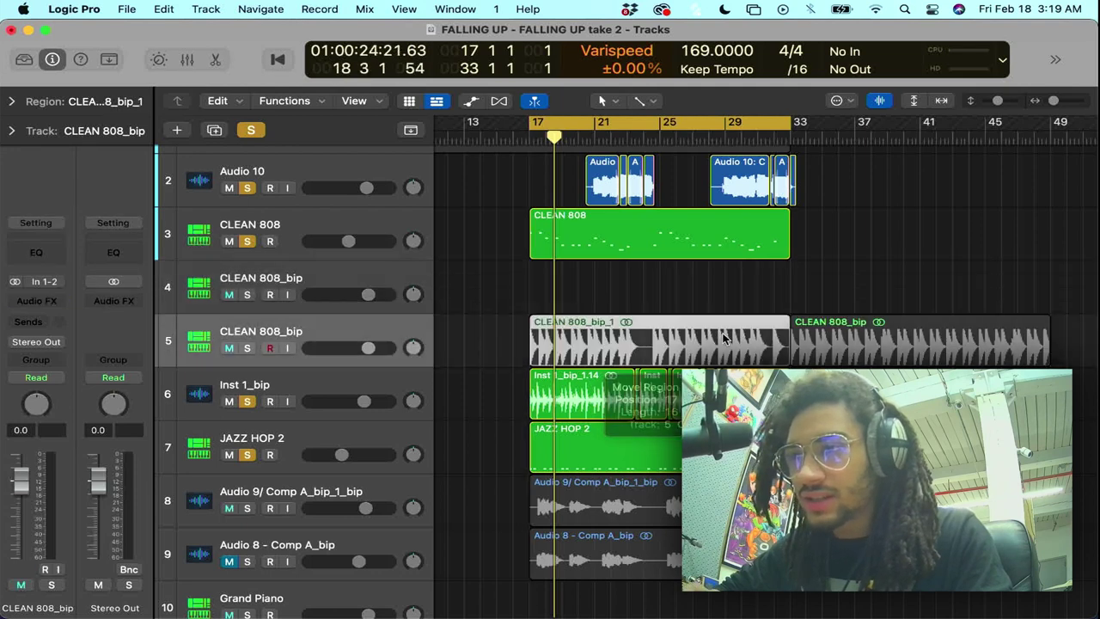
- Solo only the CLEAN 808_bip track holding both bounces, disable the loop, and play the old bounce from bar 33
left_click(247, 348)
left_click(248, 242)
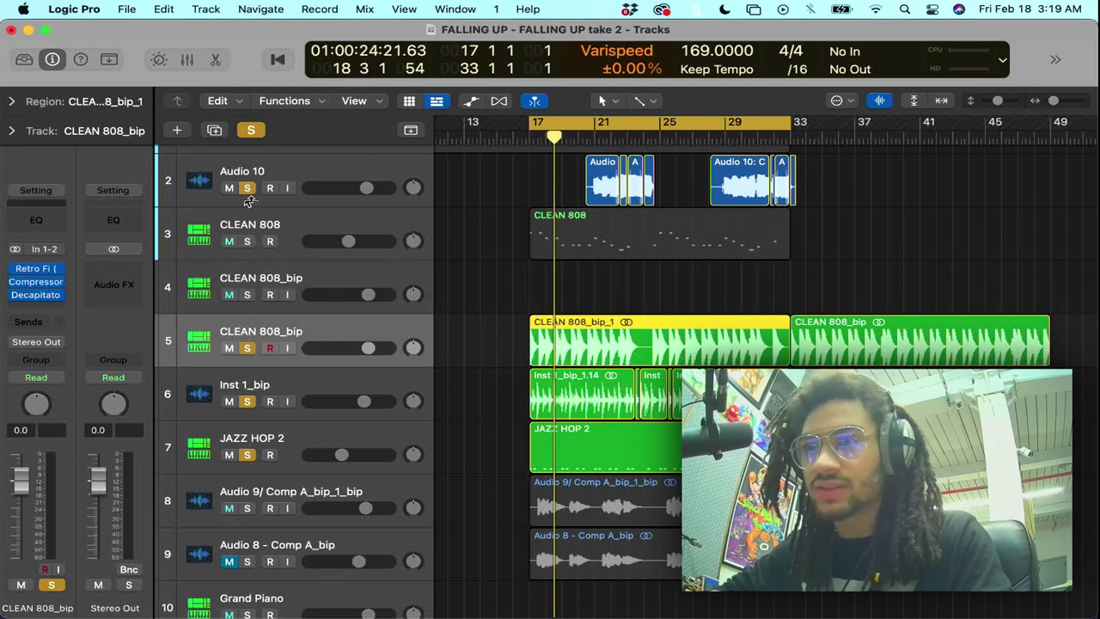
left_click(247, 188)
left_click(246, 401)
left_click(247, 455)
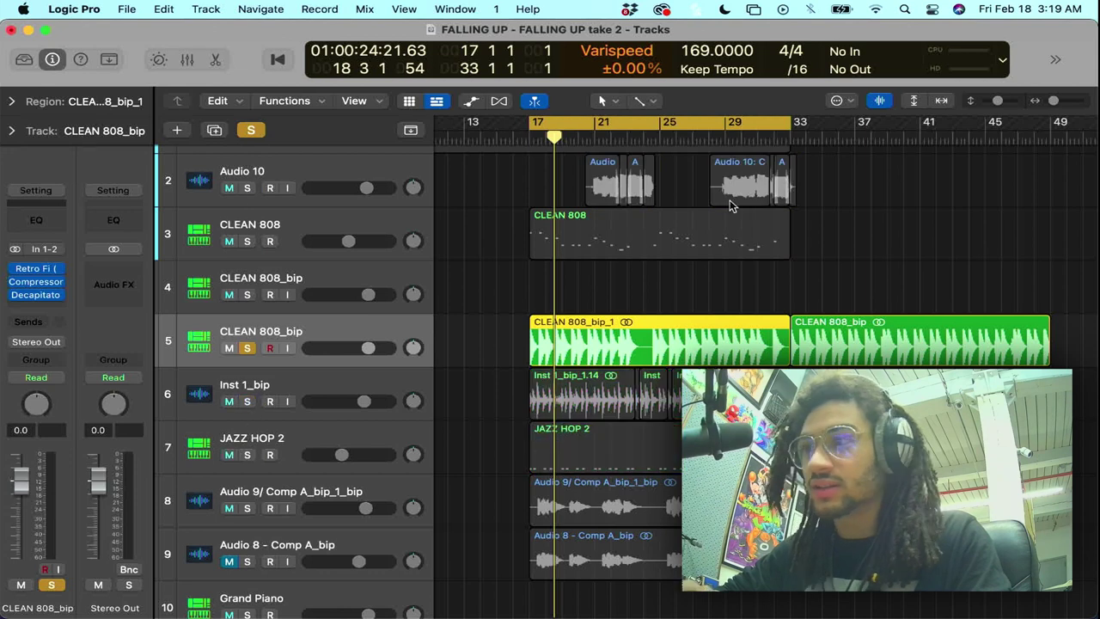
left_click(792, 129)
key("space")
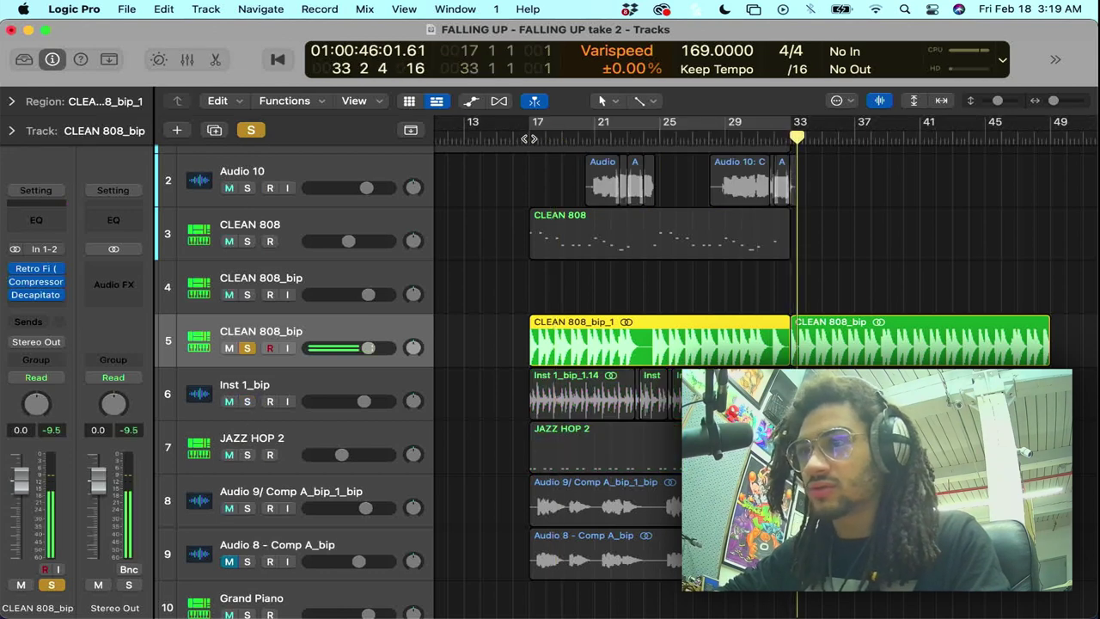
- Play from bar 17, clear all solos, and mute the CLEAN 808 instrument track
left_click(524, 136)
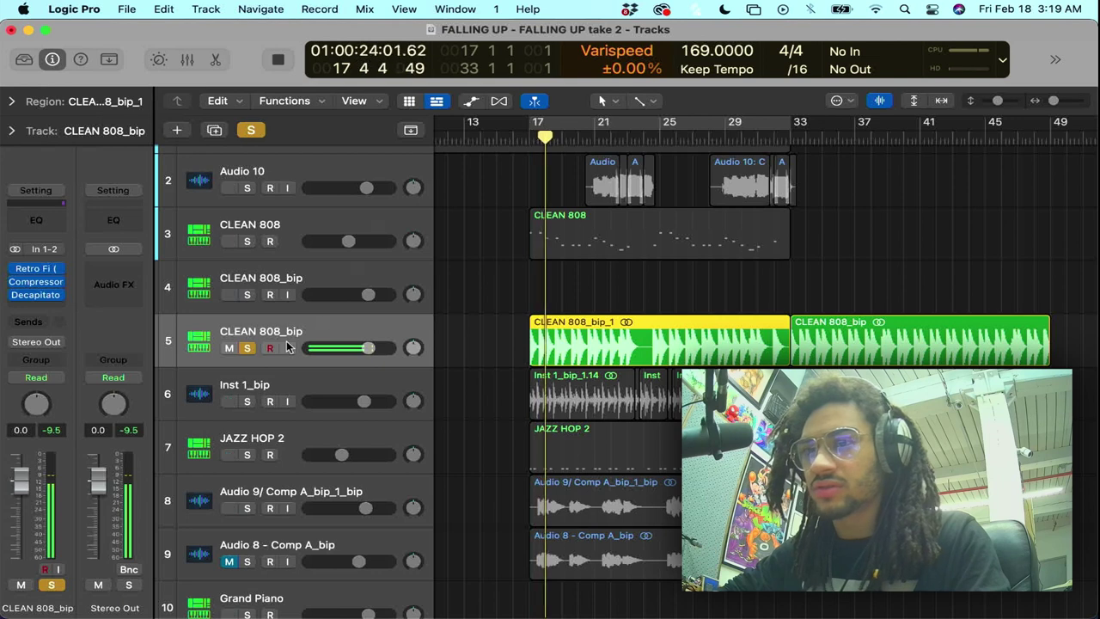
left_click(250, 131)
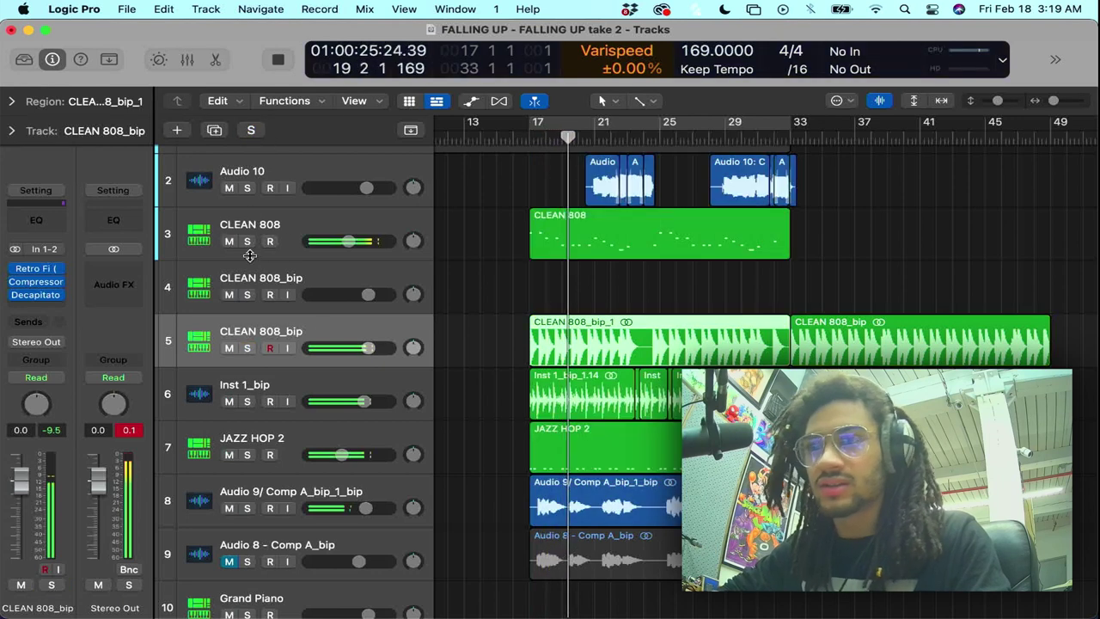
left_click(228, 241)
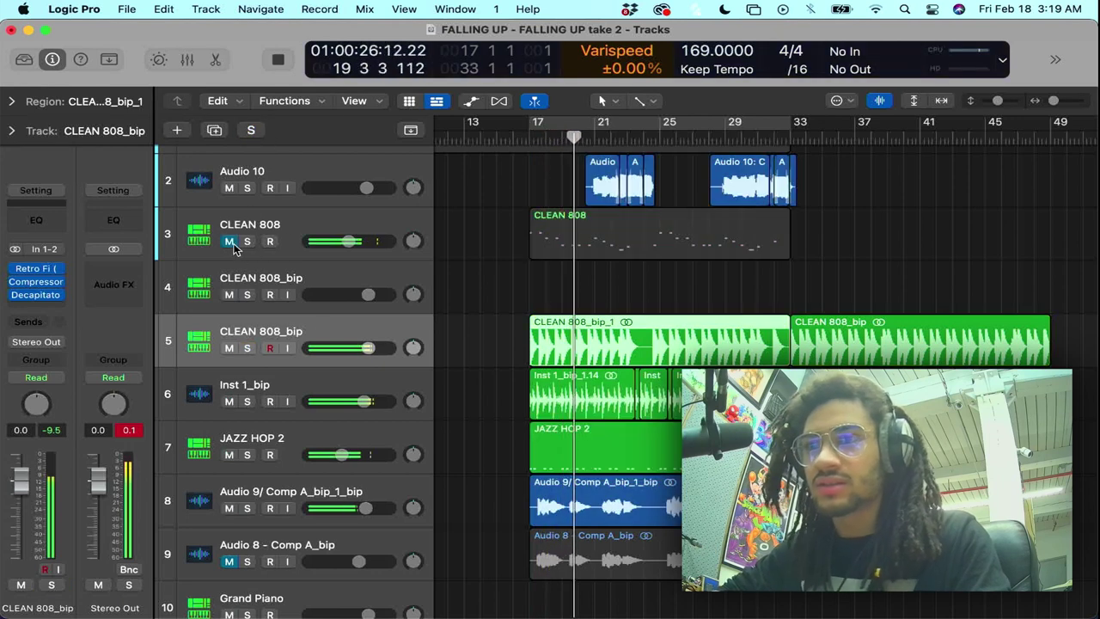
- Delete the old CLEAN 808_bip region at bar 33 and the empty CLEAN 808_bip track
left_click(868, 349)
key("Delete")
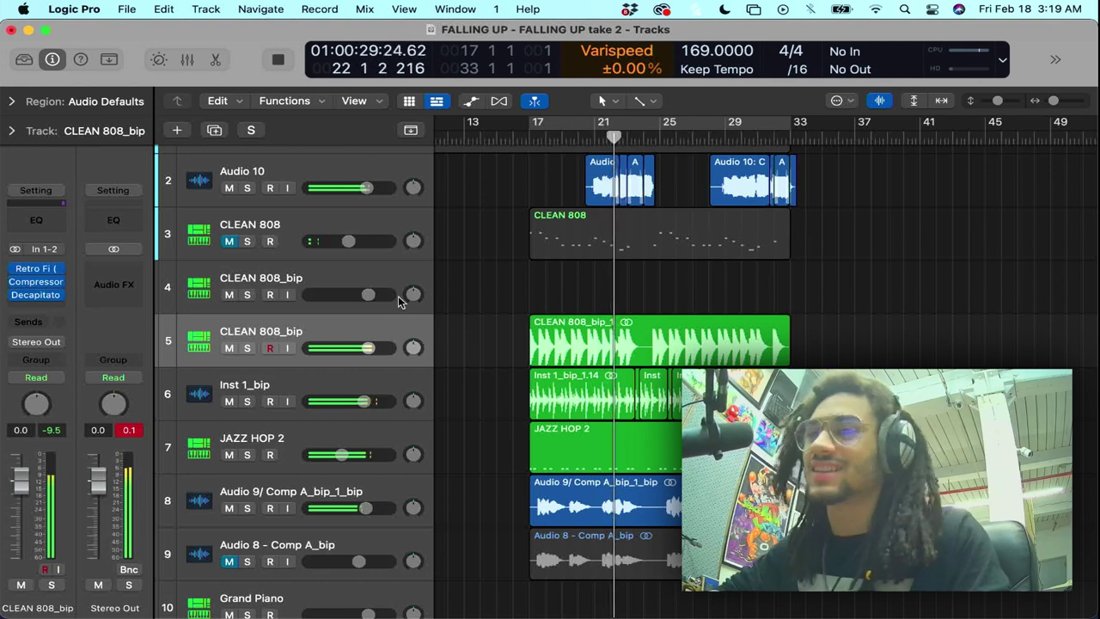
left_click(377, 275)
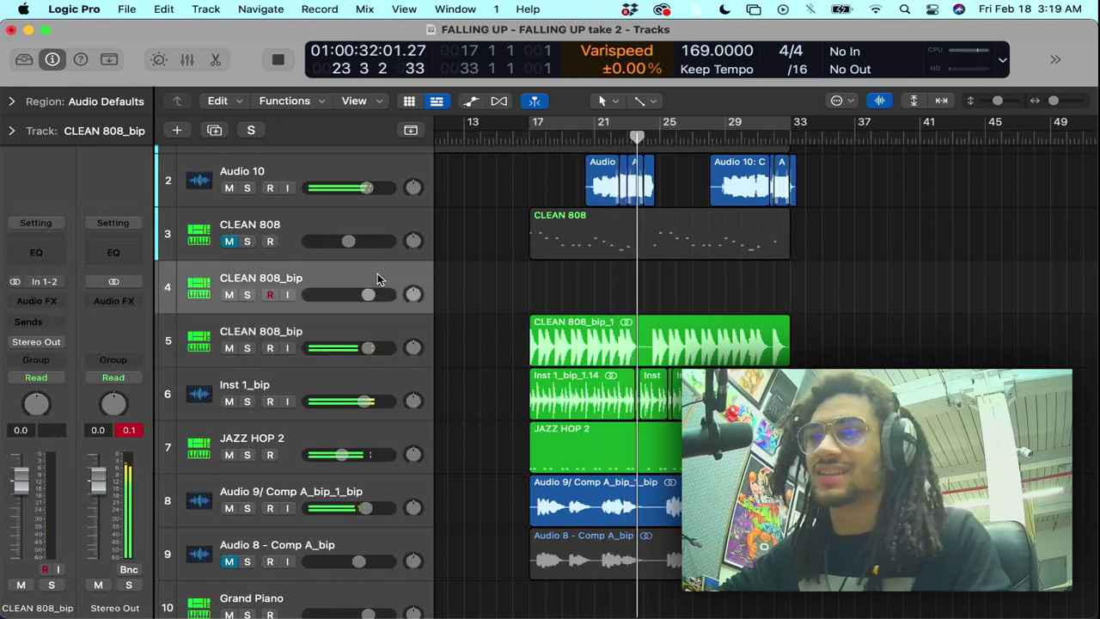
key("super+BackSpace")
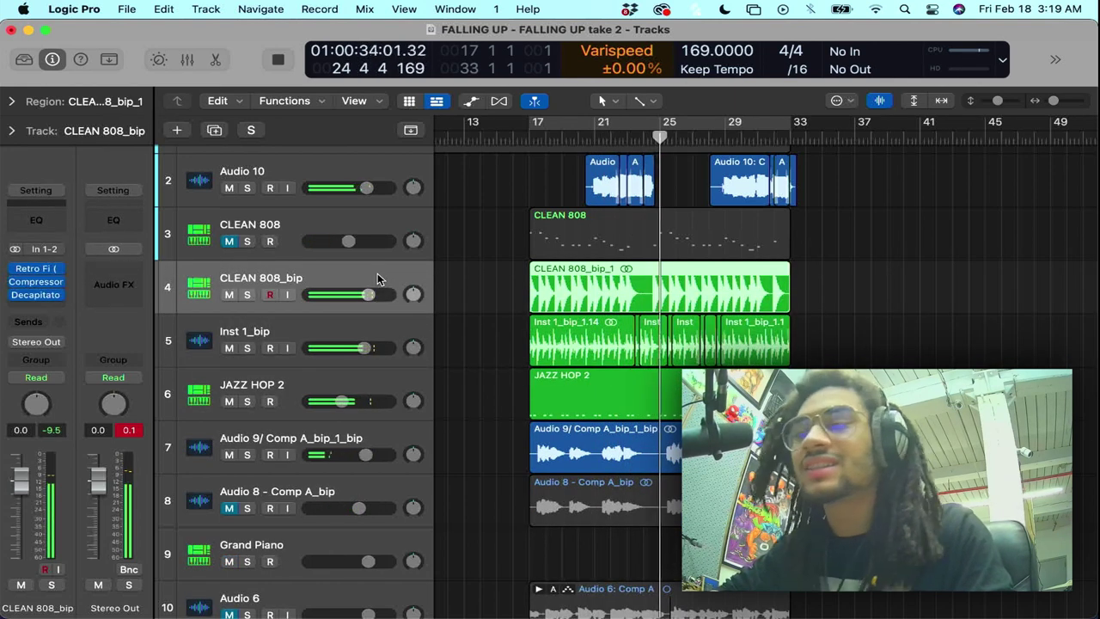
- Select the Audio 10 track, loop bars 17 to 33 and play them with its Decapitator open, and close the plug-in window
scroll(377, 273, "up", 2)
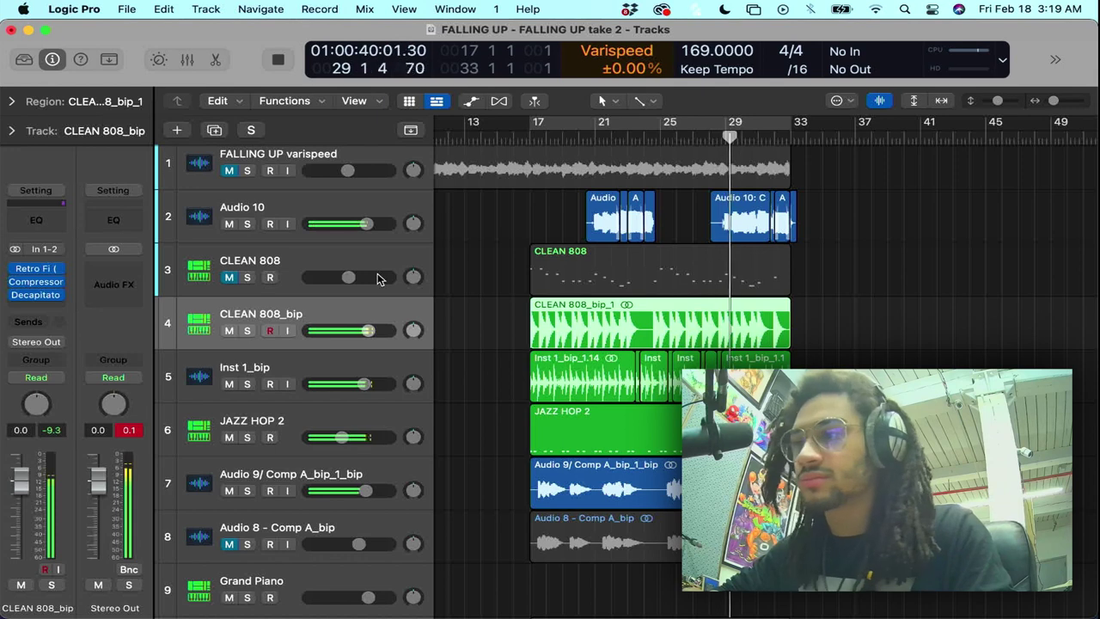
left_click(325, 205)
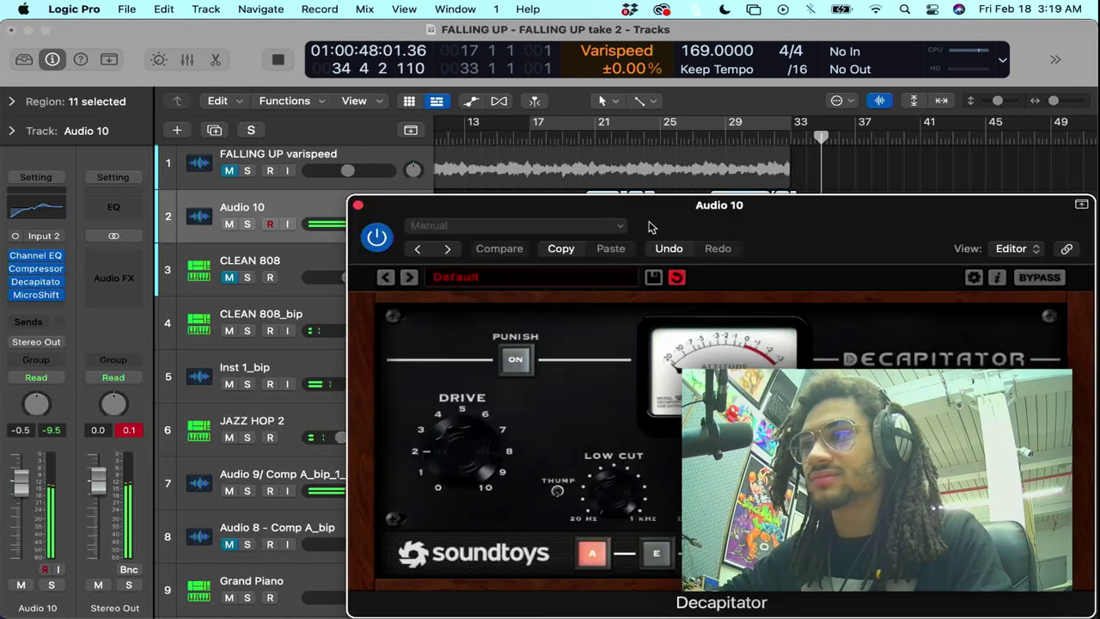
key("c")
key("space")
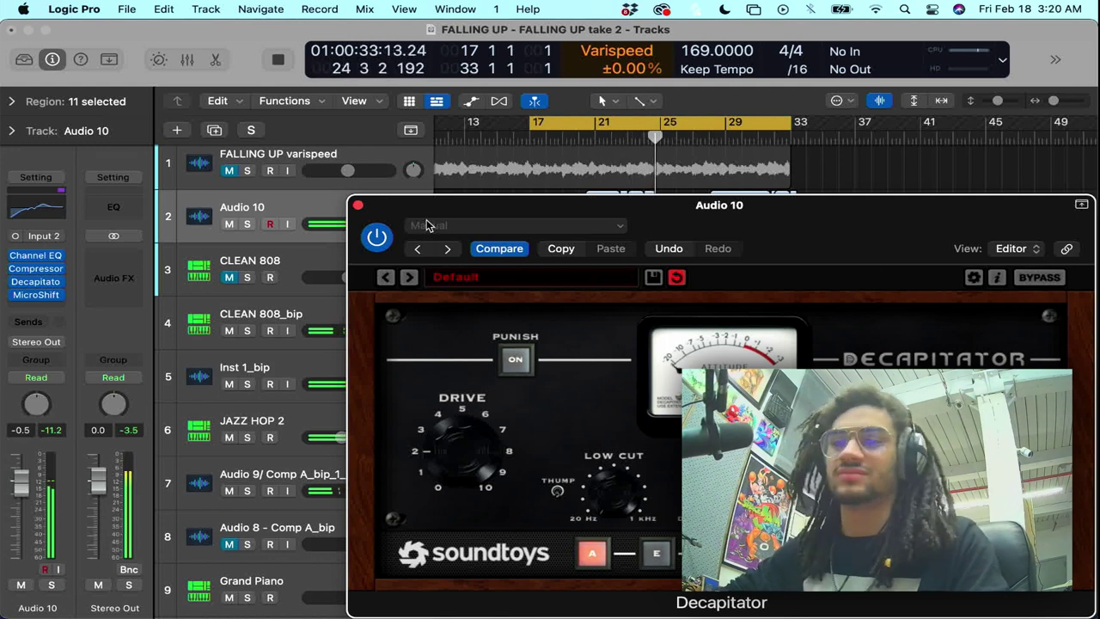
left_click(357, 206)
- Add a fade-out at the end of the Audio 10: Comp A.2 region at bar 24 and set its type to Slow Down
scroll(597, 260, "up", 5)
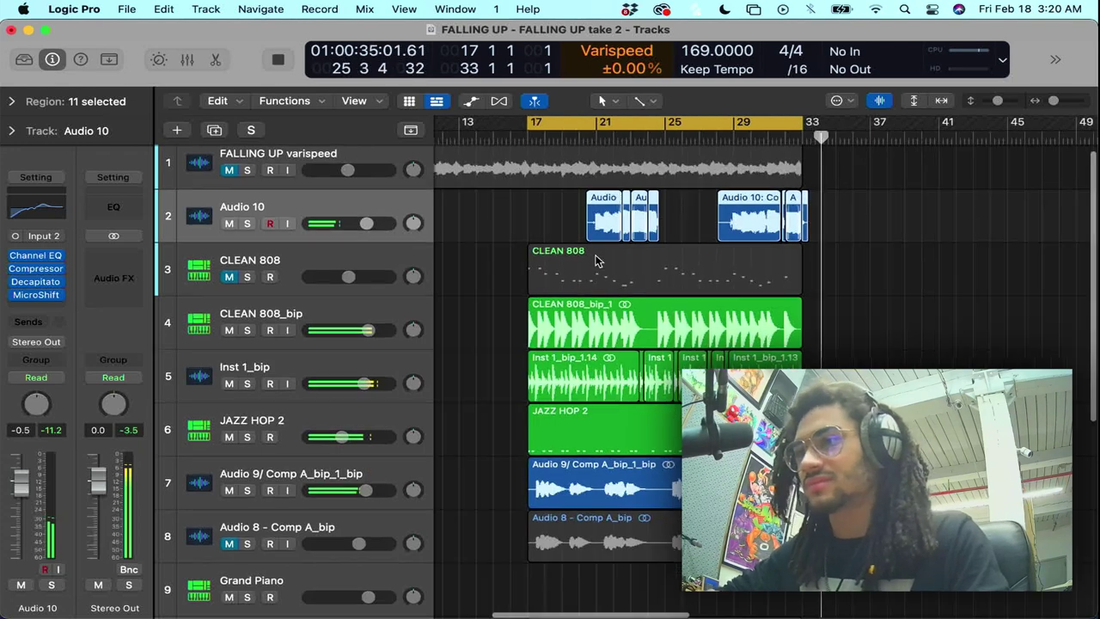
scroll(599, 261, "right", 5)
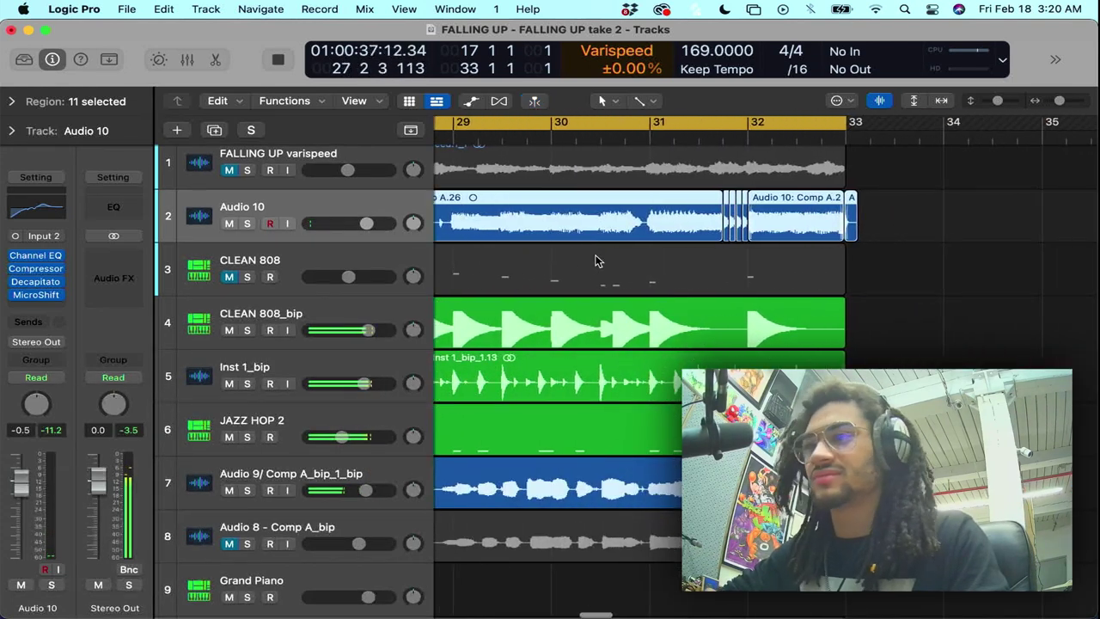
scroll(599, 261, "left", 5)
scroll(597, 260, "left", 5)
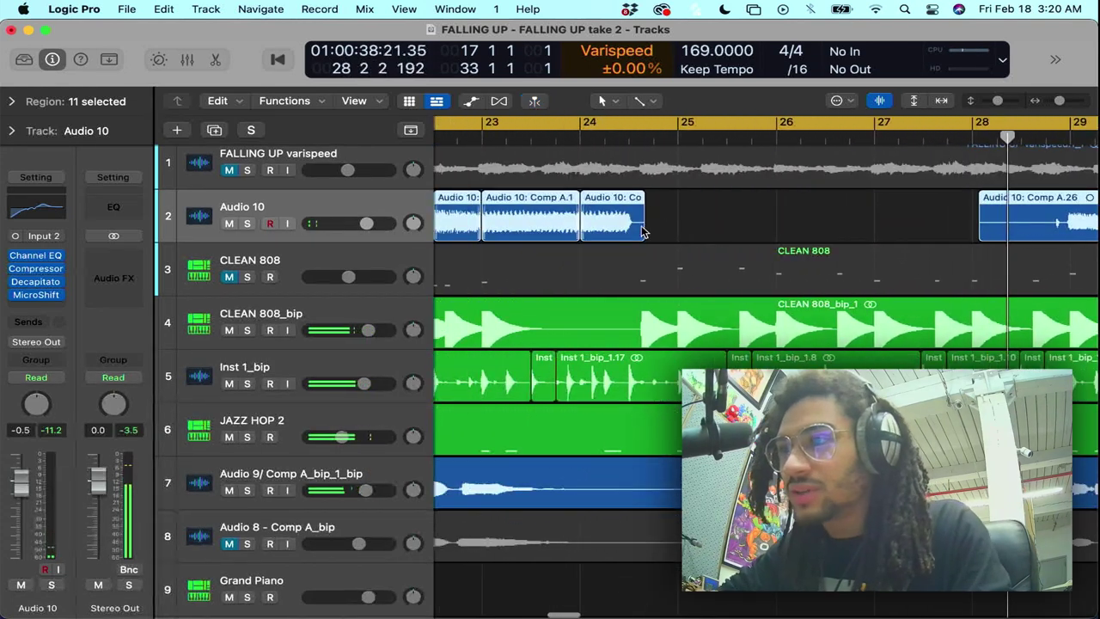
left_click_drag(635, 225, 653, 226)
left_click(625, 226)
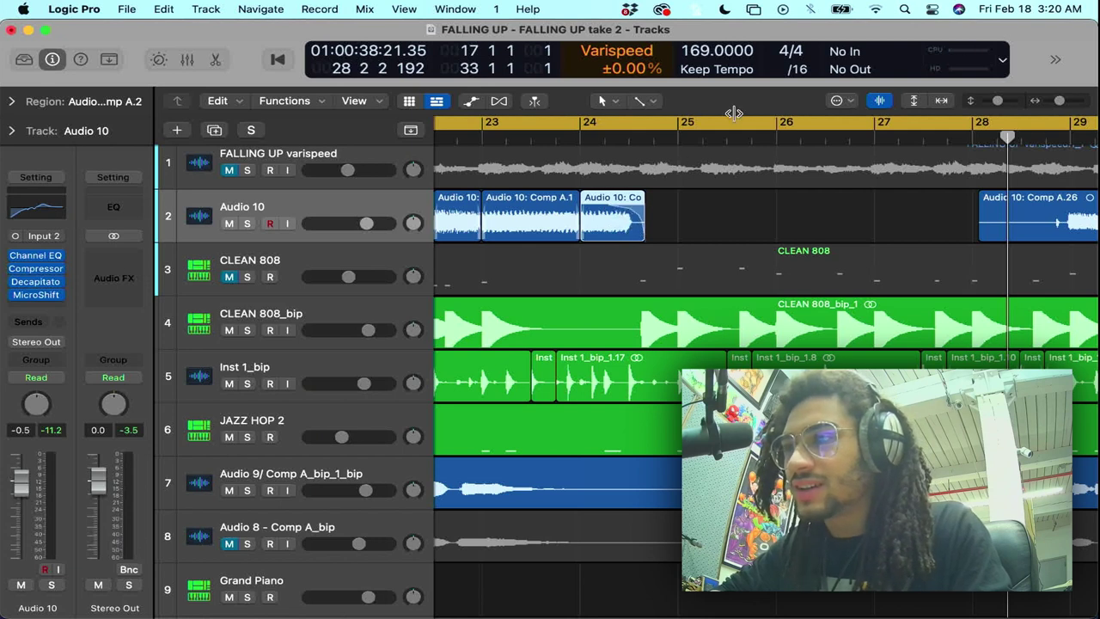
right_click(635, 215)
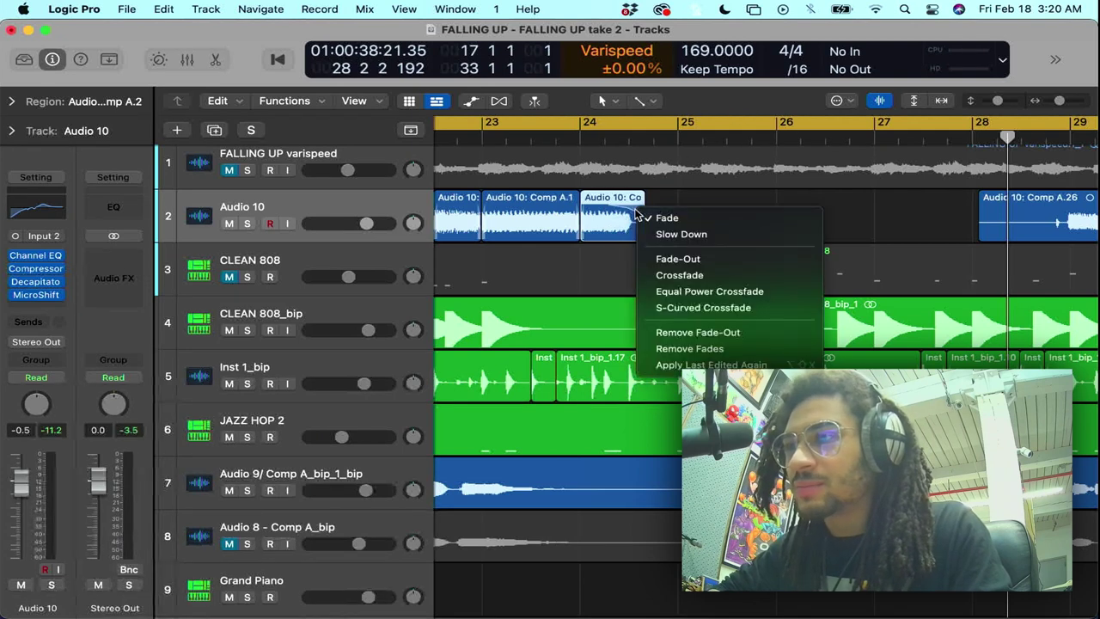
left_click(658, 232)
- Play the loop from bar 17 past the end of the first vocal phrase to hear the slow-down, and stop playback
key("space")
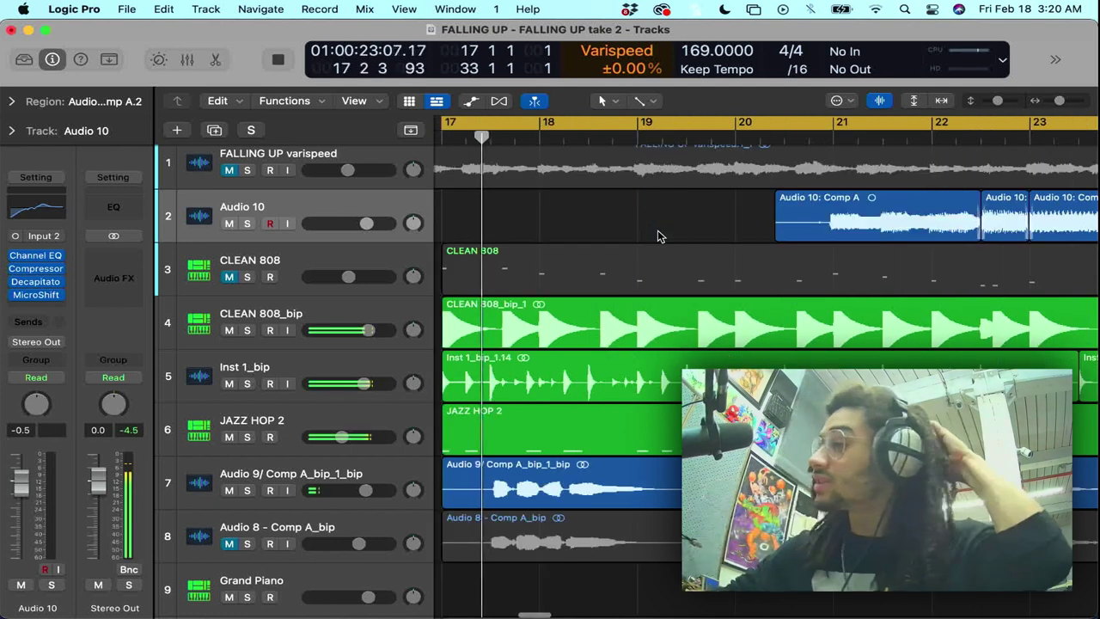
key("super+Left")
key("super+Left")
key("super+Left")
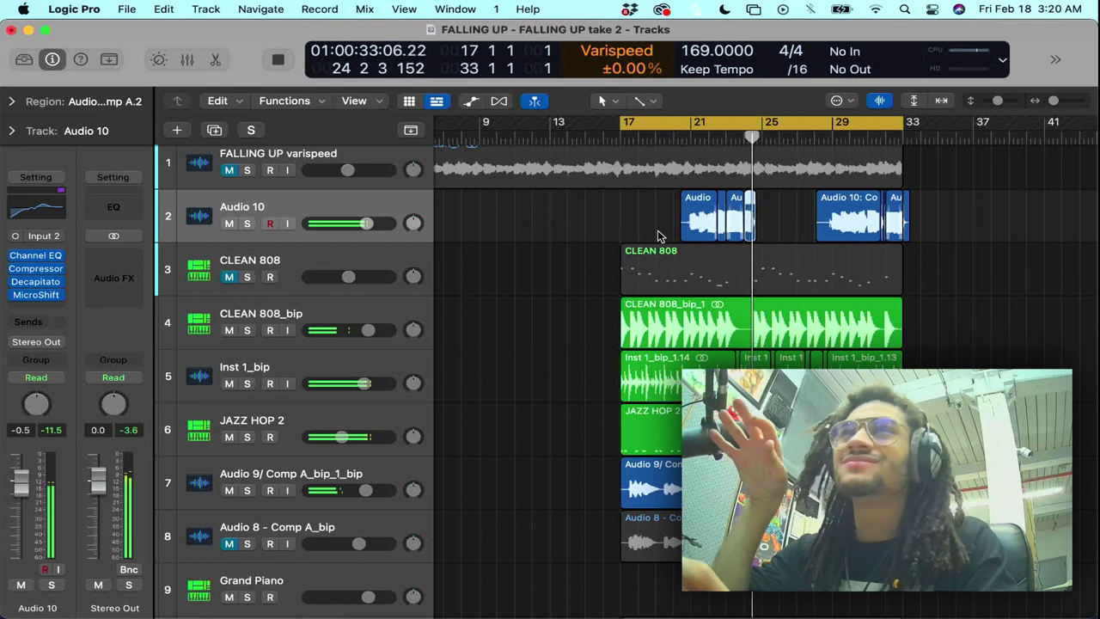
key("space")
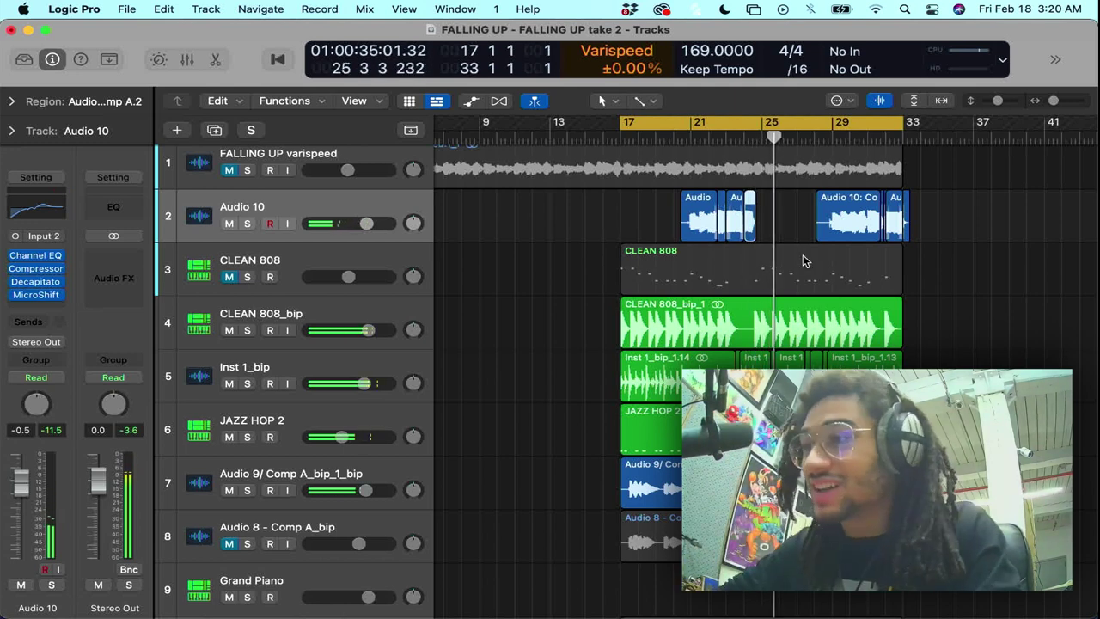
- Trim the end of the Audio 10: Comp A.2 region to shortly after 24 3, just past the end of its vocal waveform
scroll(772, 225, "up", 5)
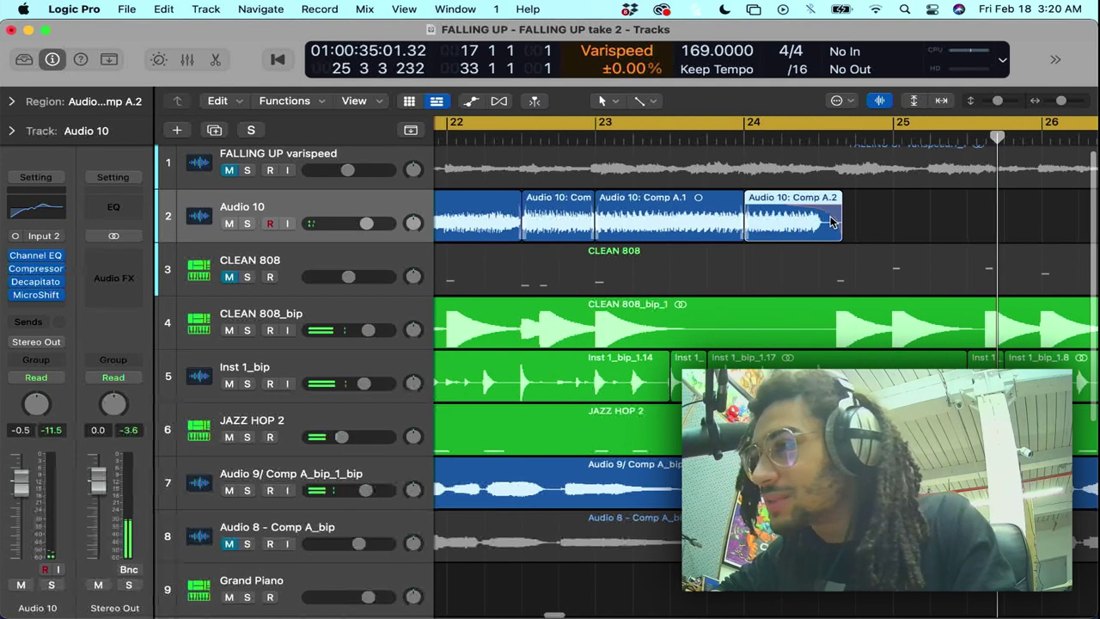
scroll(830, 222, "up", 5)
left_click_drag(998, 100, 1011, 104)
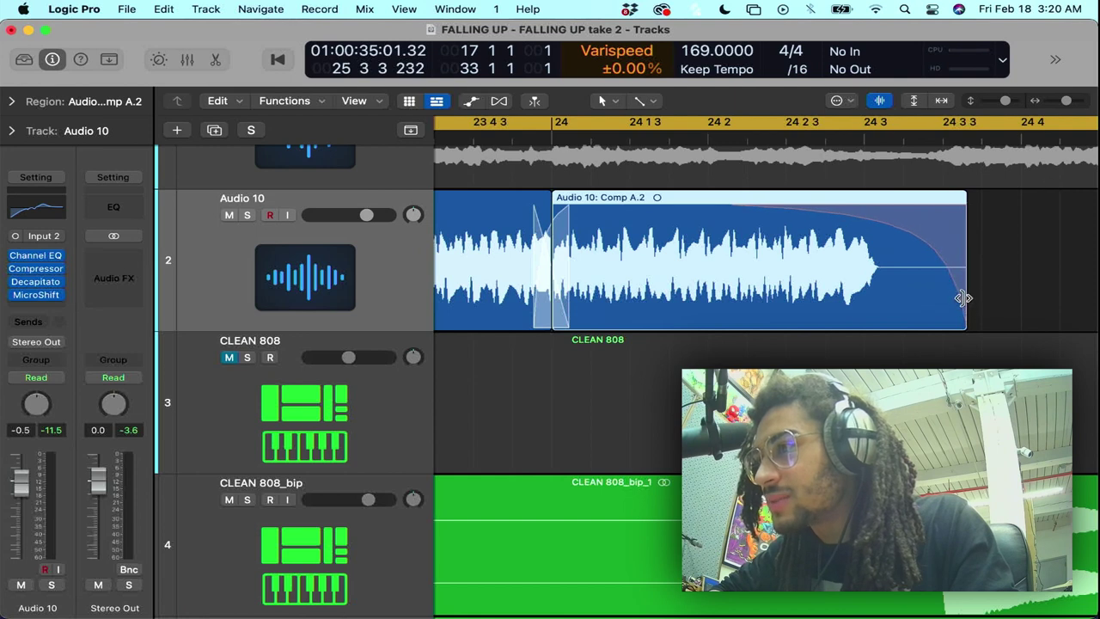
left_click_drag(950, 289, 900, 290)
- Disable the loop and play the trimmed vocal ending from just before bar 24 and within the full arrangement, and stop playback
left_click(513, 138)
key("space")
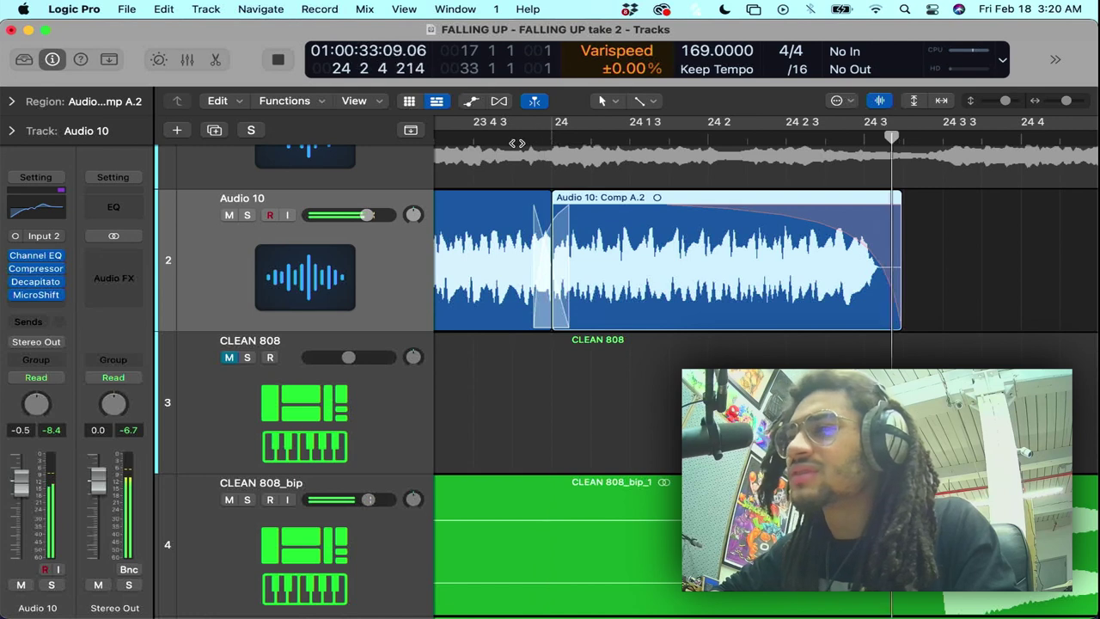
key("super+Left")
key("super+Left")
key("super+Left")
key("super+Left")
key("super+Left")
key("super+Left")
key("c")
key("space")
key("space")
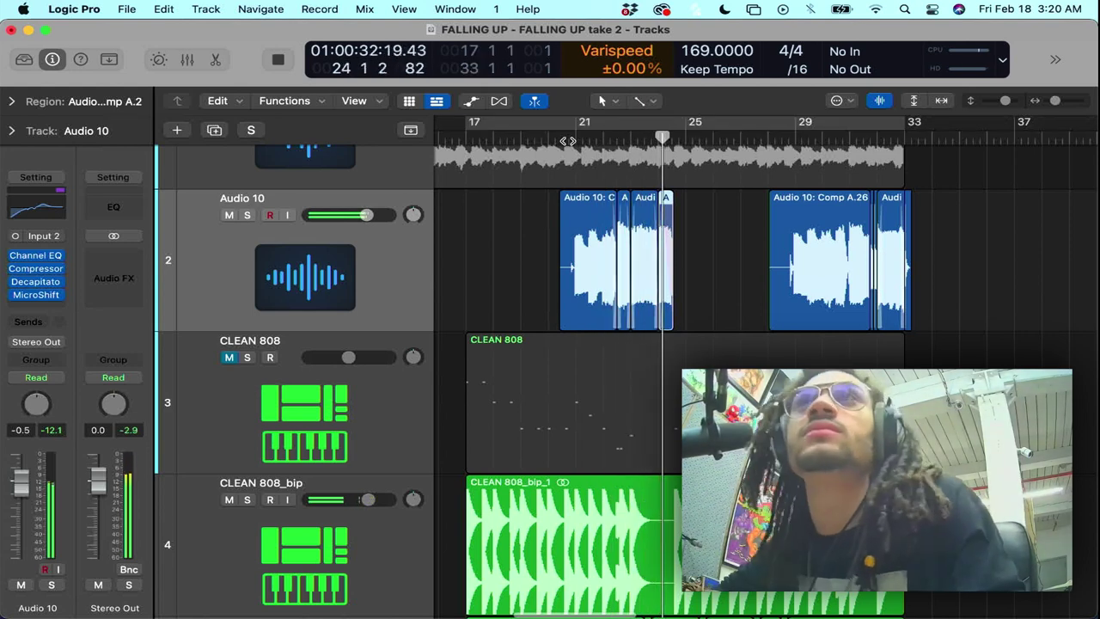
key("space")
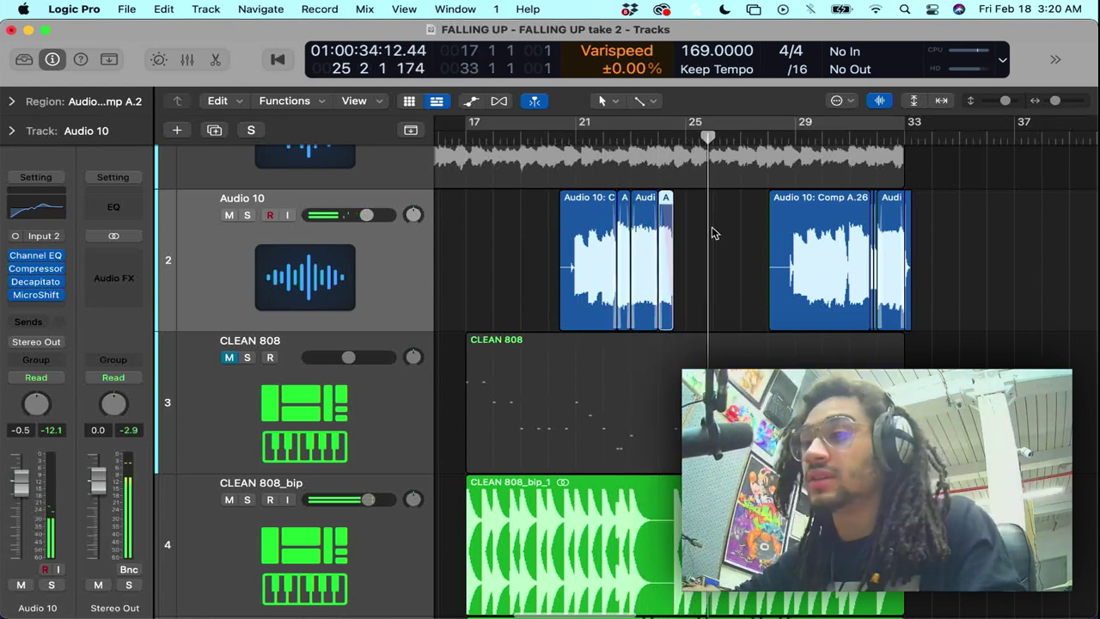
- Play from about bar 21 through the vocal phrase ending and into the next Audio 10 phrase, and stop playback
scroll(711, 227, "up", 5)
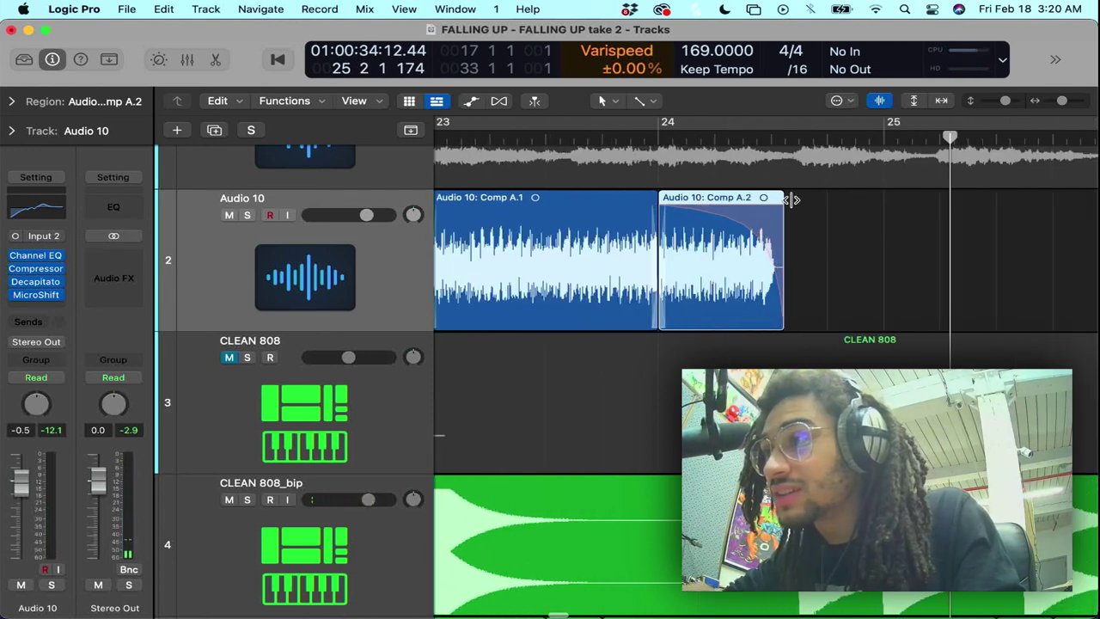
key("super+Left")
key("super+Left")
key("super+Left")
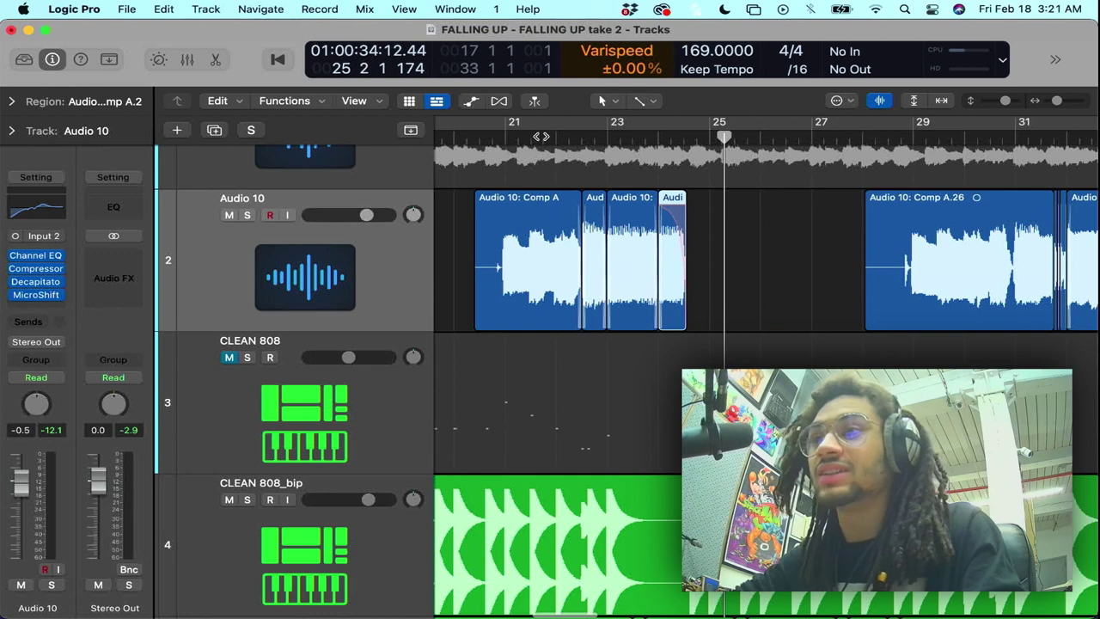
left_click(504, 137)
key("space")
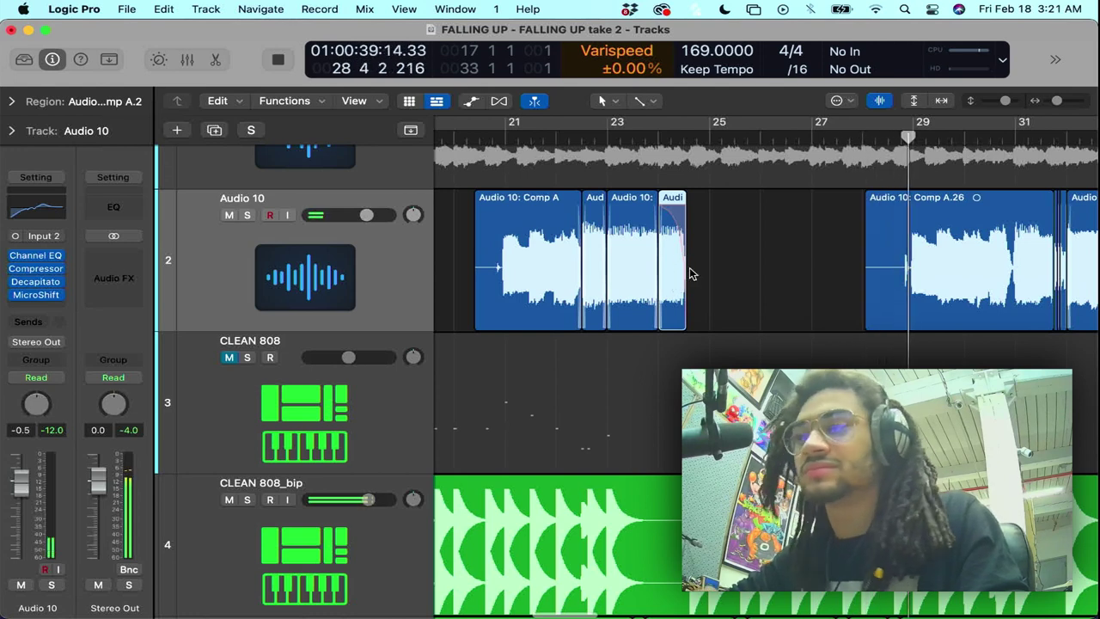
scroll(688, 242, "up", 6)
key("space")
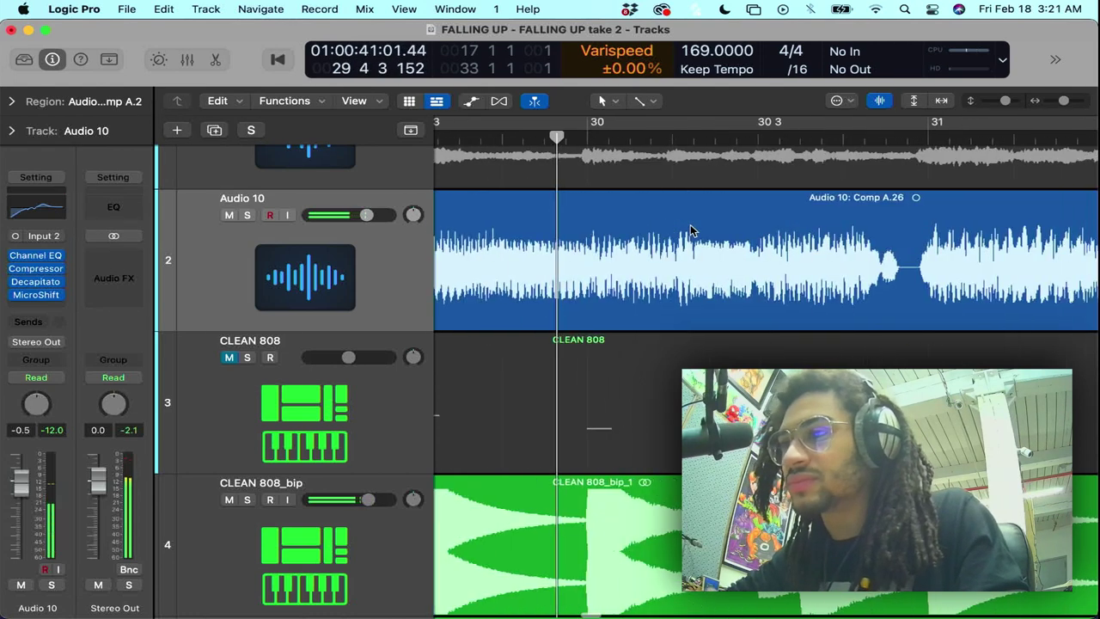
- Try a longer crossfade between the Audio 10 regions Comp A.1 and Comp A.2 at bar 24, and shorten it back
scroll(693, 230, "left", 10)
scroll(692, 230, "left", 10)
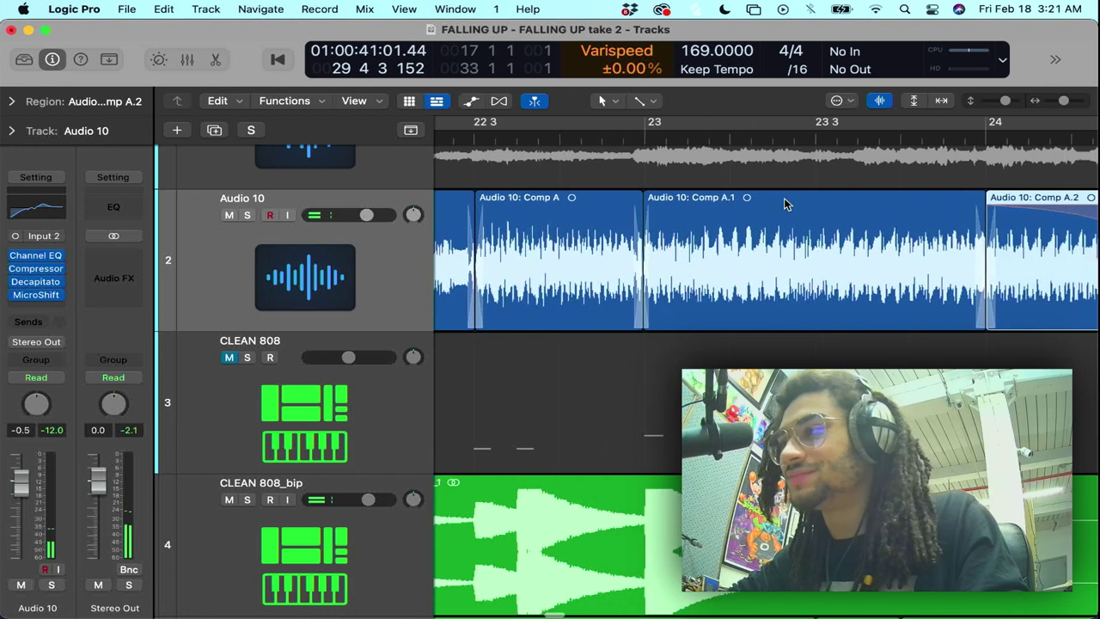
left_click_drag(626, 204, 647, 207)
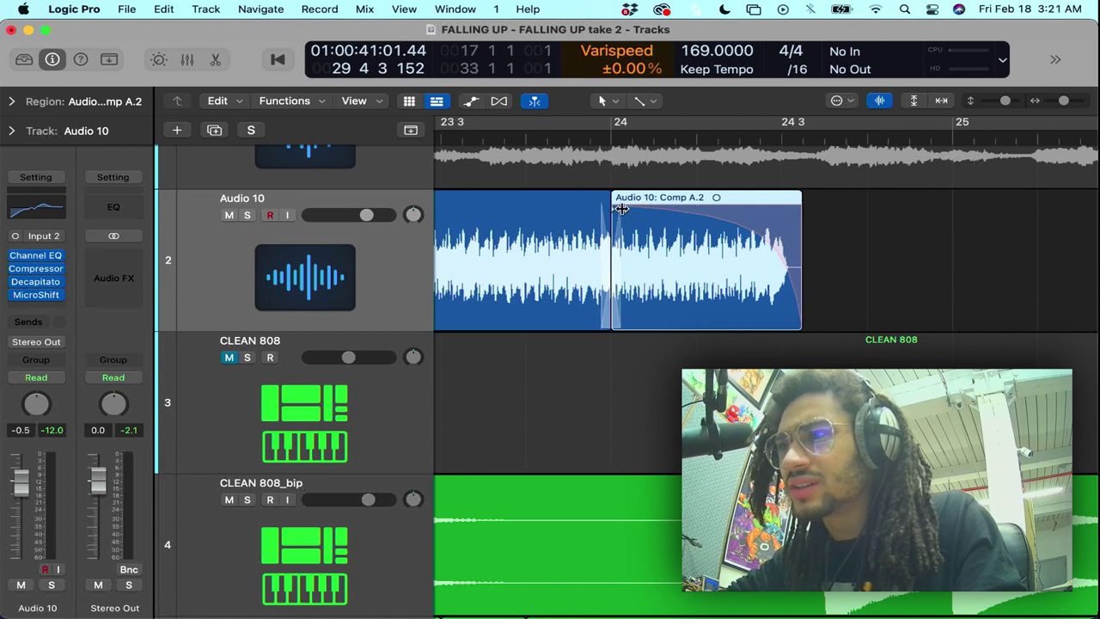
left_click_drag(621, 209, 681, 223)
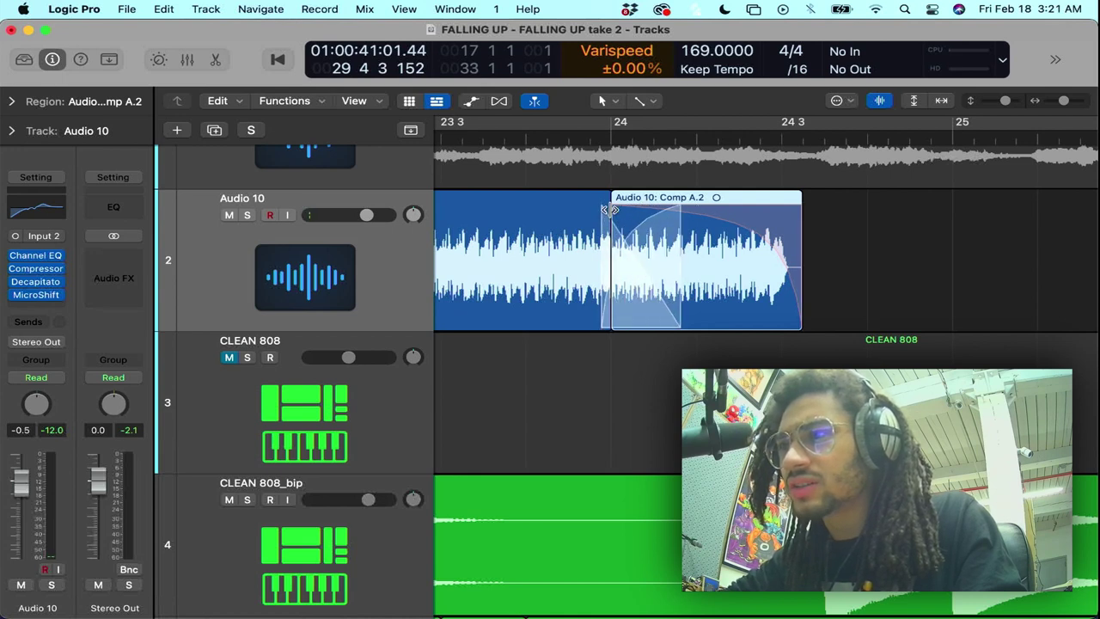
left_click_drag(610, 210, 628, 211)
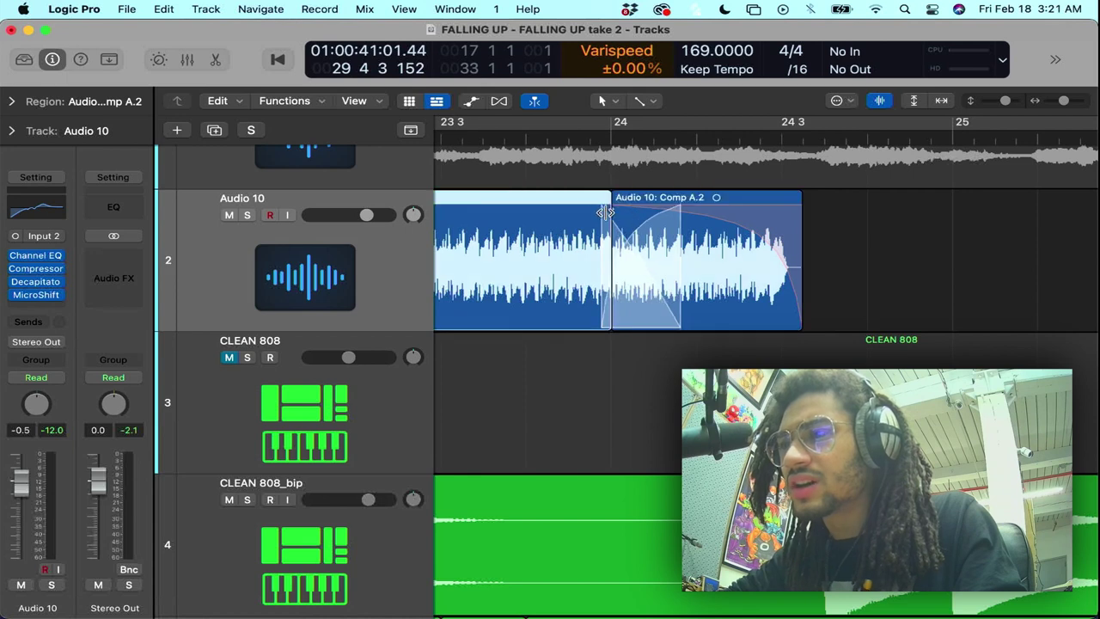
left_click(628, 210)
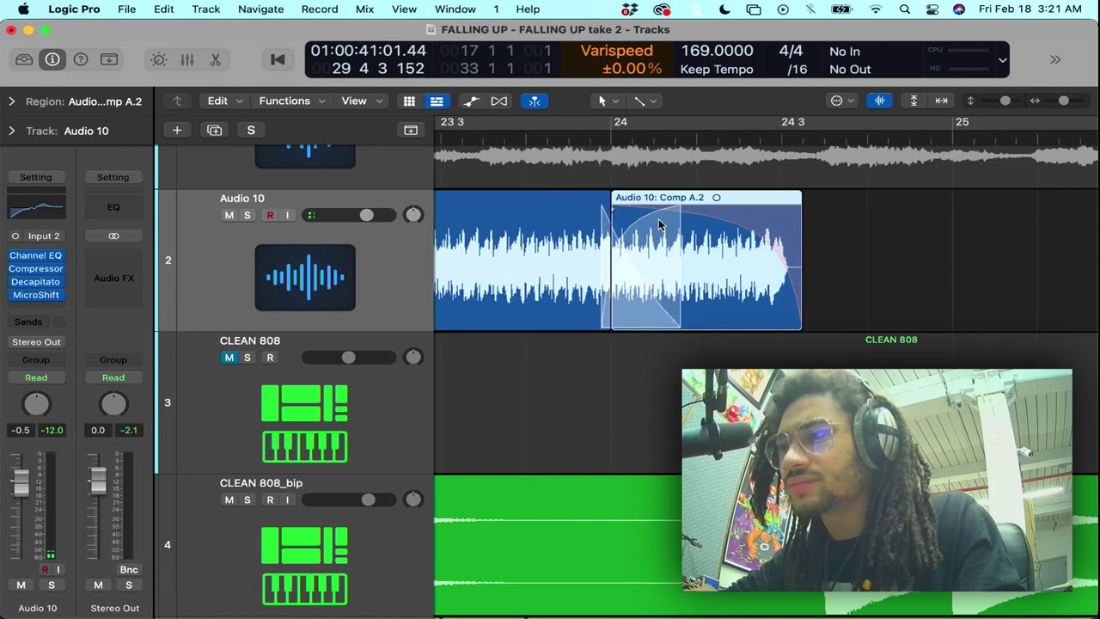
left_click_drag(676, 235, 621, 235)
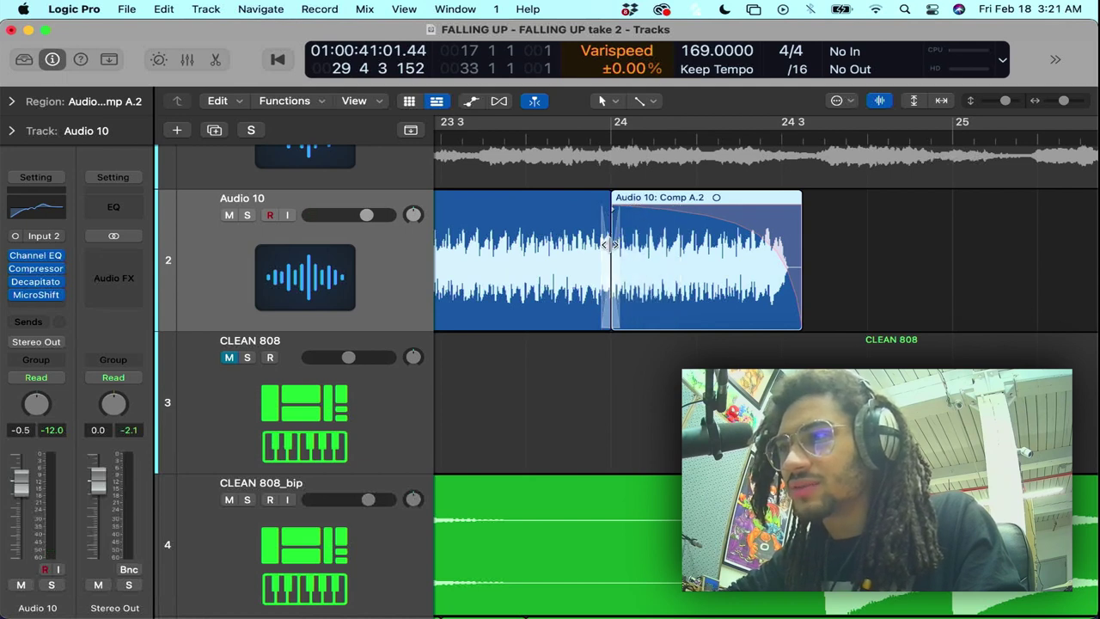
- Move the Audio 10: Comp A.2 region away from Comp A.1 to remove their crossfade, and place it back at bar 24
left_click(612, 245)
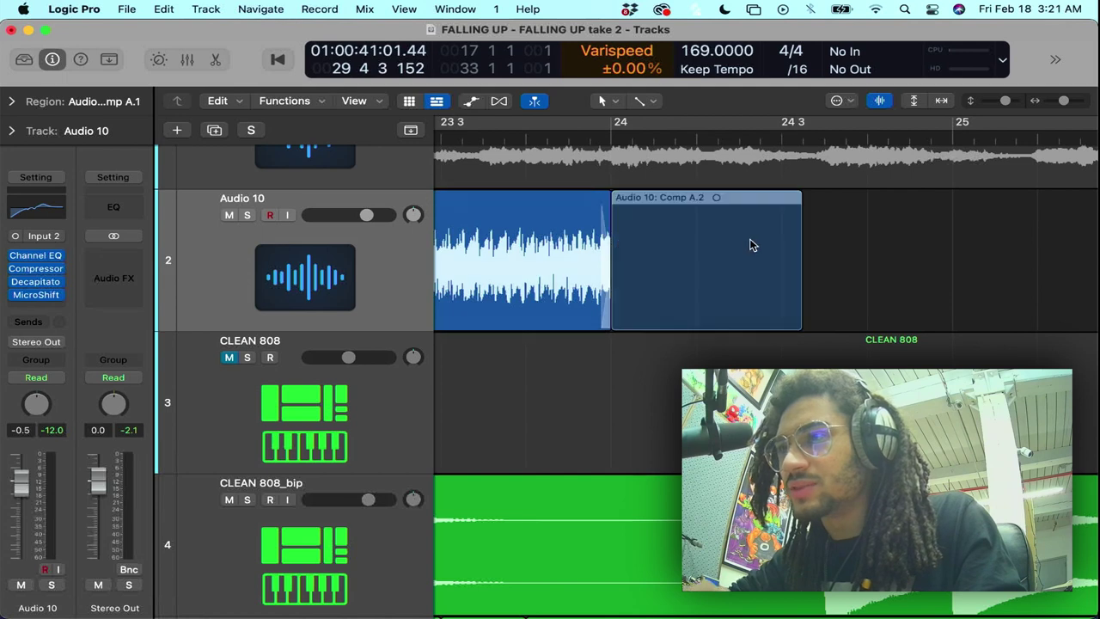
left_click_drag(639, 231, 712, 226)
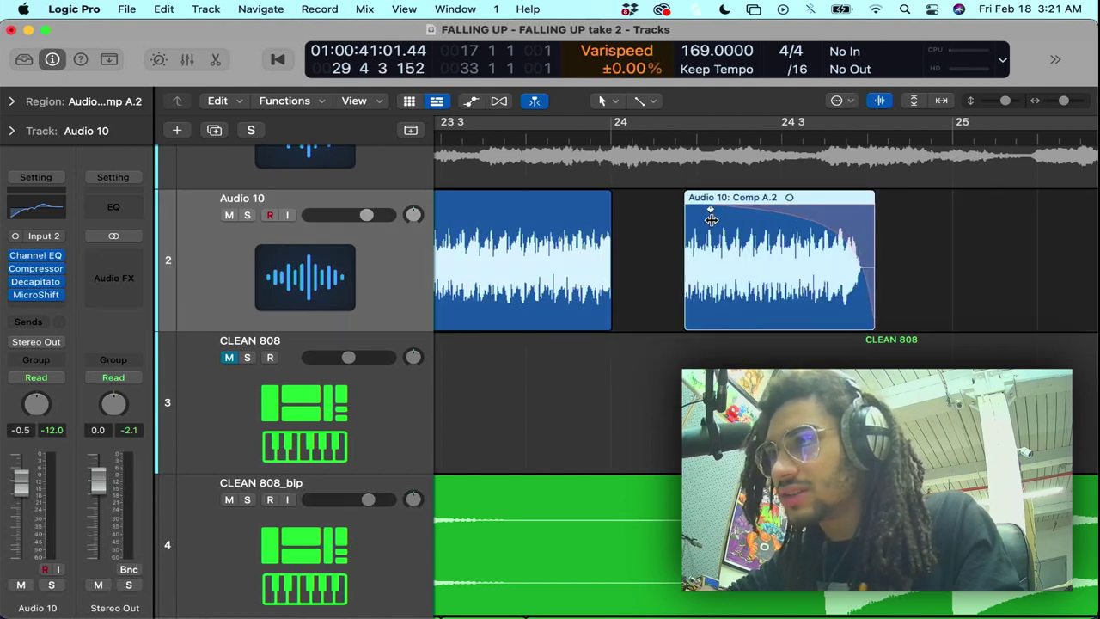
left_click_drag(744, 254, 667, 256)
- Turn the bars 17 to 33 loop back on and play the arrangement from bar 17
key("super+Left")
key("super+Left")
key("super+Left")
key("super+Left")
key("super+Left")
key("super+Left")
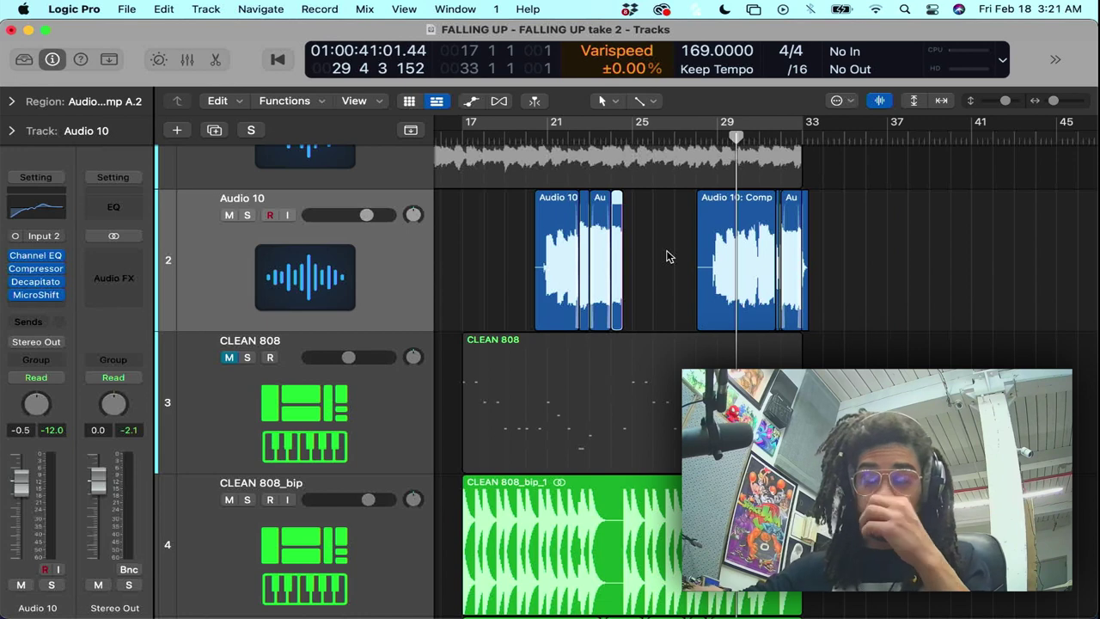
key("c")
key("space")
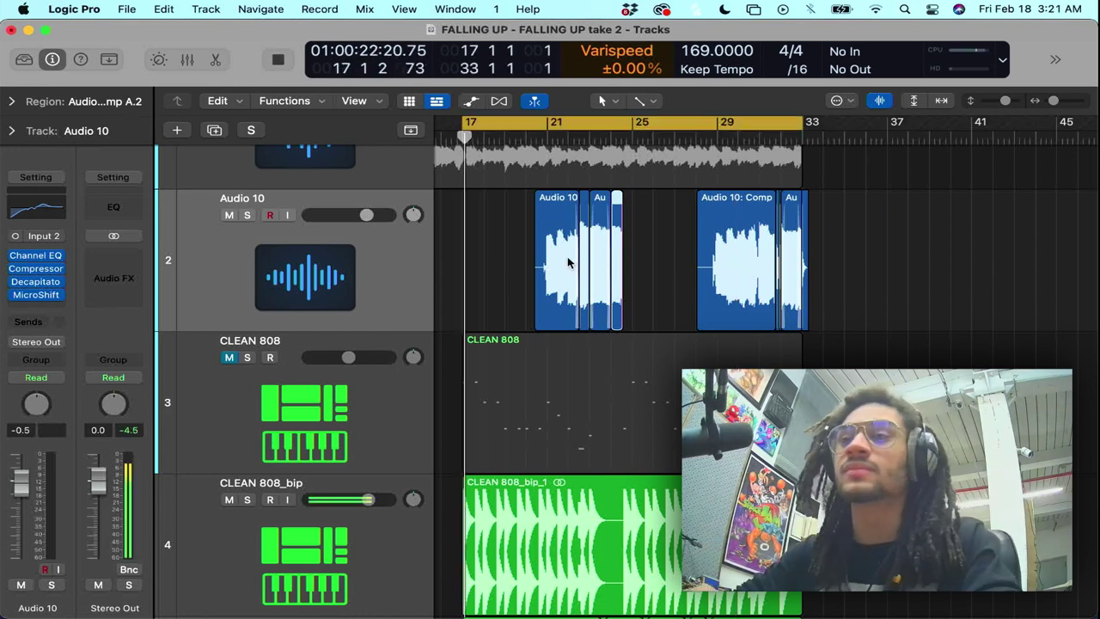
- Unmute the FALLING UP varispeed track and lower its volume slightly during playback
scroll(349, 233, "down", 2)
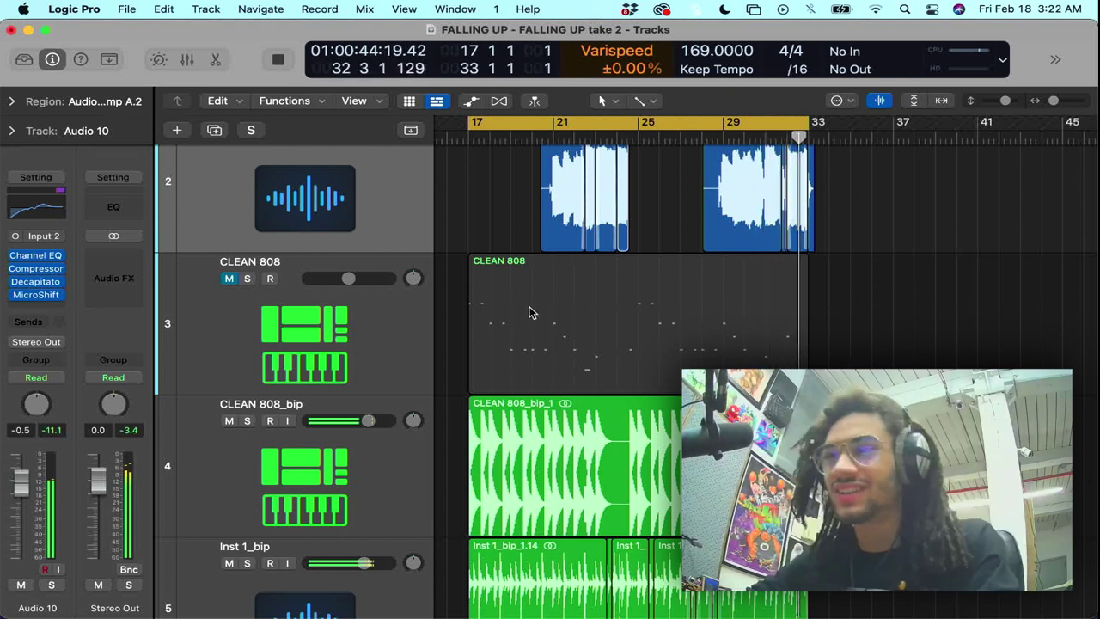
scroll(453, 372, "up", 4)
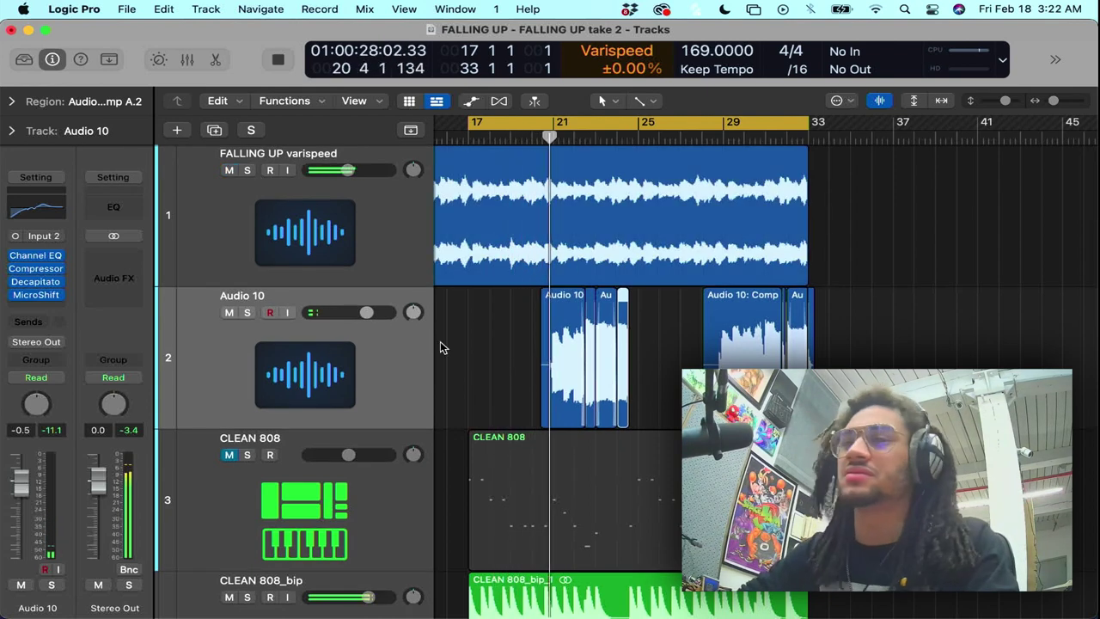
left_click_drag(346, 170, 338, 173)
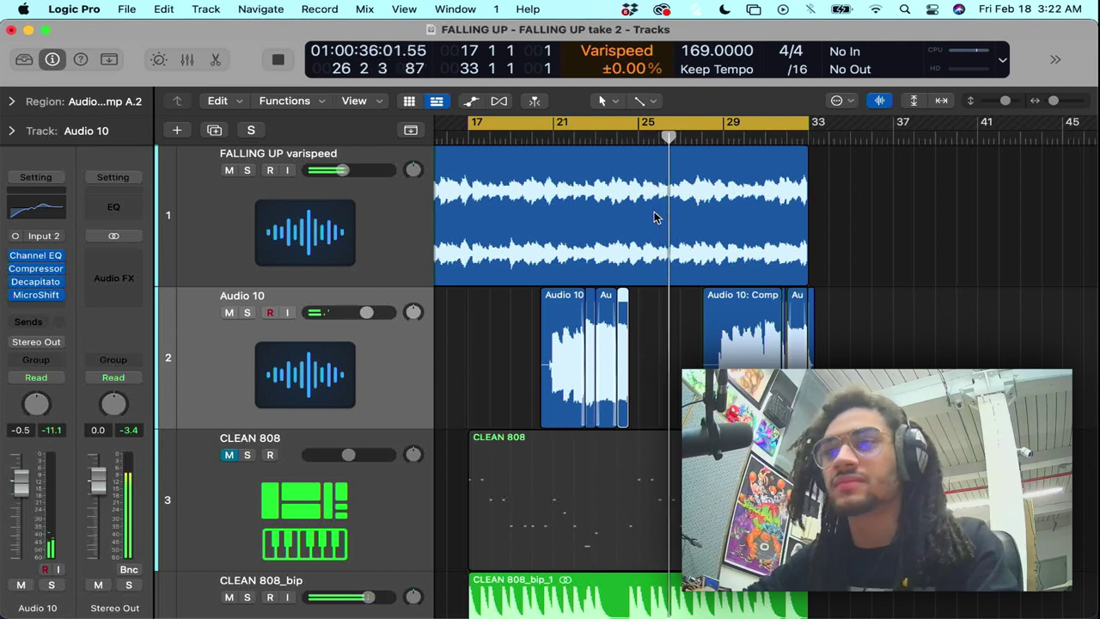
scroll(653, 218, "left", 5)
scroll(655, 218, "down", 5)
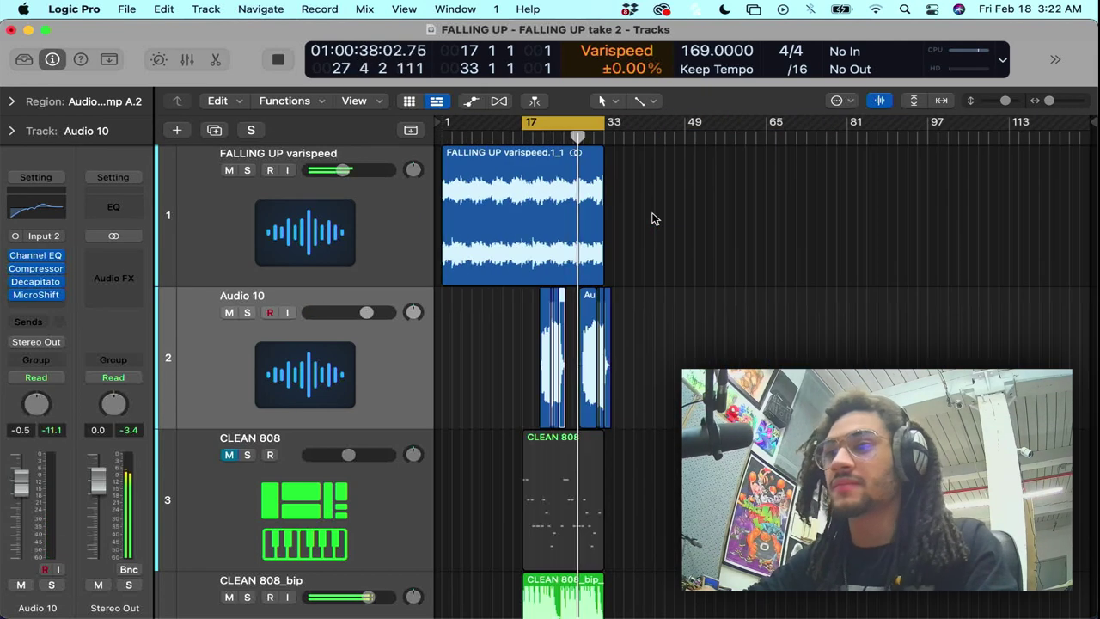
scroll(655, 218, "up", 5)
scroll(651, 219, "down", 2)
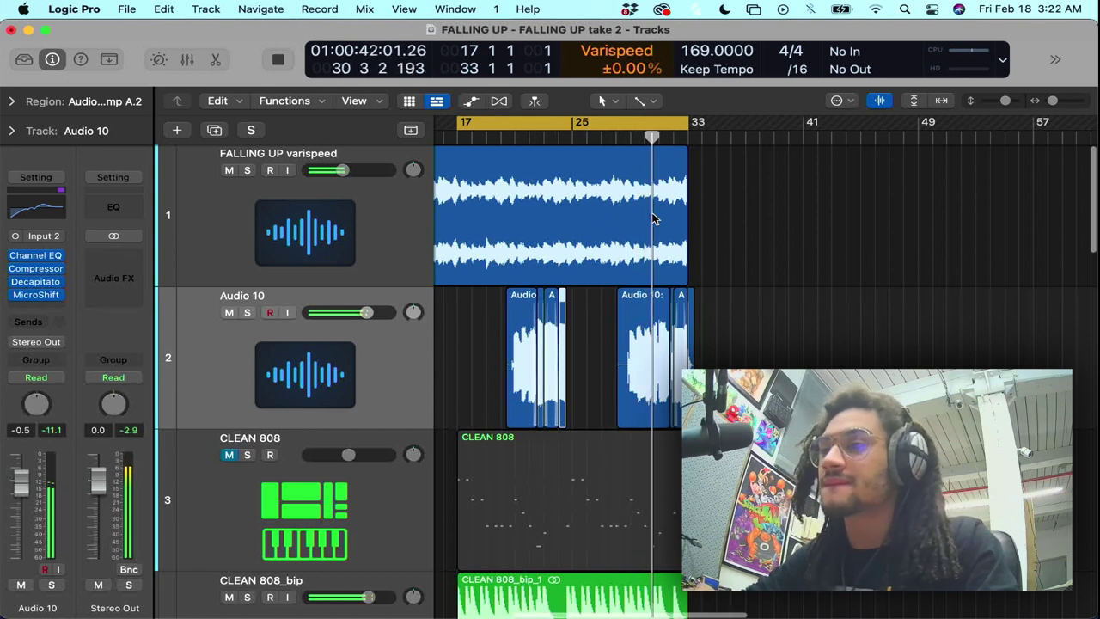
- Split the FALLING UP varispeed region at bar 21, trim the second part to start at about bar 24, and play from bar 17
scroll(651, 218, "left", 2)
left_click_drag(580, 138, 546, 139)
left_click(543, 216)
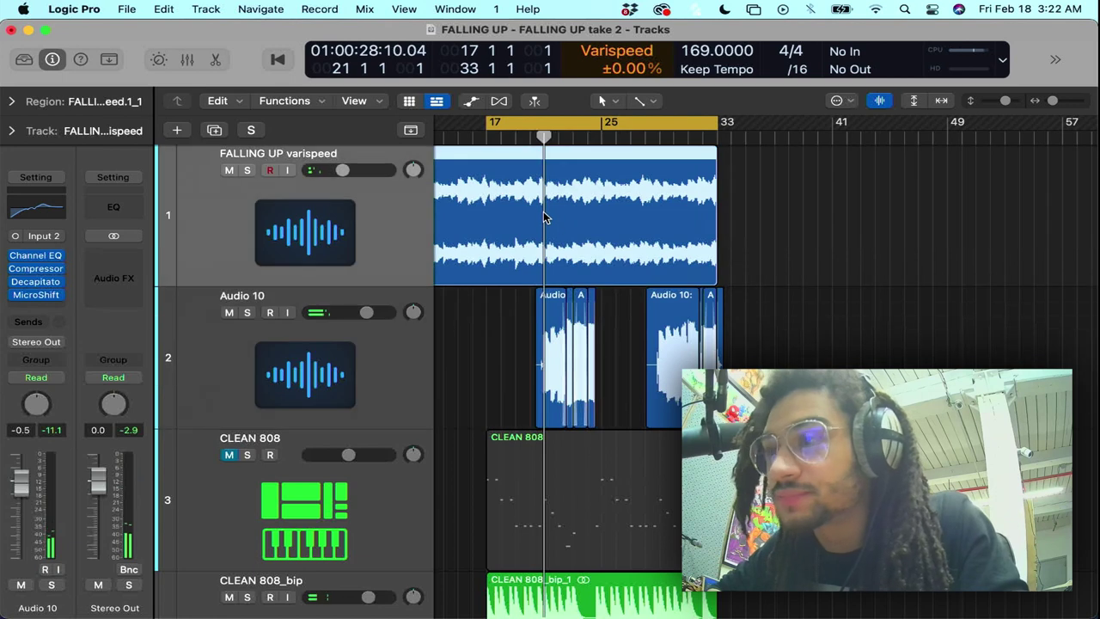
key("super+t")
left_click_drag(545, 246, 591, 250)
key("space")
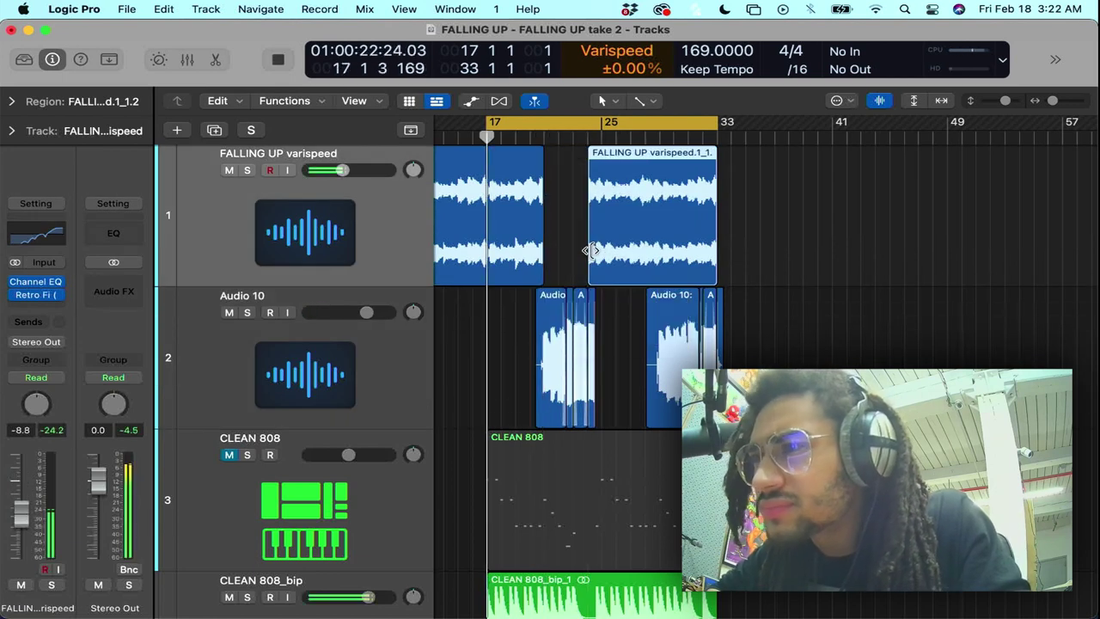
- Split the second FALLING UP varispeed region at bar 29 and delete the part up to bar 33, keeping the loop on
key("c")
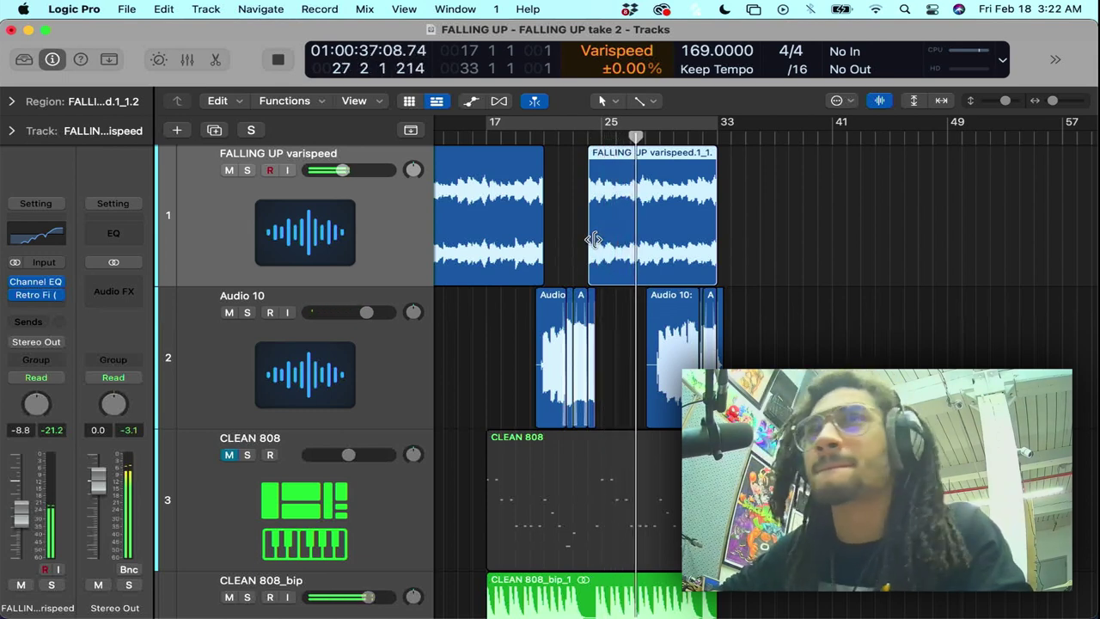
left_click(660, 138)
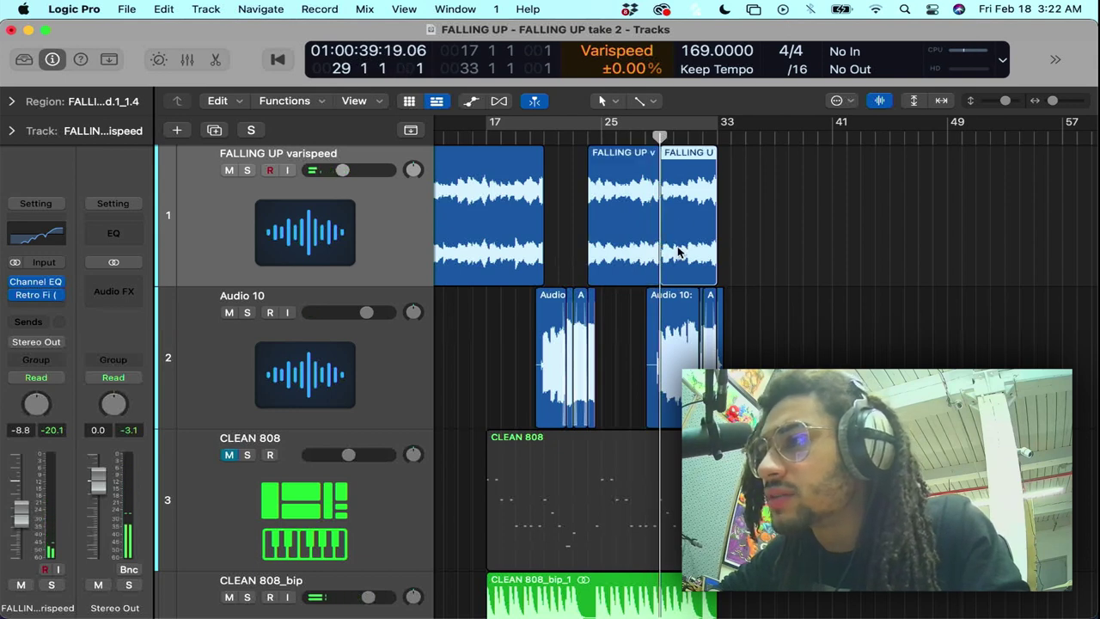
key("space")
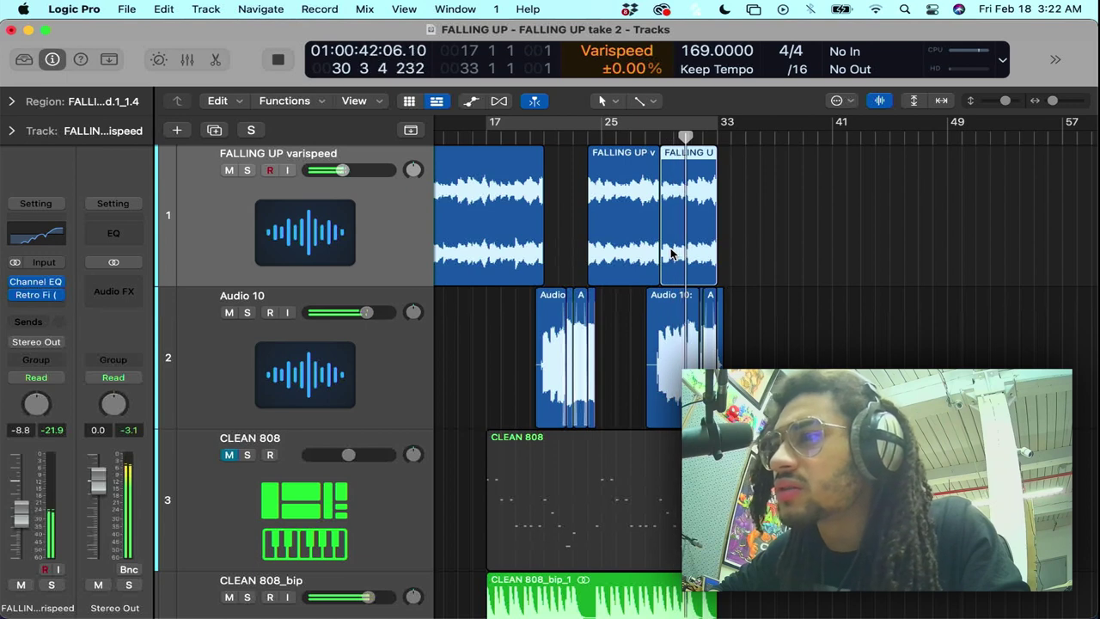
key("c")
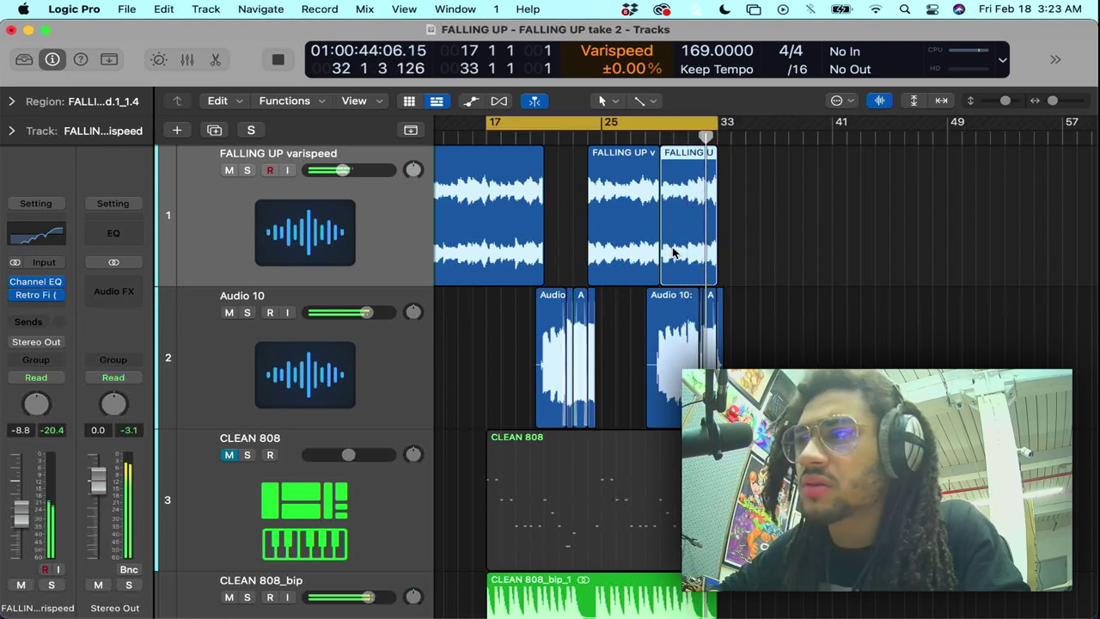
key("Delete")
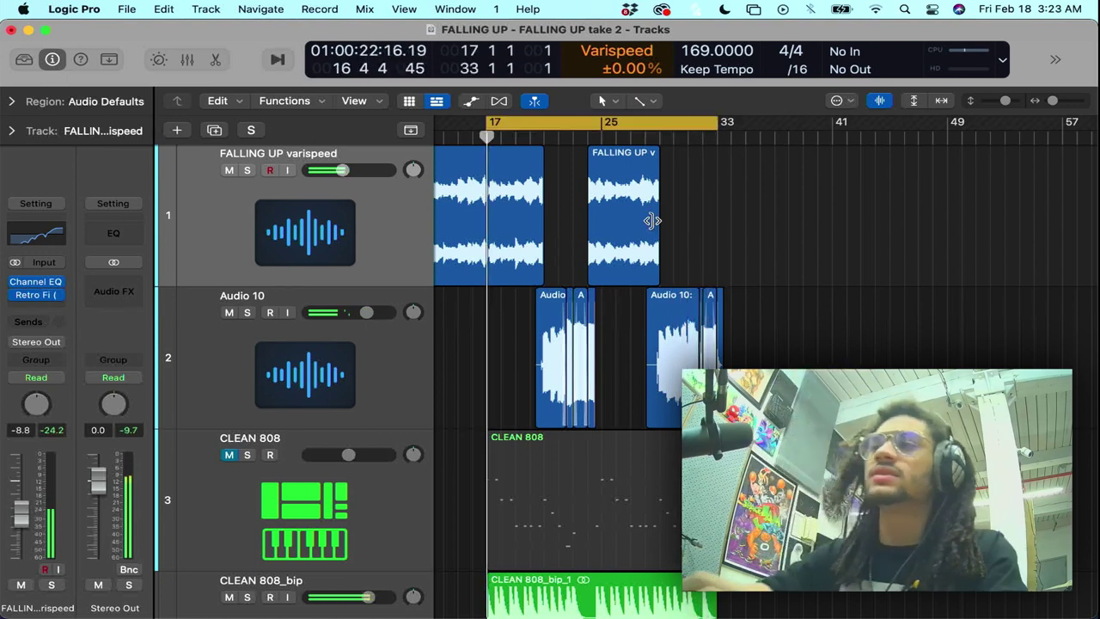
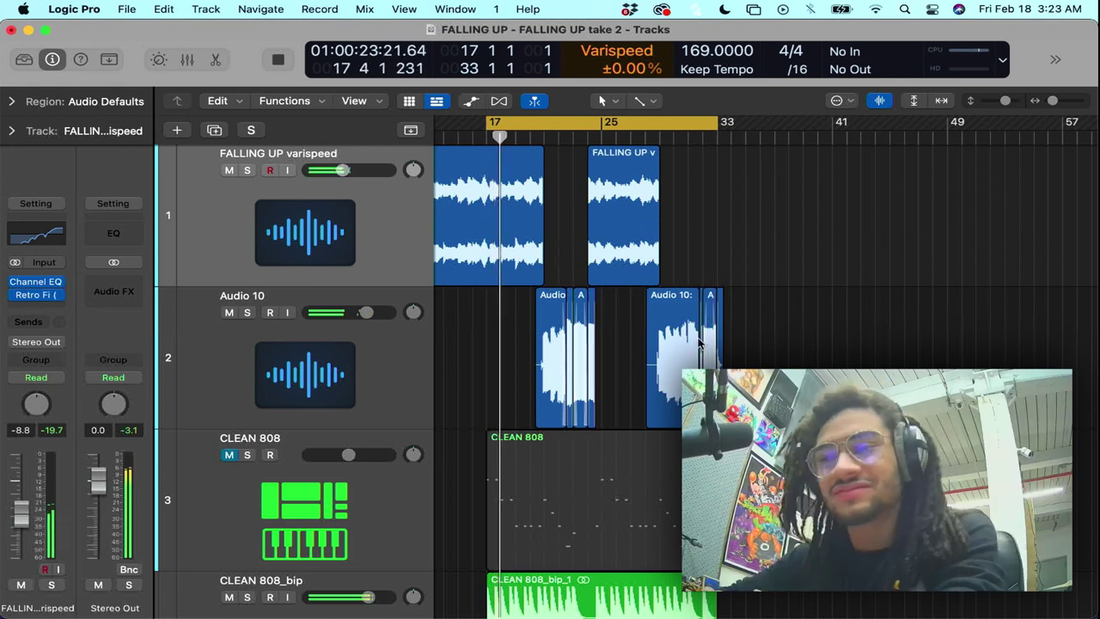
- Unmute Audio 8 - Comp A_bip, mute Audio 9/ Comp A_bip_1_bip, and lower the Audio 8 volume slightly
scroll(652, 221, "down", 6)
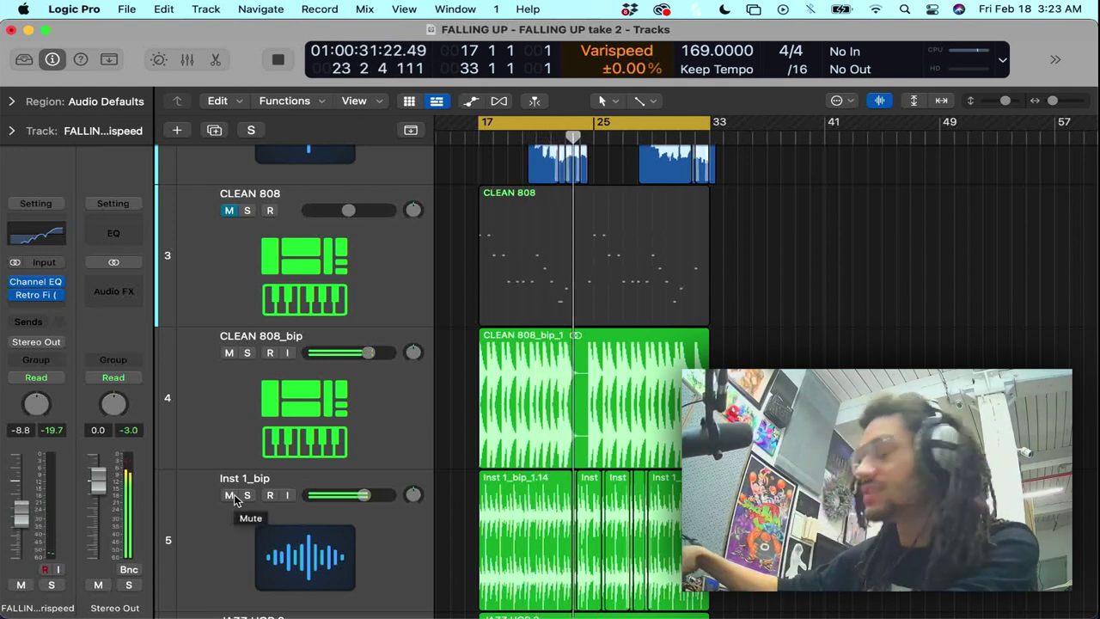
scroll(320, 423, "down", 10)
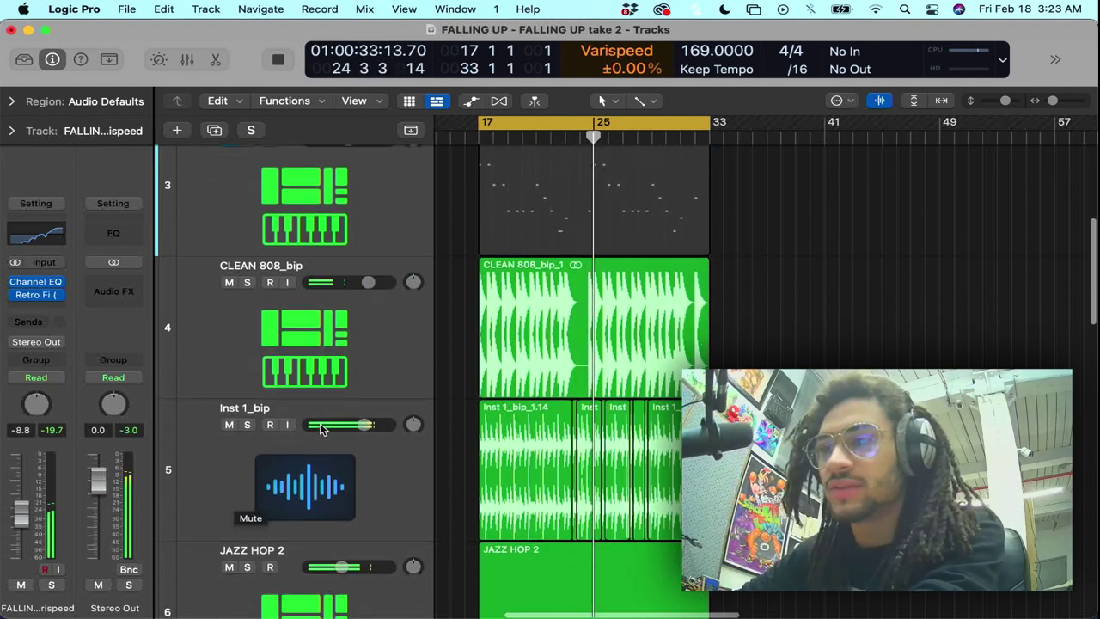
left_click(230, 432)
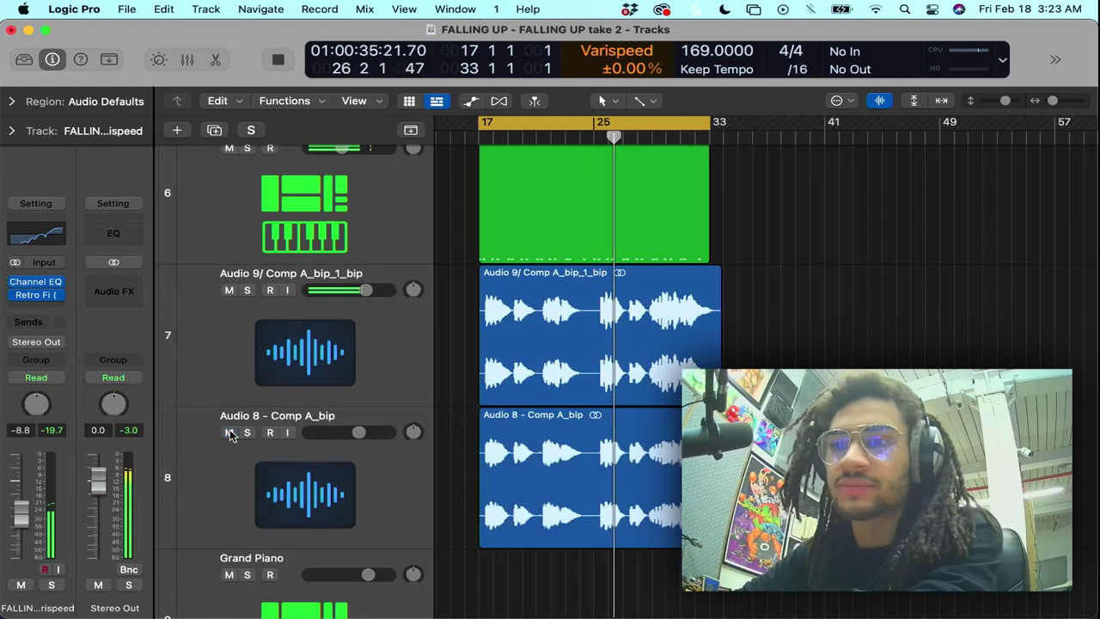
left_click(229, 290)
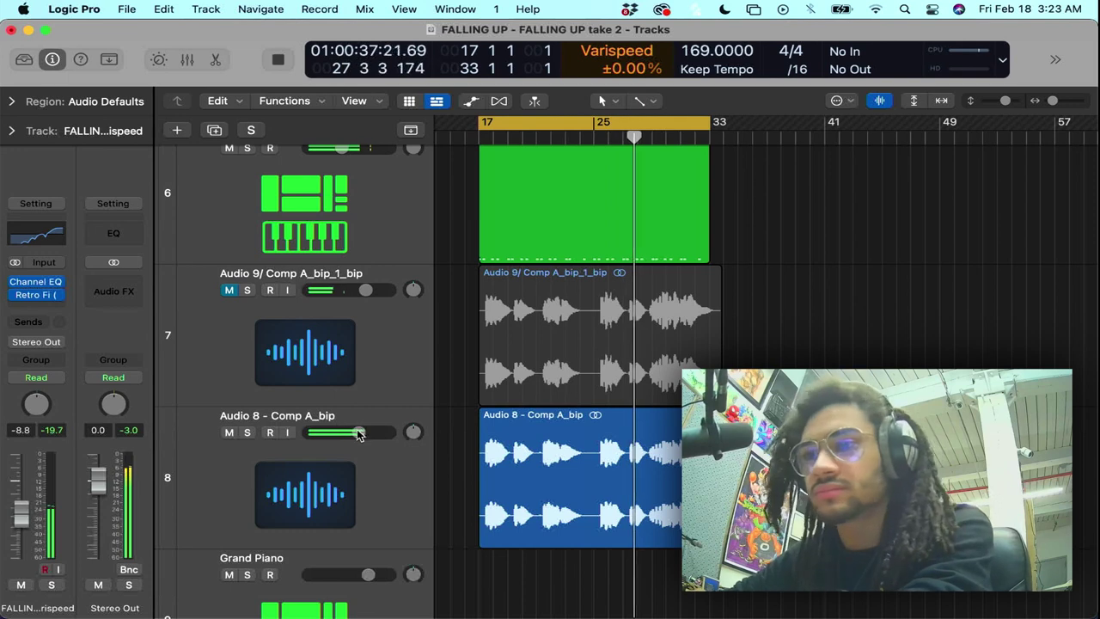
left_click_drag(355, 432, 356, 434)
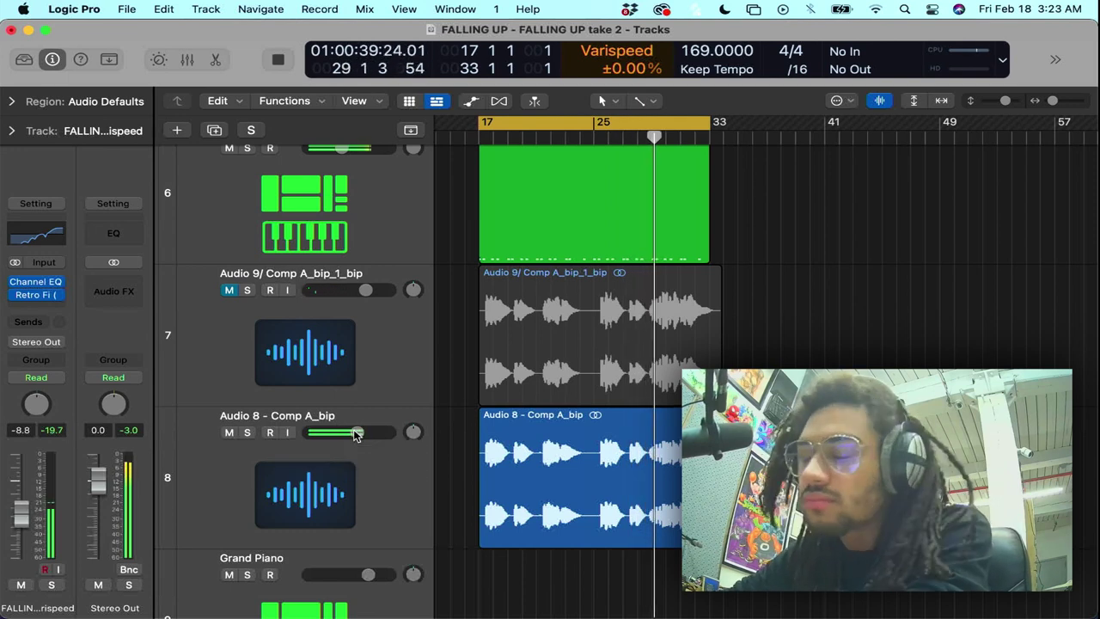
- Raise the Audio 10 track's volume slightly, stop playback, and solo the track
scroll(355, 438, "up", 15)
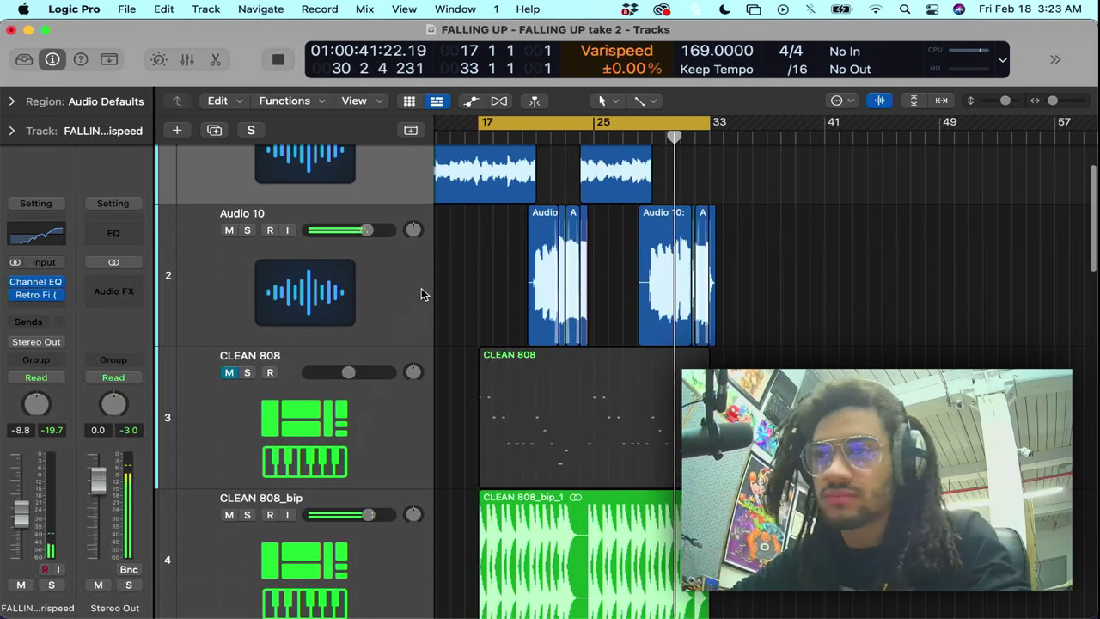
left_click_drag(367, 230, 372, 229)
key("space")
left_click(247, 230)
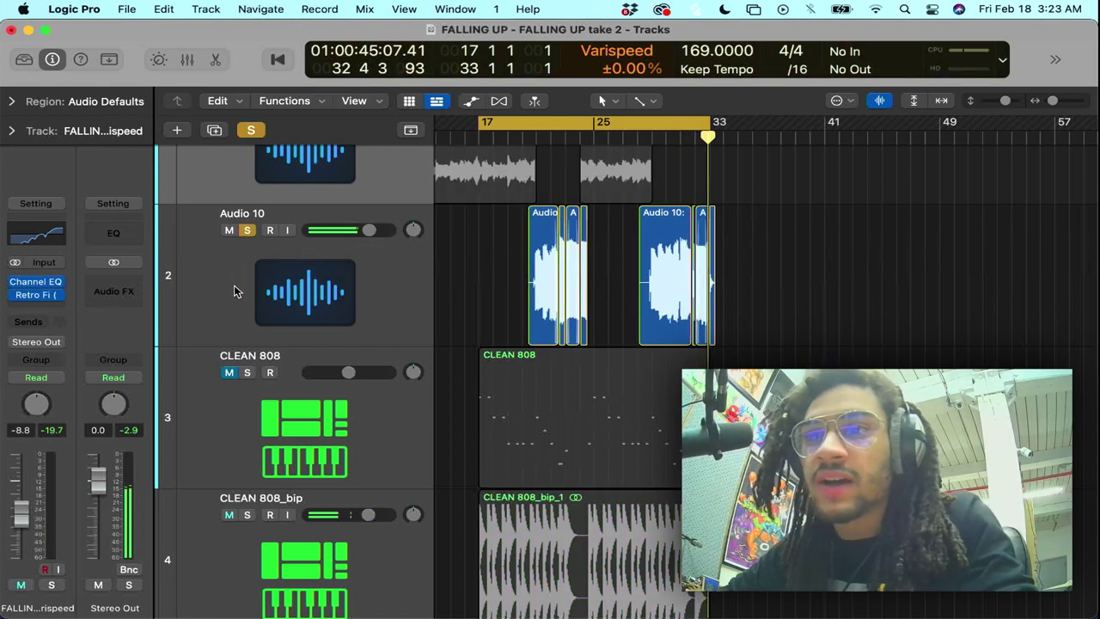
- Insert a stereo ChromaVerb reverb after MicroShift on the Audio 10 track
left_click(234, 284)
left_click(31, 309)
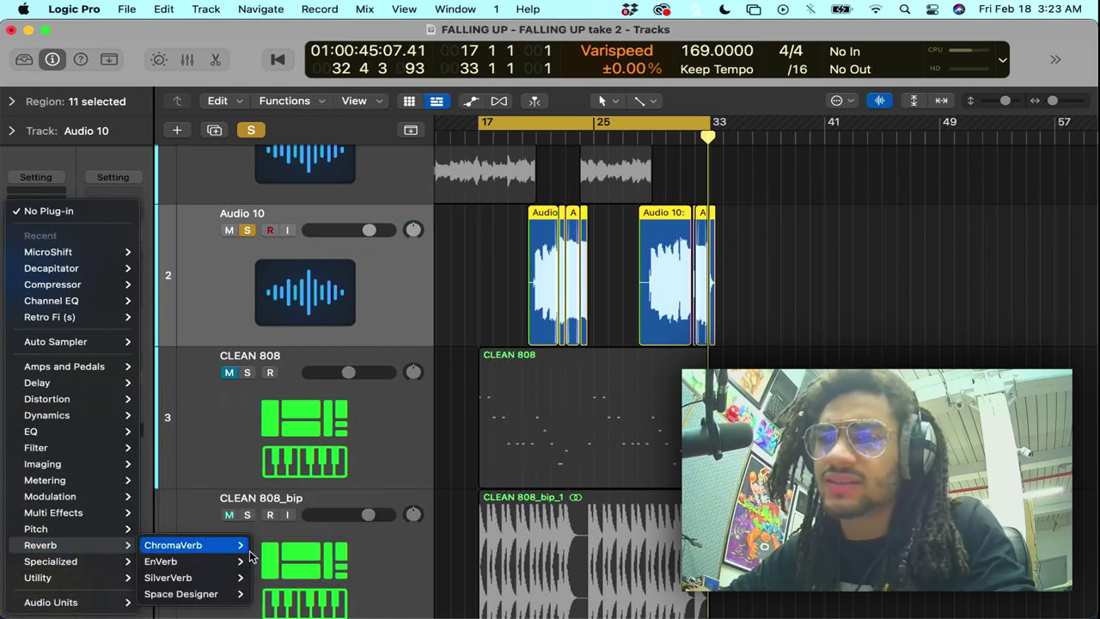
left_click(264, 545)
left_click(42, 308)
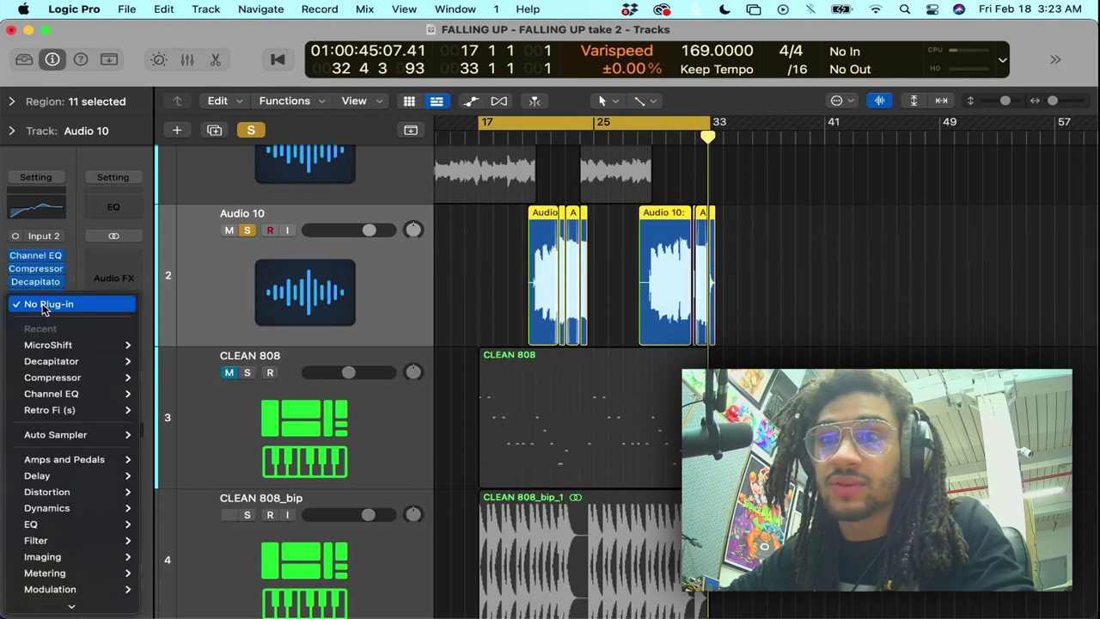
mouse_move(65, 540)
scroll(69, 550, "down", 3)
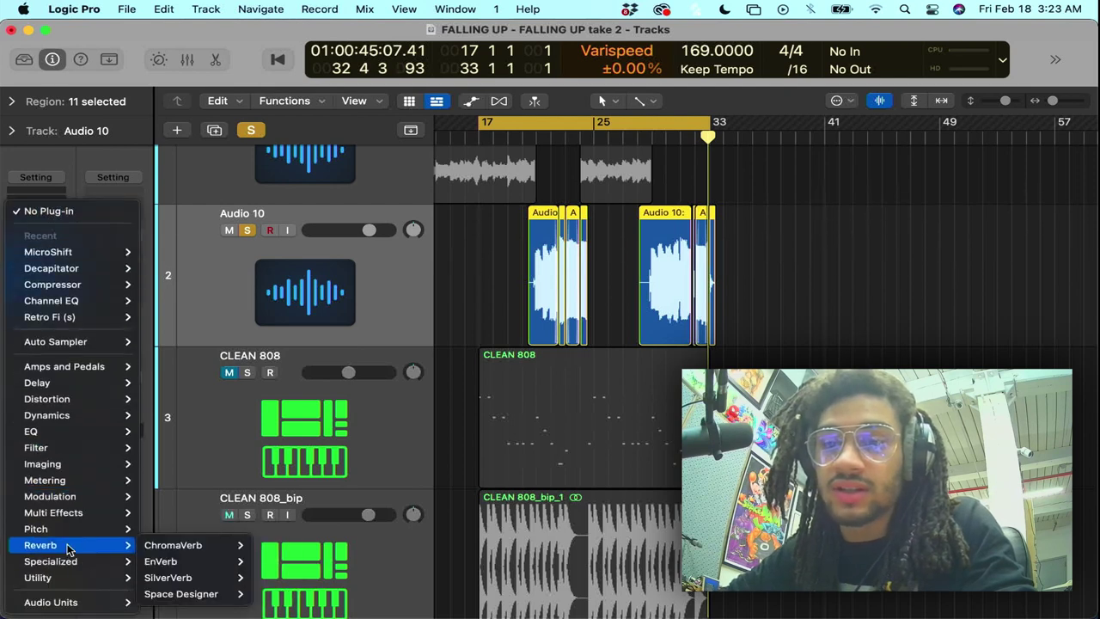
mouse_move(203, 554)
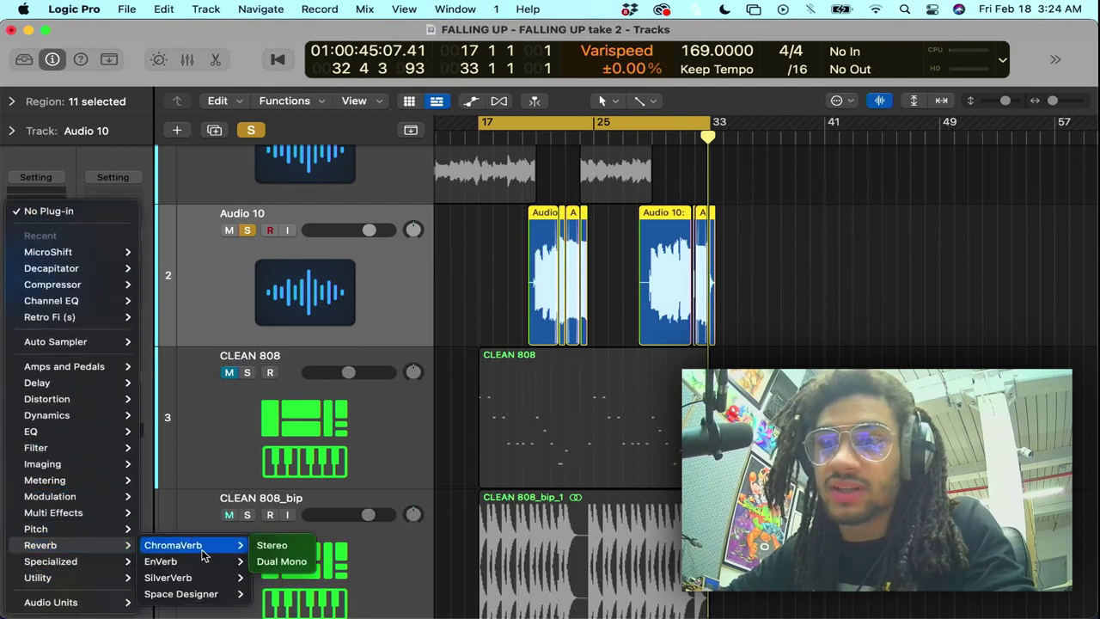
left_click(271, 548)
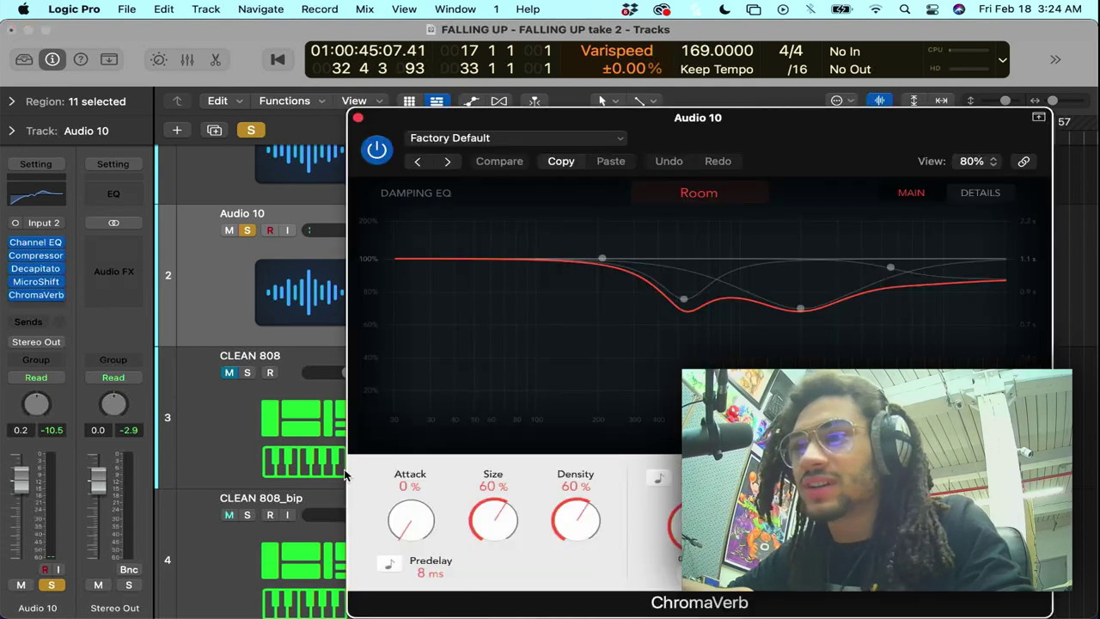
- Set the loop to start at bar 21 and play the soloed Audio 10 vocal with the reverb
left_click_drag(628, 115, 394, 227)
scroll(425, 233, "down", 2)
key("space")
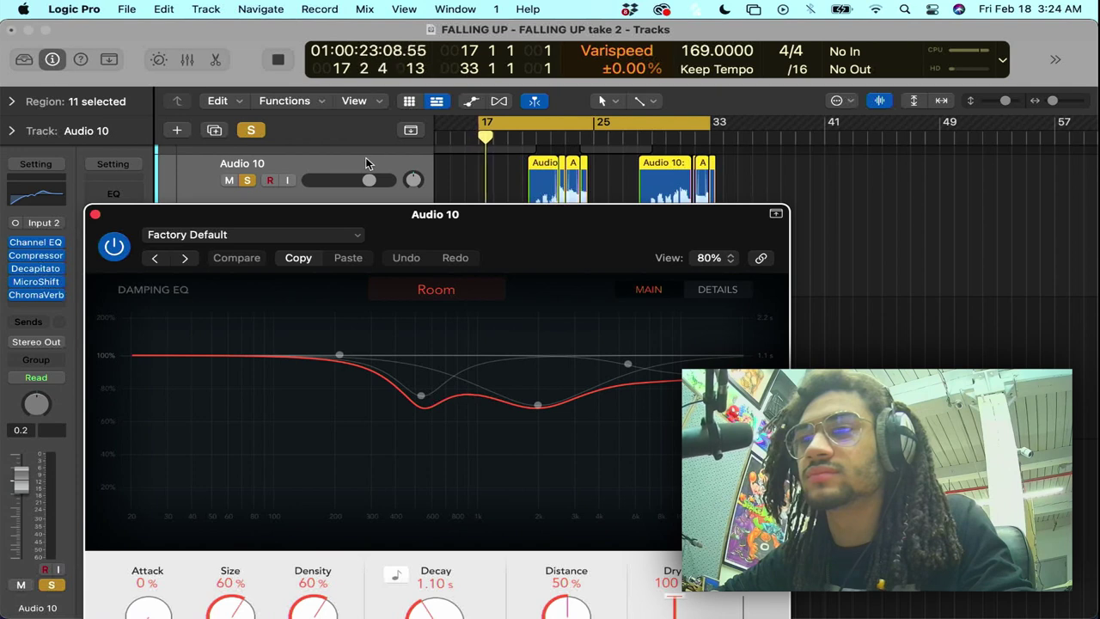
key("space")
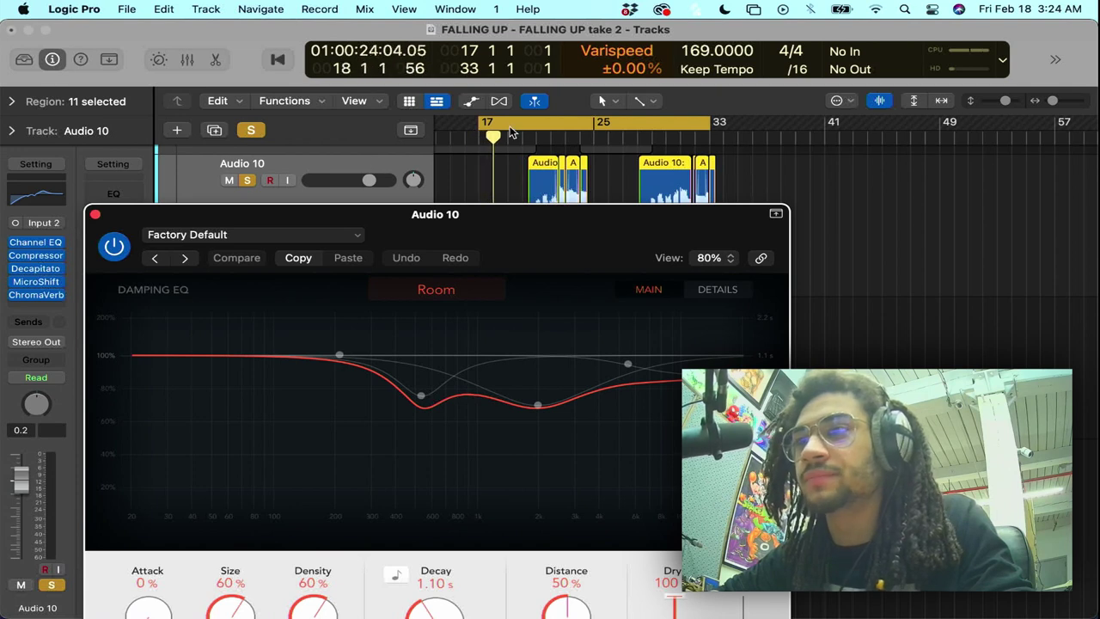
left_click(518, 184)
left_click_drag(493, 126, 602, 132)
key("space")
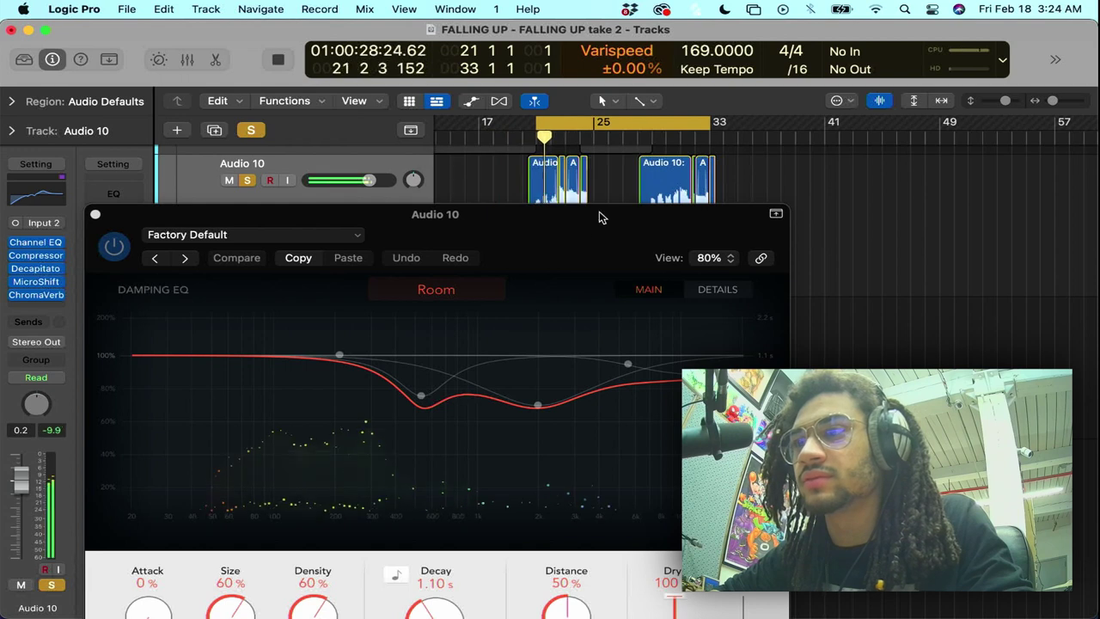
- Load the Dirty Chamber preset in ChromaVerb, audition it on the soloed vocal, and close the plug-in
left_click_drag(597, 215, 611, 122)
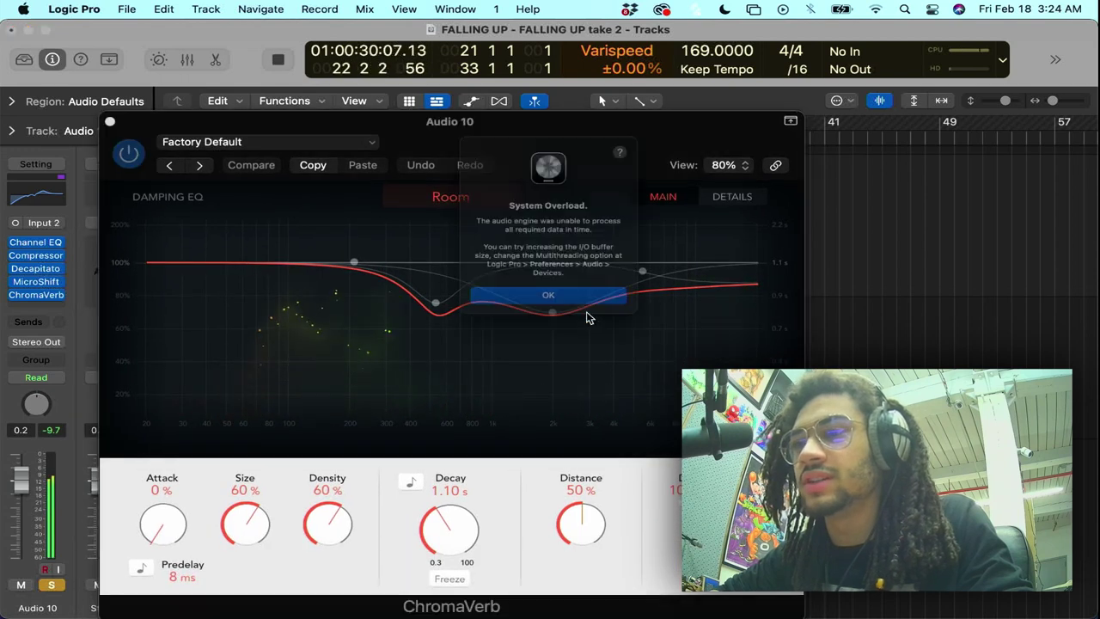
left_click(577, 318)
left_click(330, 142)
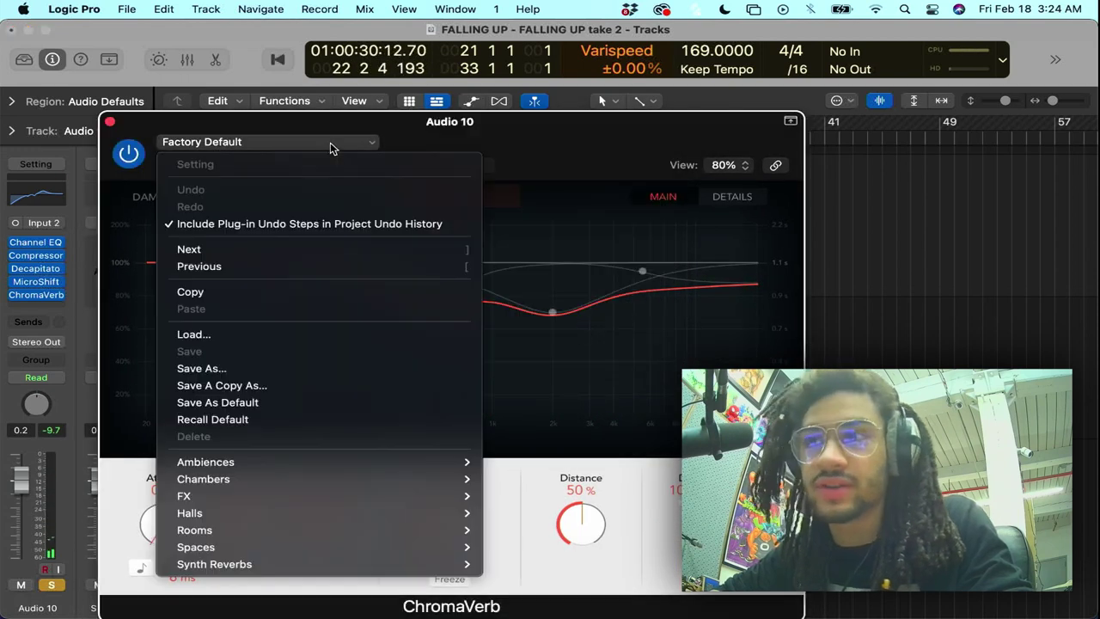
mouse_move(315, 530)
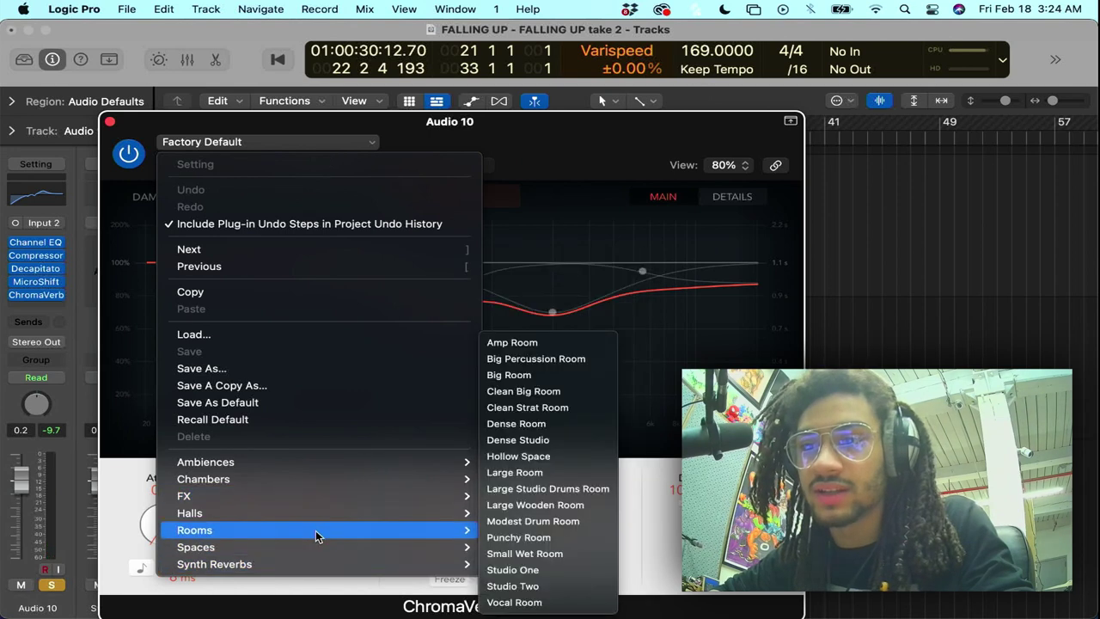
mouse_move(311, 564)
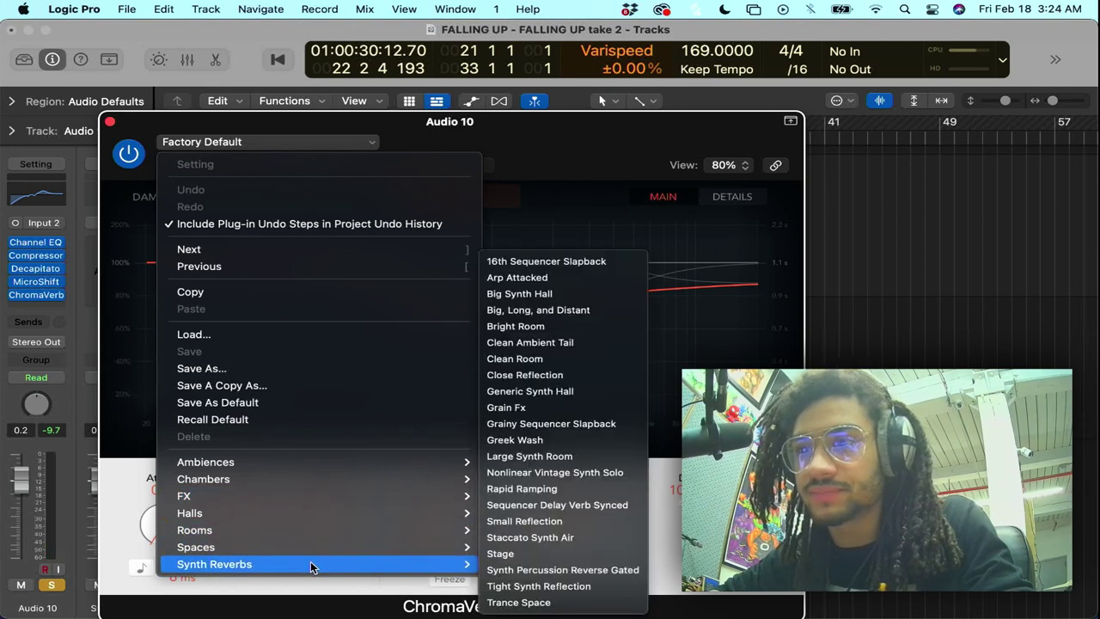
mouse_move(304, 479)
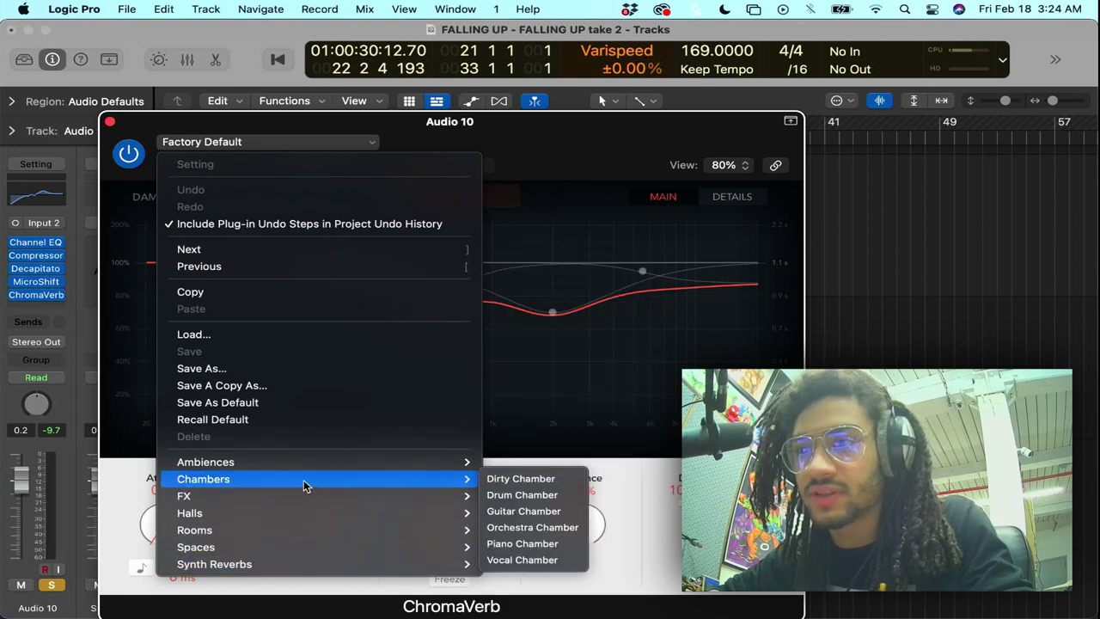
left_click(533, 479)
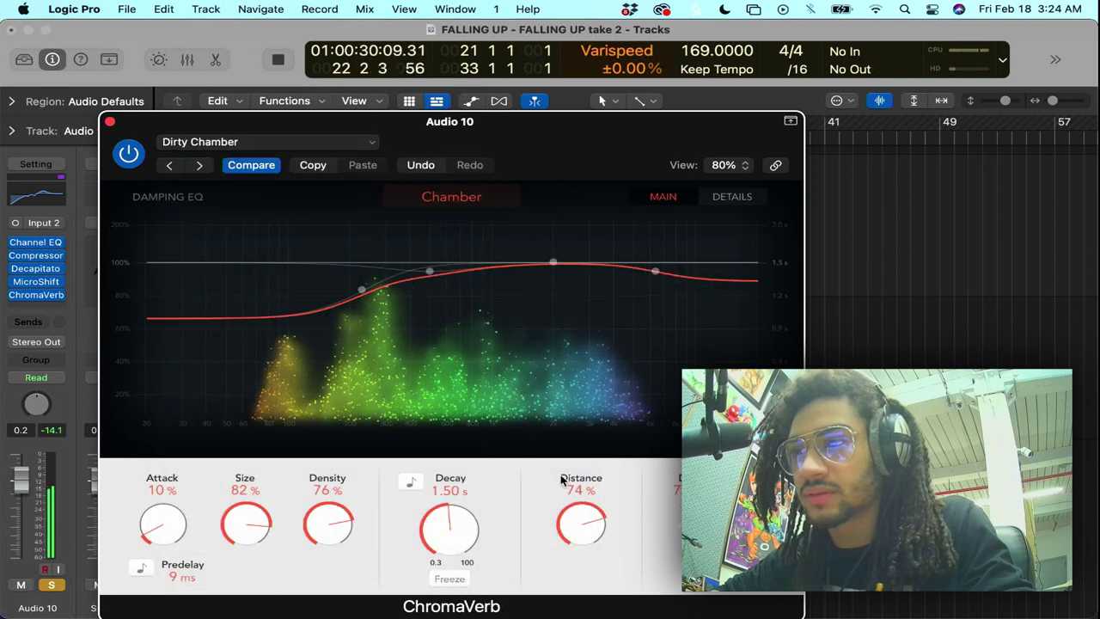
left_click(567, 316)
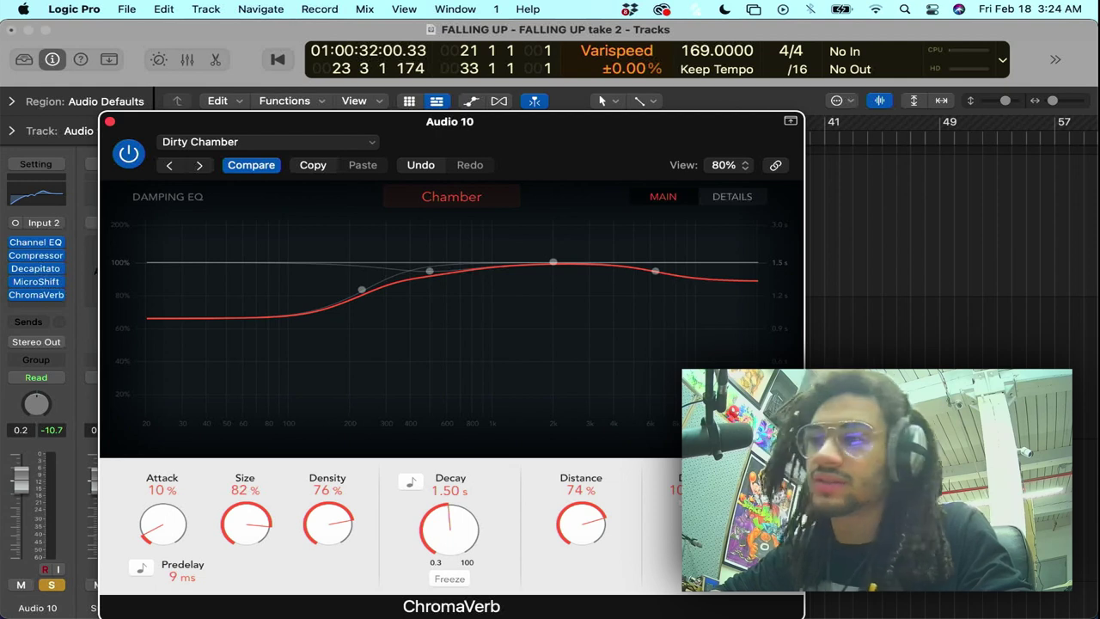
left_click(110, 122)
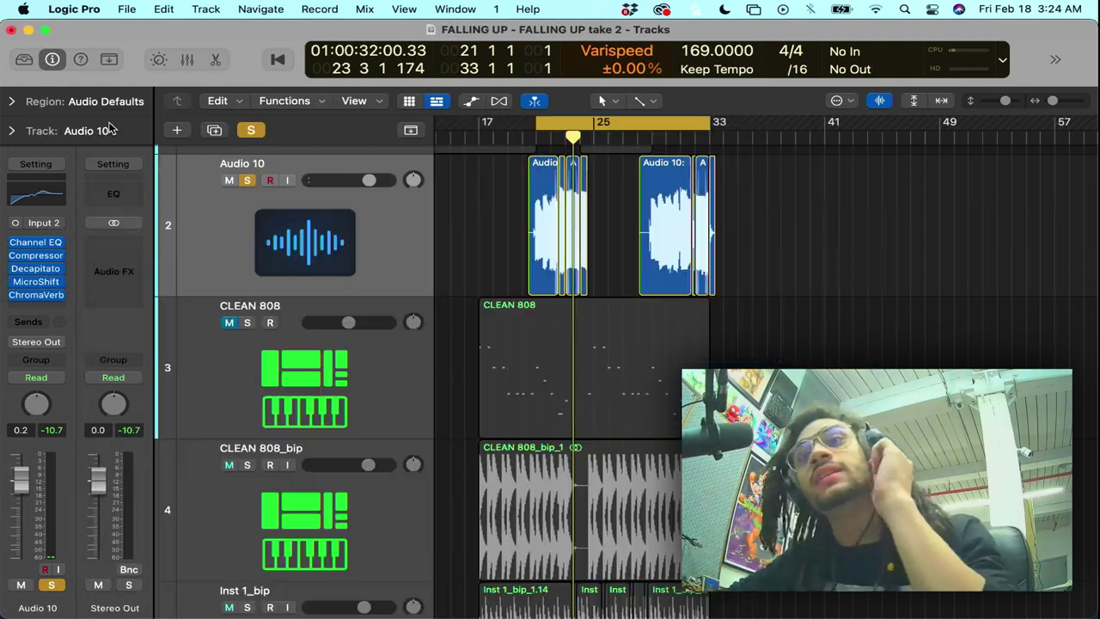
- Select all the Audio 10 vocal regions and bounce them in place to a new track
scroll(563, 429, "up", 3)
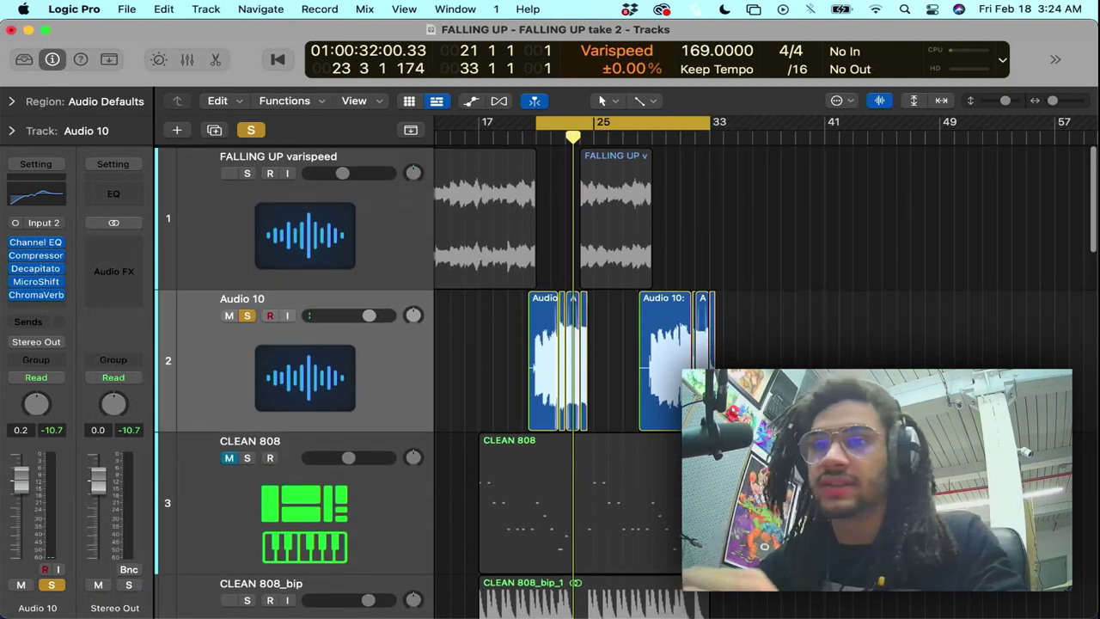
left_click(379, 371)
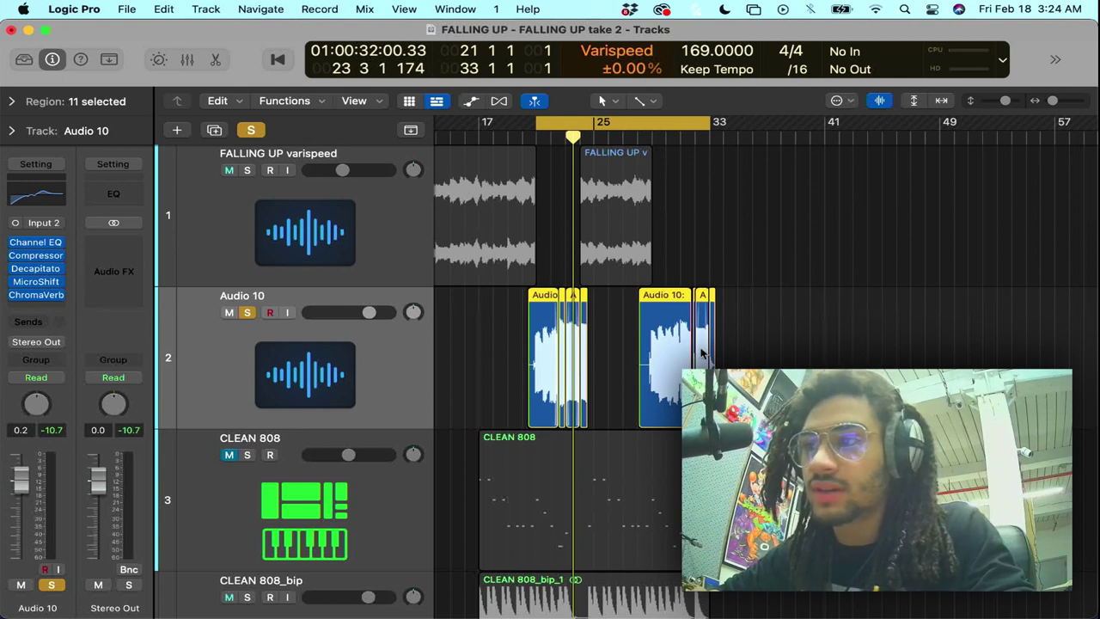
left_click_drag(509, 364, 509, 362)
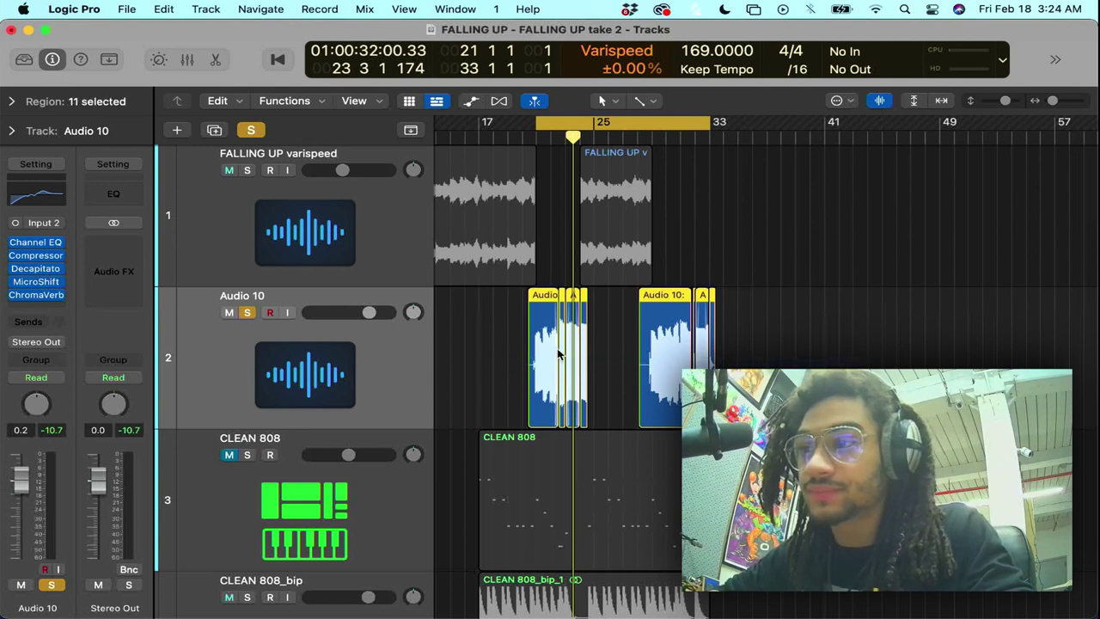
right_click(653, 361)
left_click(687, 269)
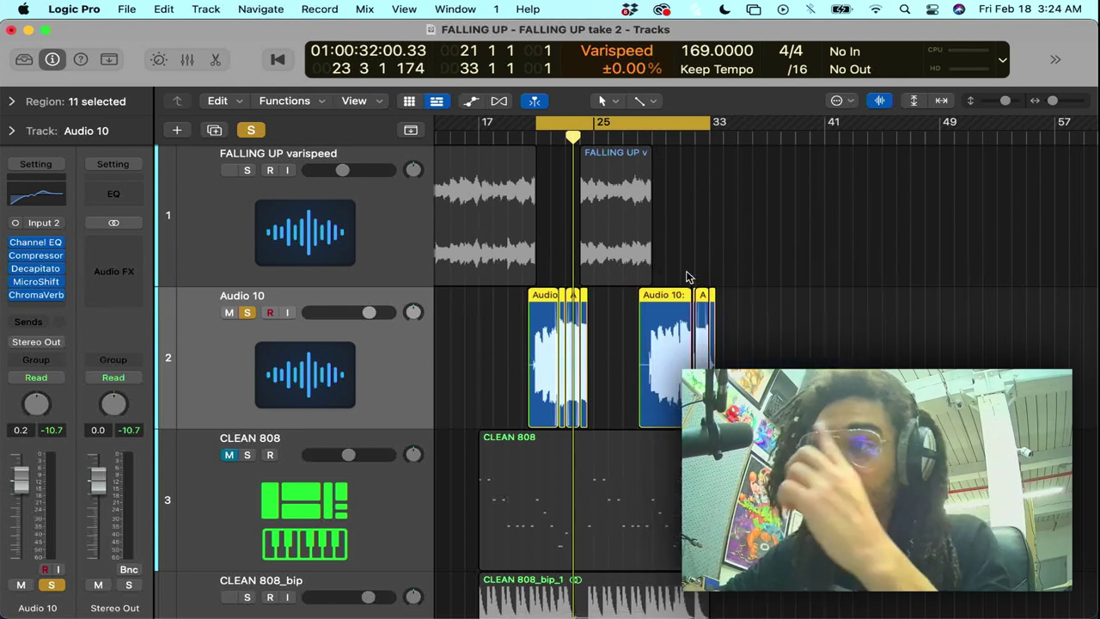
key("Return")
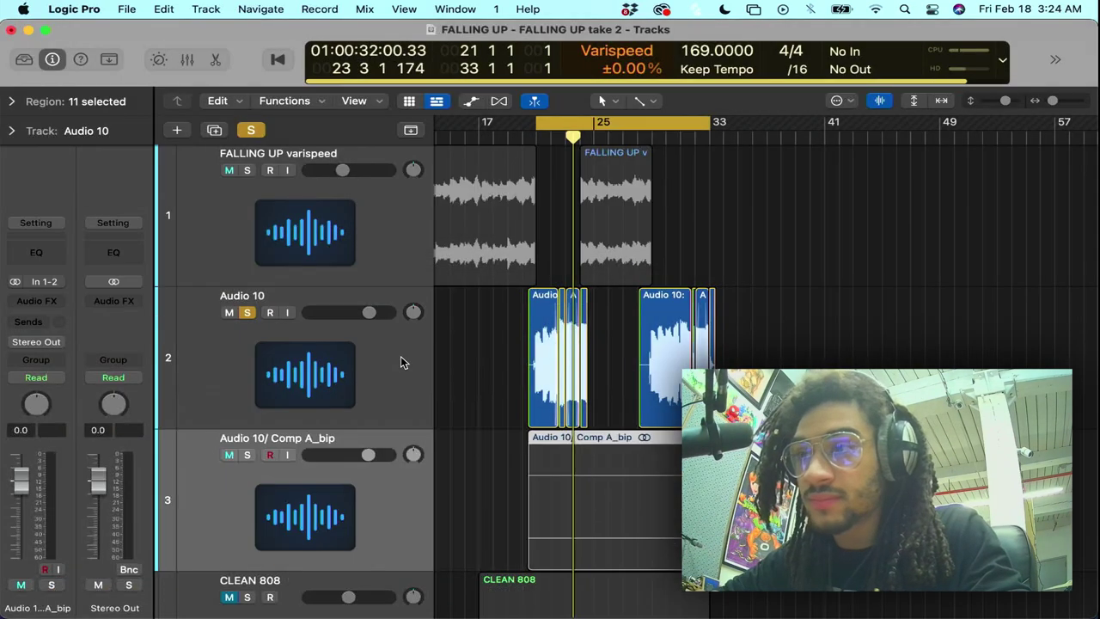
- Mute and unsolo the original Audio 10 track, solo its bounced copy, and play the bounce
left_click(228, 311)
left_click(247, 313)
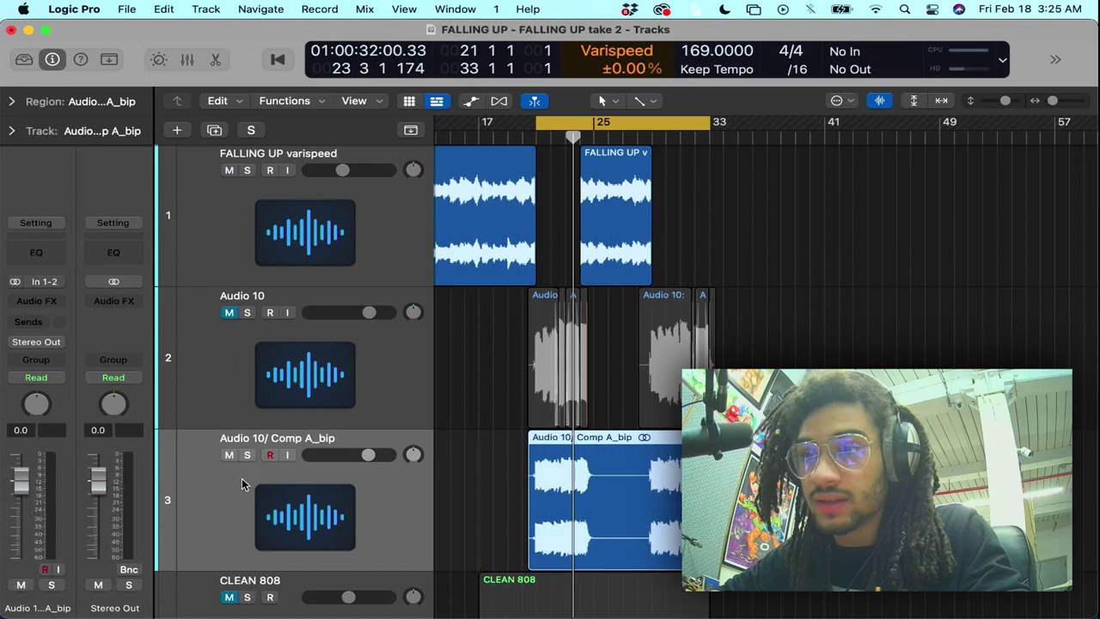
left_click(248, 456)
key("space")
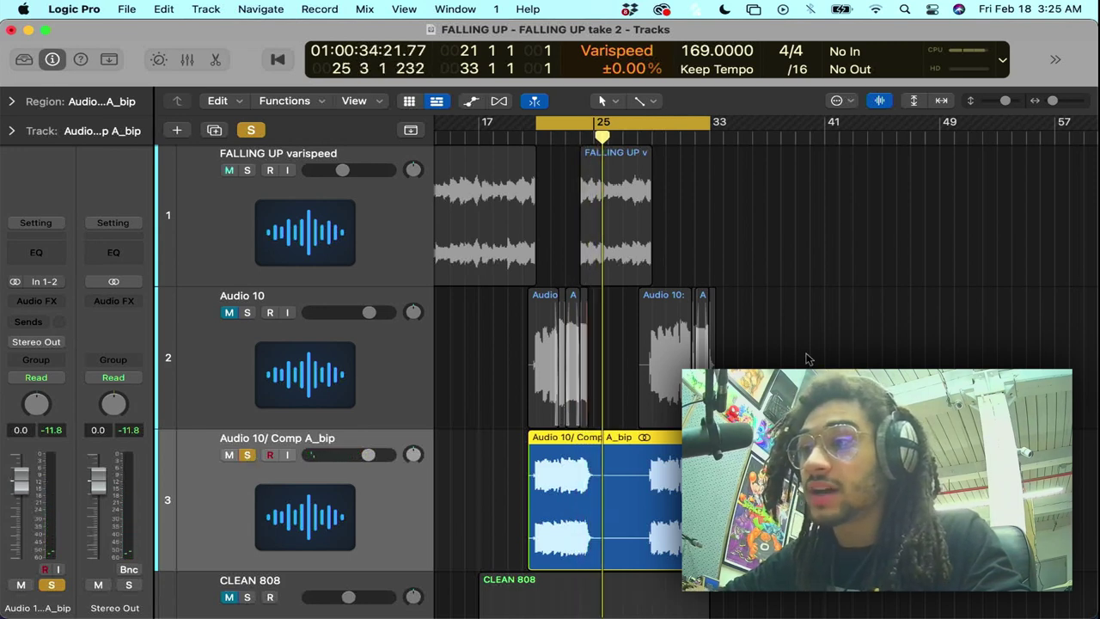
- Select the original Audio 10 track and solo it alongside the bounced copy
left_click(241, 333)
left_click(246, 313)
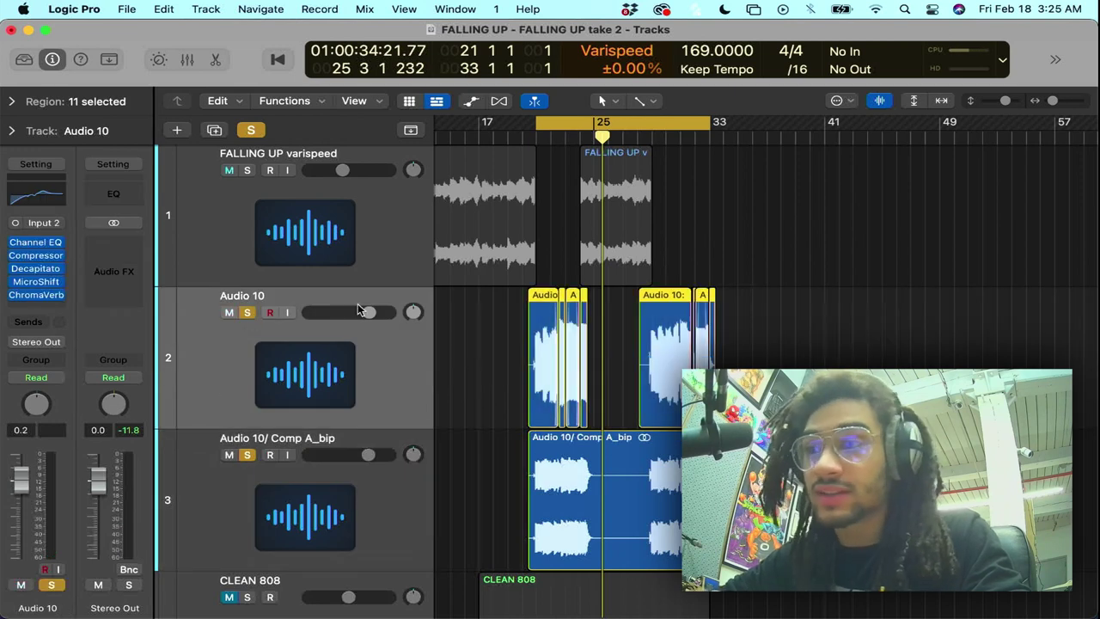
scroll(627, 343, "up", 8)
scroll(627, 343, "right", 8)
scroll(626, 343, "right", 3)
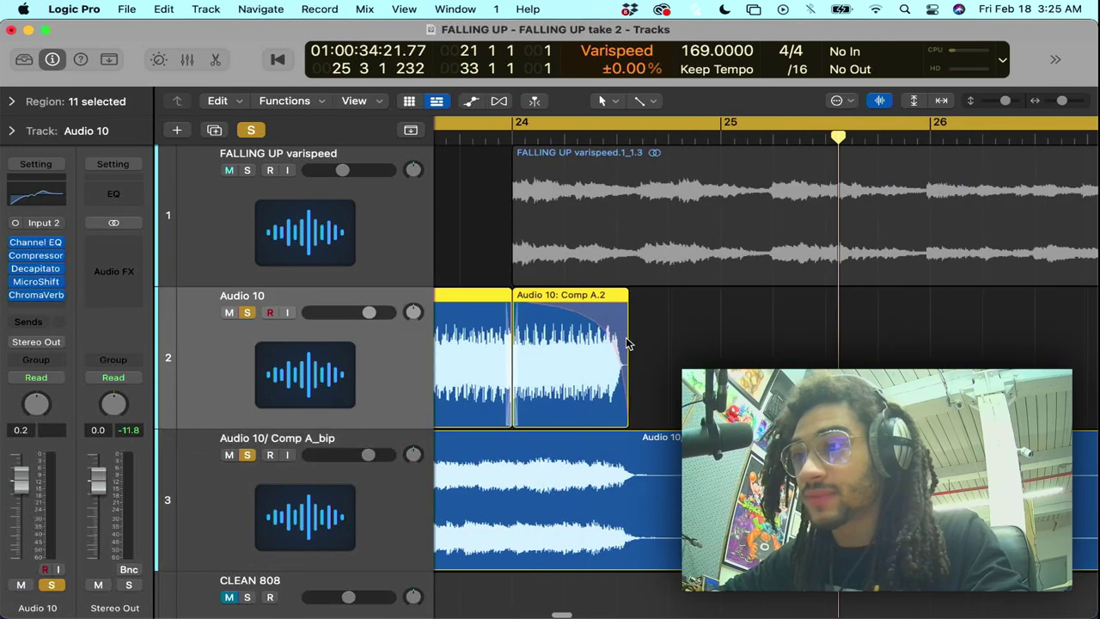
- Try to change the ending fade of the Audio 10: Comp A.2 region near bar 24 to Fade-Out
right_click(599, 328)
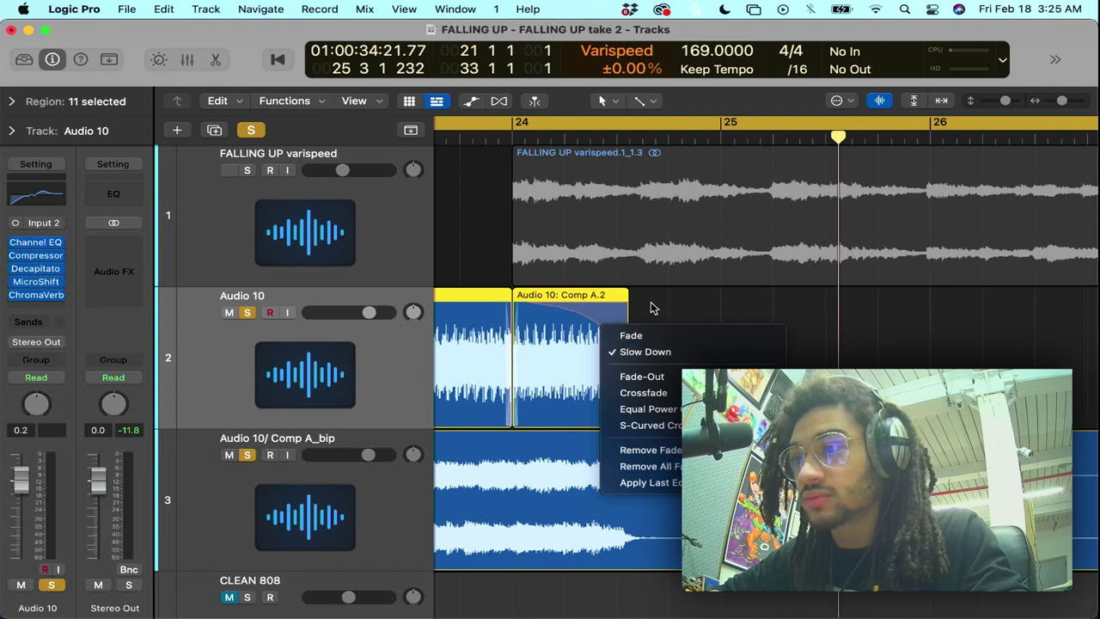
left_click(651, 308)
left_click(669, 335)
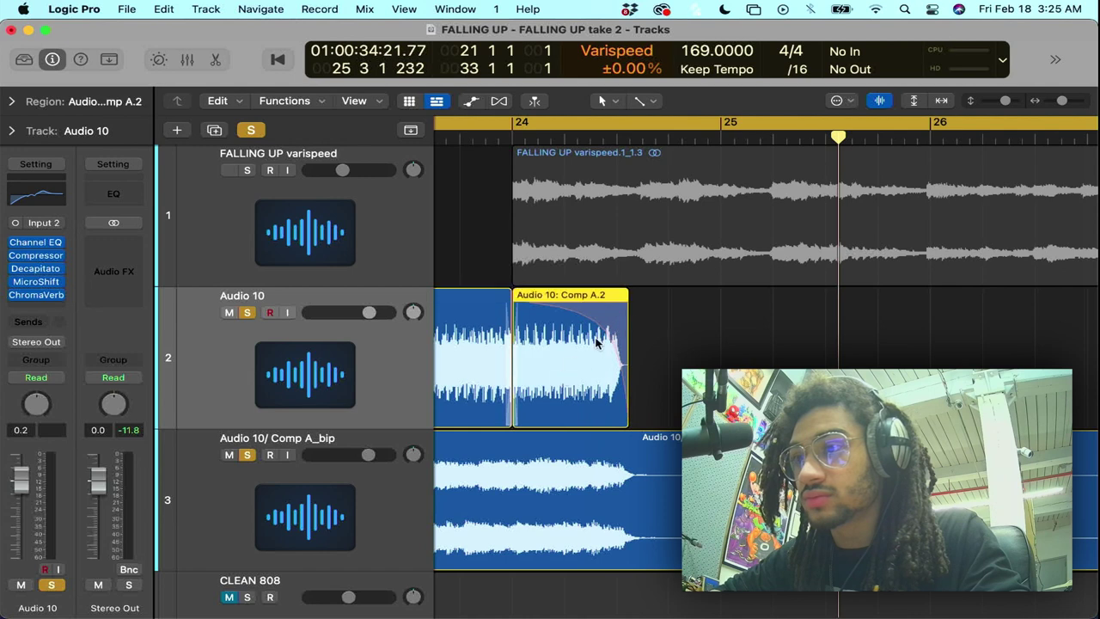
right_click(605, 333)
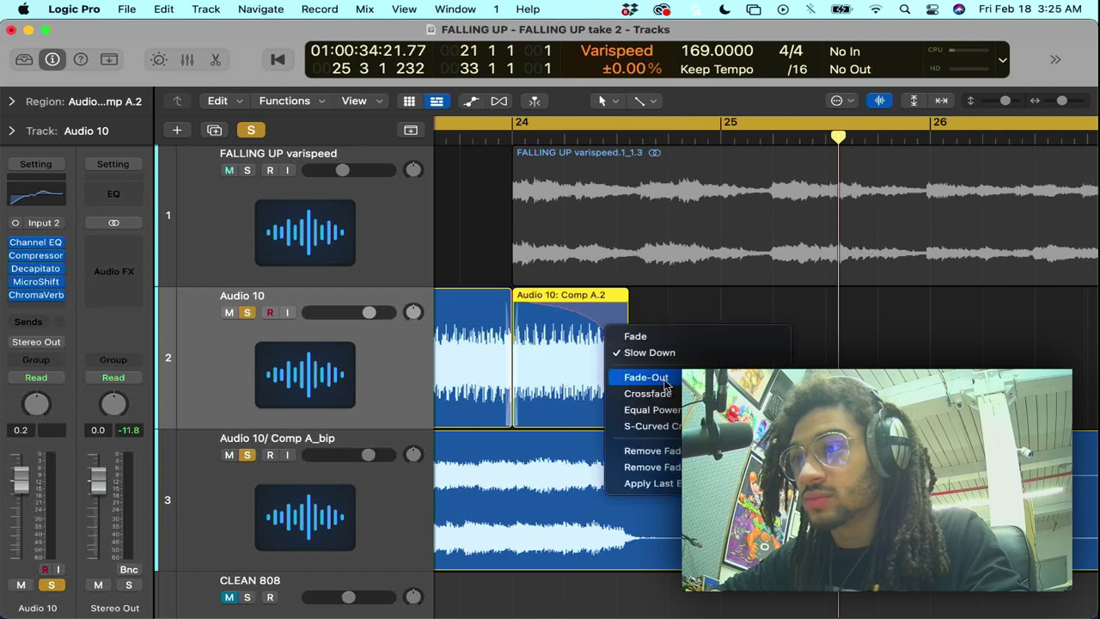
left_click(664, 384)
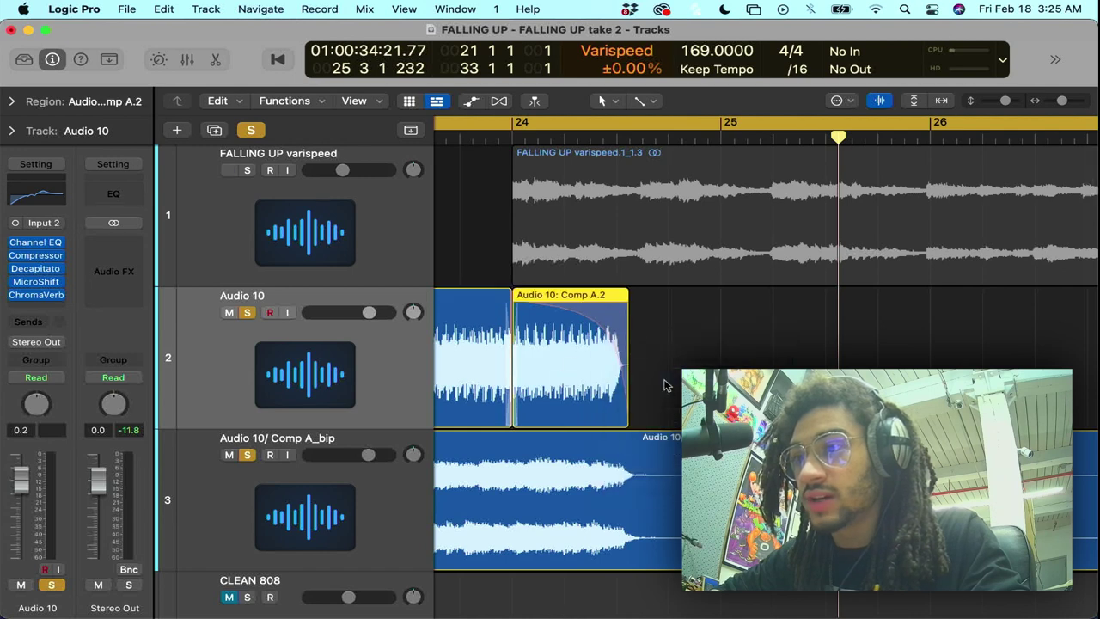
- Remove the fade-out from the end of the Audio 10: Comp A.2 region near bar 24
right_click(607, 330)
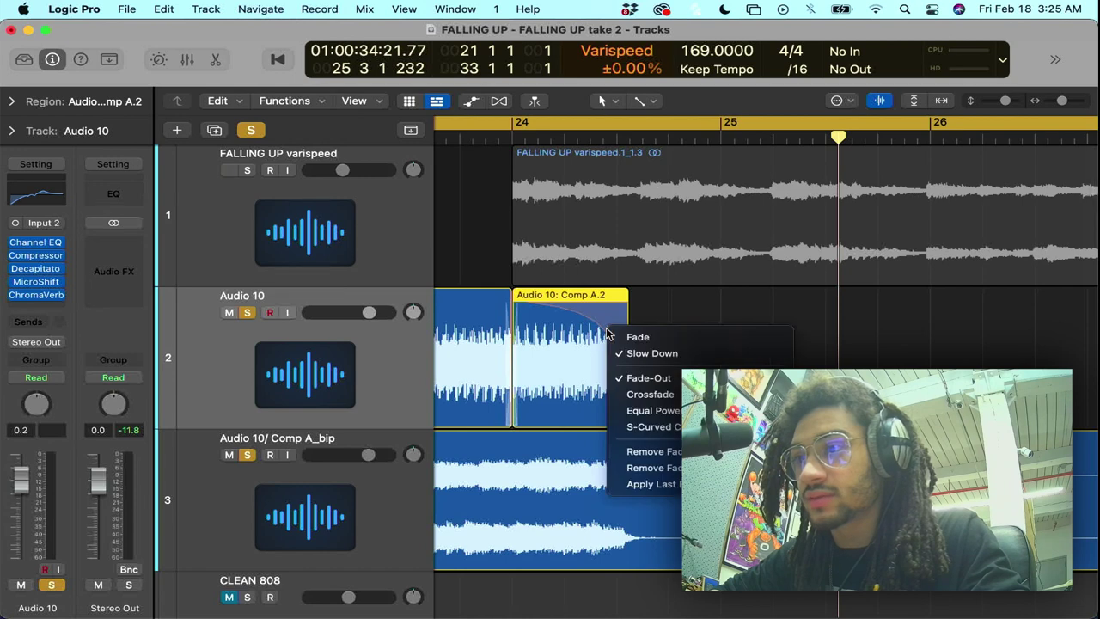
left_click(589, 320)
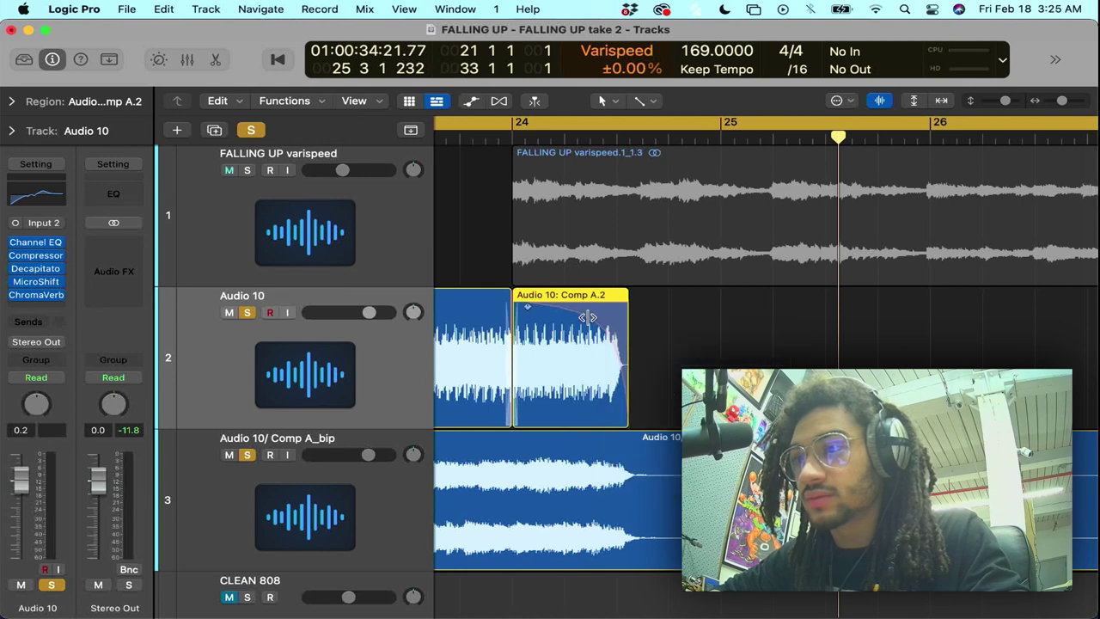
right_click(588, 317)
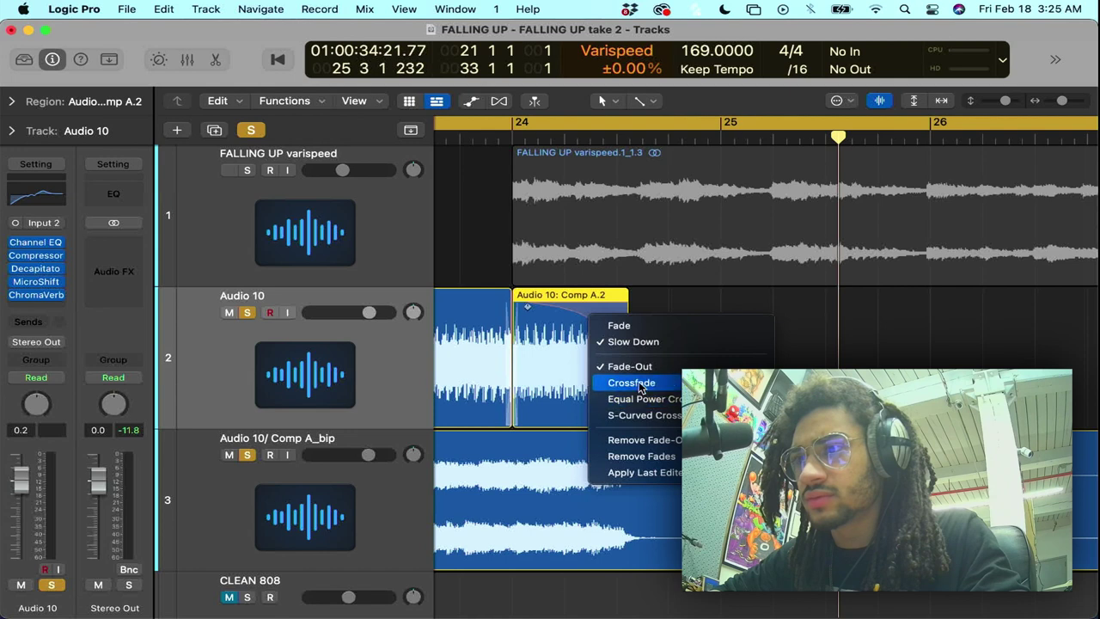
left_click(649, 440)
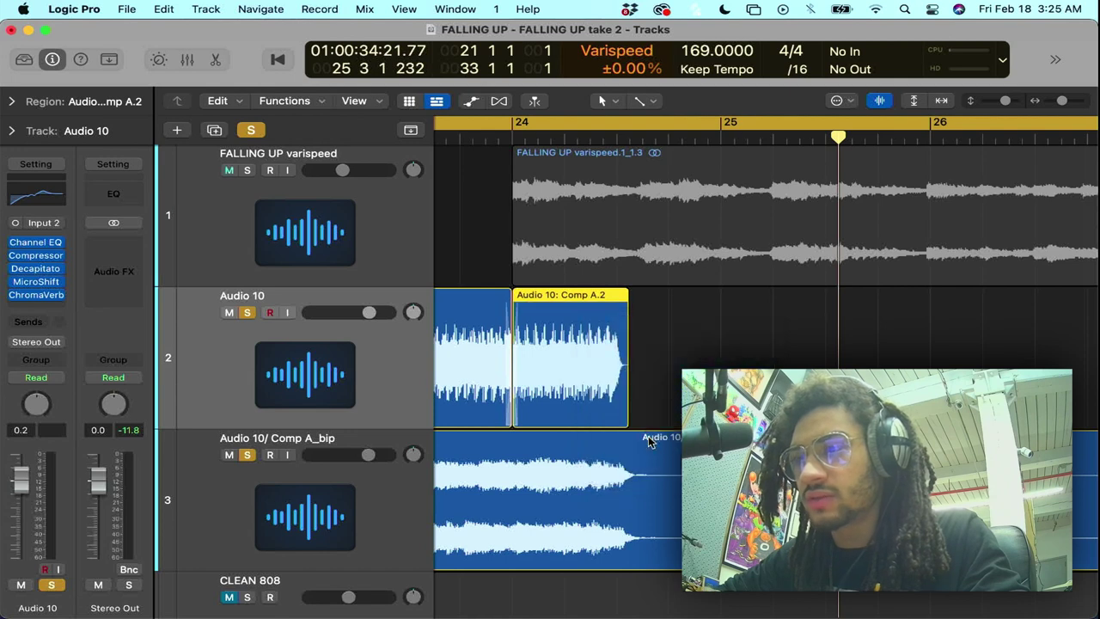
- Reselect all the original Audio 10 regions and bounce them in place a second time to a new track
scroll(649, 363, "down", 5)
scroll(650, 365, "left", 4)
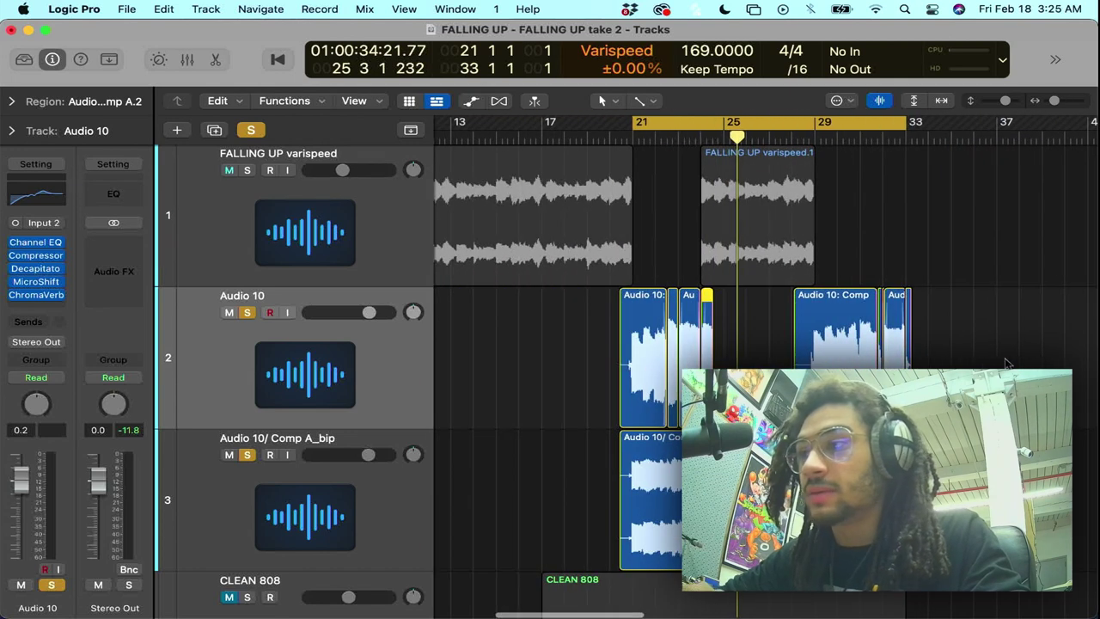
left_click_drag(1017, 356, 640, 342)
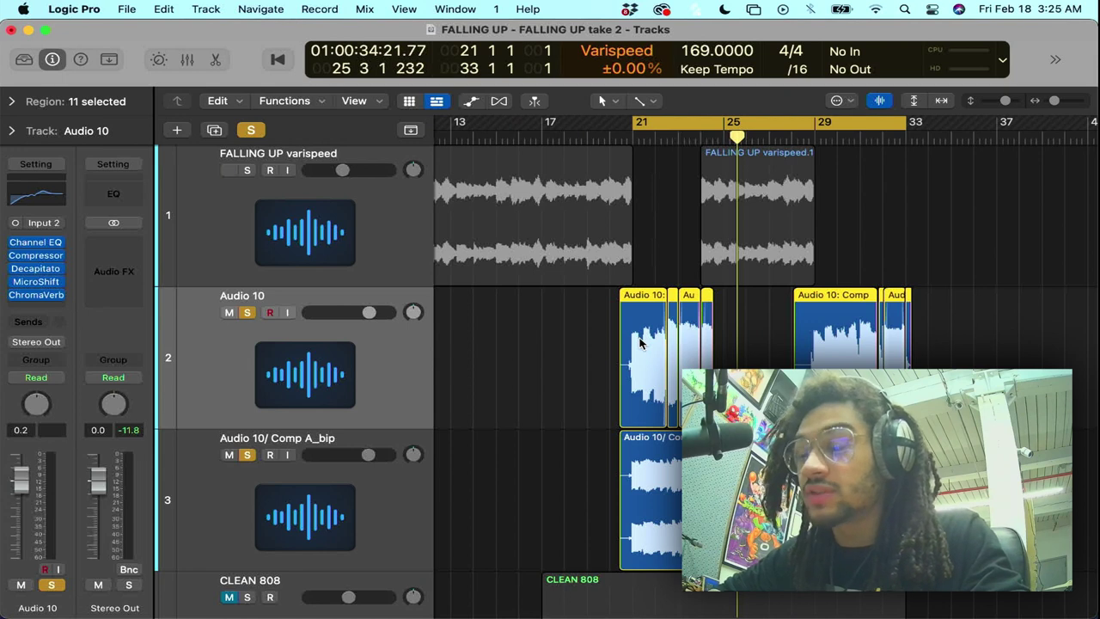
right_click(641, 342)
left_click(701, 272)
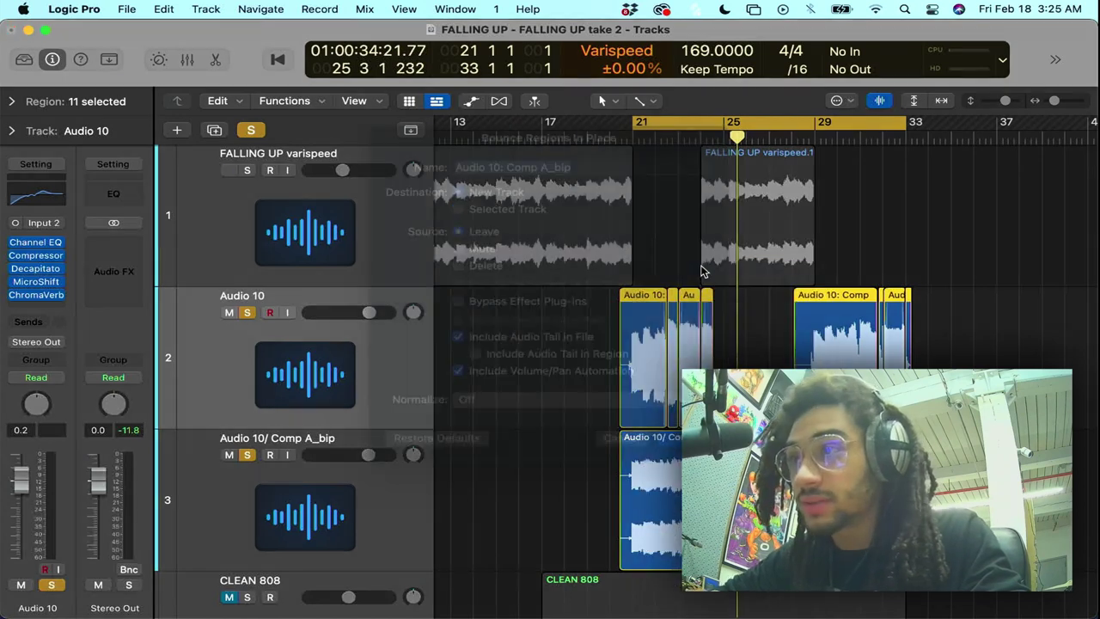
key("Return")
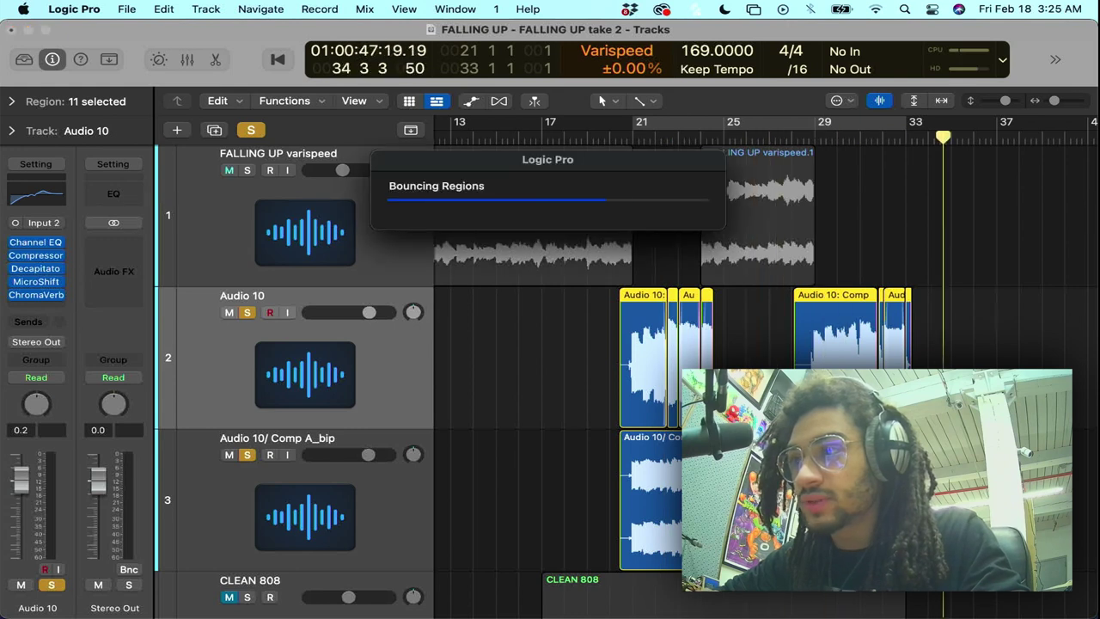
- Solo the track holding the new Audio 10 vocal bounce
scroll(731, 378, "down", 5)
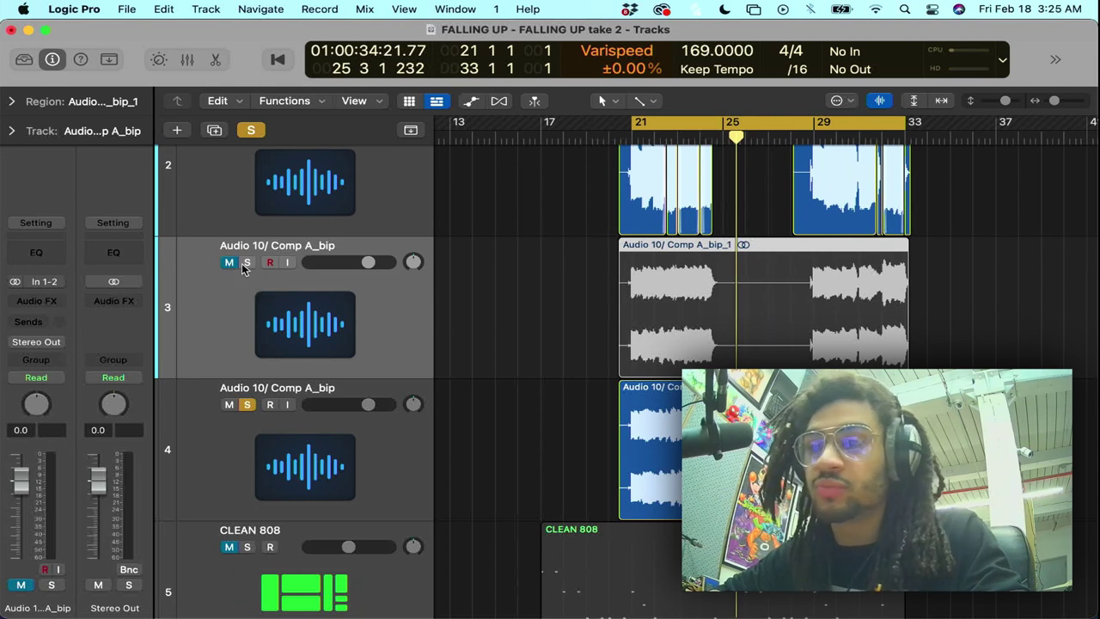
scroll(242, 269, "up", 2)
left_click(245, 317)
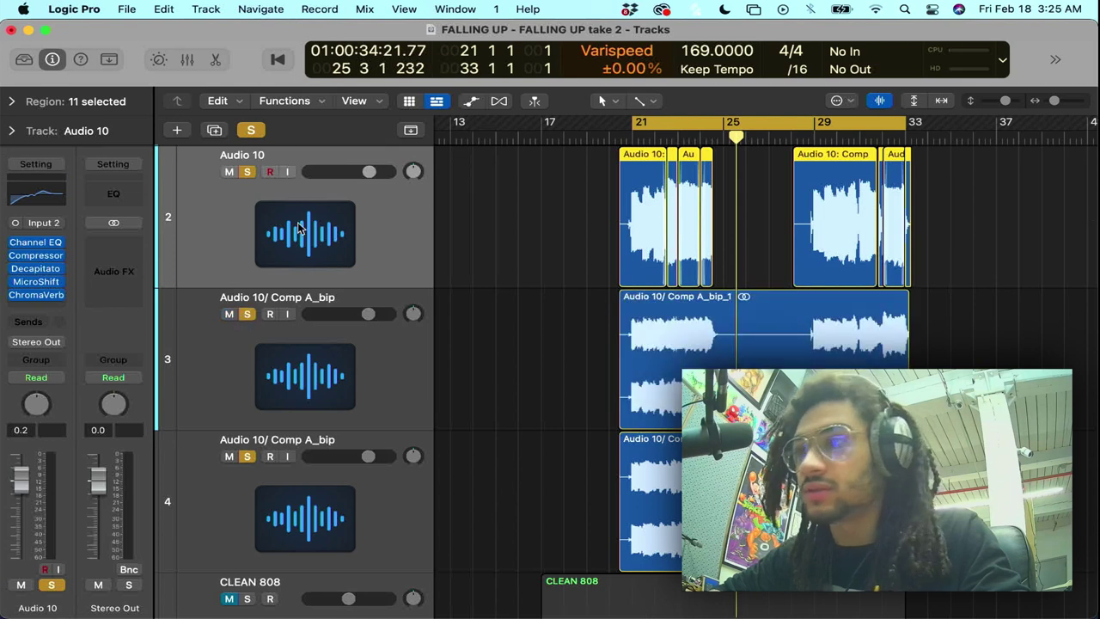
- Delete the original Audio 10 regions along with their recorded audio file, and remove the empty track
scroll(300, 227, "up", 2)
key("BackSpace")
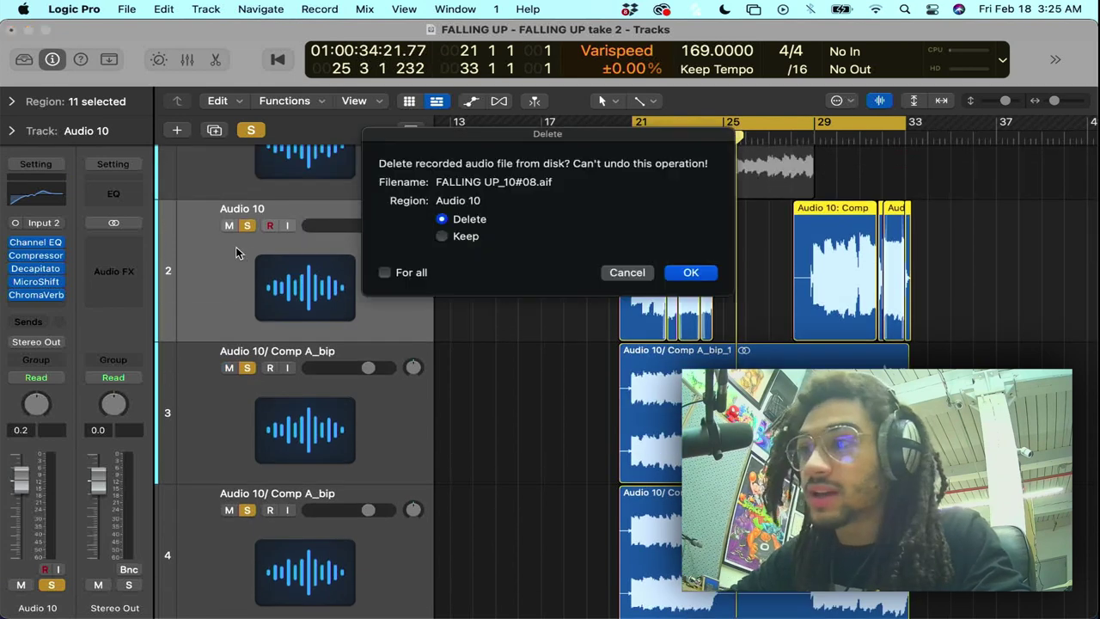
key("Return")
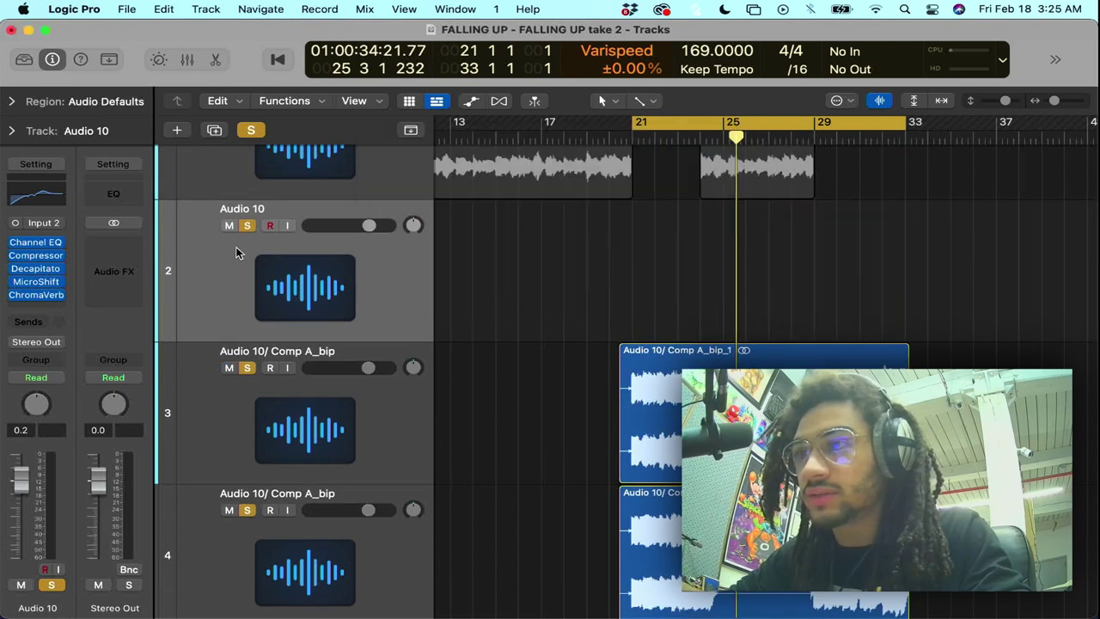
key("super+BackSpace")
- Delete the muted CLEAN 808 region and remove its software instrument track
scroll(364, 274, "down", 6)
left_click(378, 419)
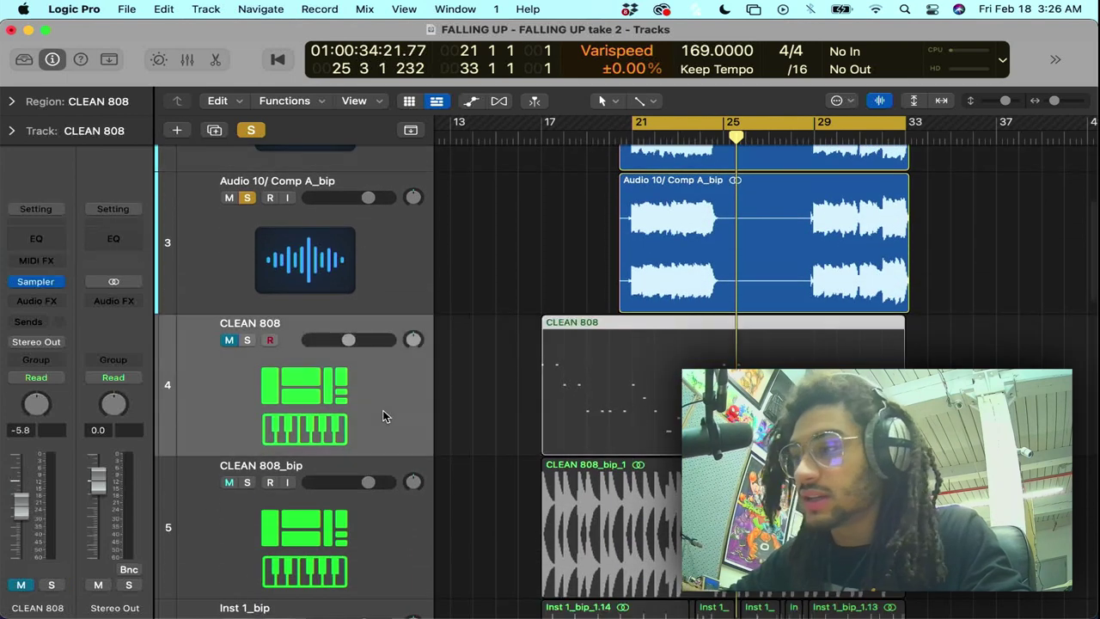
key("BackSpace")
key("super+BackSpace")
- Solo the CLEAN 808_bip track and bounce its region in place to a new track
scroll(383, 413, "down", 4)
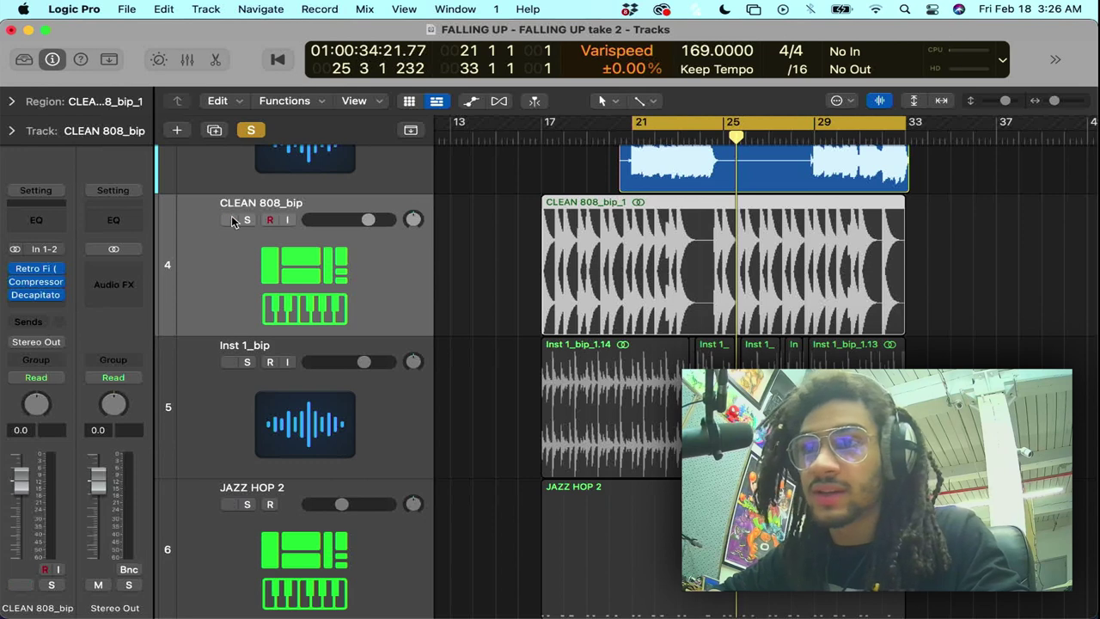
left_click(247, 220)
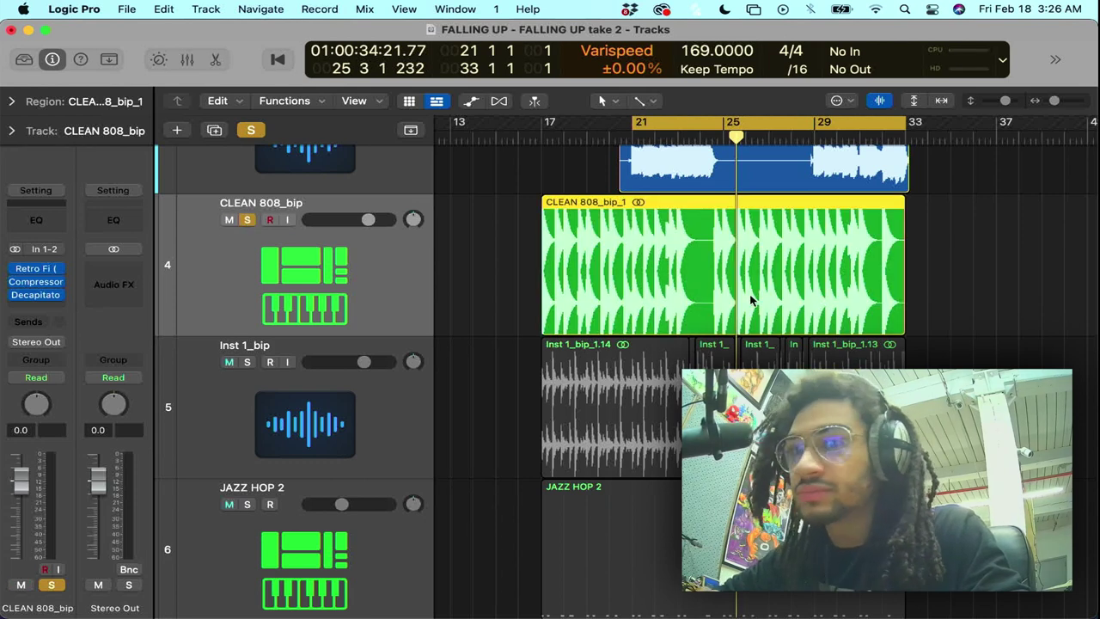
right_click(695, 272)
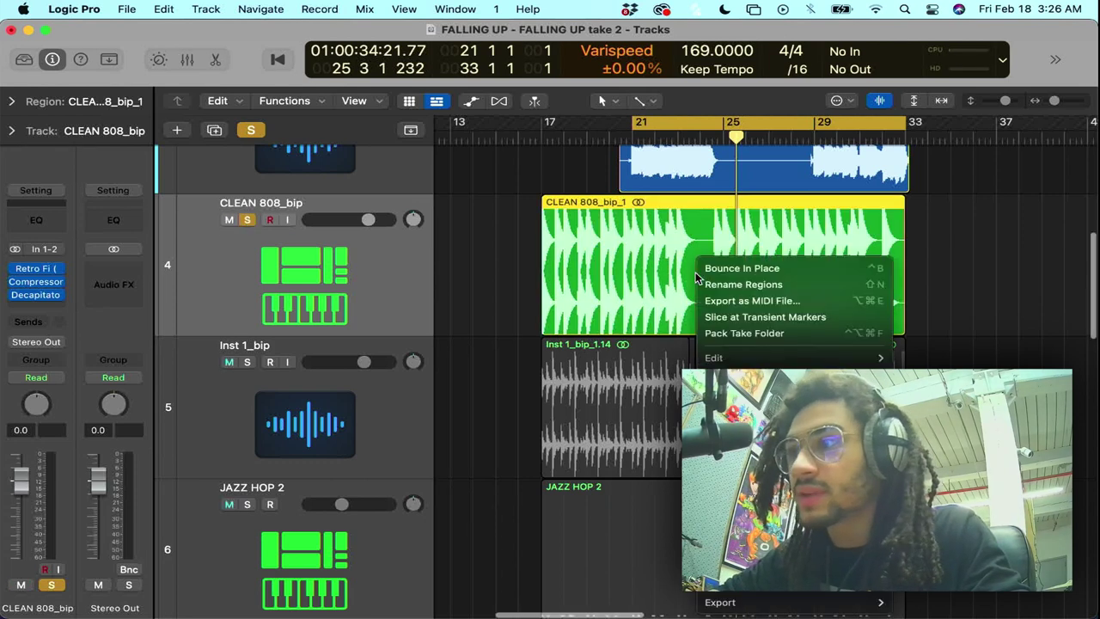
left_click(732, 254)
key("Return")
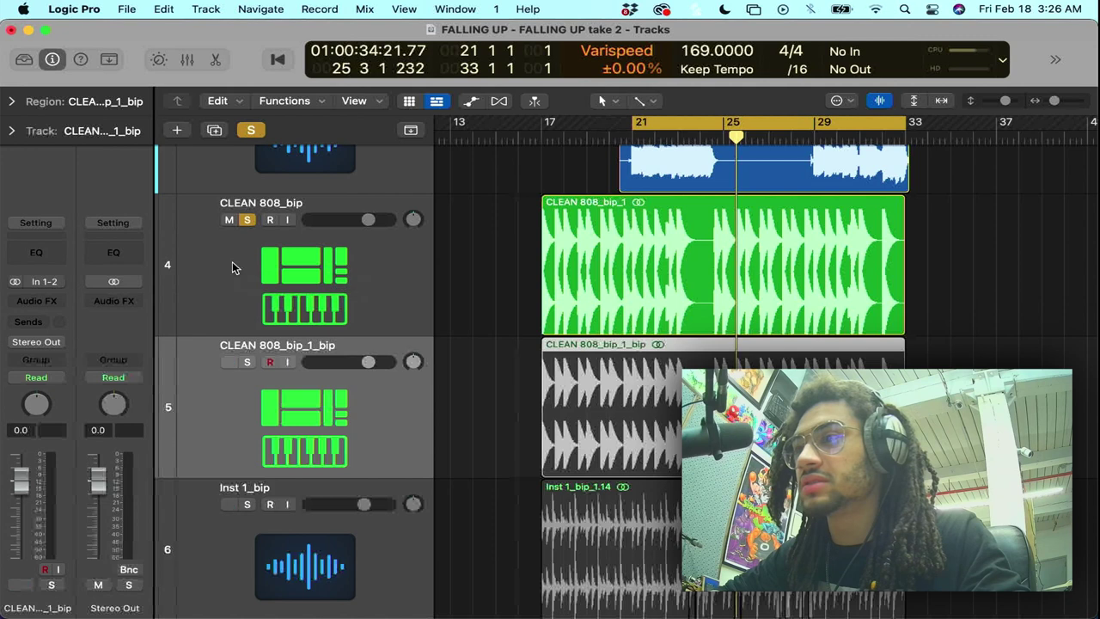
- Play the soloed CLEAN 808_bip track briefly, and delete its region and the track
left_click(393, 276)
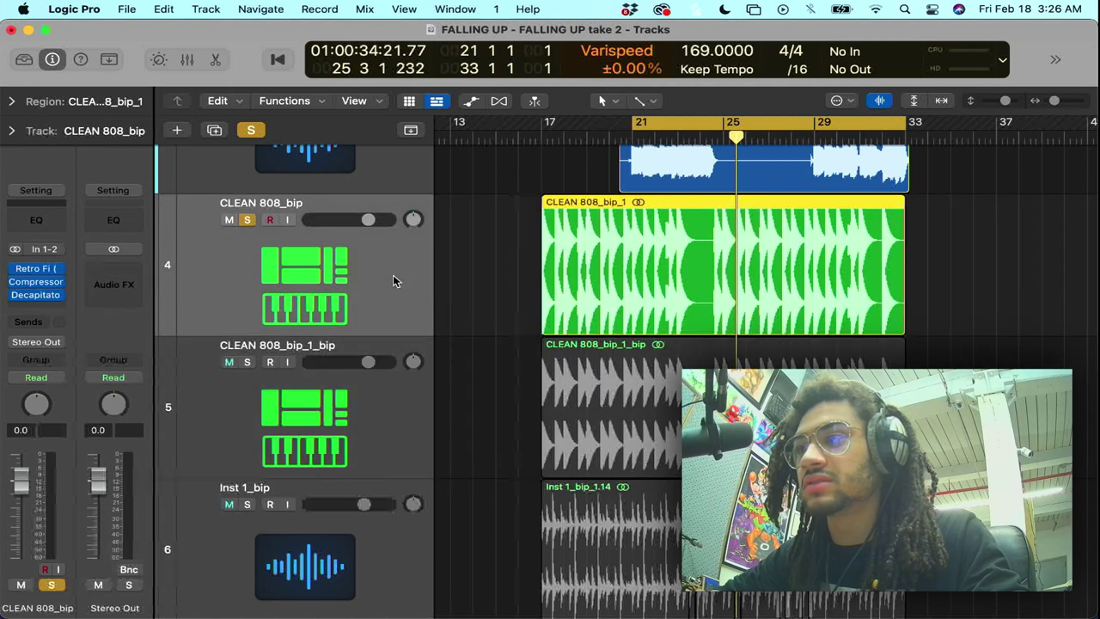
key("space")
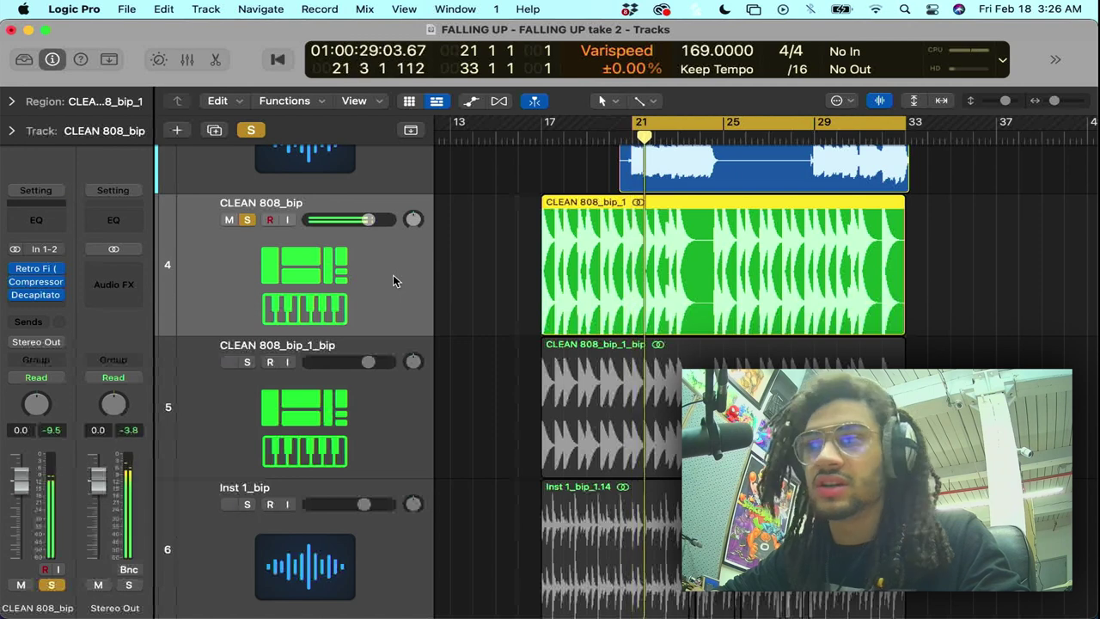
key("Delete")
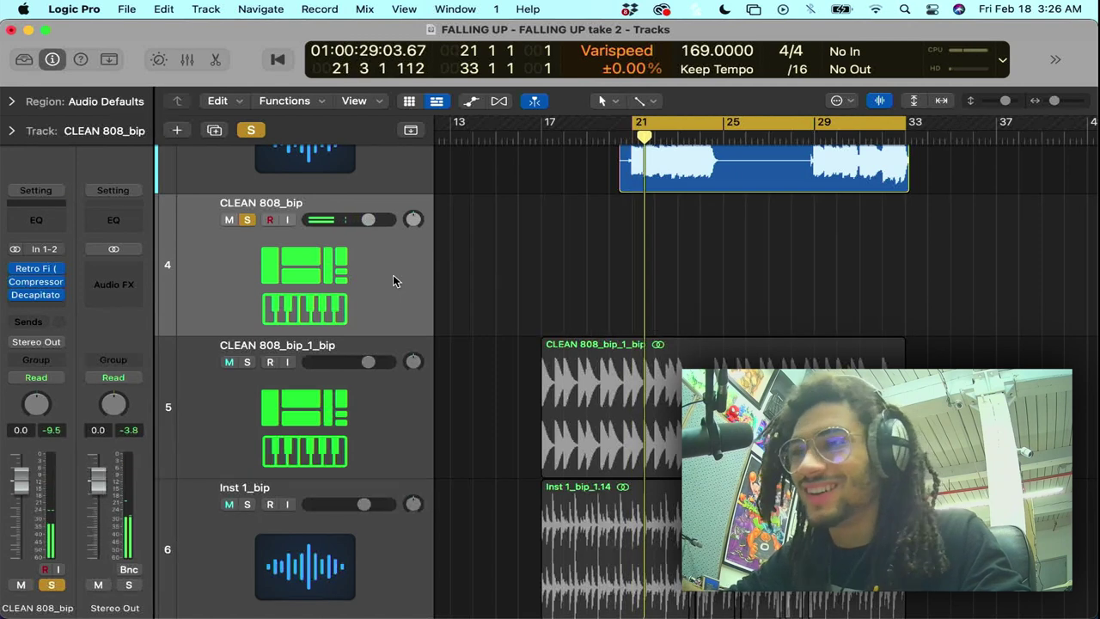
key("Delete")
scroll(393, 275, "up", 5)
scroll(393, 276, "down", 8)
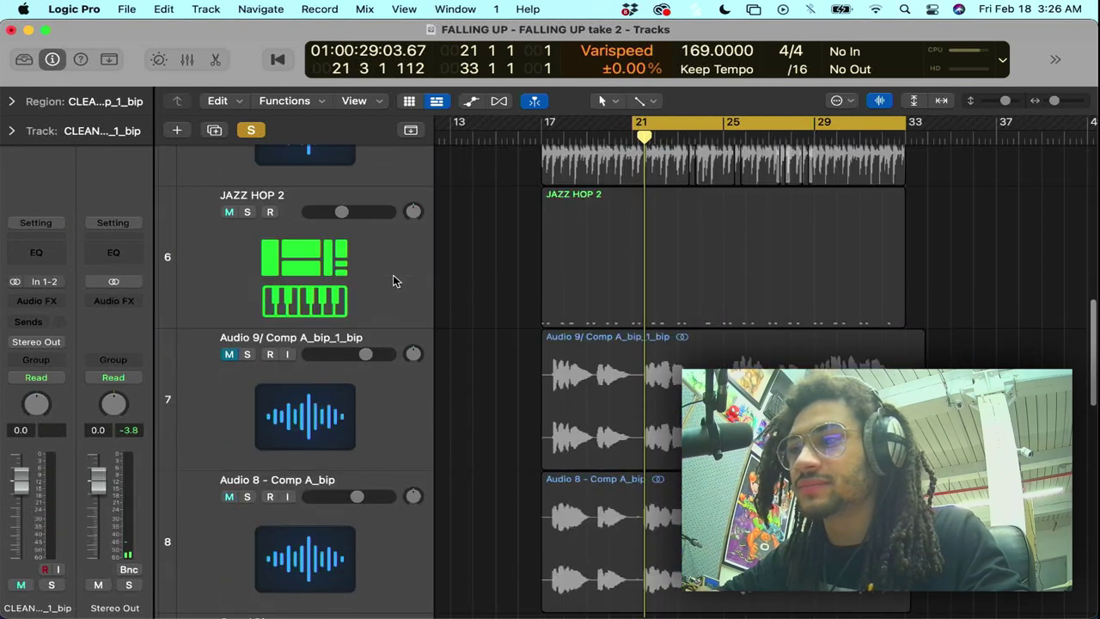
scroll(392, 276, "up", 4)
scroll(393, 274, "up", 4)
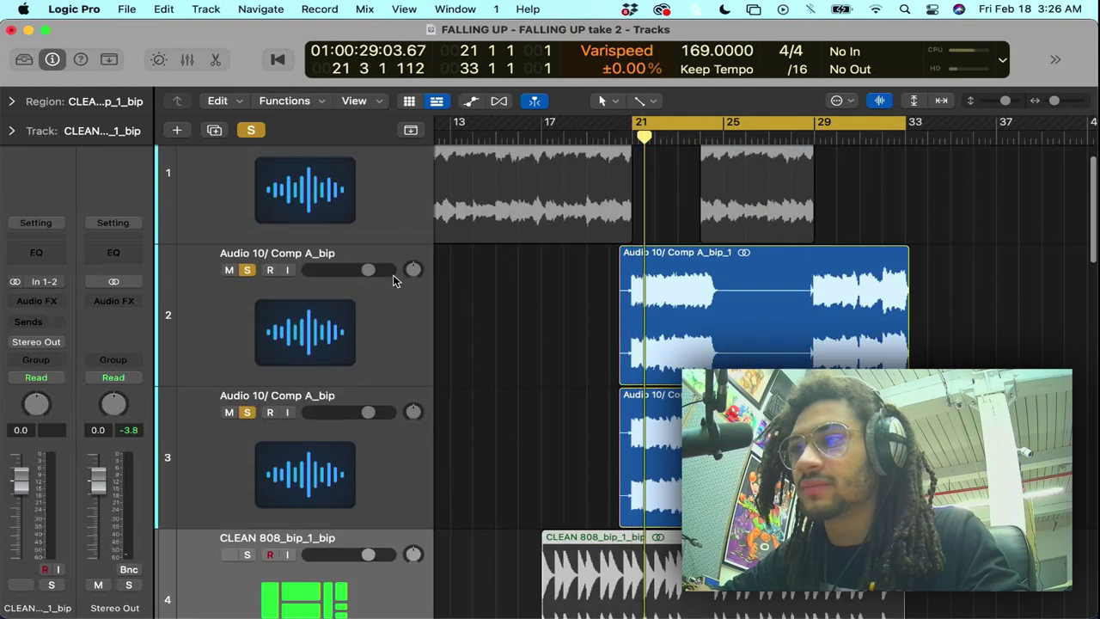
- Reduce the track heights to fit more of the arrangement, and turn off solo on the upper Audio 10/ Comp A_bip track
left_click(229, 270)
left_click(247, 270)
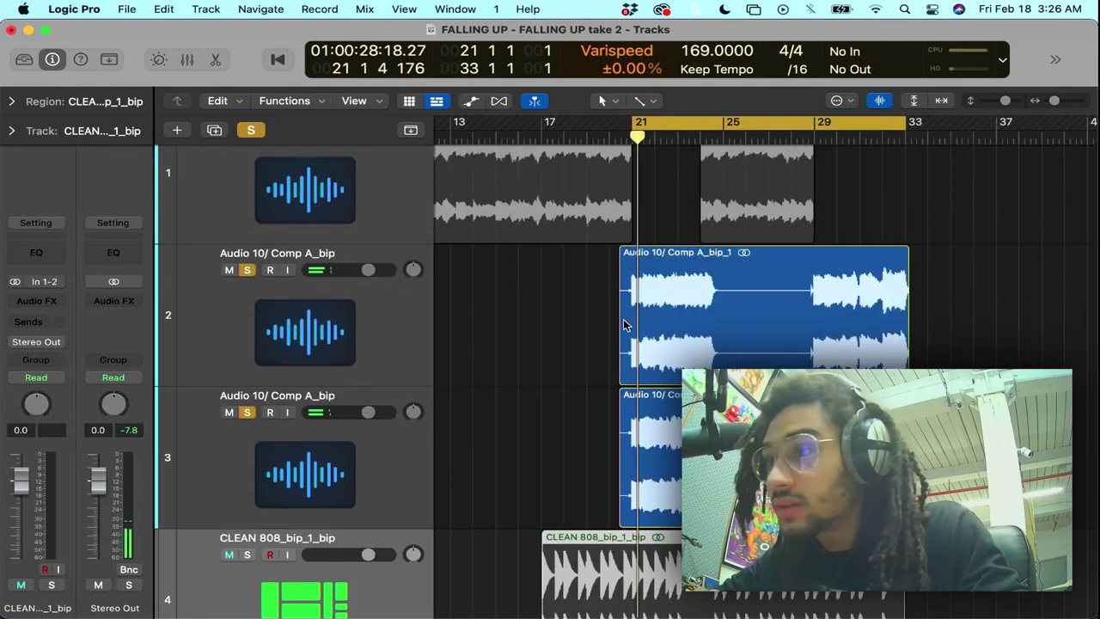
scroll(703, 309, "down", 5)
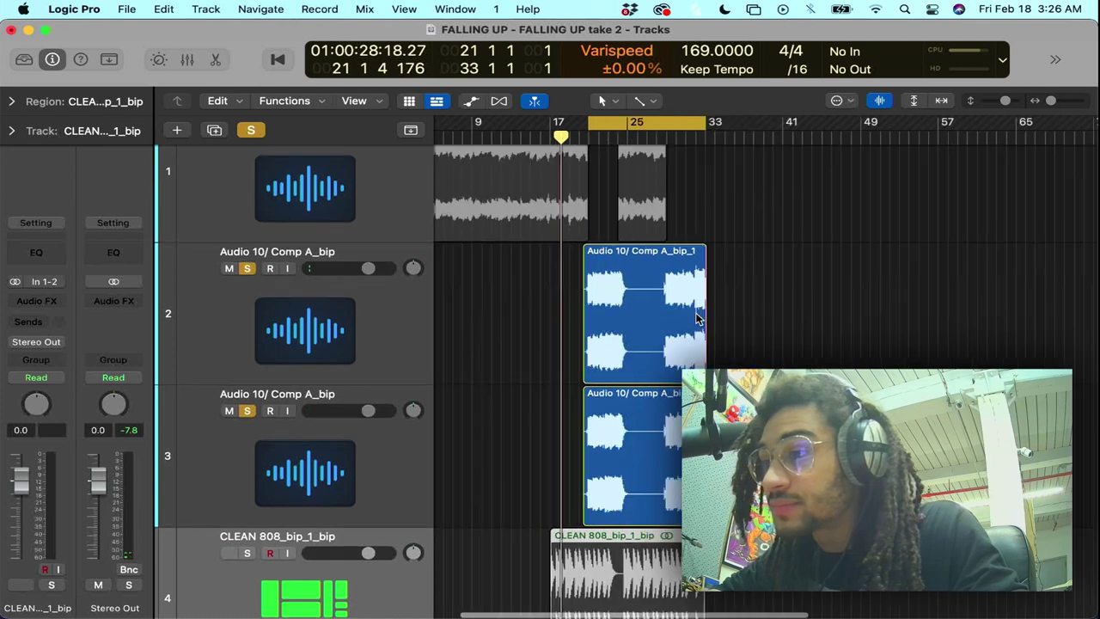
scroll(696, 318, "down", 3)
scroll(696, 318, "down", 5)
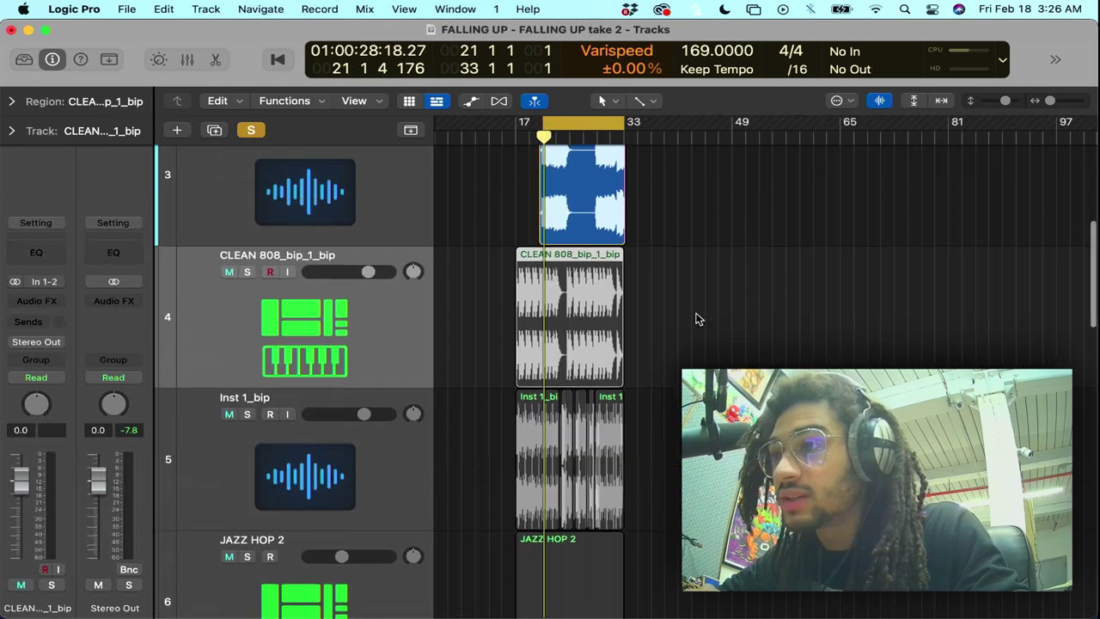
scroll(696, 318, "up", 2)
left_click_drag(1008, 103, 990, 103)
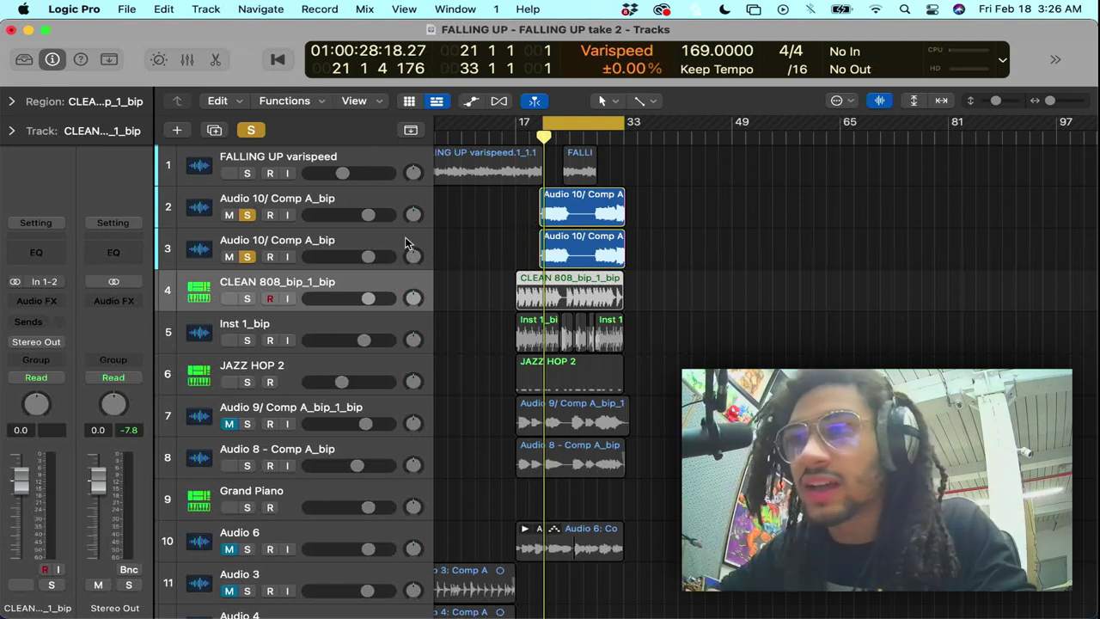
left_click(247, 215)
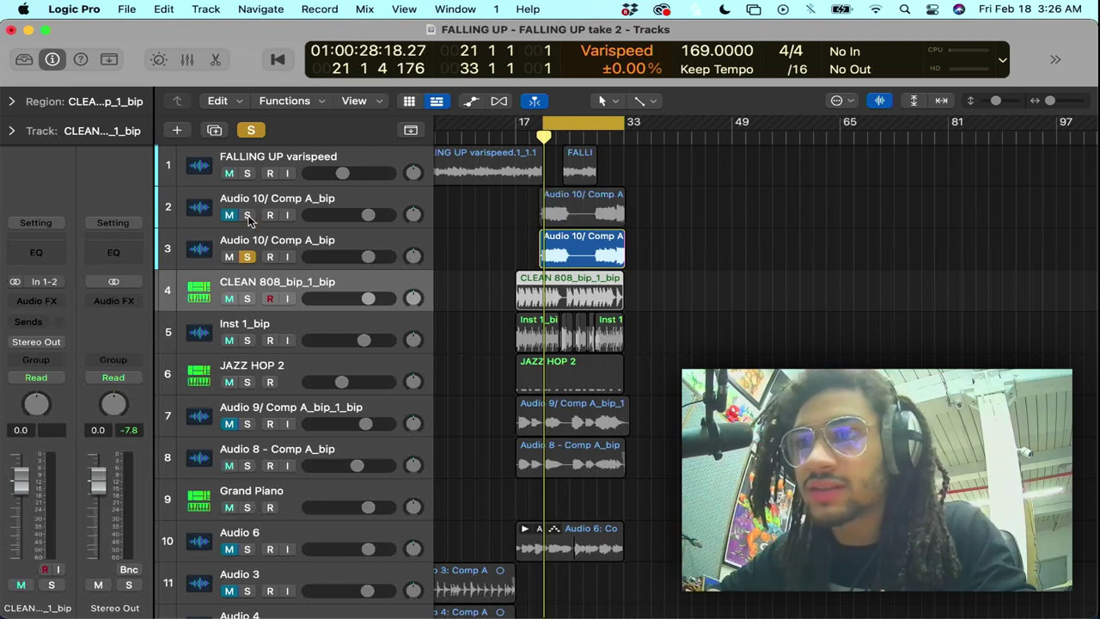
- Place the playhead at bar 17 and clear all remaining solos so the full mix is active
left_click(282, 163)
scroll(632, 174, "left", 3)
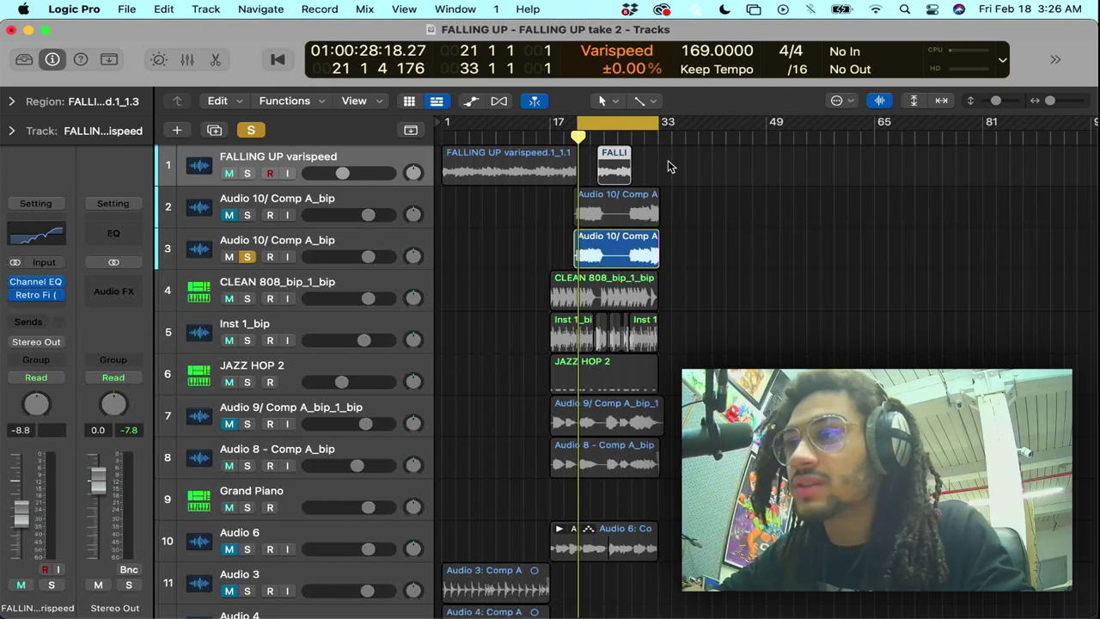
left_click(550, 132)
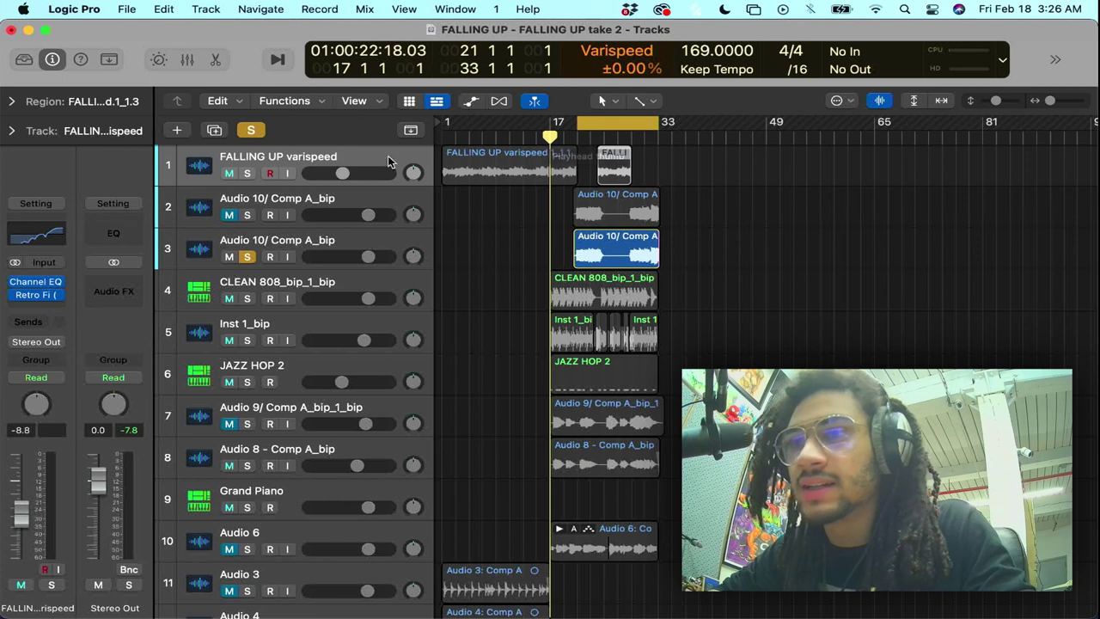
left_click(248, 173)
left_click(251, 132)
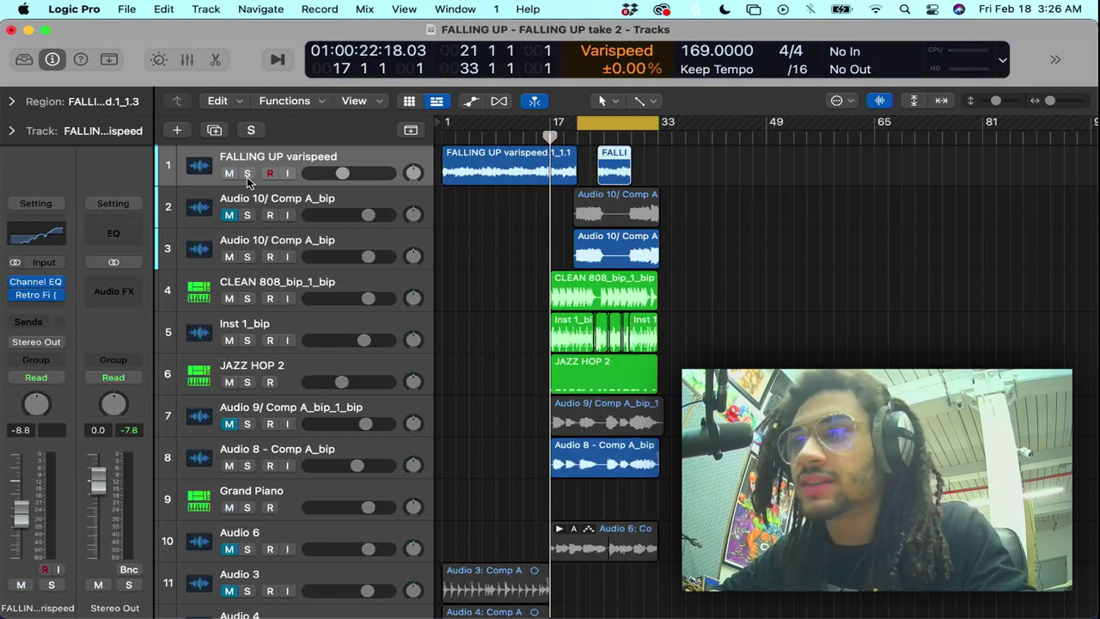
- Examine the edges of the two FALLING UP varispeed regions around bars 21, 24 and 29
left_click_drag(687, 155, 497, 161)
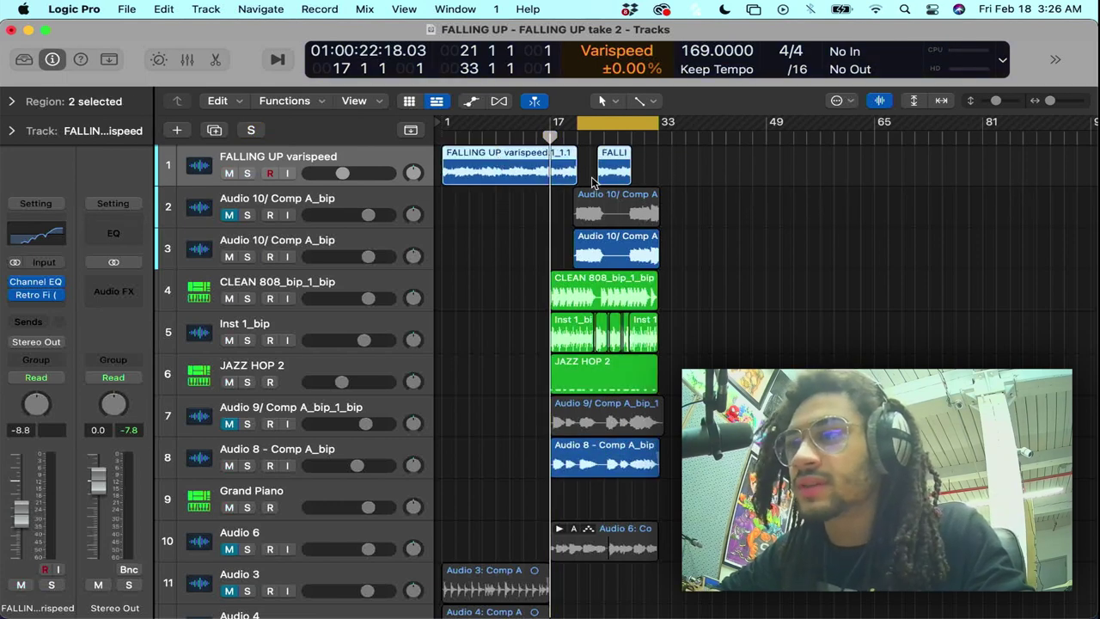
scroll(594, 182, "up", 8)
scroll(593, 182, "right", 2)
scroll(776, 180, "up", 5)
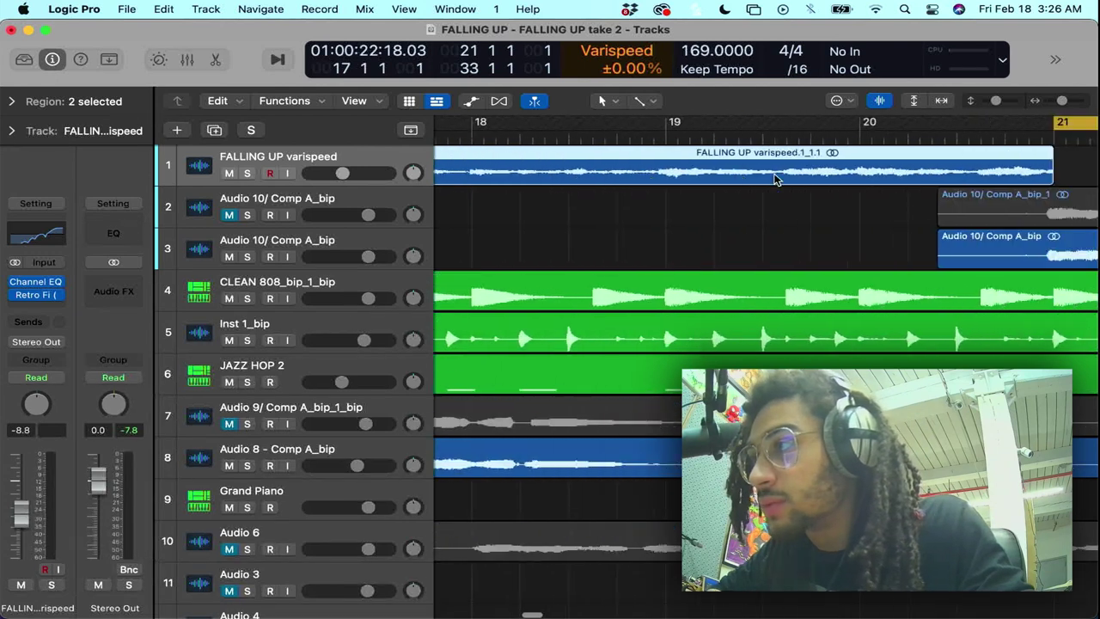
scroll(777, 180, "right", 5)
left_click(599, 176)
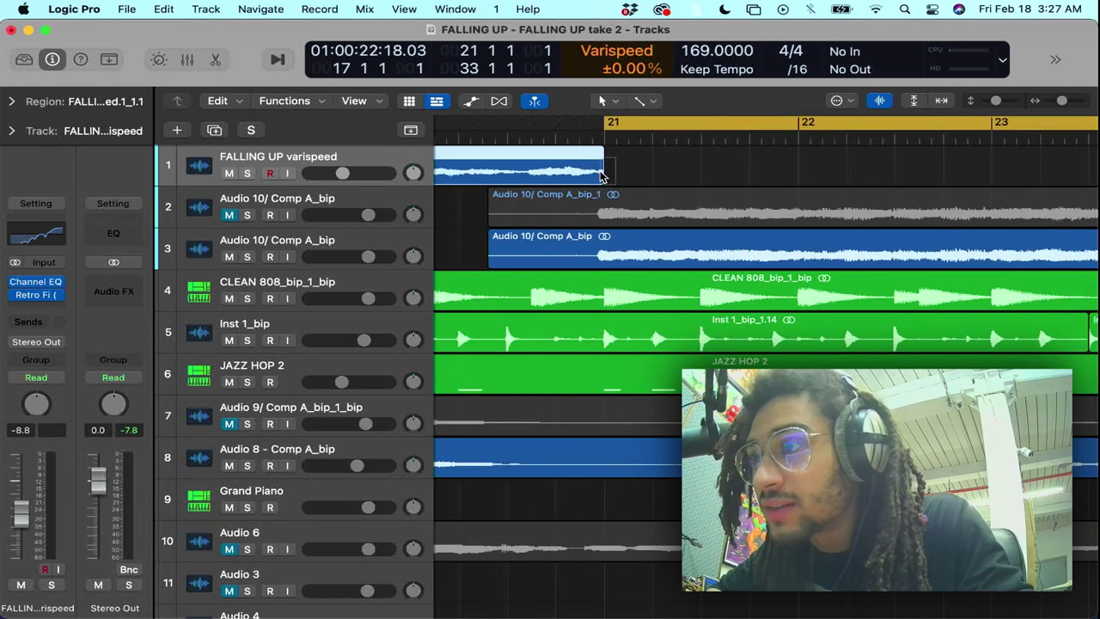
scroll(604, 177, "right", 7)
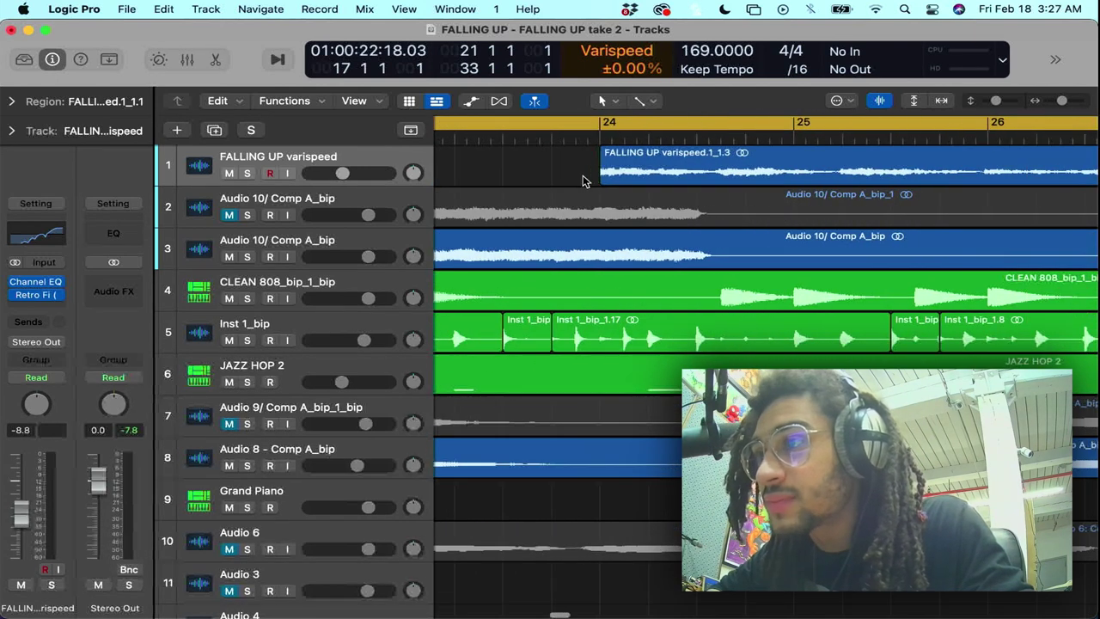
left_click(602, 178)
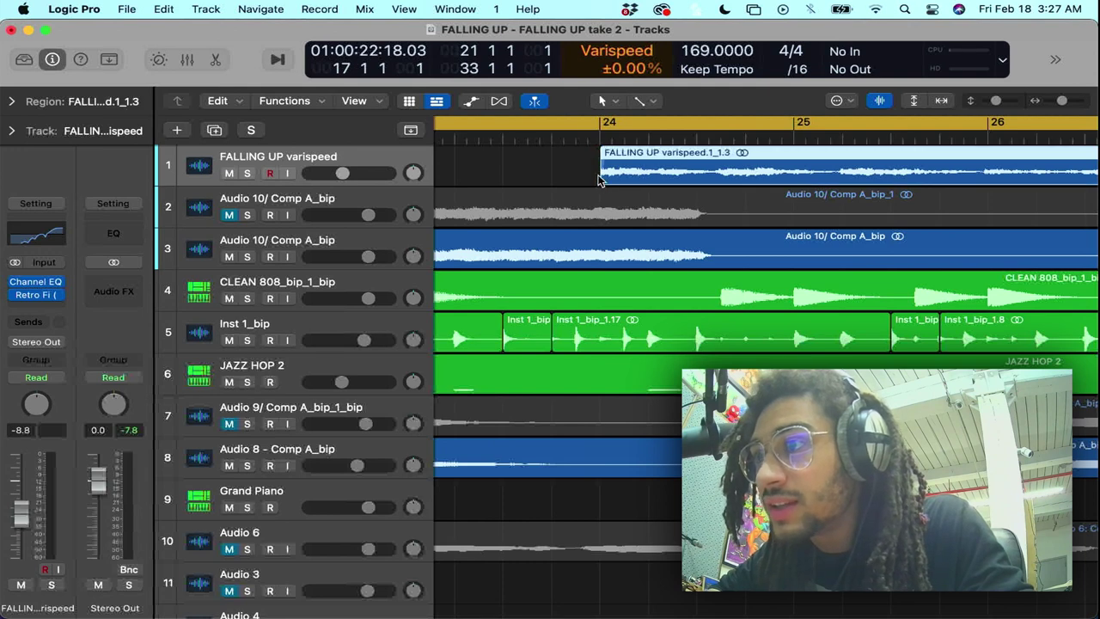
scroll(601, 179, "right", 6)
scroll(599, 179, "right", 2)
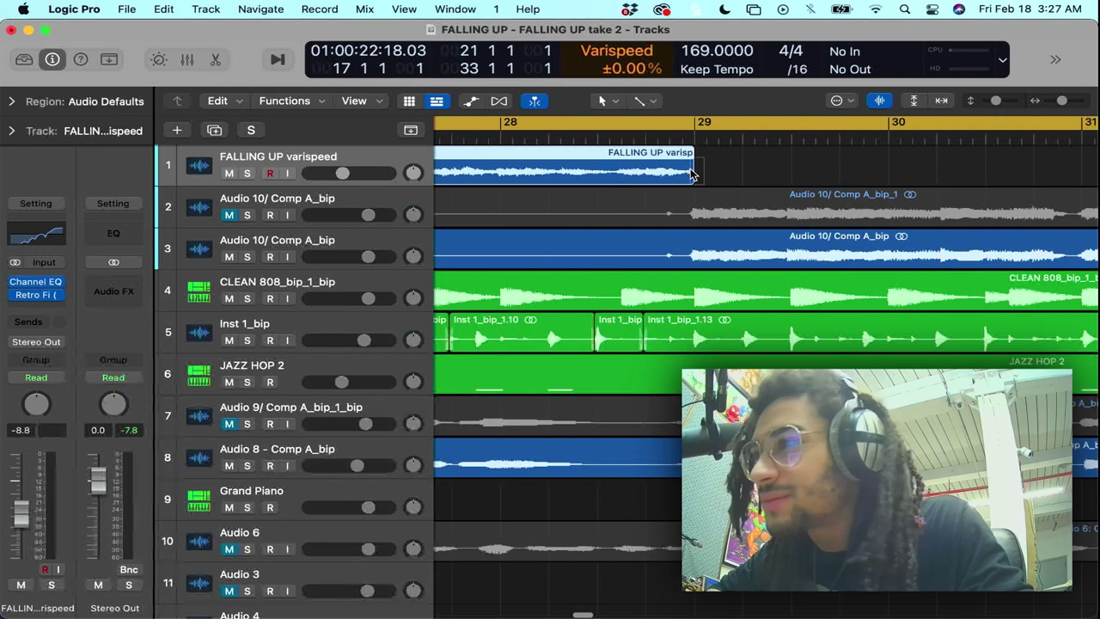
- Audition the Audio 9/ Comp A_bip_1_bip track in solo from bar 17, and turn its solo off
scroll(690, 172, "down", 6)
scroll(691, 171, "left", 5)
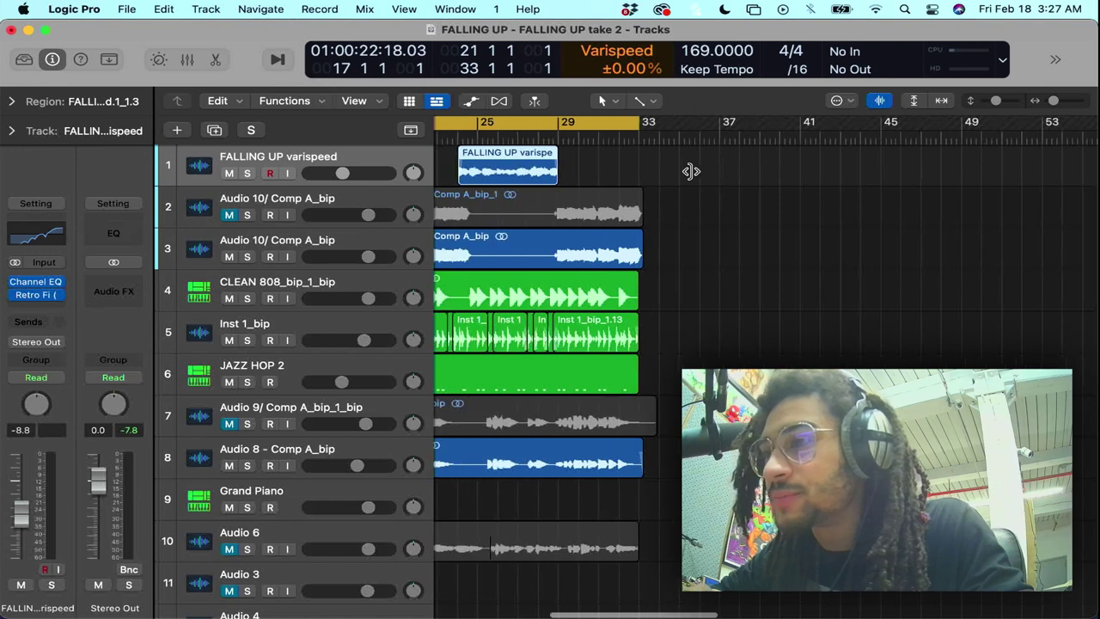
scroll(691, 171, "down", 2)
scroll(690, 172, "left", 2)
scroll(691, 172, "down", 1)
scroll(691, 172, "left", 2)
scroll(678, 177, "down", 2)
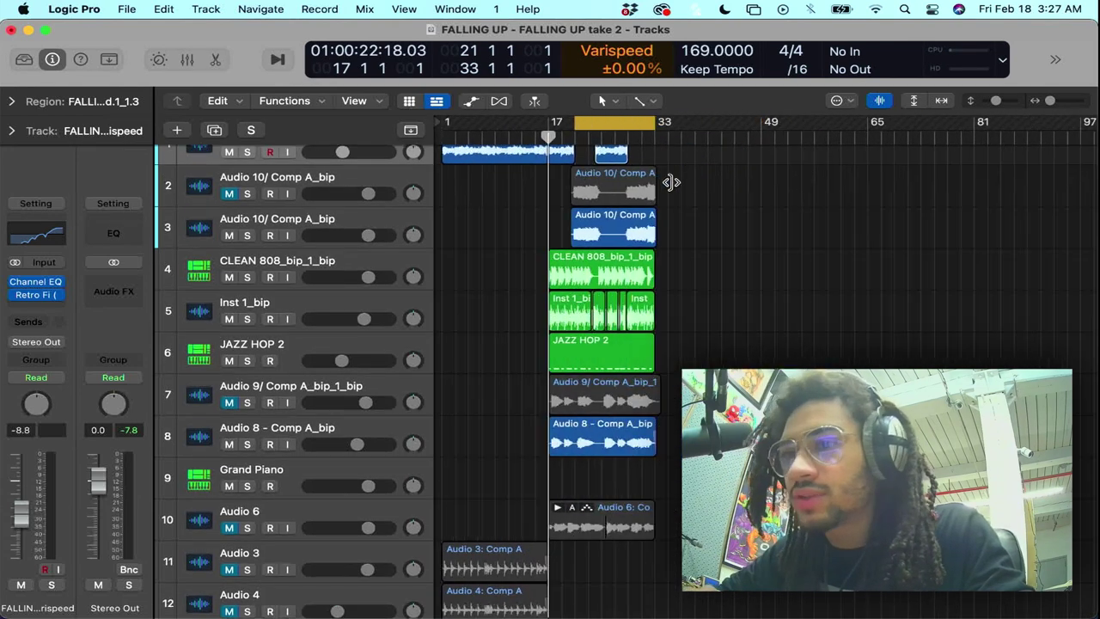
left_click(289, 391)
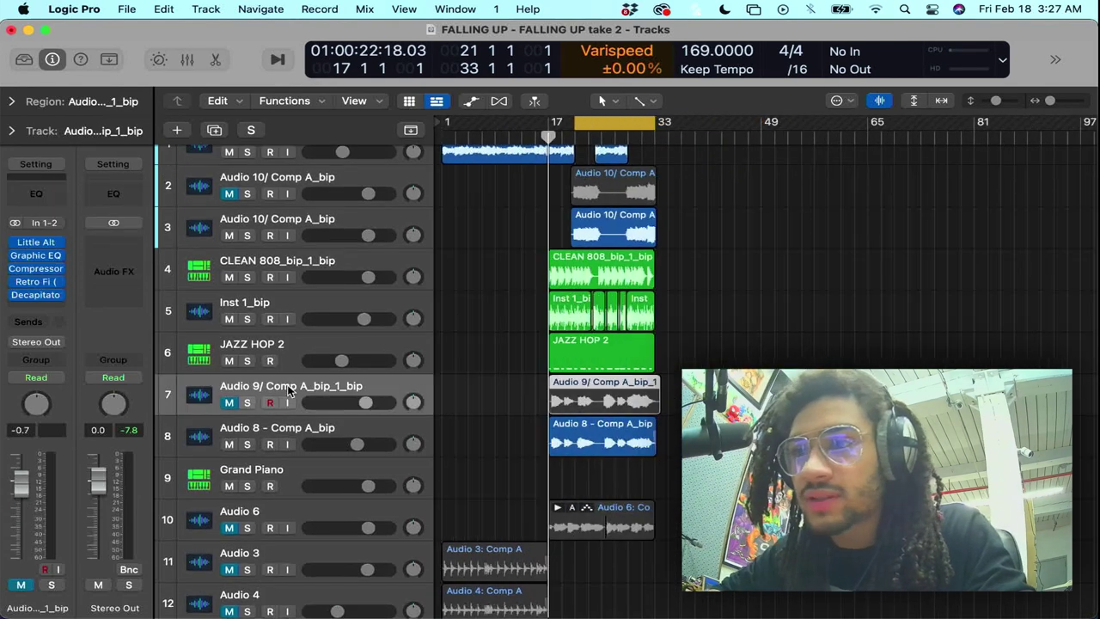
left_click(247, 403)
key("space")
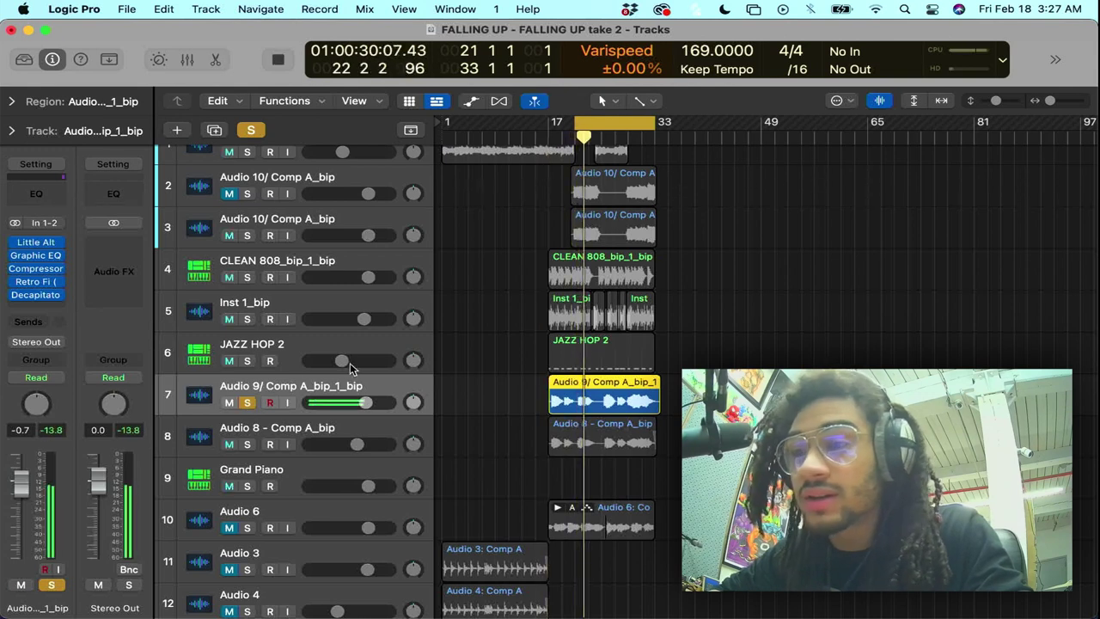
left_click(247, 403)
key("space")
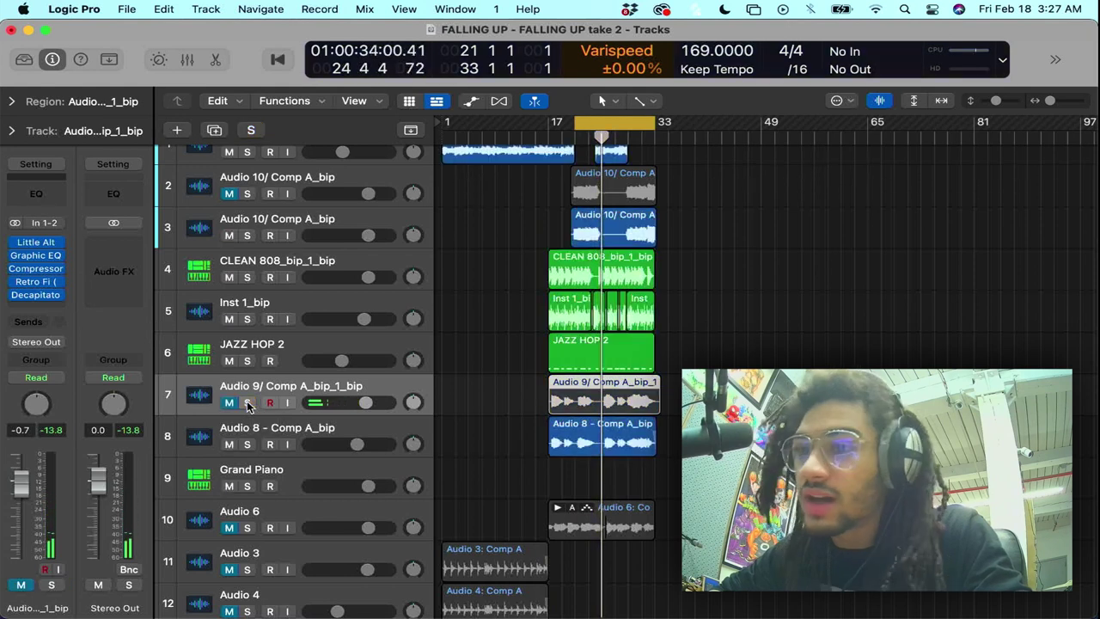
- Unmute the Audio 9/ Comp A_bip_1_bip track and delete the empty Grand Piano track
scroll(241, 404, "down", 1)
scroll(232, 400, "down", 3)
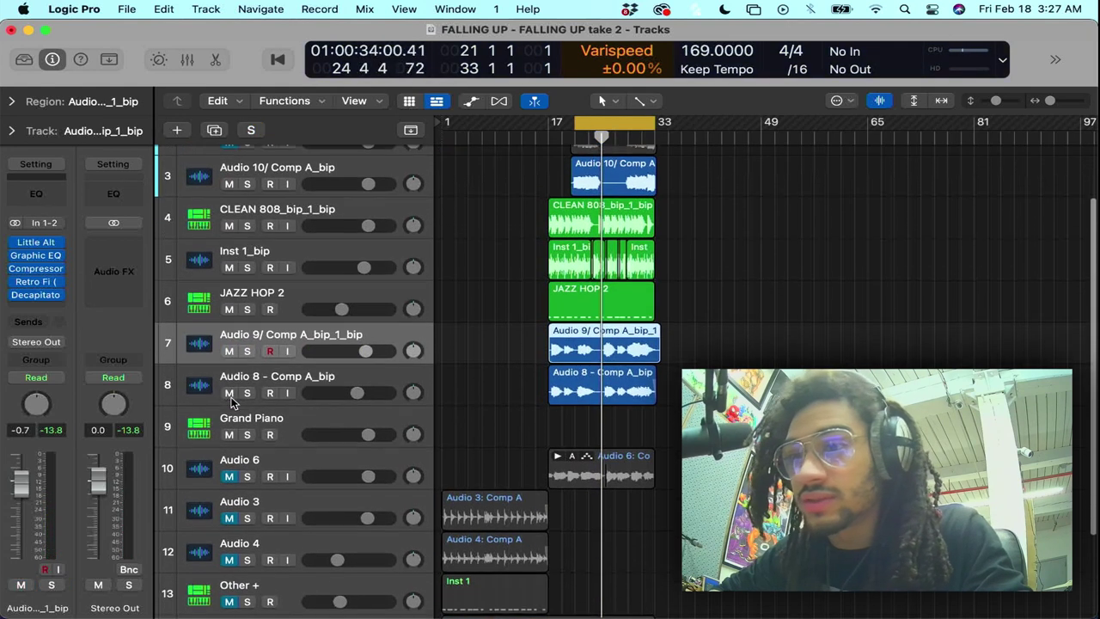
left_click(251, 396)
key("super+BackSpace")
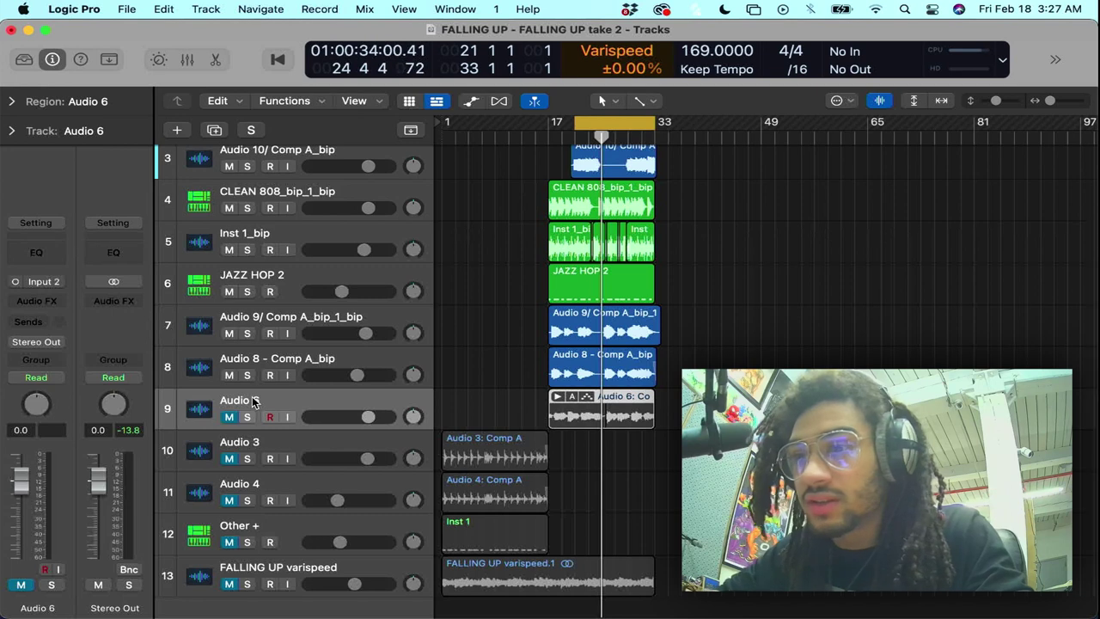
- Unmute Audio 3 and play it from the project start with cycle mode off
scroll(253, 403, "down", 1)
left_click(231, 454)
key("c")
key("Return")
key("space")
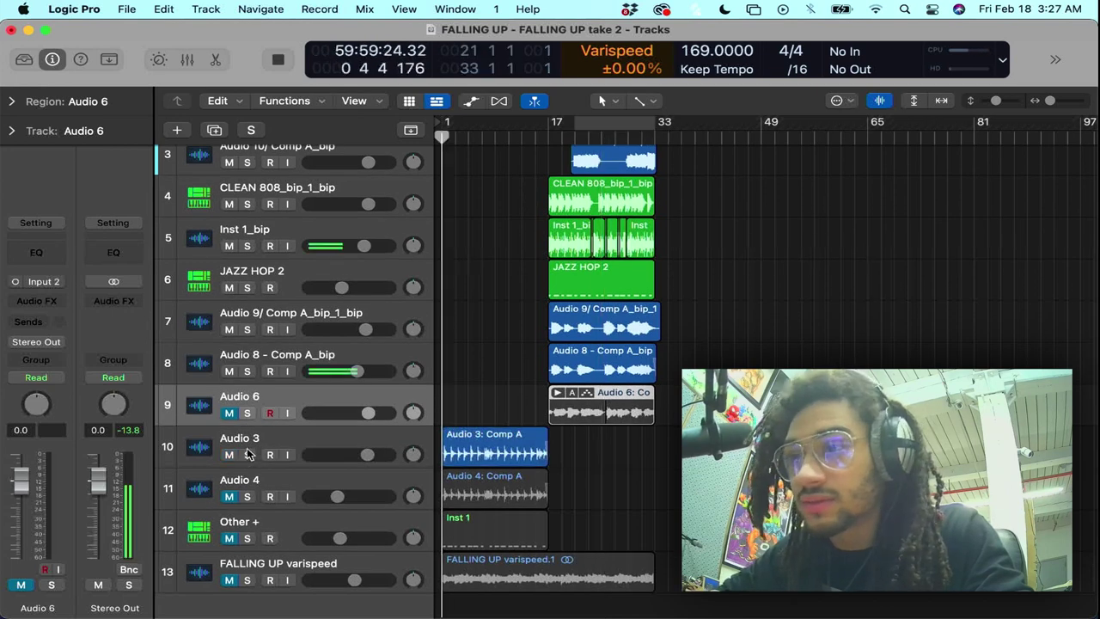
left_click(320, 440)
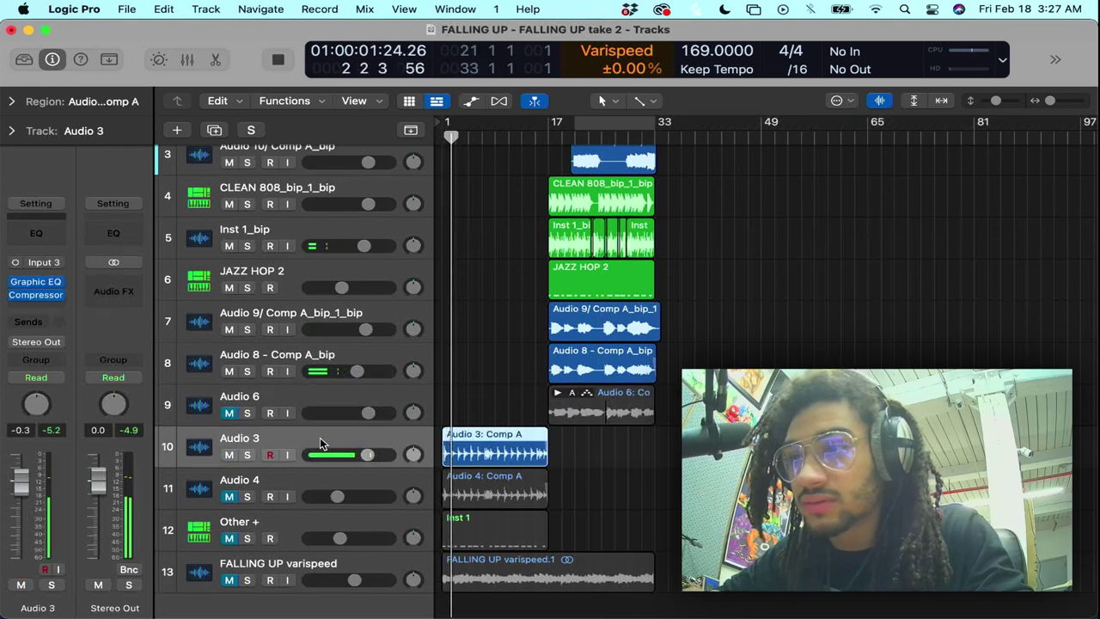
- Stop playback and delete the Audio 3, Audio 4 and Other + tracks
key("space")
key("super+BackSpace")
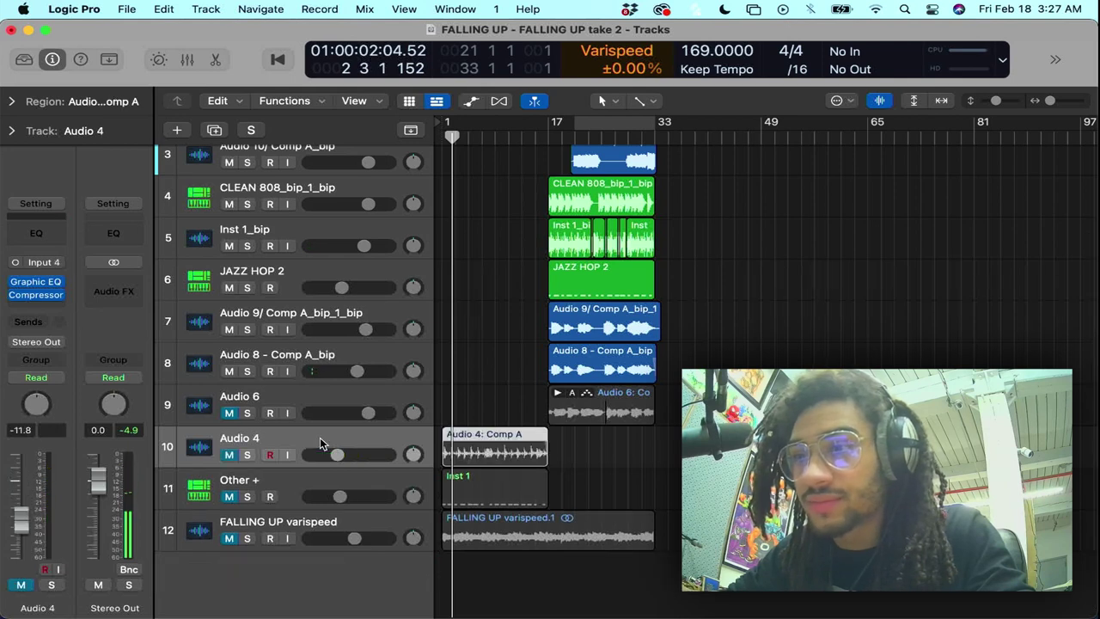
key("super+BackSpace")
key("super+BackSpace")
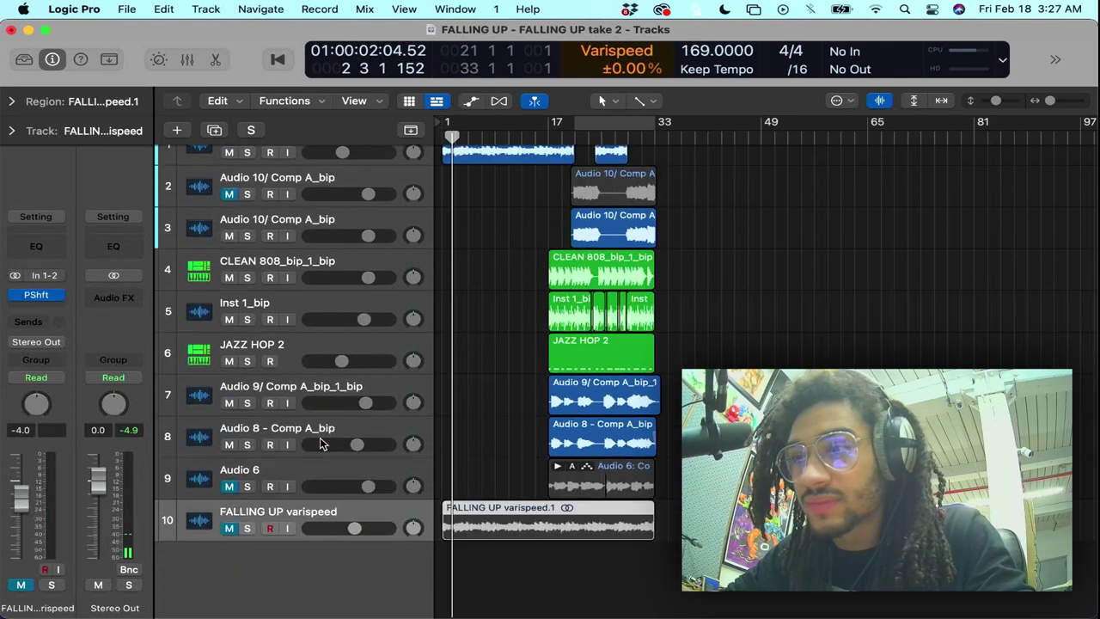
- Briefly audition the lower FALLING UP varispeed track in solo from the project start, and delete that track
left_click(248, 527)
key("space")
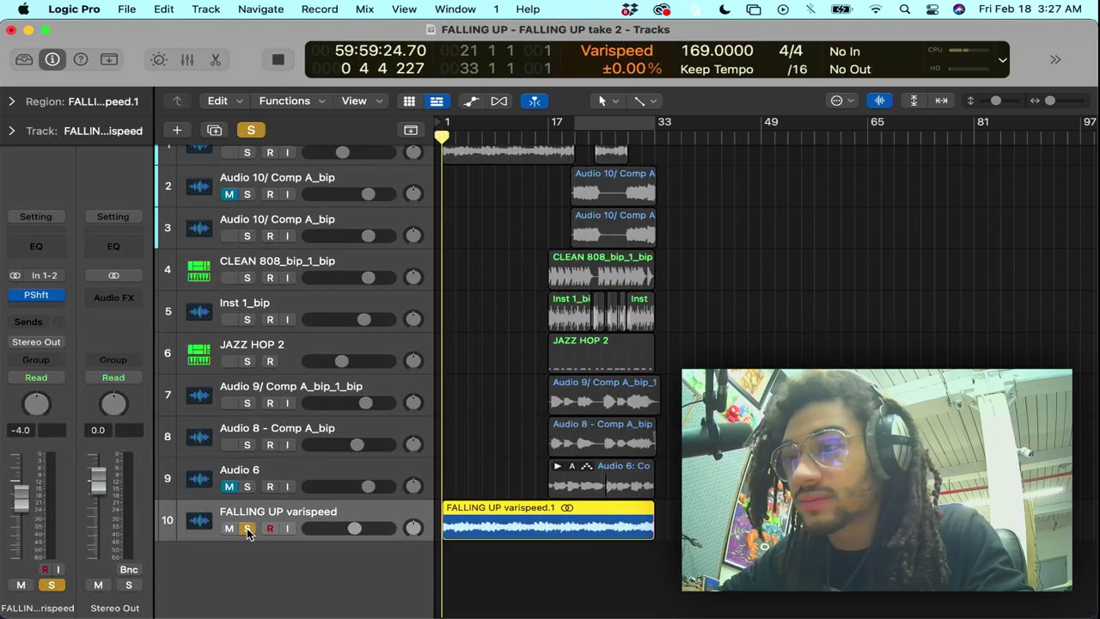
key("super+BackSpace")
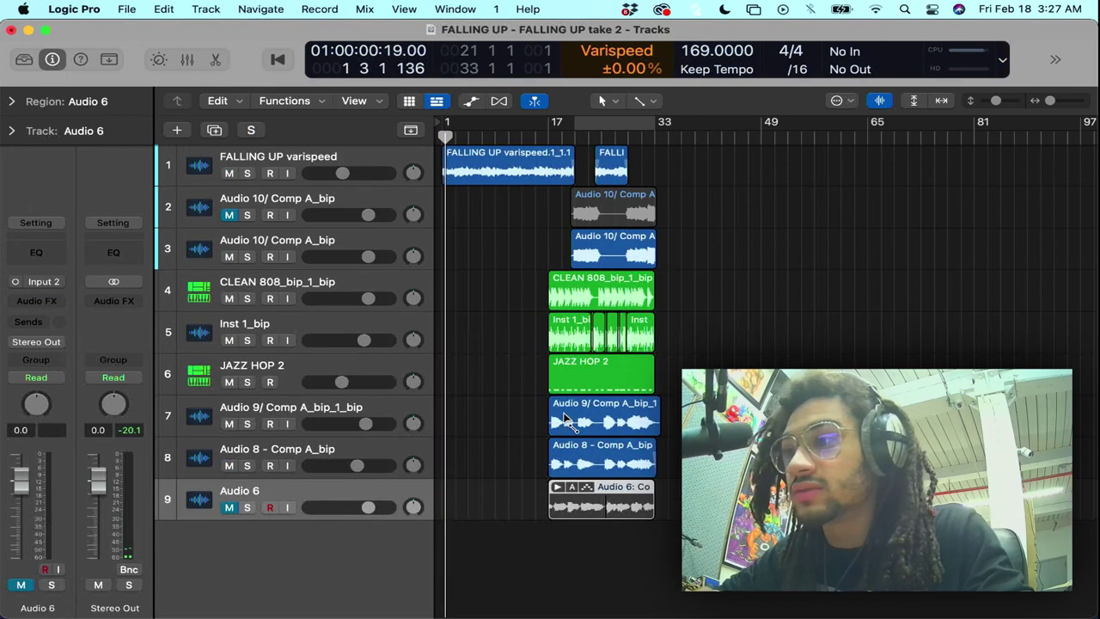
- Audition the Audio 6 track in solo from around bar 25, and turn its solo off
left_click(248, 507)
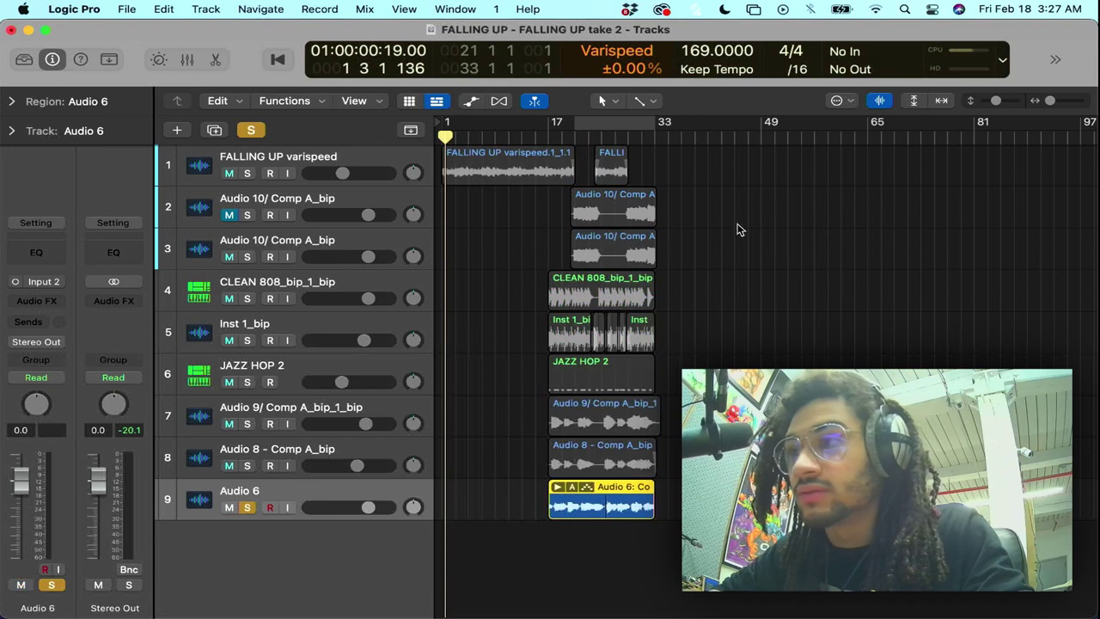
double_click(607, 134)
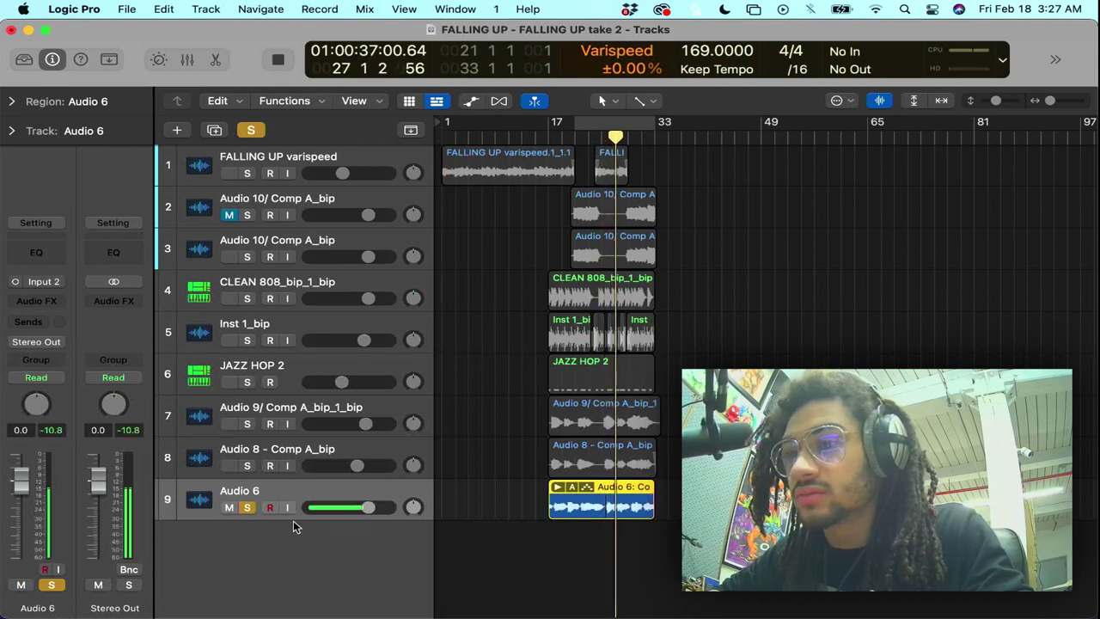
key("space")
left_click(249, 509)
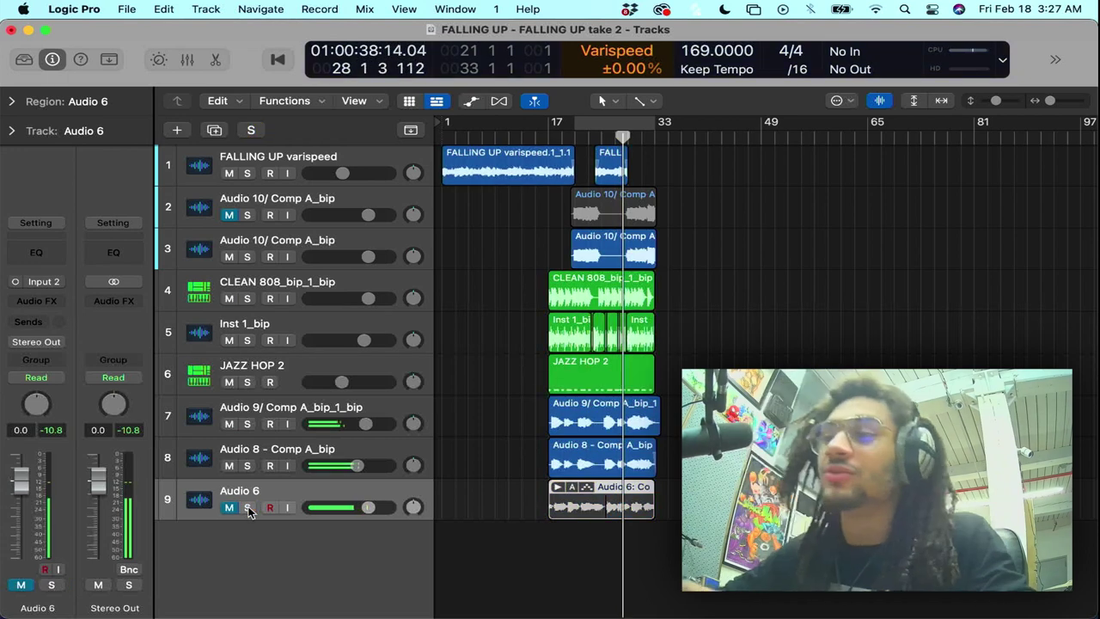
scroll(249, 511, "up", 1)
scroll(262, 492, "down", 1)
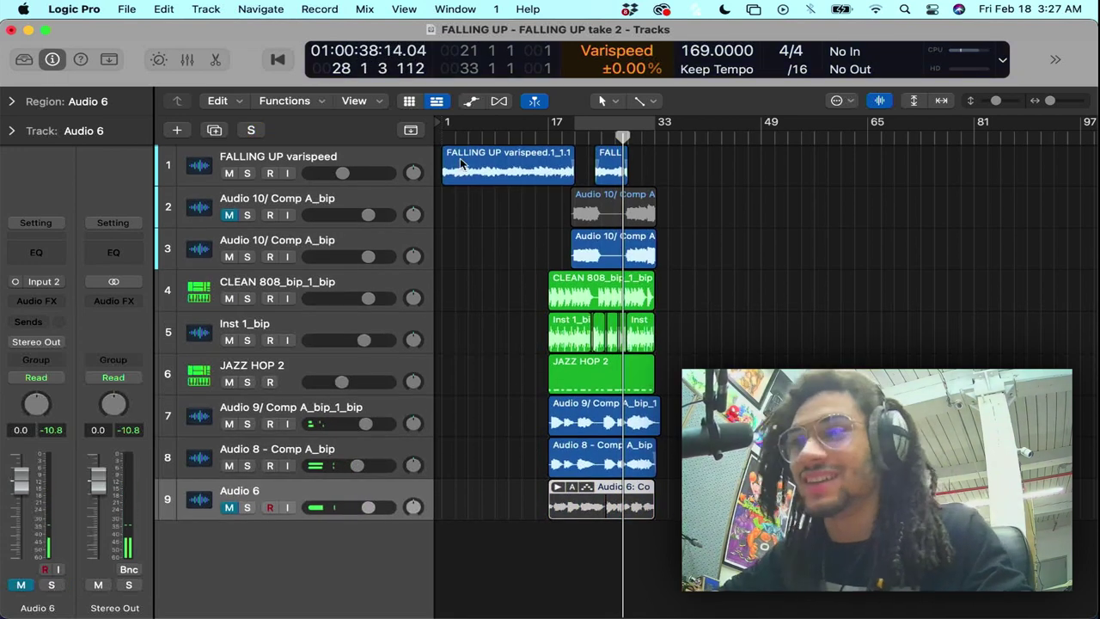
- Move the Audio 8 - Comp A_bip region to bar 1 and lower its track volume to -5.0 dB during playback
left_click_drag(593, 138, 419, 160)
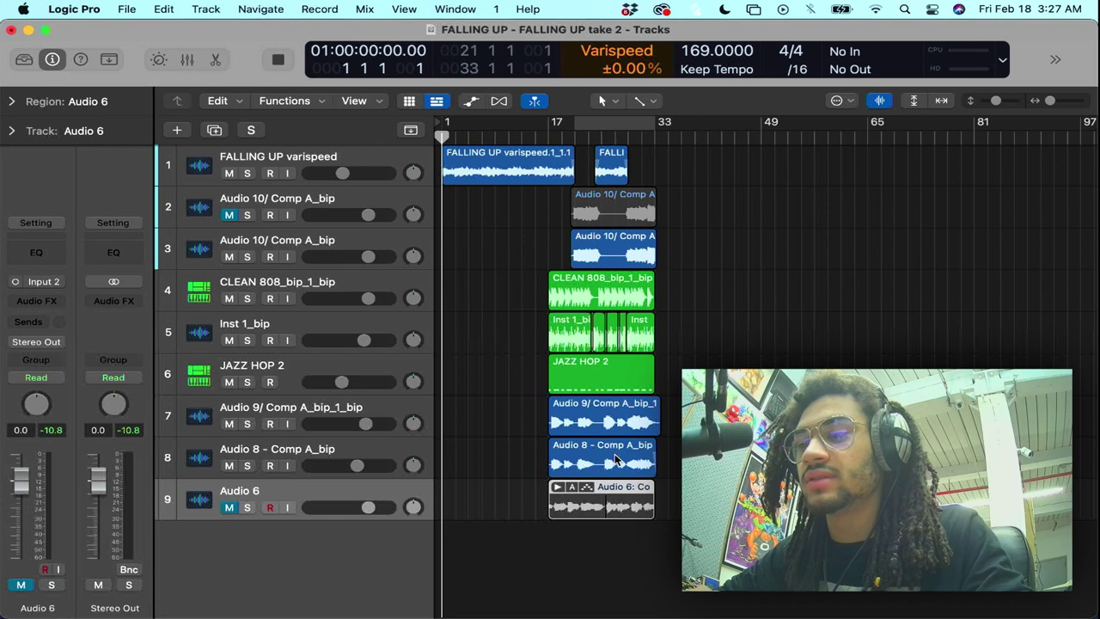
left_click_drag(615, 460, 483, 466)
key("space")
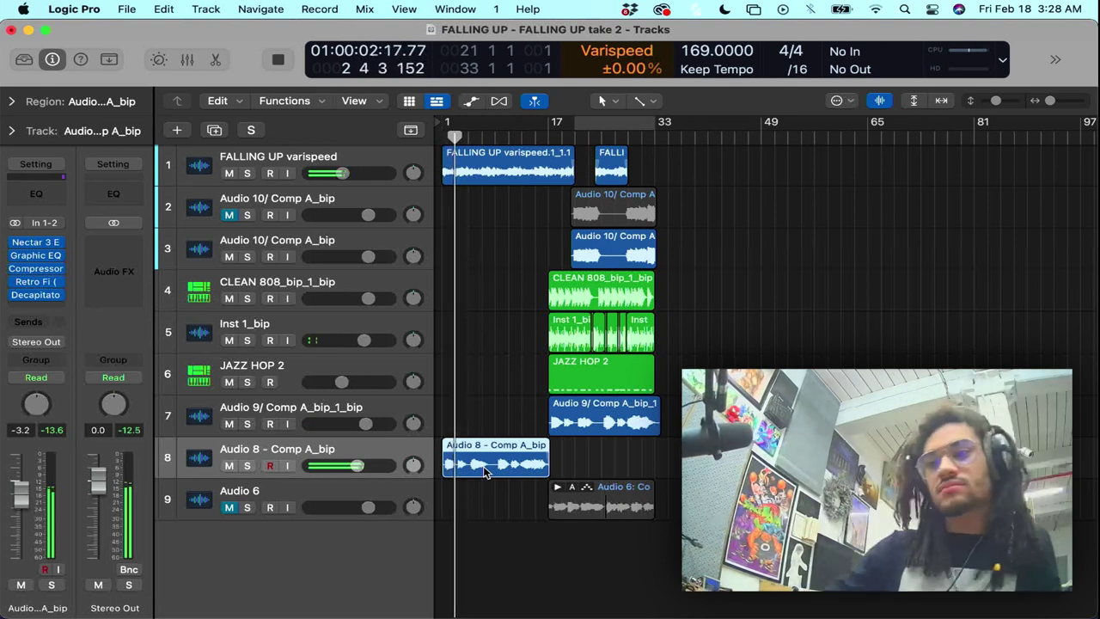
left_click_drag(352, 468, 344, 469)
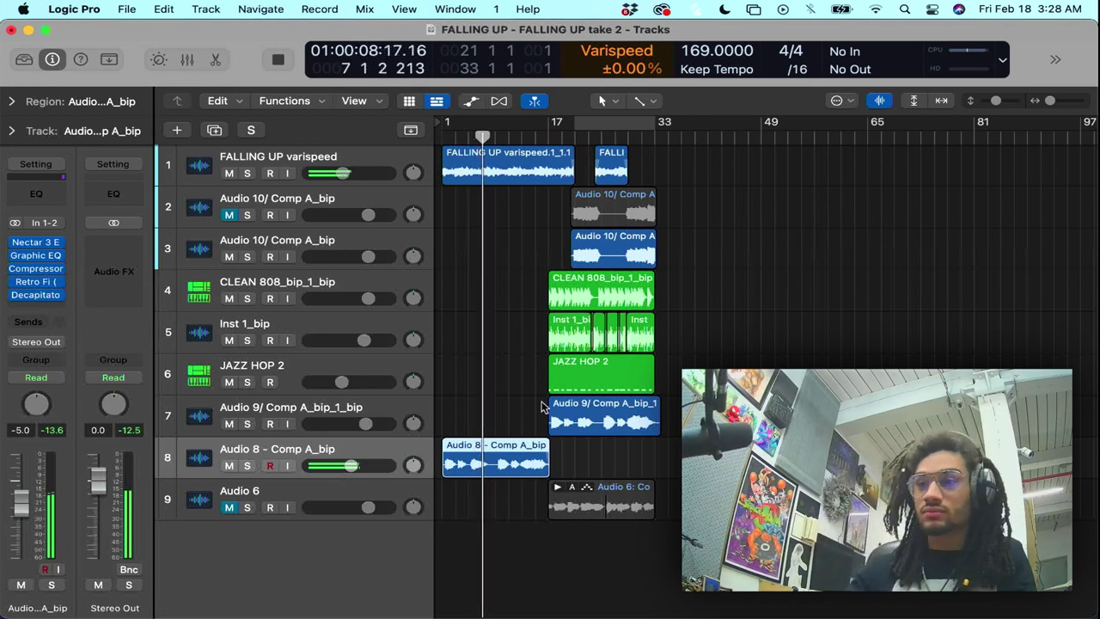
- Select the CLEAN 808_bip_1_bip region and set the cycle range to bars 17 to 33 around it
left_click(607, 295)
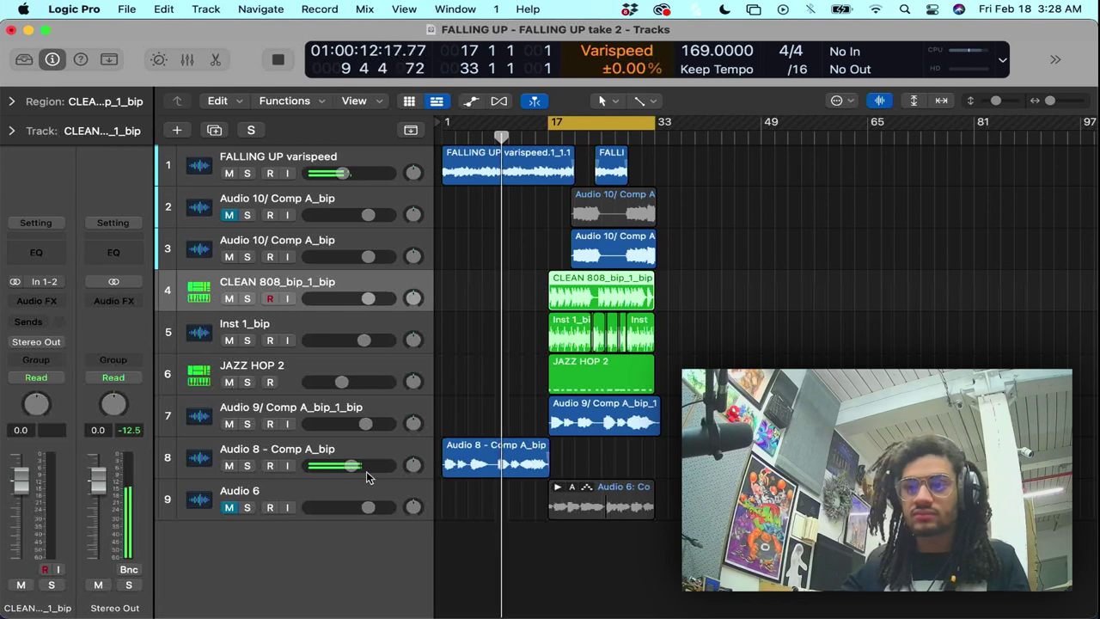
- Lower the Audio 8 - Comp A_bip volume to -7.6 dB, and repeat the CLEAN 808, Inst 1 and JAZZ HOP 2 regions from bar 33
left_click_drag(354, 468, 336, 471)
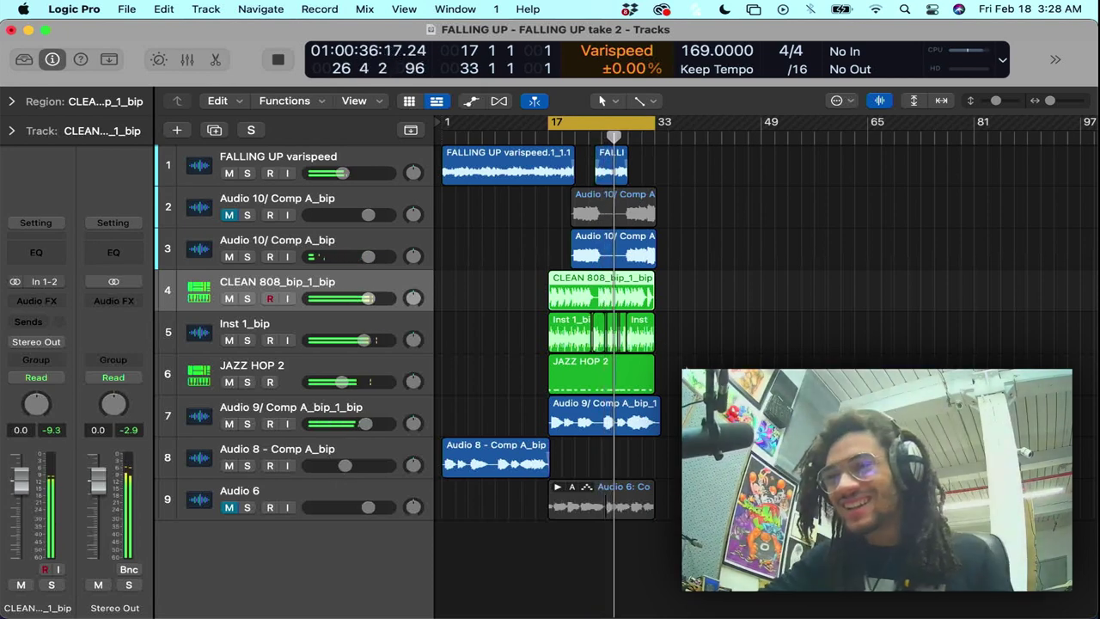
left_click_drag(703, 376, 548, 297)
key("super+r")
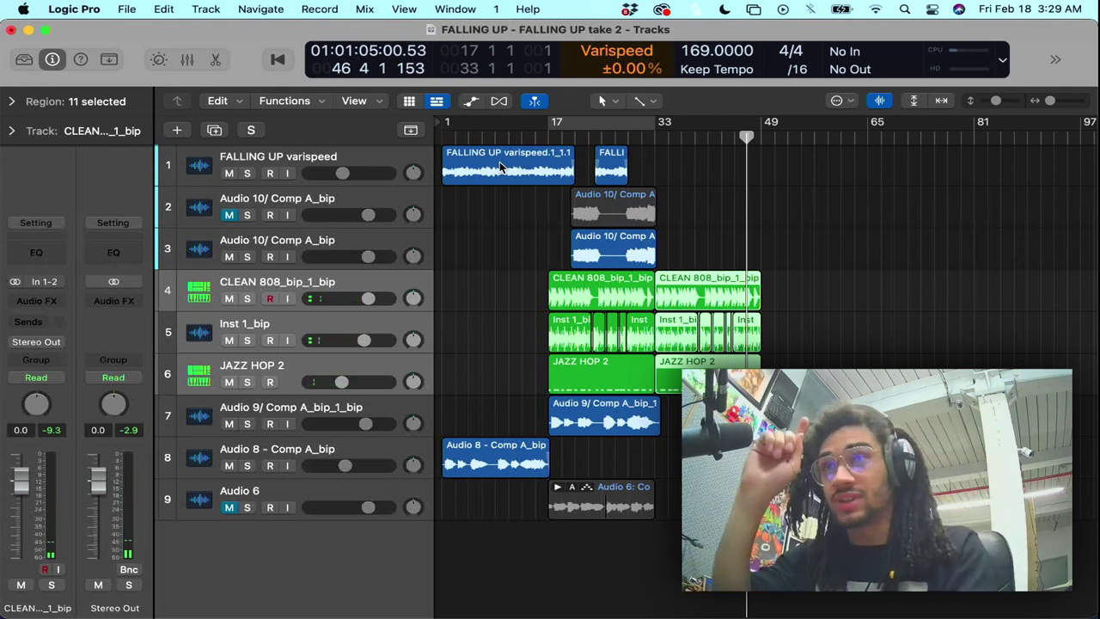
- Undo the repeated beat regions, the Audio 8 region move, and the deletions of Grand Piano, Audio 3, Audio 4, Other + and lower varispeed tracks
key("super+z")
key("super+z")
key("super+z")
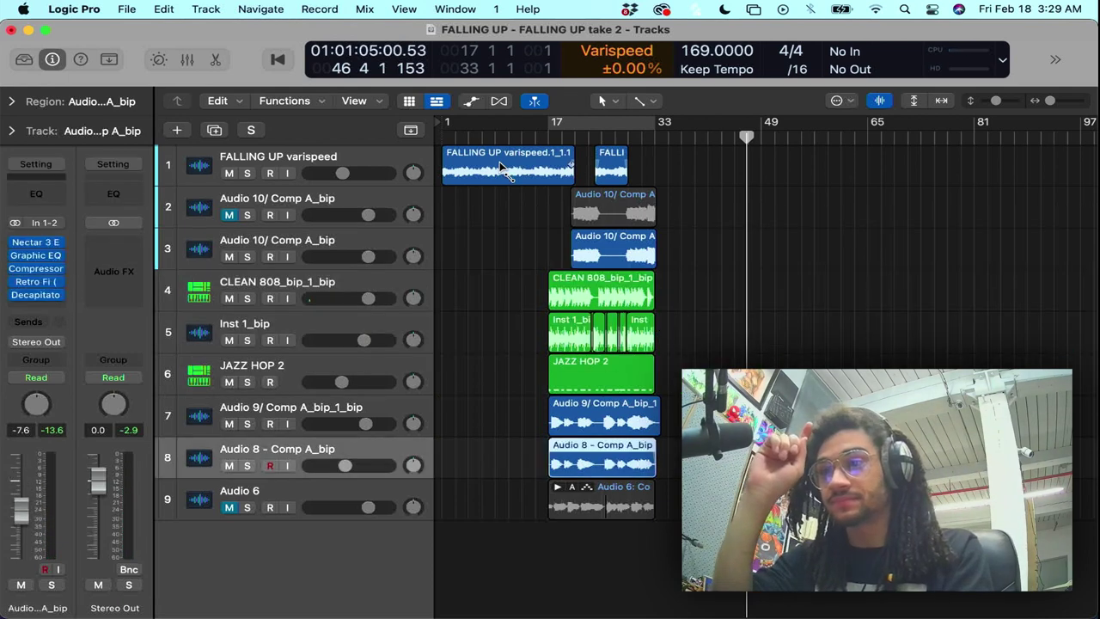
key("super+z")
key("super+z")
key("super+z")
key("super+z")
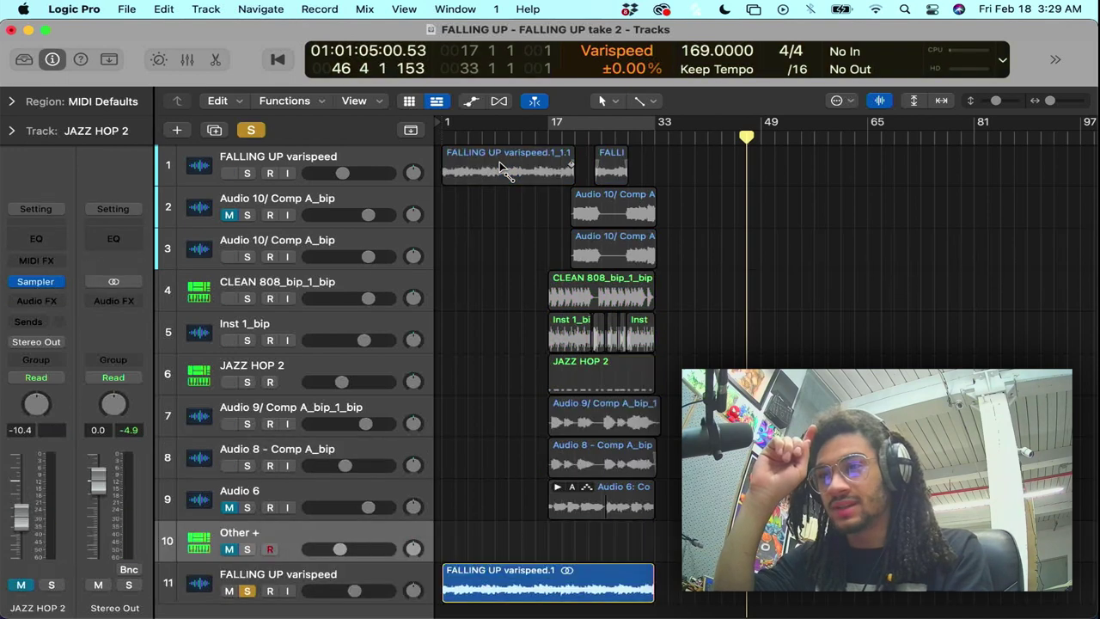
key("super+z")
key("super+z")
key("super+z")
key("super+z")
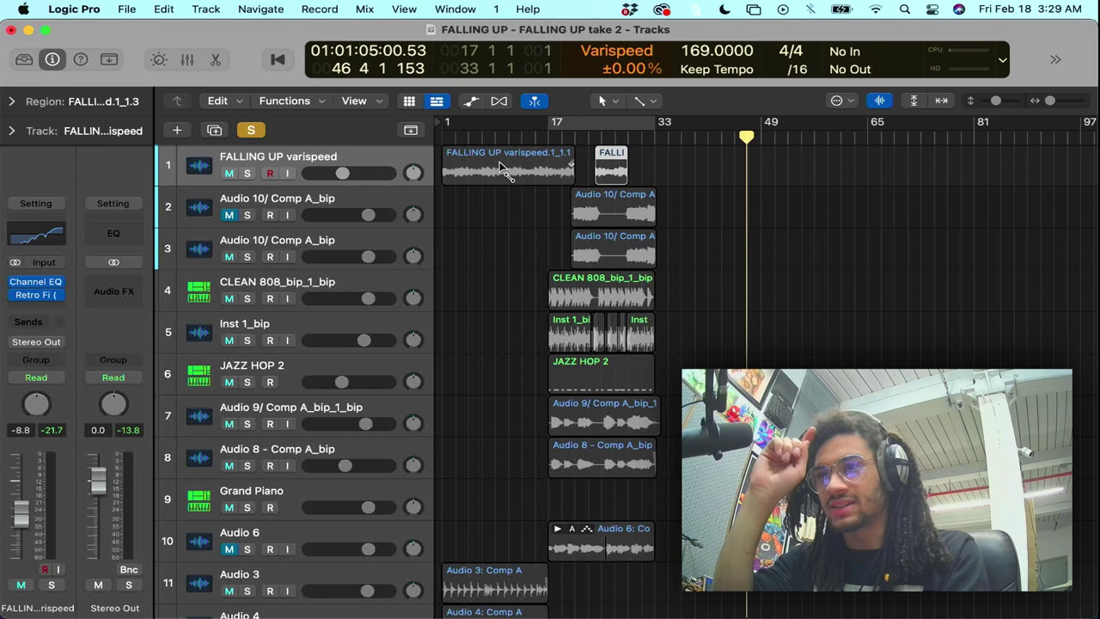
key("super+z")
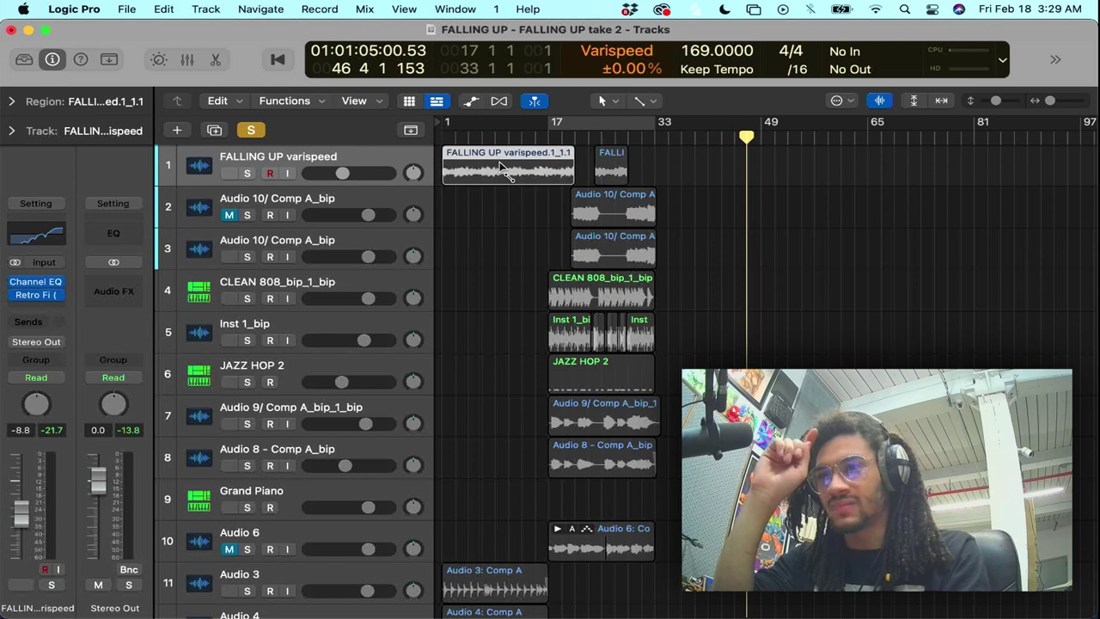
- Undo the CLEAN 808_bip track deletion and its second bounce, and restore the original CLEAN 808 MIDI track
key("super+z")
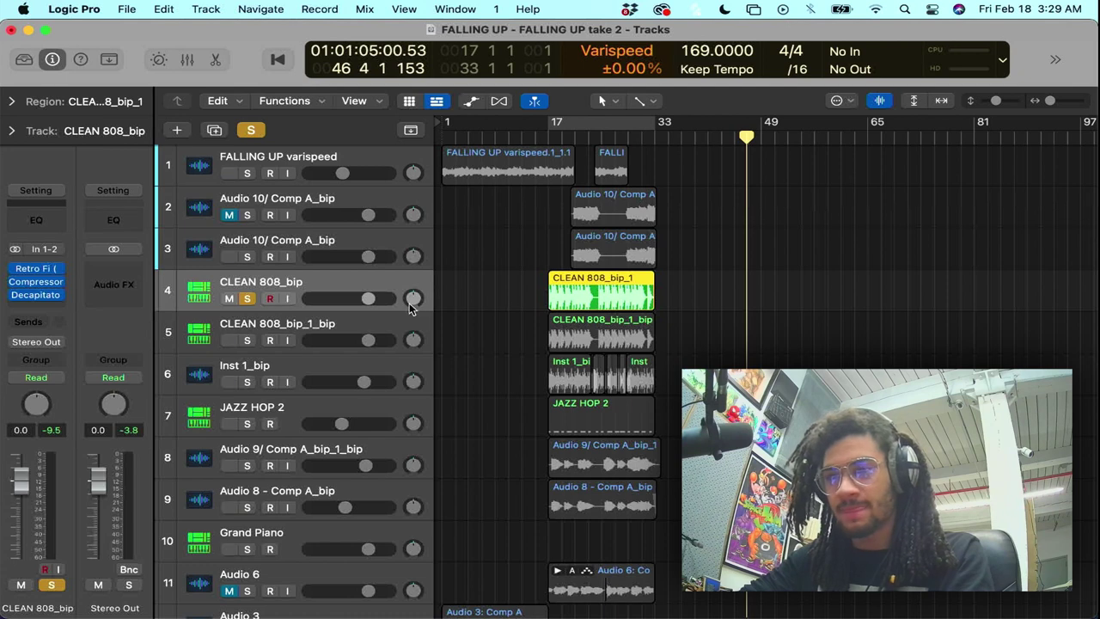
key("super+z")
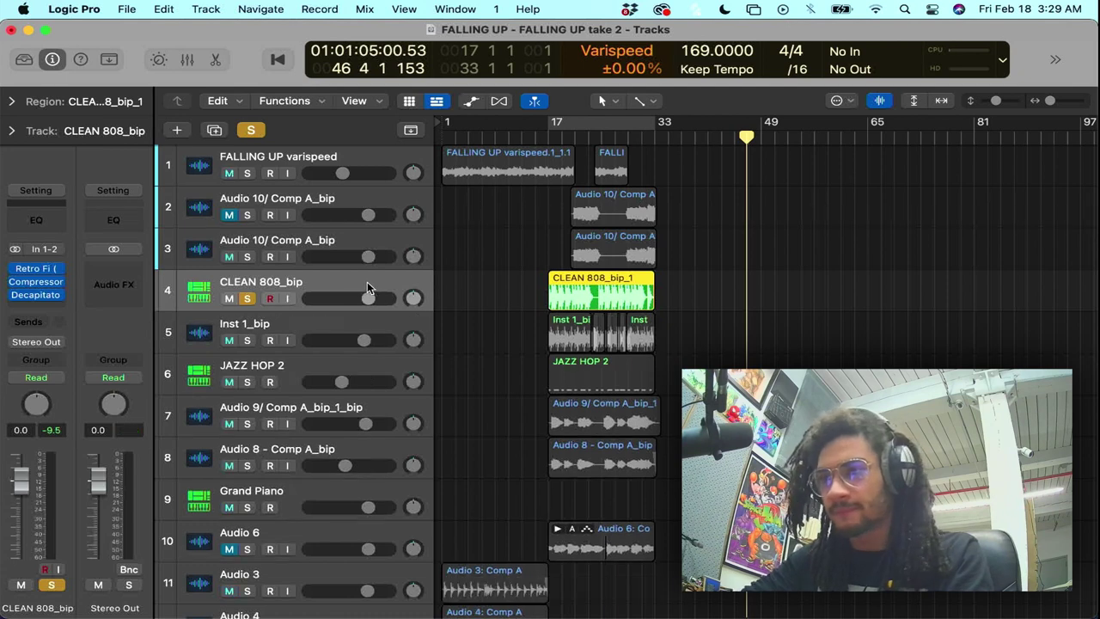
key("super+z")
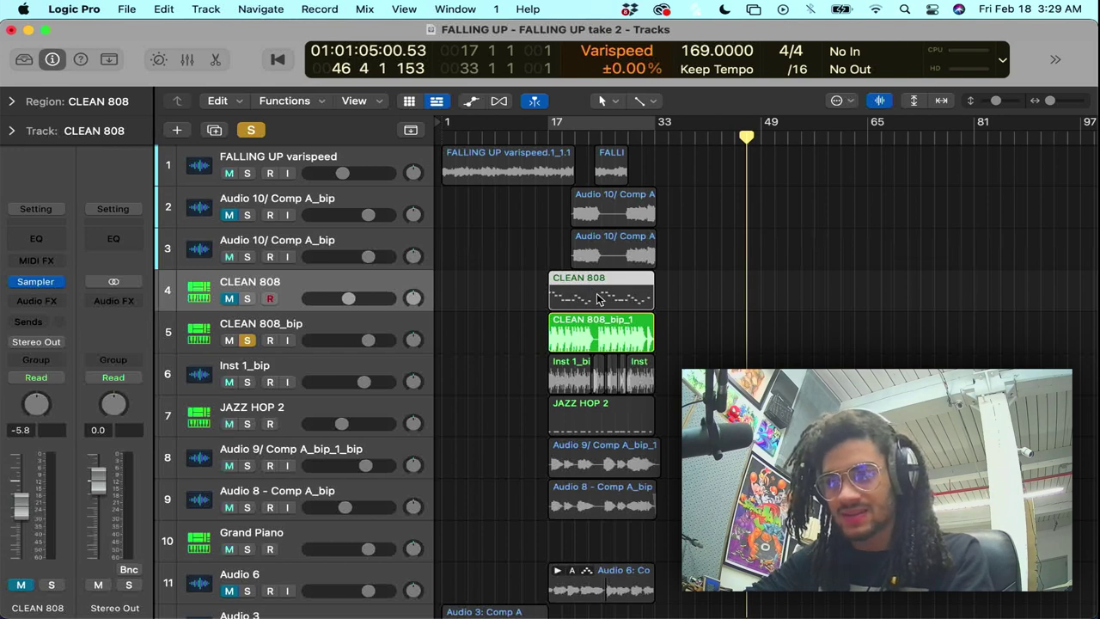
key("super+z")
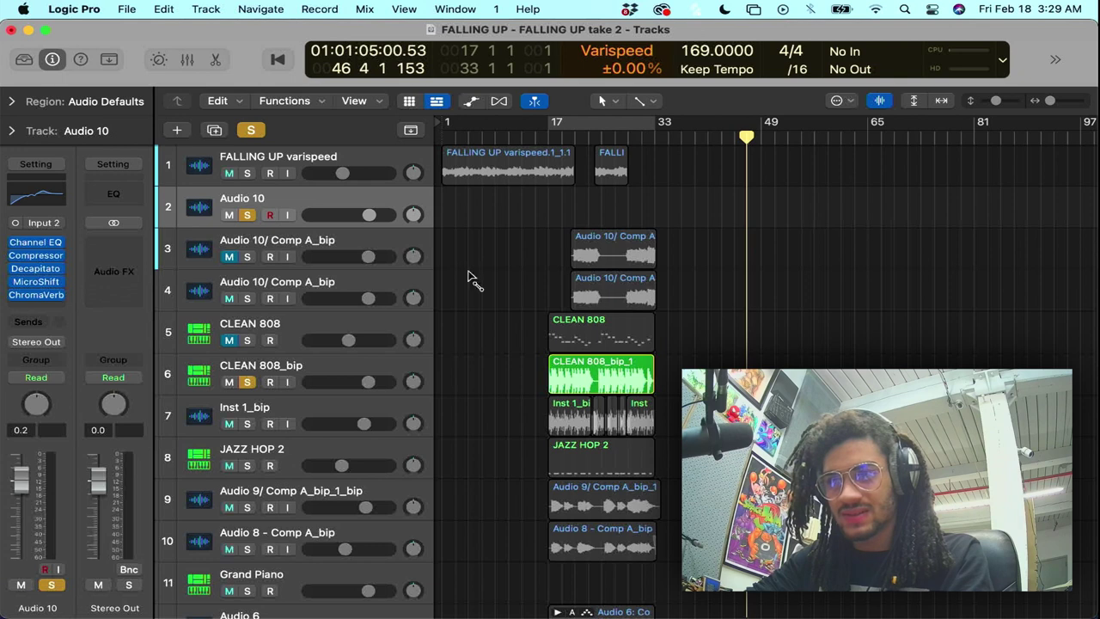
key("super+z")
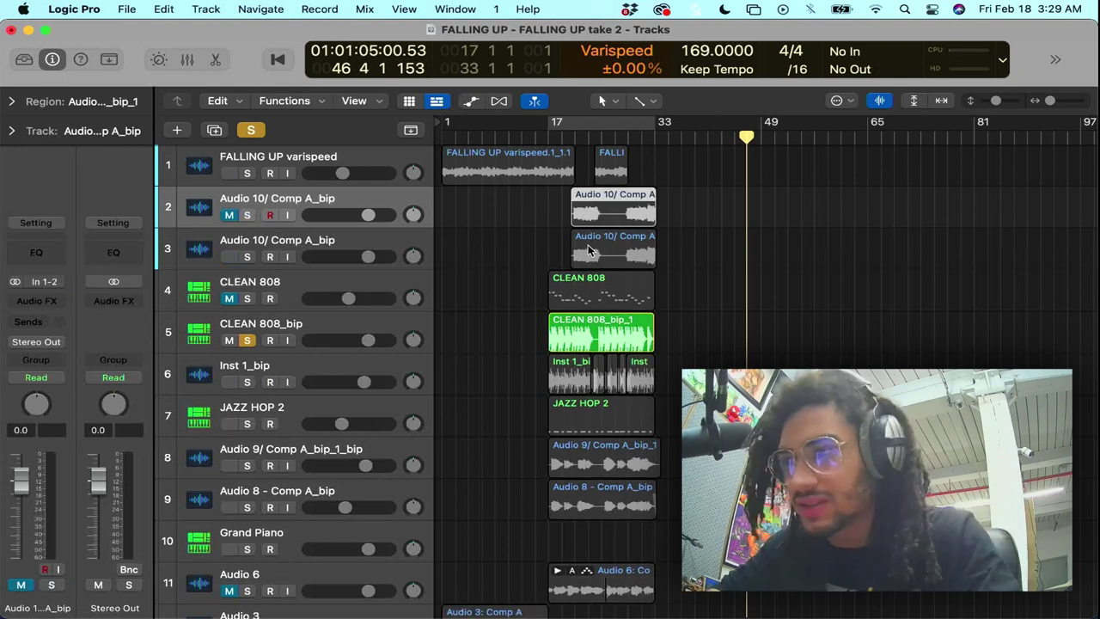
- Delete the empty Grand Piano track
scroll(326, 305, "down", 3)
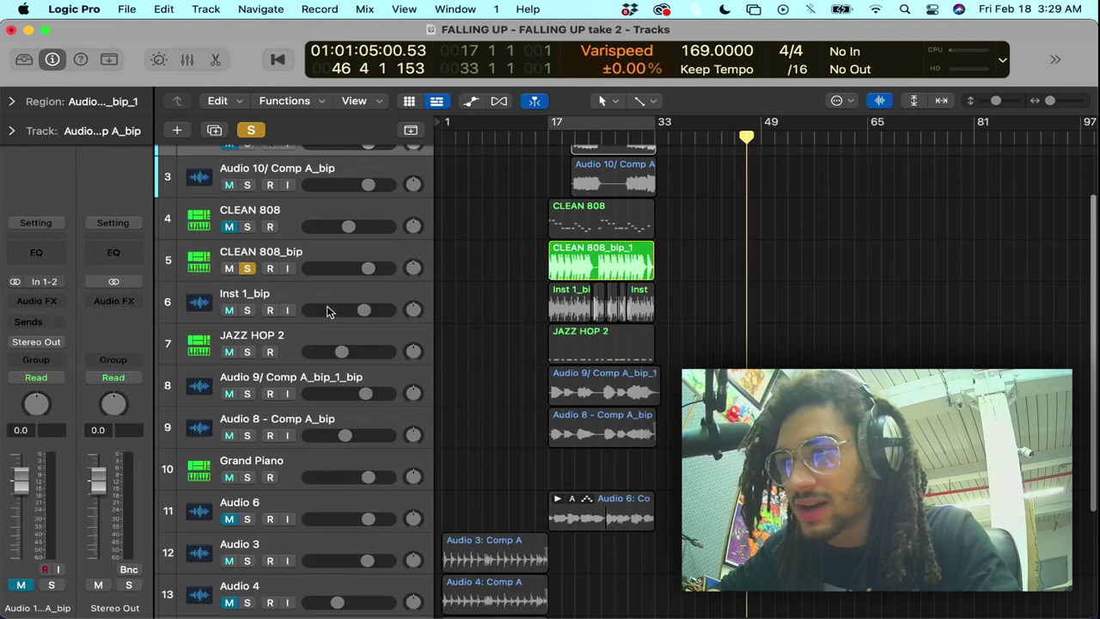
left_click(290, 465)
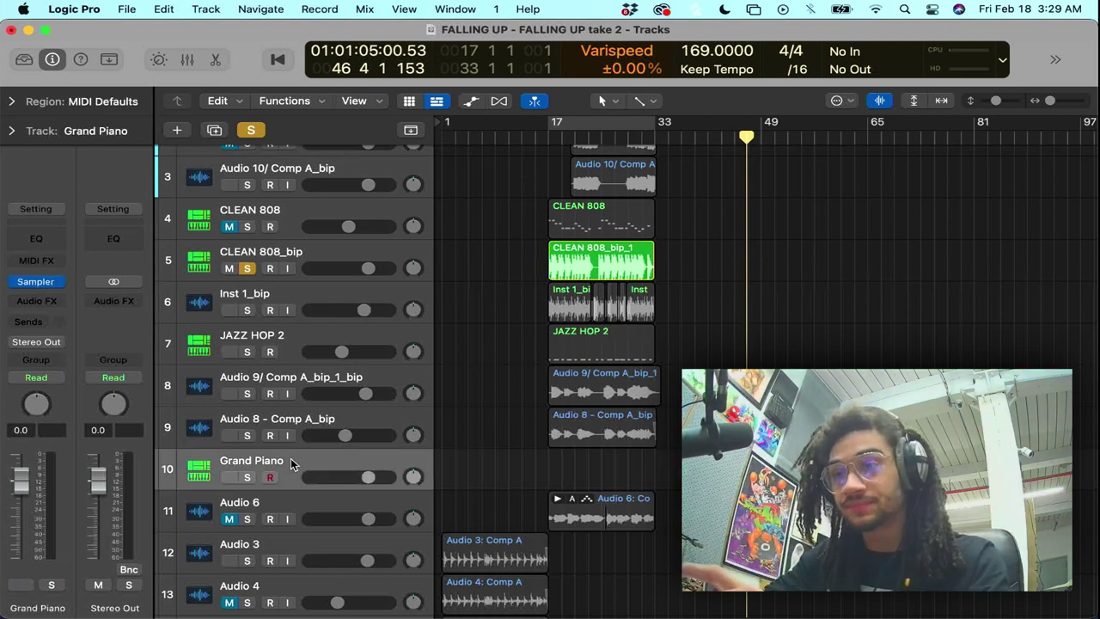
key("super+BackSpace")
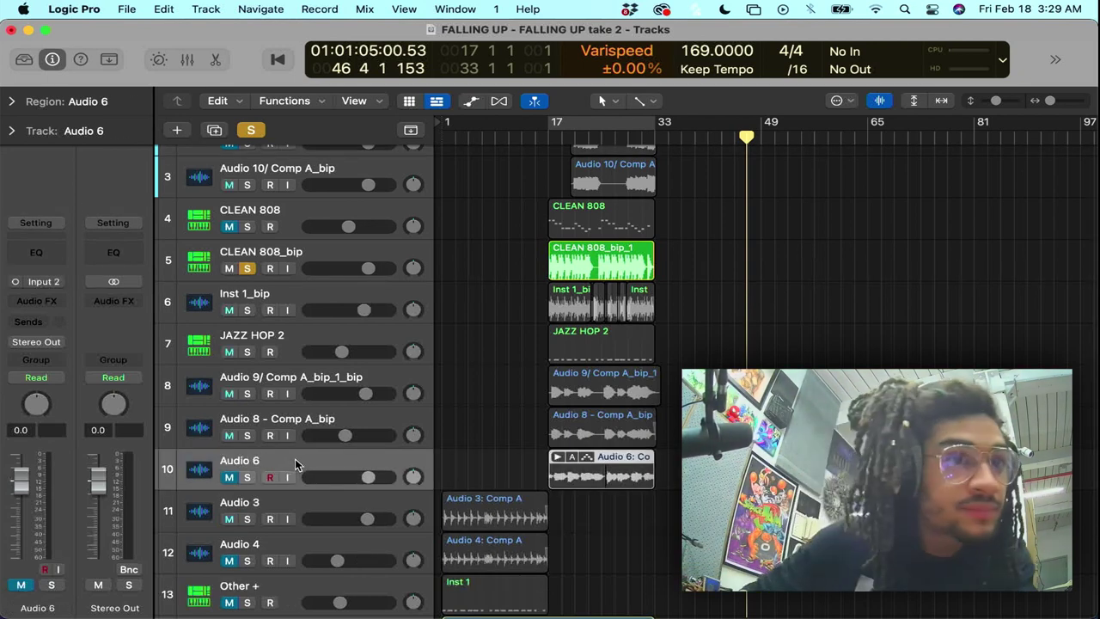
- Delete the Audio 3, Audio 4, Other + and lower FALLING UP varispeed tracks together with their regions
scroll(385, 486, "down", 1)
scroll(385, 487, "down", 1)
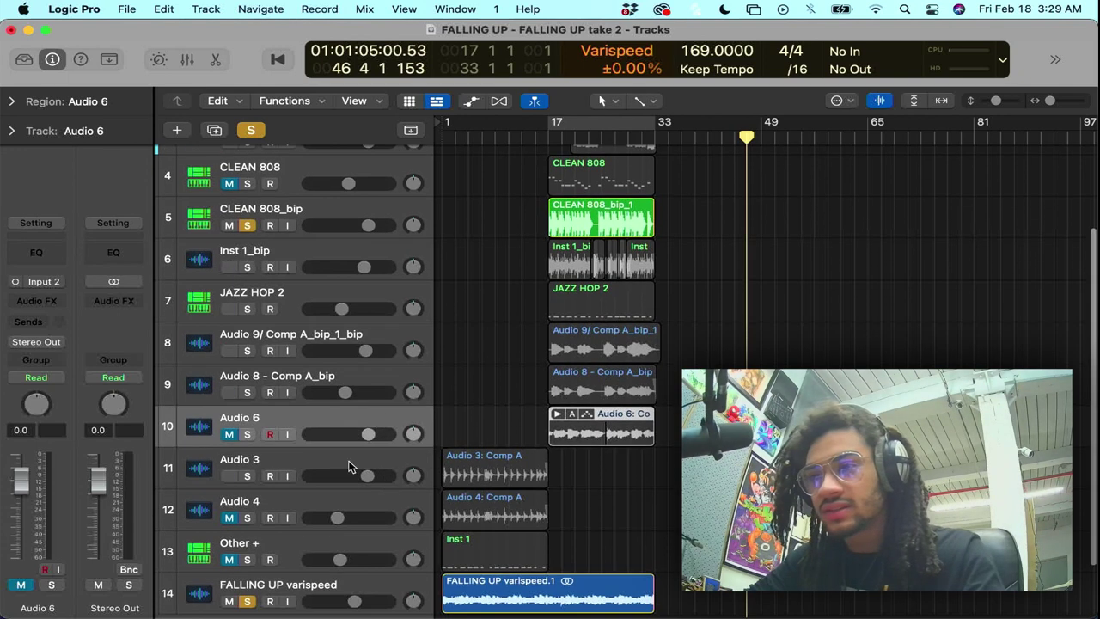
left_click(298, 451)
scroll(298, 451, "down", 3)
left_click(300, 512, "shift")
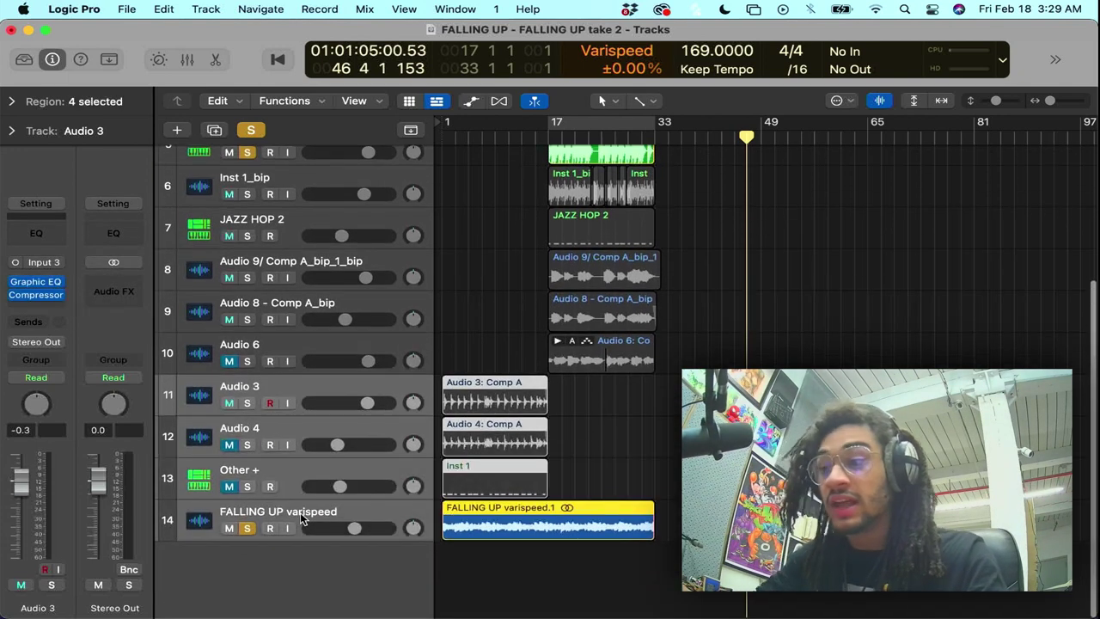
key("BackSpace")
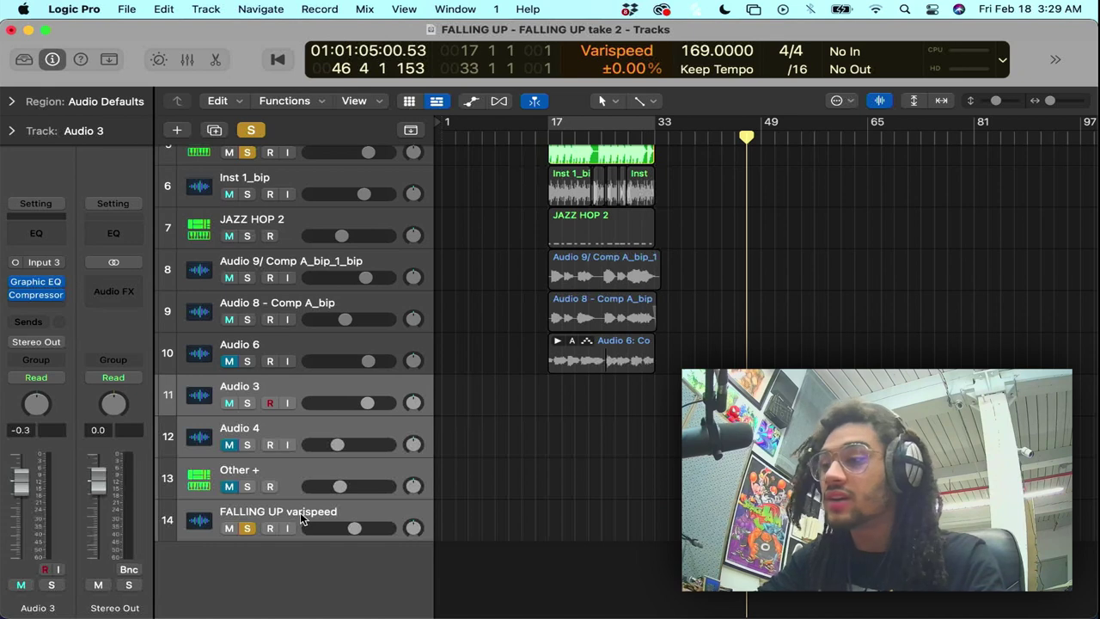
key("super+BackSpace")
- Open the CLEAN 808 MIDI region in the Piano Roll, solo only its track, and play it from bar 17 to about bar 20
scroll(300, 512, "up", 1)
double_click(603, 276)
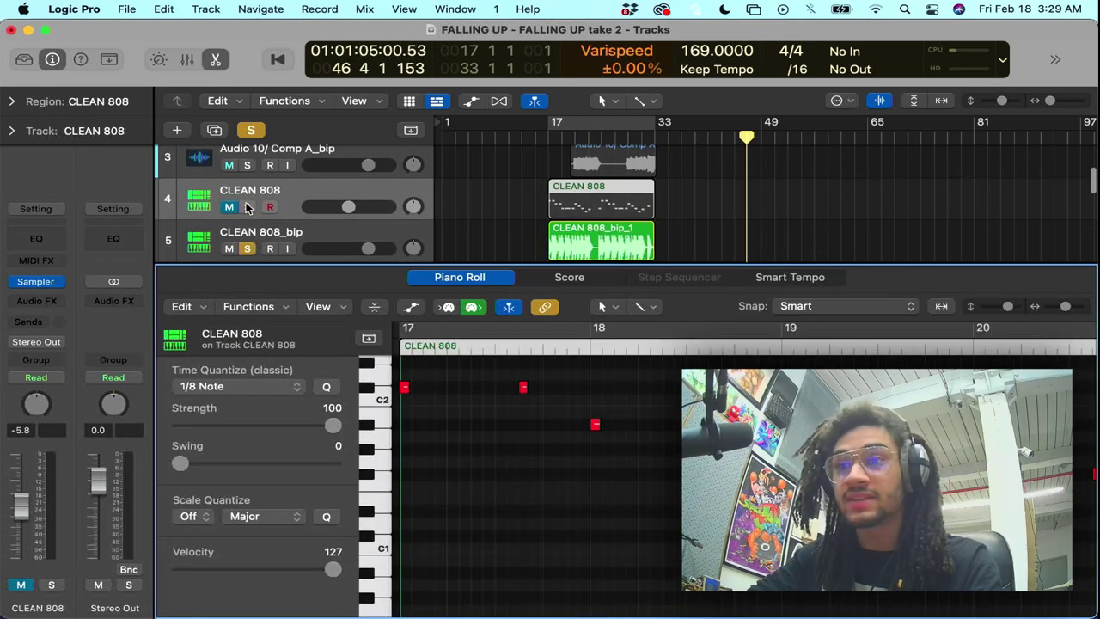
left_click(247, 207)
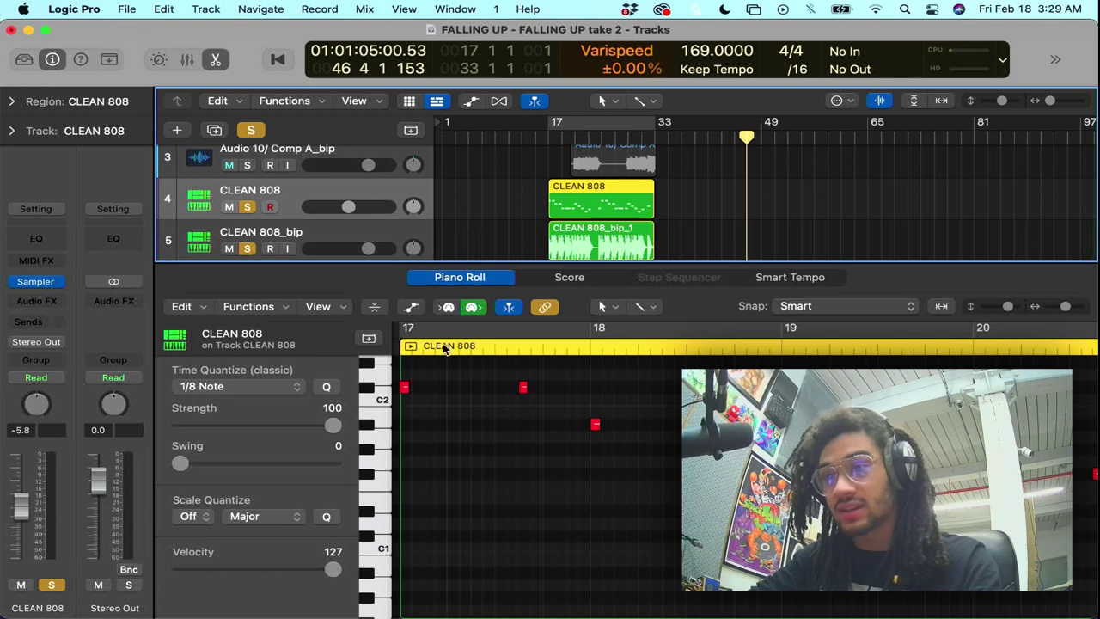
left_click(398, 345)
left_click(250, 129)
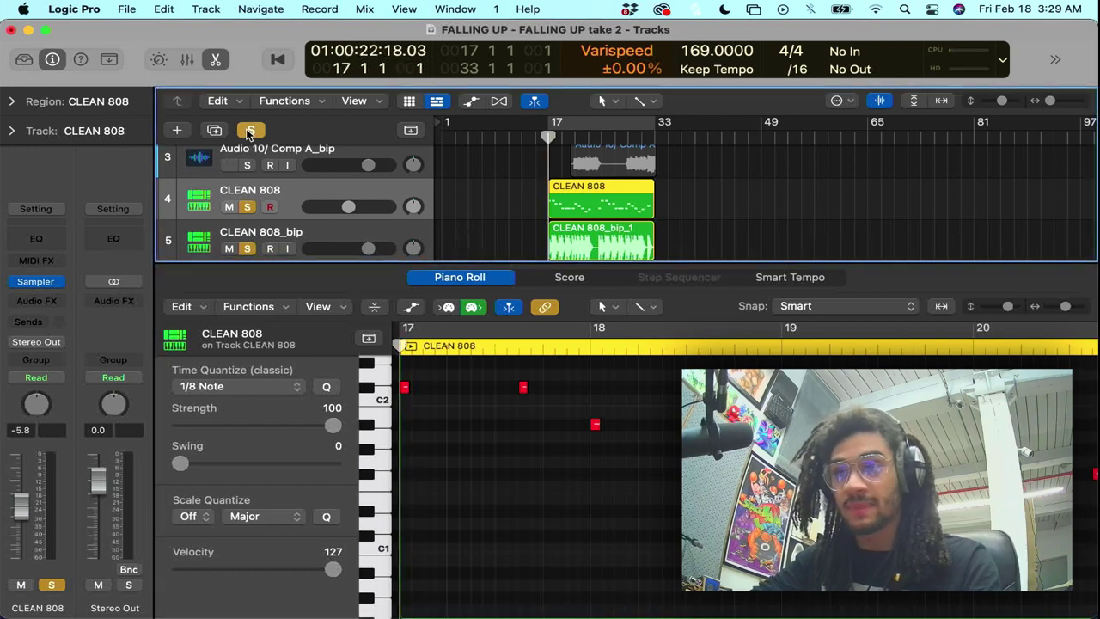
left_click(247, 208)
key("space")
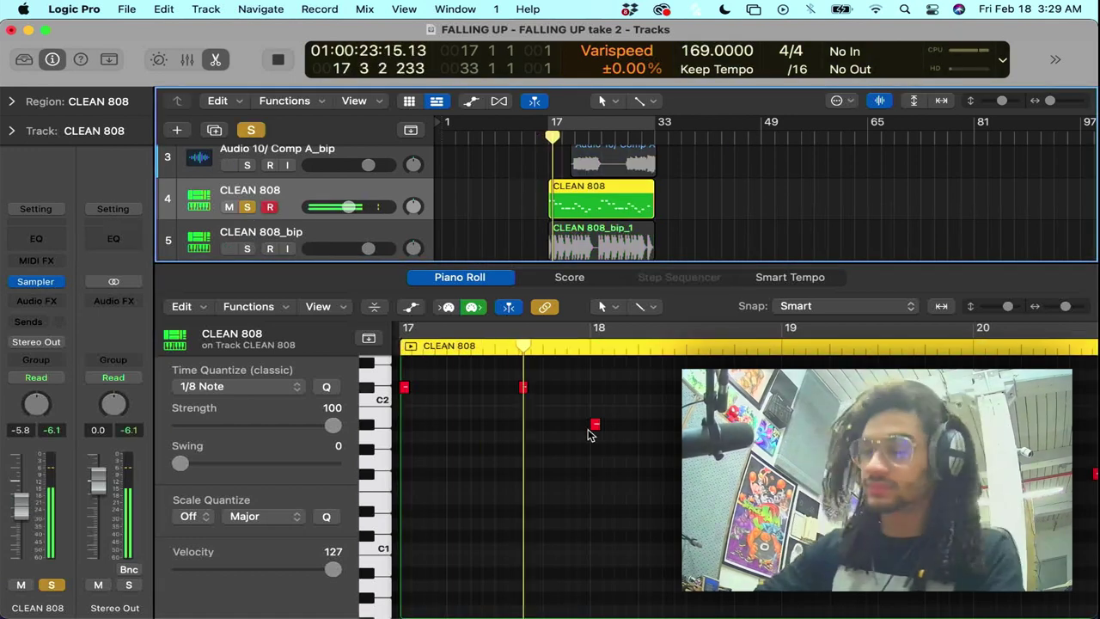
scroll(590, 435, "right", 3)
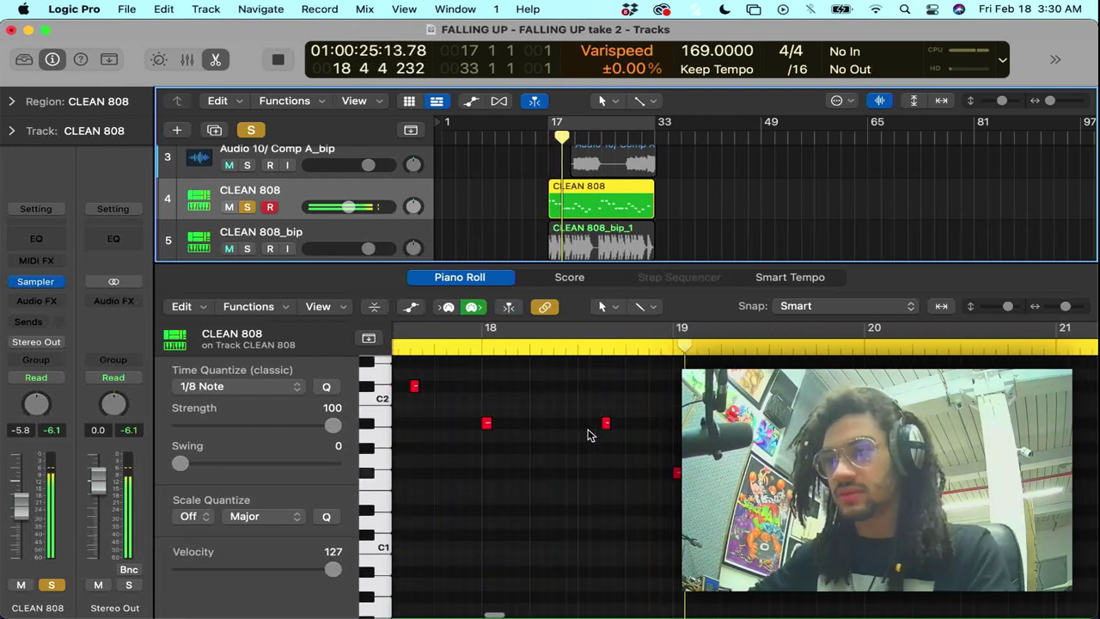
scroll(627, 455, "right", 2)
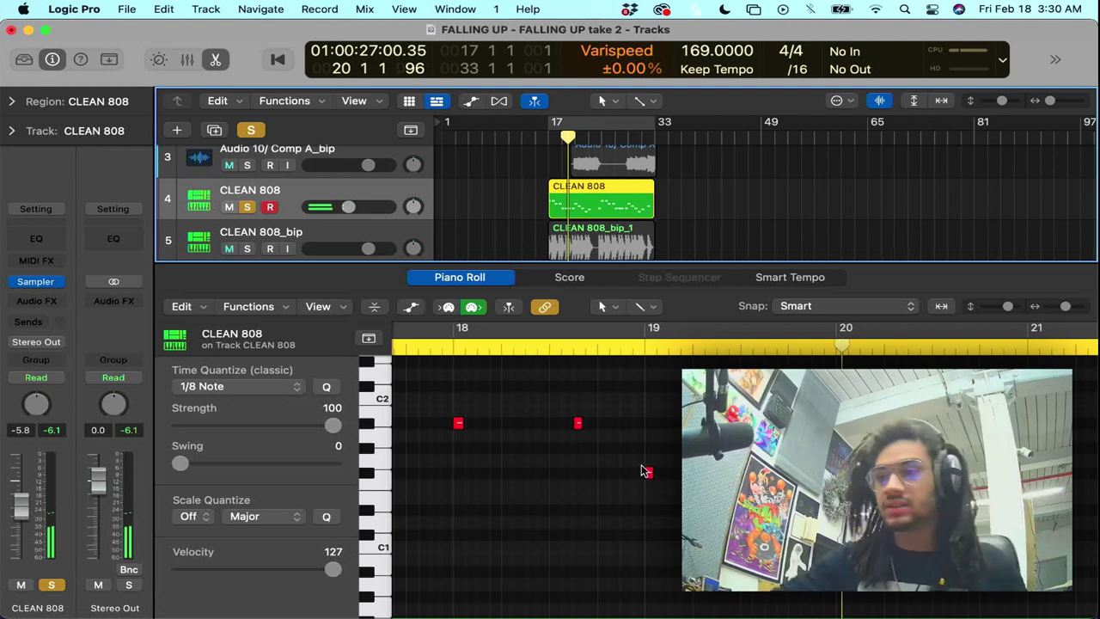
- Select the F#1 note at bar 19 in the CLEAN 808 region and replay the bass line from that bar
mouse_move(648, 475)
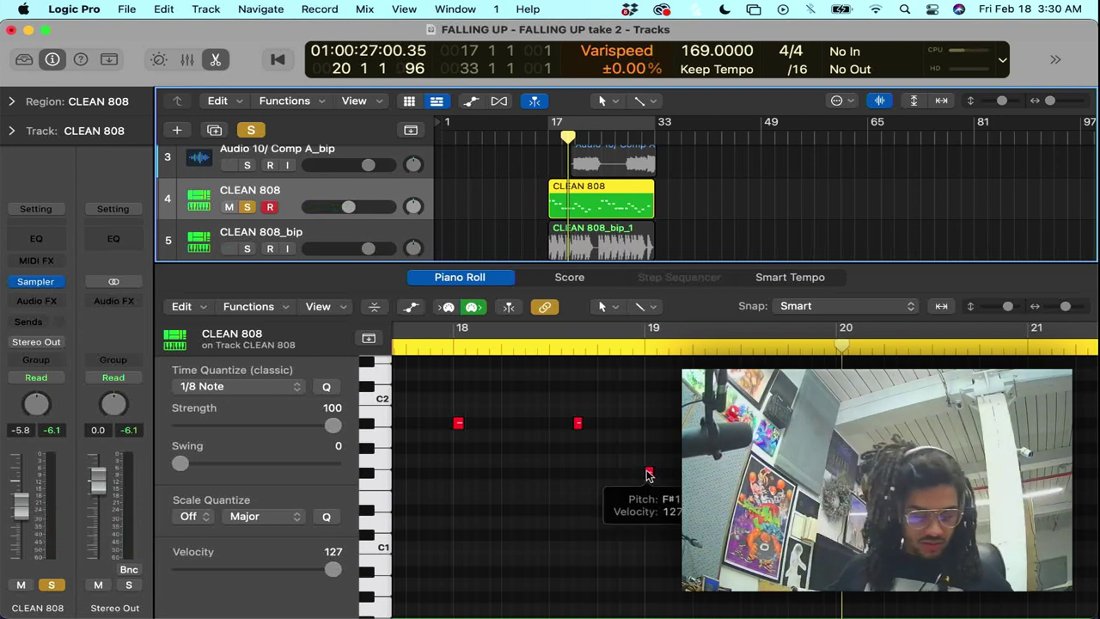
scroll(648, 472, "left", 5)
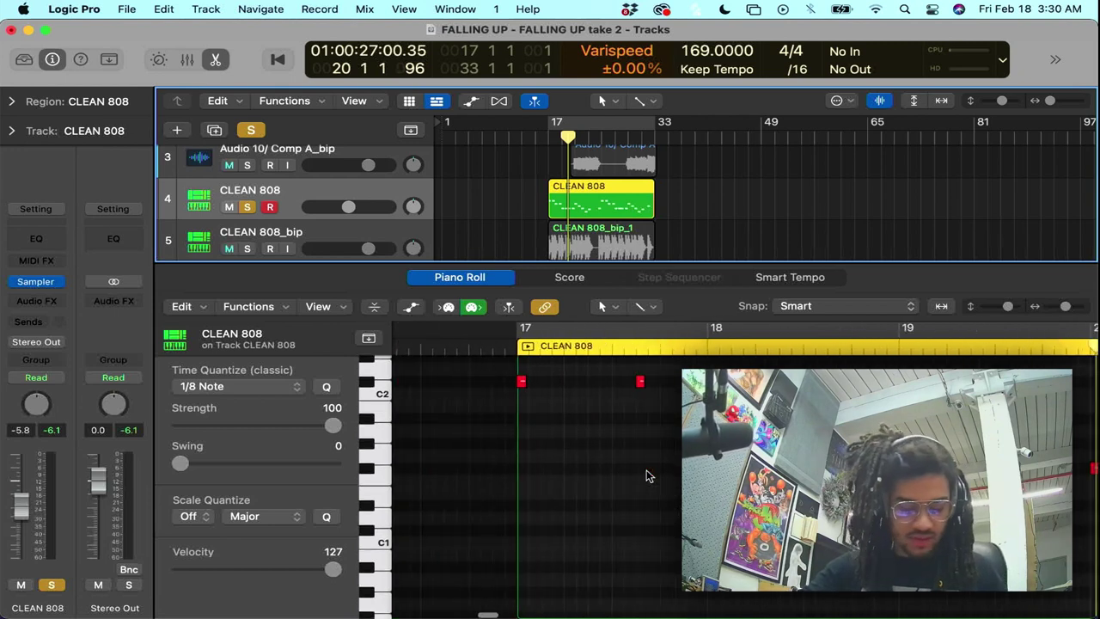
scroll(646, 469, "up", 2)
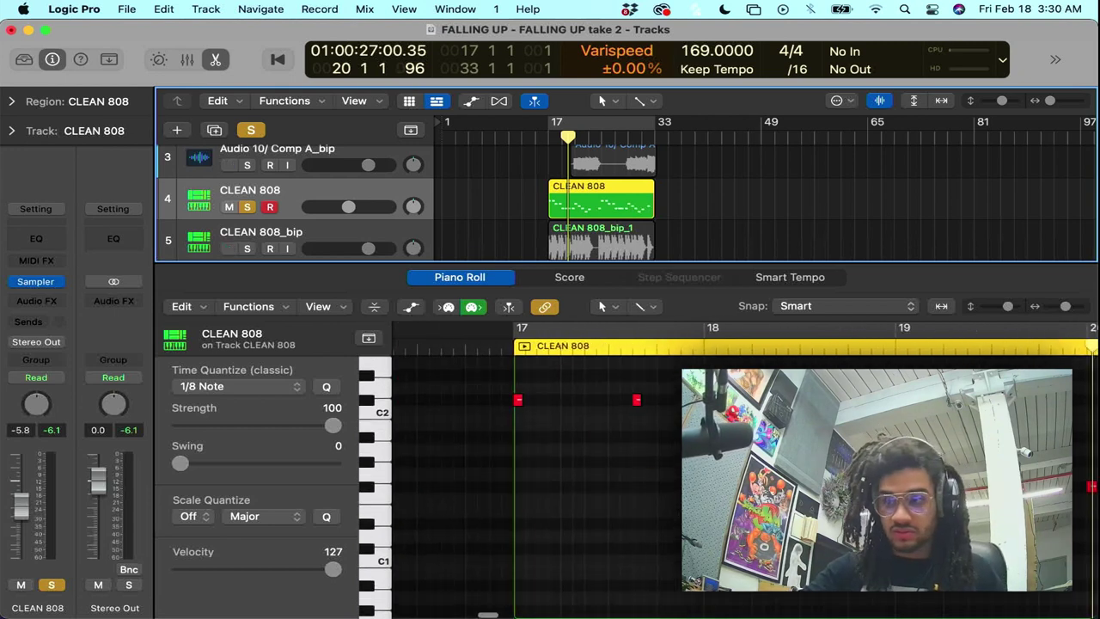
left_click(900, 486)
scroll(900, 486, "right", 5)
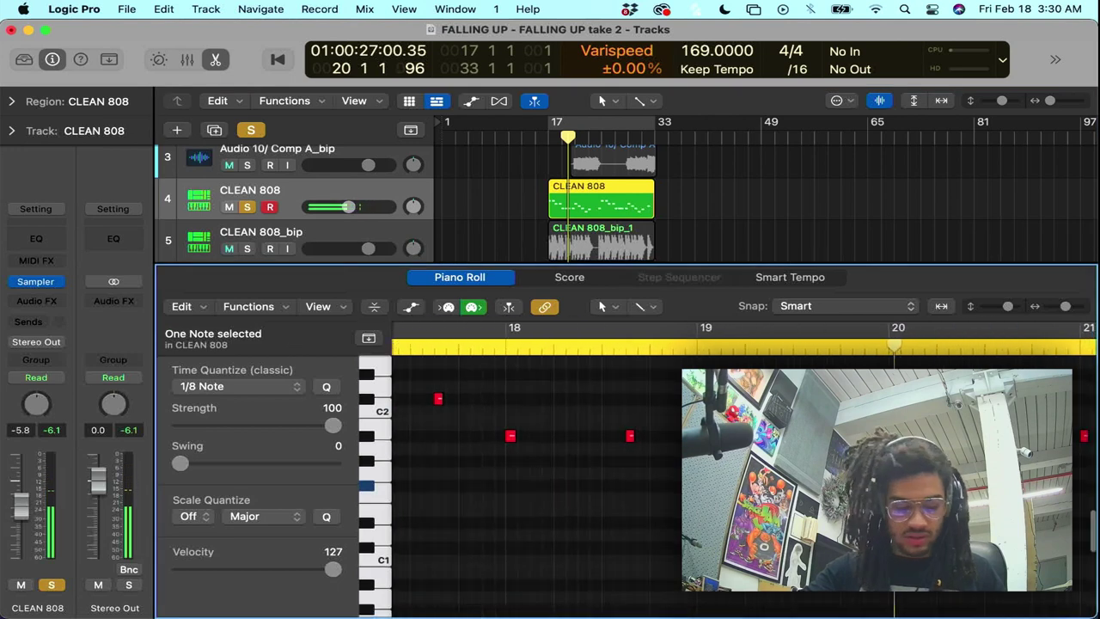
scroll(744, 482, "right", 2)
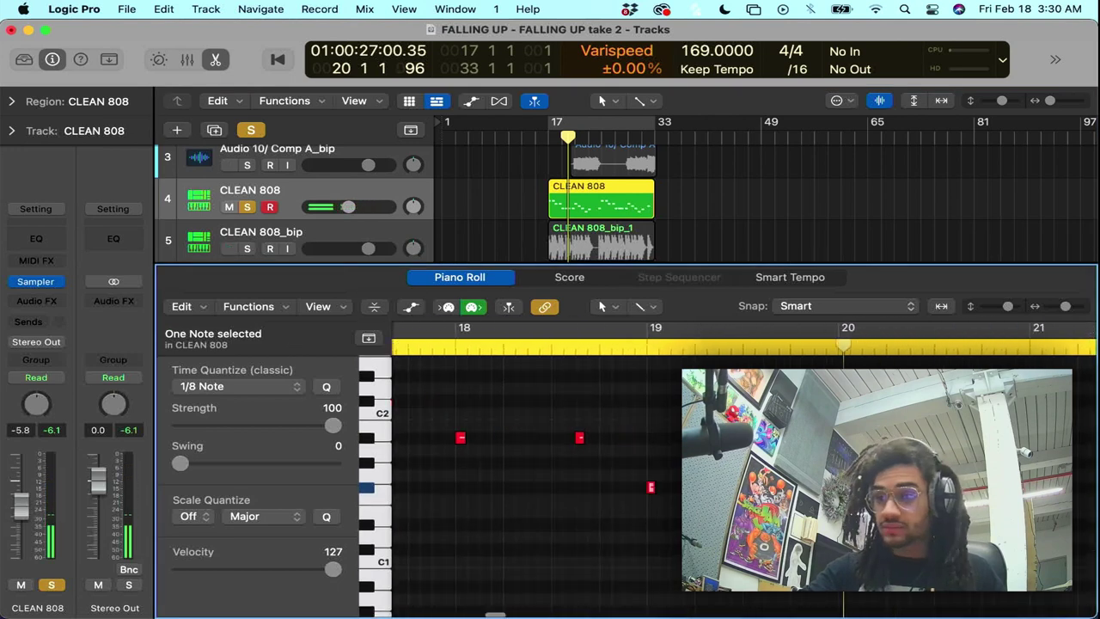
left_click(652, 345)
key("space")
scroll(744, 481, "right", 3)
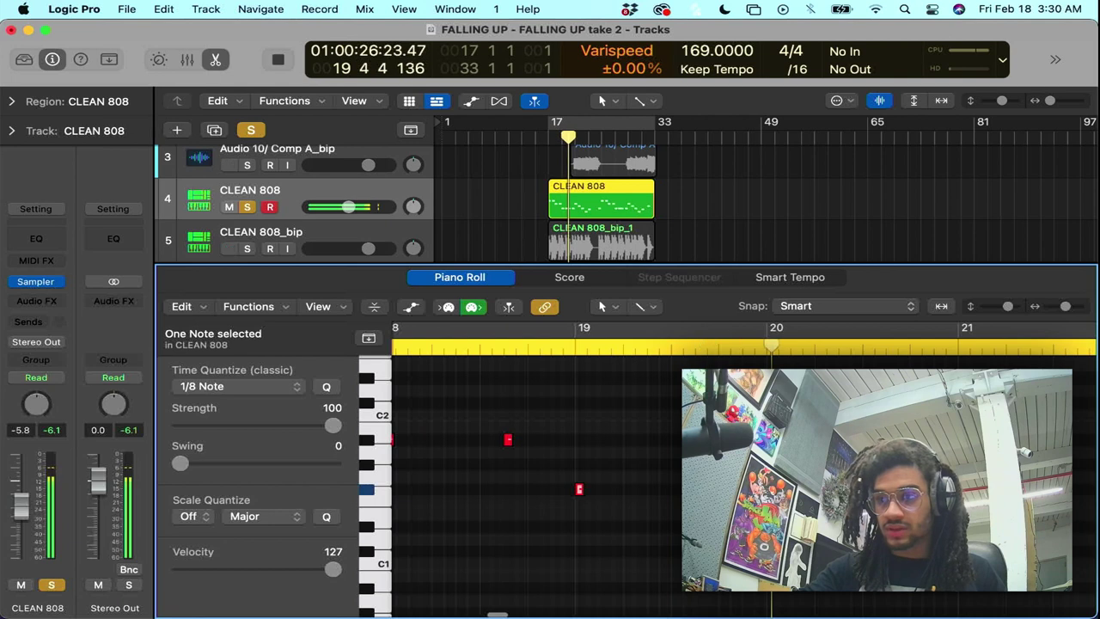
key("space")
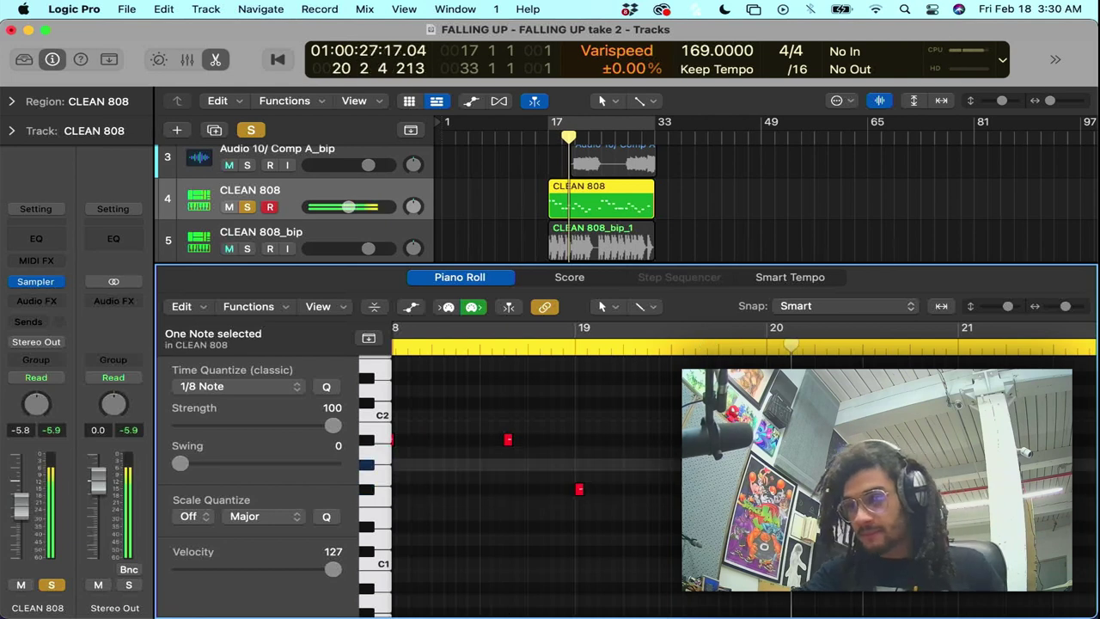
- Move the CLEAN 808 notes in bar 20 to A1 and the note at bar 21 to G#1, replaying from just before bar 20
left_click(763, 347)
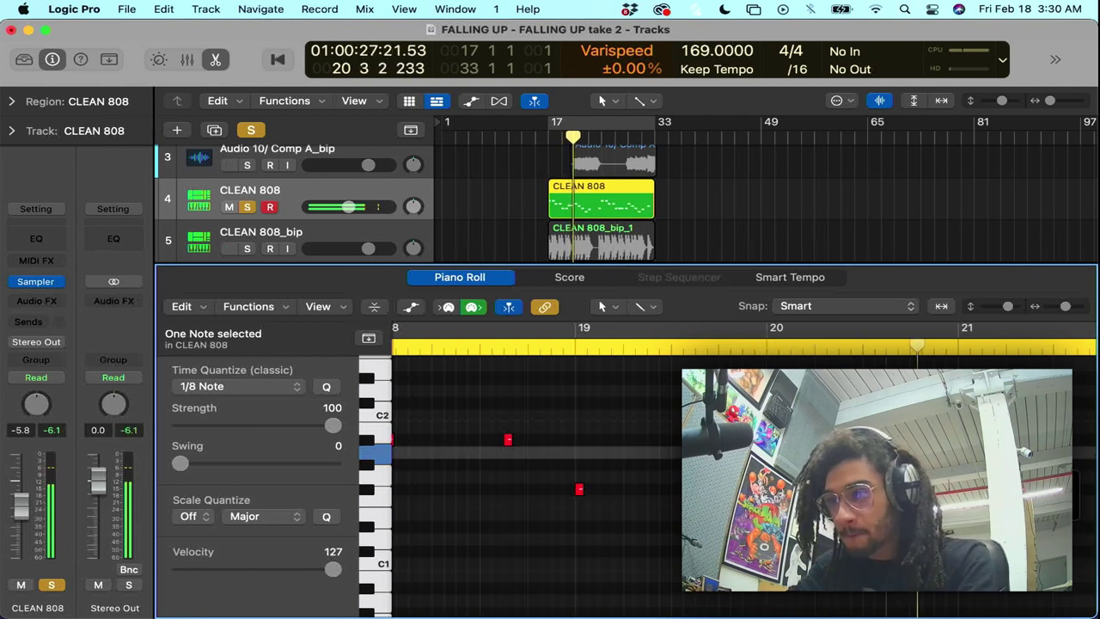
left_click(757, 347)
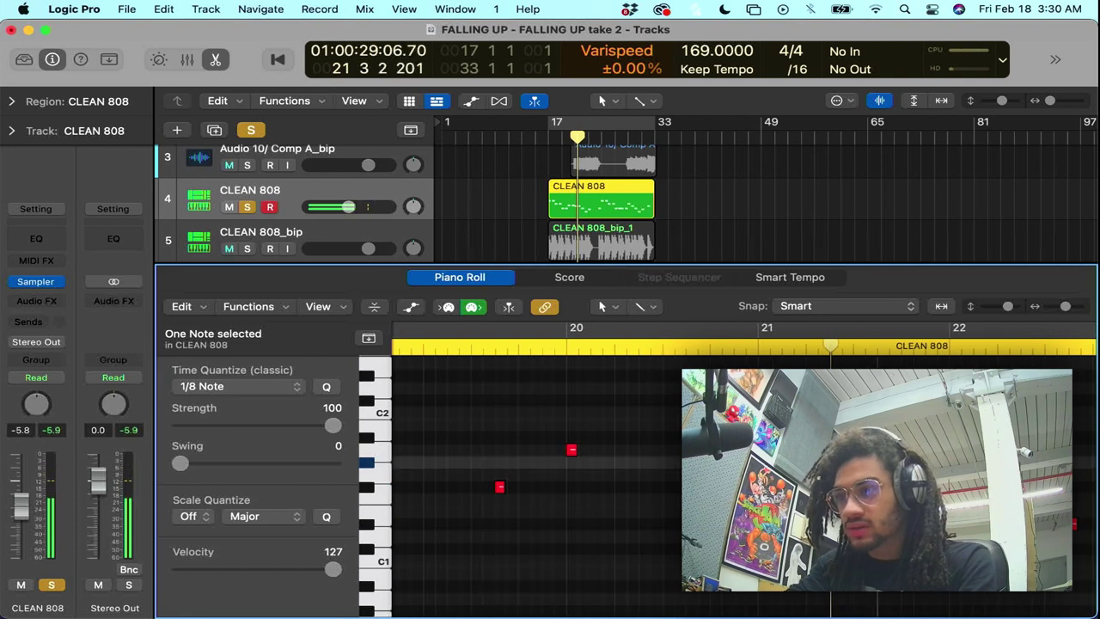
key("space")
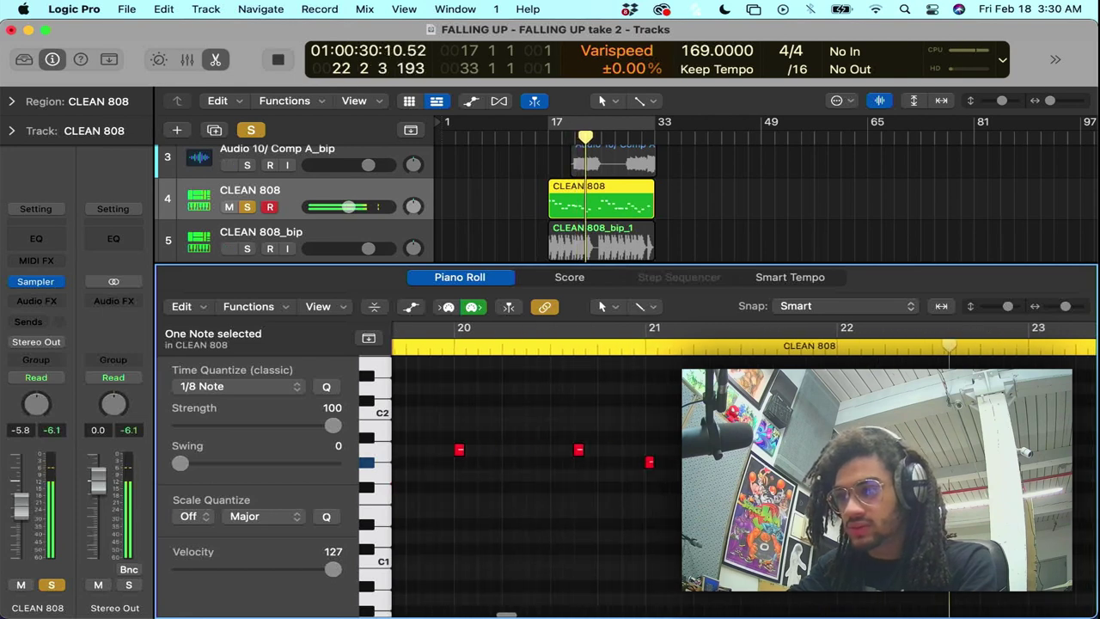
- Stop playback and move the two CLEAN 808 notes in bar 22 to F#1
key("space")
left_click_drag(808, 463, 885, 487)
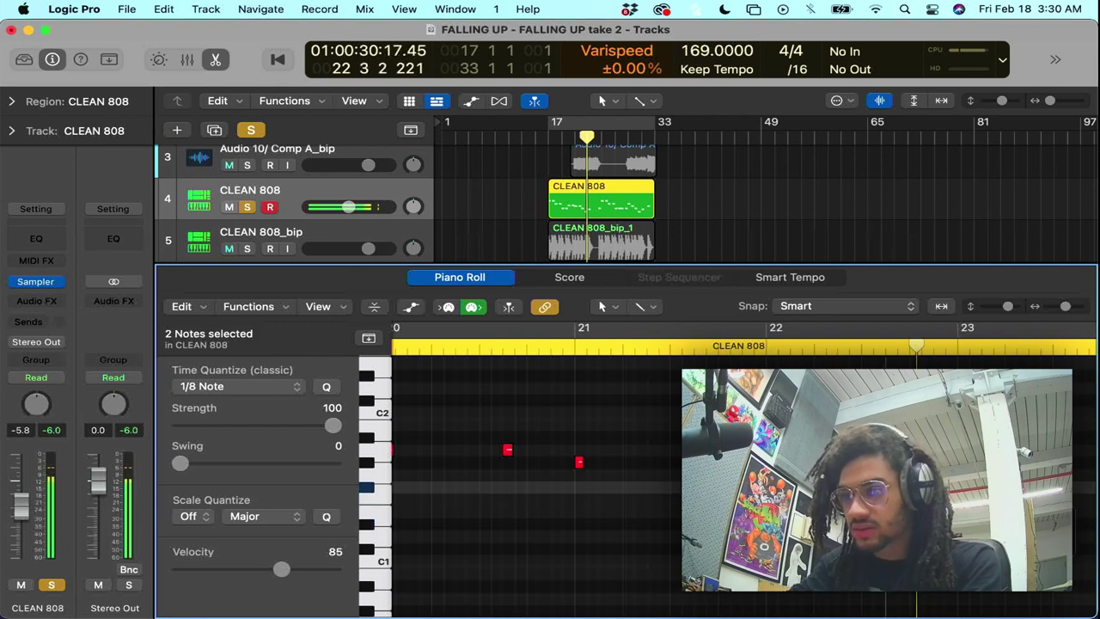
left_click(915, 490)
left_click(890, 487)
scroll(891, 494, "right", 1)
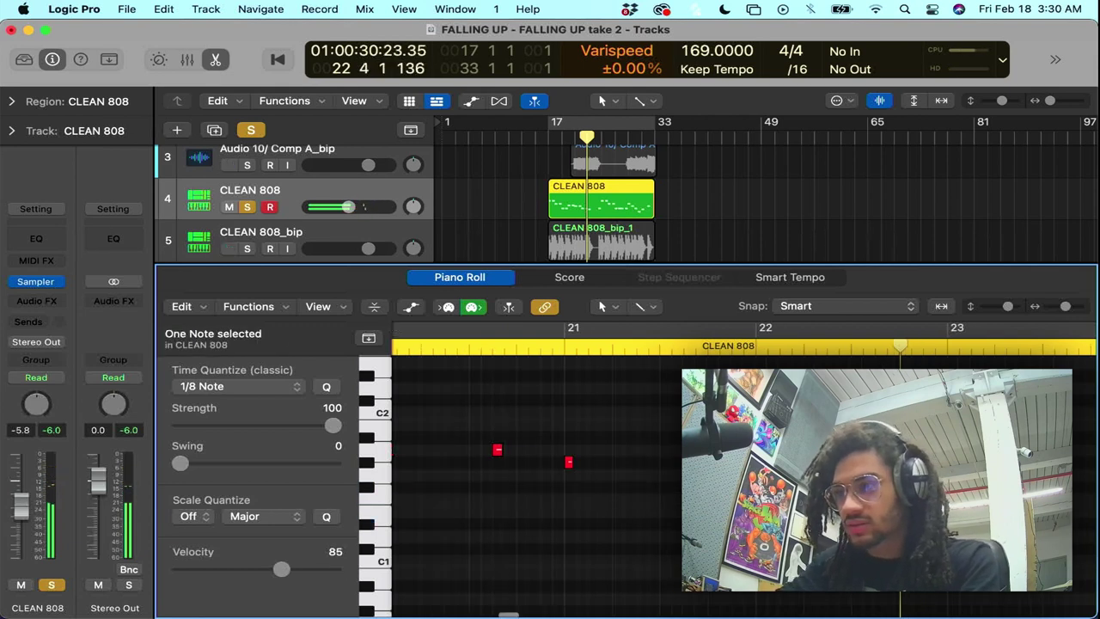
scroll(890, 494, "right", 2)
left_click_drag(880, 499, 880, 487)
scroll(880, 487, "right", 4)
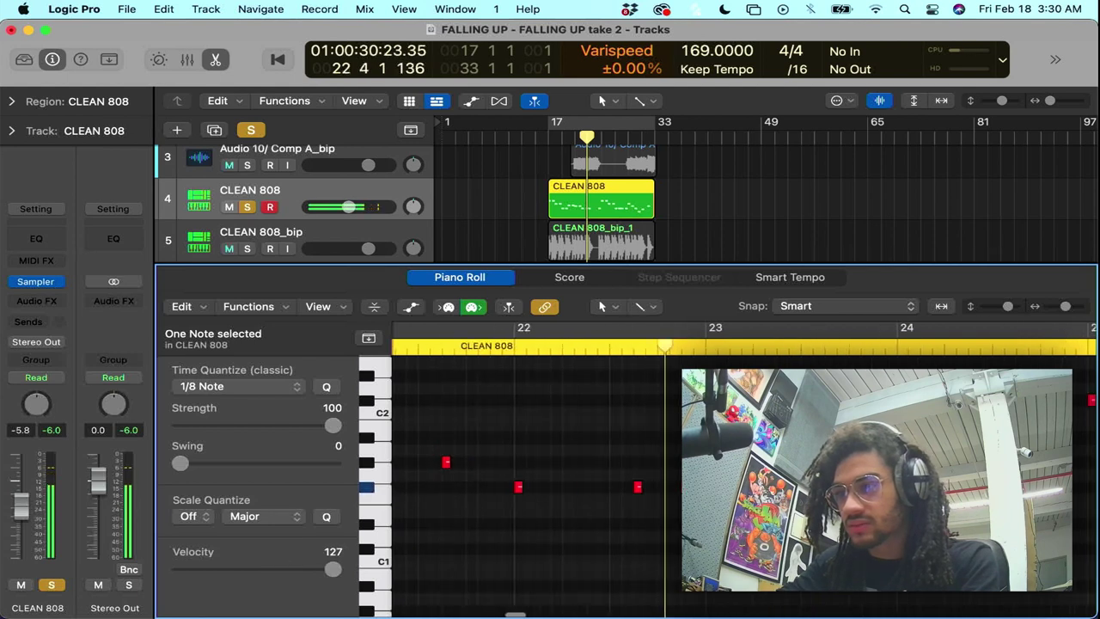
- Move the CLEAN 808 notes in bar 23 to F#1
scroll(880, 487, "right", 3)
scroll(880, 487, "left", 1)
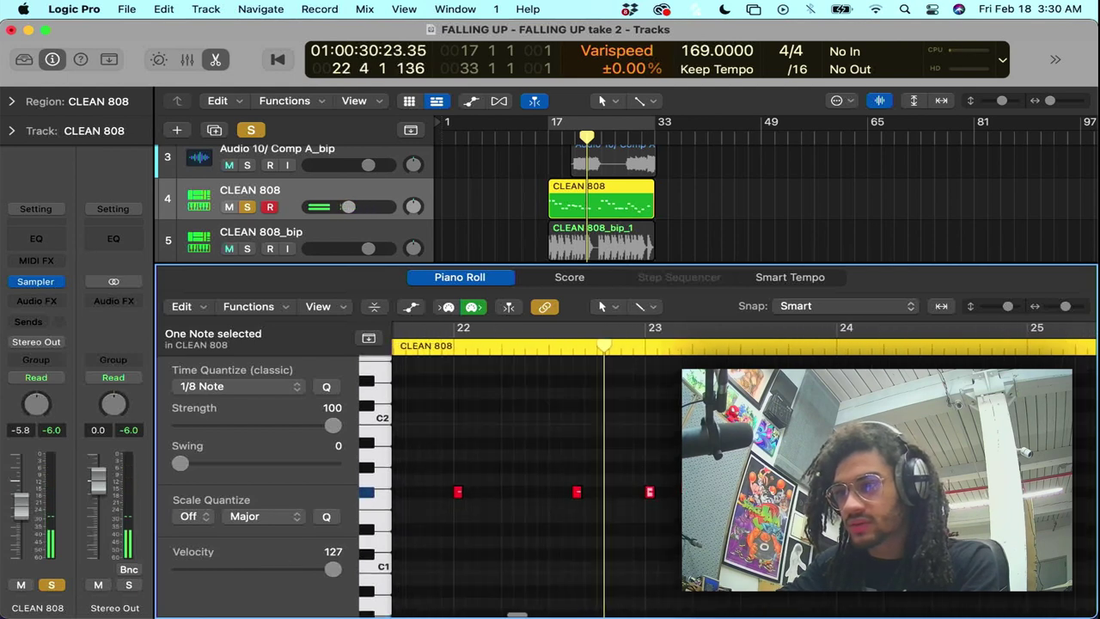
left_click(880, 492)
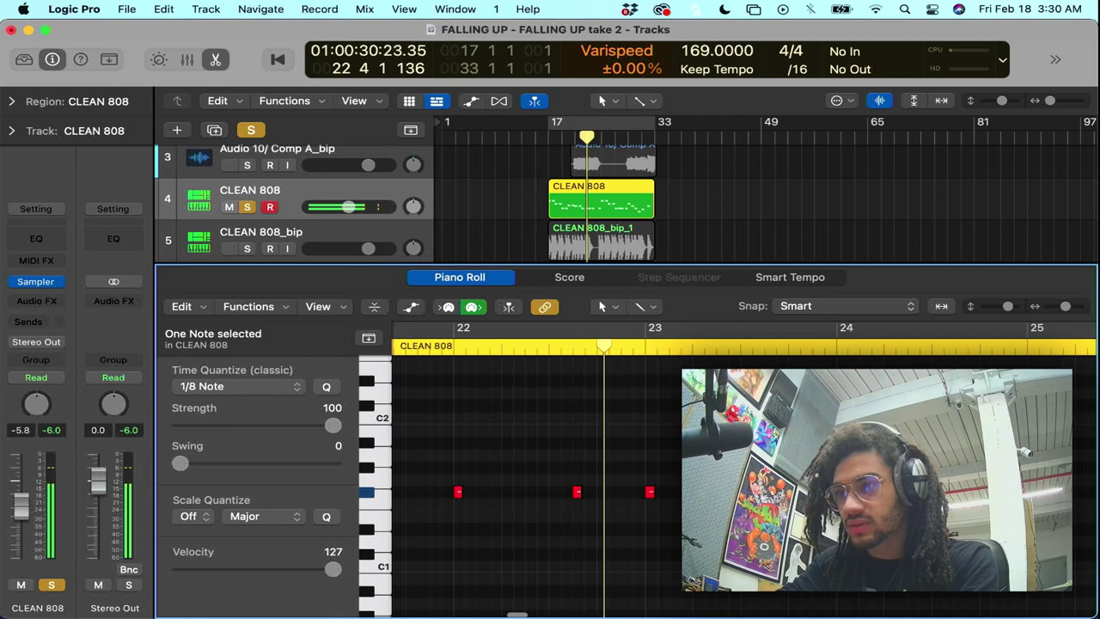
- Try the note at bar 24 on C#2 with playback and settle it on F#1
left_click_drag(843, 417, 842, 406)
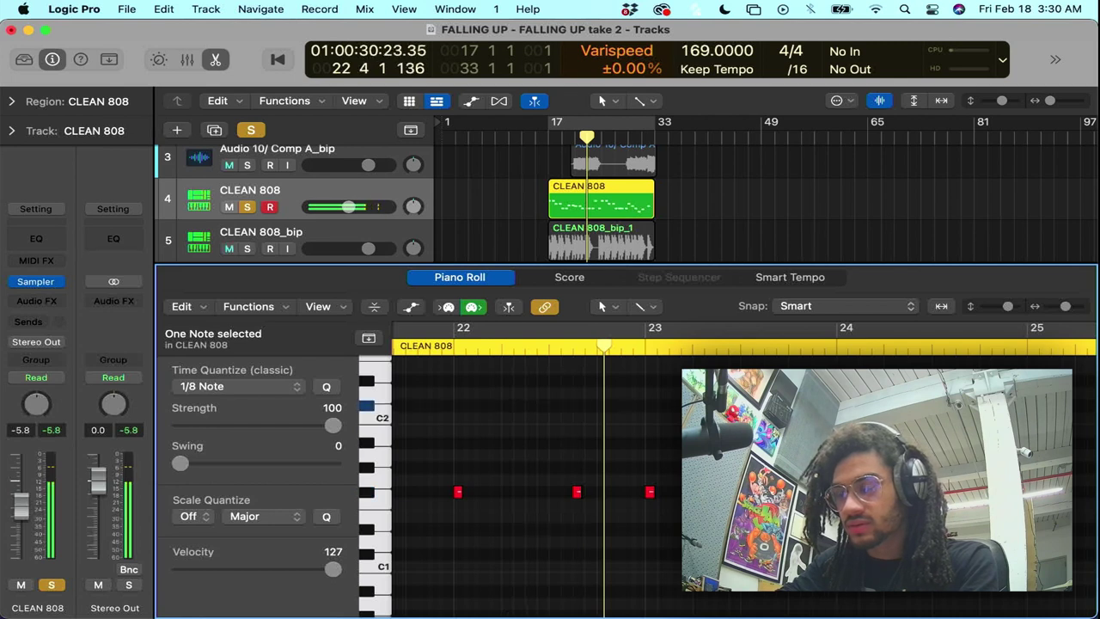
scroll(842, 406, "right", 4)
key("space")
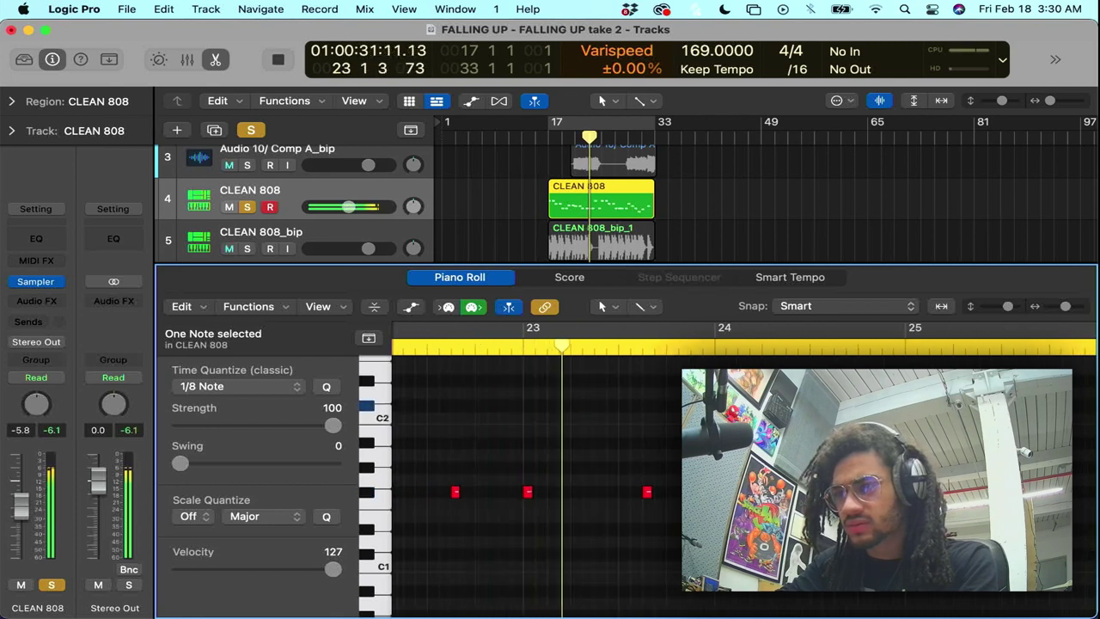
scroll(842, 406, "left", 1)
key("space")
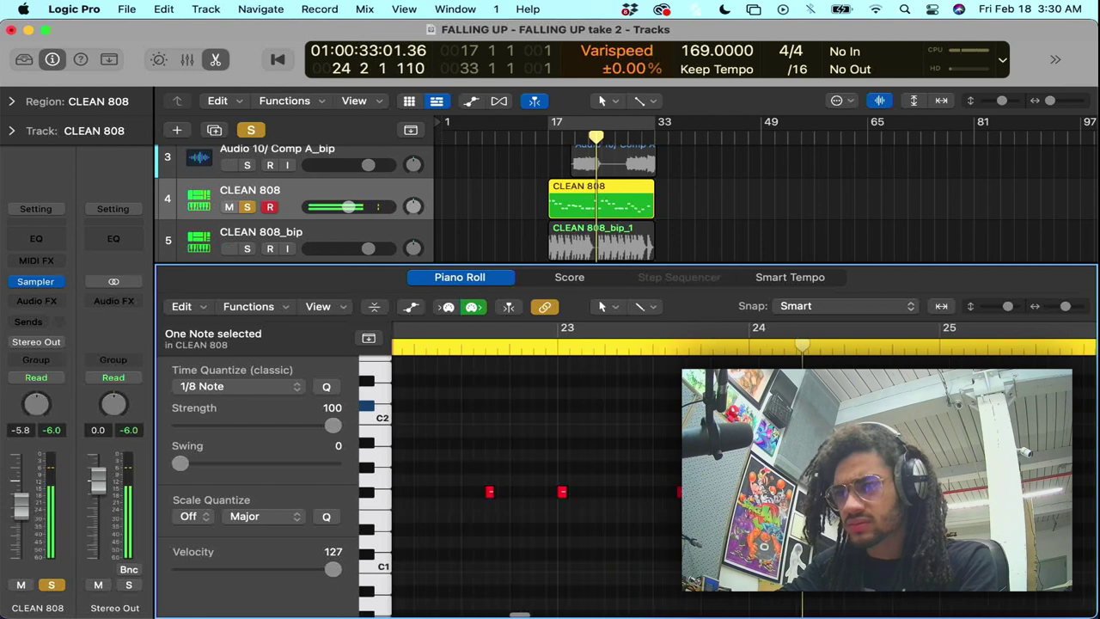
left_click_drag(799, 479, 800, 492)
- Replay the soloed CLEAN 808 bass line from bar 17 and stop at bar 20
scroll(799, 492, "left", 10)
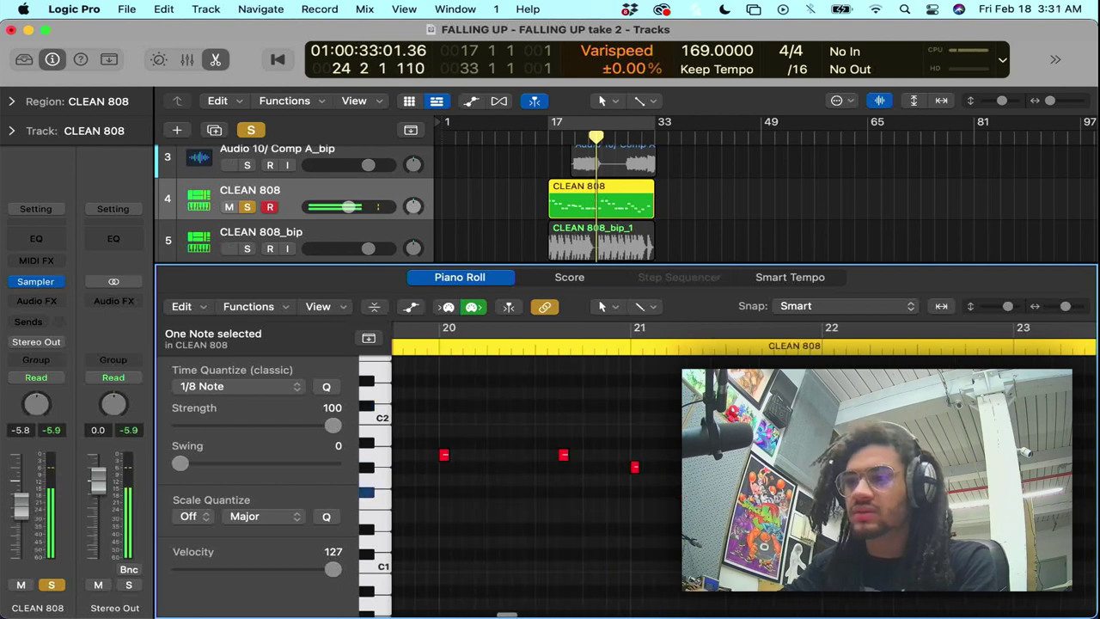
left_click(557, 358)
key("space")
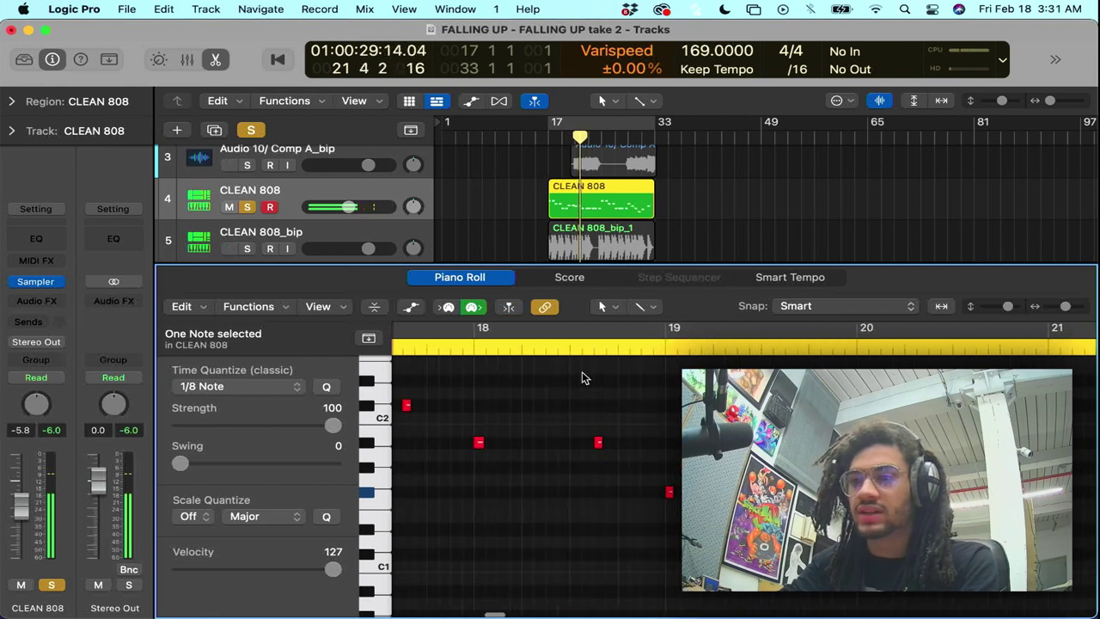
key("space")
left_click(583, 354)
key("space")
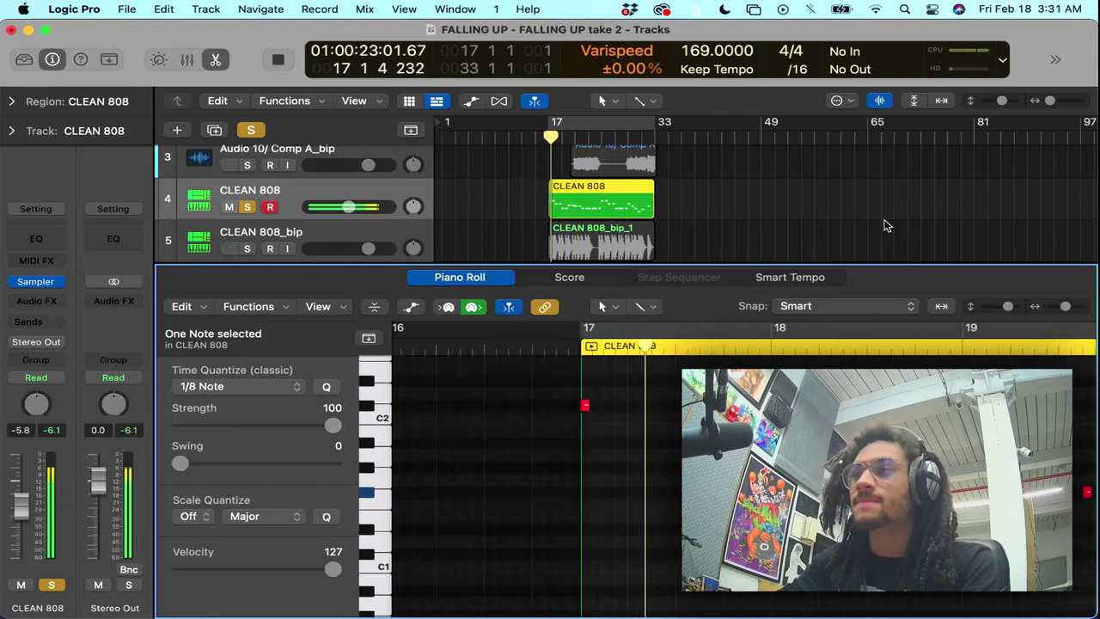
scroll(877, 481, "right", 1)
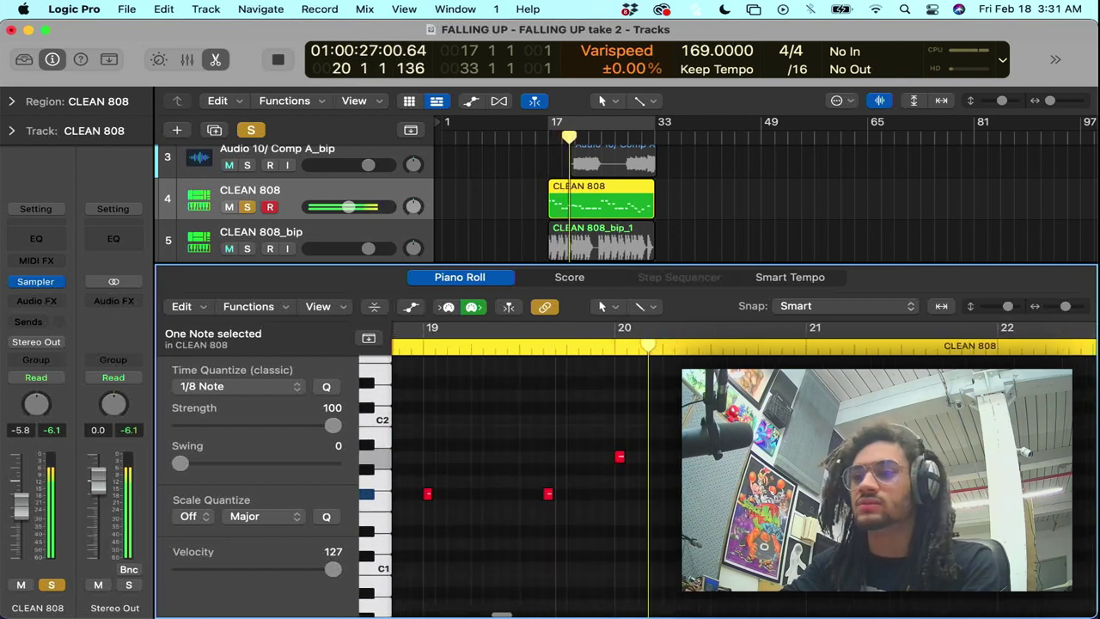
key("space")
- Move both CLEAN 808 notes in bar 20 to F#1
left_click_drag(615, 461, 615, 496)
key("space")
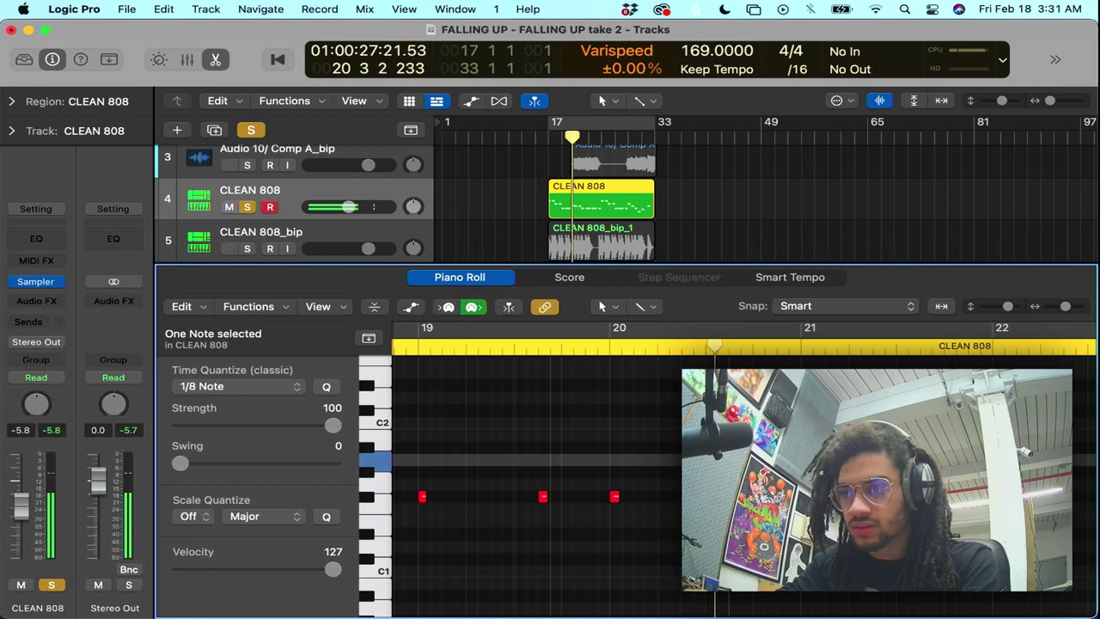
left_click_drag(731, 459, 734, 497)
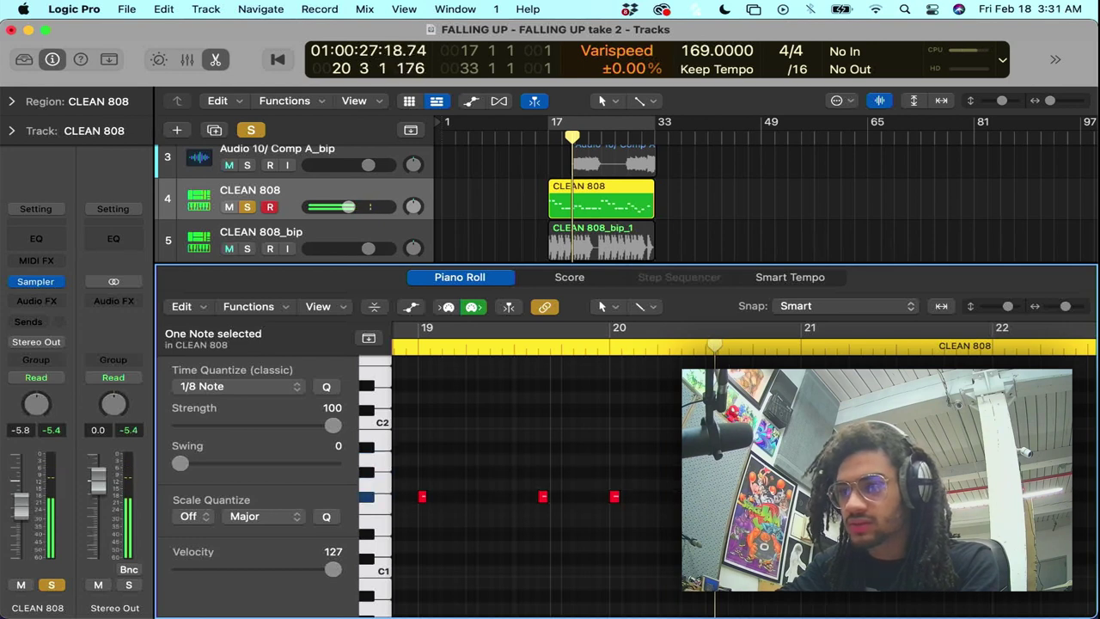
- Move the CLEAN 808 notes in bar 21 to A#1 and those in bar 22 to G#1
key("space")
key("space")
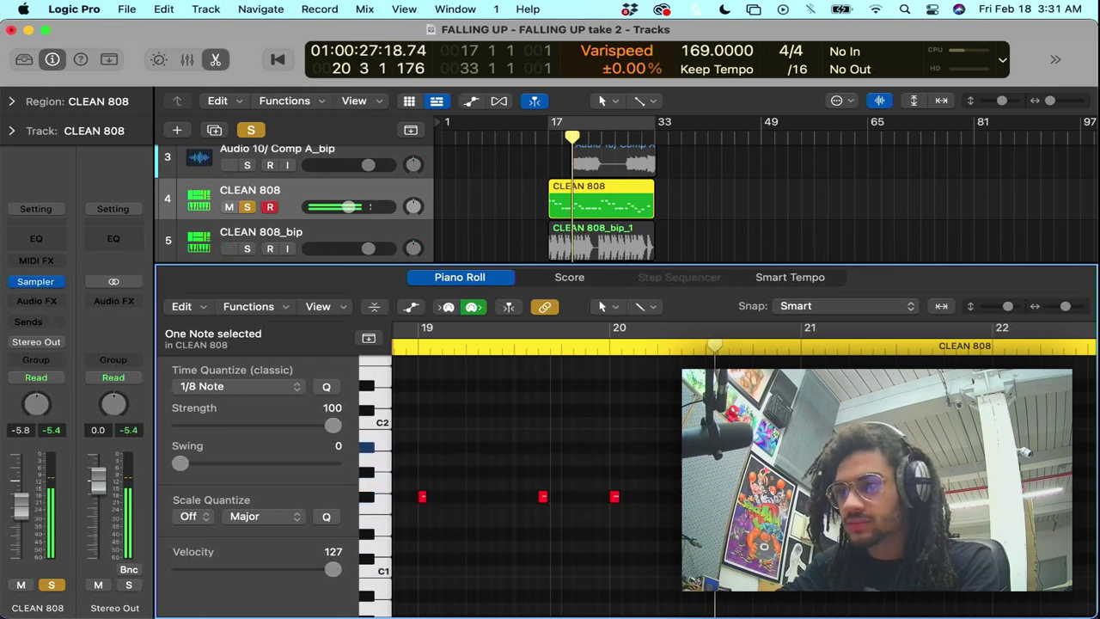
key("space")
key("space")
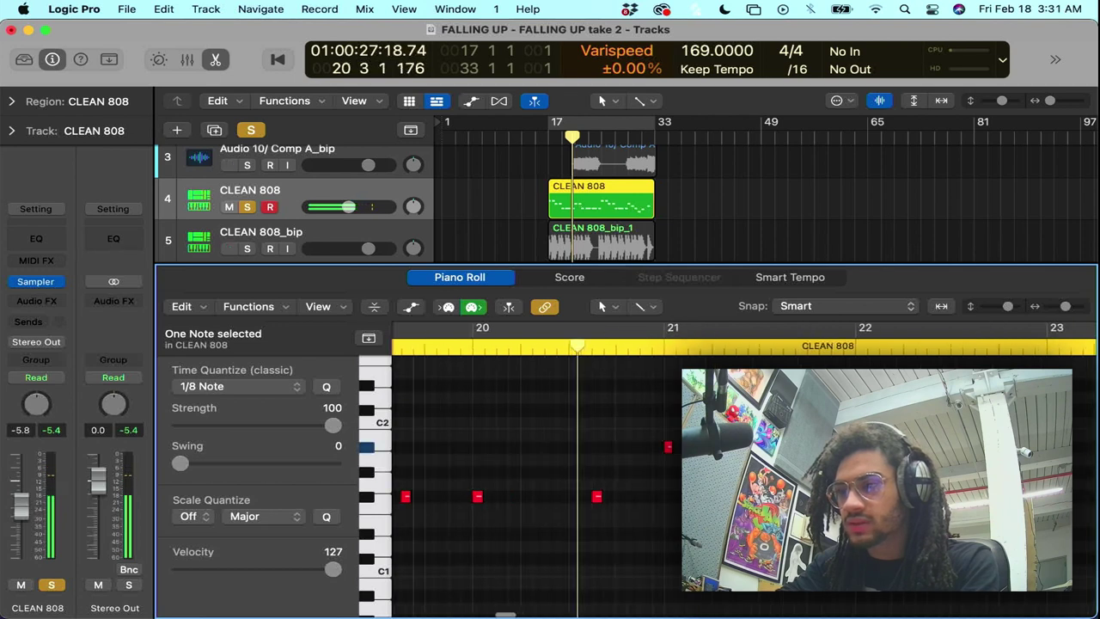
key("space")
key("space")
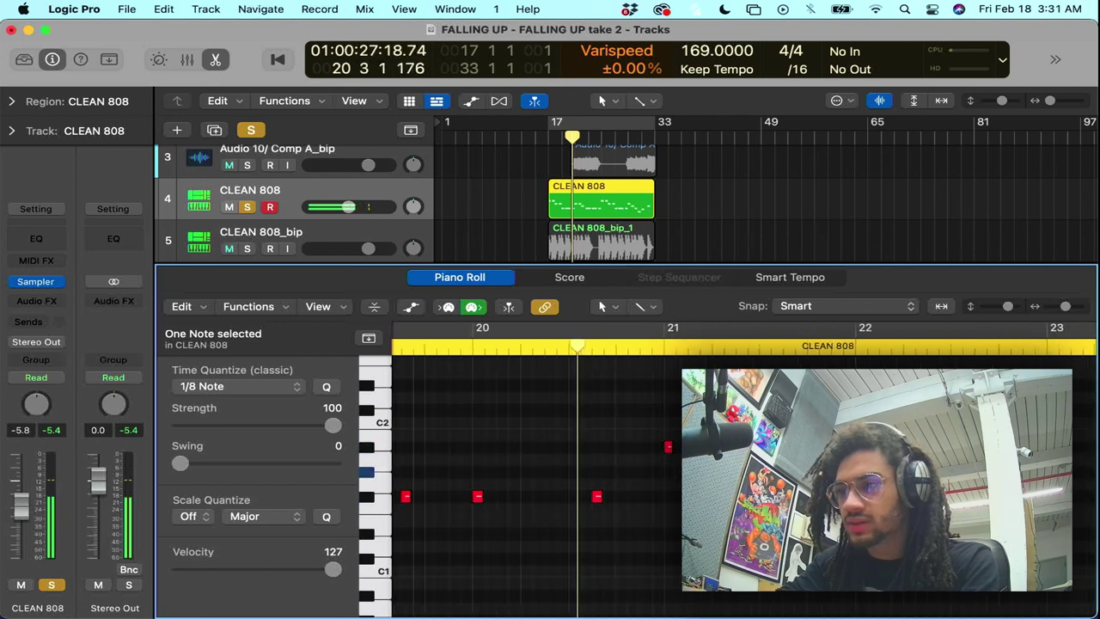
key("space")
key("space")
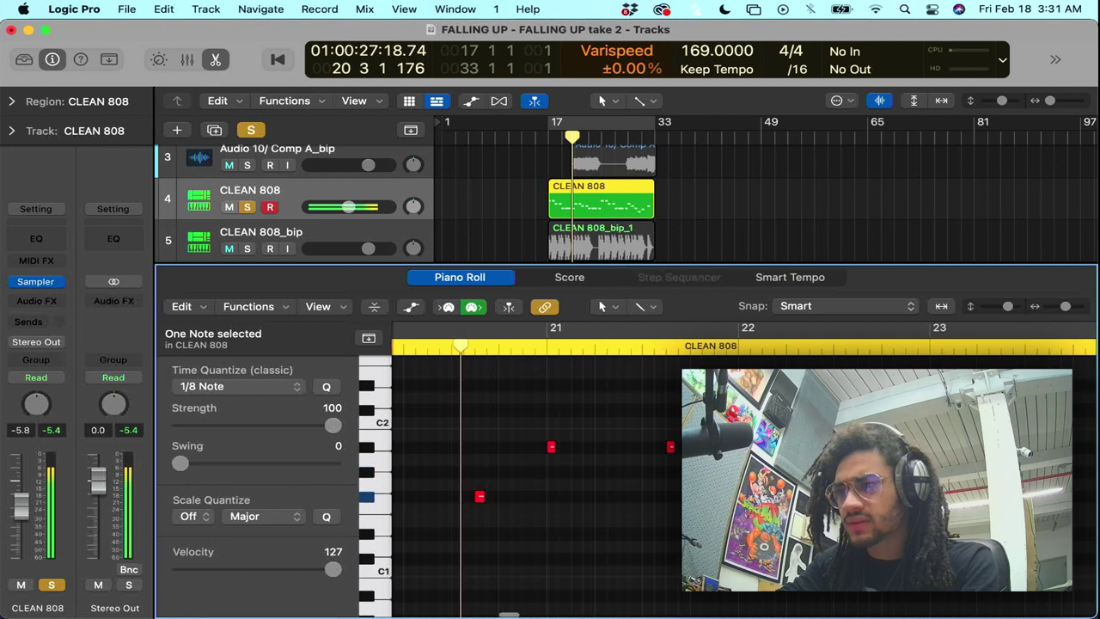
scroll(537, 481, "right", 3)
scroll(537, 481, "right", 4)
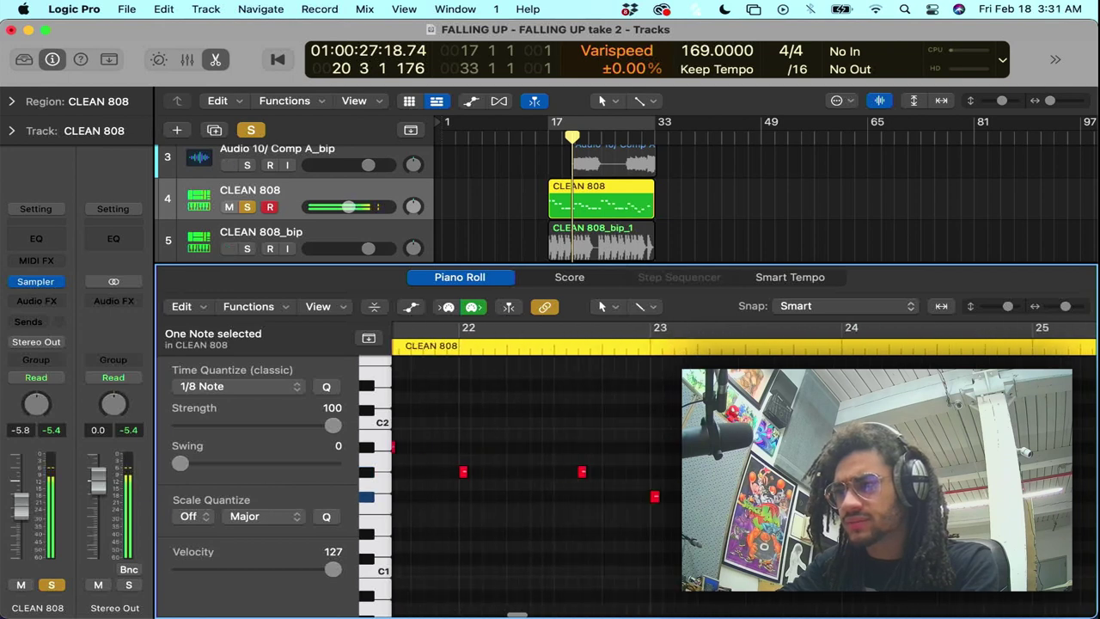
- Play the bass line from about bar 26 through the end of bar 29
scroll(744, 482, "right", 20)
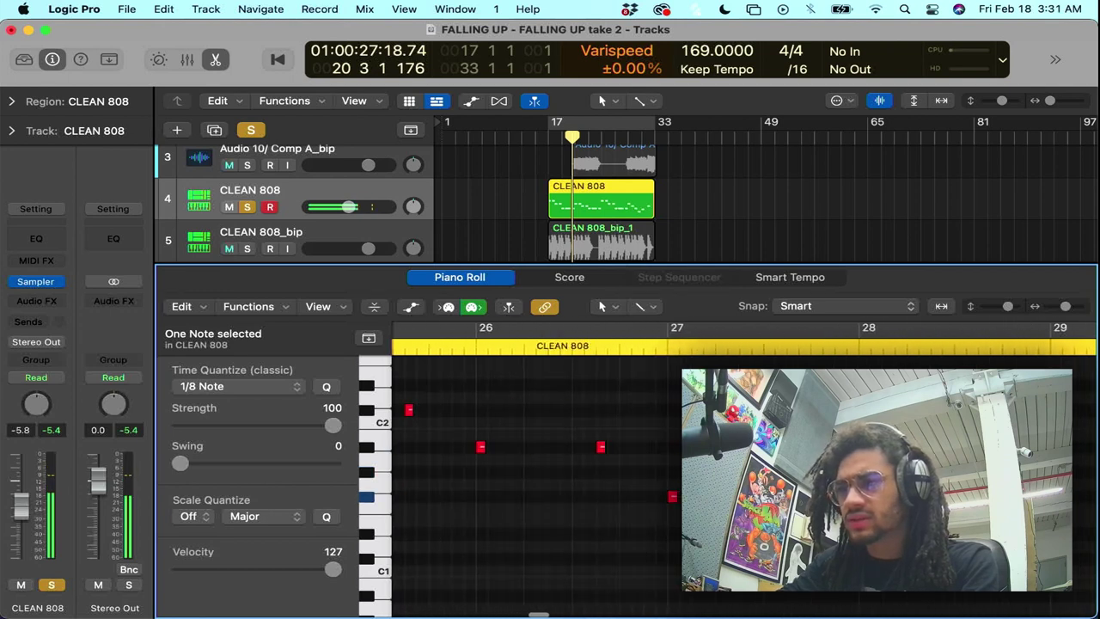
left_click(494, 352)
key("space")
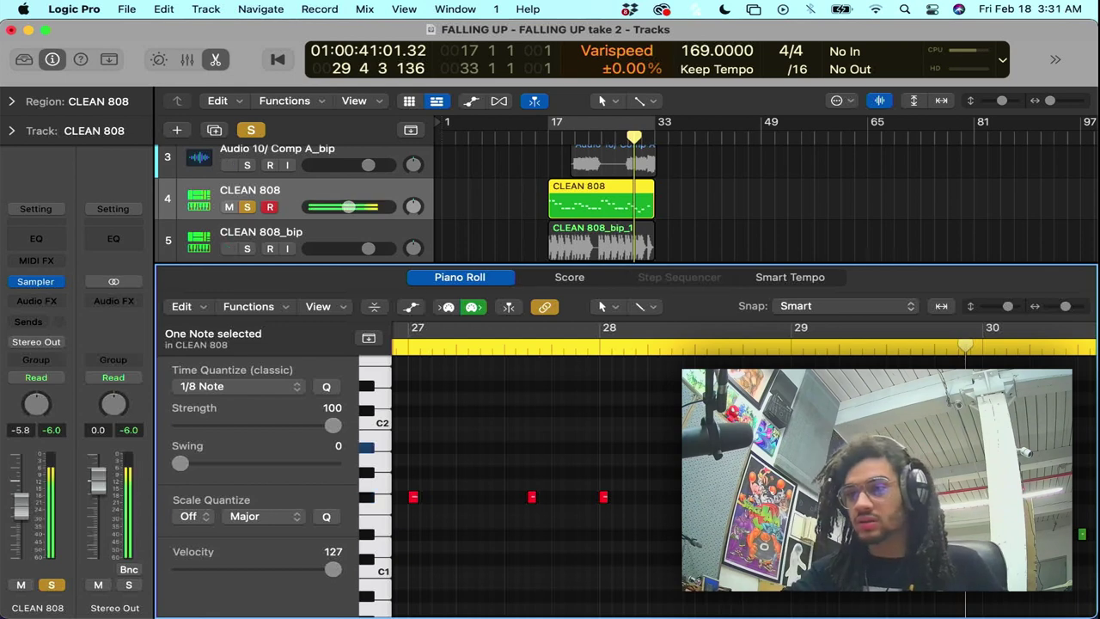
- Move the CLEAN 808 notes in bar 29 to D#1 and the notes in bar 30 to F1
left_click_drag(797, 497, 796, 521)
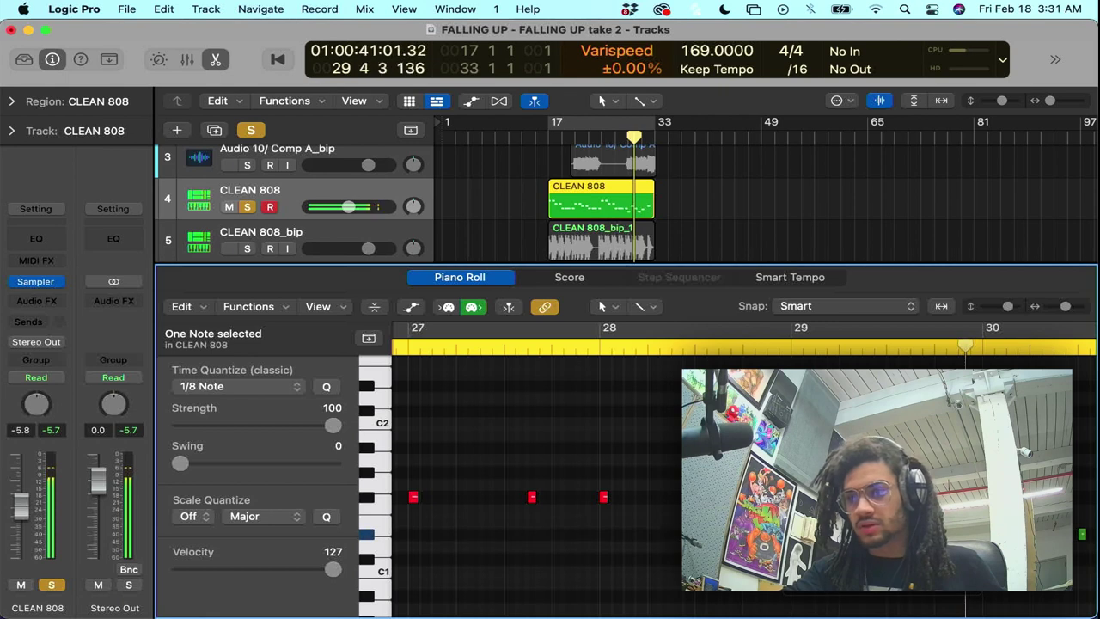
left_click_drag(916, 496, 917, 534)
scroll(917, 534, "right", 4)
mouse_move(866, 496)
left_mouse_down()
mouse_move(865, 522)
mouse_move(865, 510)
left_mouse_up()
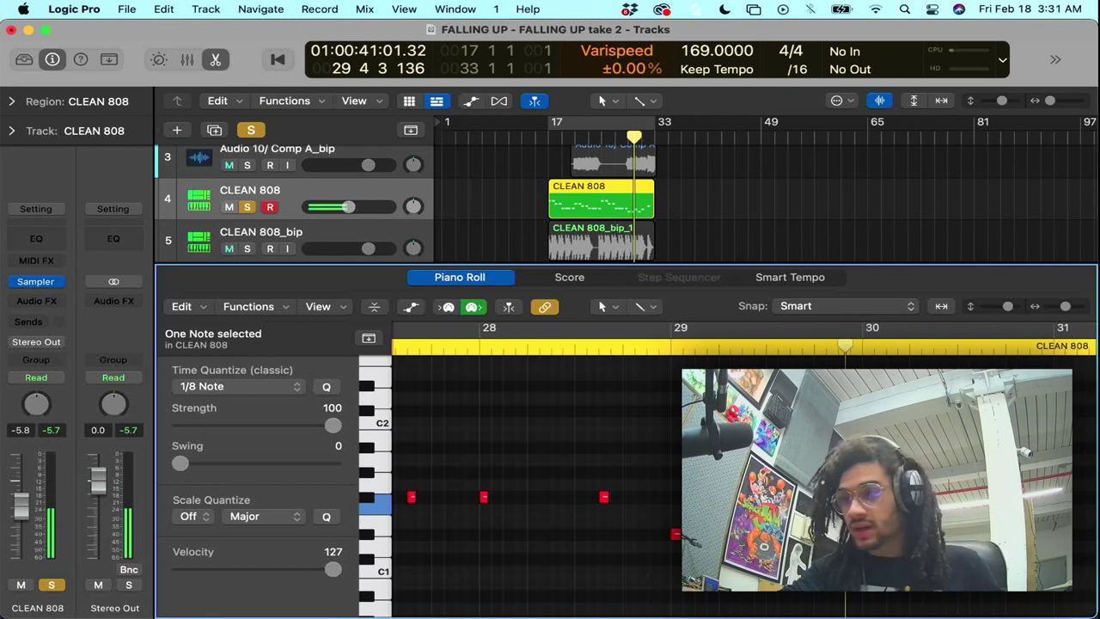
left_click_drag(832, 554, 756, 526)
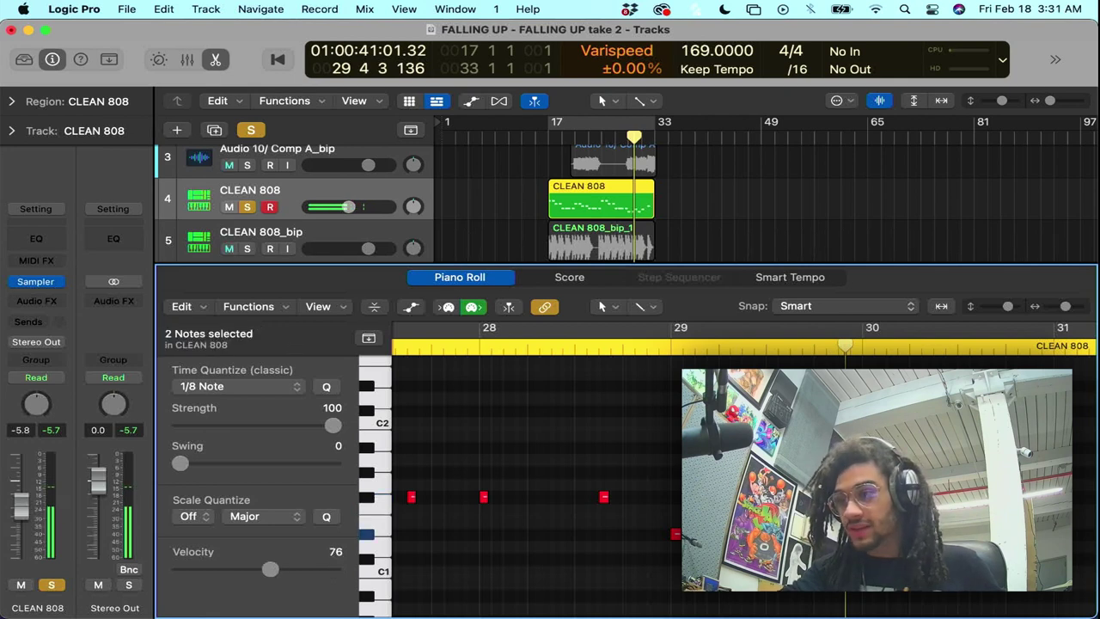
left_click_drag(986, 534, 986, 509)
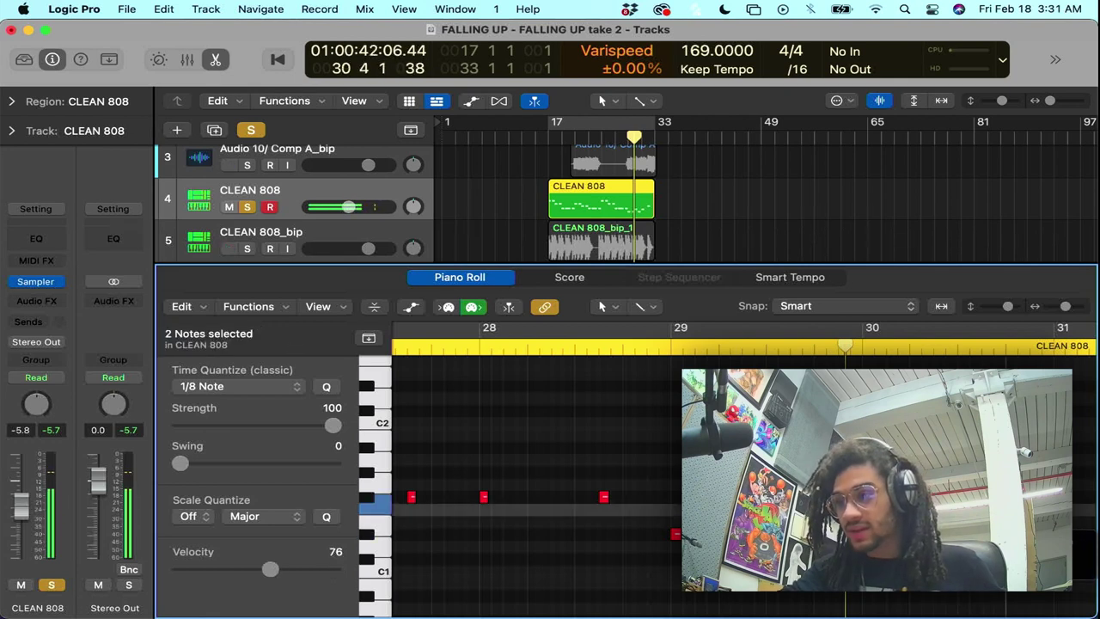
- Move the CLEAN 808 notes in bars 31 and 32 to F#1
scroll(986, 509, "right", 4)
left_click_drag(919, 509, 918, 497)
scroll(919, 497, "right", 3)
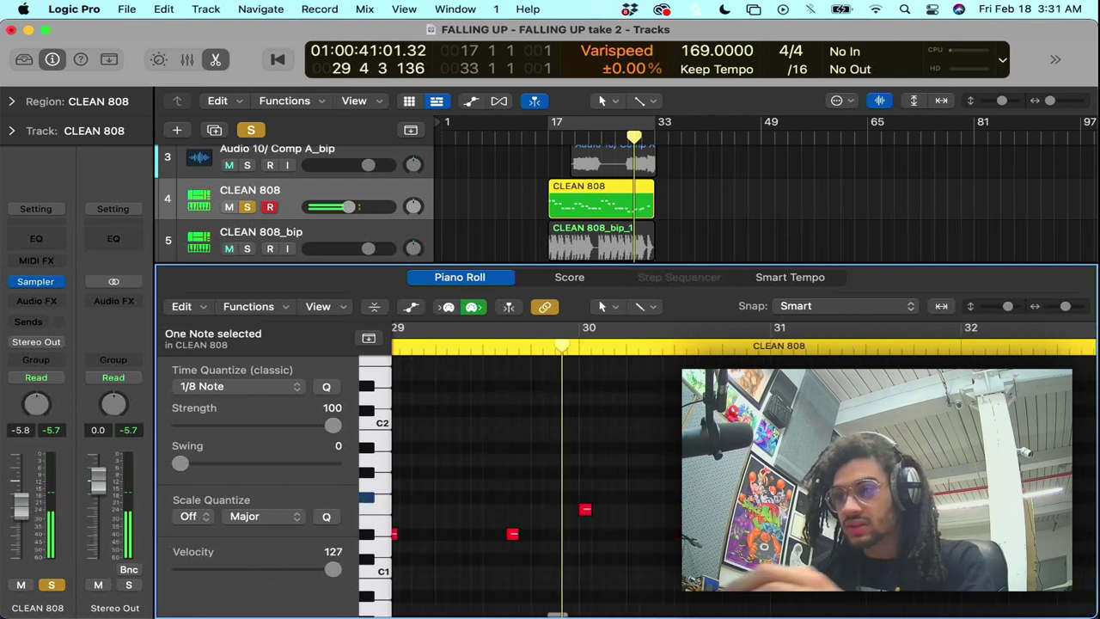
left_click(776, 497)
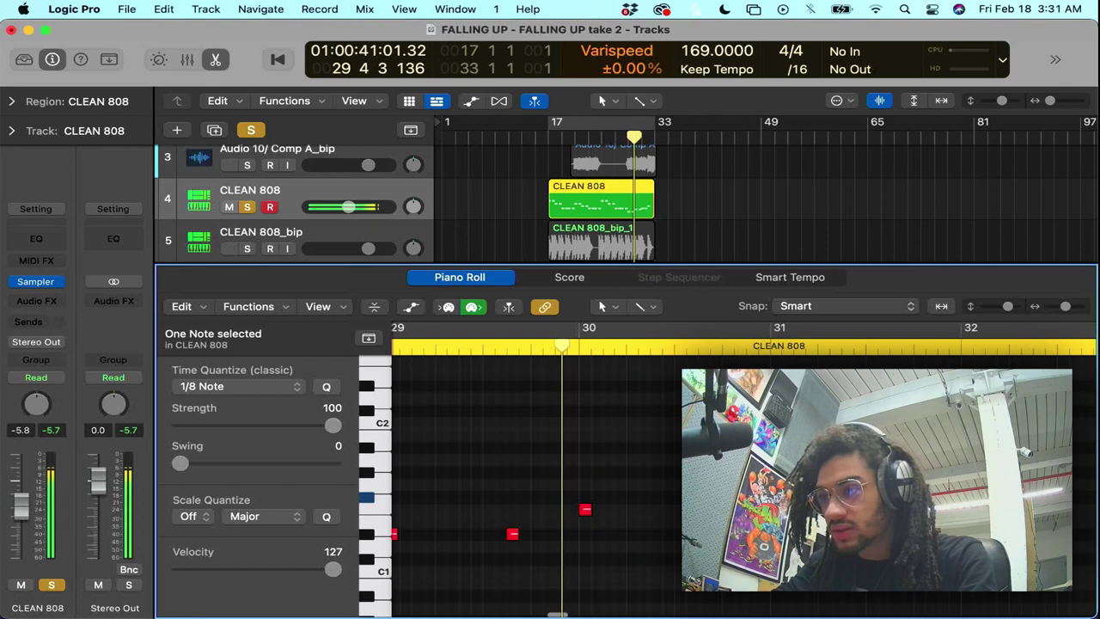
scroll(776, 496, "right", 4)
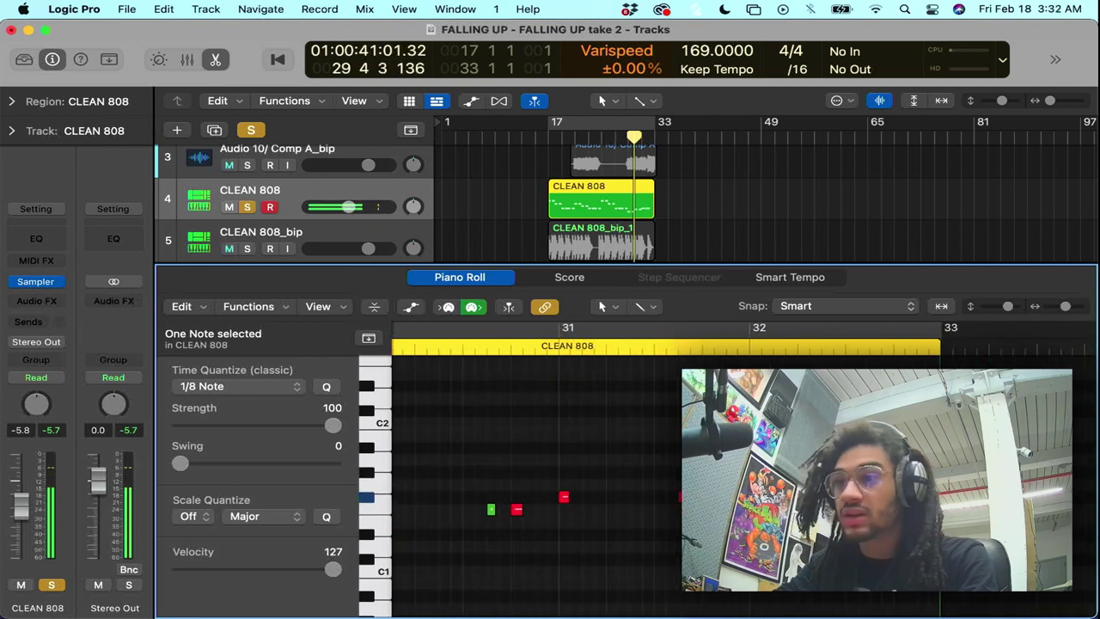
left_click(874, 497)
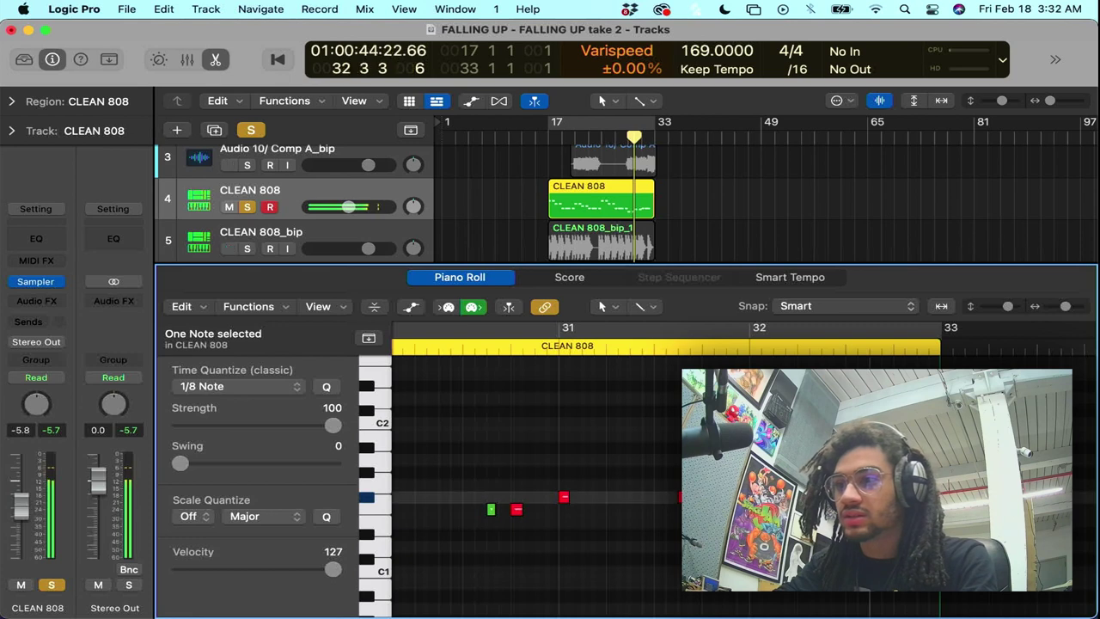
- Turn on cycle mode for bars 17 to 33 and play the corrected bass line from bar 17
scroll(776, 497, "left", 20)
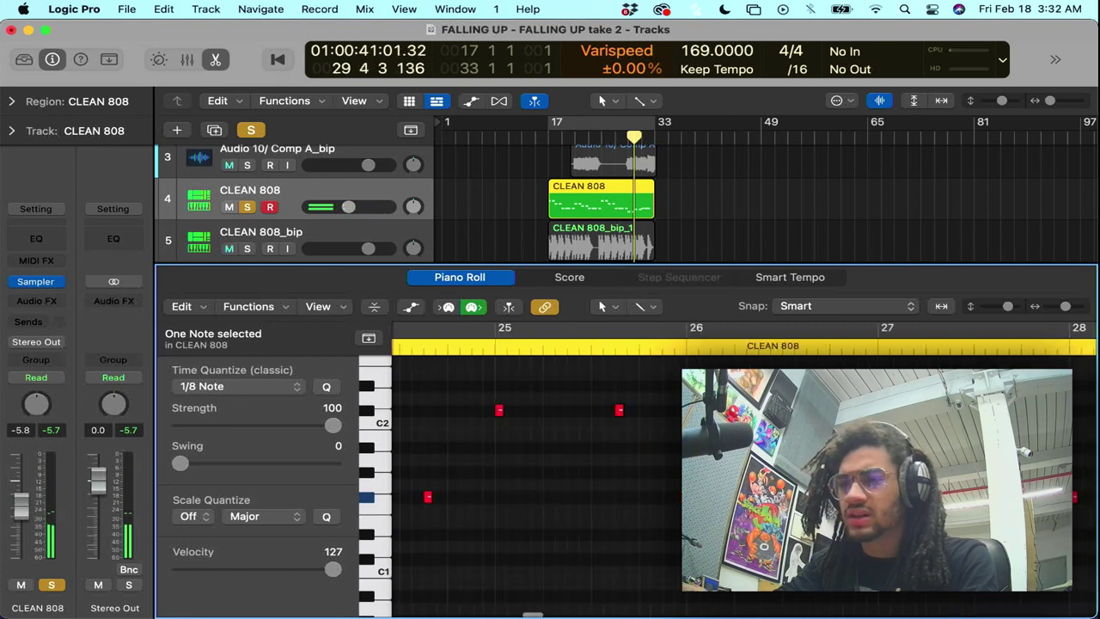
key("space")
key("c")
key("space")
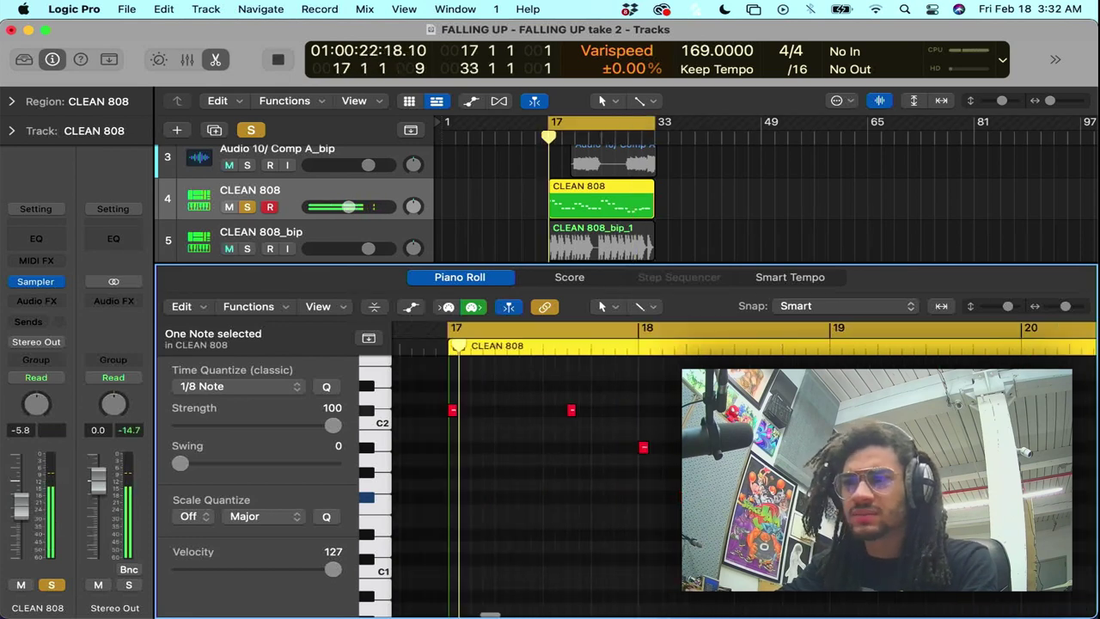
- Solo the Inst 1_bip and JAZZ HOP 2 tracks alongside CLEAN 808 and follow all its notes in the Piano Roll during playback
scroll(270, 187, "down", 3)
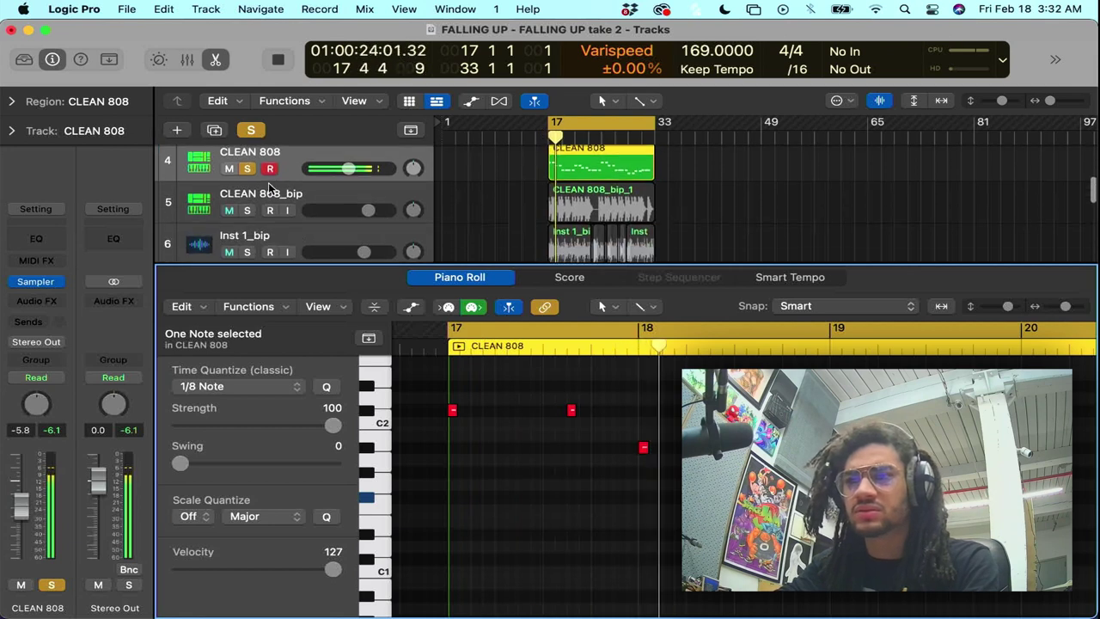
left_click(247, 252)
scroll(251, 240, "down", 1)
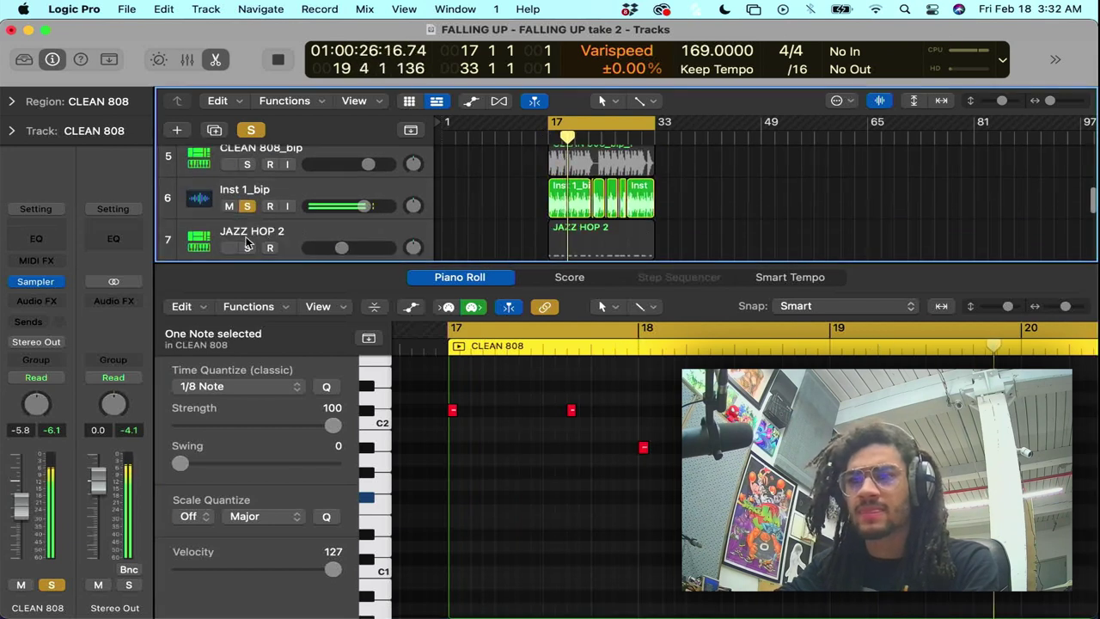
left_click(247, 248)
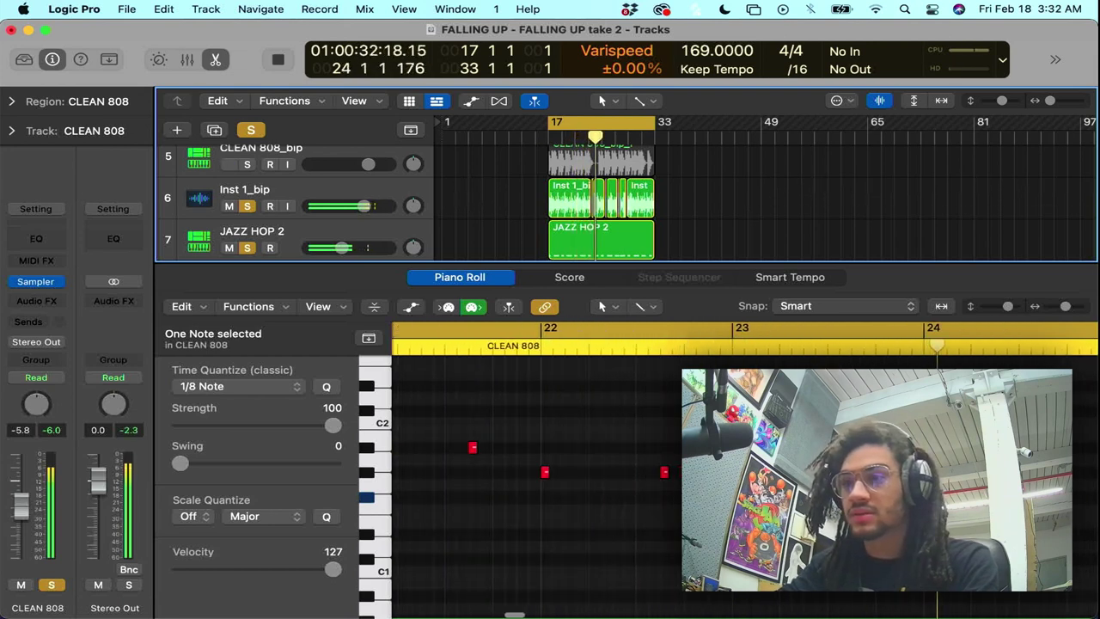
scroll(705, 482, "right", 5)
scroll(705, 481, "down", 5)
scroll(739, 481, "down", 3)
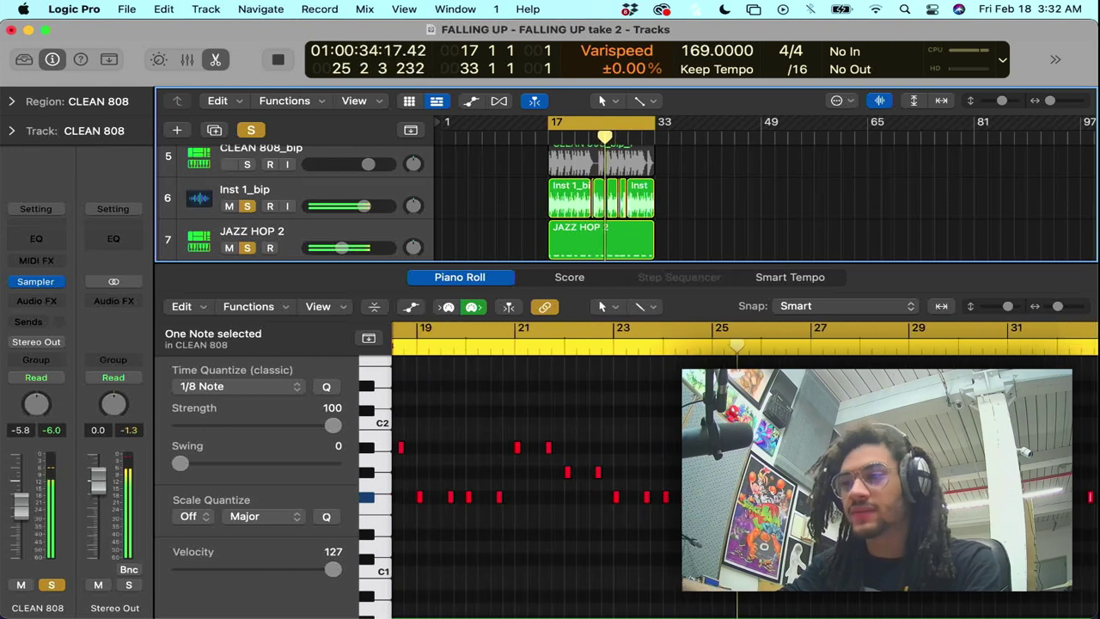
- Check the CLEAN 808 notes in bars 28 to 31 and play the passage from bar 29 with cycle mode off
scroll(739, 481, "up", 1)
scroll(739, 481, "right", 3)
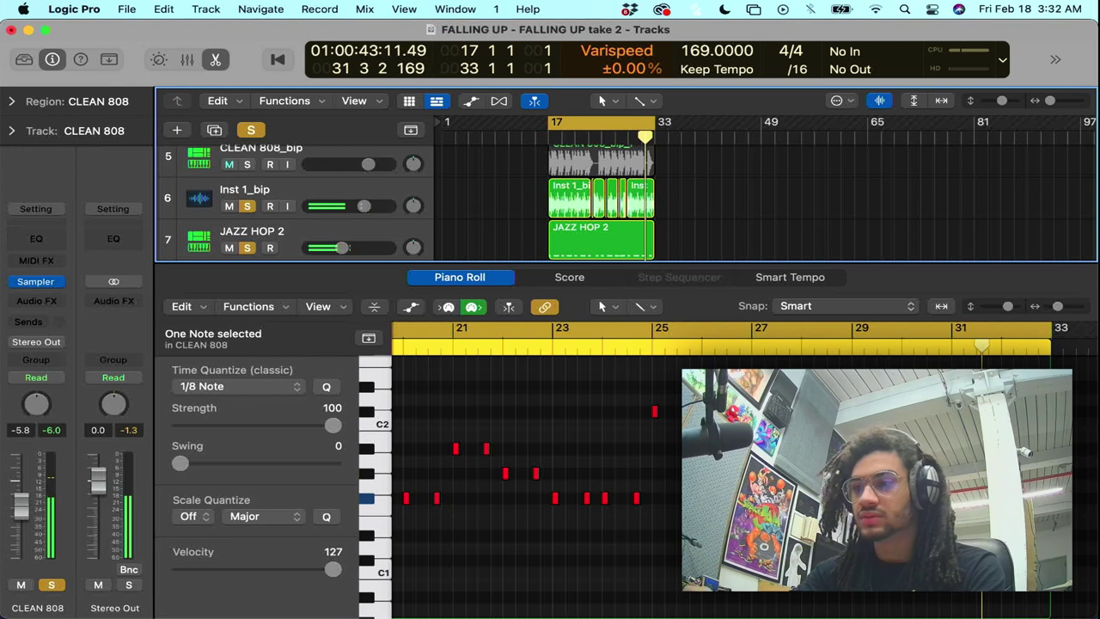
scroll(877, 480, "up", 5)
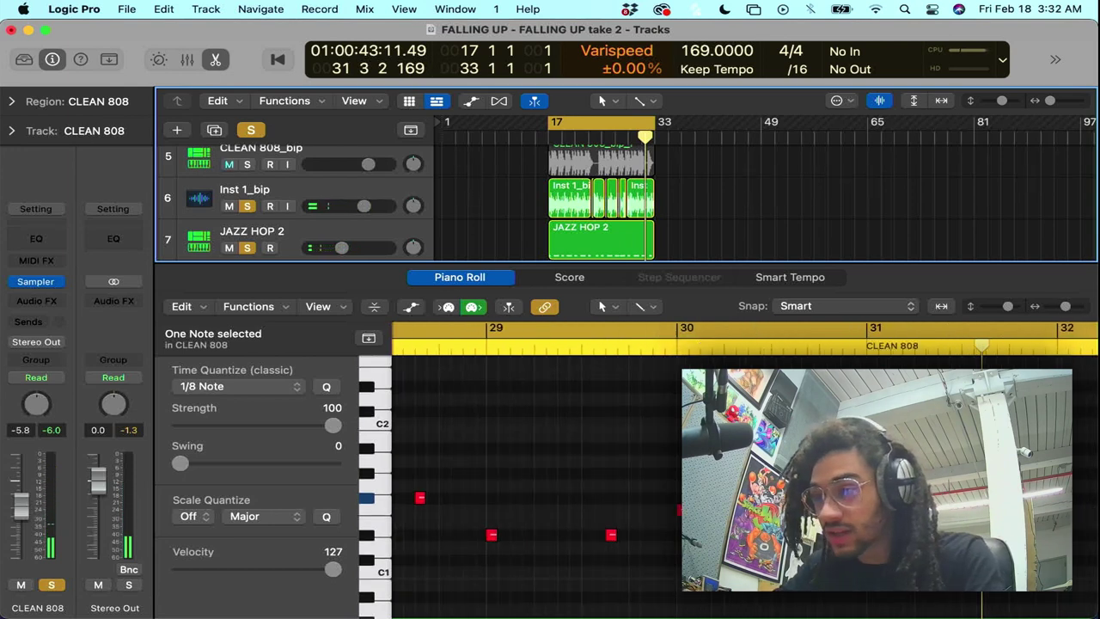
left_click(962, 508)
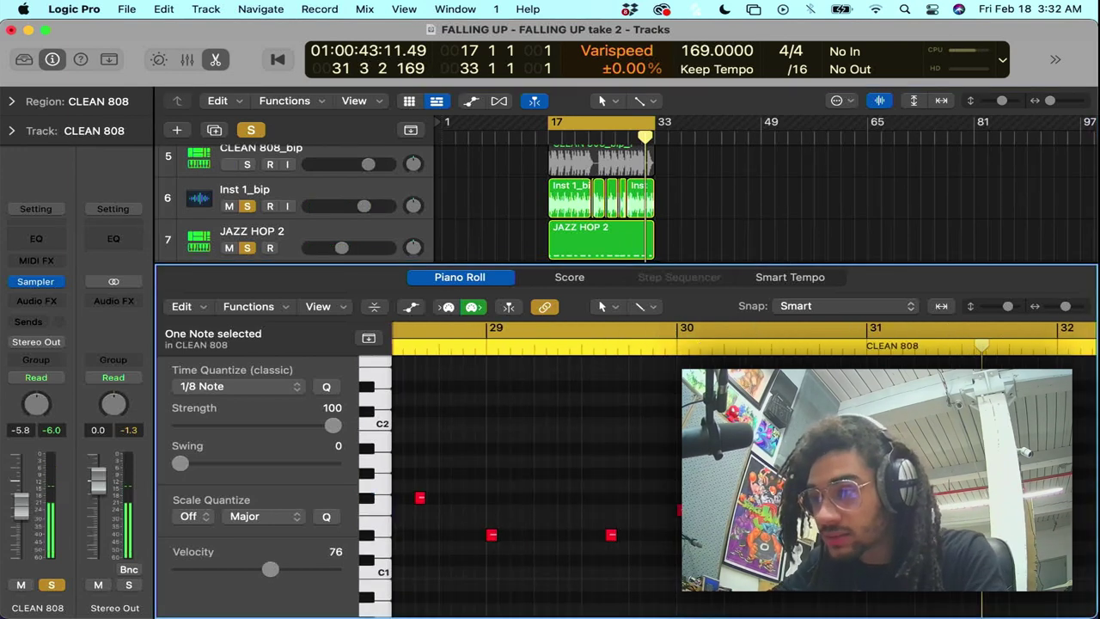
left_click(812, 510)
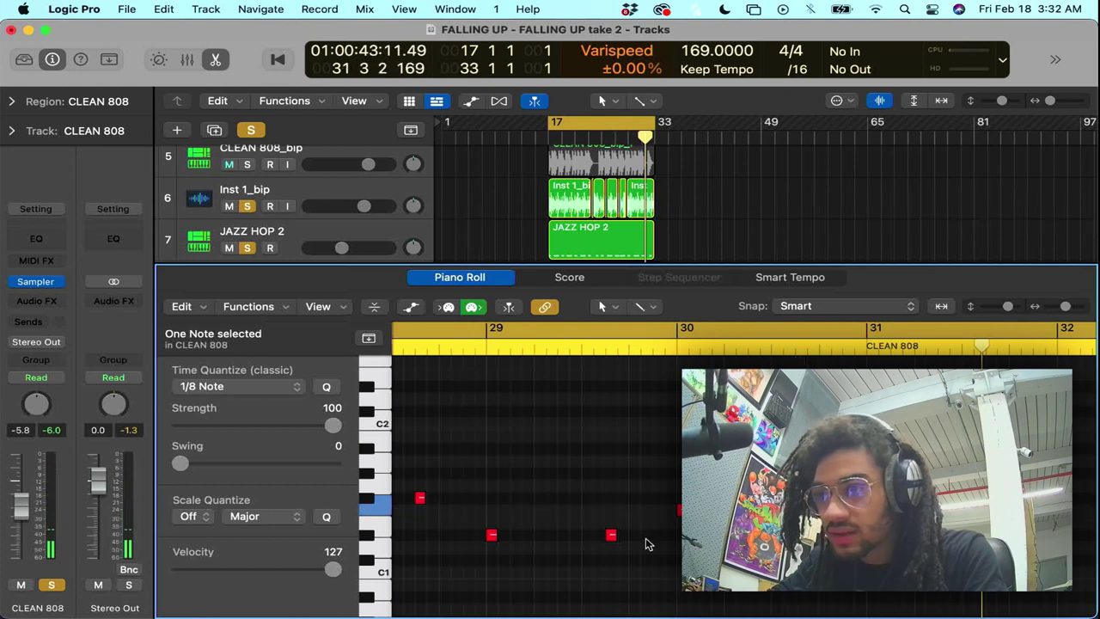
key("c")
left_click(482, 345)
key("space")
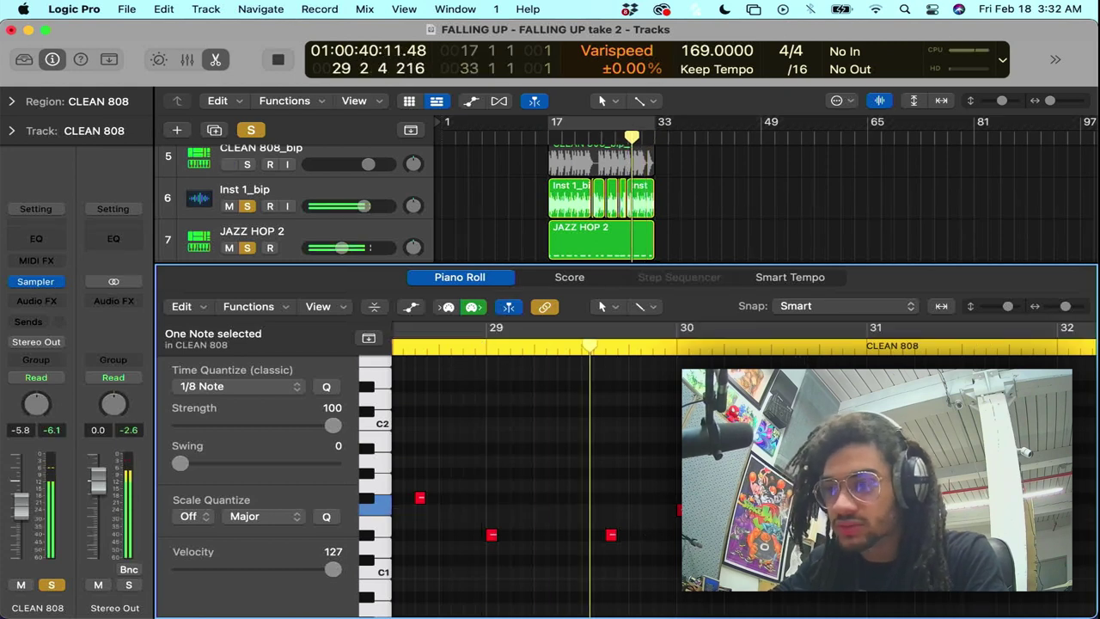
key("space")
scroll(550, 482, "left", 4)
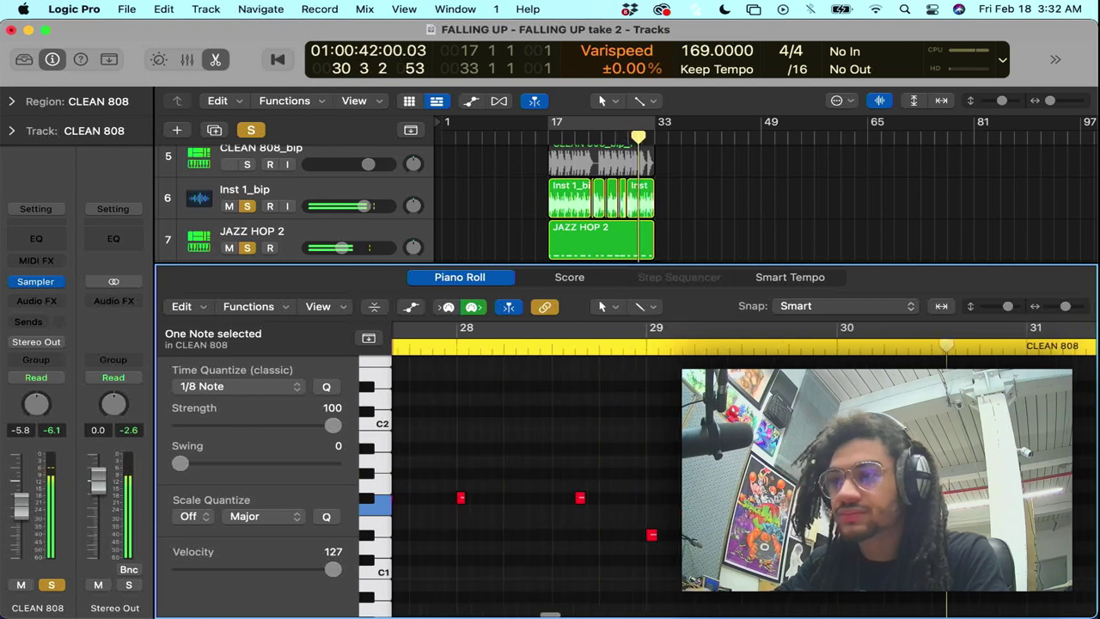
scroll(550, 481, "left", 3)
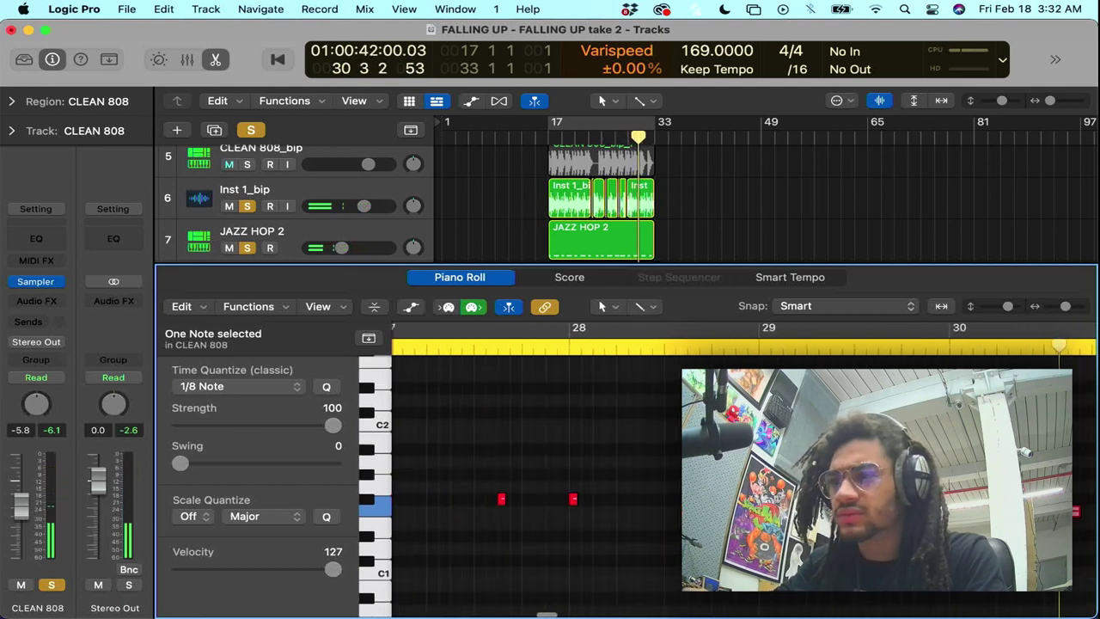
scroll(550, 481, "right", 4)
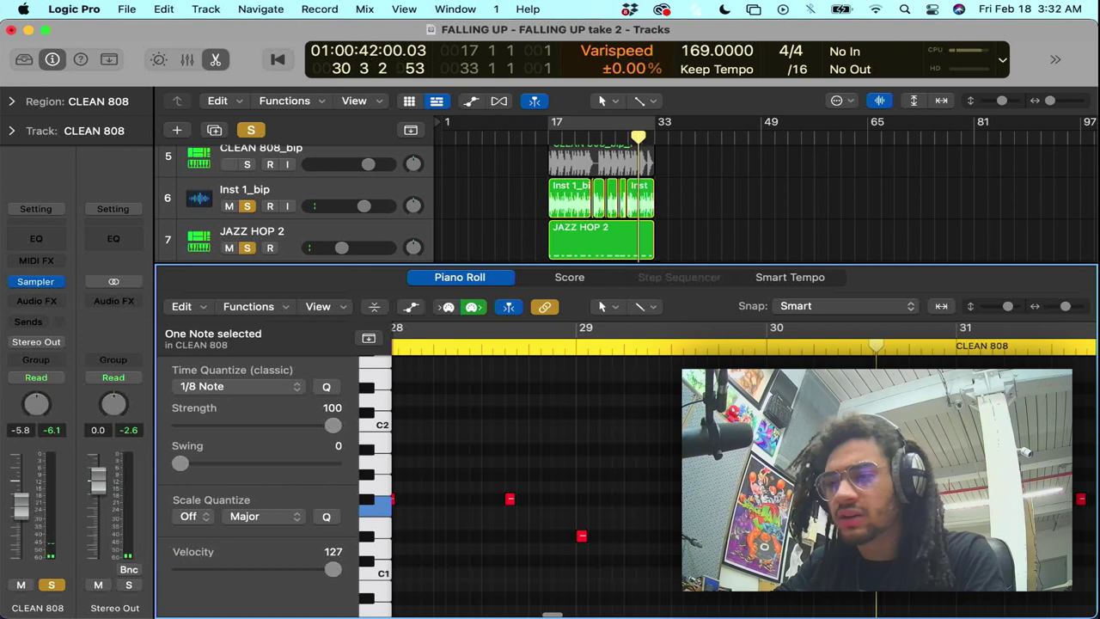
- Play the bass line from bar 17 with cycle mode on, and set the velocity of the G#1 note late in bar 22 to 73
key("c")
key("space")
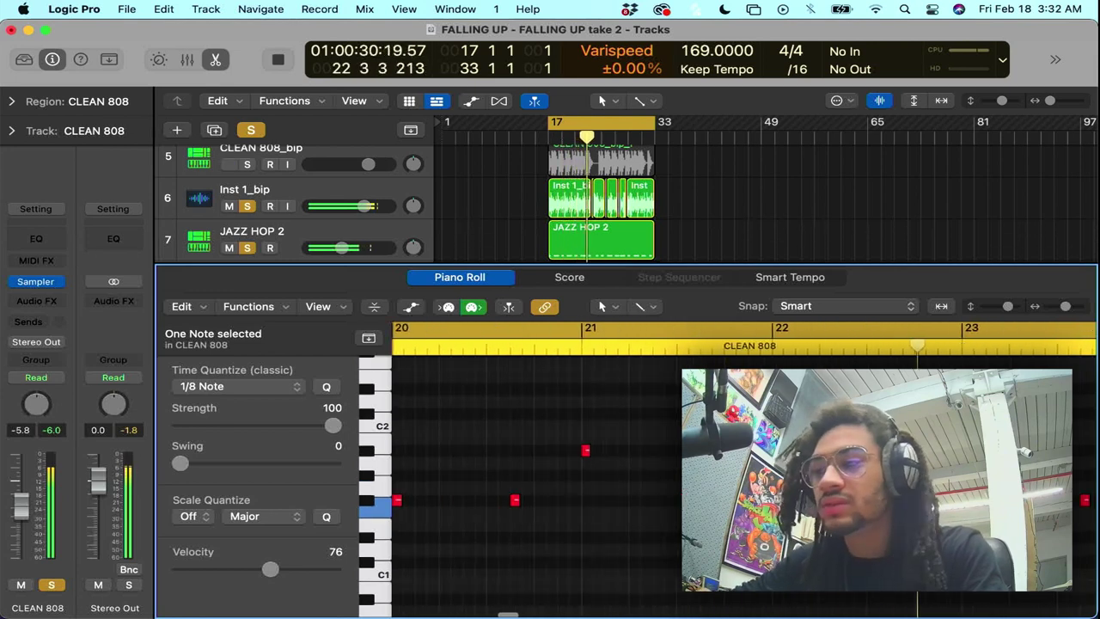
left_click(913, 476)
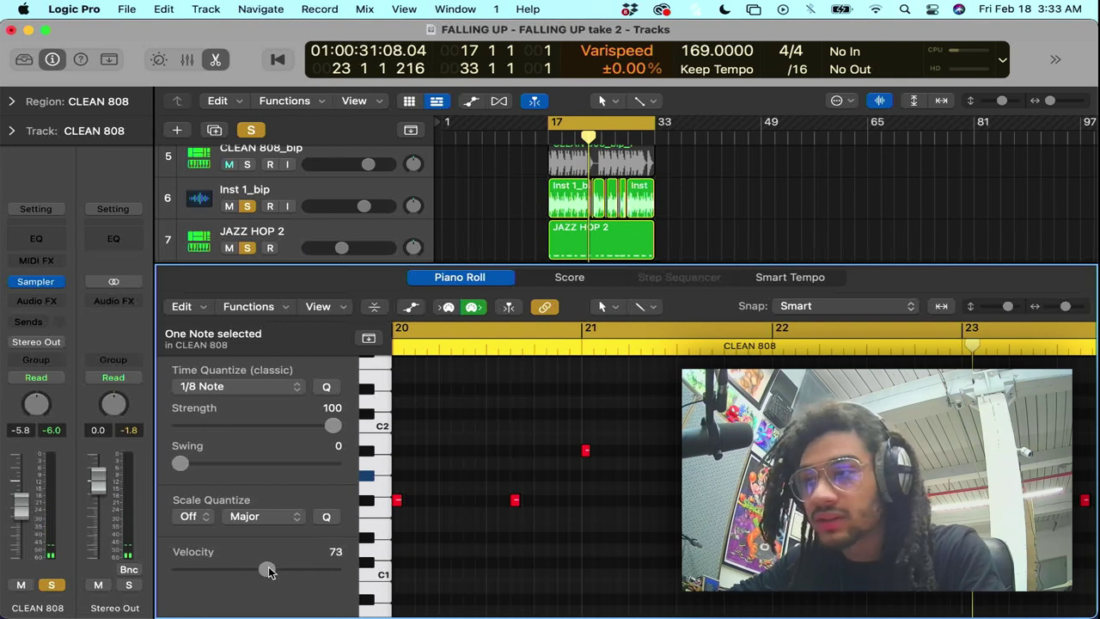
- Play the soloed bass, instrumental and drum tracks from bar 17 to bar 33 with the Piano Roll closed
key("space")
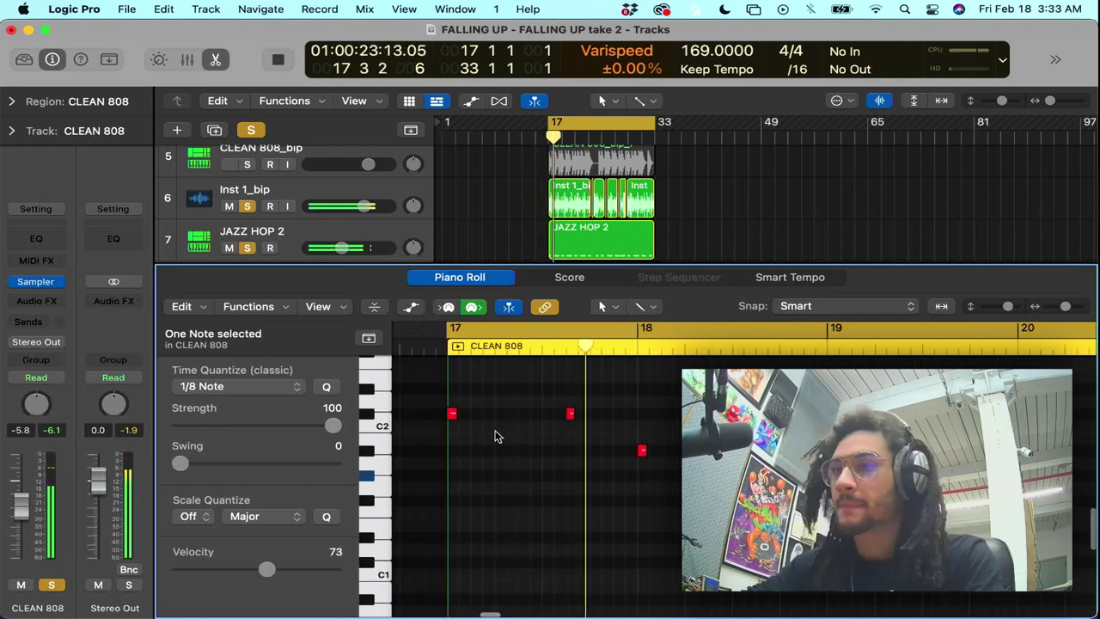
left_click(214, 61)
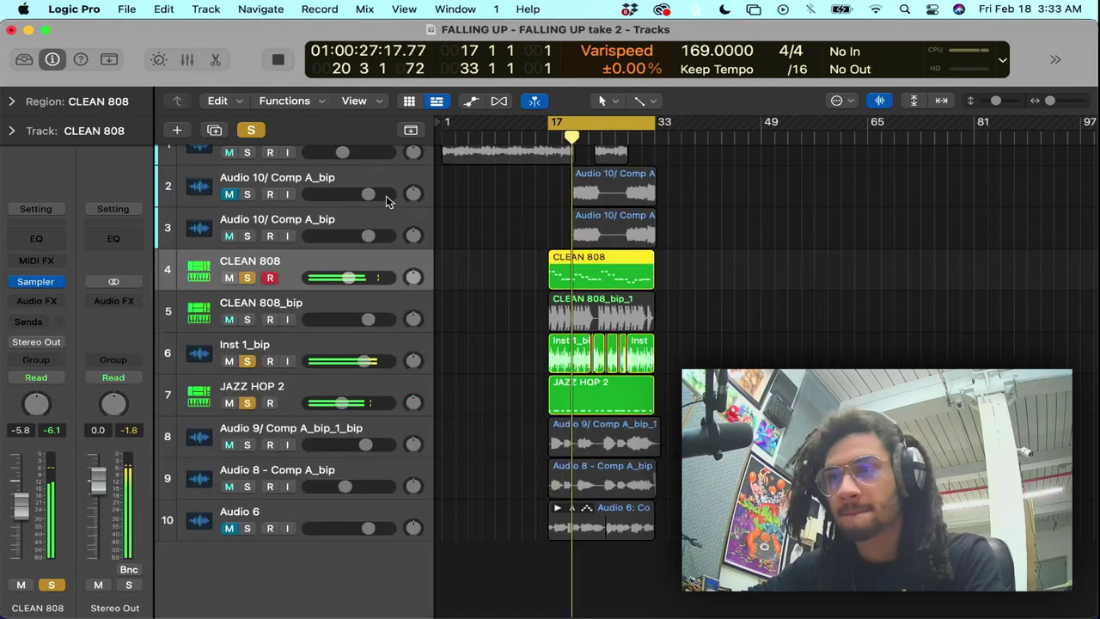
scroll(385, 201, "up", 1)
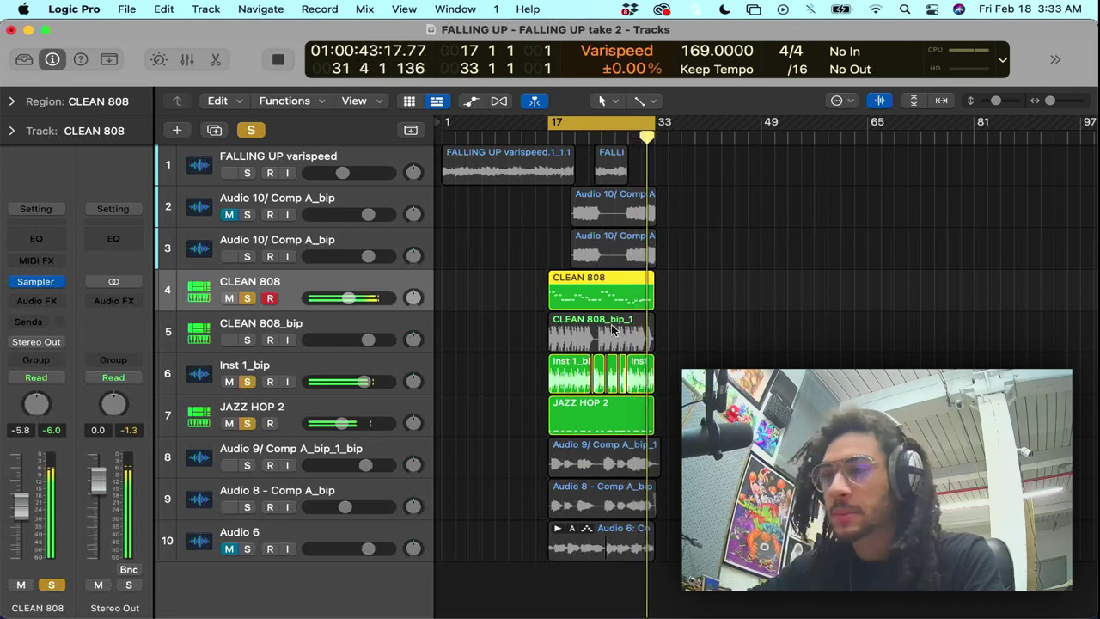
key("space")
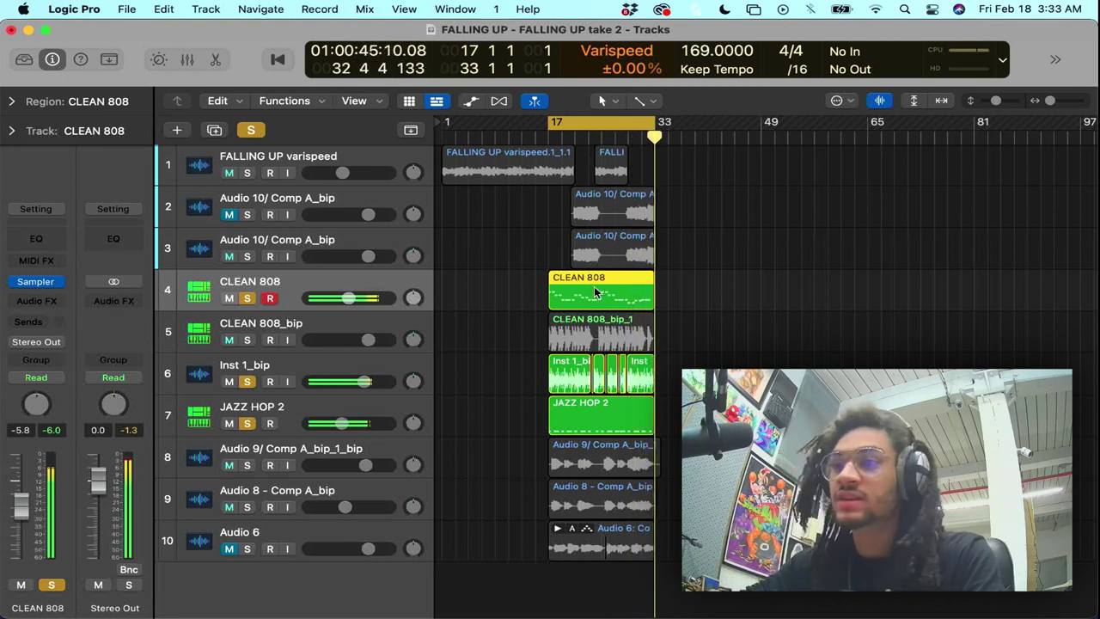
- Bounce the CLEAN 808 region in place to a new track, leaving Normalize off, and delete the original CLEAN 808 track
right_click(598, 245)
left_click(646, 251)
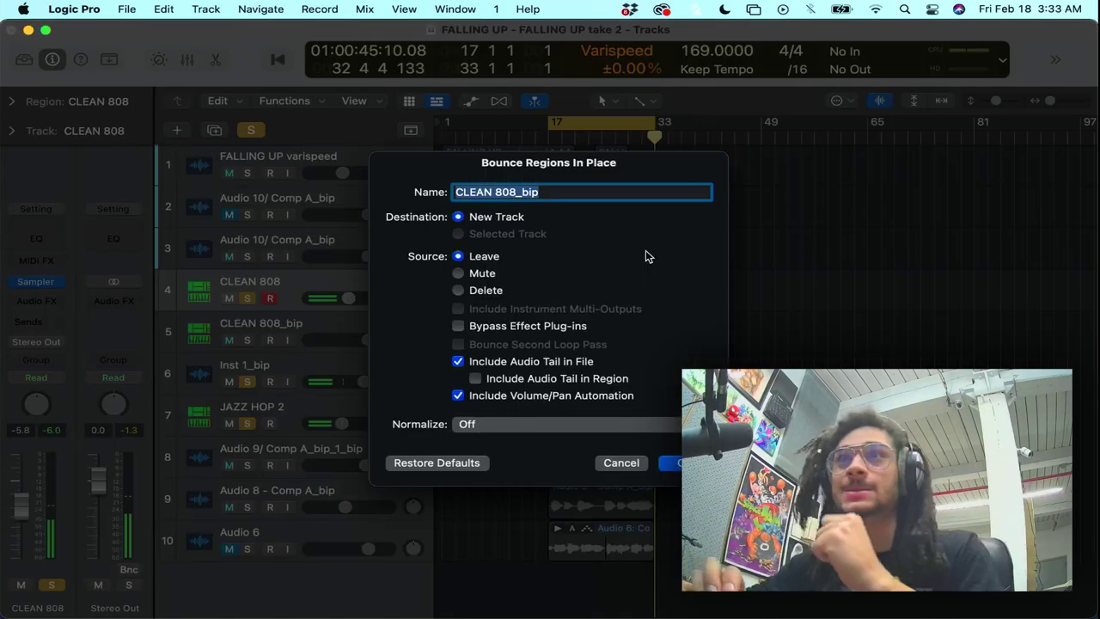
left_click(686, 463)
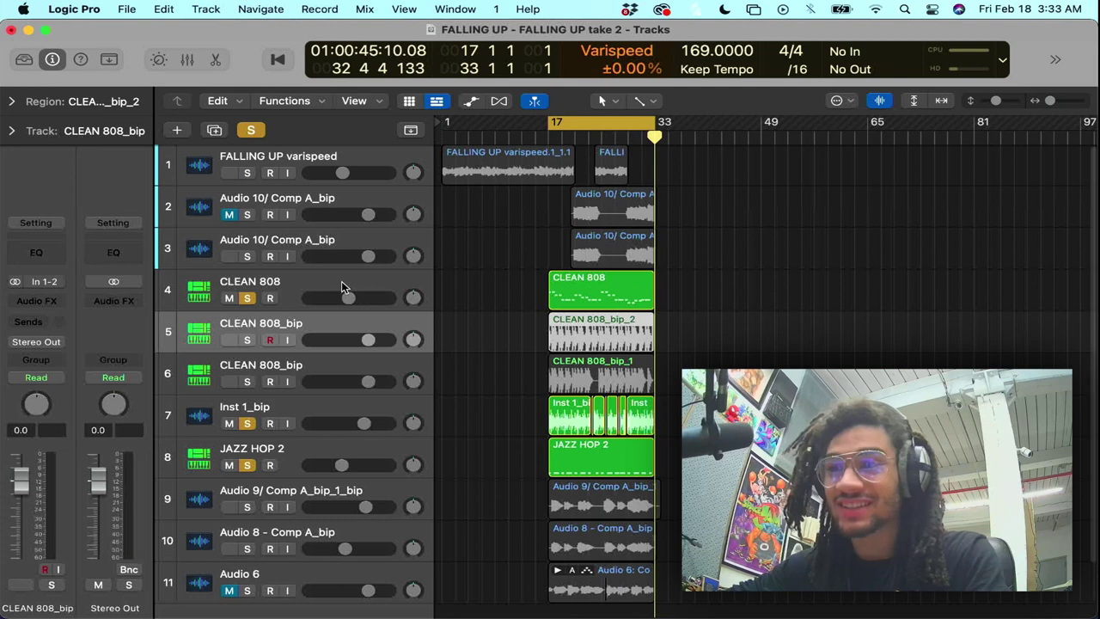
left_click(341, 286)
key("BackSpace")
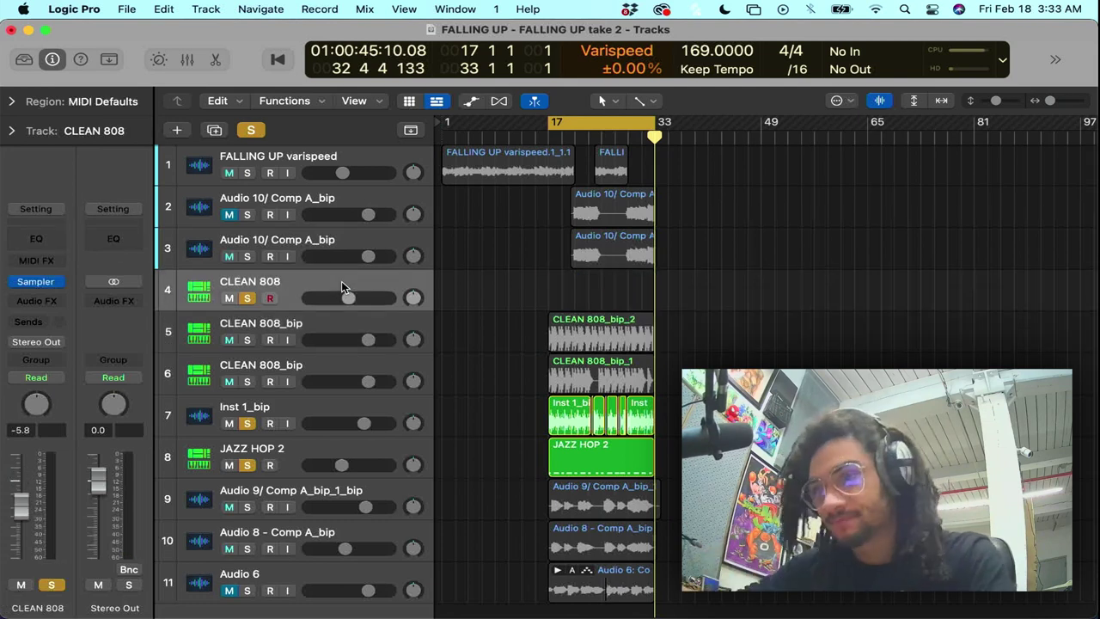
key("super+BackSpace")
- Move the new CLEAN 808 bounce to bar 33 on the older CLEAN 808_bip track and delete the emptied track
left_click_drag(597, 295, 708, 326)
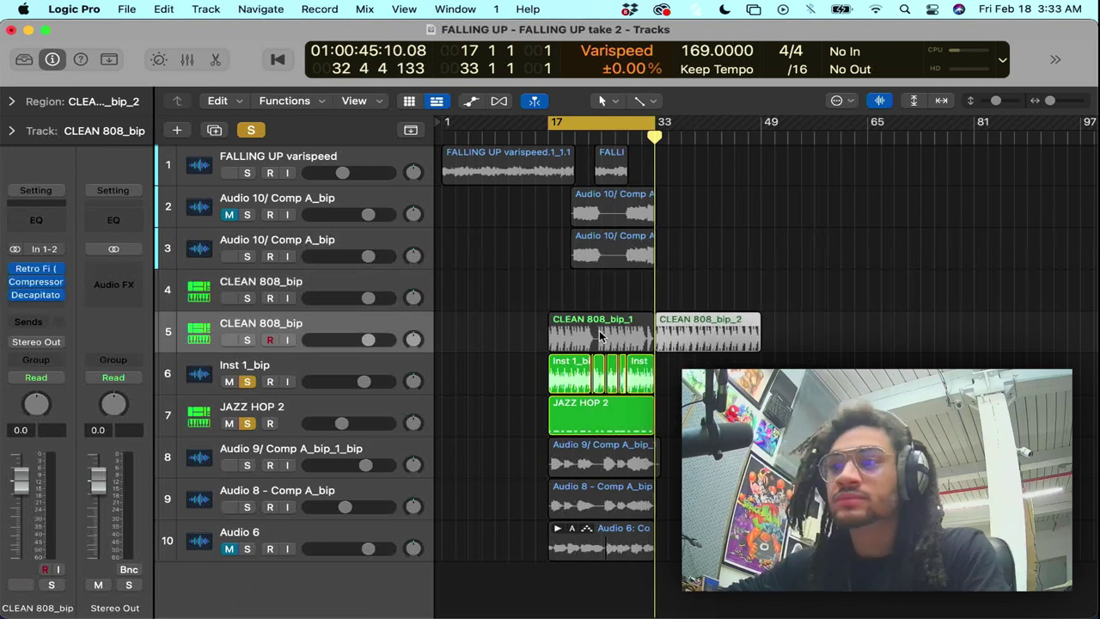
left_click(379, 281)
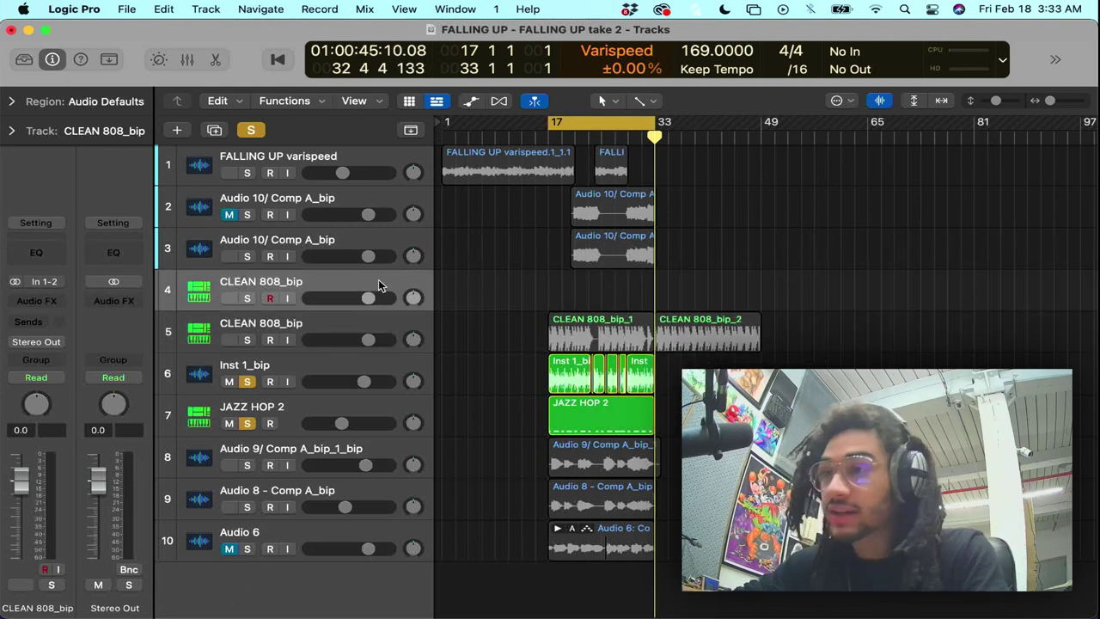
key("super+BackSpace")
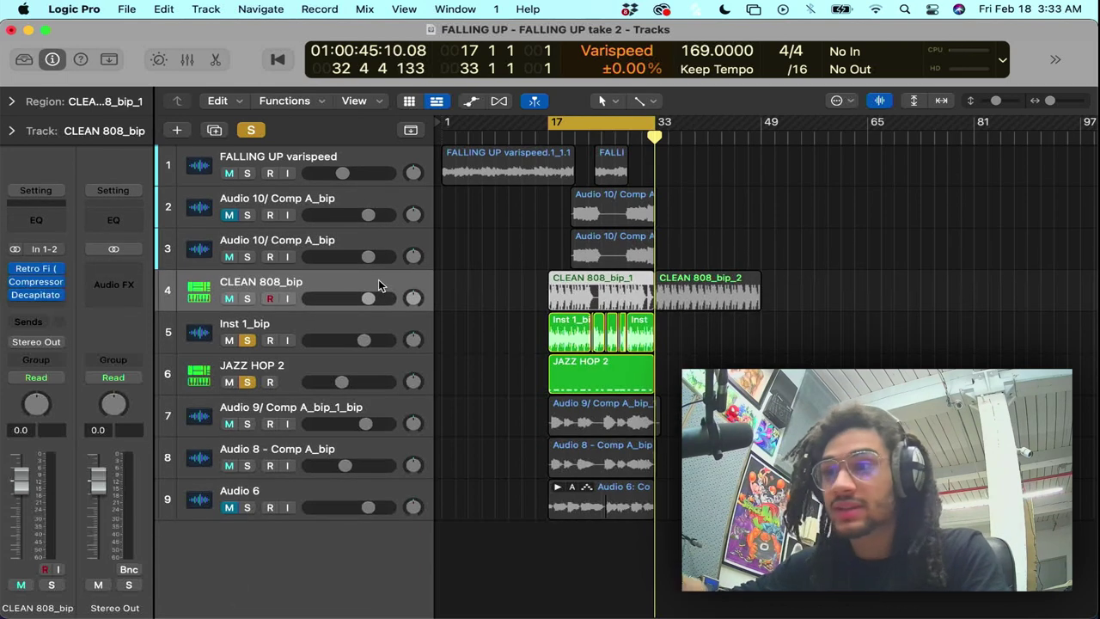
- Split the first FALLING UP varispeed region at bar 17 and copy the part before the split to bar 33
left_click(548, 136)
left_click(540, 165)
key("super+r")
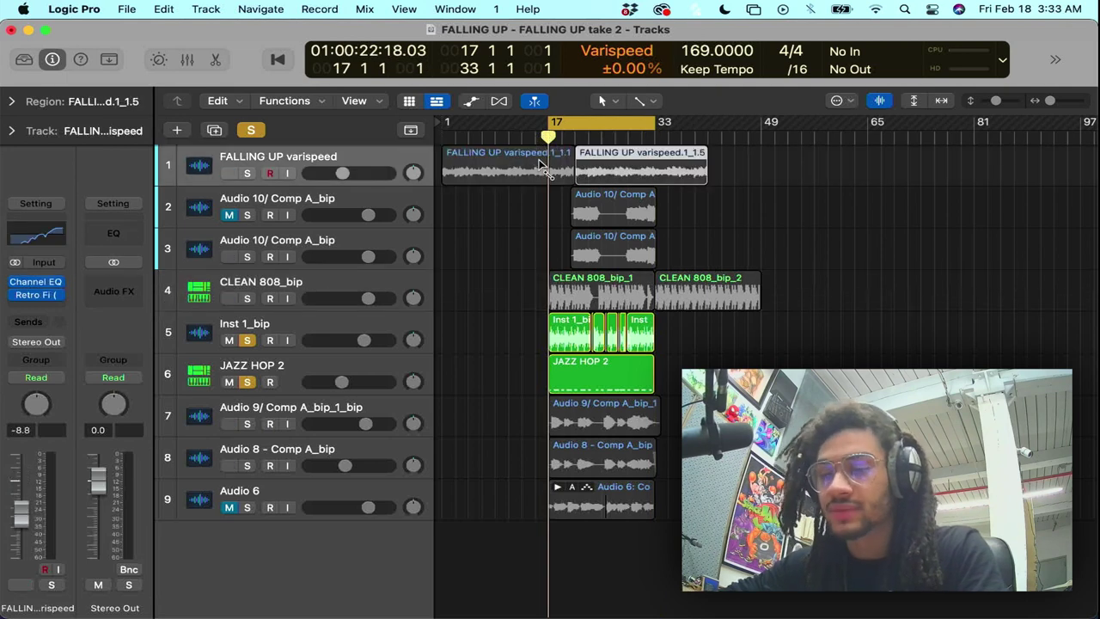
key("super+z")
key("super+t")
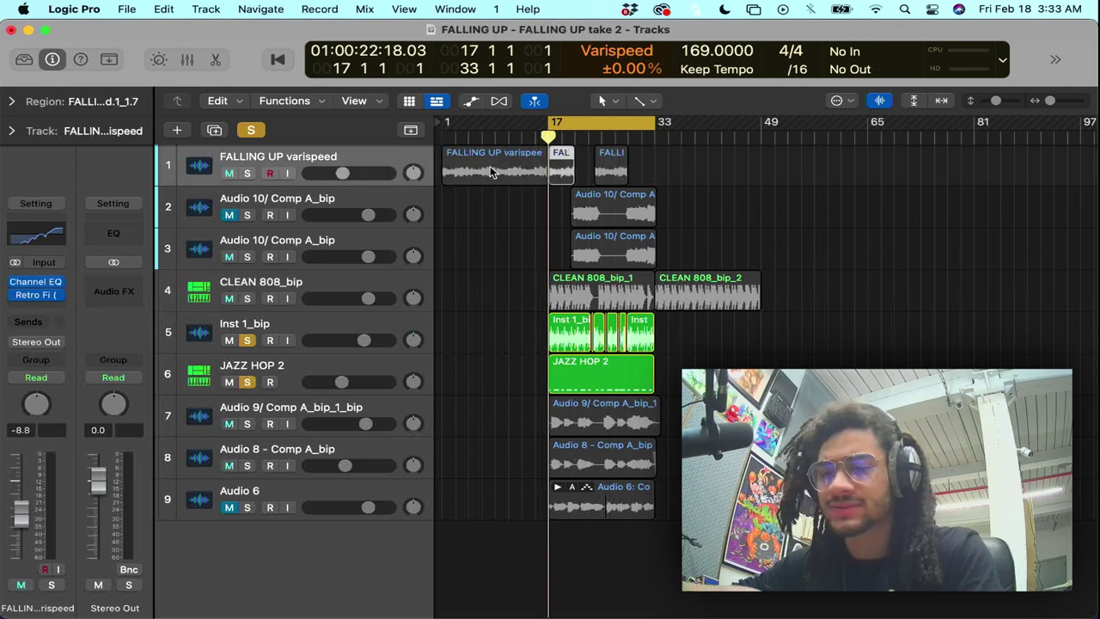
left_click_drag(490, 172, 697, 190)
- Repeat the Inst 1_bip and JAZZ HOP 2 regions from bar 33, and copy the Audio 8 - Comp A_bip region to bar 1
left_click_drag(679, 380, 545, 353)
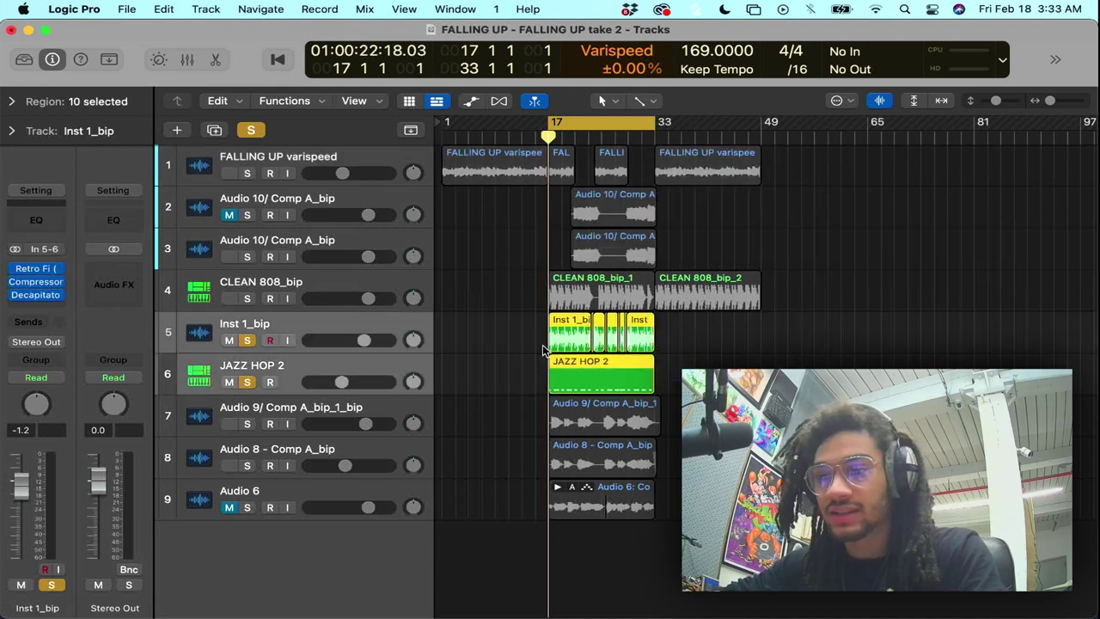
key("super+r")
left_click_drag(624, 462, 726, 462)
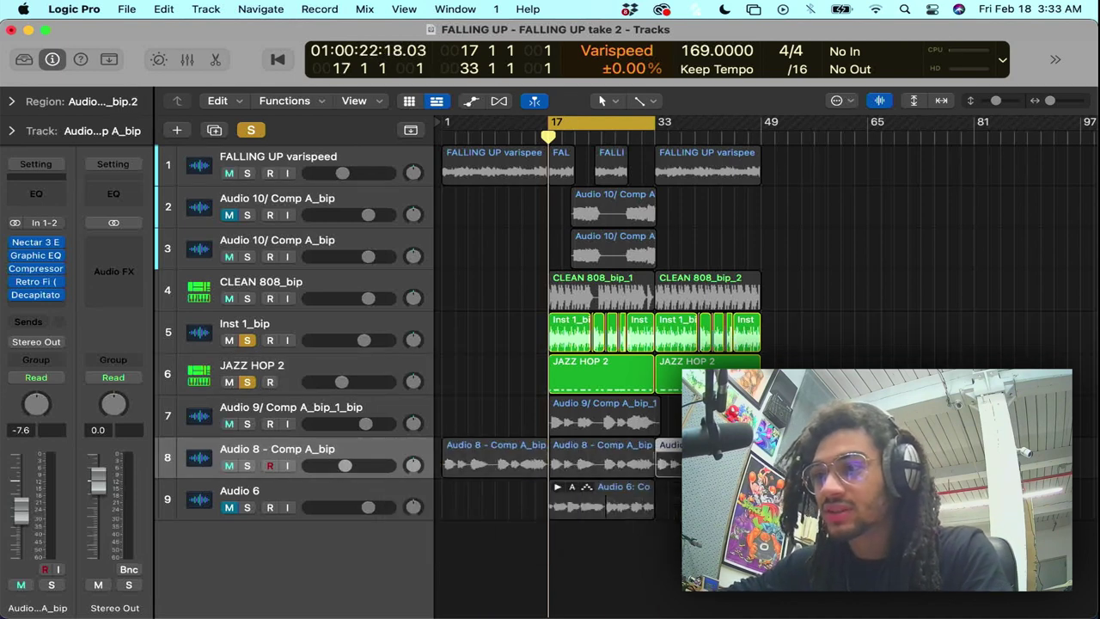
- Clear all track solos, turn off cycle mode, and play the full arrangement from bar 1 to bar 49
key("Return")
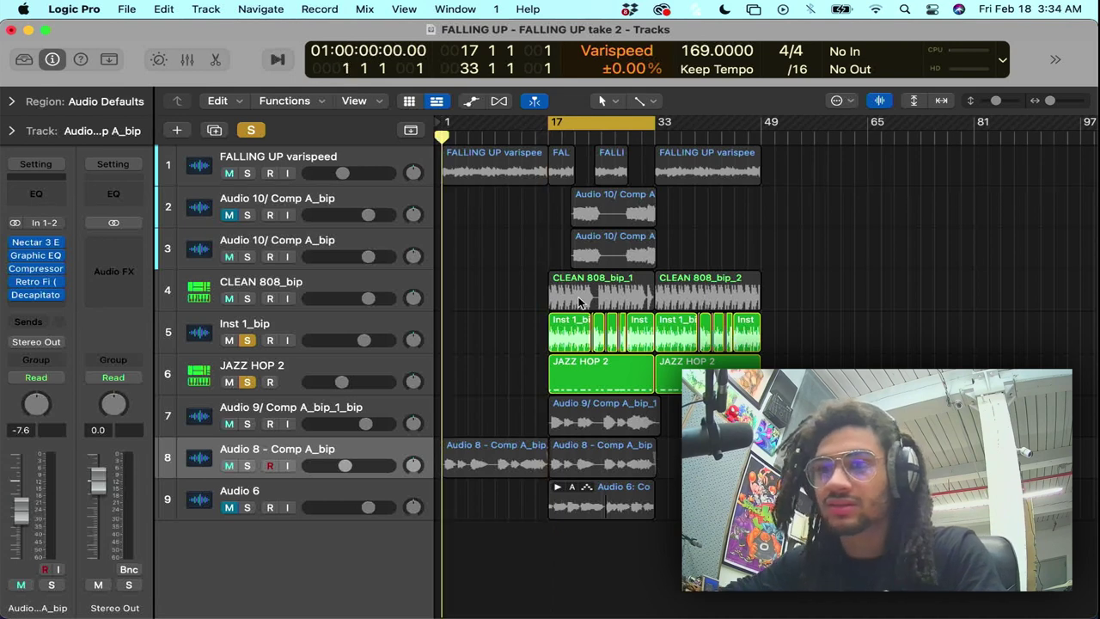
left_click(262, 129)
key("c")
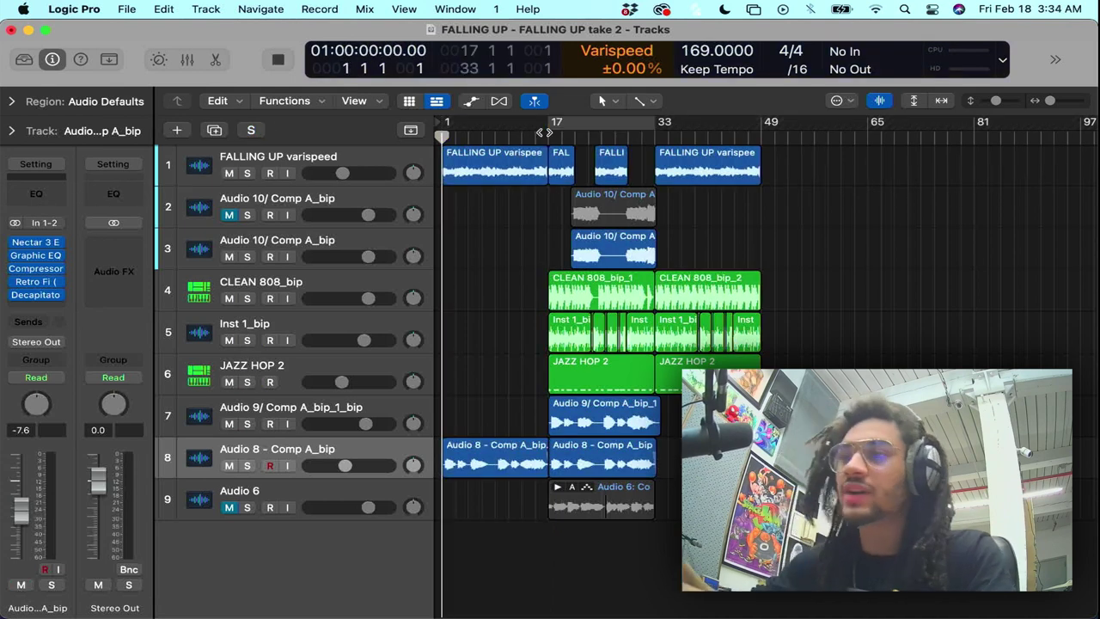
key("space")
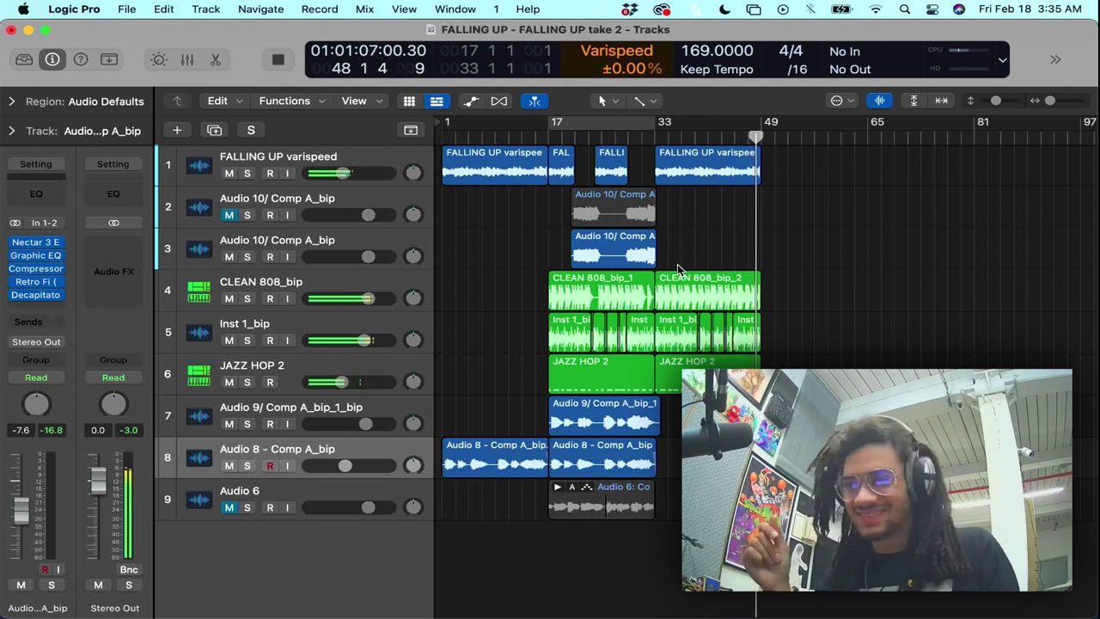
key("space")
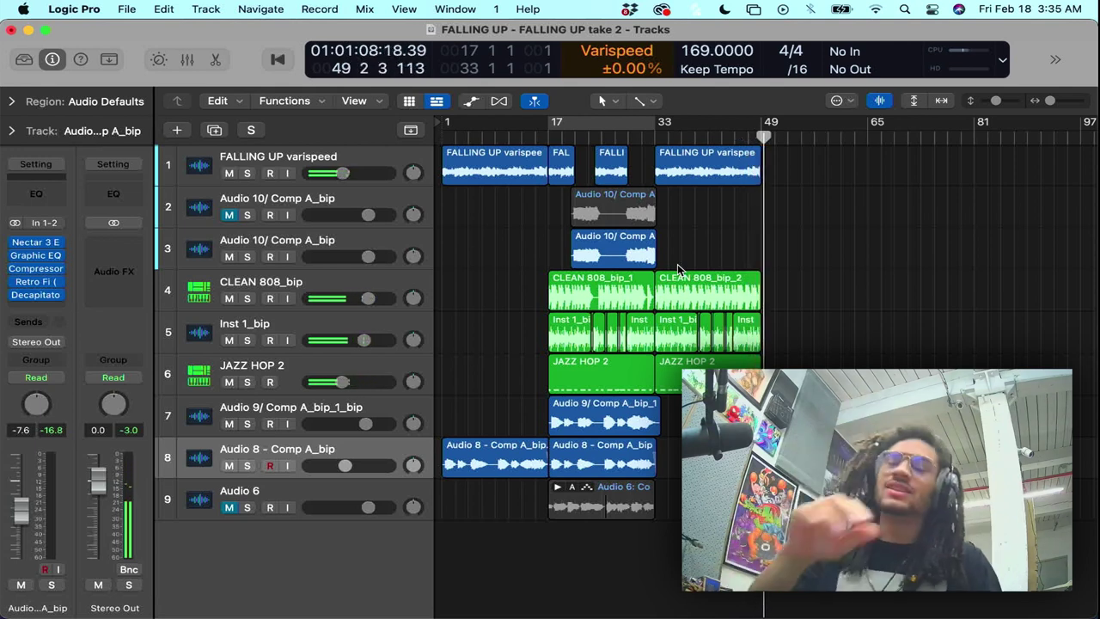